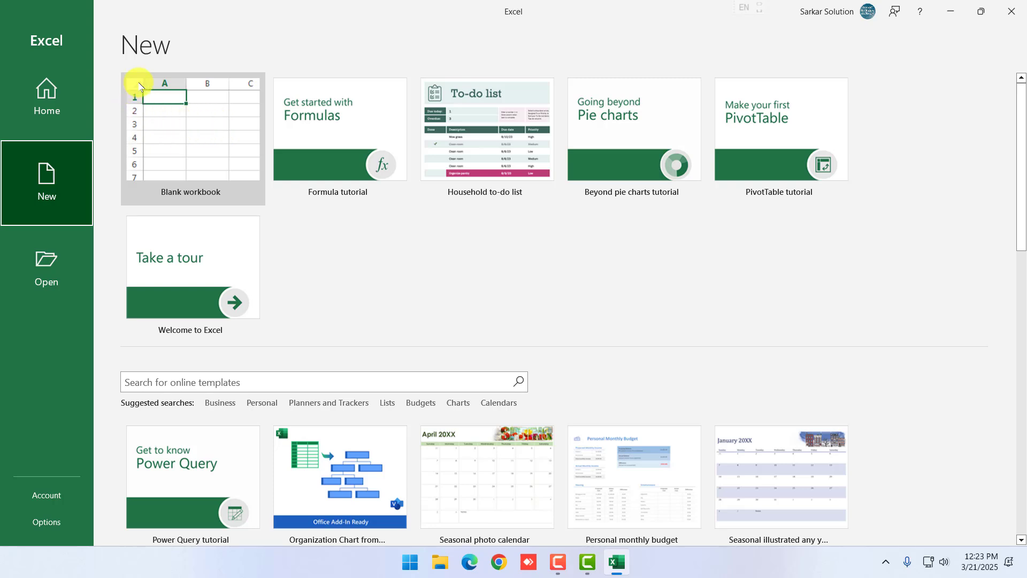
Create a new Blank workbook (Book1) from the New page
click(212, 159)
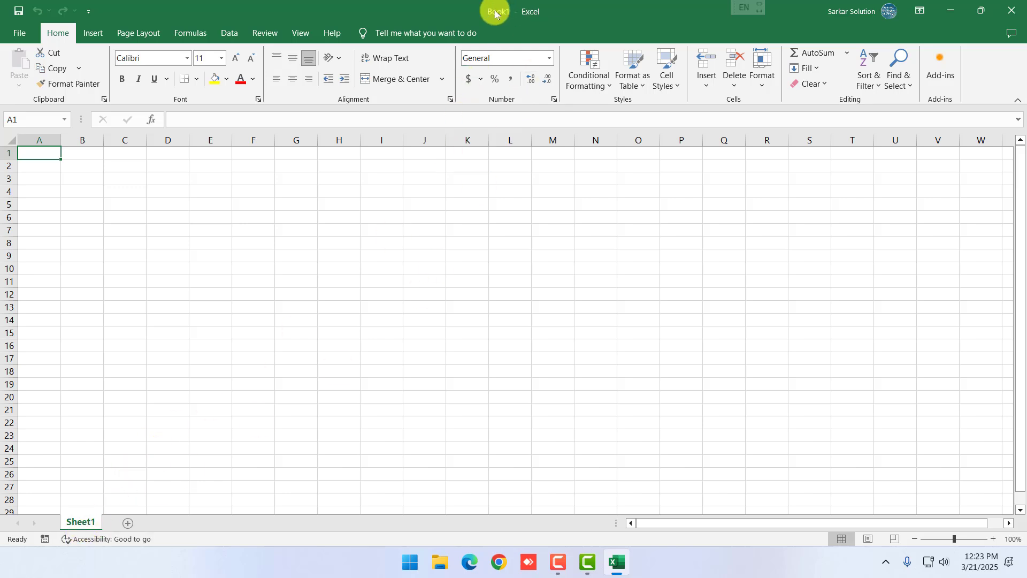
Add new sheets up to Sheet6, then delete Sheet6
click(350, 282)
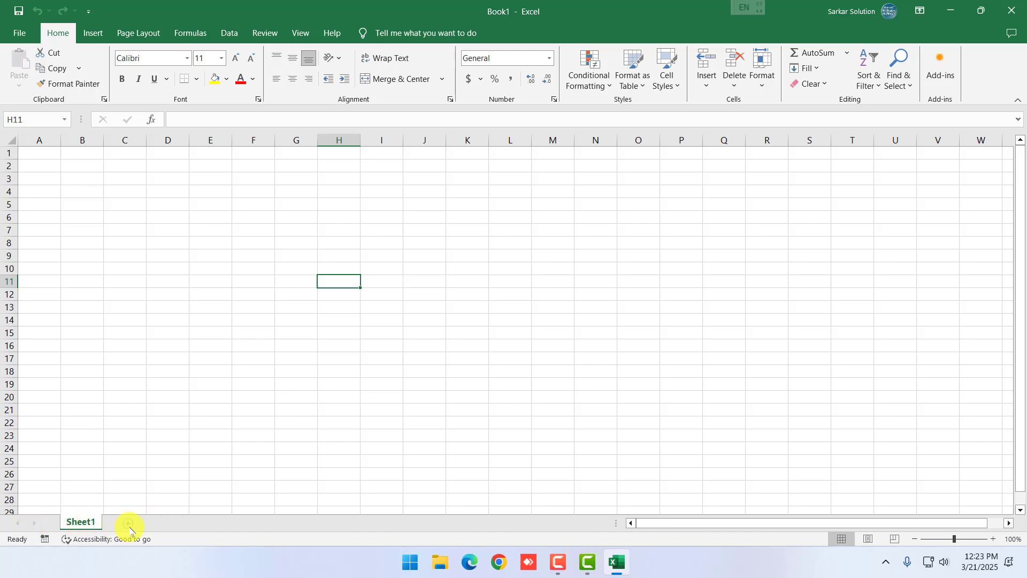
click(151, 522)
click(169, 523)
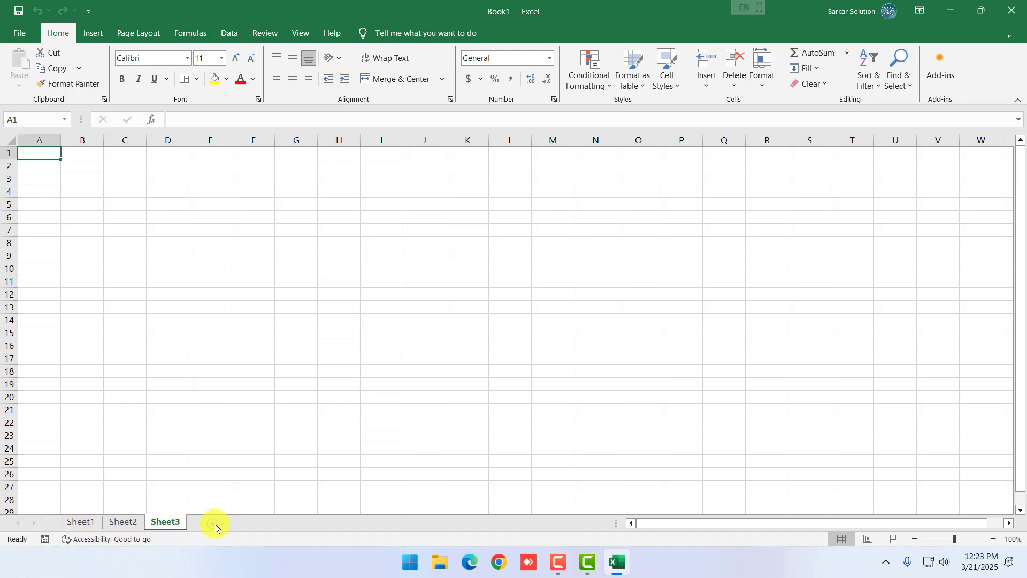
click(212, 522)
click(256, 524)
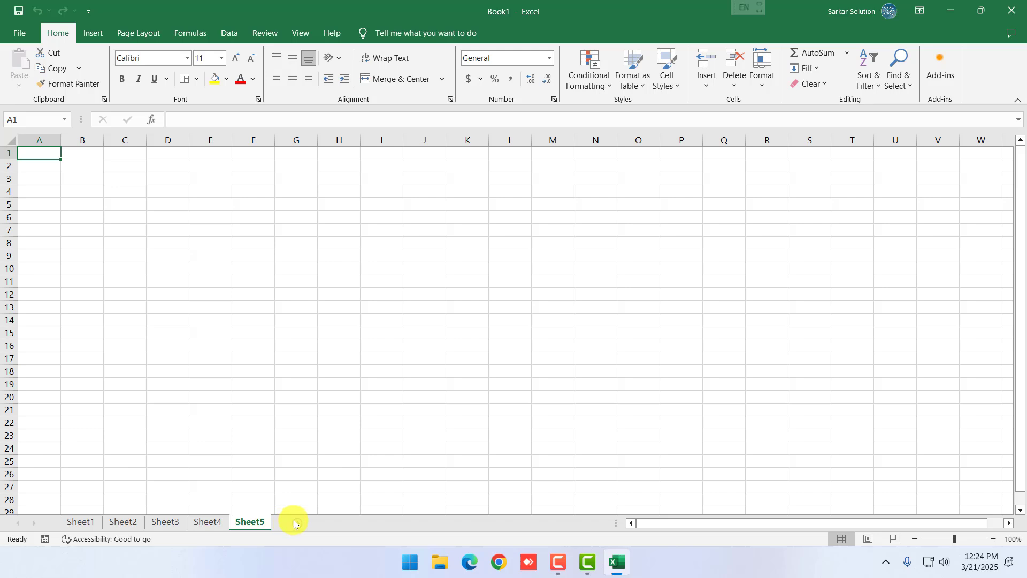
click(295, 524)
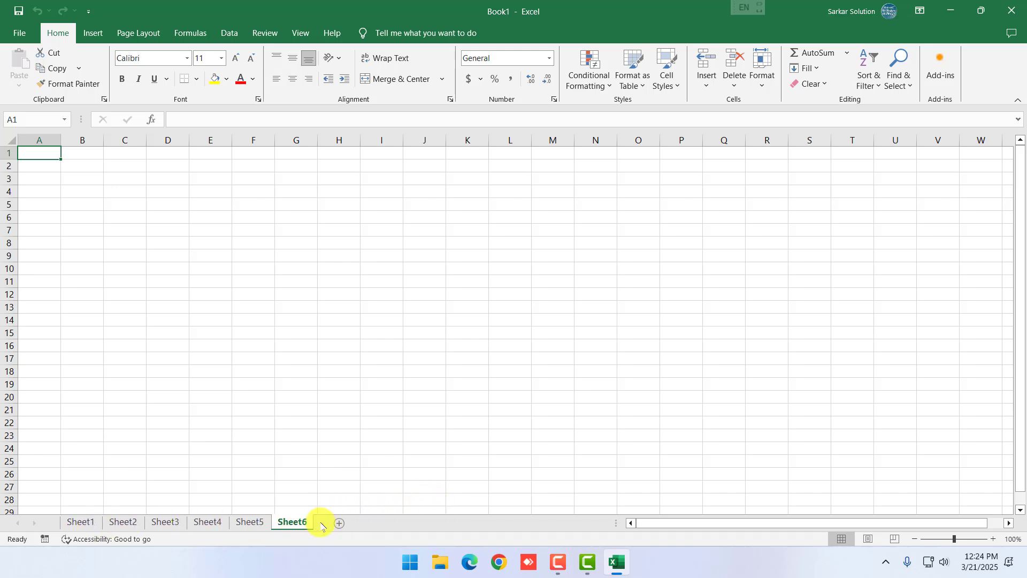
right_click(296, 523)
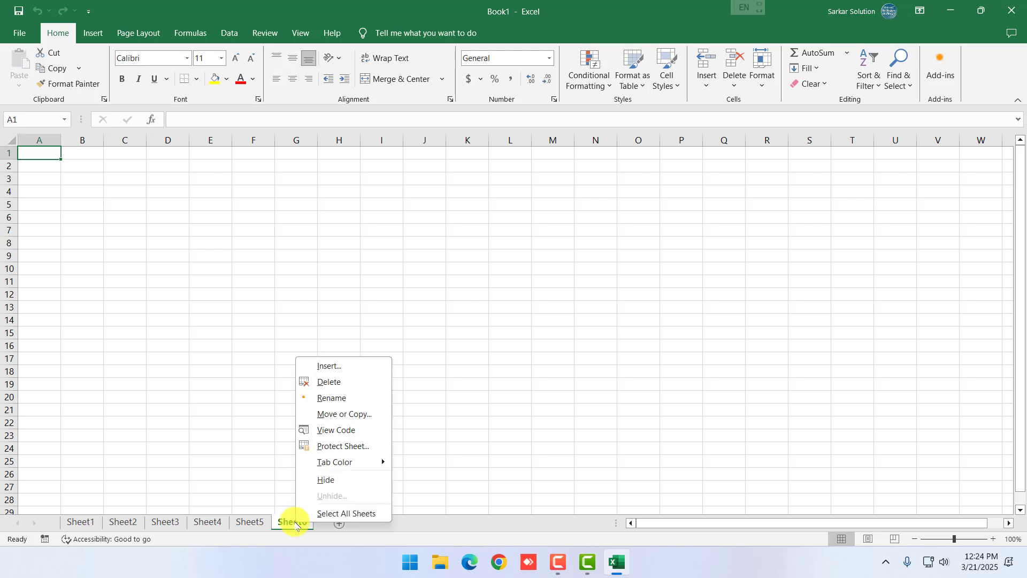
click(336, 383)
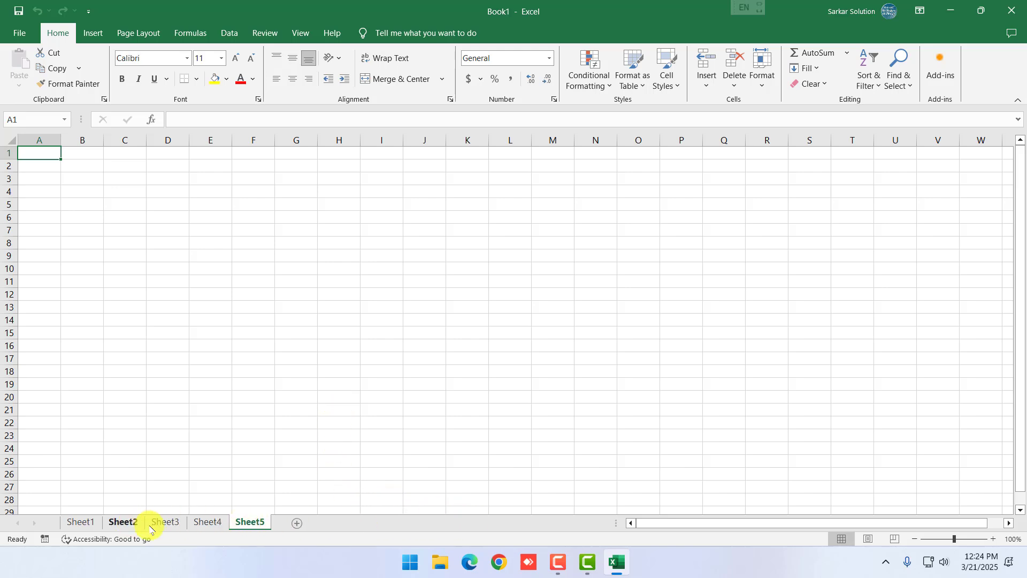
Add eight more blank sheets to the workbook
click(298, 523)
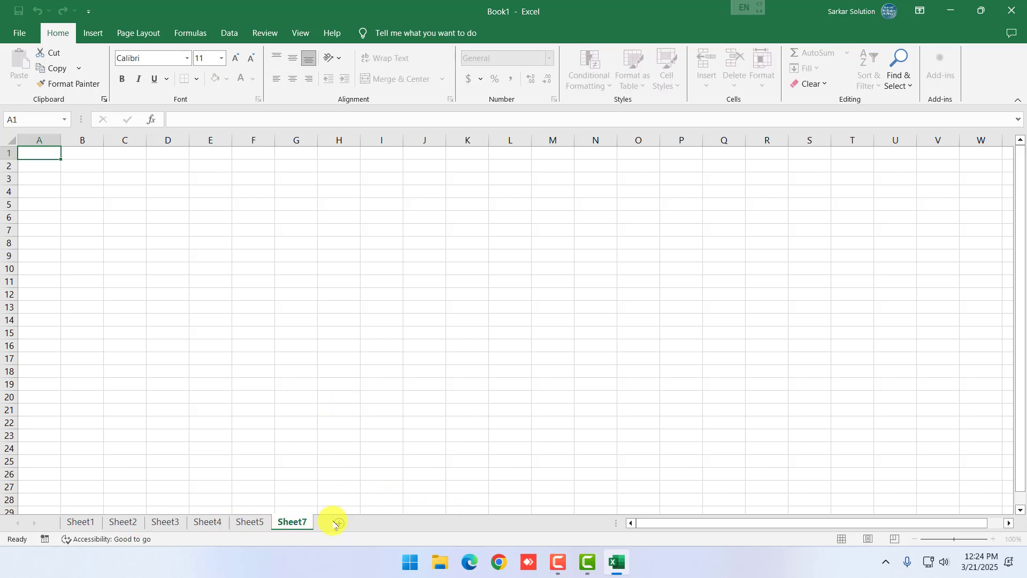
click(333, 522)
click(378, 523)
click(454, 523)
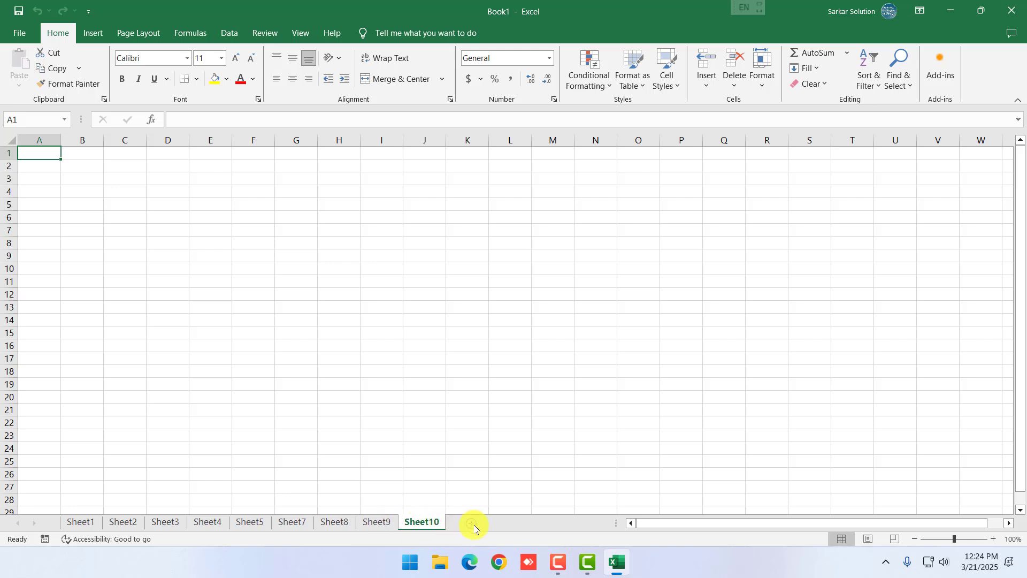
click(476, 522)
click(551, 523)
click(596, 523)
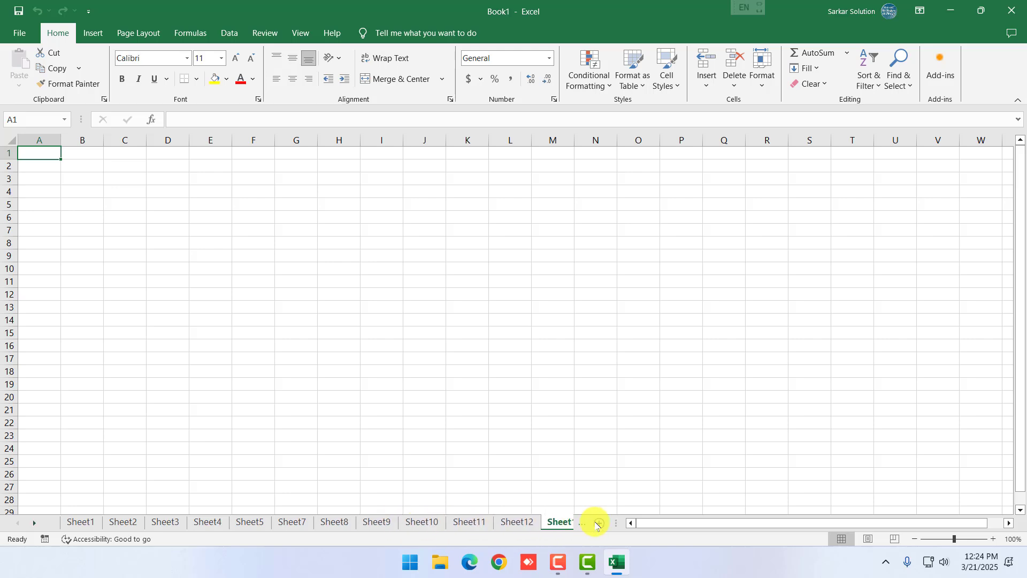
click(600, 524)
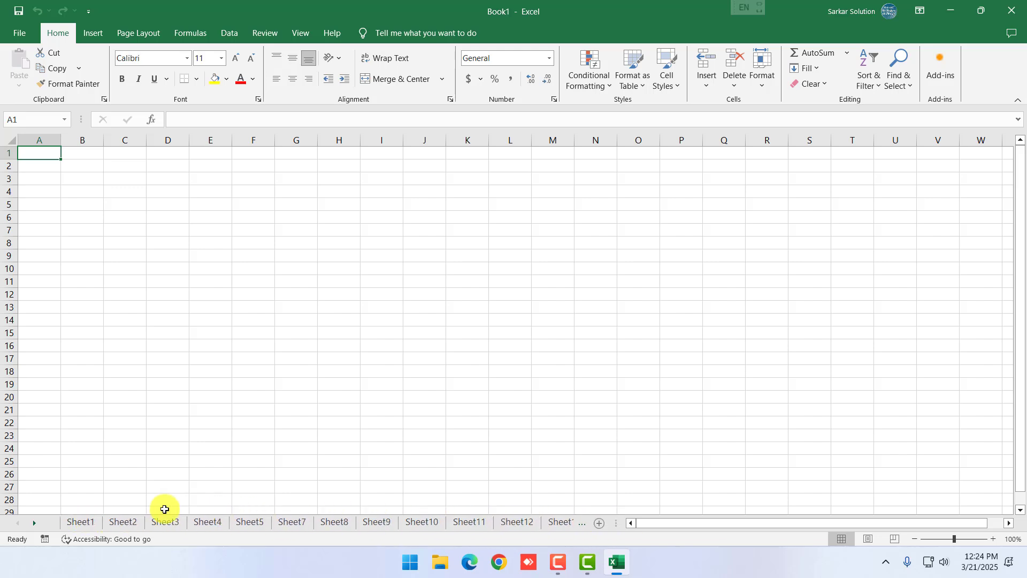
Scroll the sheet tabs to reveal Sheet19, then back to Sheet1
click(34, 524)
click(33, 524)
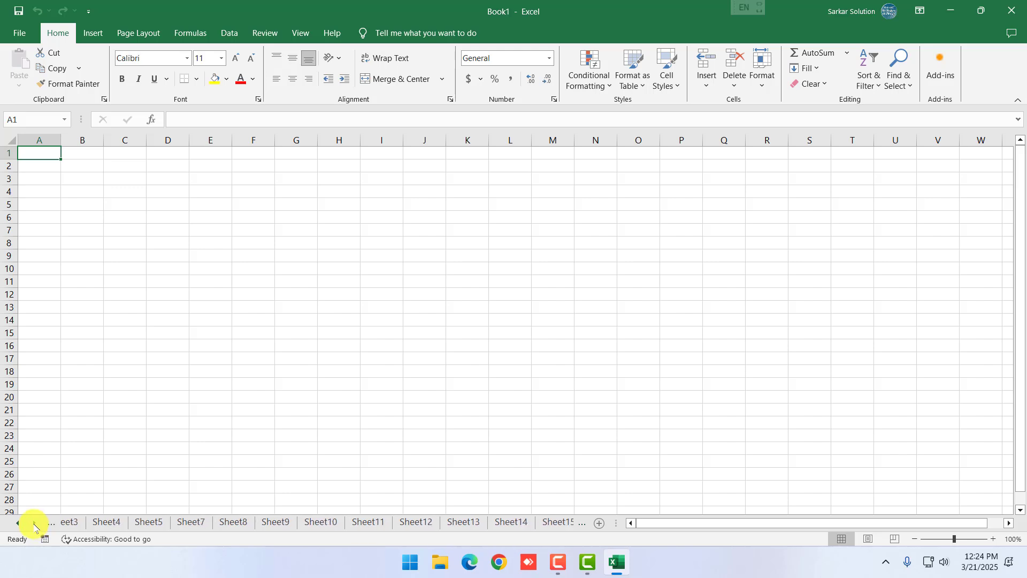
click(34, 524)
click(34, 524)
click(34, 524)
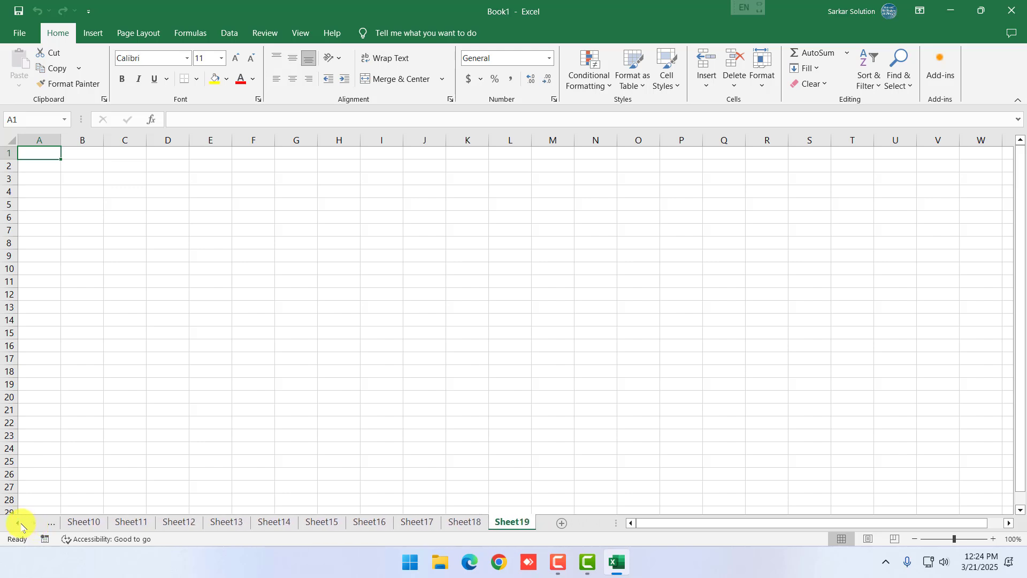
click(20, 523)
click(20, 523)
click(20, 524)
click(21, 523)
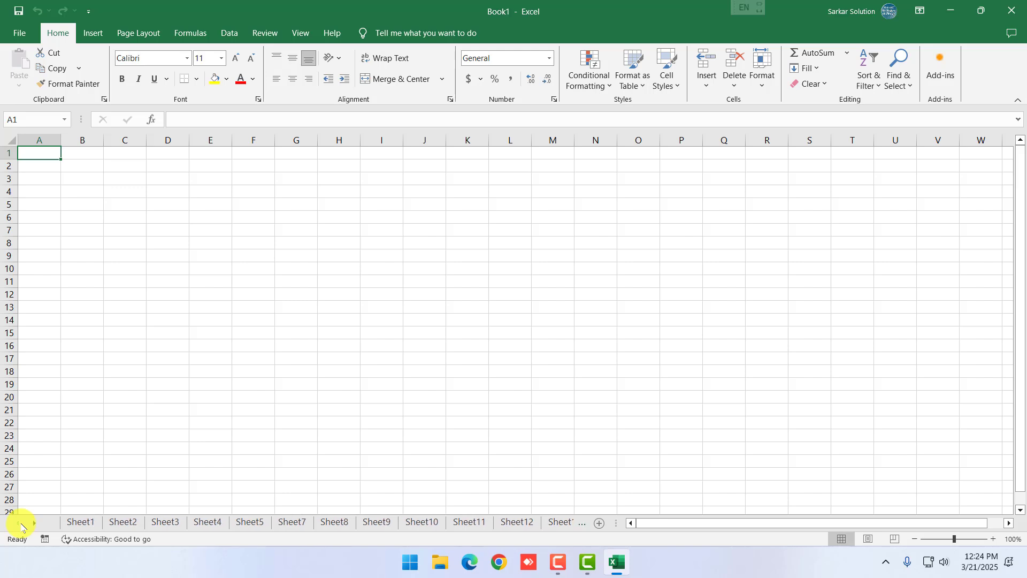
click(33, 523)
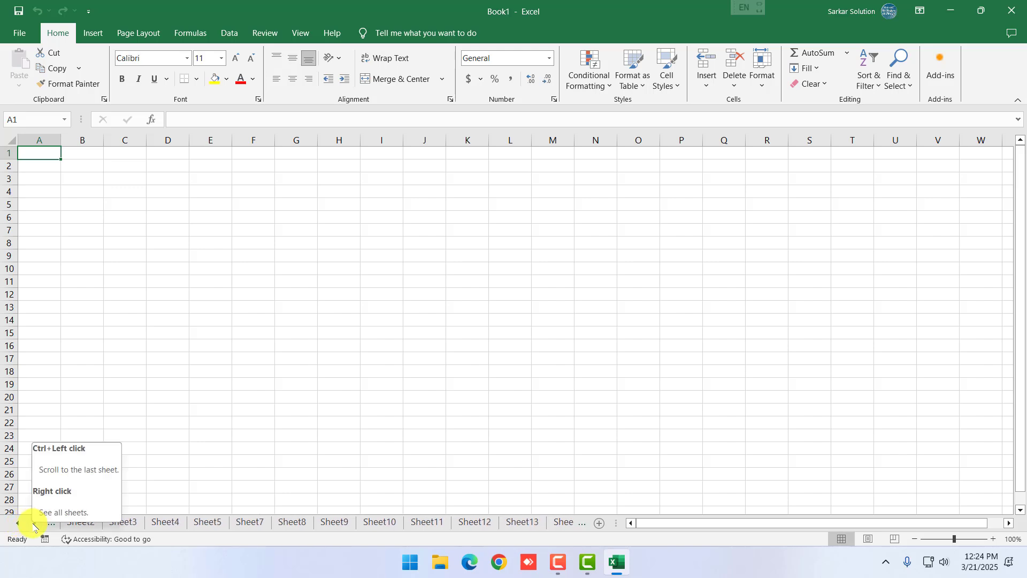
click(34, 523)
click(17, 524)
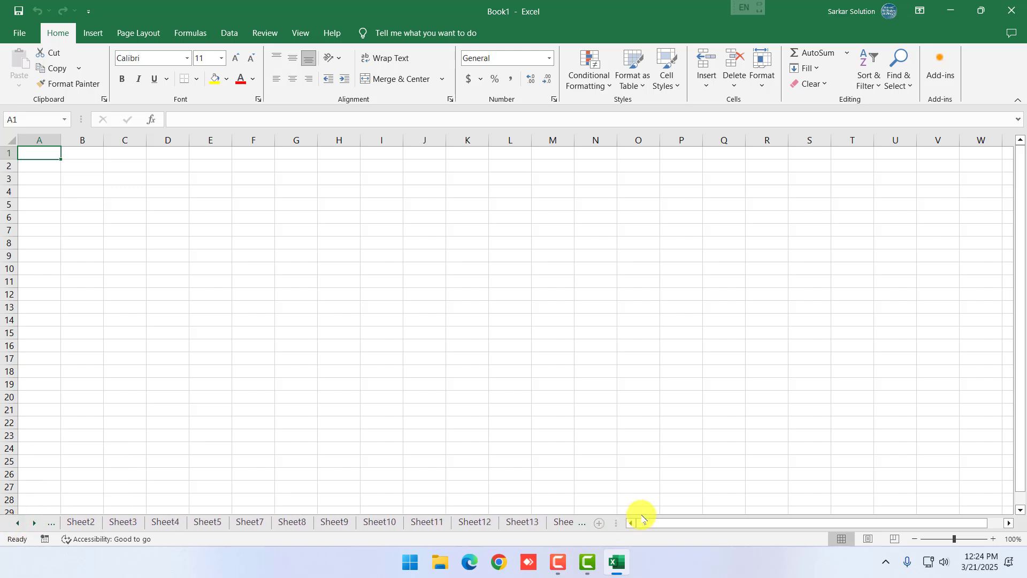
Zoom the empty sheet out and back in to 160%, ending on cell A2
drag(647, 524, 675, 537)
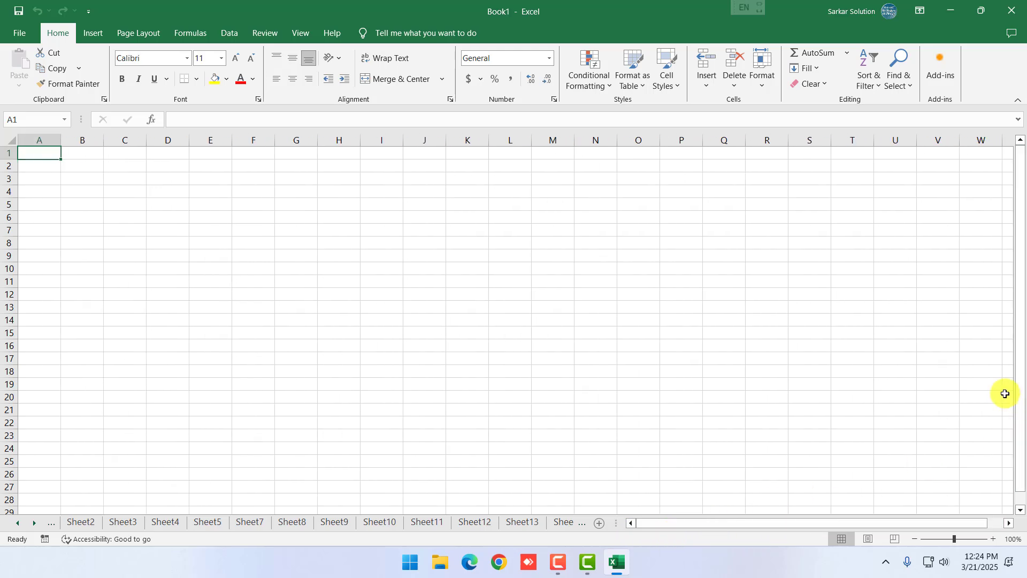
drag(1021, 394, 1015, 346)
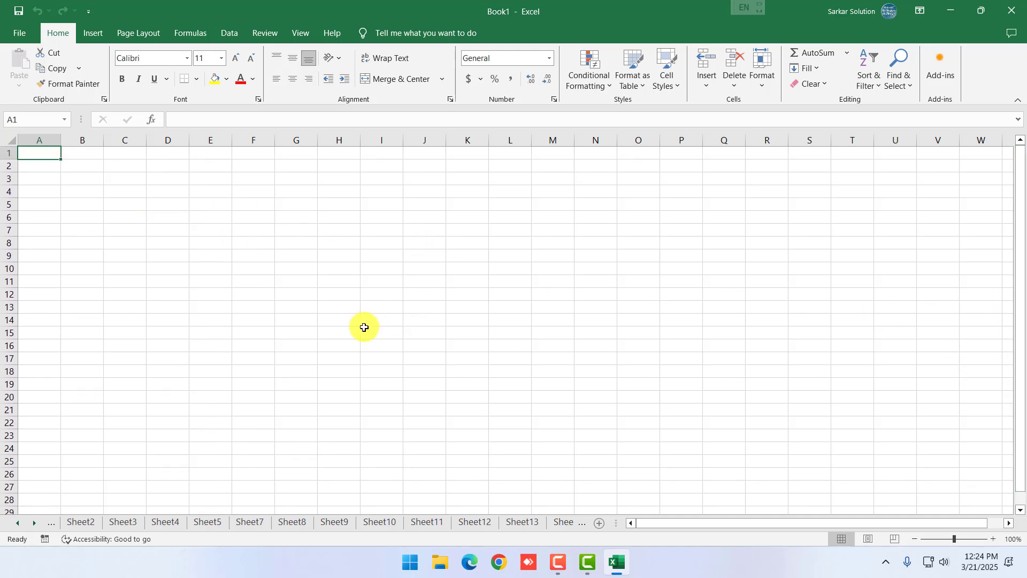
click(299, 253)
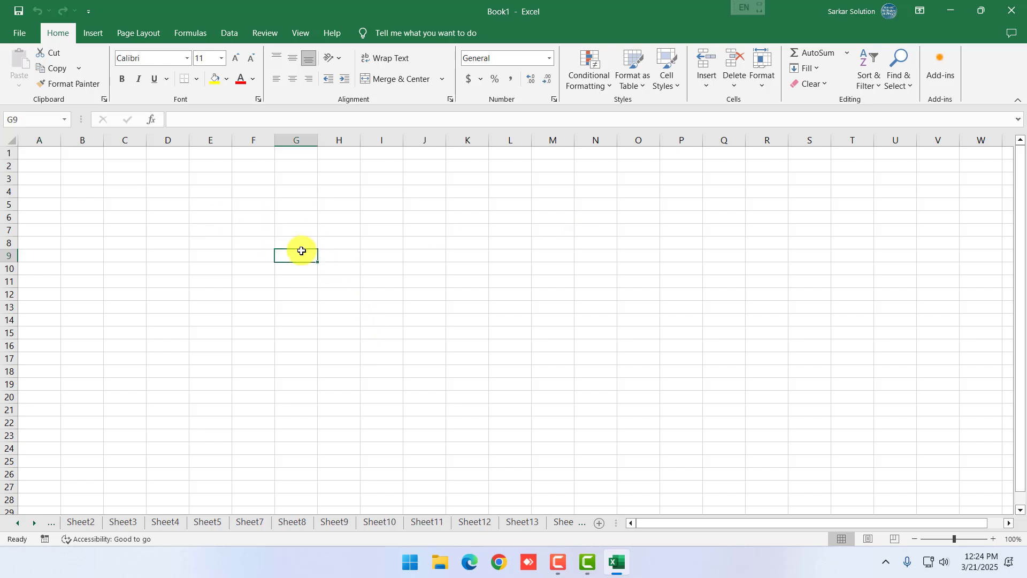
scroll(354, 282, down, 4)
scroll(422, 222, up, 1)
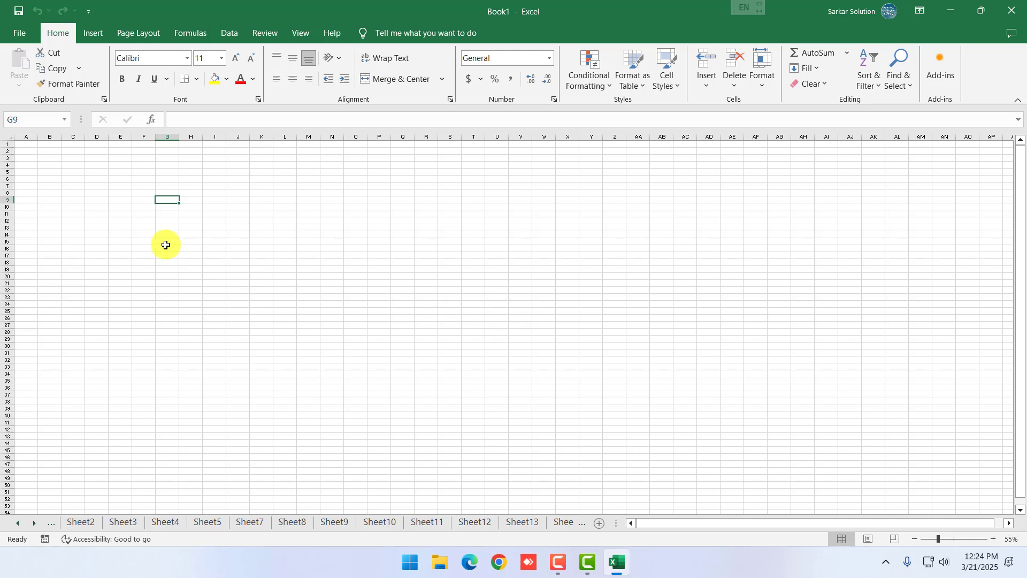
scroll(93, 194, up, 4)
scroll(94, 194, up, 3)
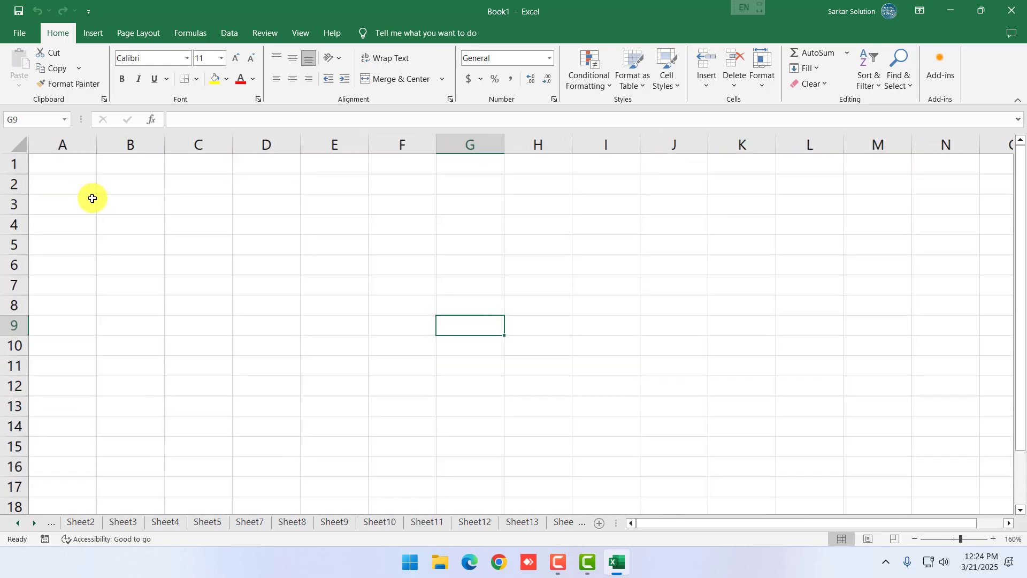
click(118, 224)
click(177, 264)
click(78, 183)
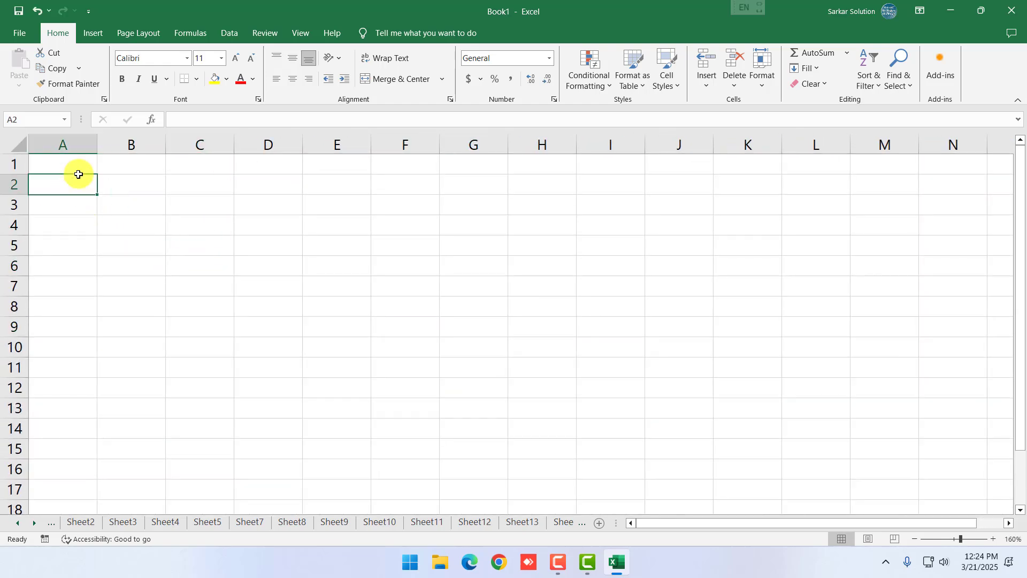
Under Page Layout, choose Normal margins, Portrait orientation and A4 paper size
click(140, 33)
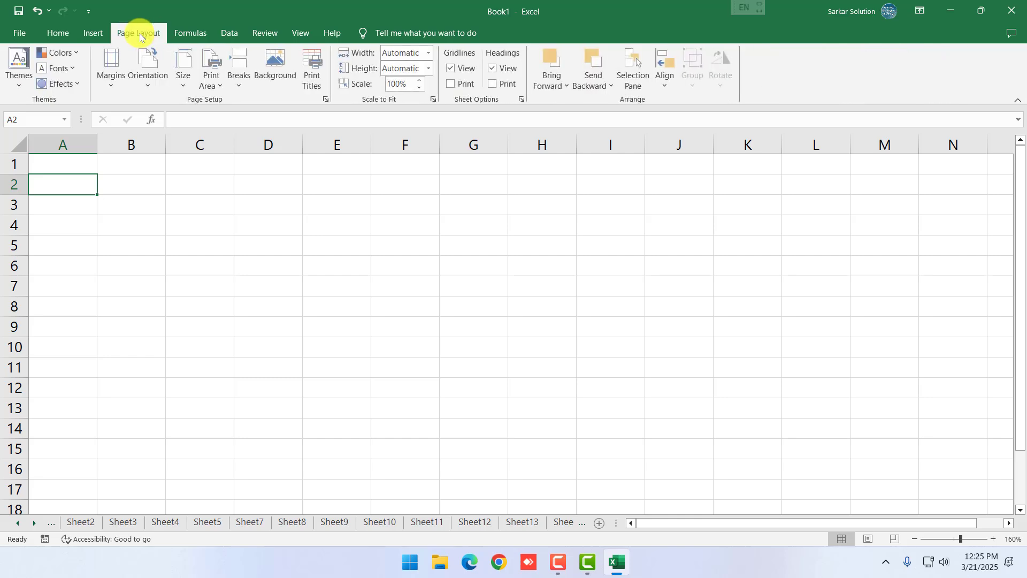
click(110, 88)
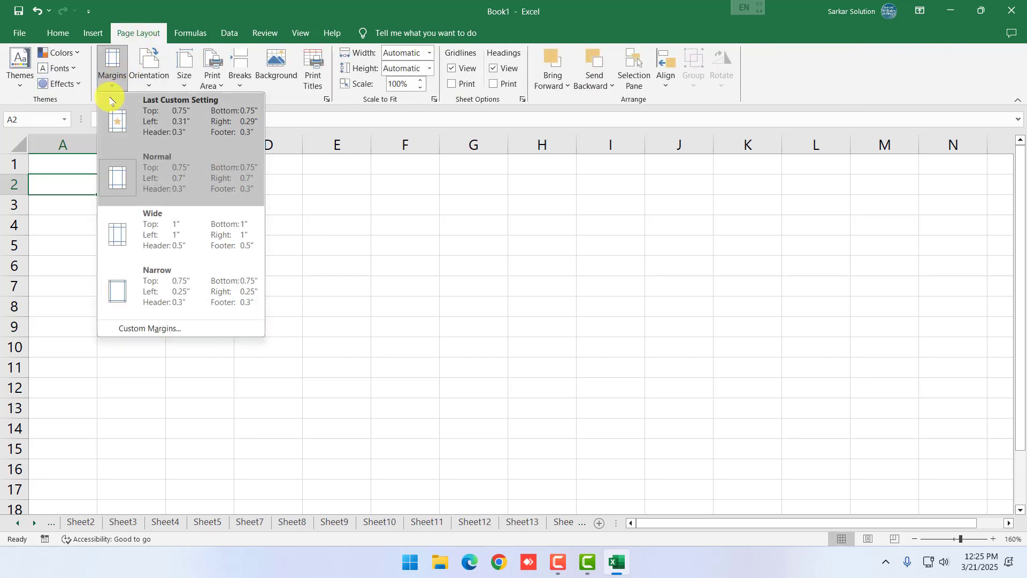
click(137, 183)
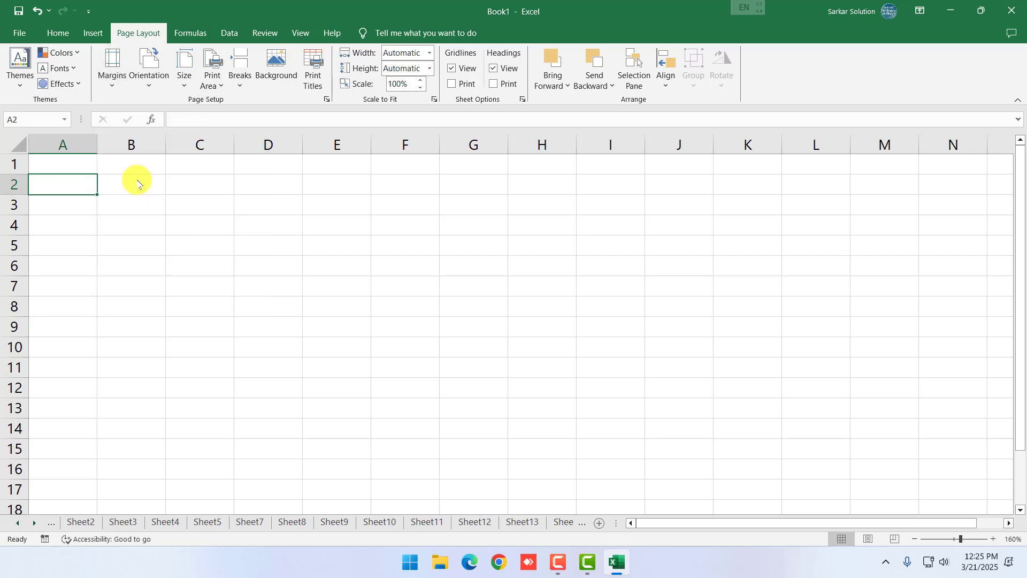
click(149, 88)
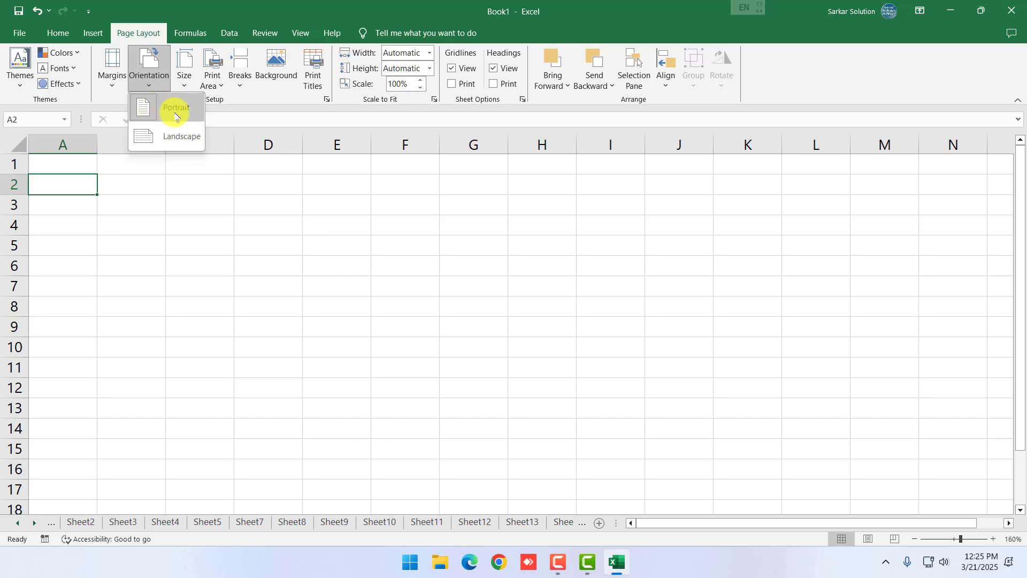
click(175, 109)
click(184, 72)
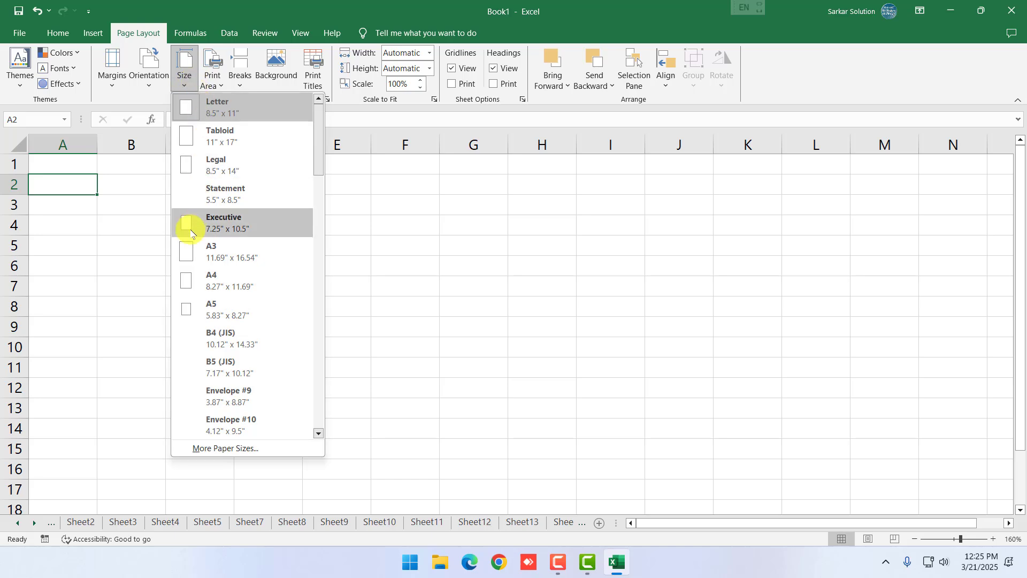
click(200, 283)
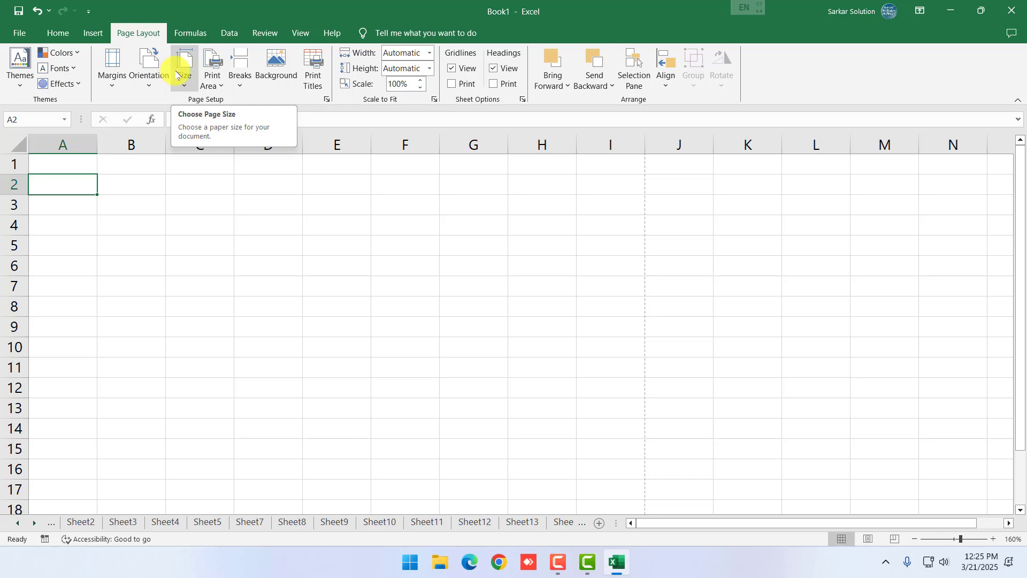
click(352, 302)
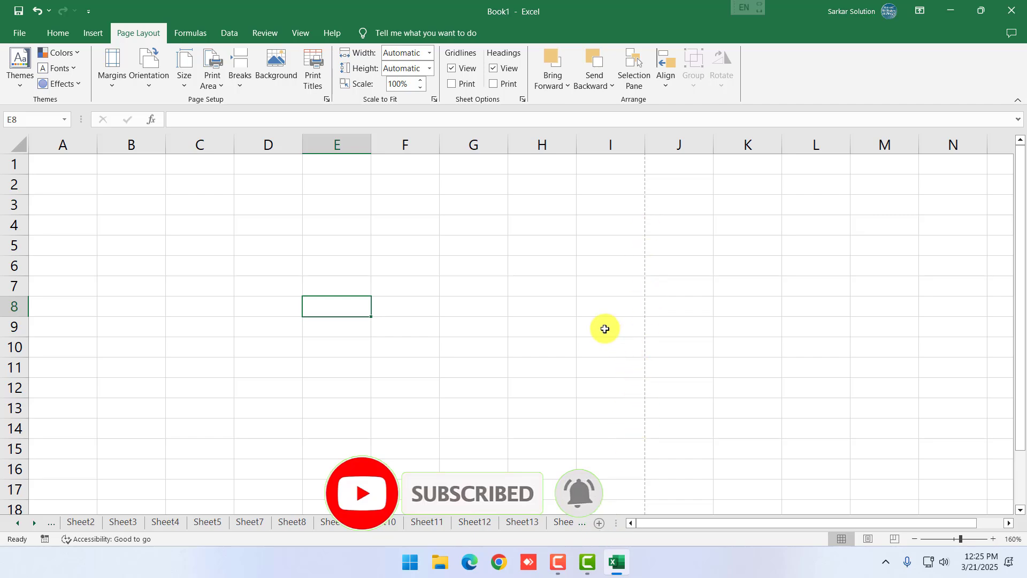
ctrl+scroll(604, 321, down, 3)
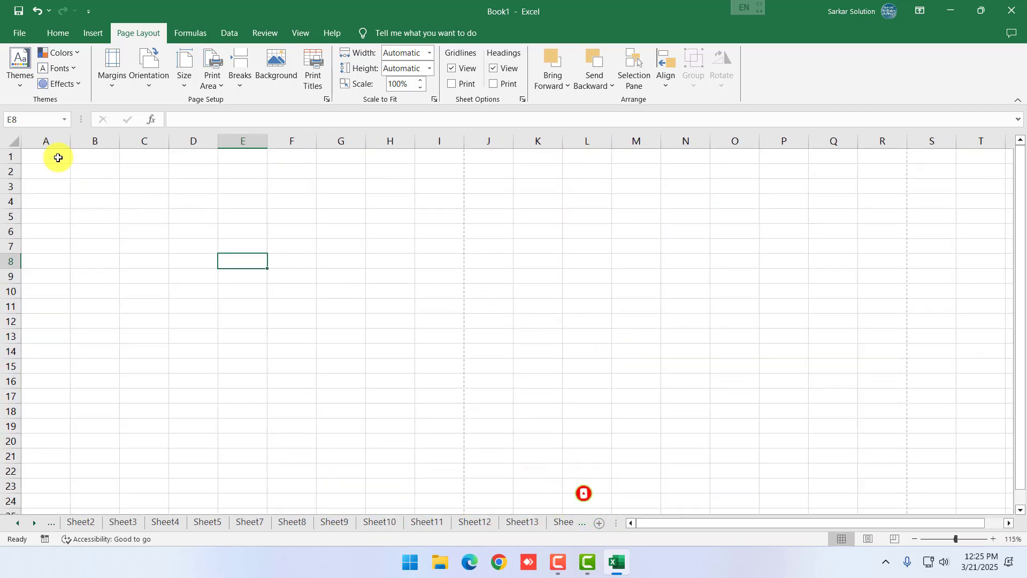
click(57, 156)
drag(104, 158, 444, 171)
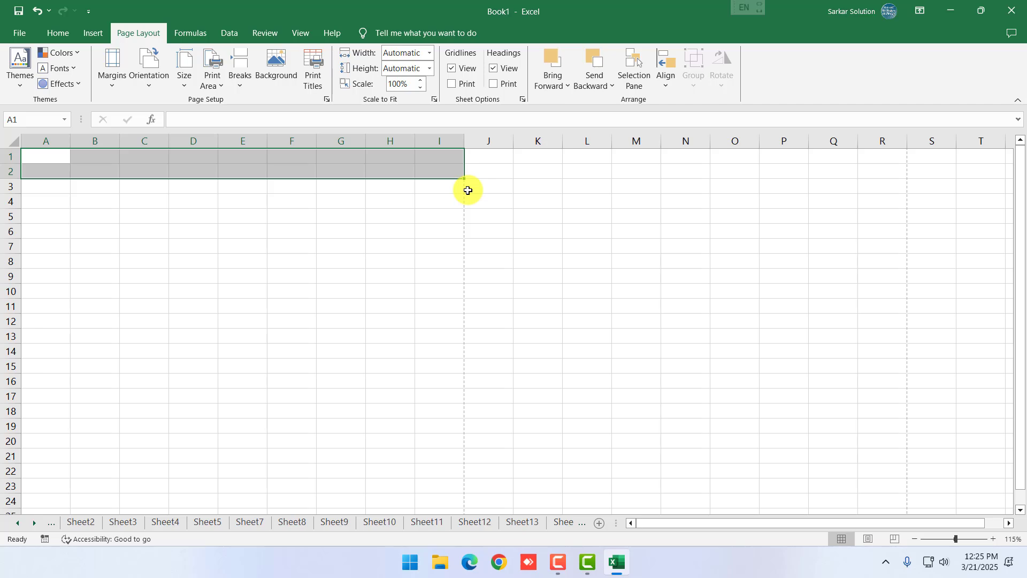
click(335, 217)
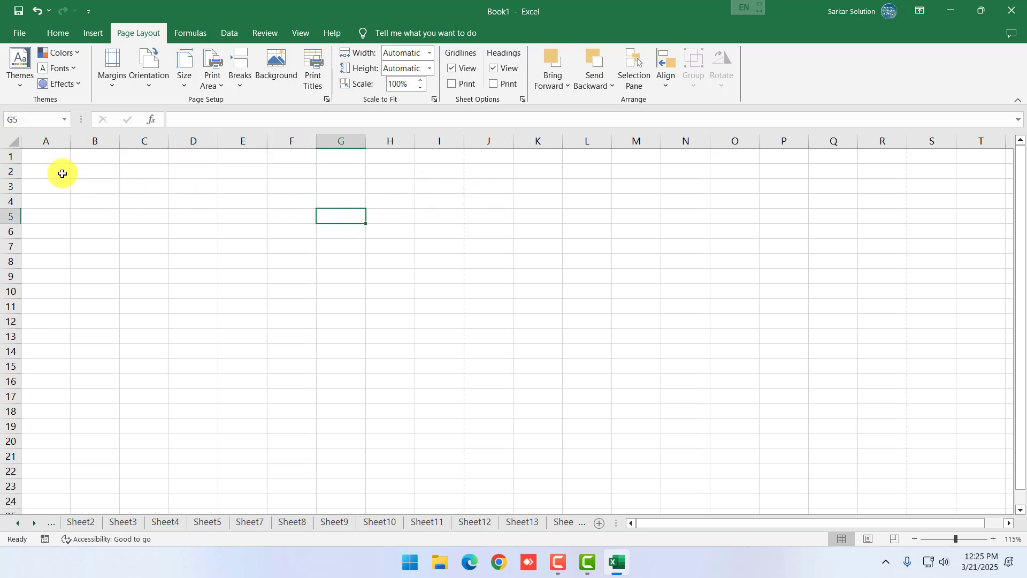
click(45, 175)
scroll(45, 175, up, 3)
click(241, 224)
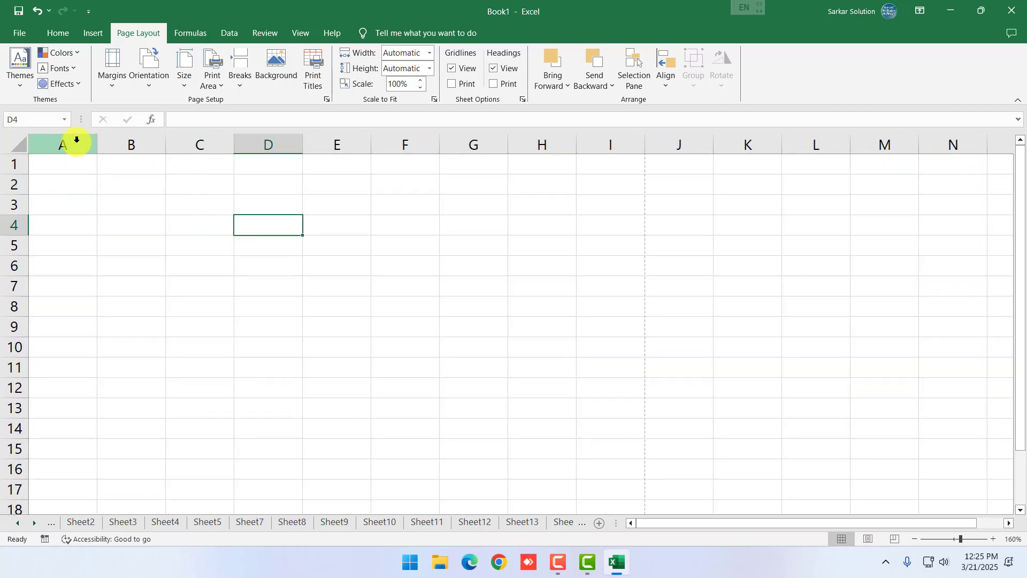
click(168, 184)
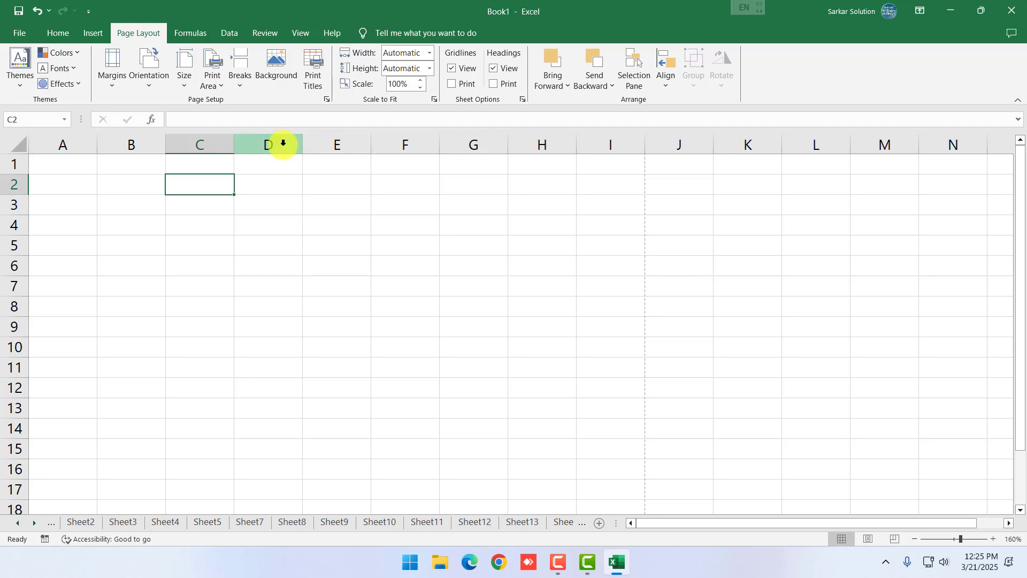
click(366, 312)
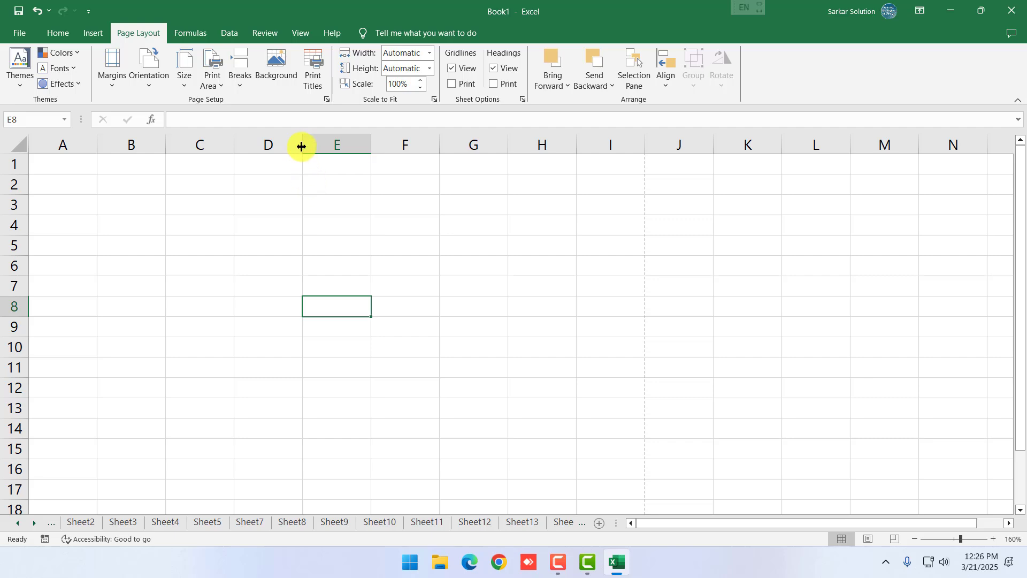
Nudge column D's width, then drag row 3's lower border down to heighten it
mouse_move(302, 146)
mouse_down()
mouse_move(365, 145)
mouse_move(284, 147)
mouse_move(300, 146)
mouse_up()
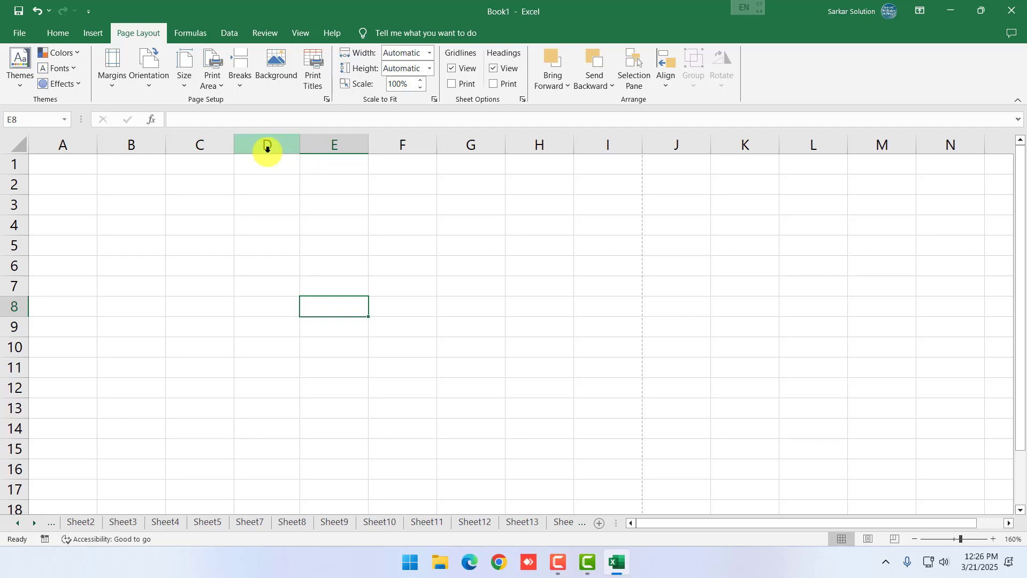
click(114, 188)
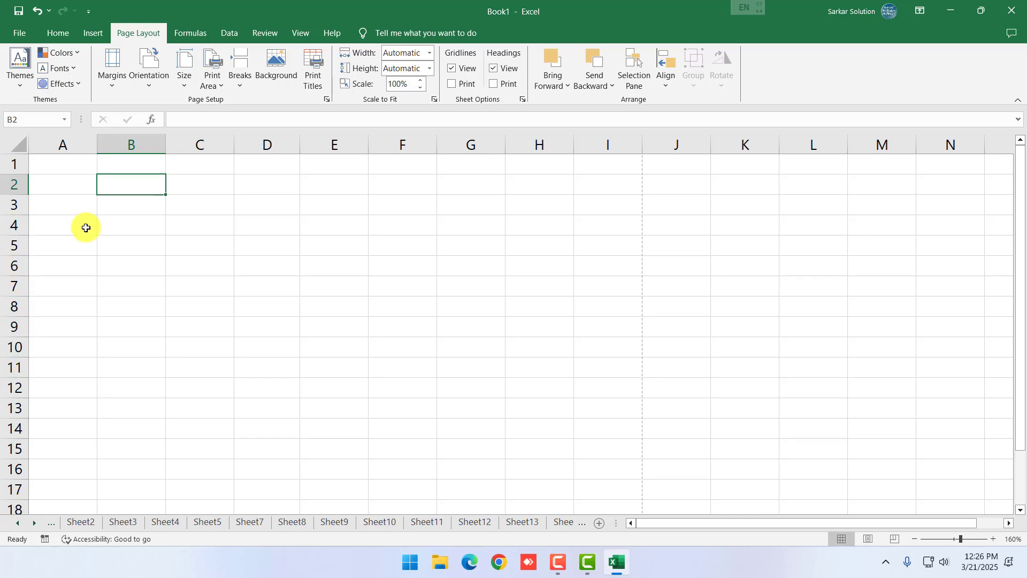
click(158, 232)
click(136, 266)
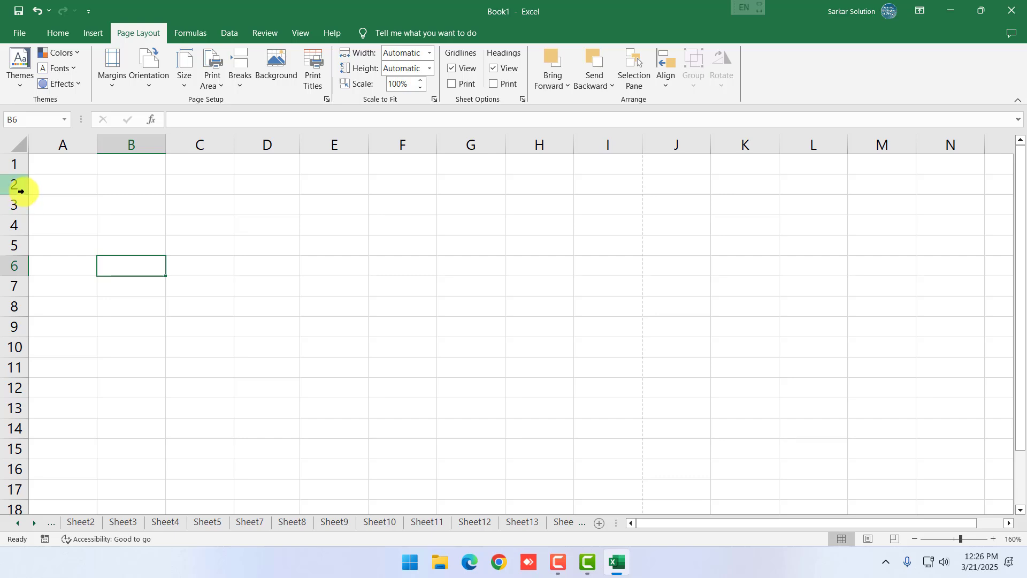
click(185, 247)
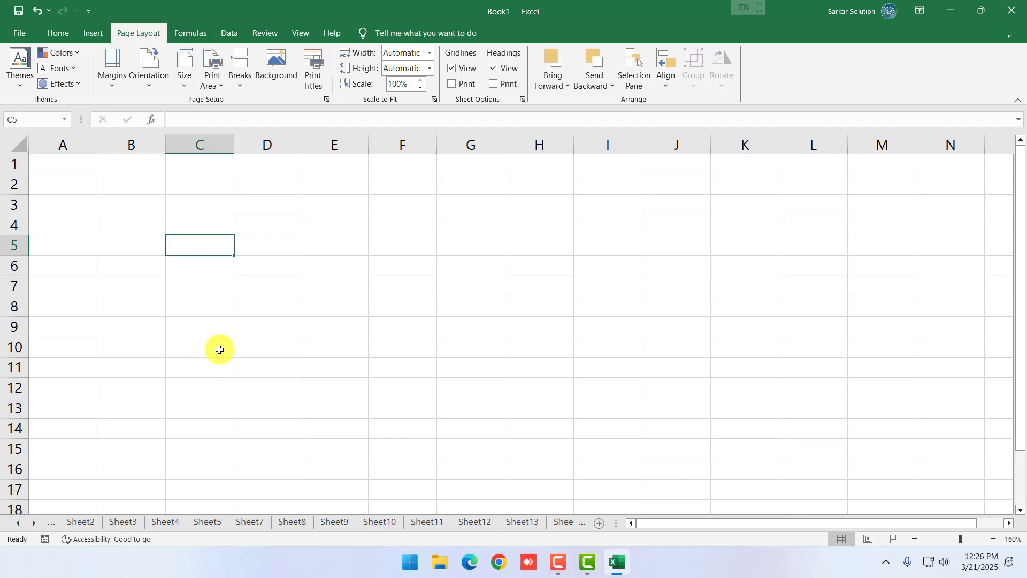
click(136, 289)
click(12, 245)
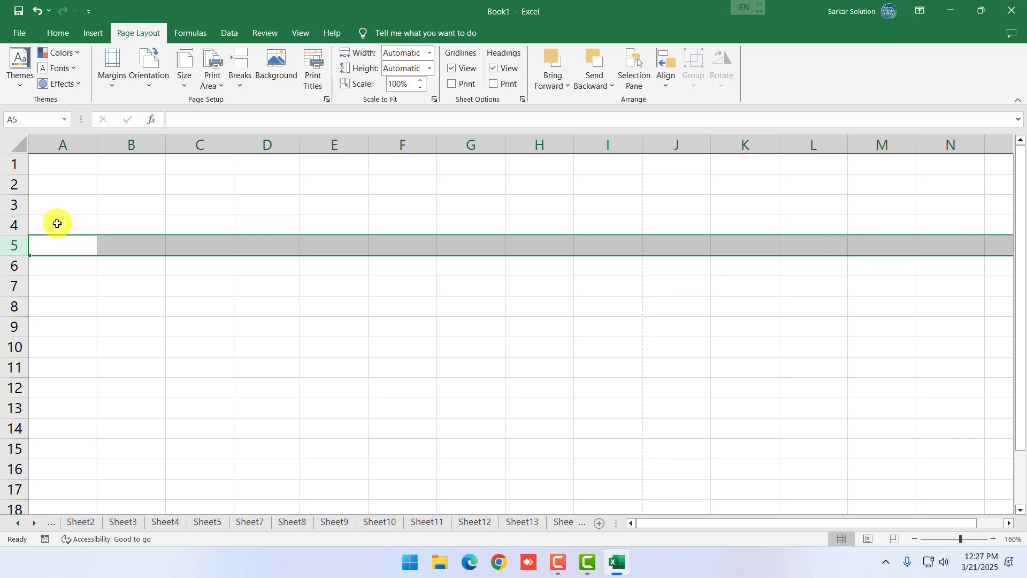
click(9, 204)
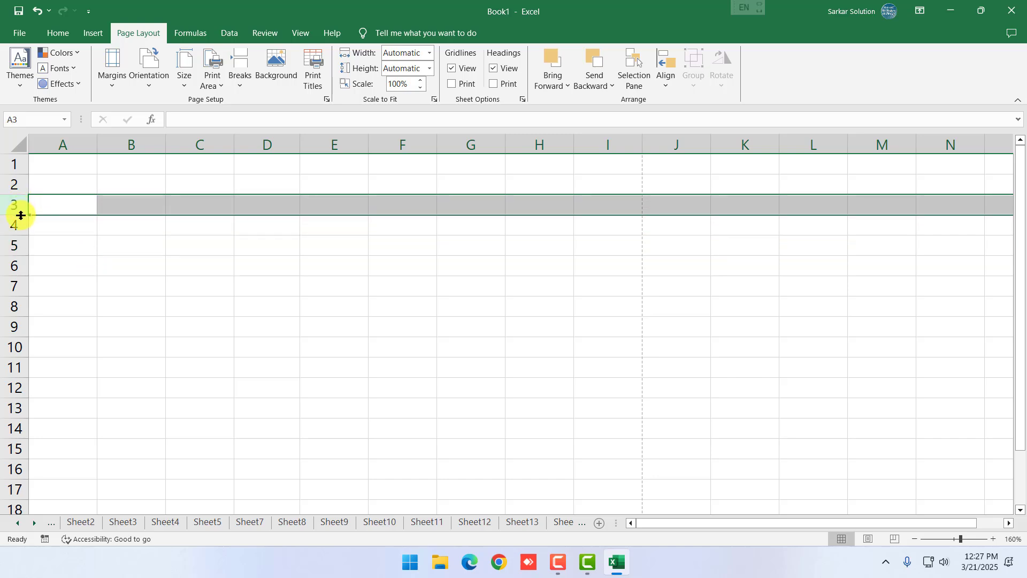
mouse_move(20, 214)
mouse_down()
mouse_move(23, 237)
mouse_move(11, 236)
mouse_move(12, 221)
mouse_up()
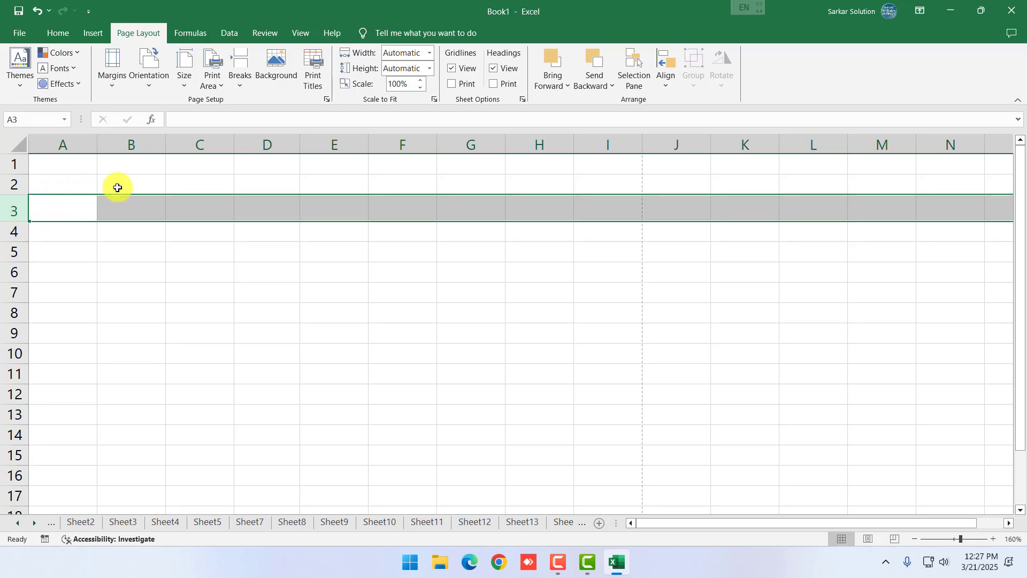
click(146, 214)
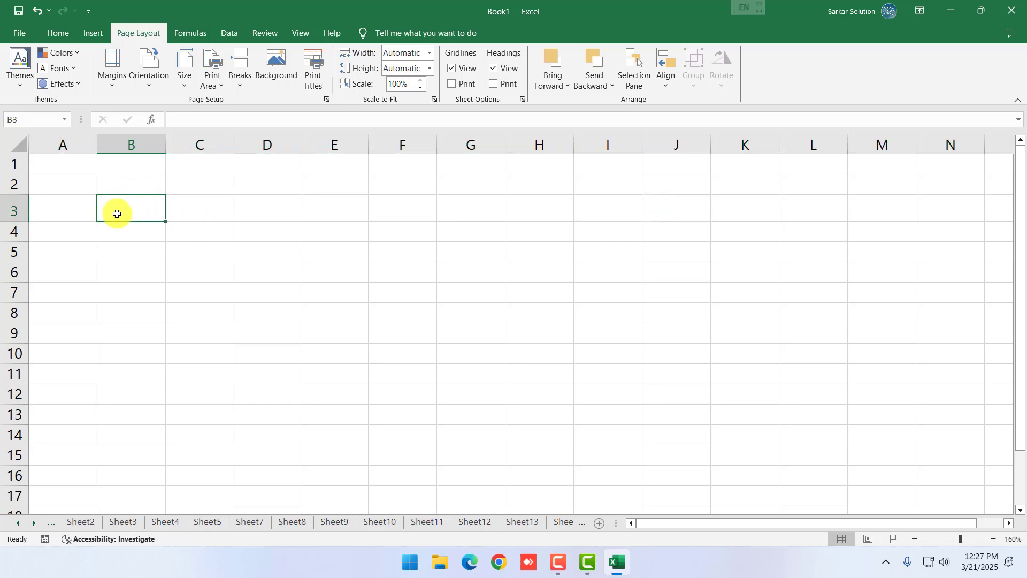
click(207, 208)
click(174, 257)
click(131, 252)
click(272, 286)
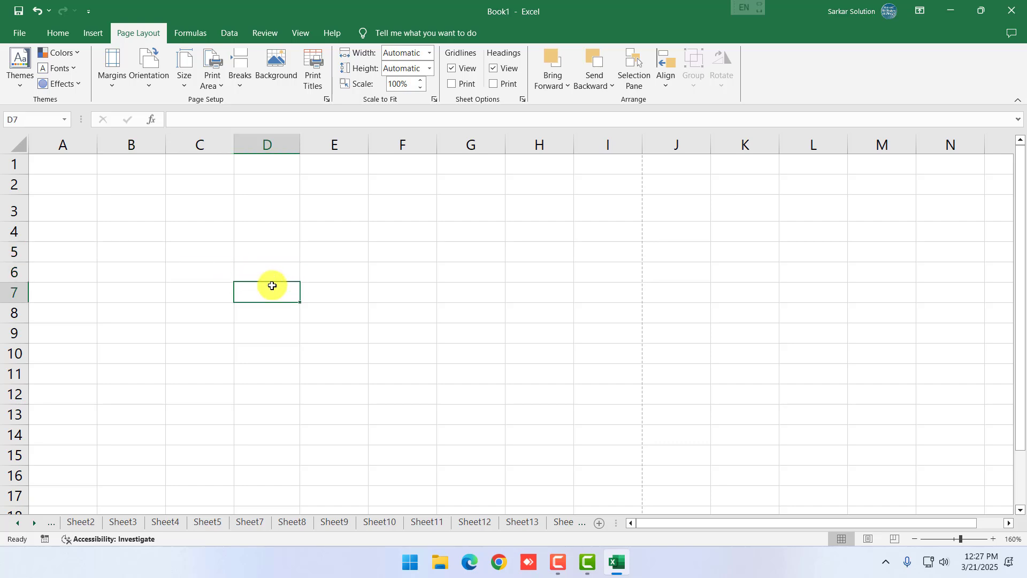
click(181, 256)
click(178, 288)
click(201, 256)
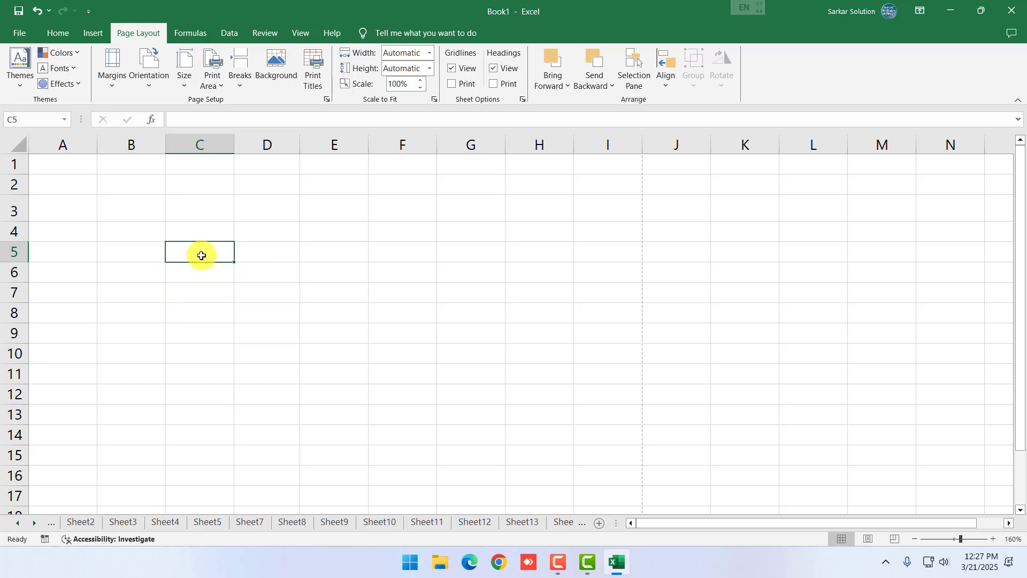
click(433, 251)
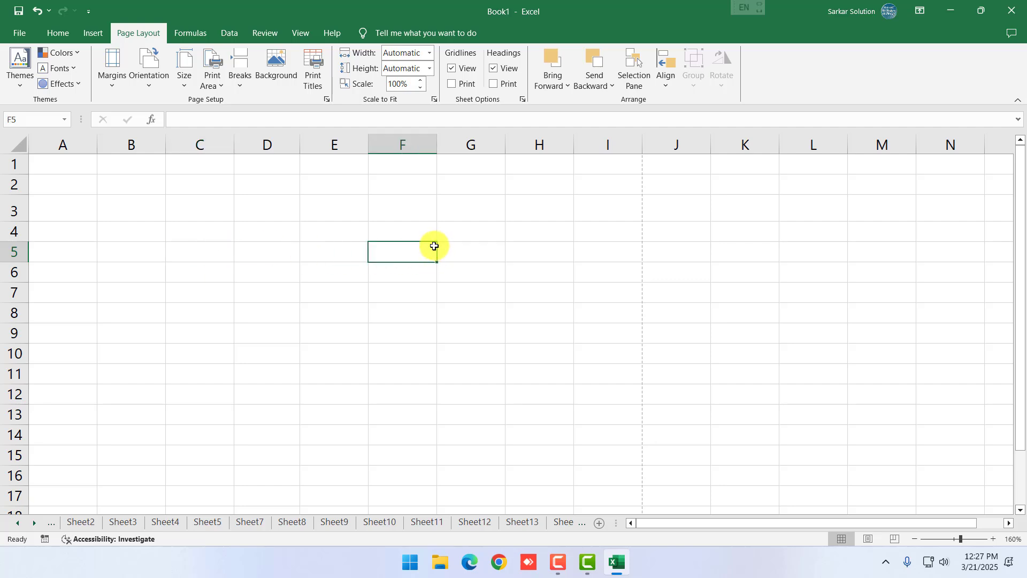
click(280, 252)
click(271, 273)
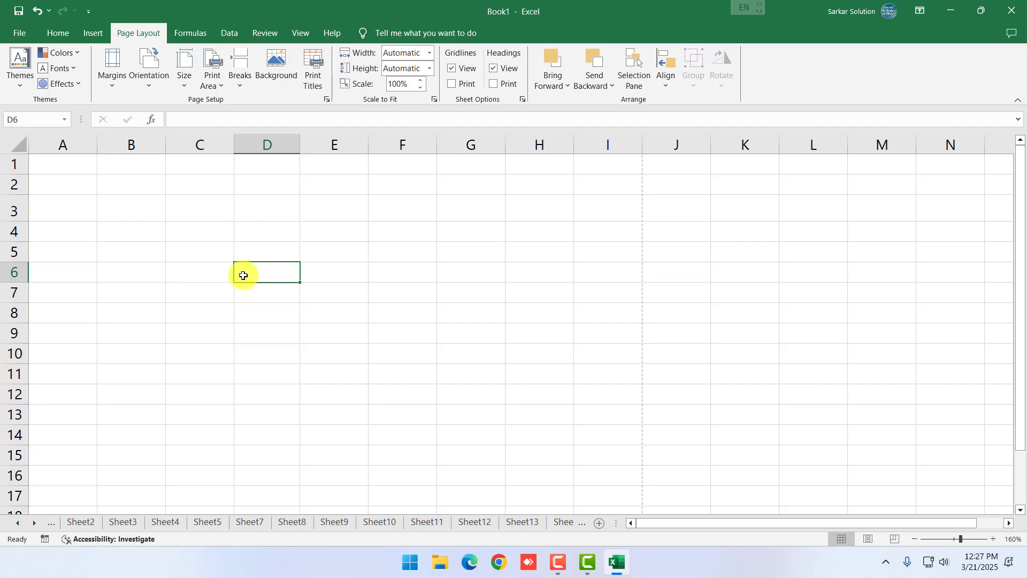
click(204, 291)
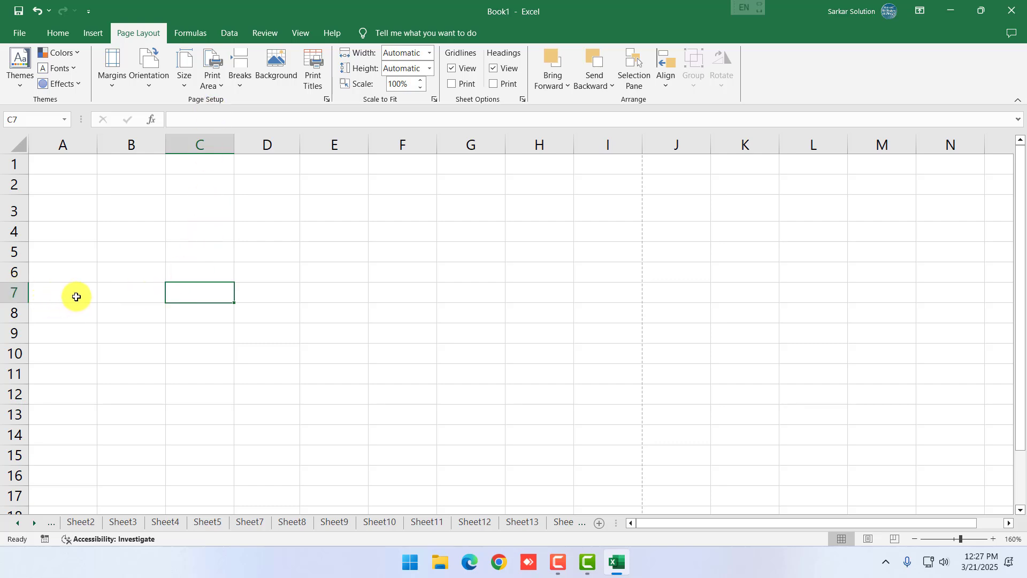
click(413, 250)
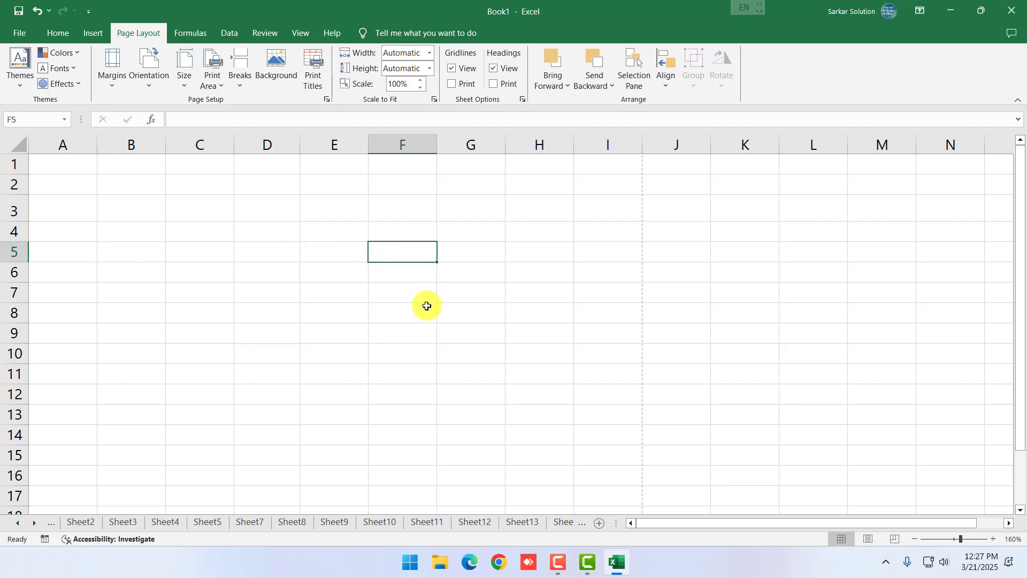
click(404, 297)
click(287, 275)
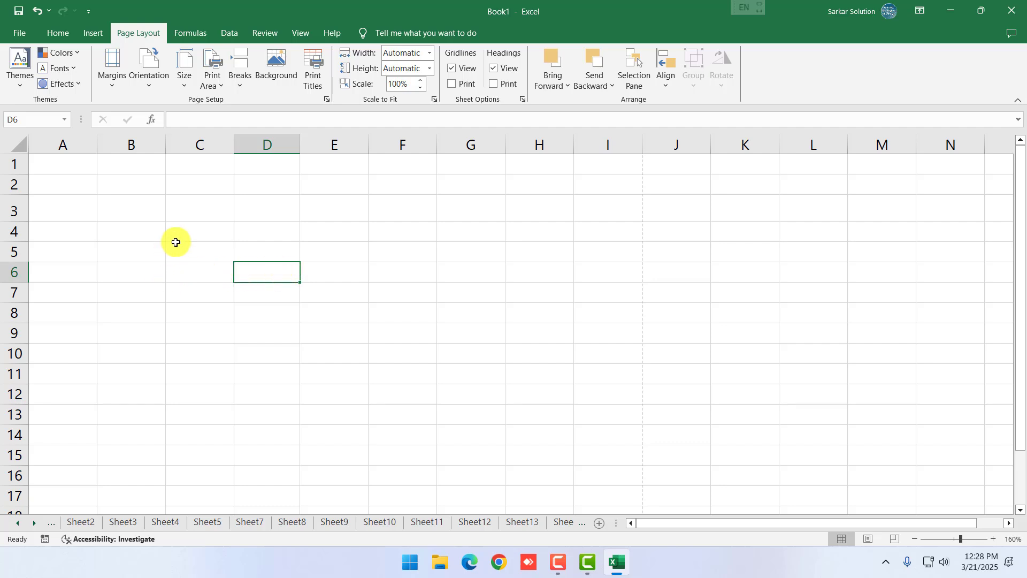
click(274, 148)
click(266, 270)
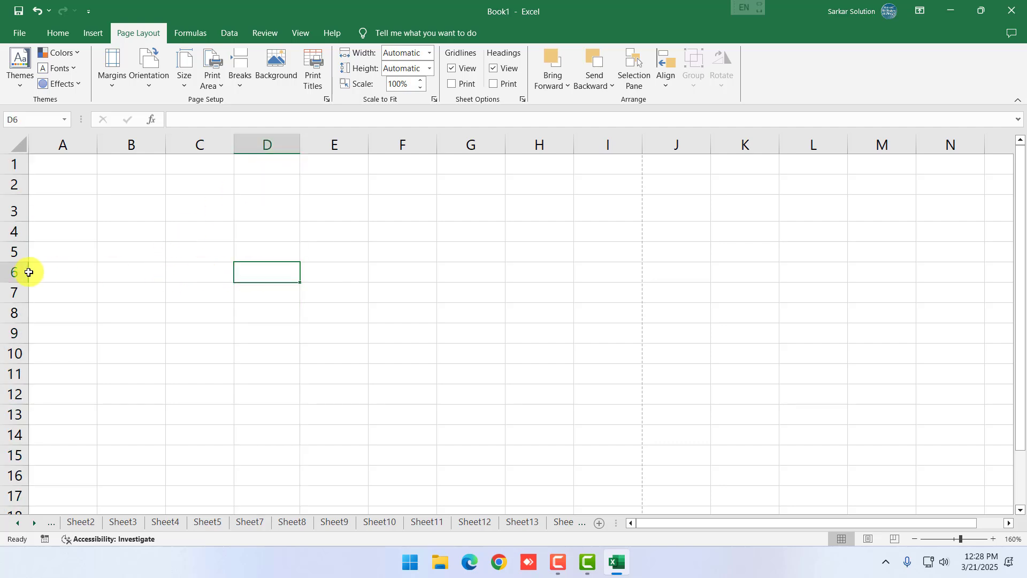
click(415, 292)
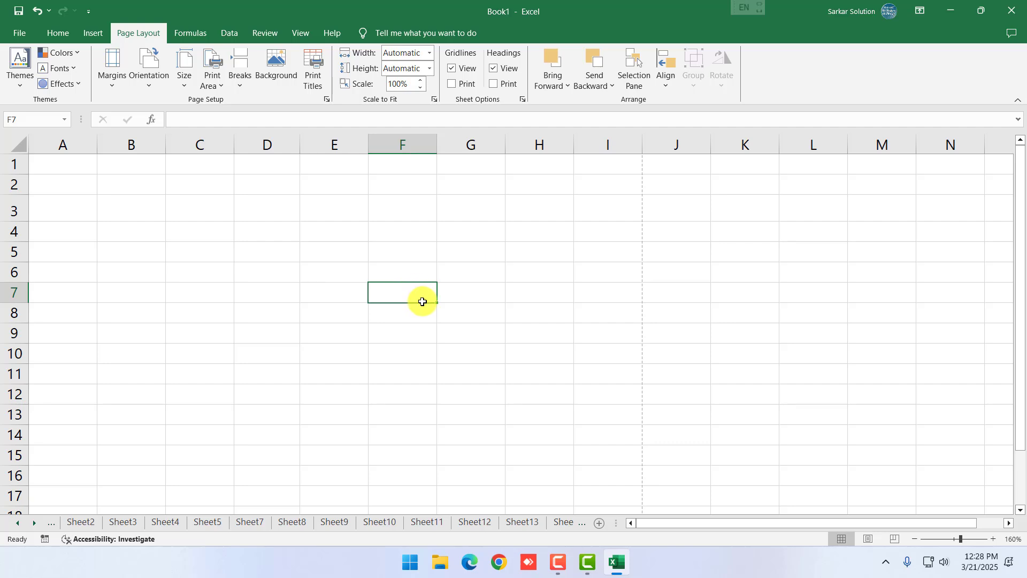
click(485, 208)
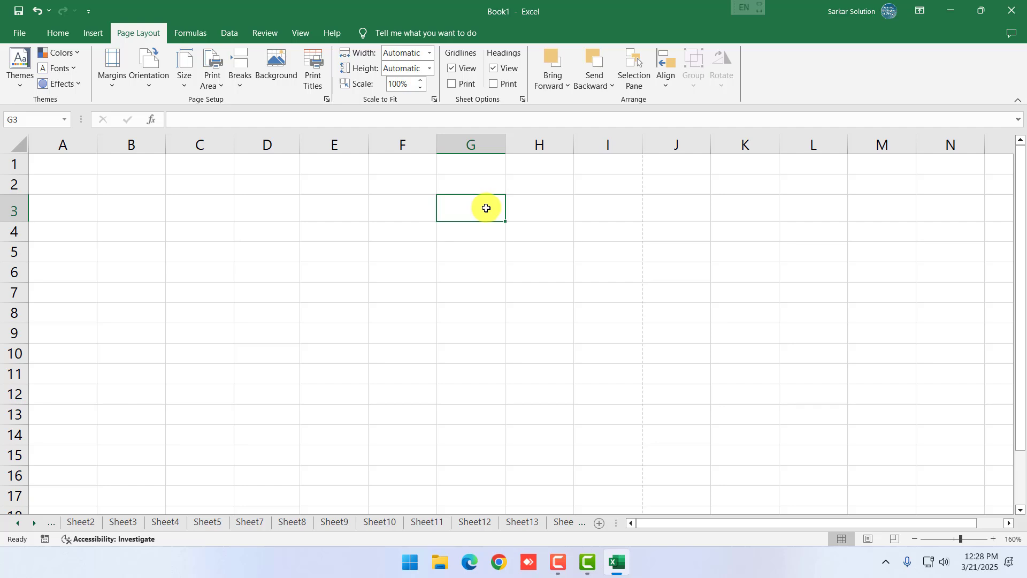
click(313, 230)
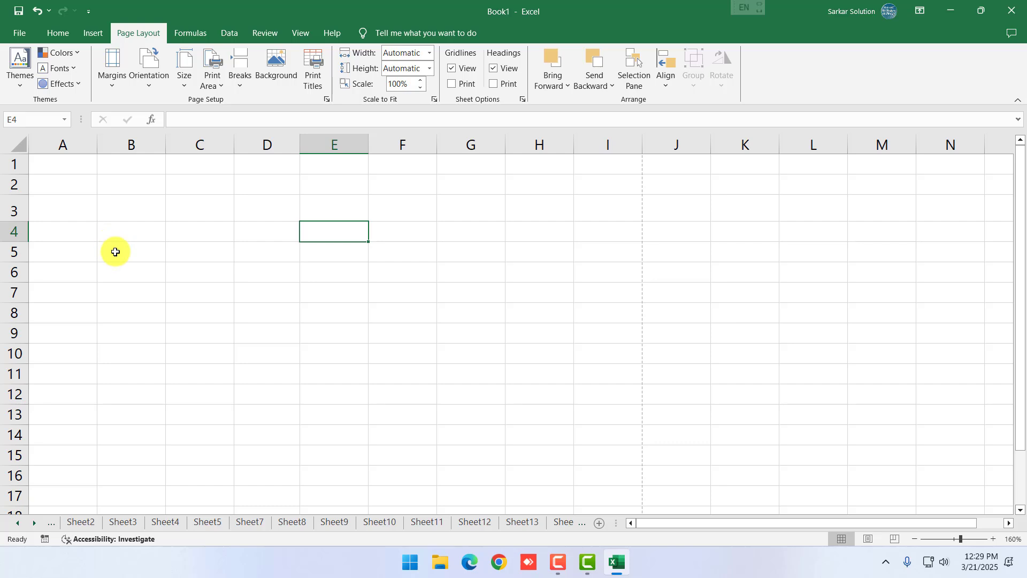
Select various cells in columns D to G, then switch to Sheet2
click(398, 331)
click(294, 215)
click(336, 144)
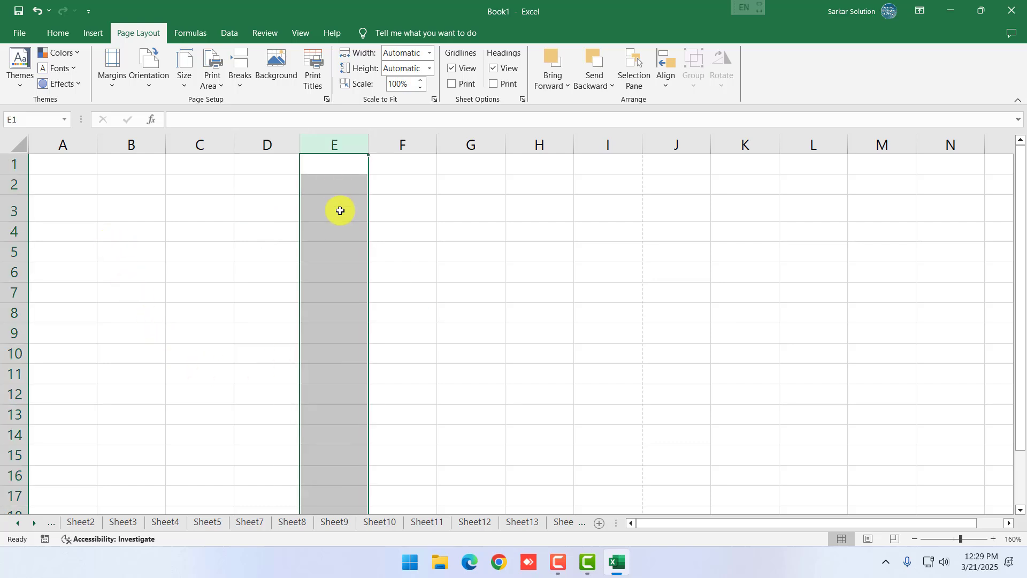
click(337, 235)
click(325, 286)
click(321, 258)
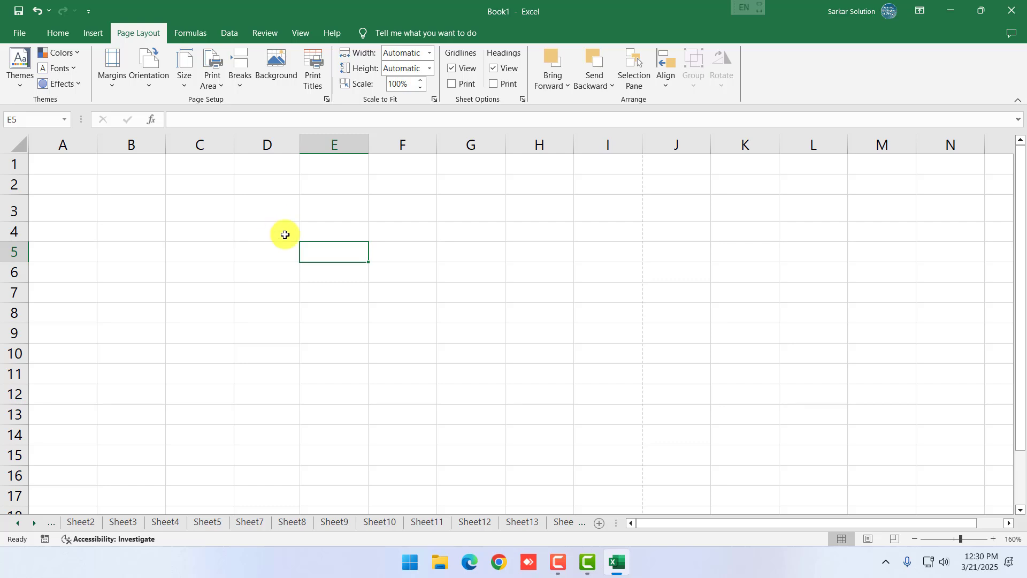
click(263, 249)
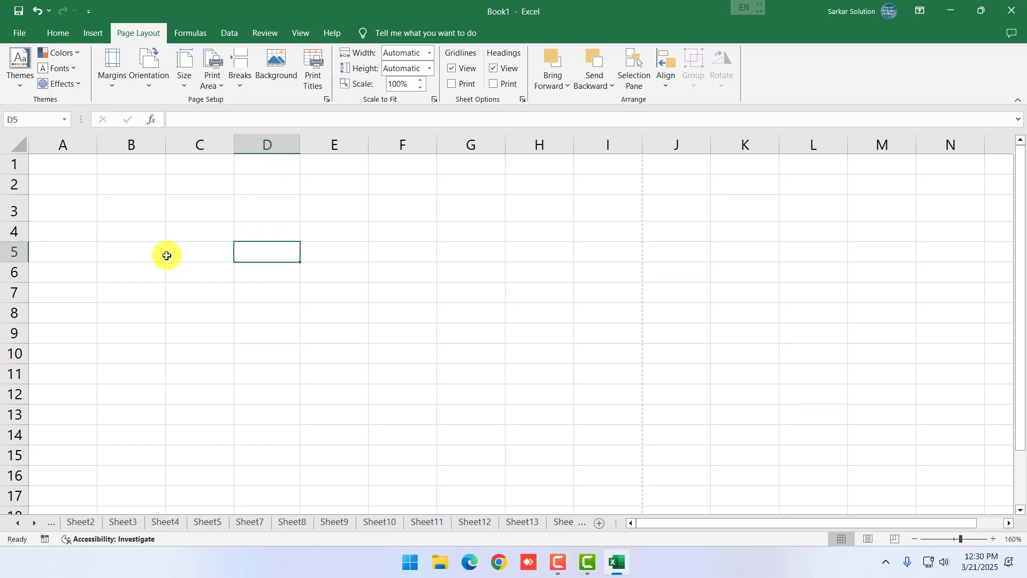
click(458, 315)
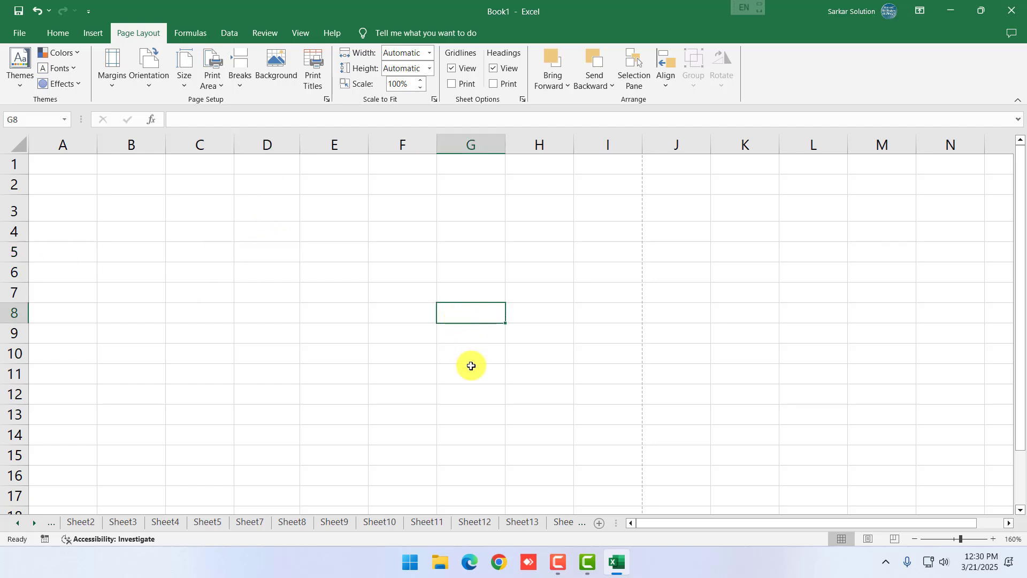
click(383, 374)
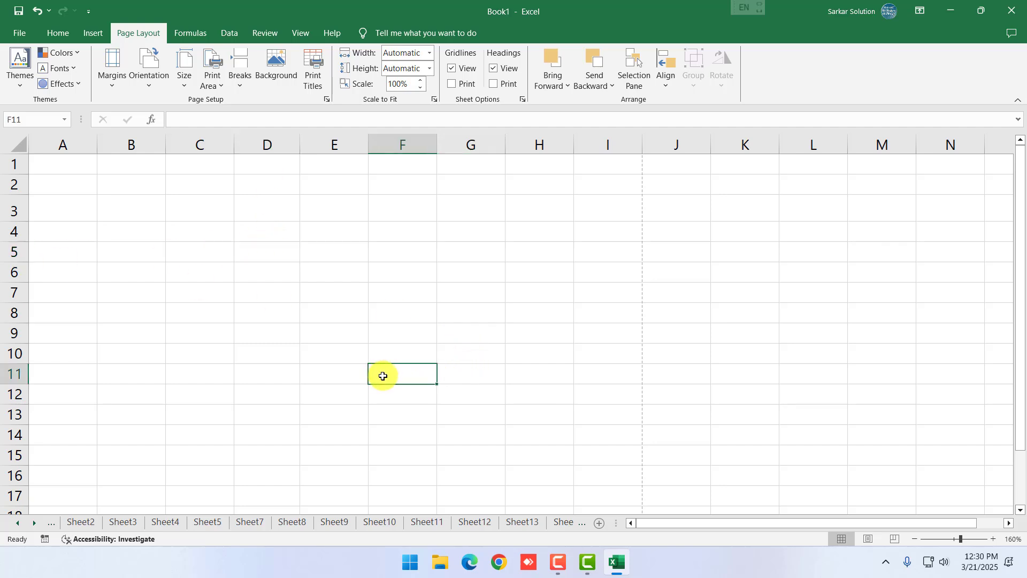
click(316, 381)
click(326, 435)
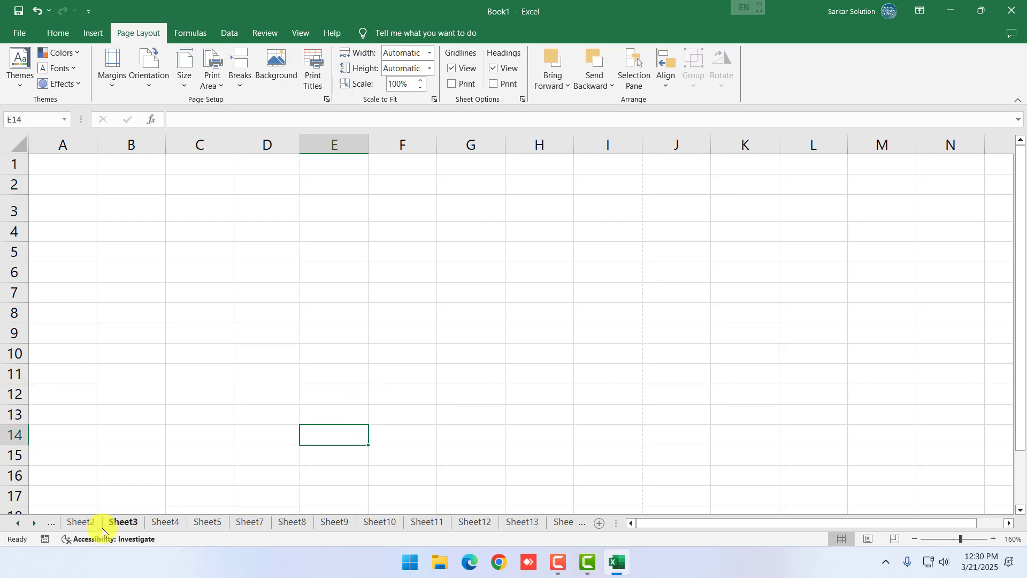
click(81, 523)
click(17, 524)
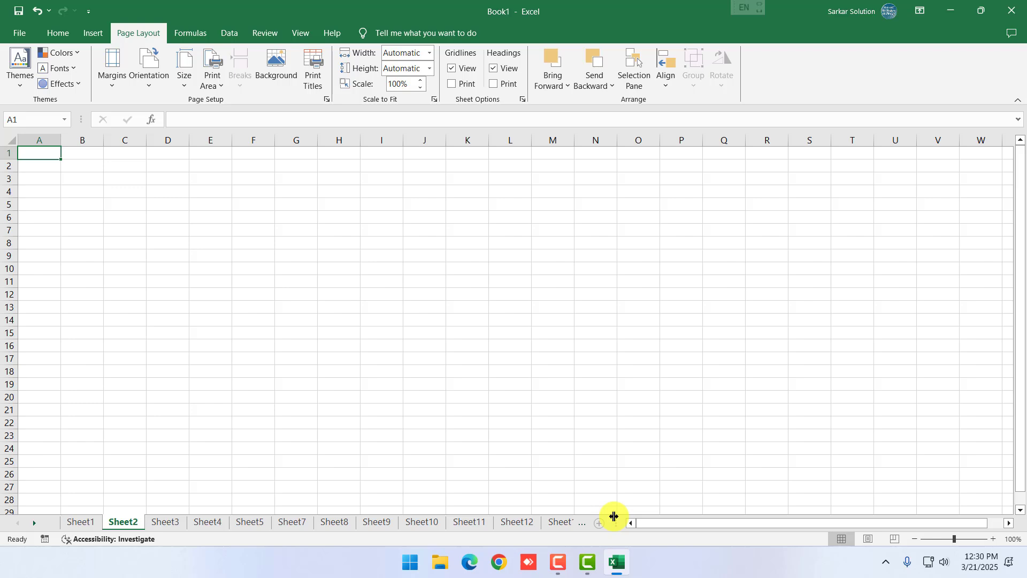
Switch to Sheet1, then bring up and dismiss the Sheet12 tab menu twice
click(91, 524)
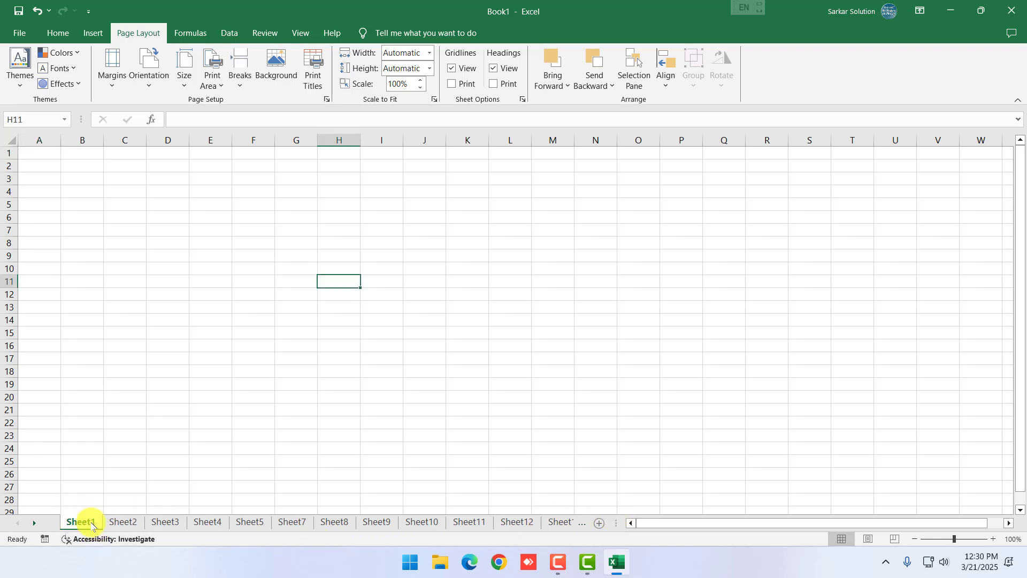
right_click(516, 522)
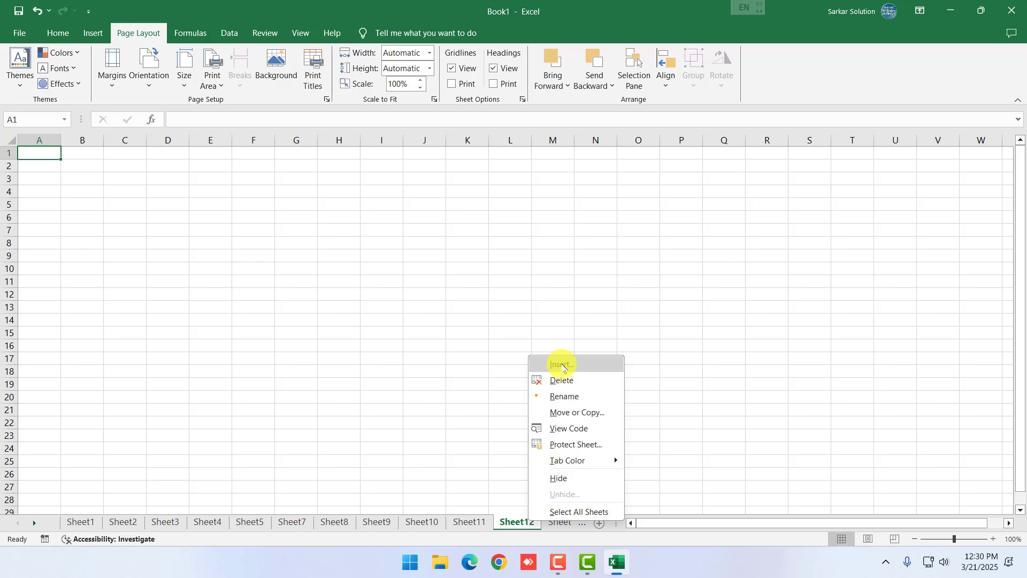
click(600, 528)
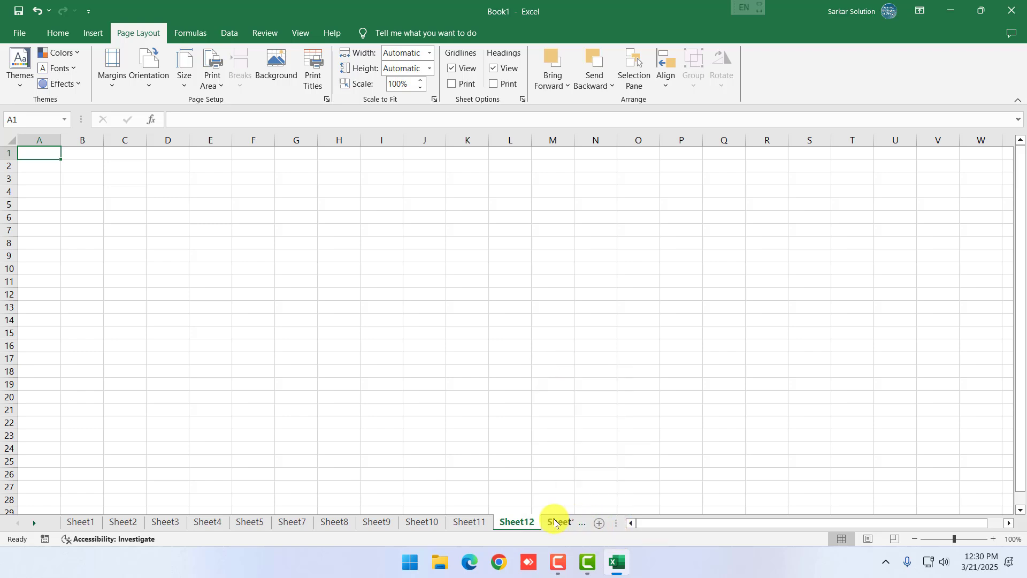
right_click(524, 522)
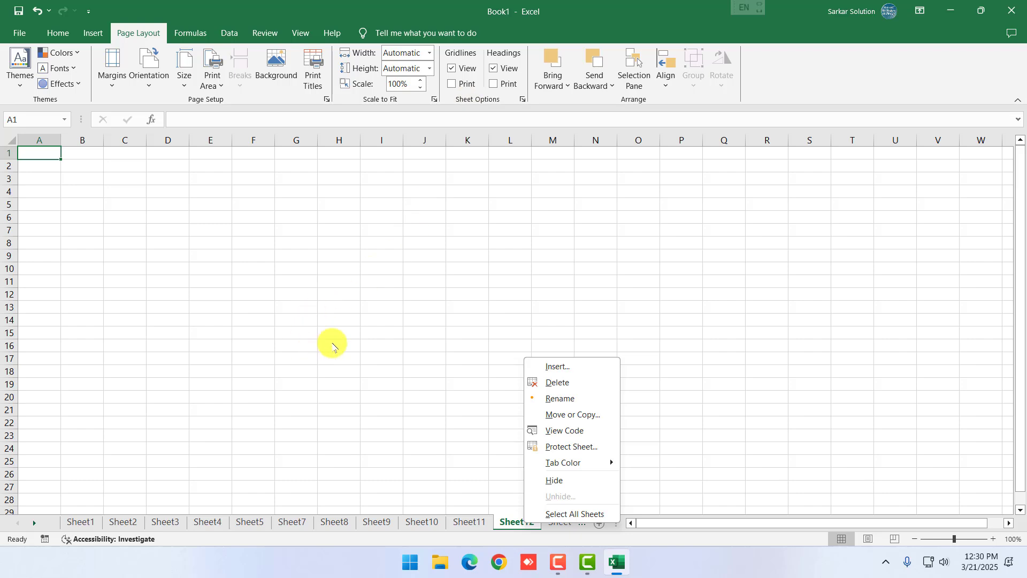
click(333, 342)
click(412, 290)
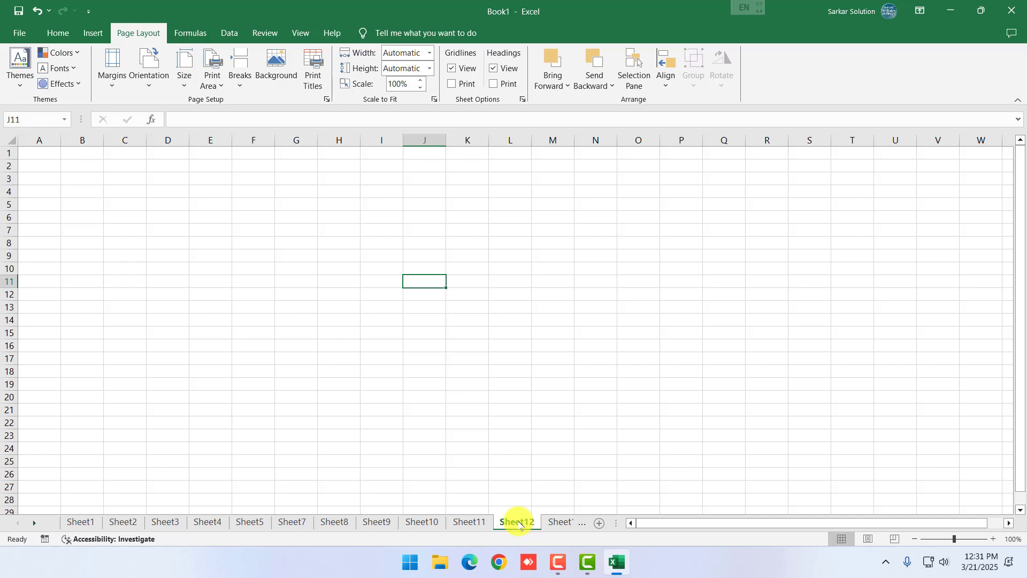
Open Move or Copy for Sheet12, choose Book1 as destination, then cancel
right_click(519, 526)
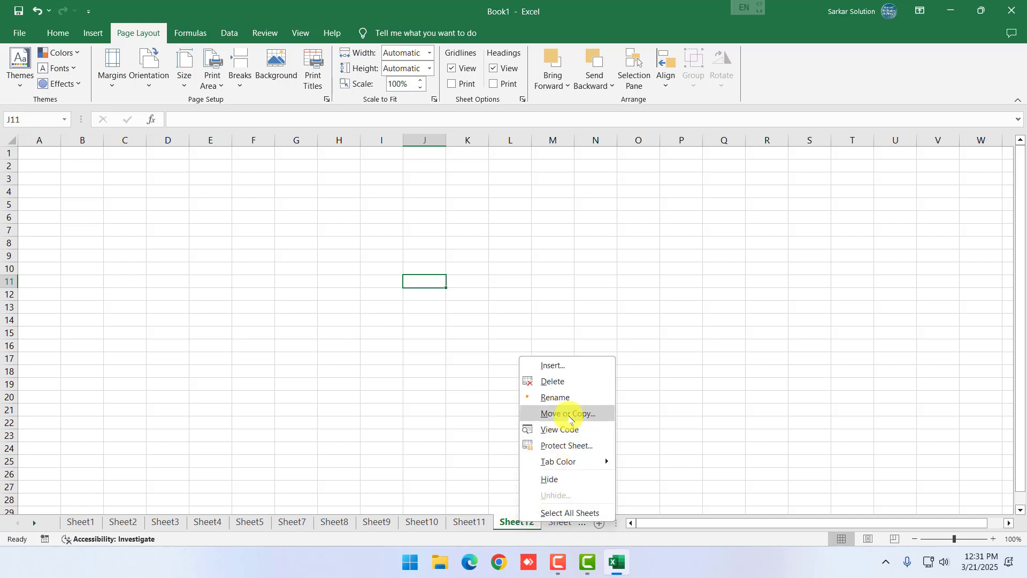
click(569, 416)
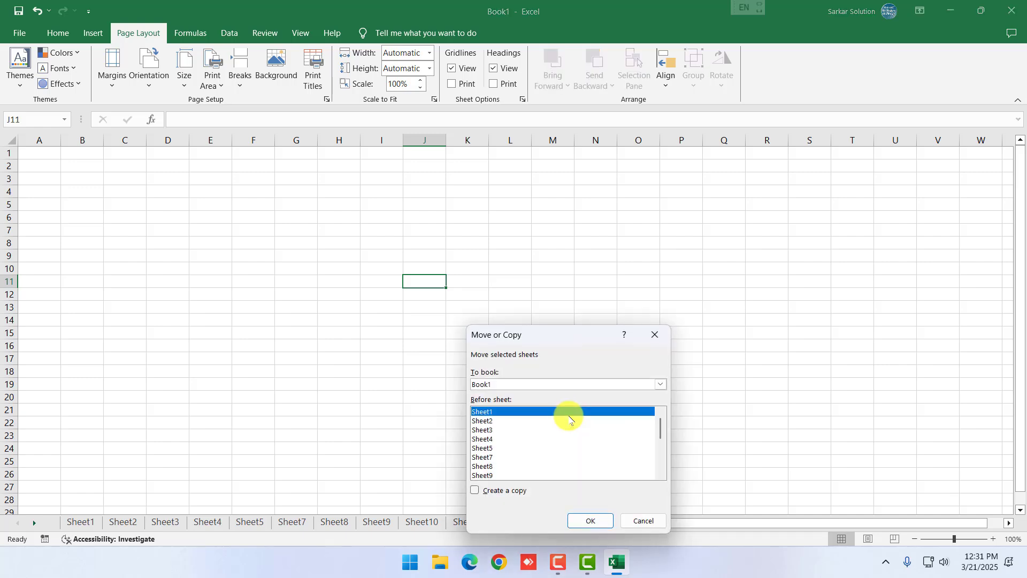
click(530, 385)
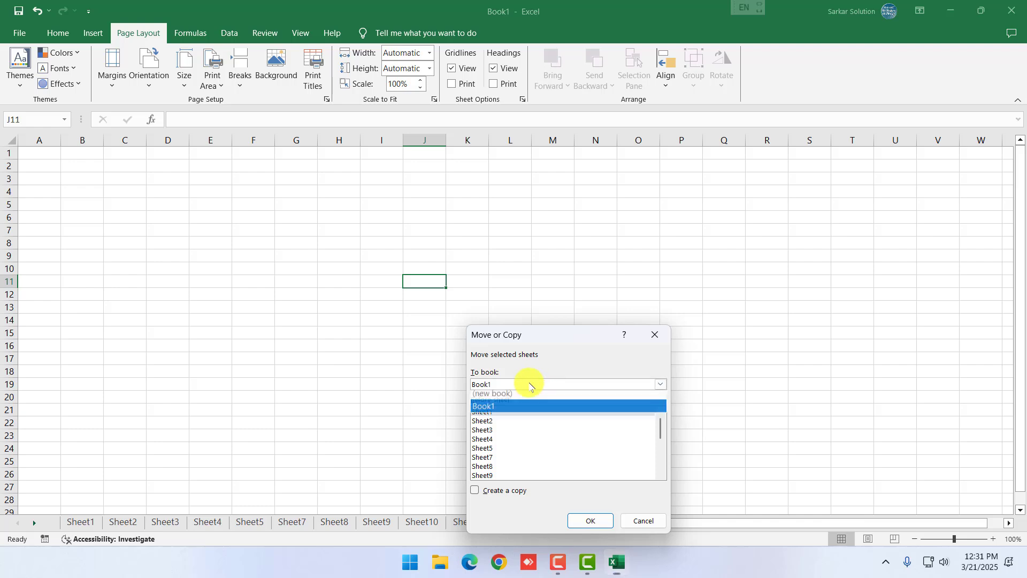
click(498, 408)
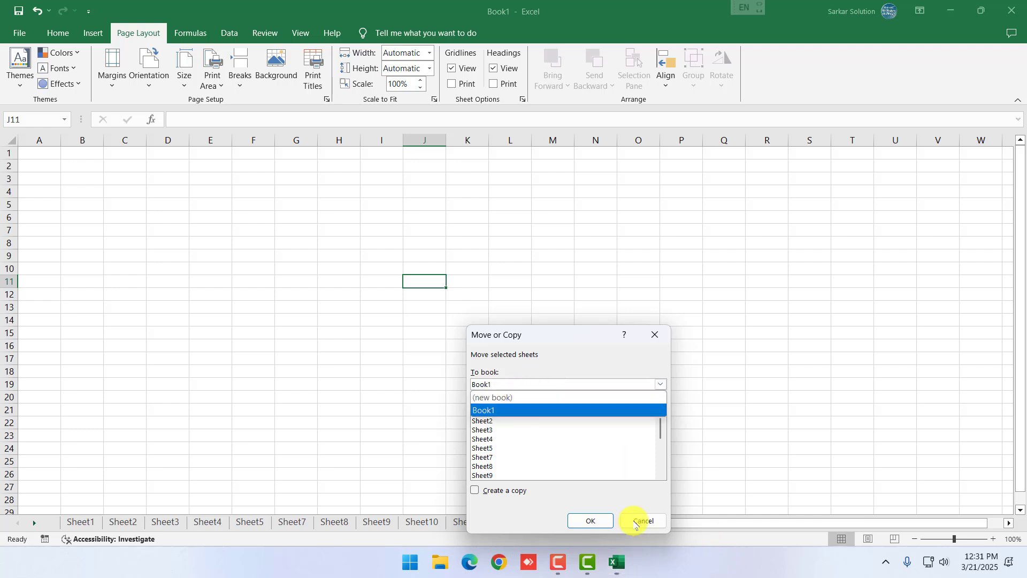
click(632, 522)
Save Book1 to Documents as 'college'
click(427, 396)
key(ctrl+s)
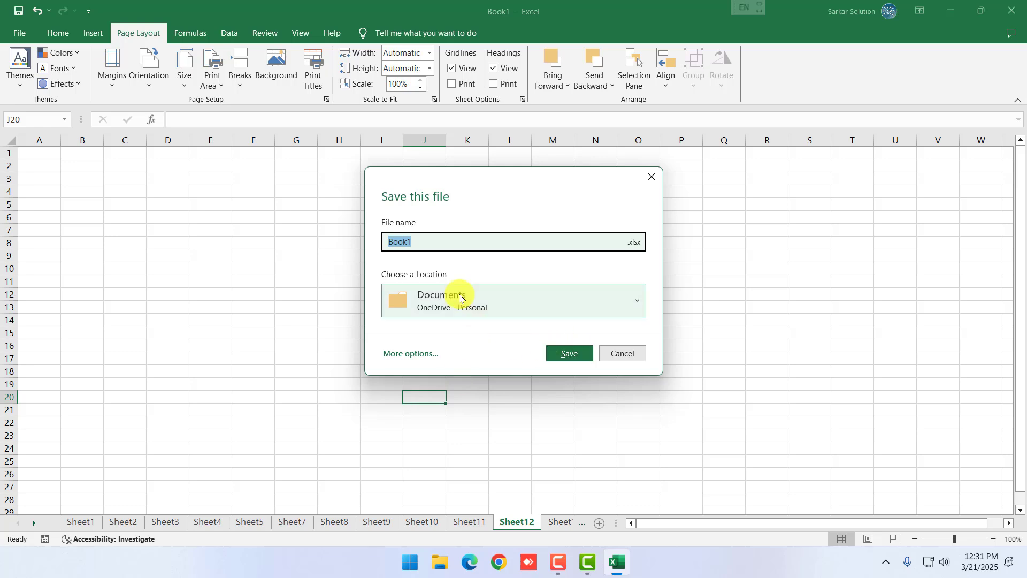
click(449, 295)
click(435, 379)
click(424, 242)
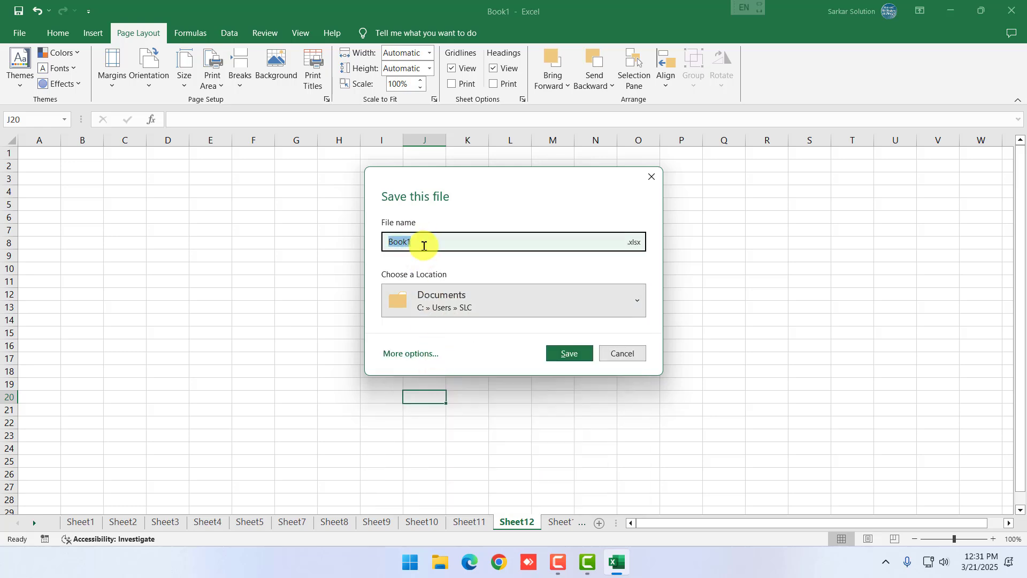
text(college)
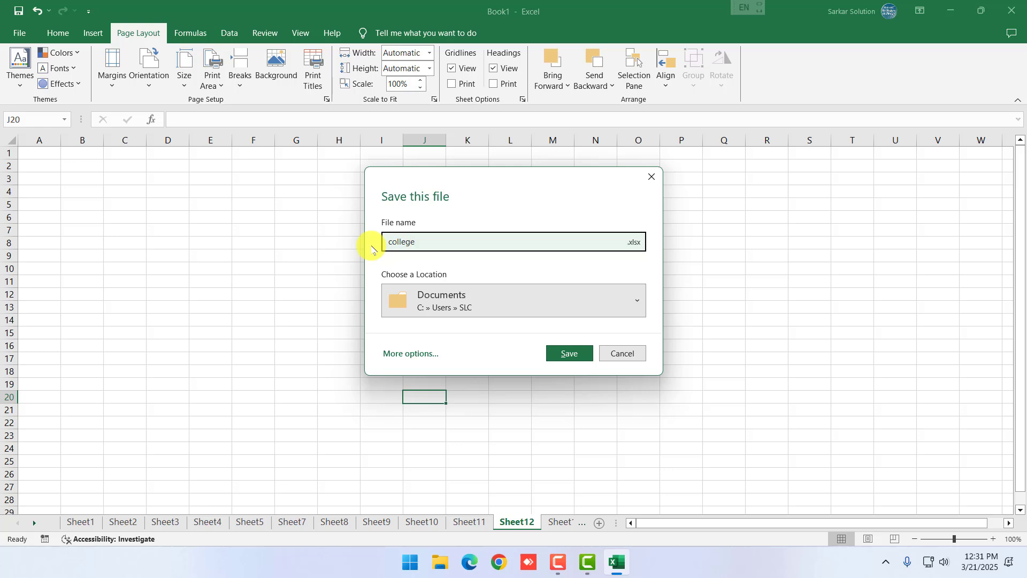
key(Return)
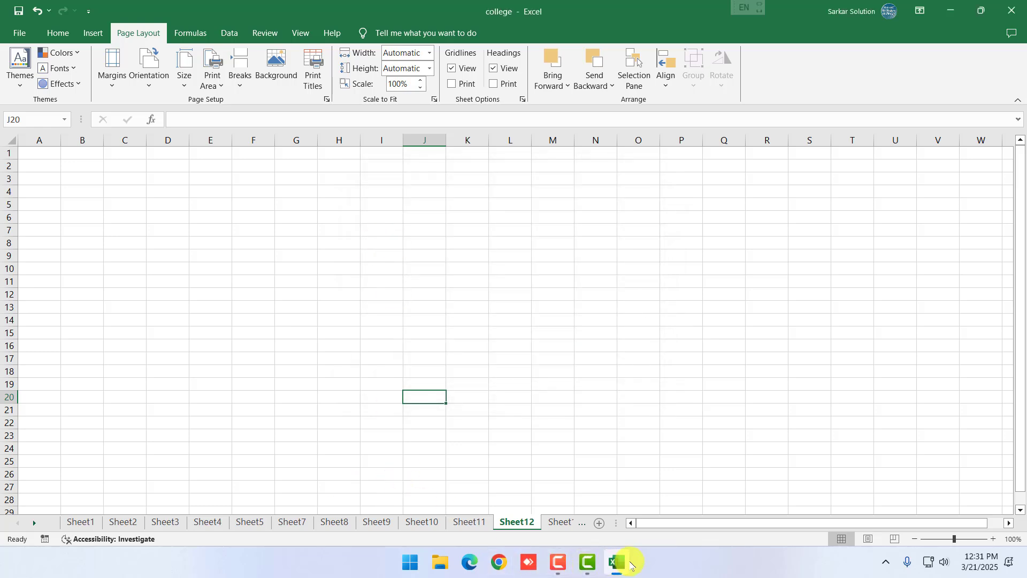
Start a new Excel window with a blank workbook and save it to Documents as 'University'
right_click(627, 559)
click(559, 482)
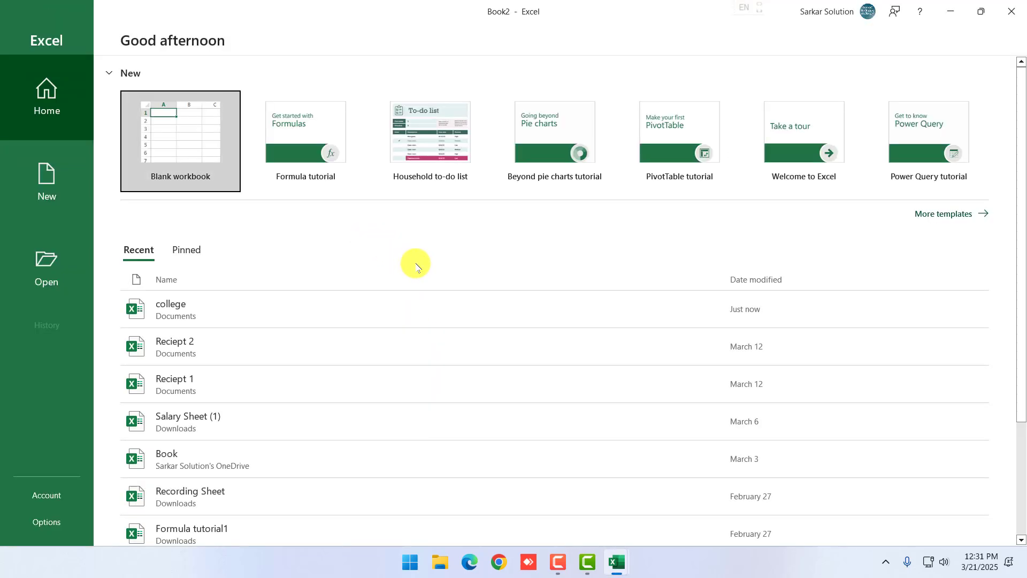
click(182, 145)
key(ctrl+s)
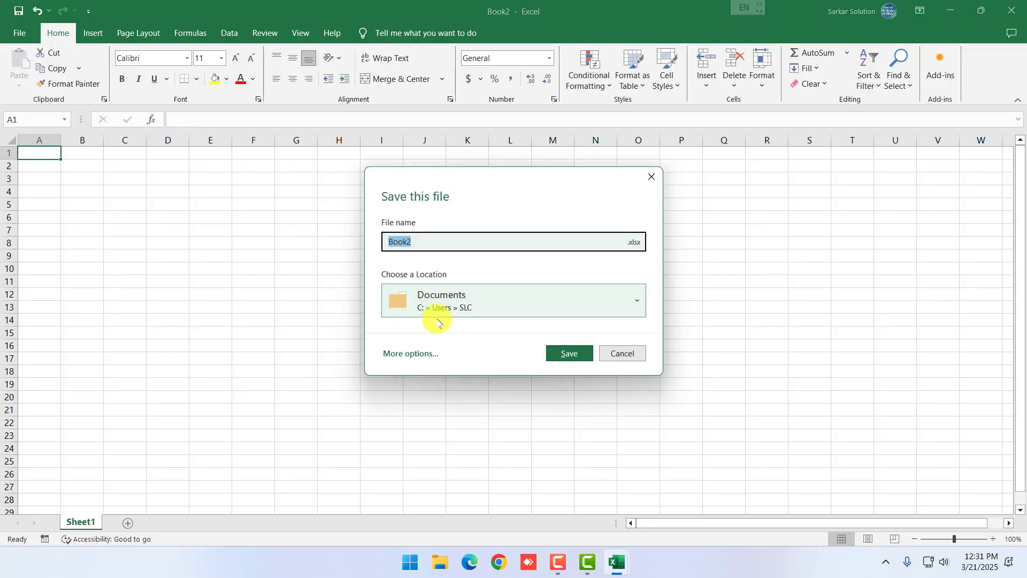
click(441, 300)
click(441, 371)
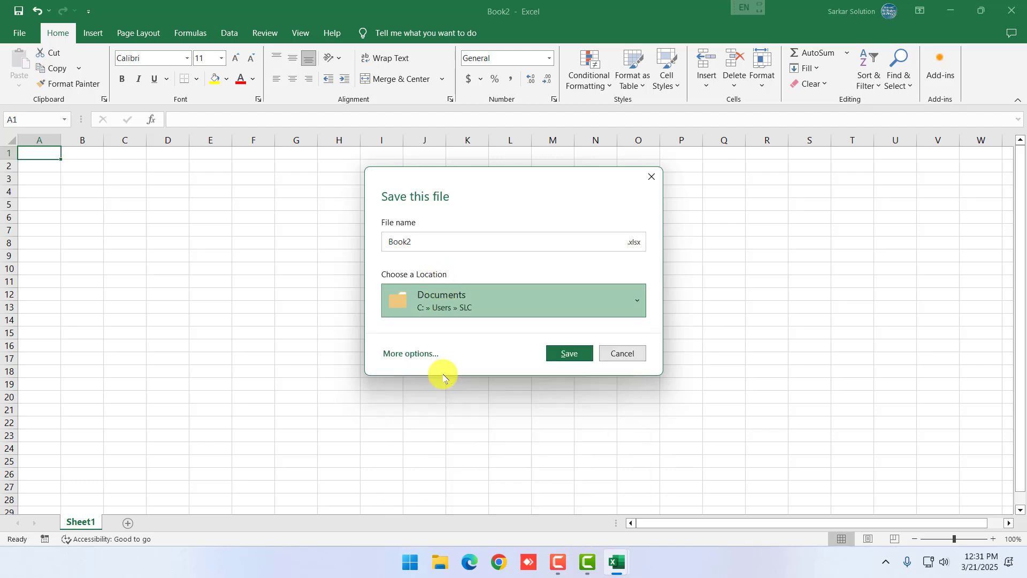
click(439, 242)
key(ctrl+a)
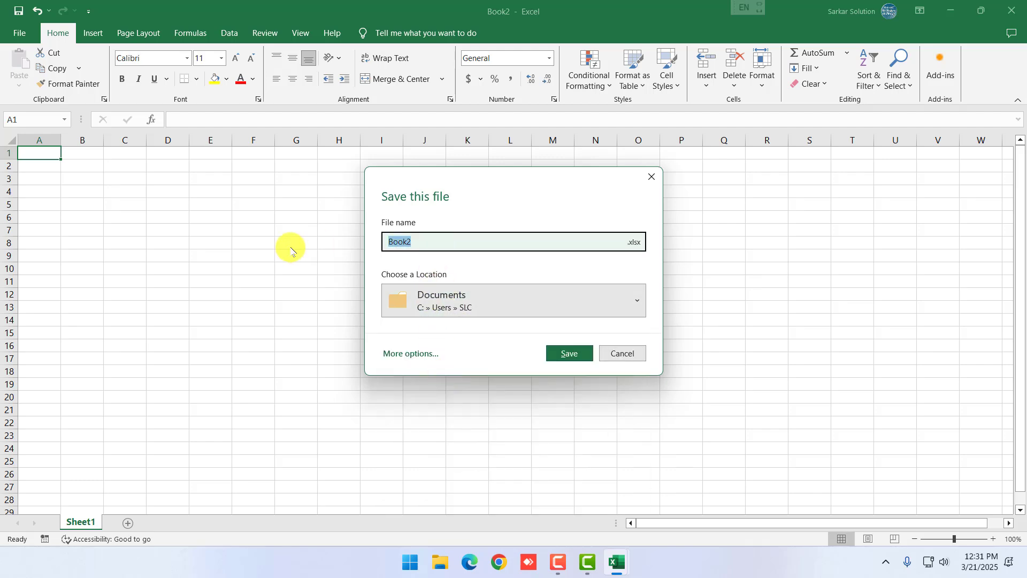
text(University)
key(Return)
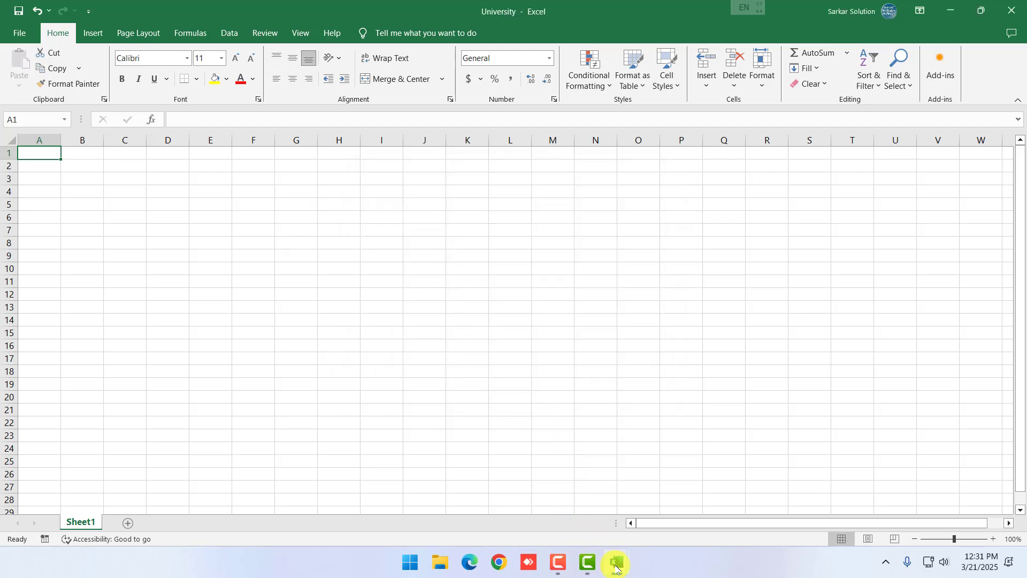
Copy Sheet12 from college into University.xlsx, placed after all existing sheets
mouse_move(614, 563)
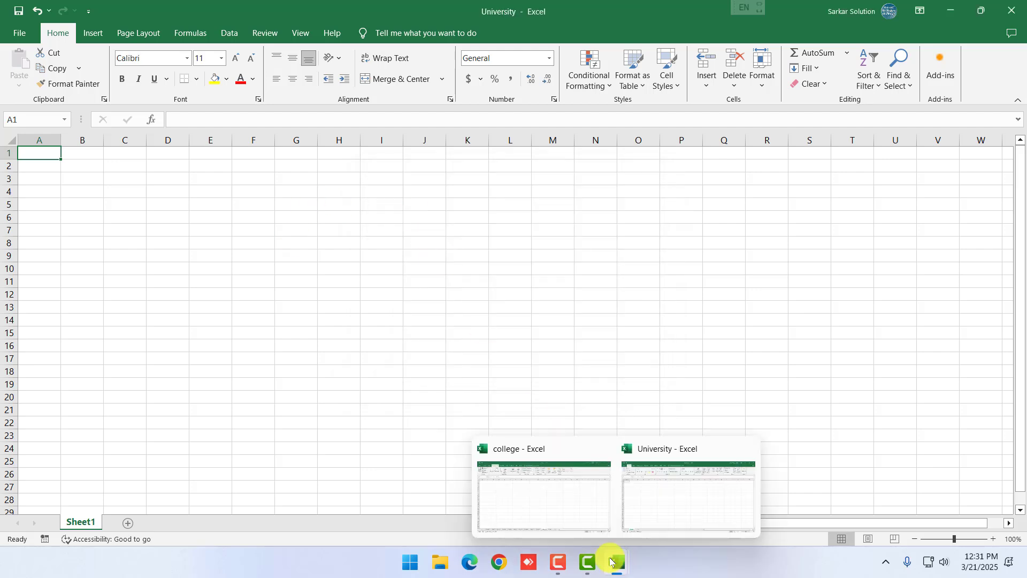
click(555, 499)
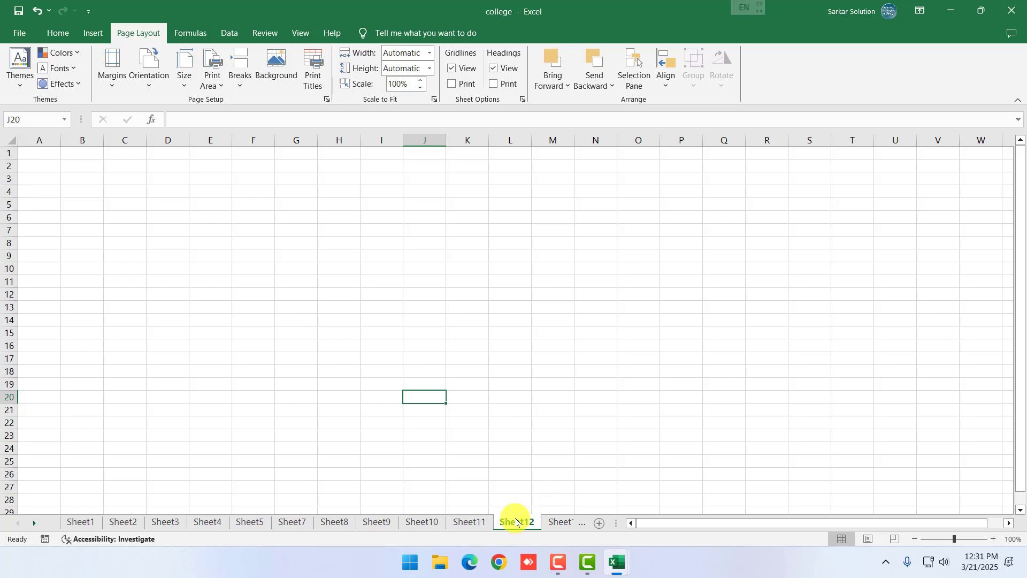
right_click(517, 522)
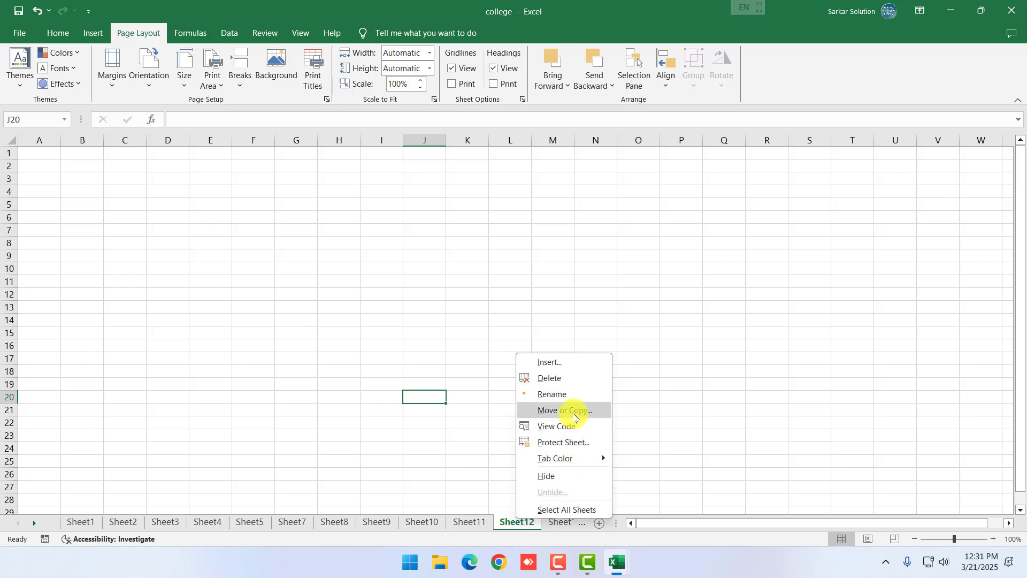
click(575, 417)
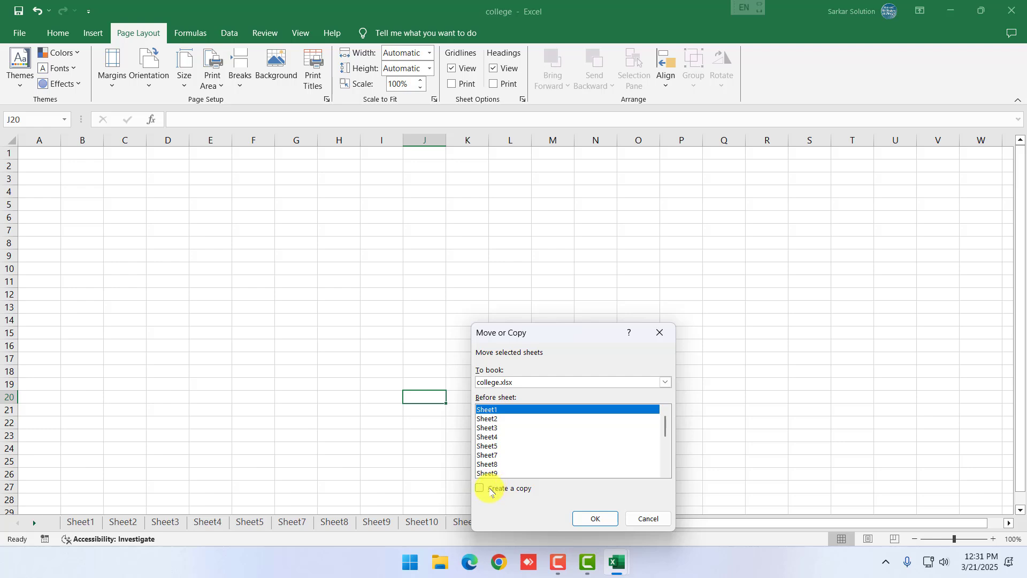
click(493, 487)
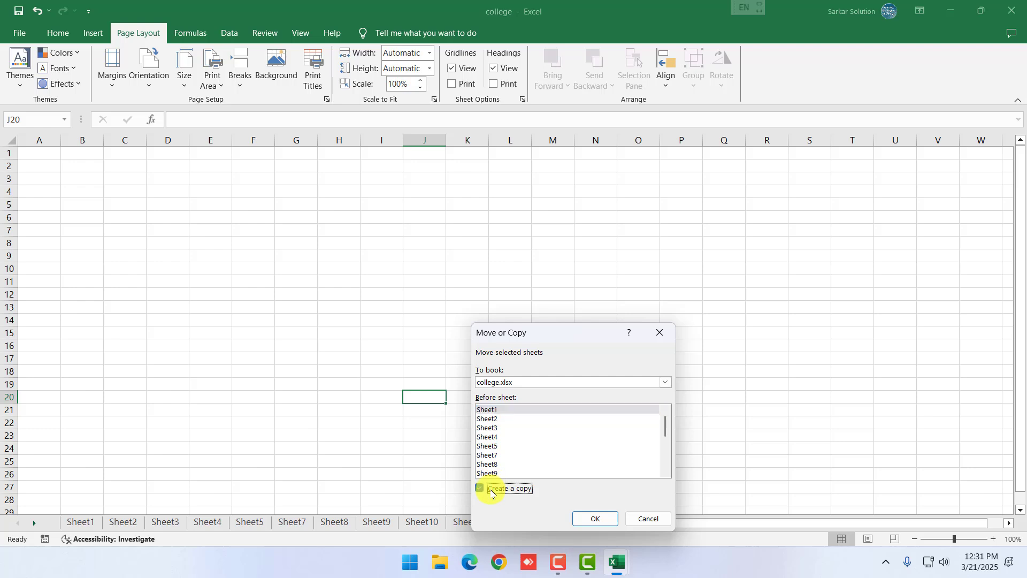
click(523, 383)
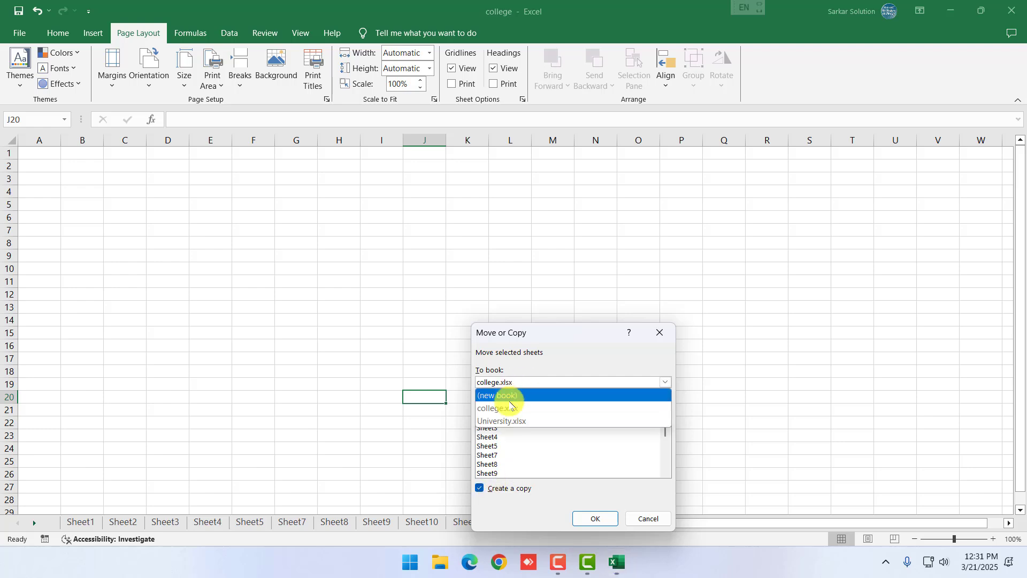
click(505, 423)
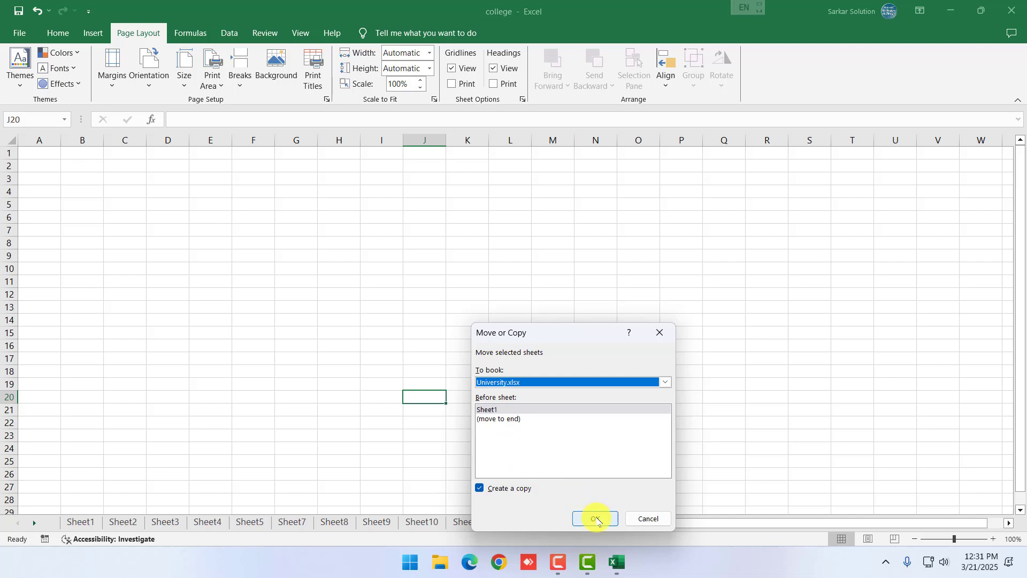
click(595, 517)
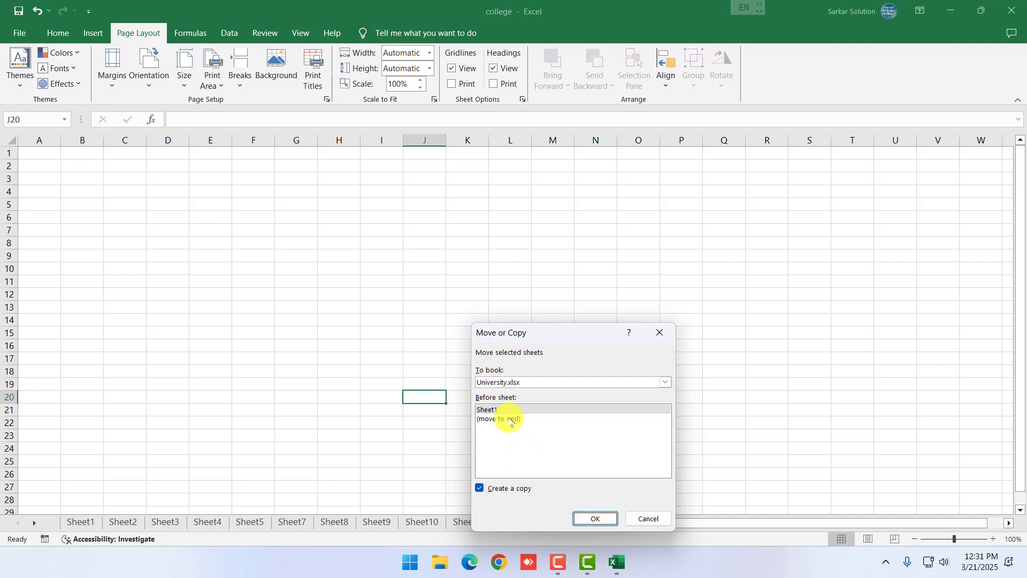
click(506, 419)
click(591, 519)
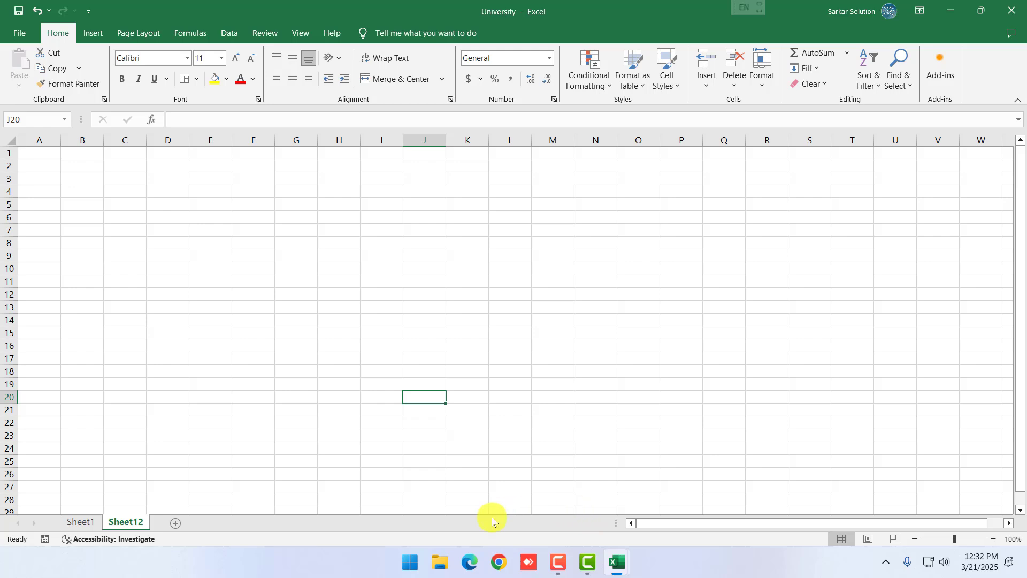
Check the University workbook, then return to the college workbook
mouse_move(614, 559)
click(571, 513)
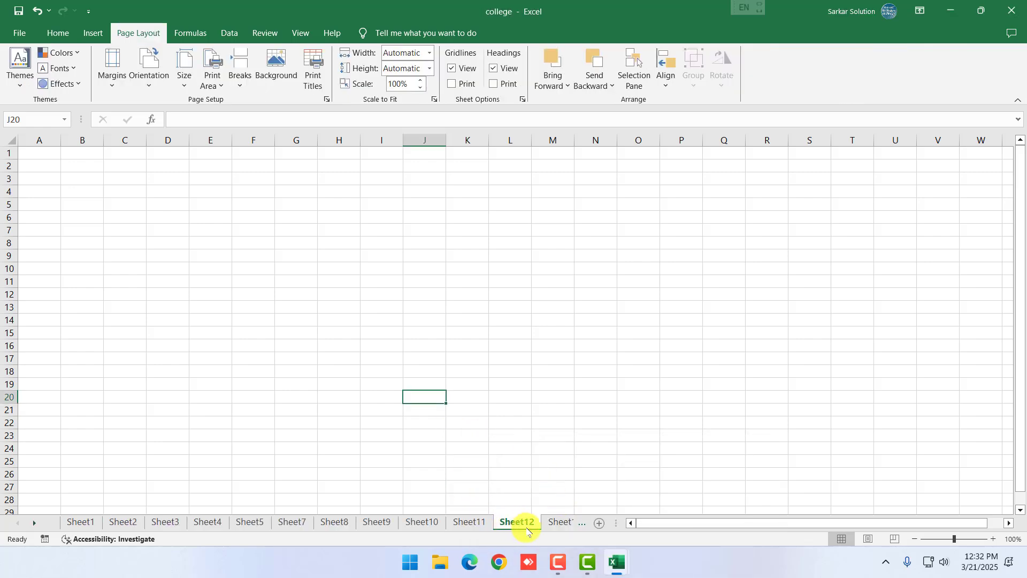
mouse_move(618, 562)
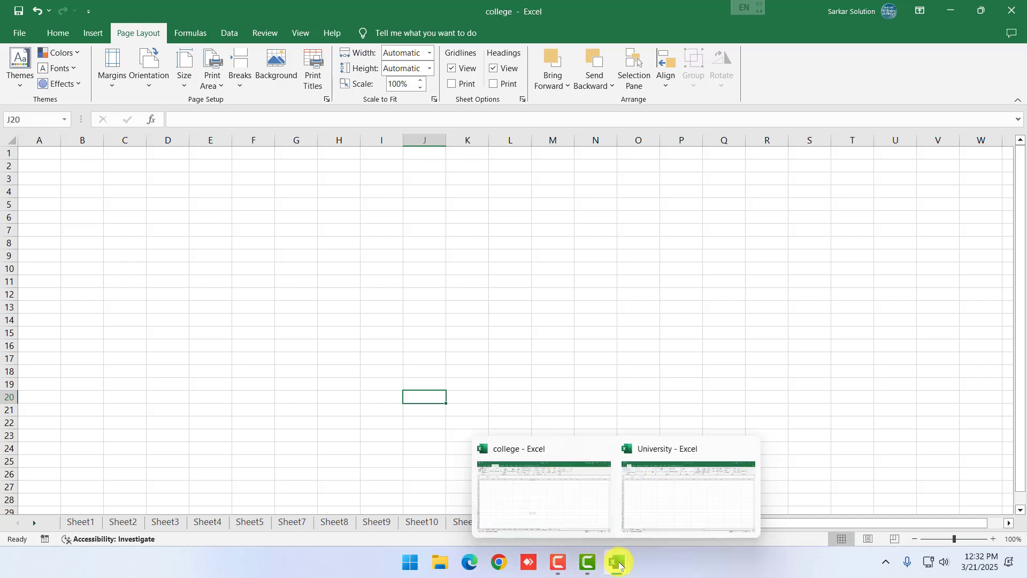
click(660, 503)
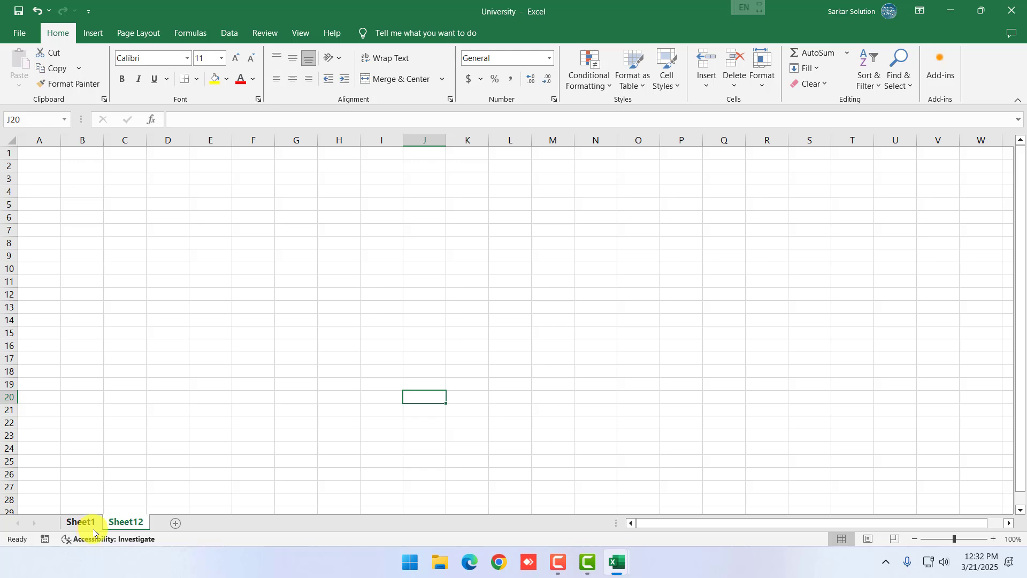
click(390, 434)
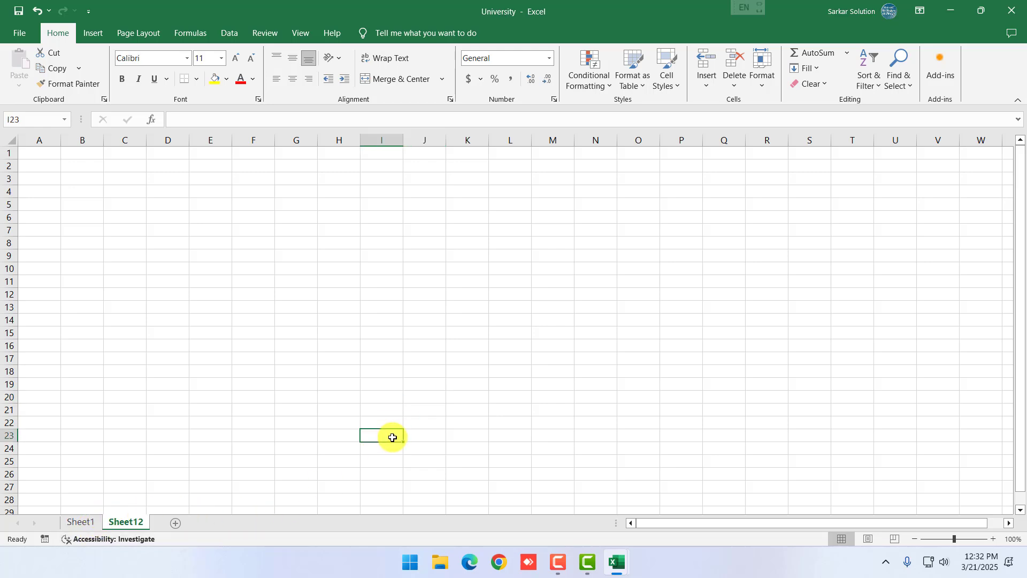
mouse_move(622, 556)
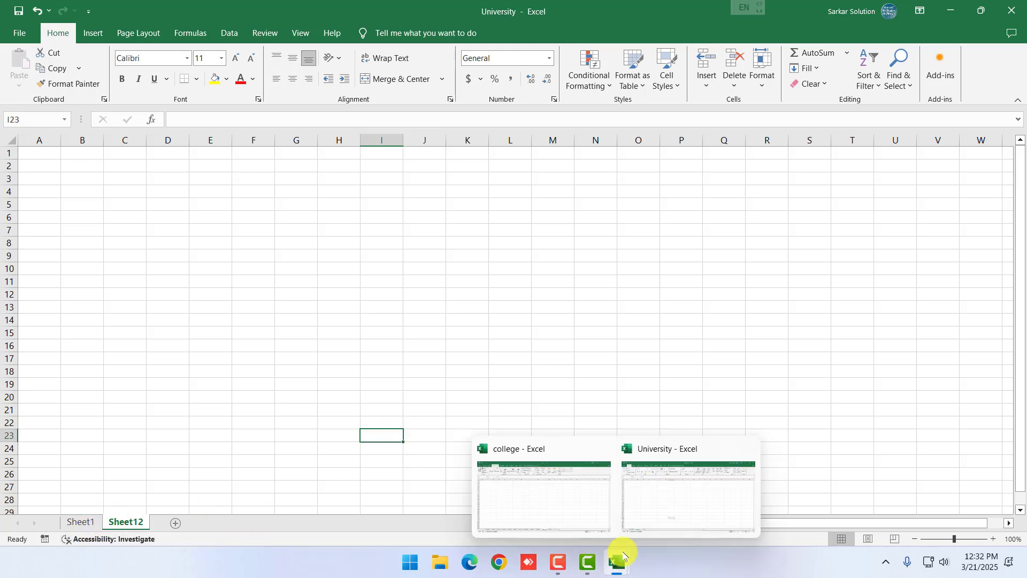
click(548, 513)
right_click(503, 527)
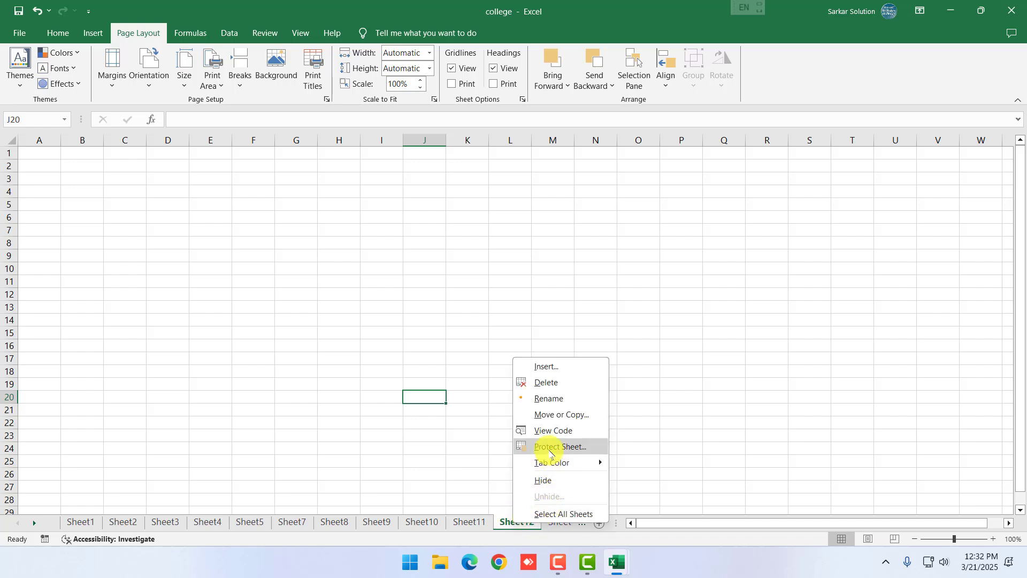
click(549, 448)
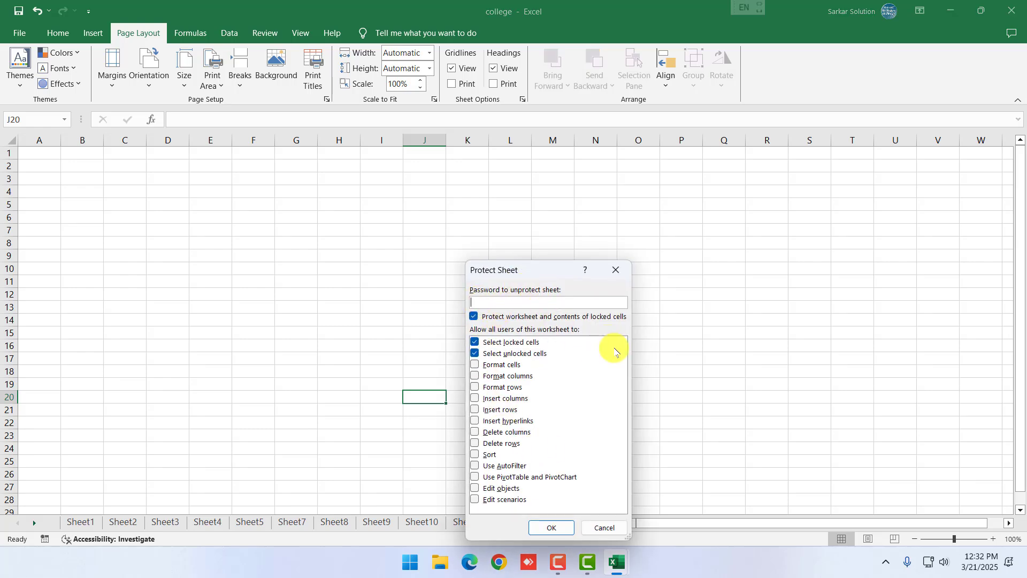
click(605, 527)
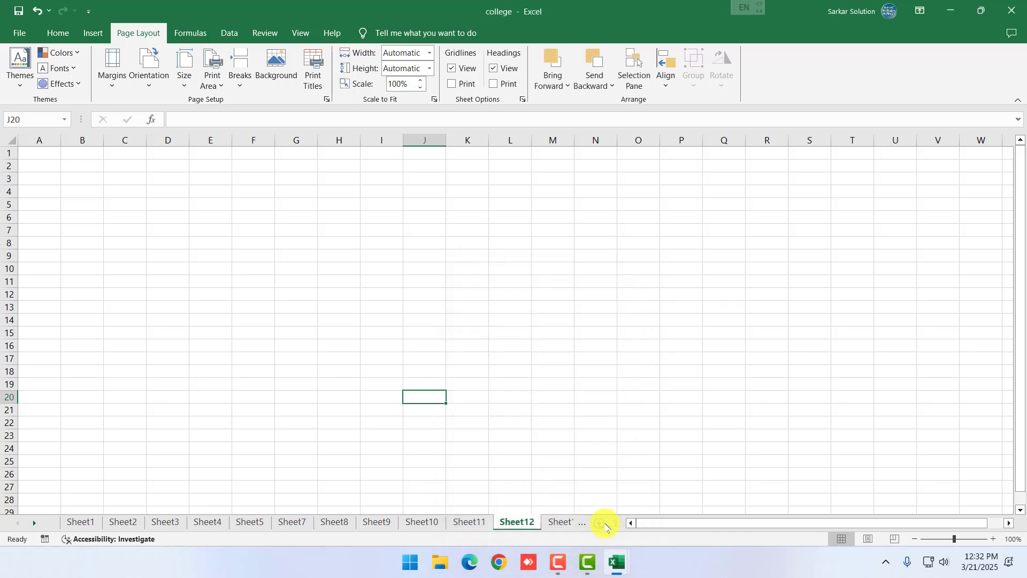
click(392, 460)
right_click(527, 527)
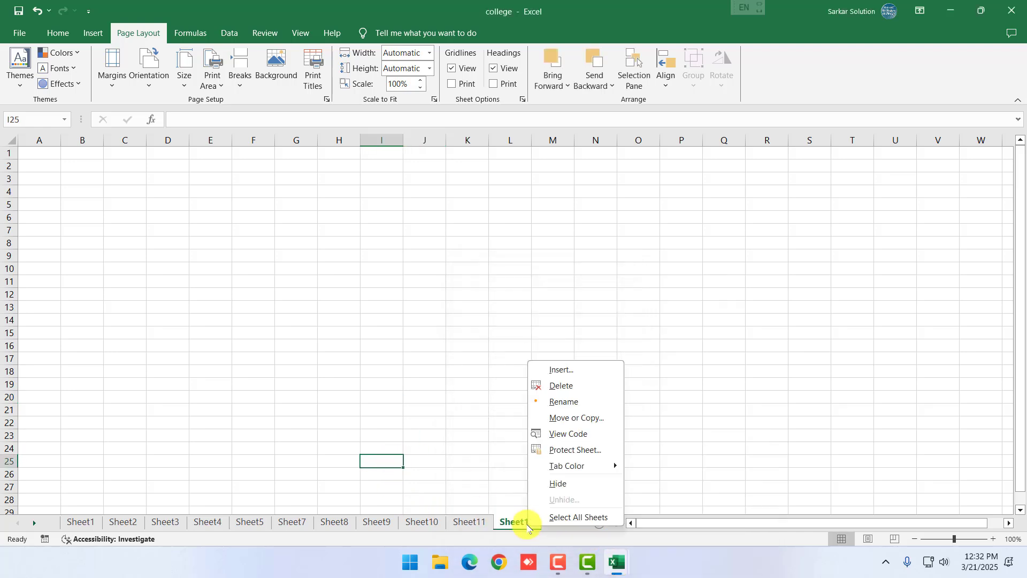
click(478, 521)
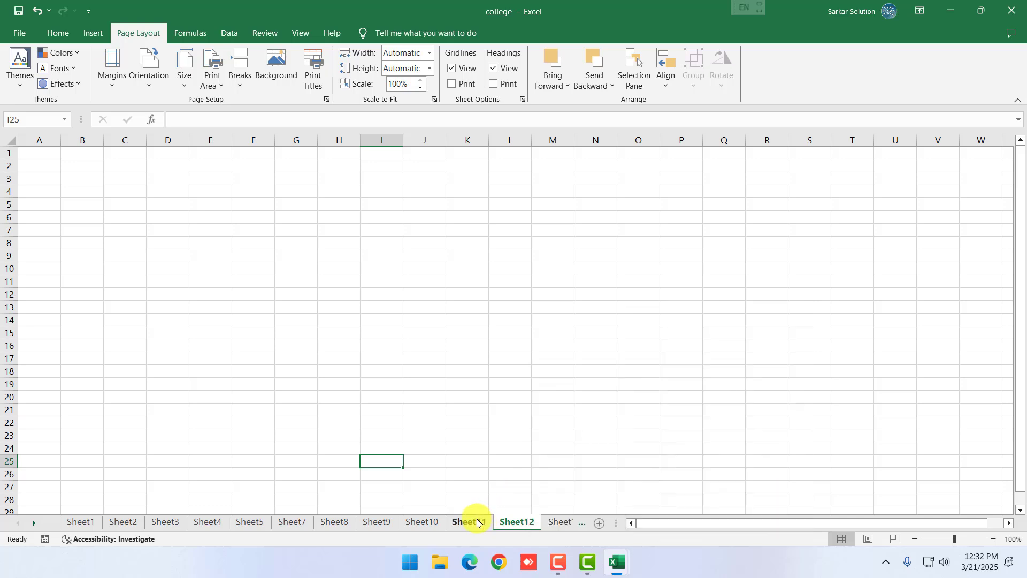
click(377, 522)
click(123, 522)
click(80, 522)
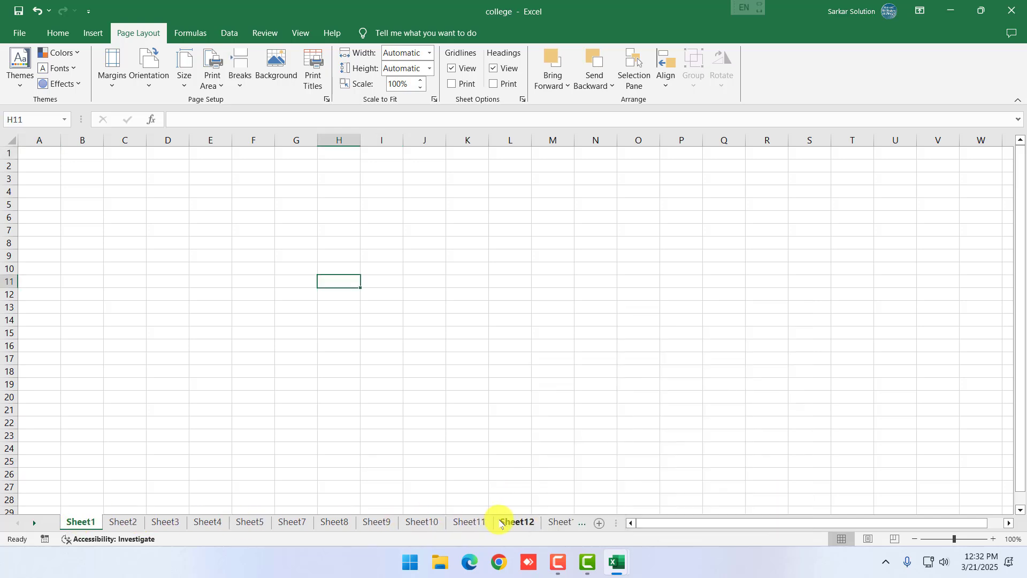
click(500, 521)
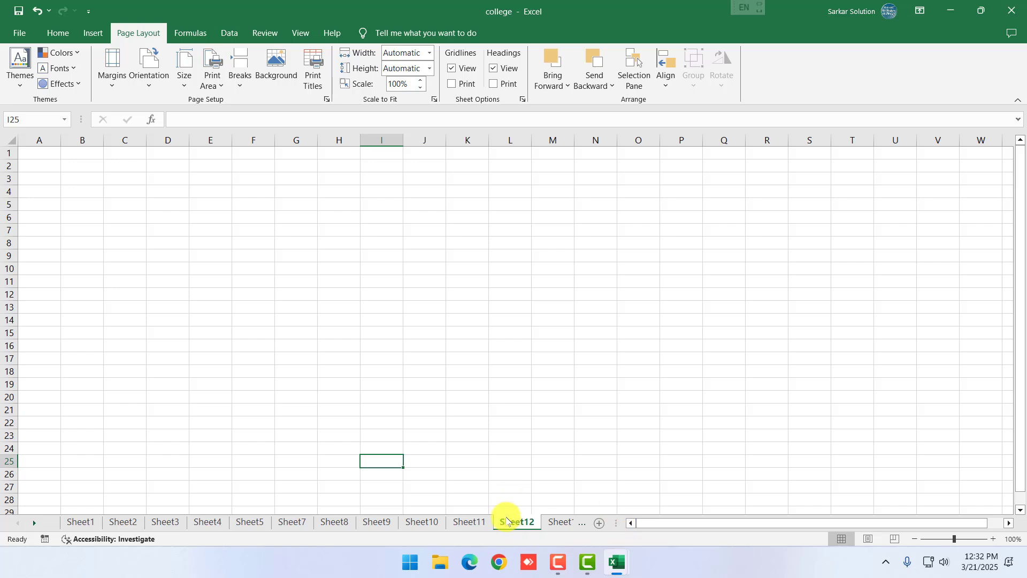
Set tab colours: Sheet12 red, Sheet11 green, Sheet13 dark blue, then show Sheet10
right_click(509, 522)
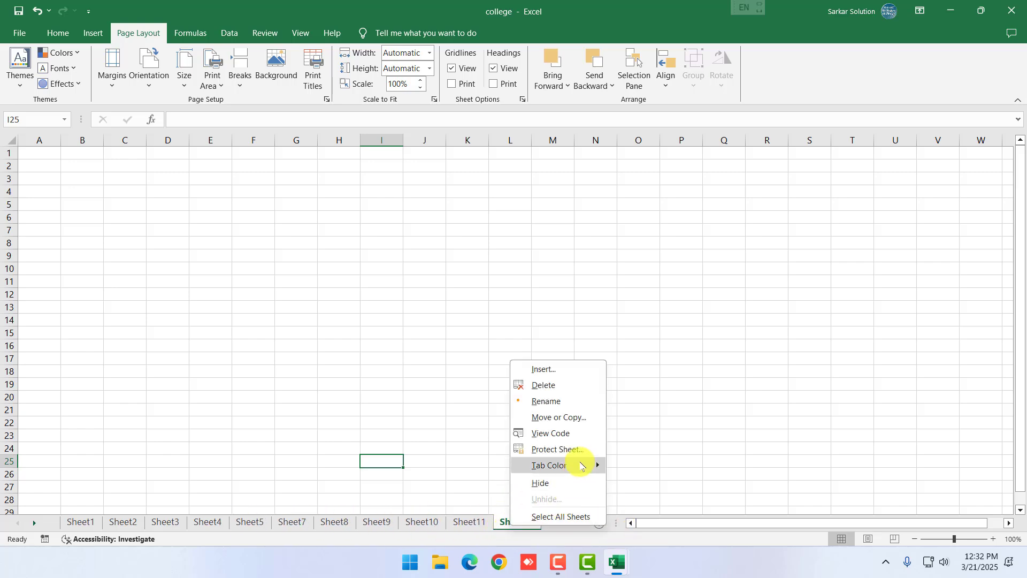
mouse_move(594, 465)
click(631, 491)
click(470, 522)
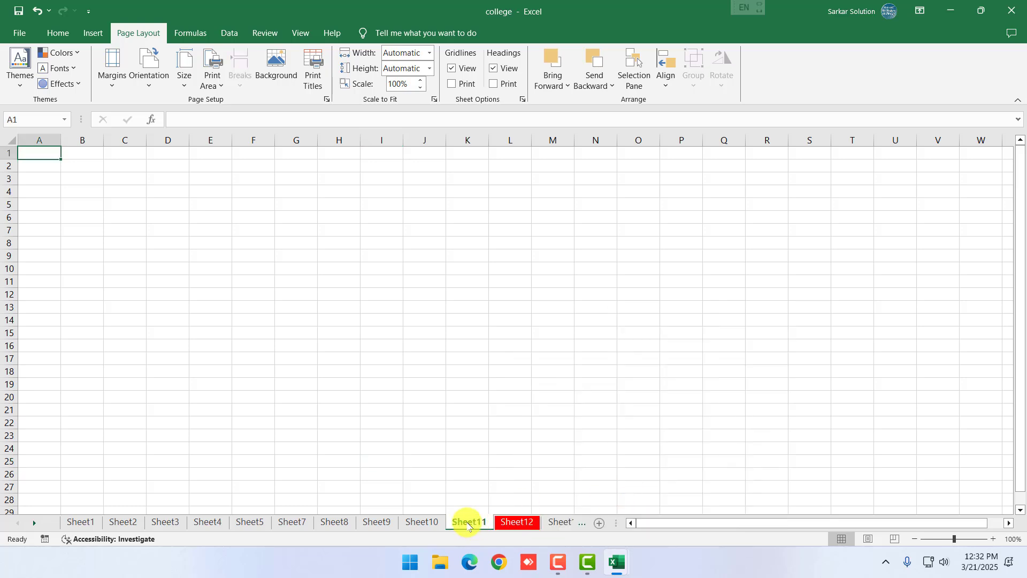
right_click(470, 522)
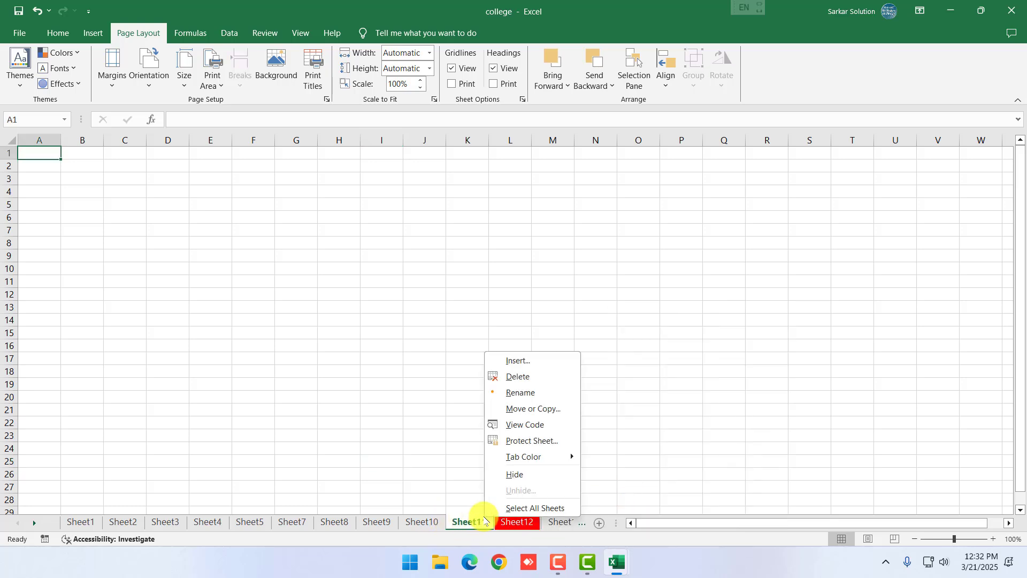
mouse_move(583, 459)
click(681, 491)
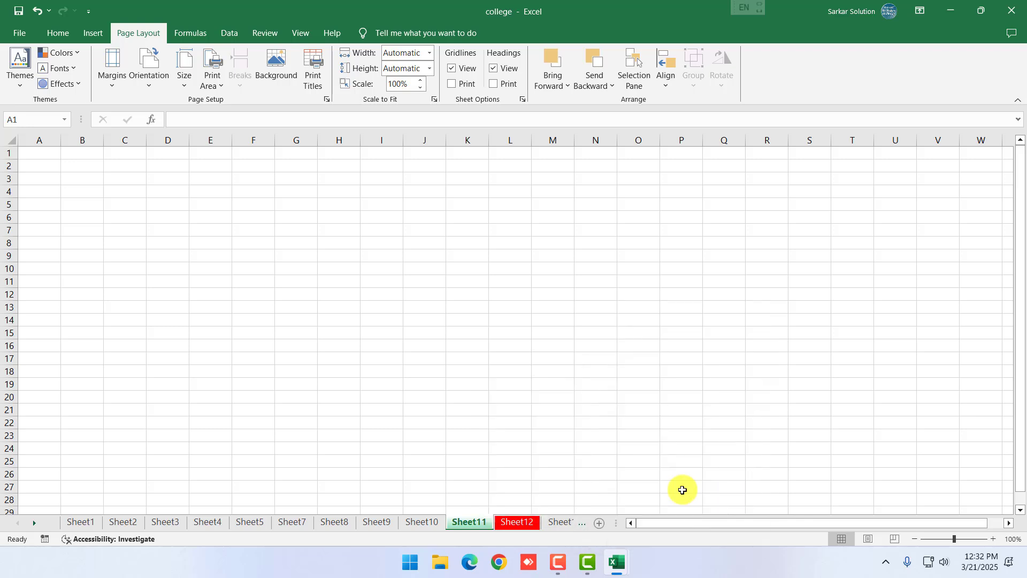
right_click(567, 522)
right_click(493, 523)
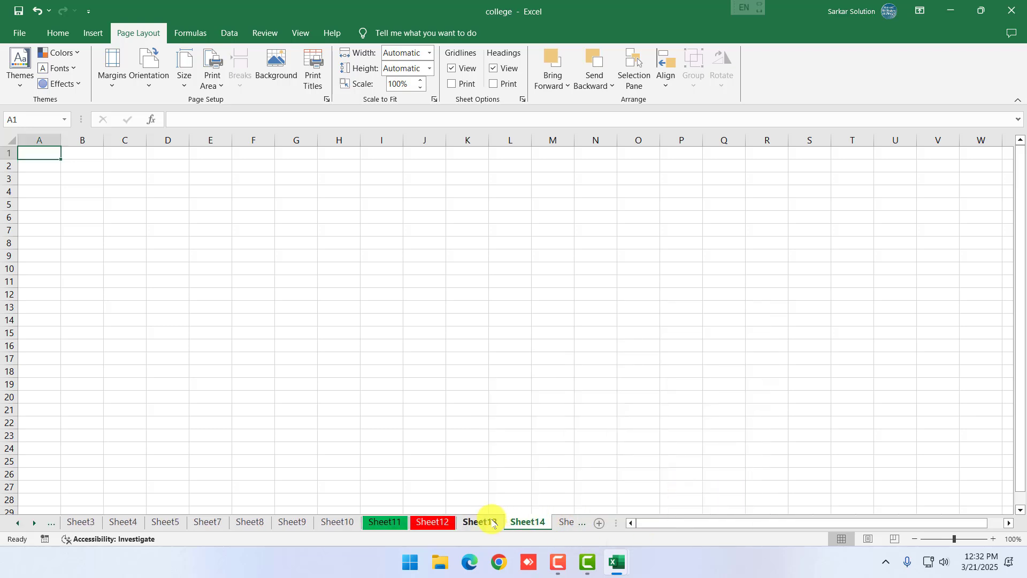
mouse_move(558, 464)
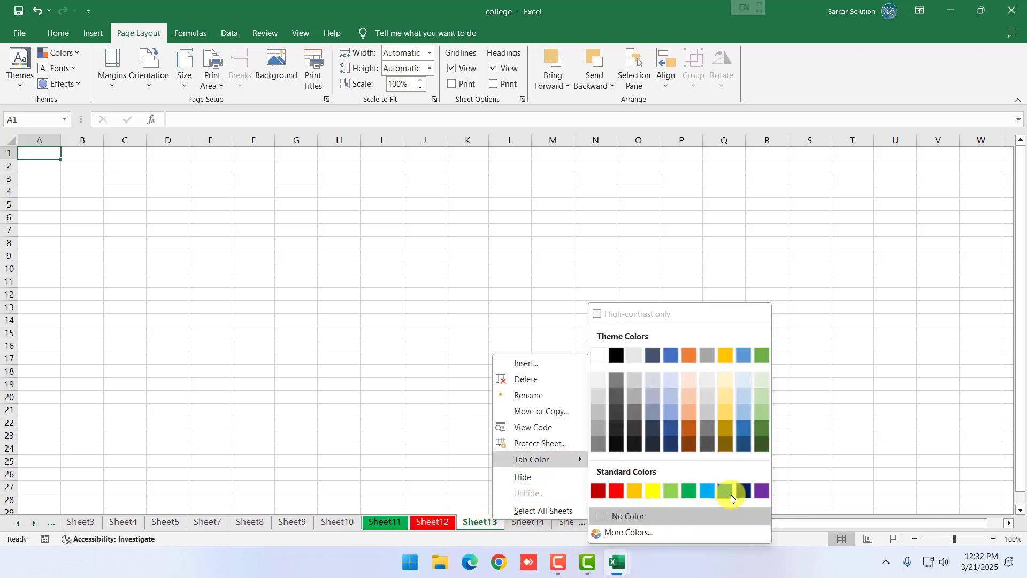
click(729, 488)
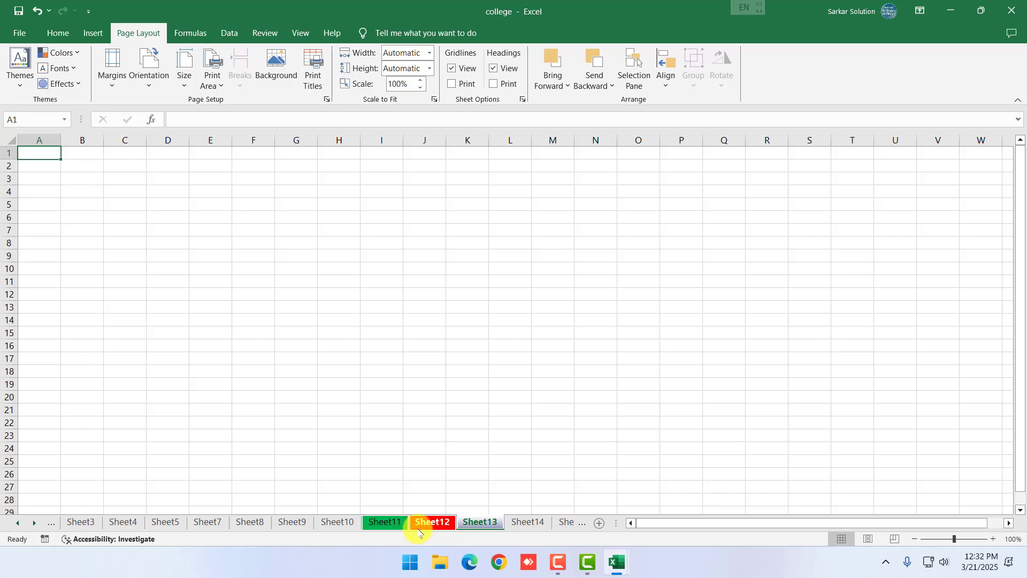
click(333, 520)
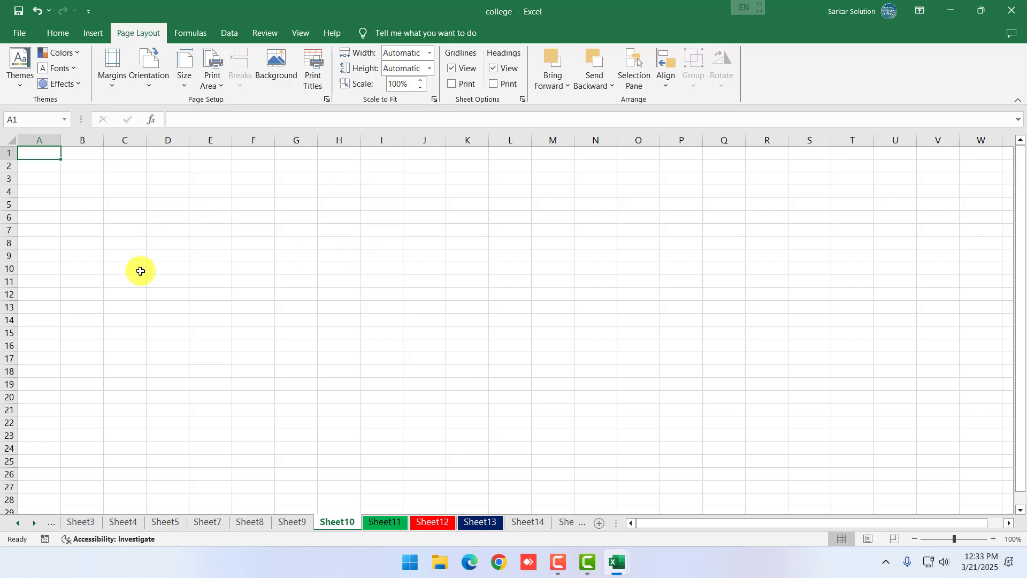
Try unhiding the columns around column D, then return to the empty Sheet1
scroll(155, 247, up, 9)
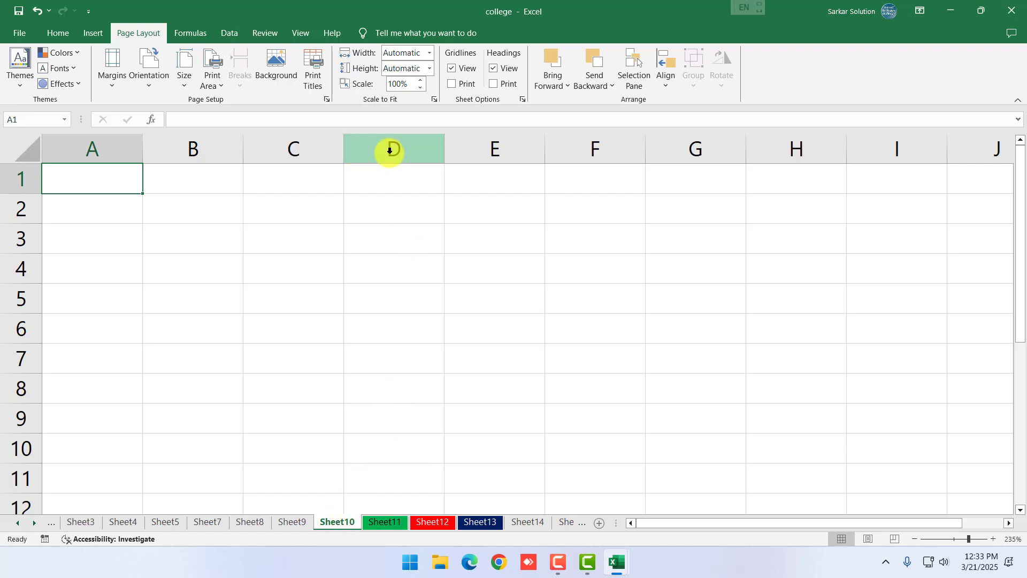
right_click(390, 150)
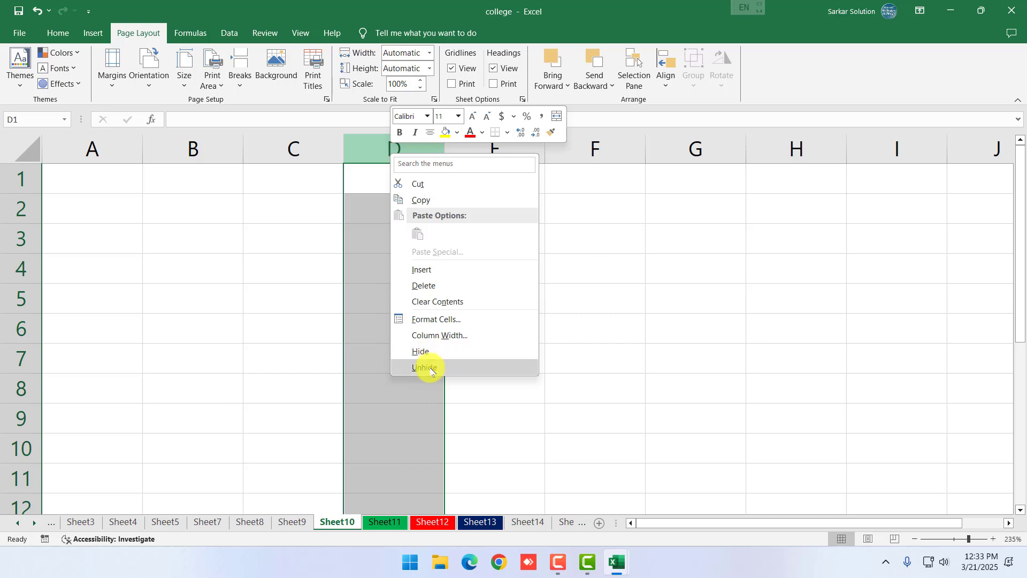
click(431, 368)
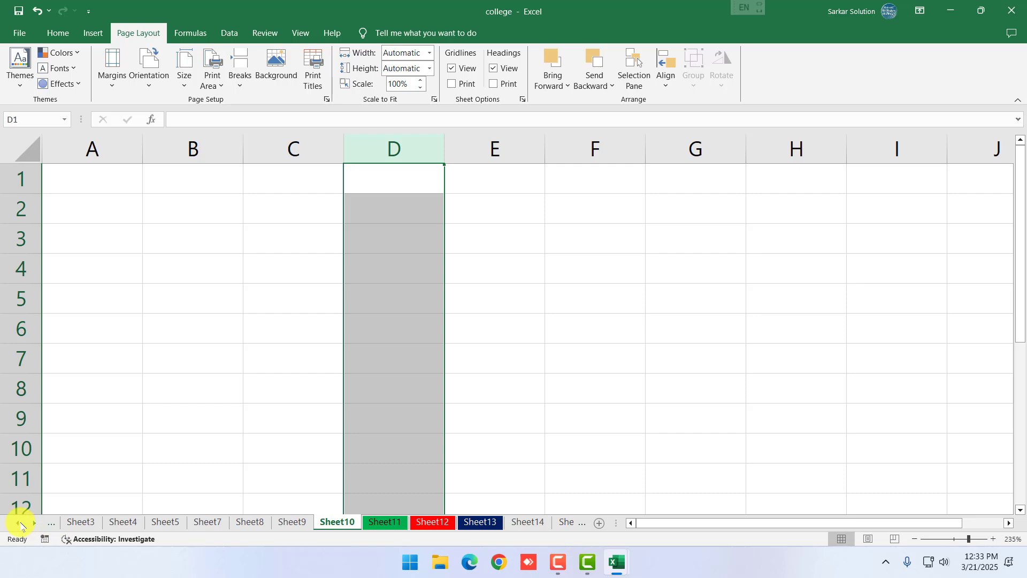
click(20, 526)
click(20, 526)
click(78, 522)
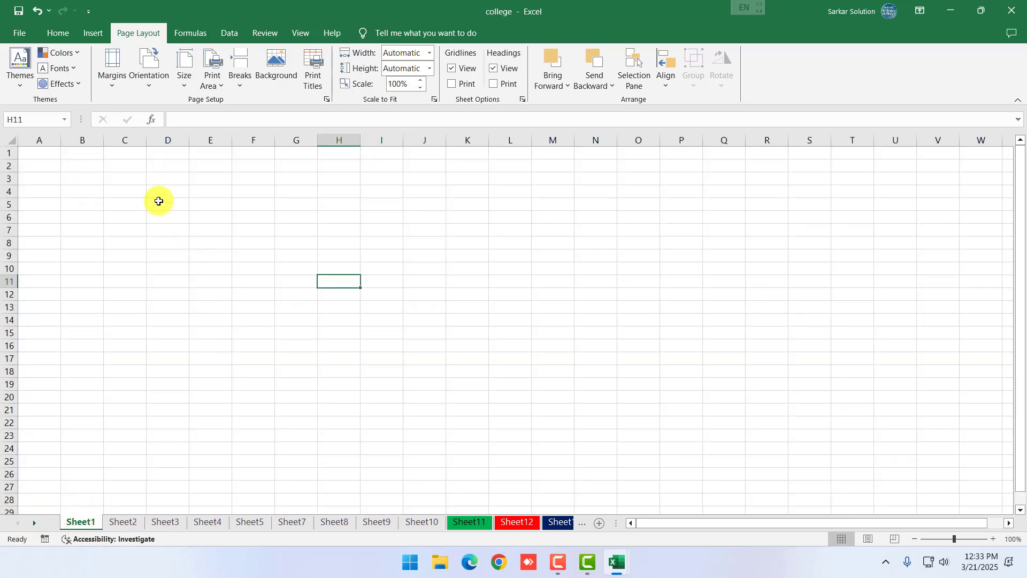
Set the page size to A4
scroll(64, 175, up, 13)
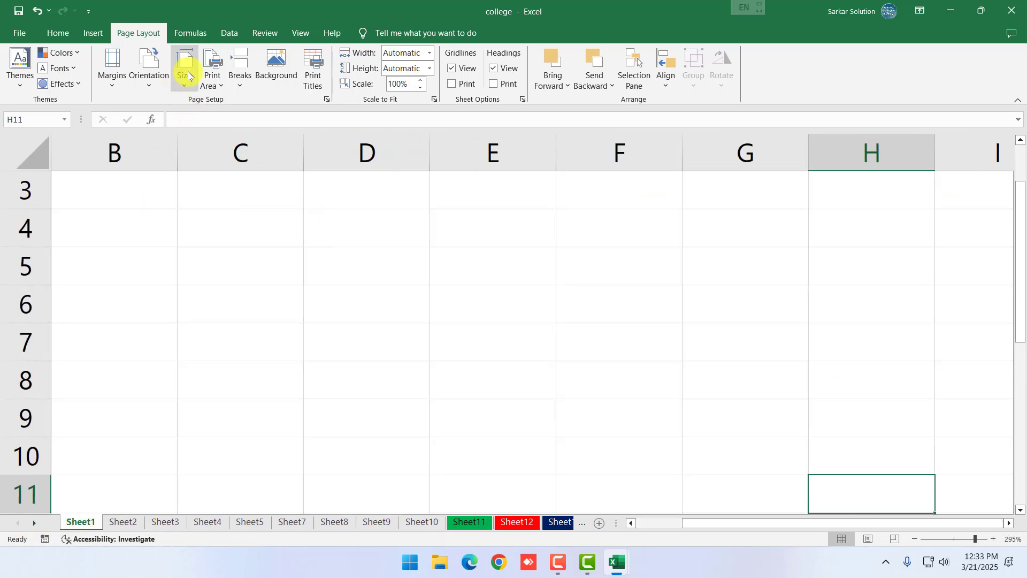
click(182, 72)
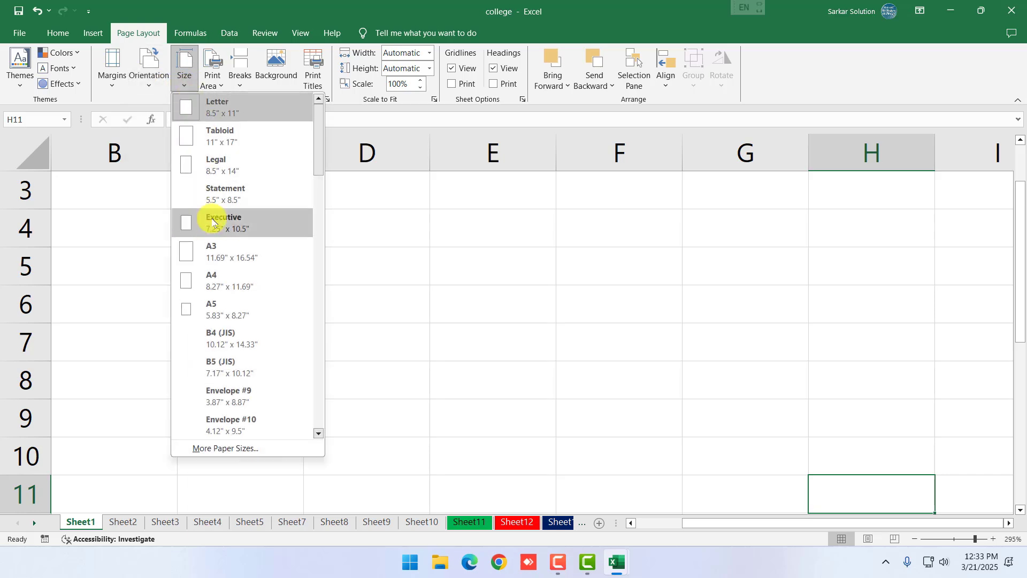
click(218, 277)
scroll(649, 289, down, 6)
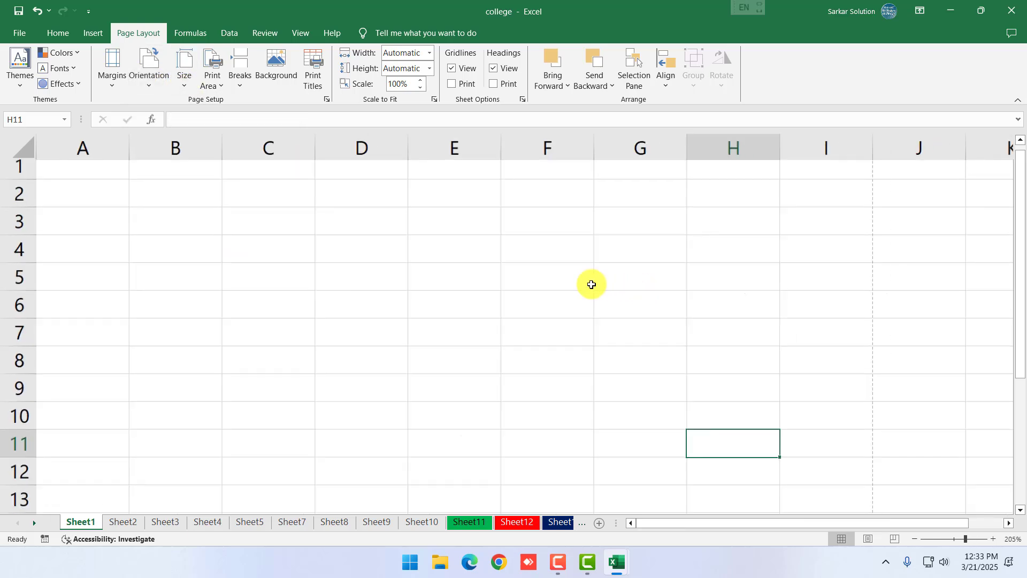
Enter the headings S.no, Name, Address and Course in A2:D2
click(91, 193)
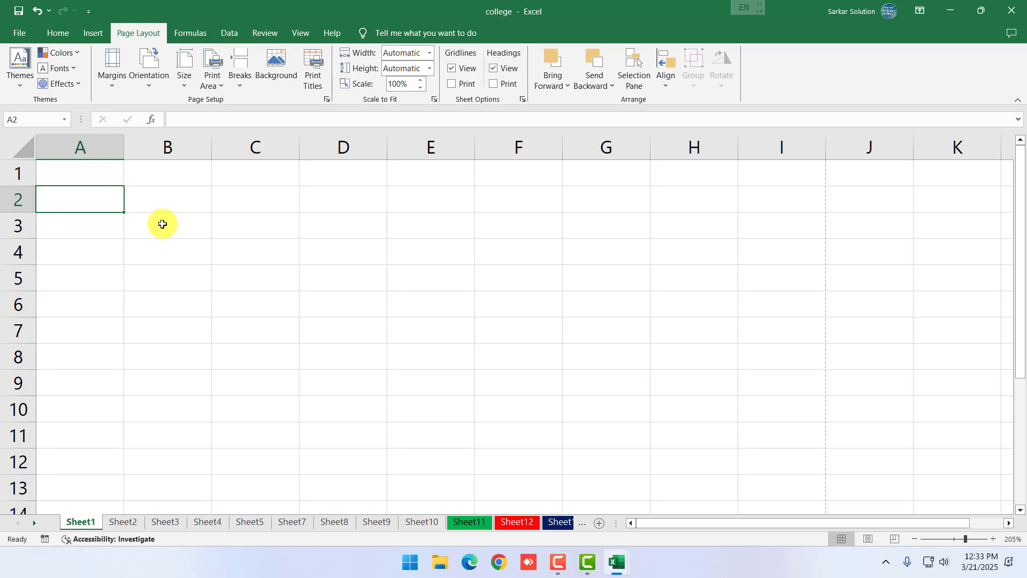
text(S.no)
key(Tab)
text(N)
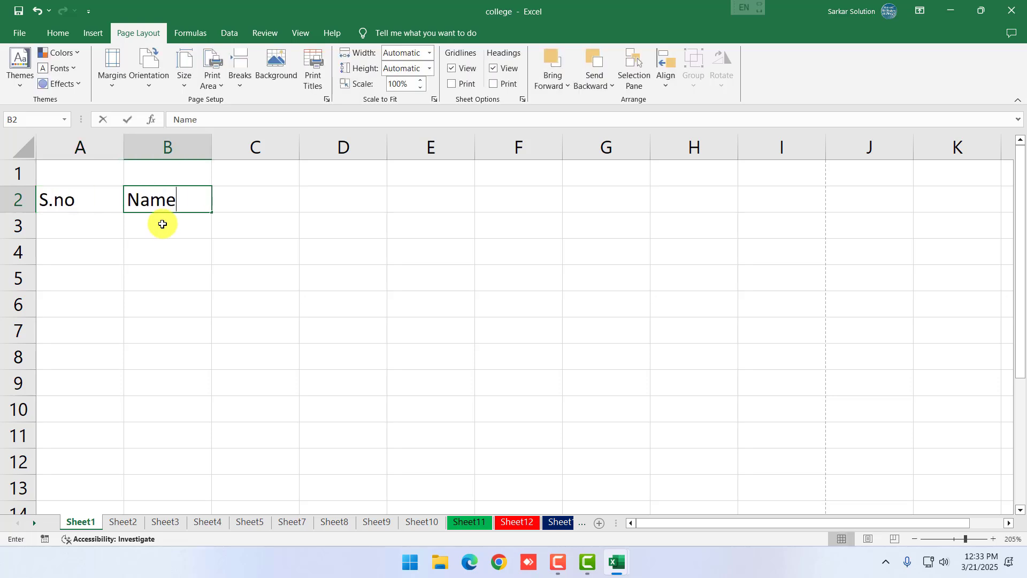
key(Tab)
text(Ad)
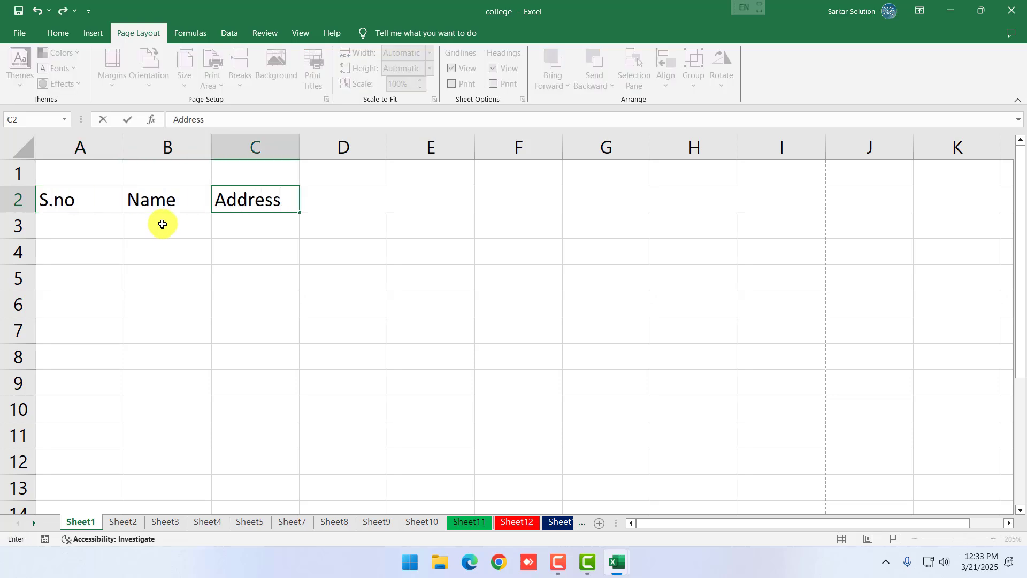
key(Tab)
text(C)
key(Tab)
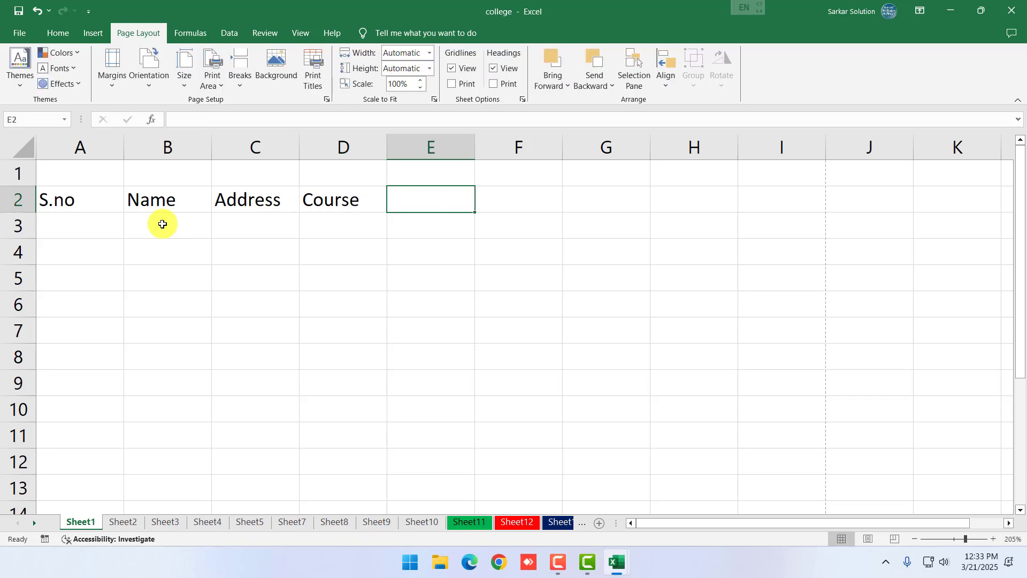
Add the Fees, DOB and Remark headings in E2:G2
text(ees)
key(Tab)
text(D)
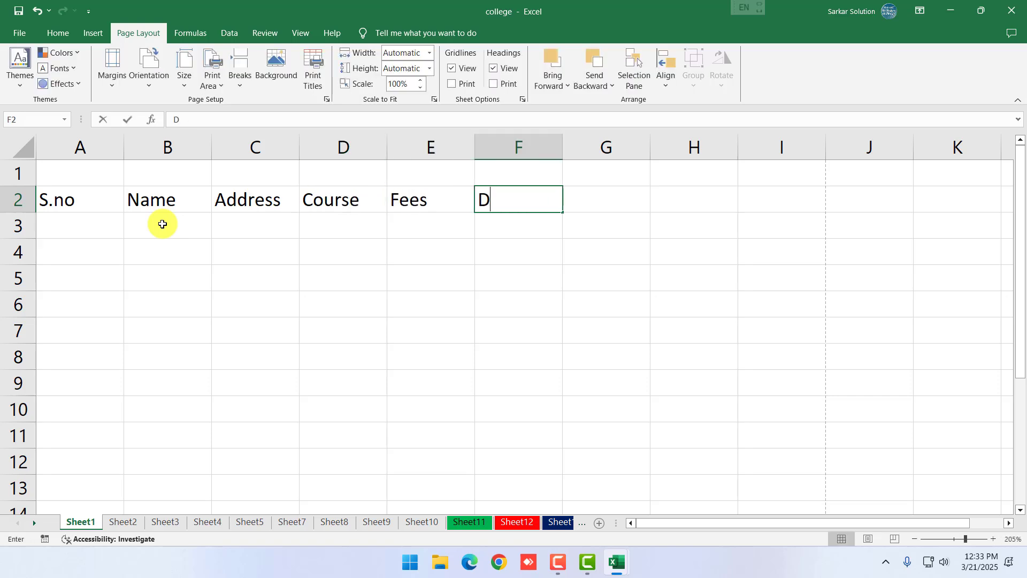
key(Tab)
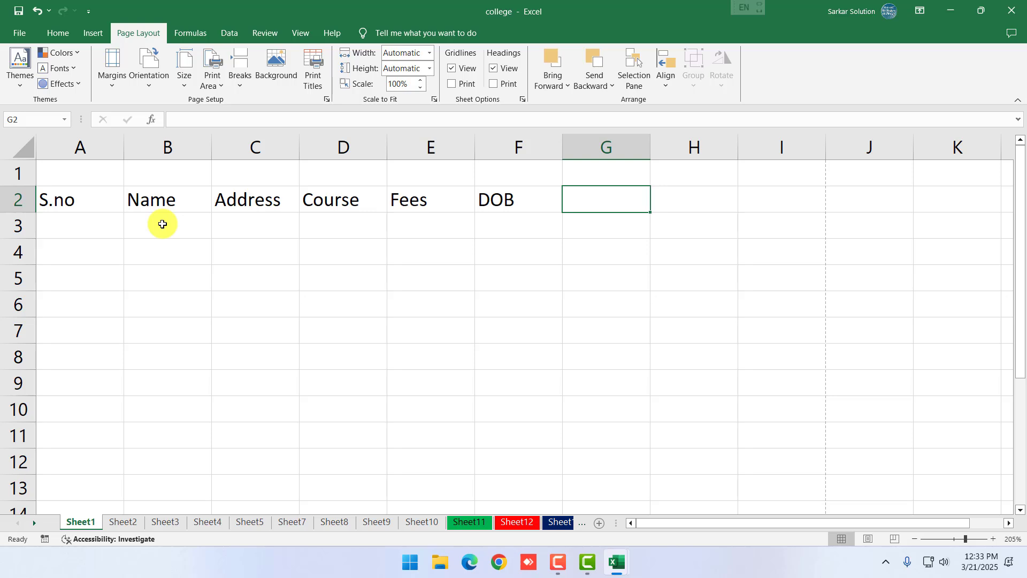
text(Remark)
key(Tab)
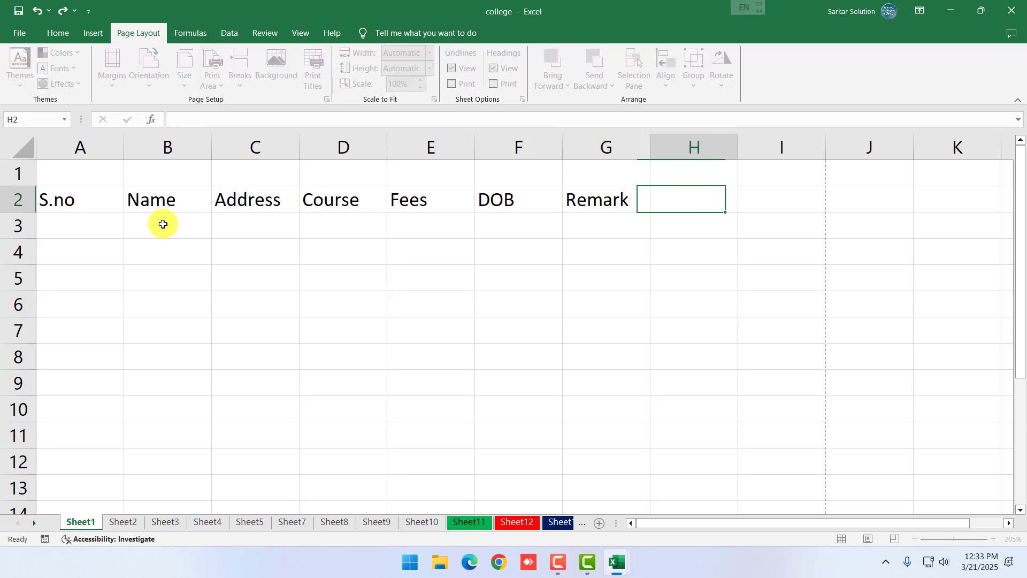
click(250, 376)
click(451, 321)
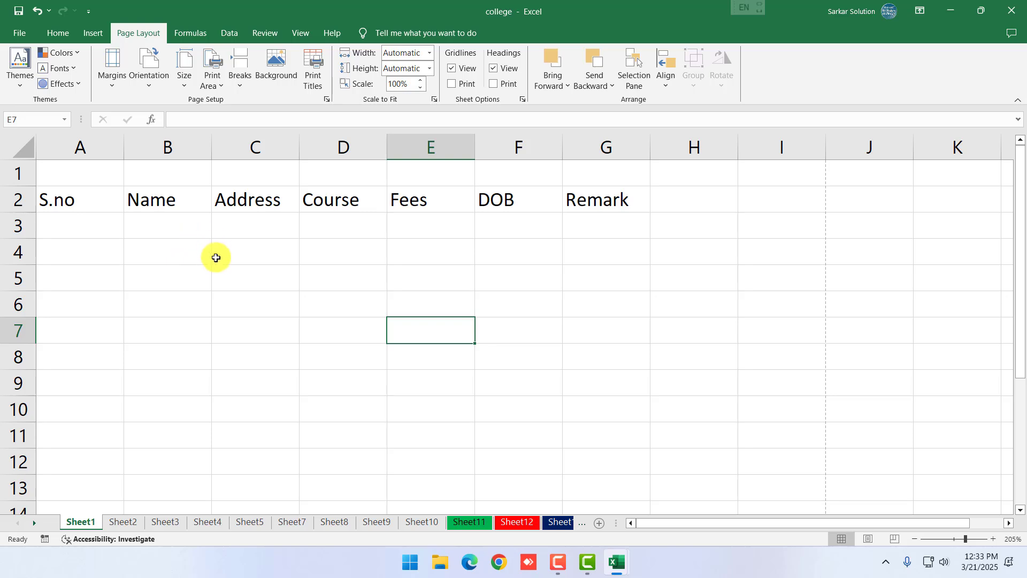
click(256, 304)
Try out selections of the blank row 1 and the S.no–Remark header row
drag(97, 175, 570, 181)
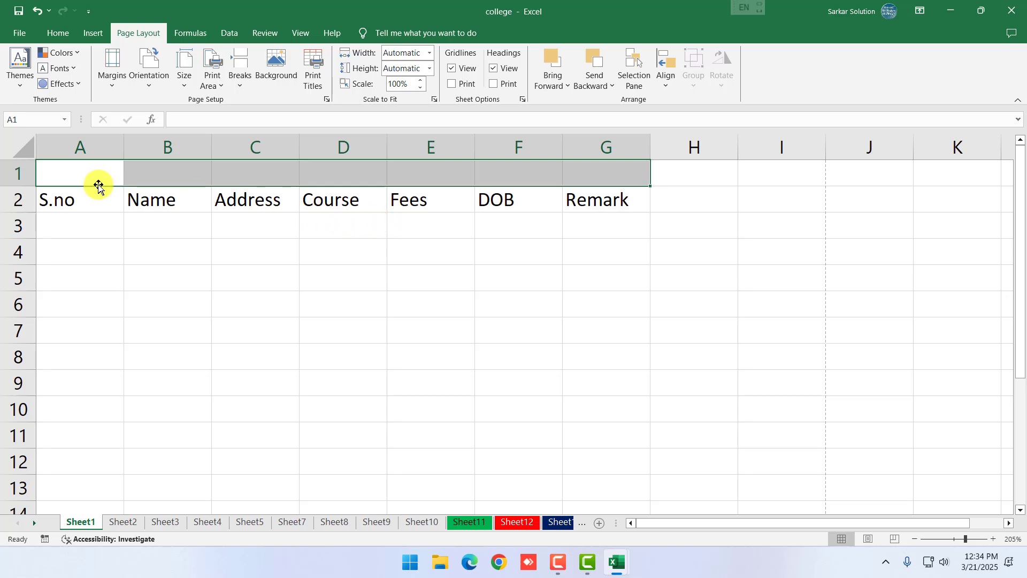
click(134, 206)
drag(107, 181, 580, 190)
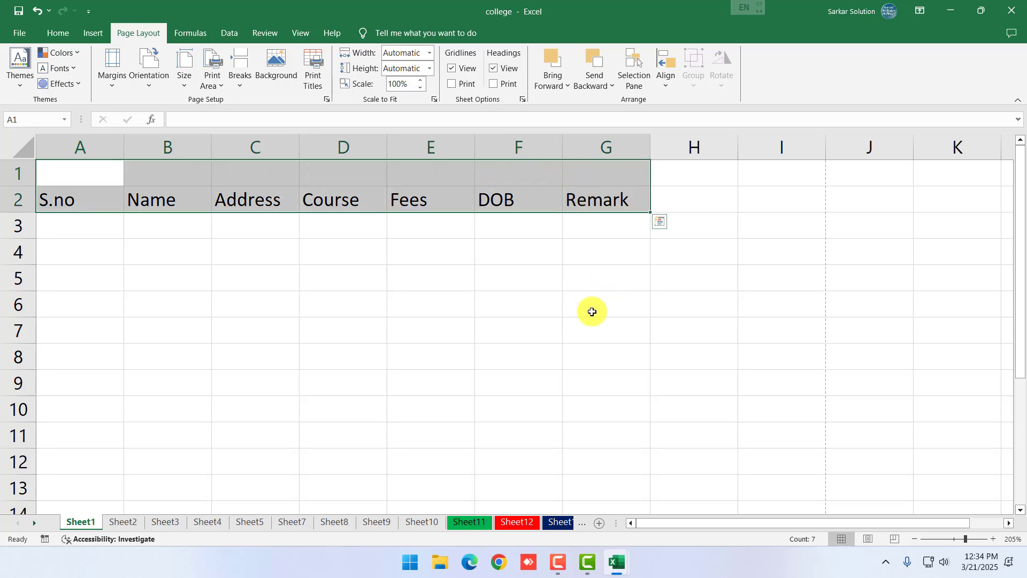
click(578, 372)
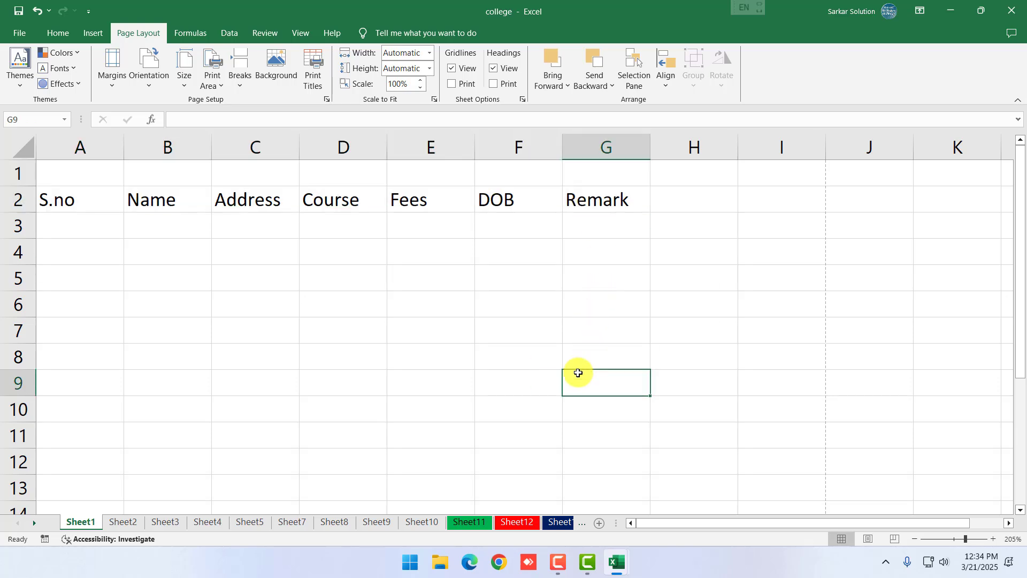
click(538, 371)
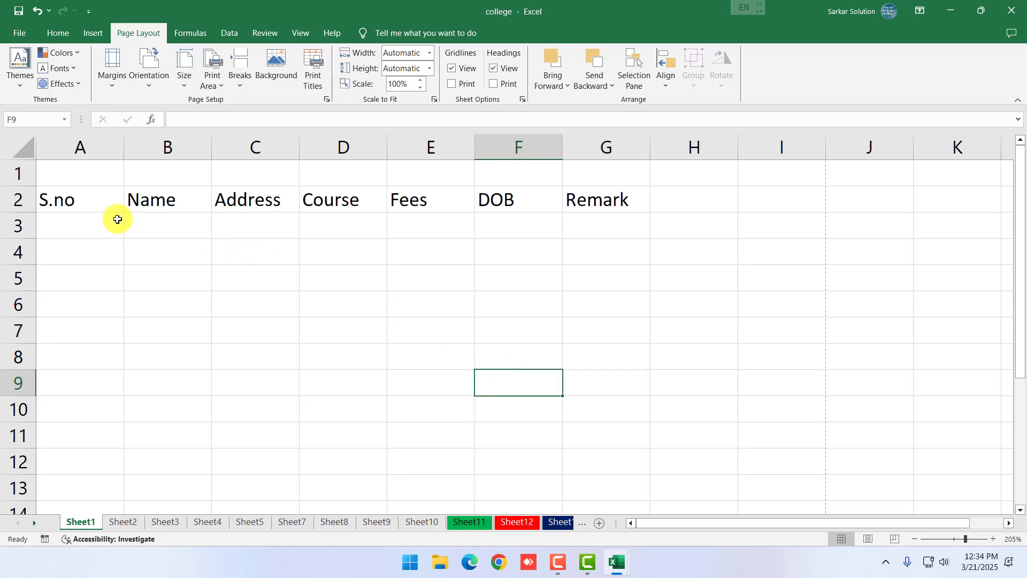
drag(92, 208, 607, 199)
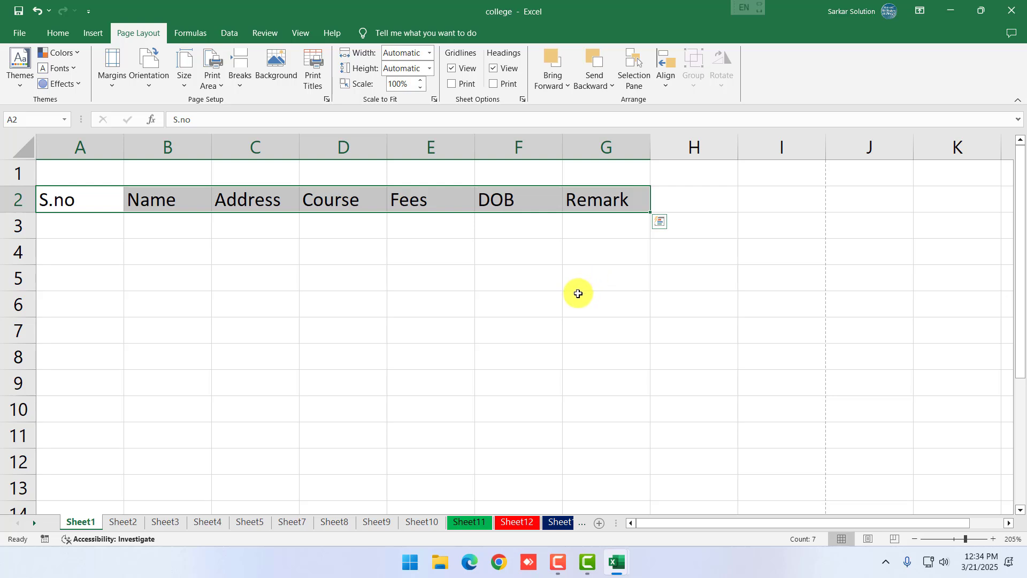
click(566, 333)
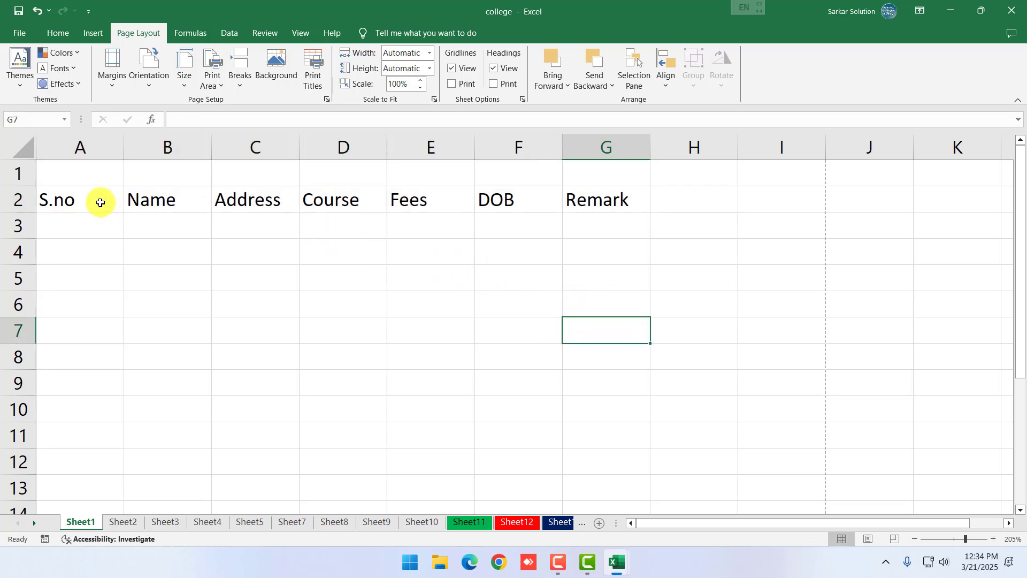
drag(101, 203, 601, 198)
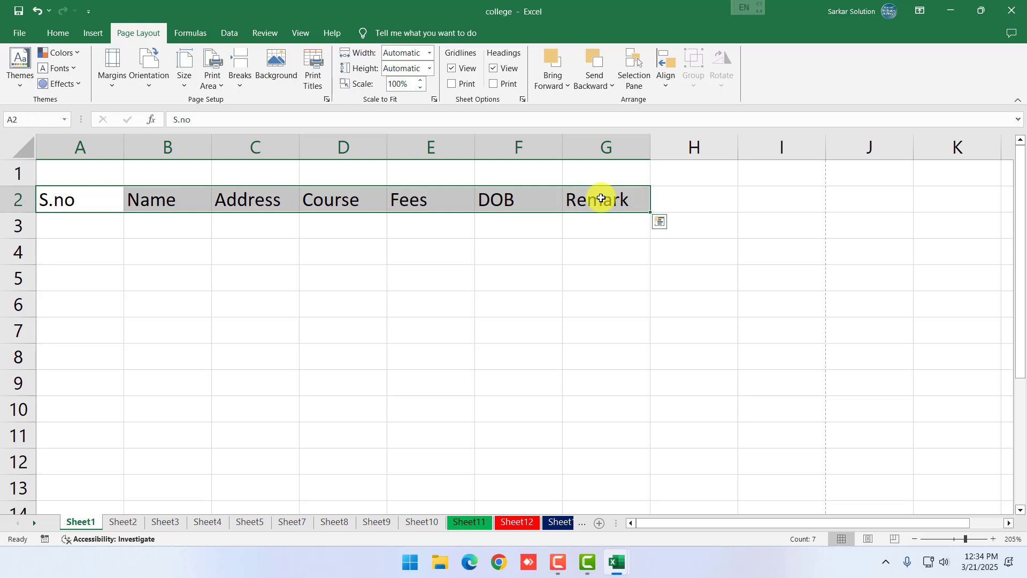
click(583, 292)
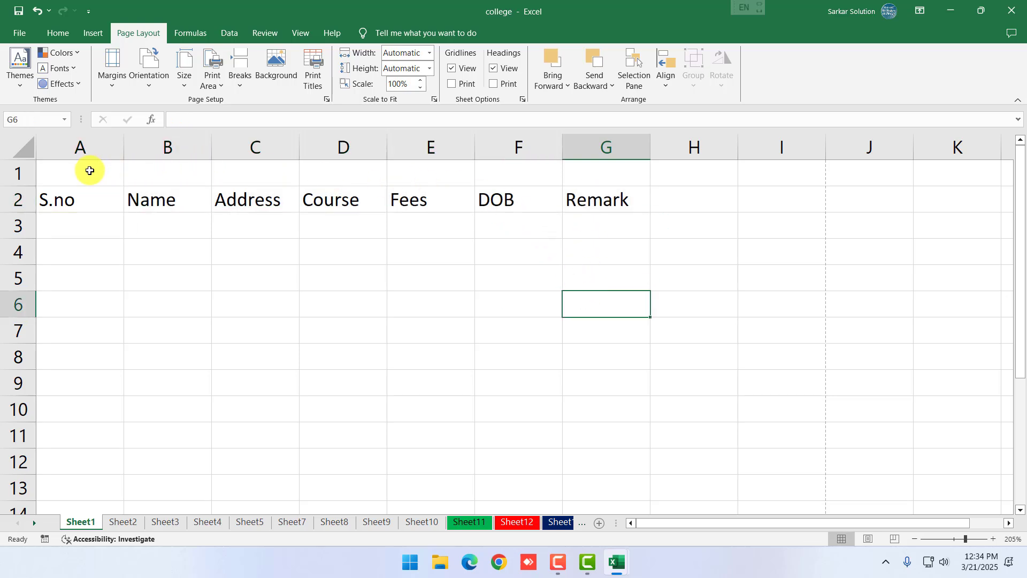
Select the blank title row A1:G1 and bring up the Home ribbon commands
drag(89, 171, 807, 179)
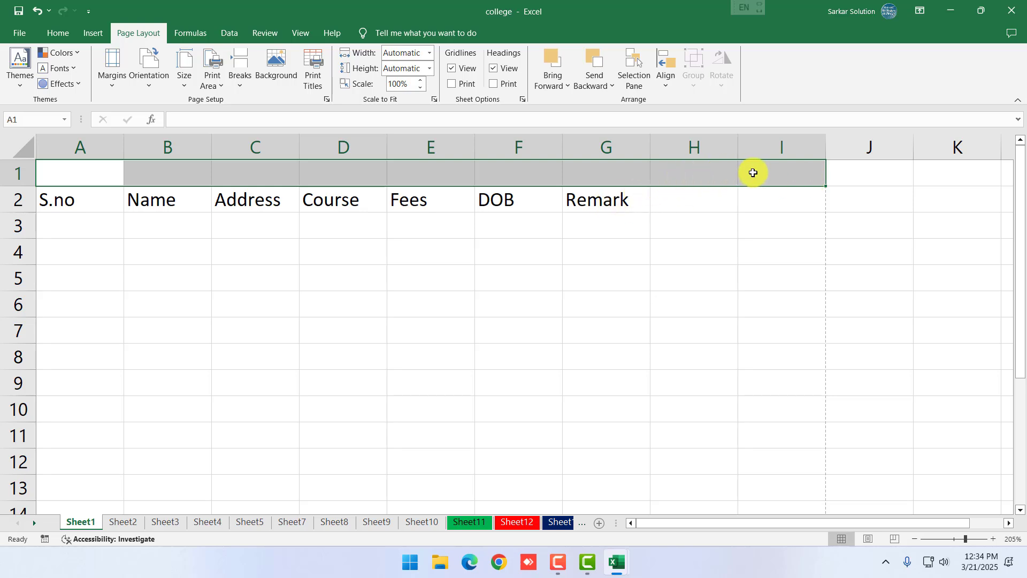
click(707, 223)
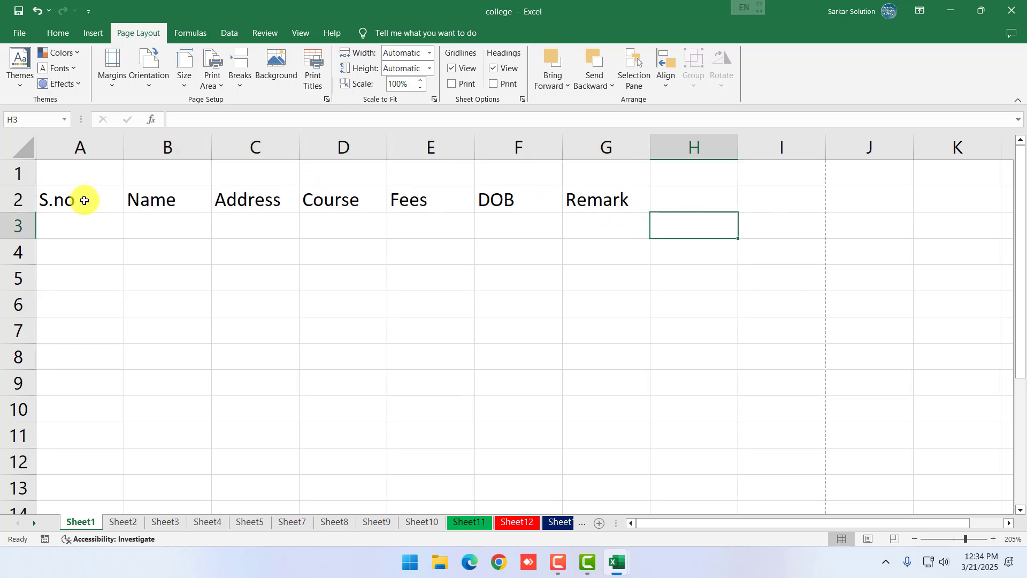
drag(84, 201, 599, 200)
drag(104, 170, 413, 181)
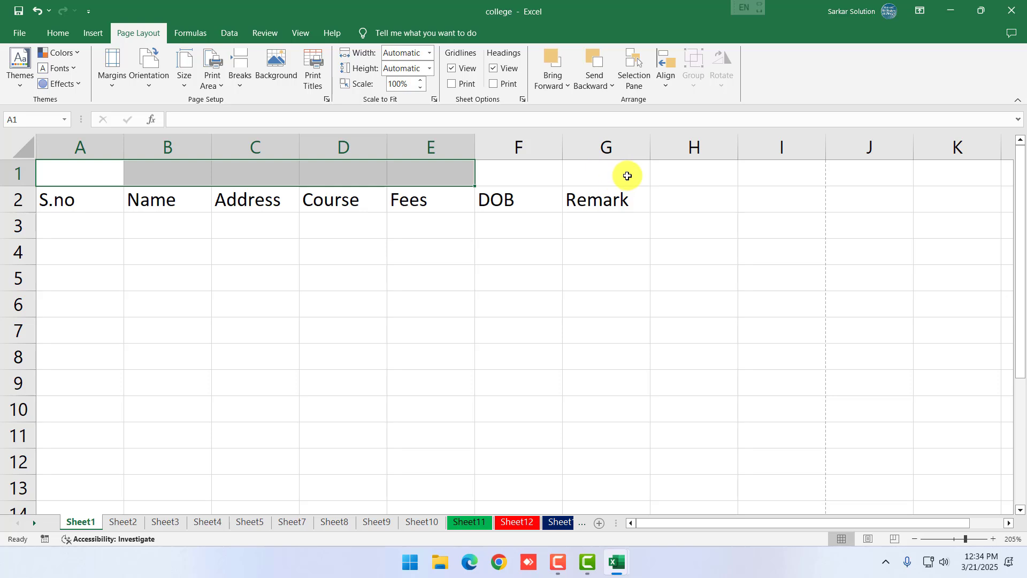
click(600, 277)
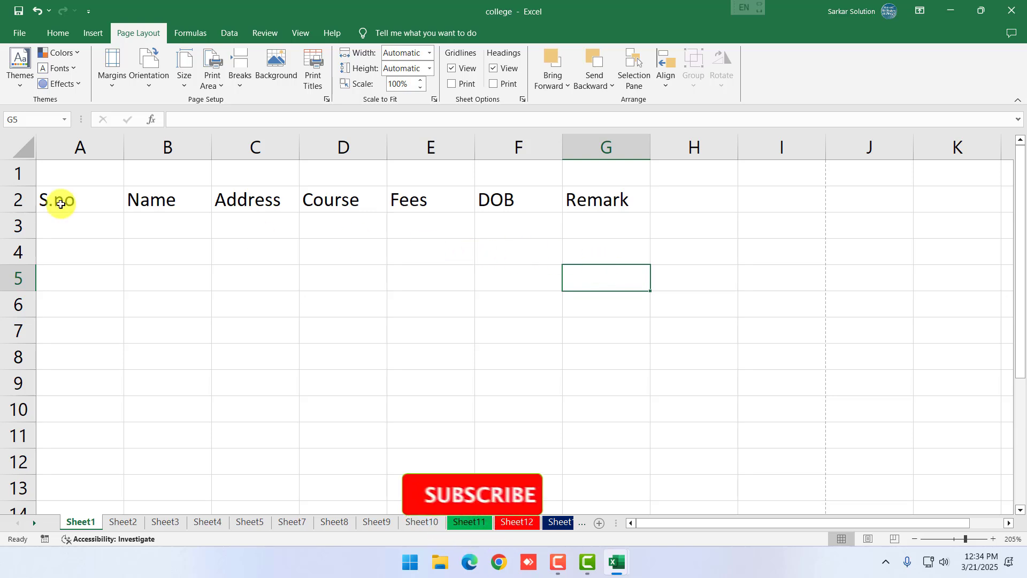
drag(50, 199, 580, 203)
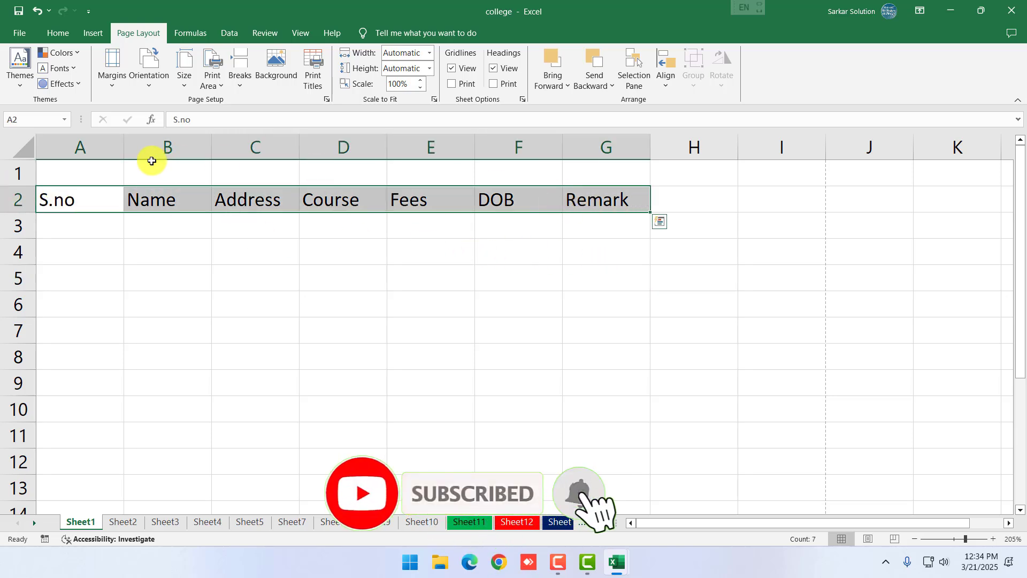
drag(110, 171, 582, 175)
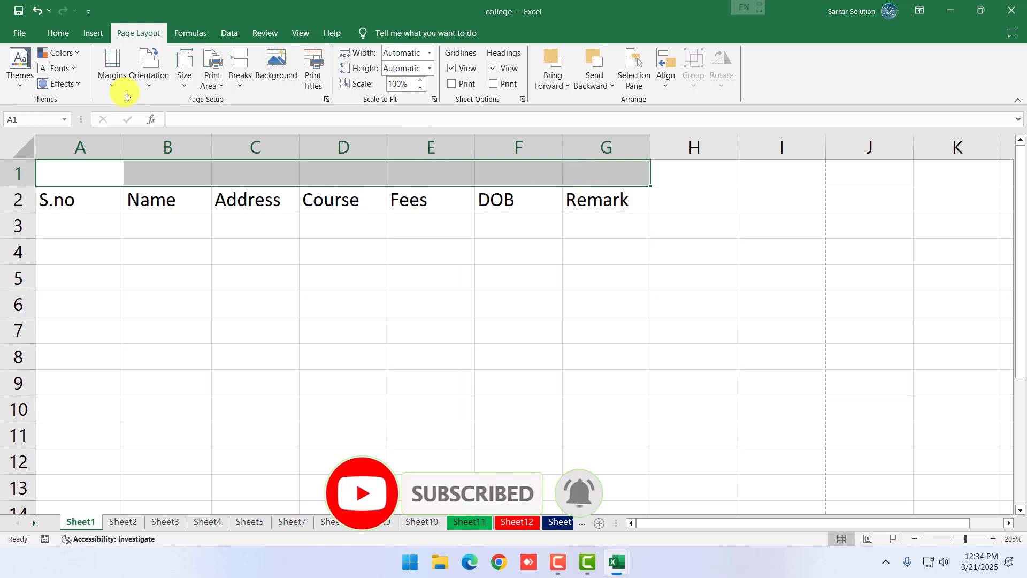
click(57, 32)
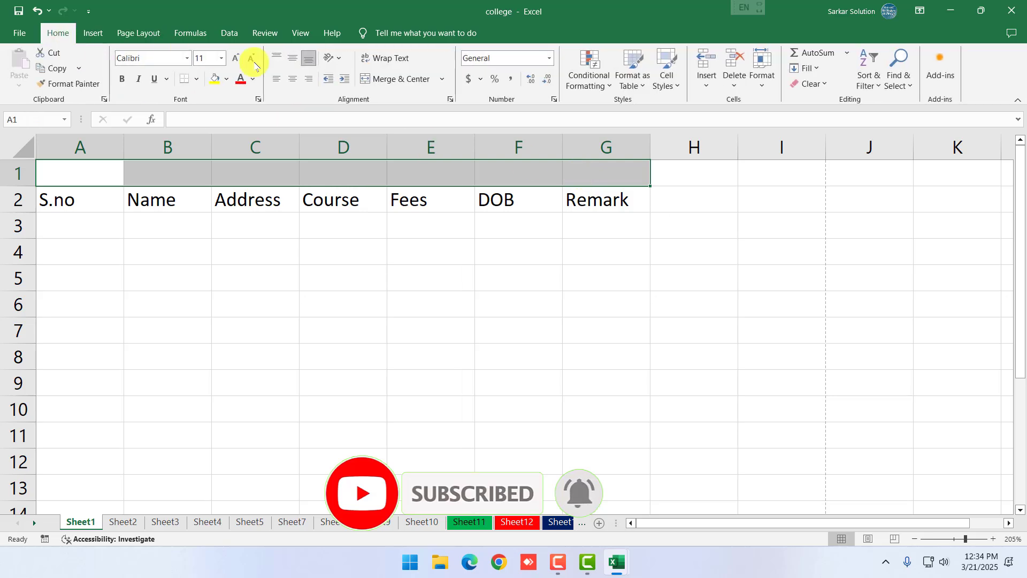
Merge and centre A1:G1 and type the title 'Student Information'
click(409, 80)
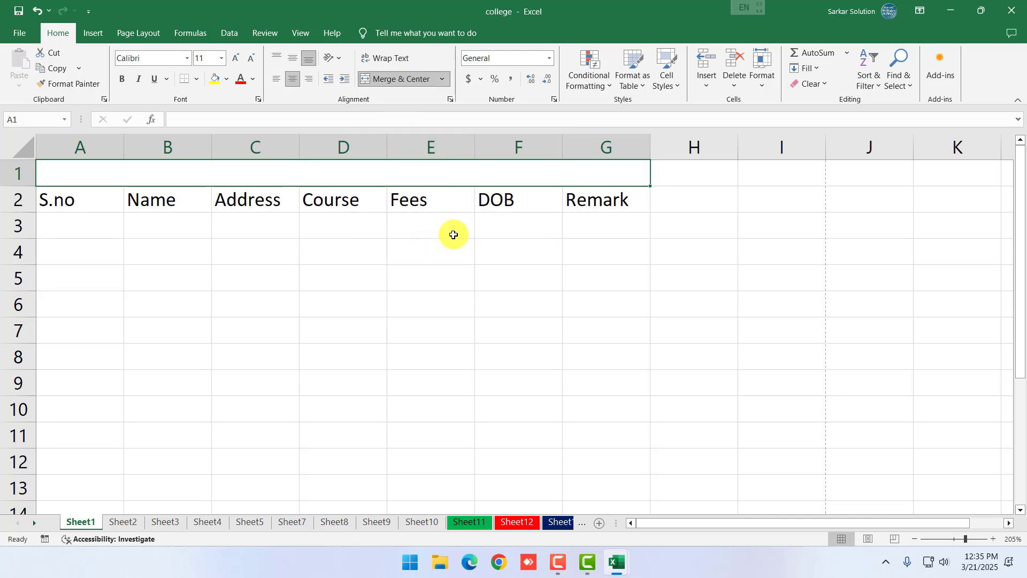
text(Student)
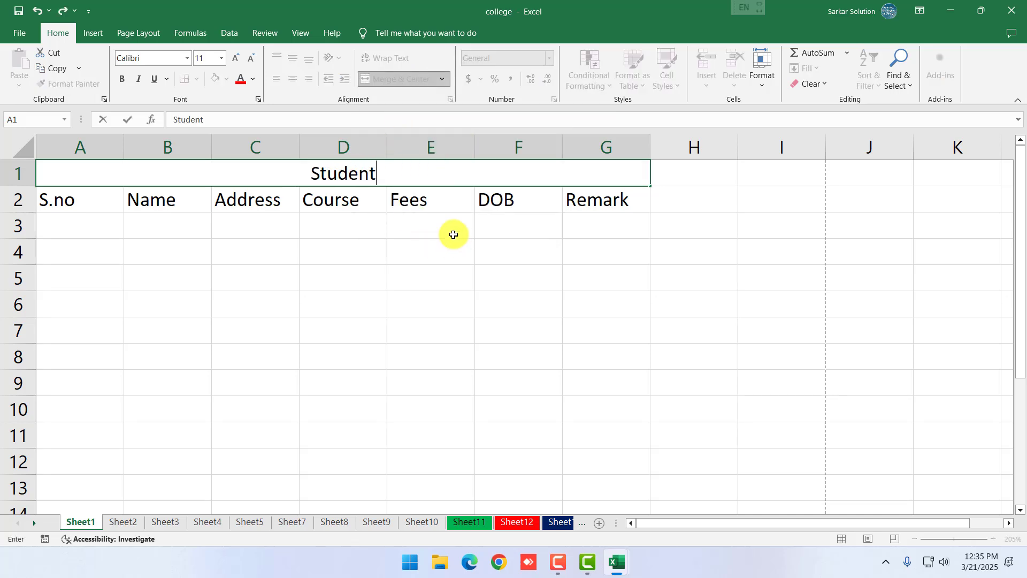
text( Information)
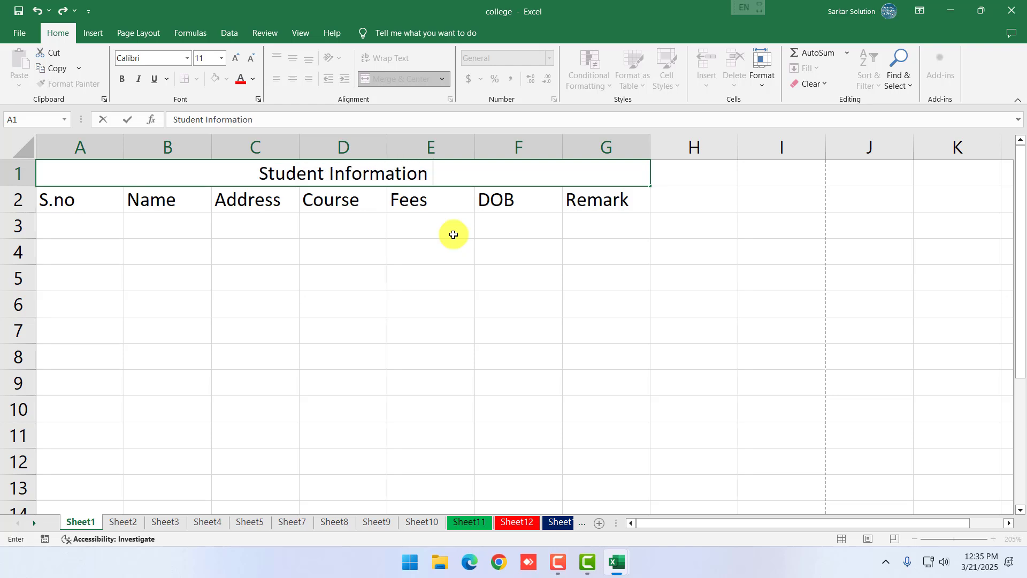
click(264, 250)
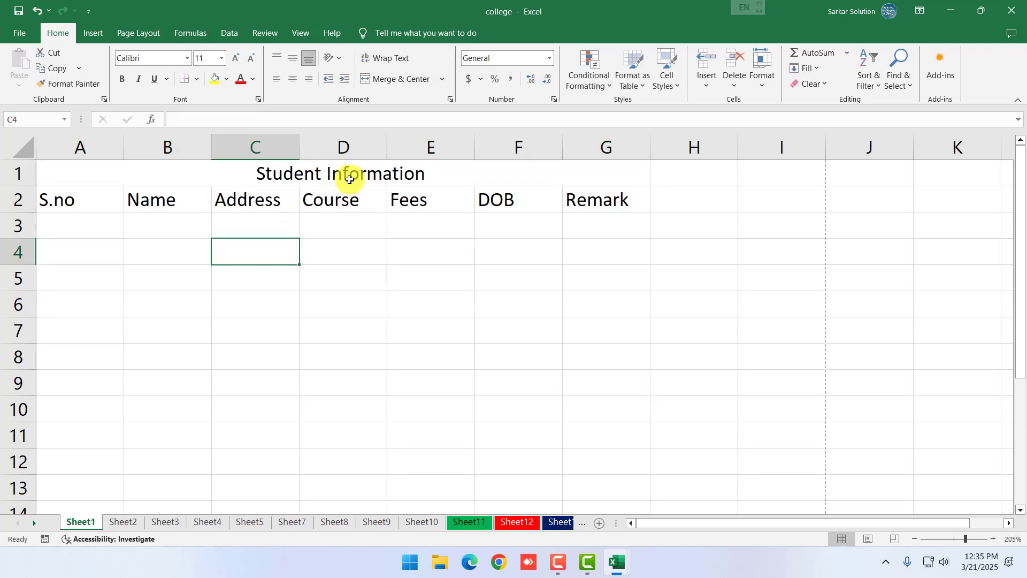
click(348, 174)
Format the title as 18-point, bold, red text
click(233, 60)
click(233, 60)
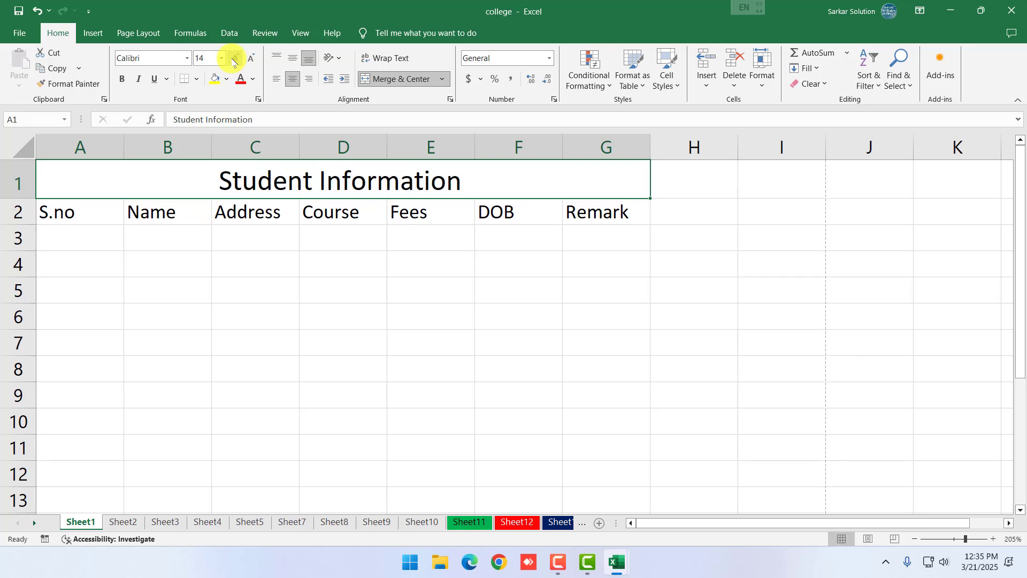
click(233, 61)
click(122, 78)
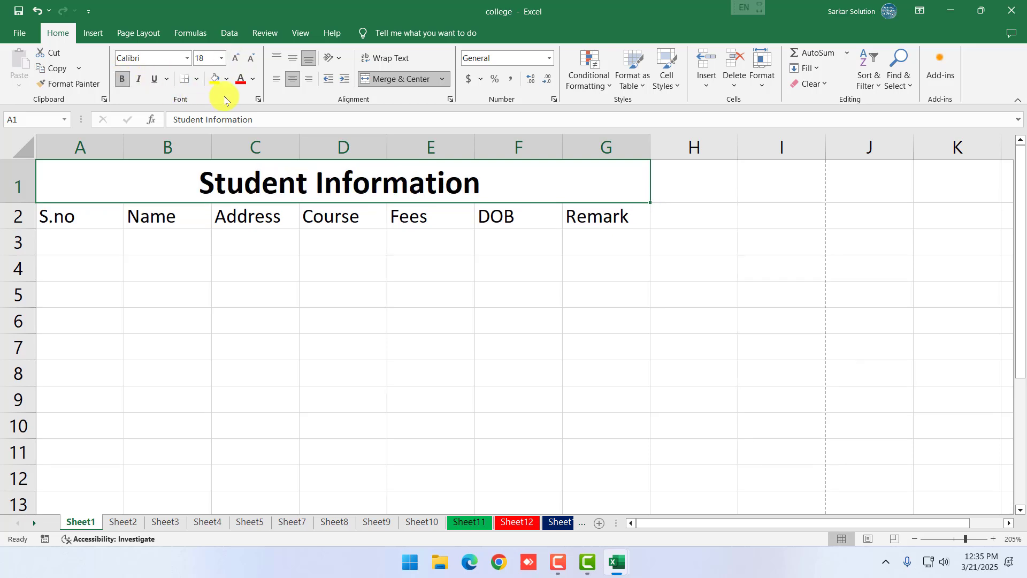
click(254, 81)
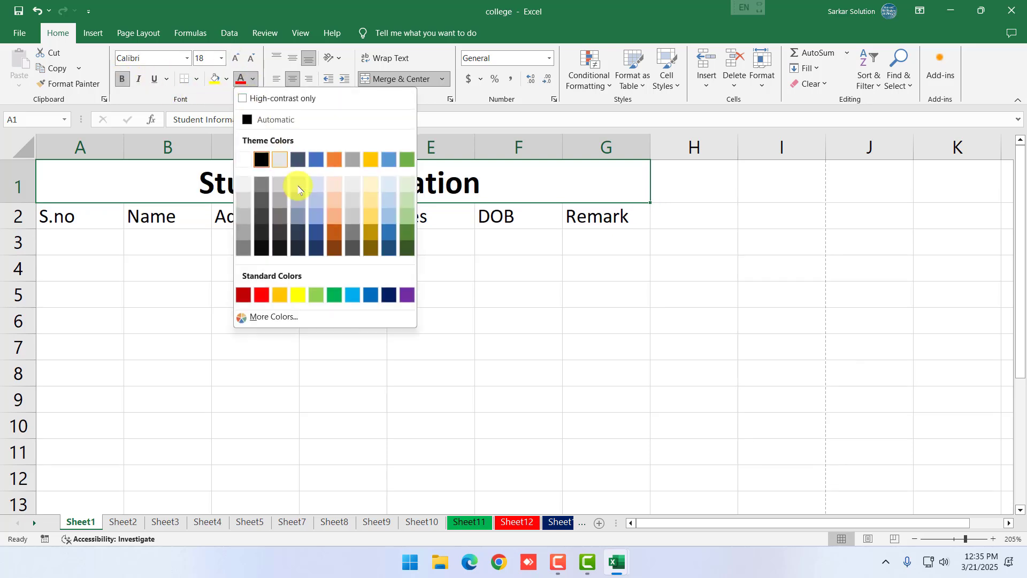
click(259, 295)
drag(80, 214, 587, 220)
click(120, 80)
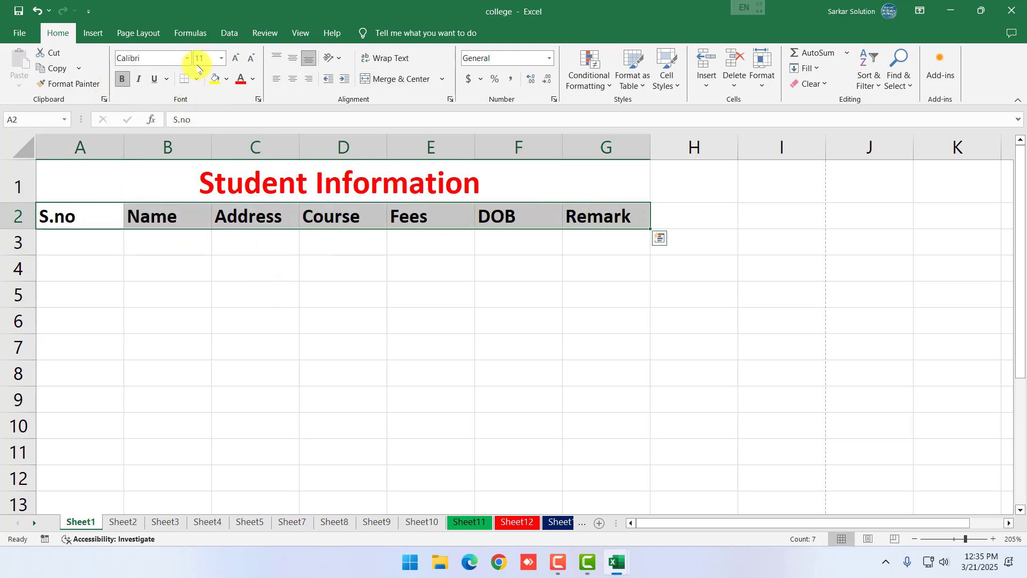
click(236, 58)
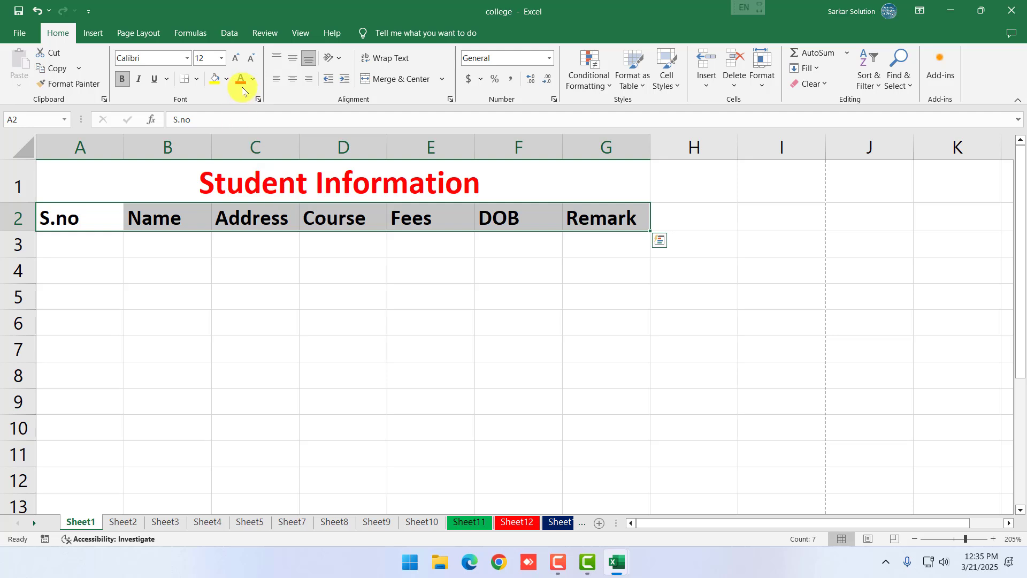
click(227, 79)
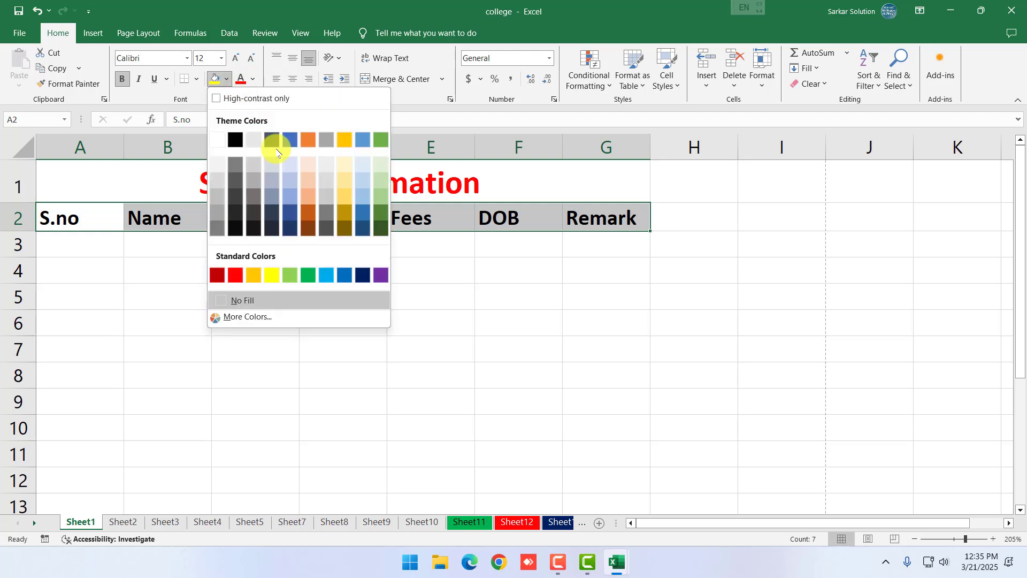
click(345, 180)
click(249, 321)
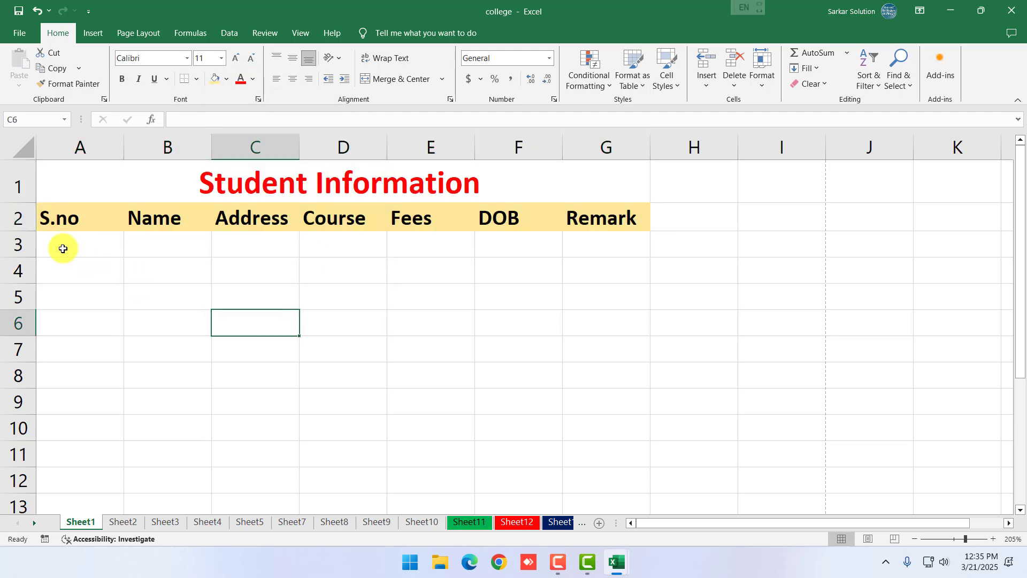
click(78, 247)
drag(77, 247, 506, 292)
click(262, 295)
drag(81, 220, 532, 426)
scroll(525, 426, down, 4)
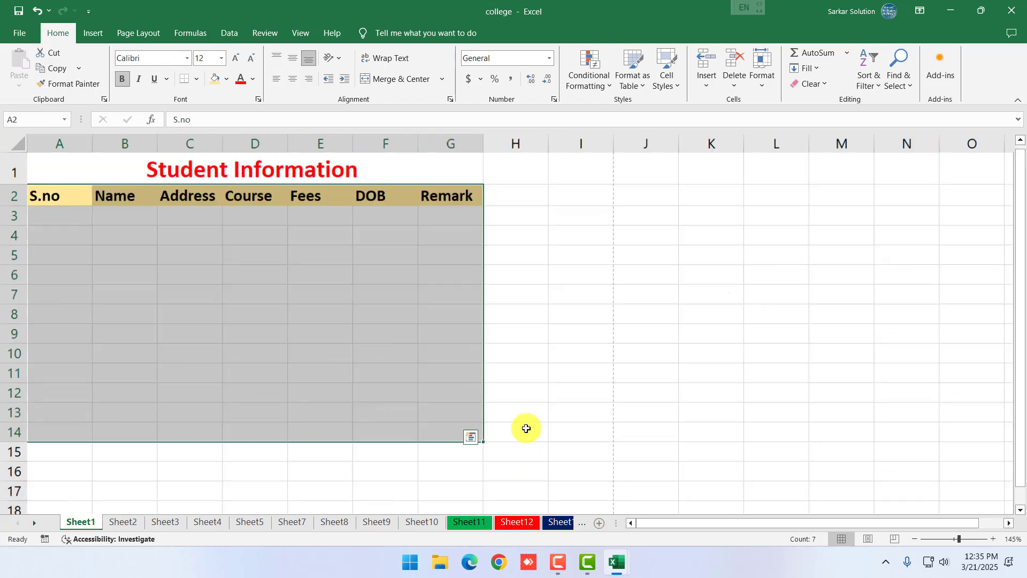
click(541, 329)
click(496, 200)
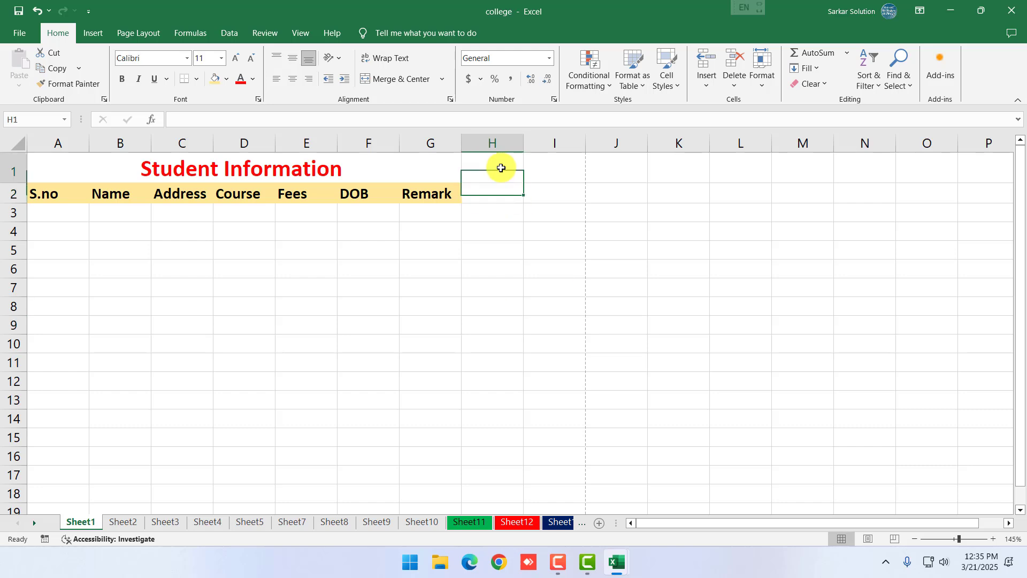
drag(503, 167, 507, 184)
click(572, 168)
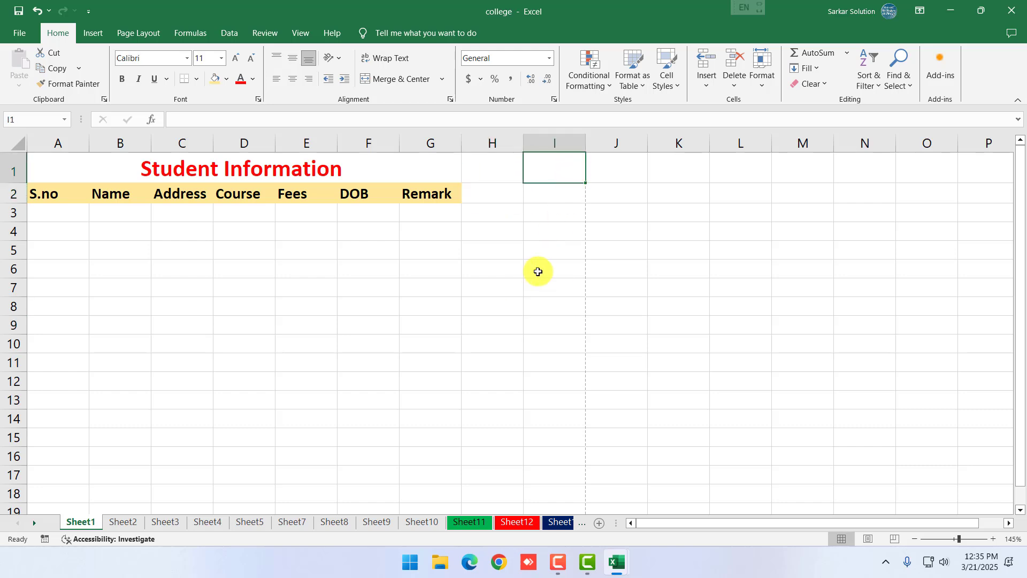
click(454, 379)
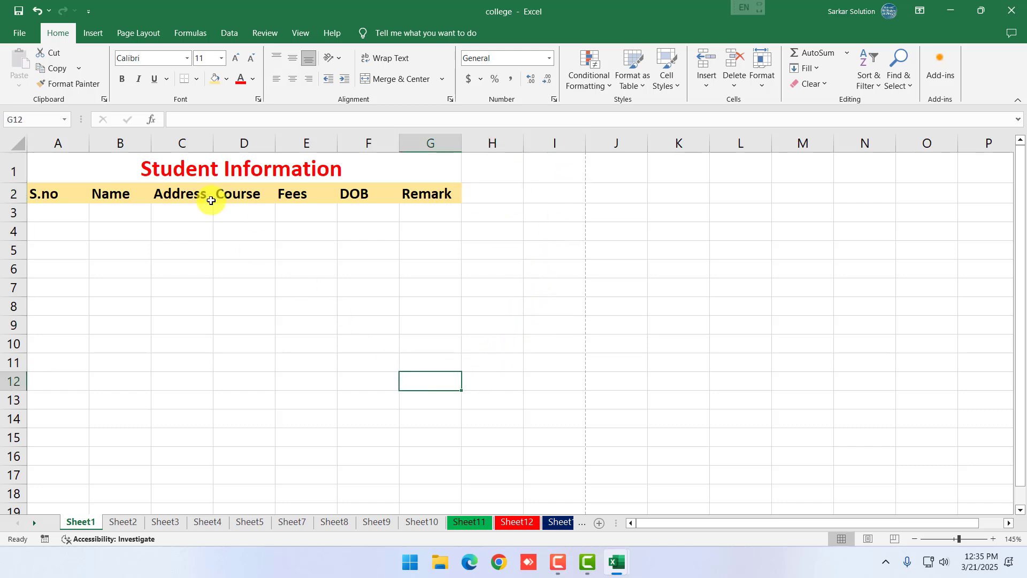
drag(71, 143, 424, 177)
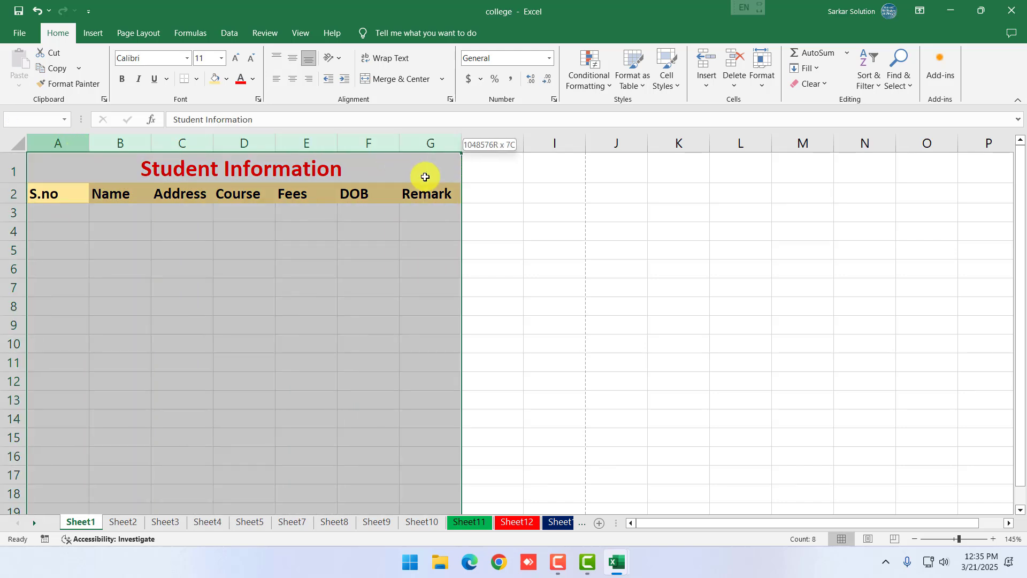
click(254, 247)
click(61, 213)
scroll(91, 228, up, 4)
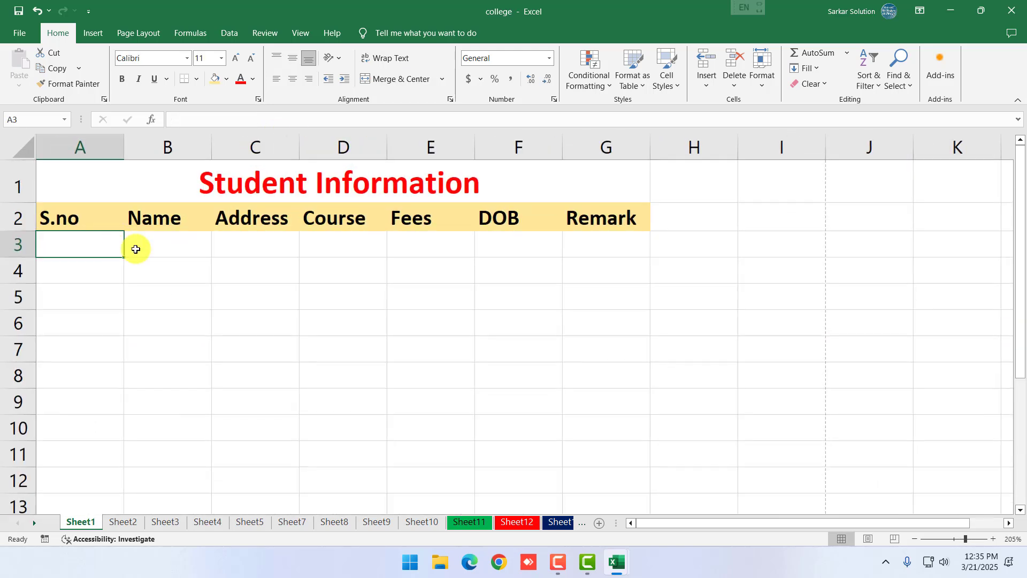
click(351, 337)
click(110, 254)
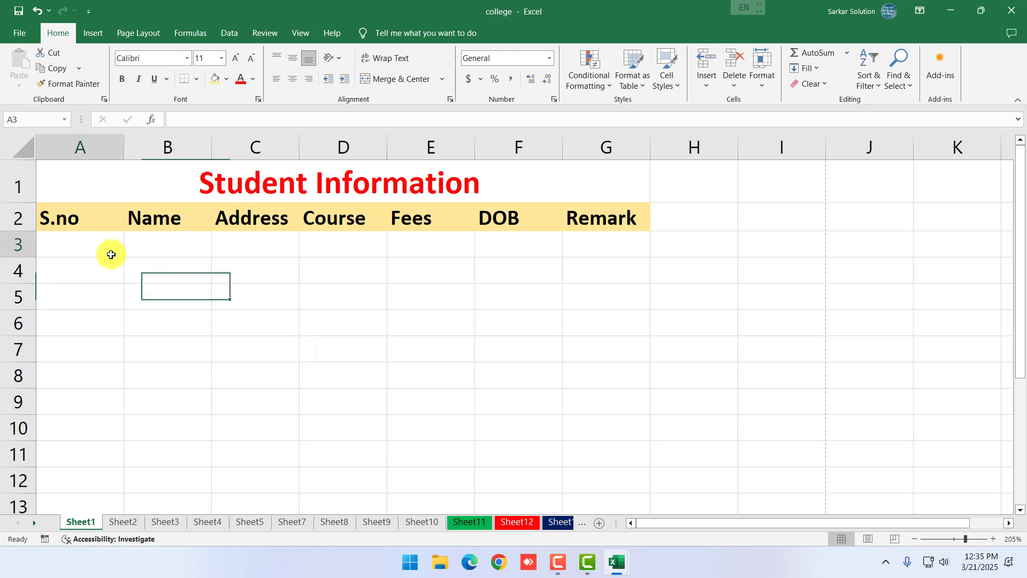
Enter the notes 'Auto fill' in H4 and 'Auto Complete' in H5
click(725, 268)
text(Auto fill)
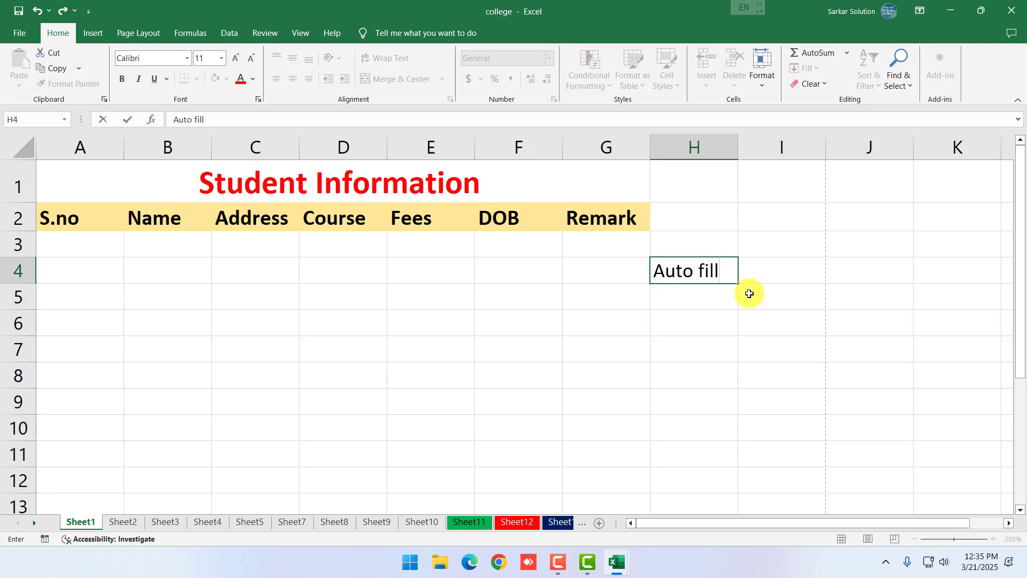
key(Return)
text(Auto )
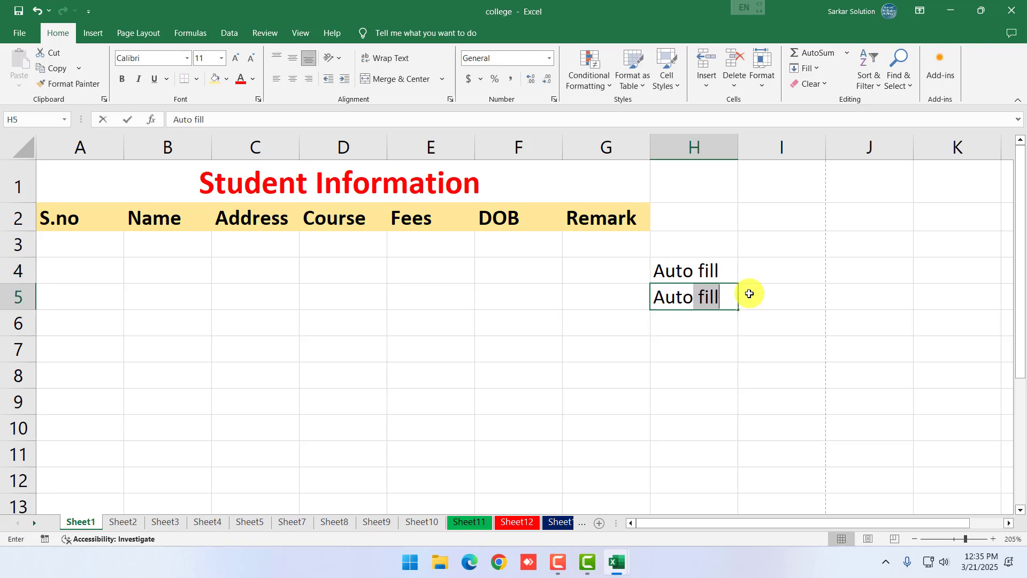
text(Complete)
key(Return)
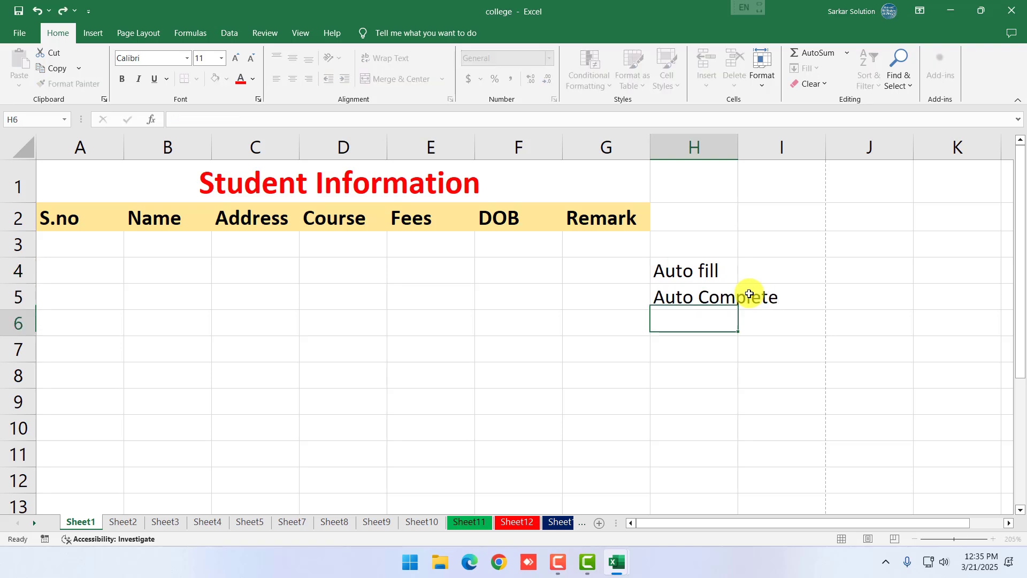
Enter 1 in A3 as the first serial number
click(88, 245)
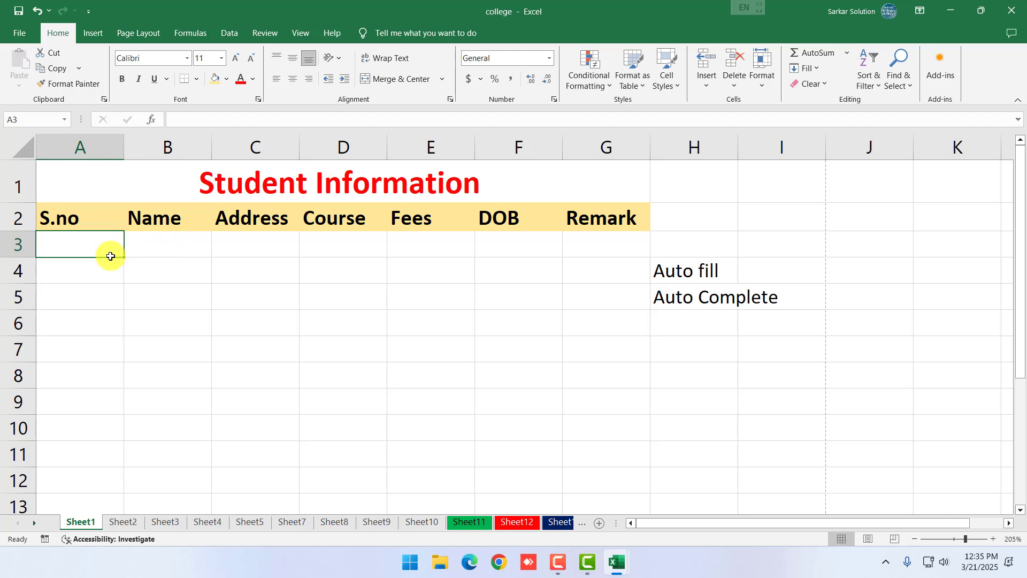
text(1)
key(Return)
click(150, 297)
click(87, 245)
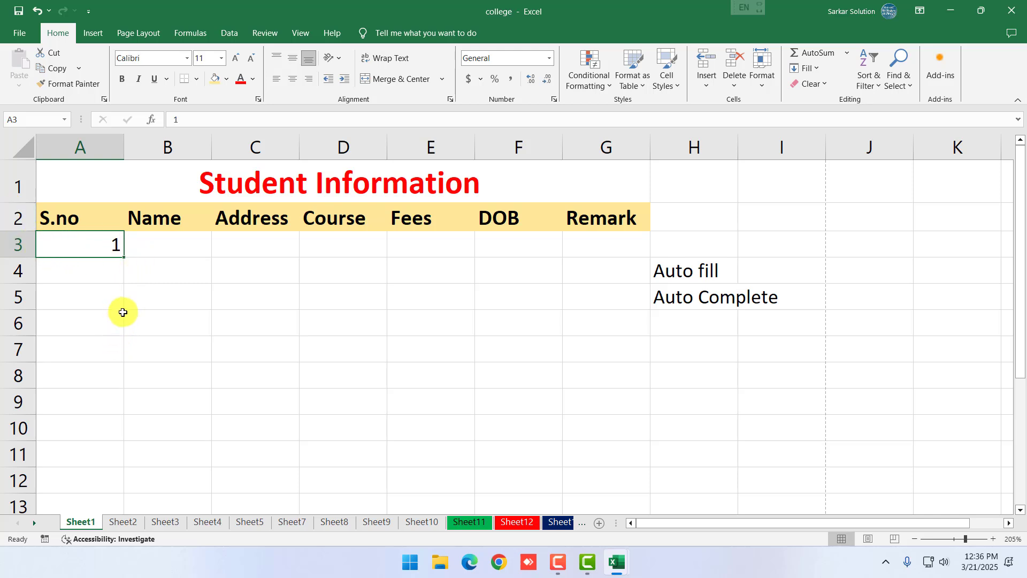
drag(105, 245, 105, 351)
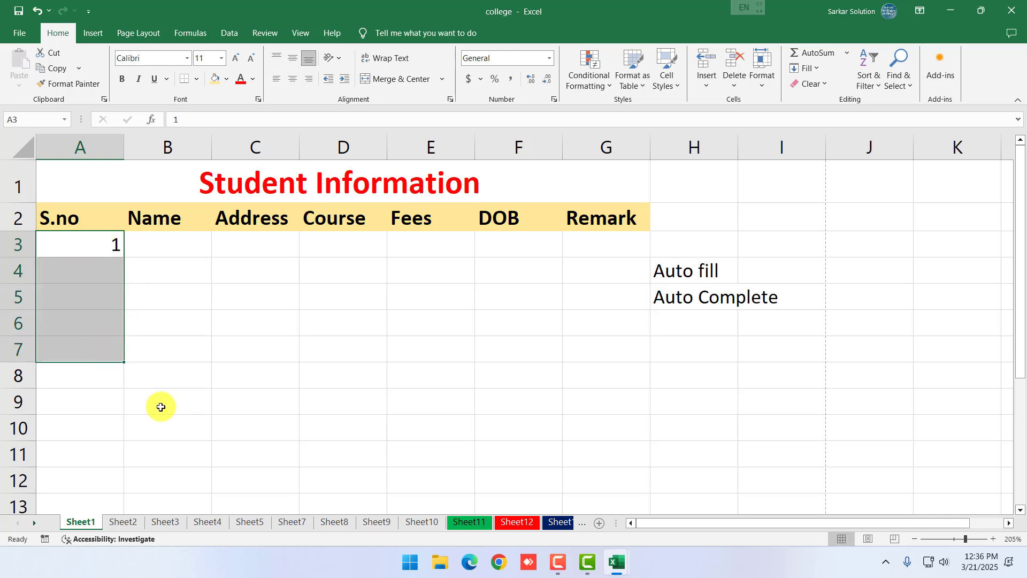
click(196, 369)
click(108, 243)
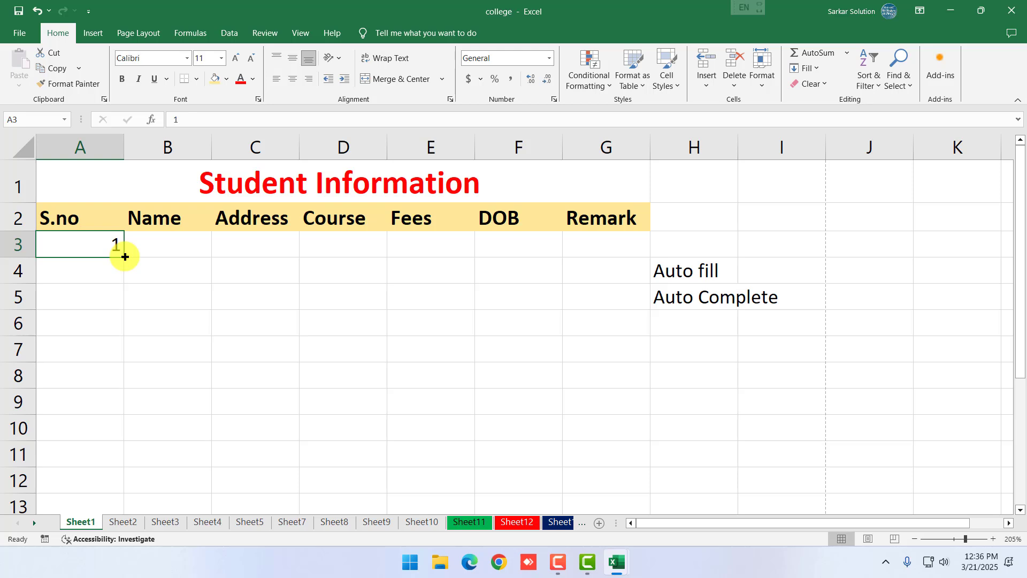
Fill A3 down to A13 and turn the copies into a 1–11 series with Fill Series
drag(124, 256, 136, 505)
scroll(170, 406, down, 2)
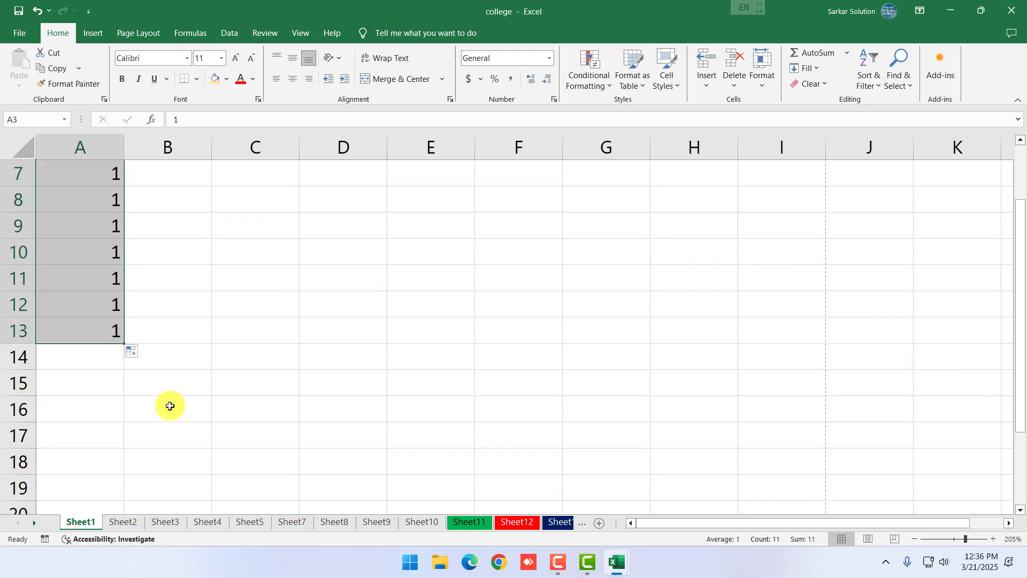
scroll(170, 406, up, 2)
scroll(171, 401, down, 1)
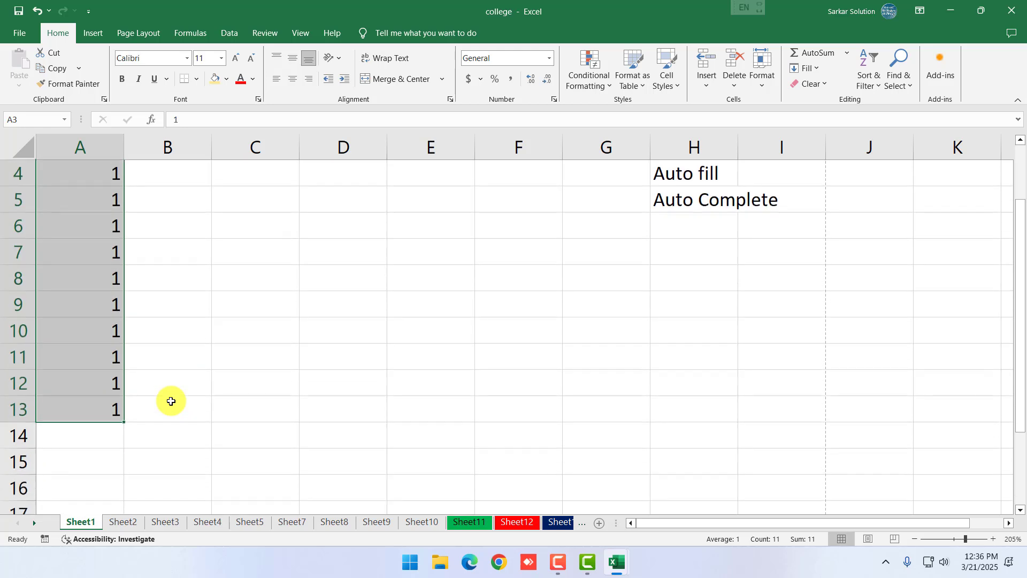
scroll(171, 402, up, 1)
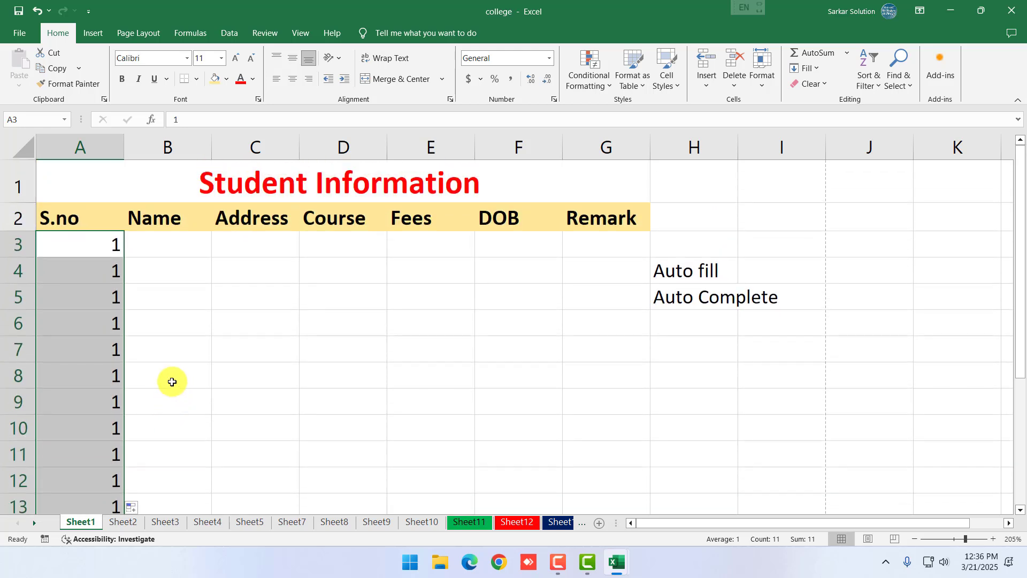
scroll(172, 381, down, 1)
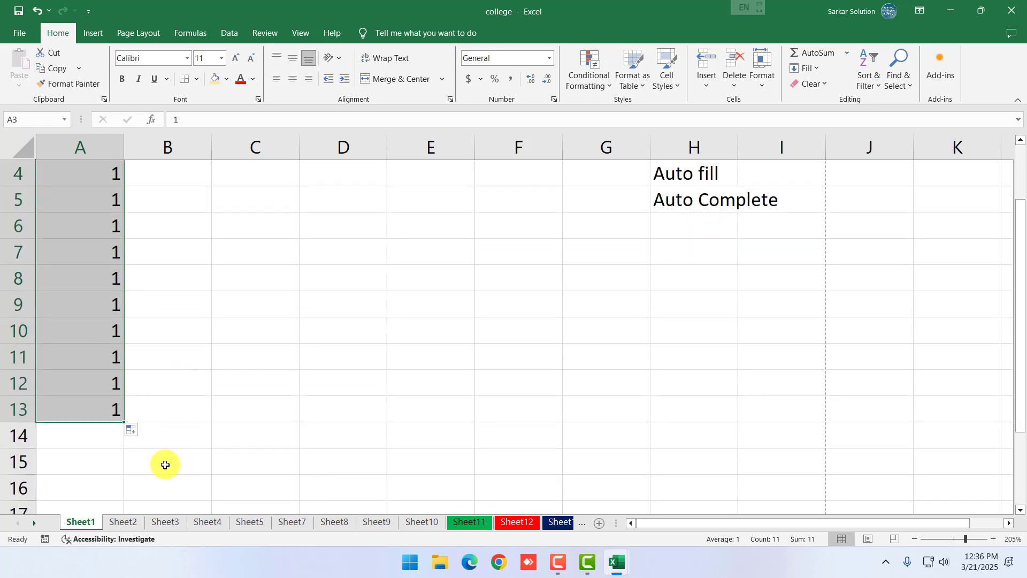
scroll(166, 452, down, 2)
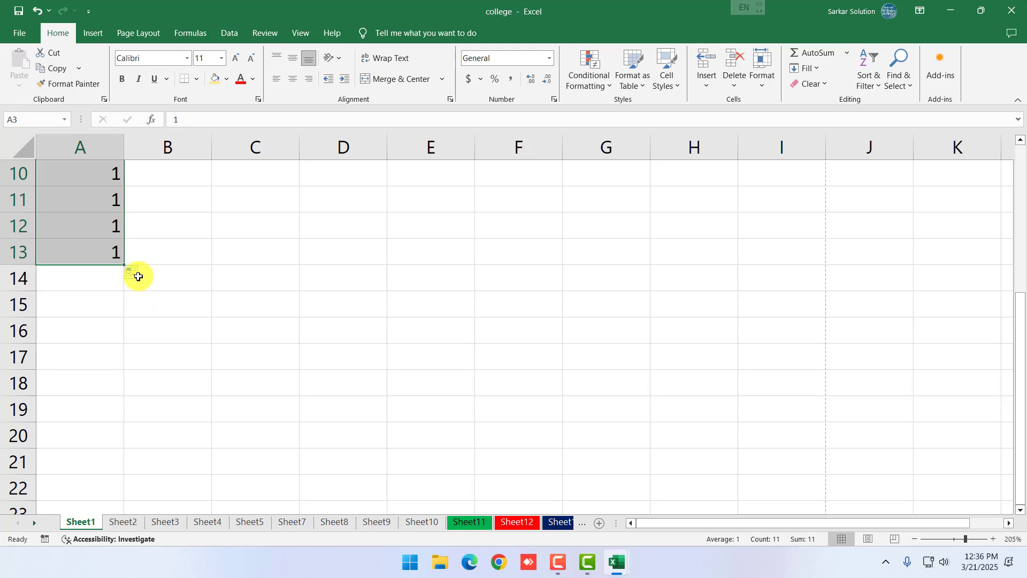
click(136, 274)
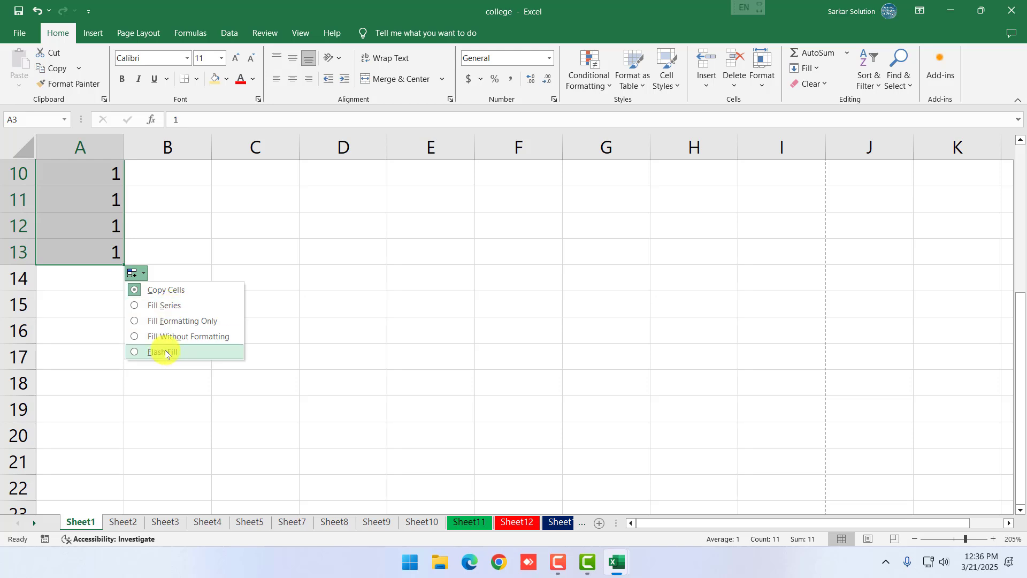
click(160, 305)
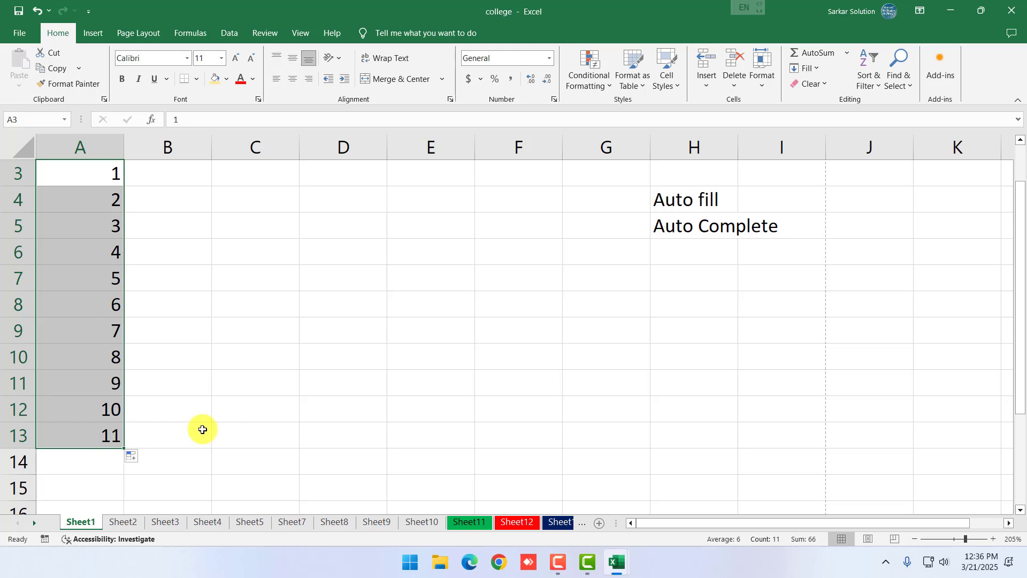
click(195, 443)
Clear A5:A13 and refill it by dragging the 1, 2 pattern from A3:A4 to row 13
drag(107, 225, 102, 431)
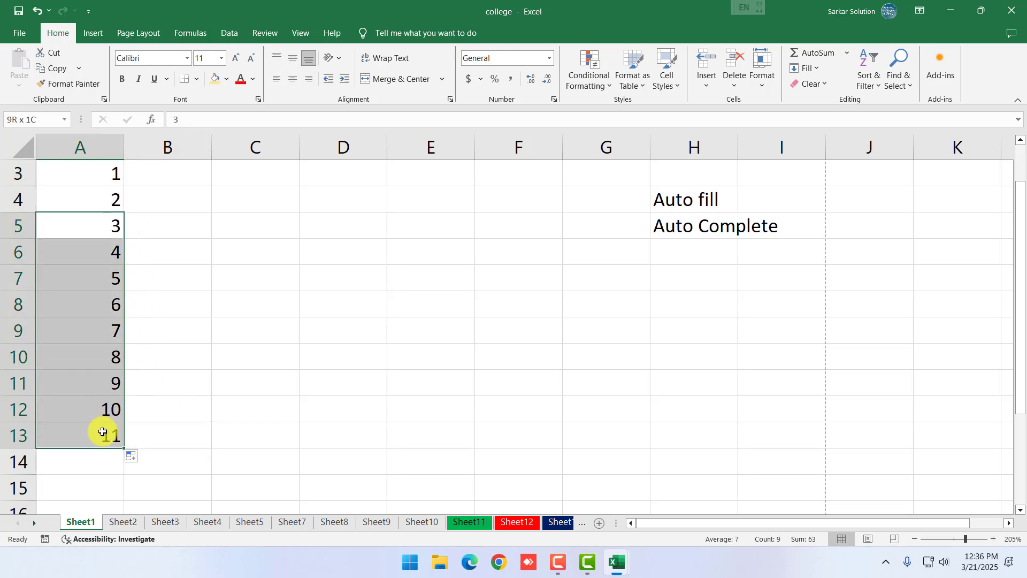
key(Delete)
scroll(187, 374, up, 1)
click(188, 374)
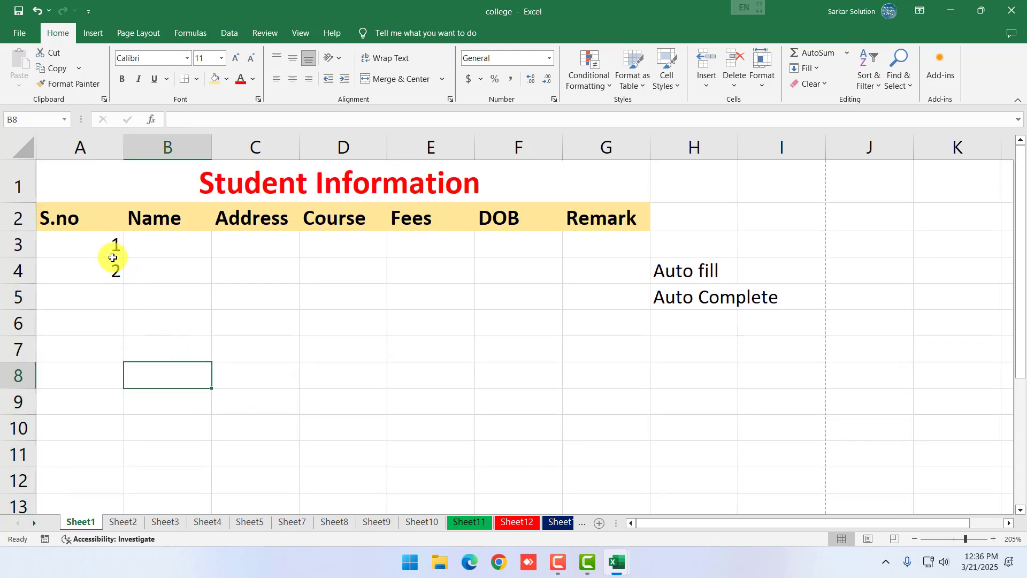
drag(114, 249, 113, 269)
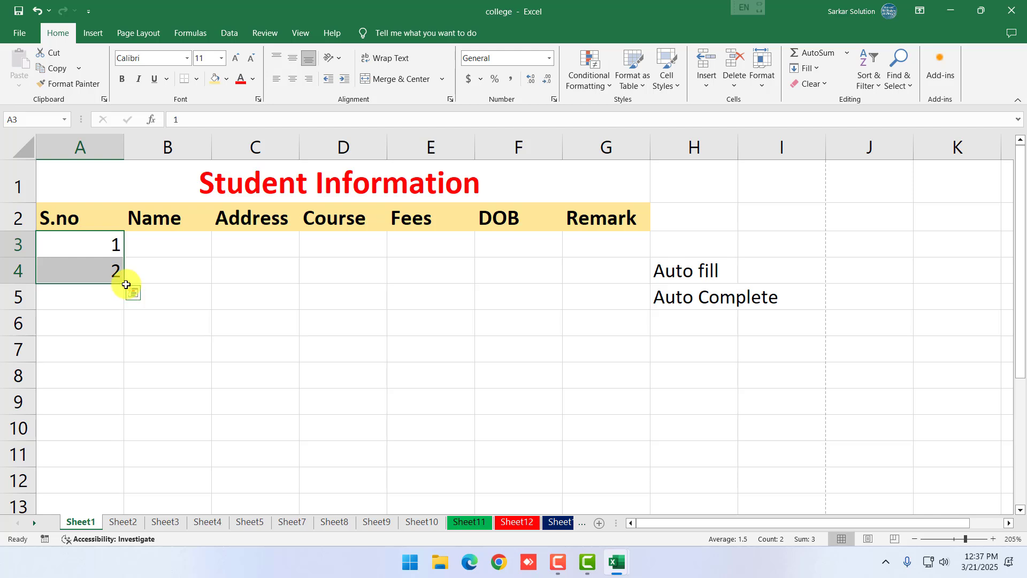
drag(125, 282, 153, 472)
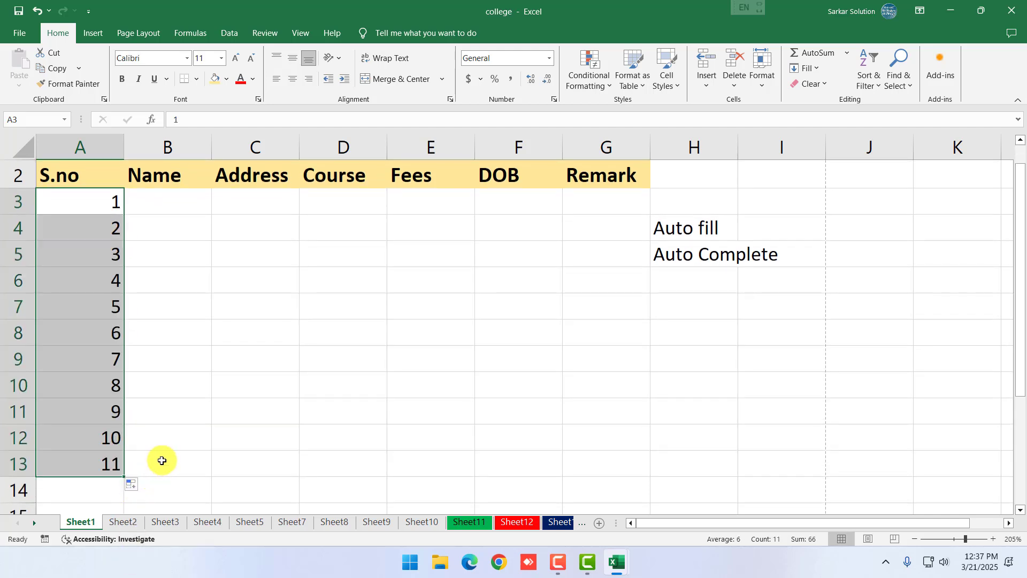
Enter the first student's full name in B3
click(192, 348)
click(174, 204)
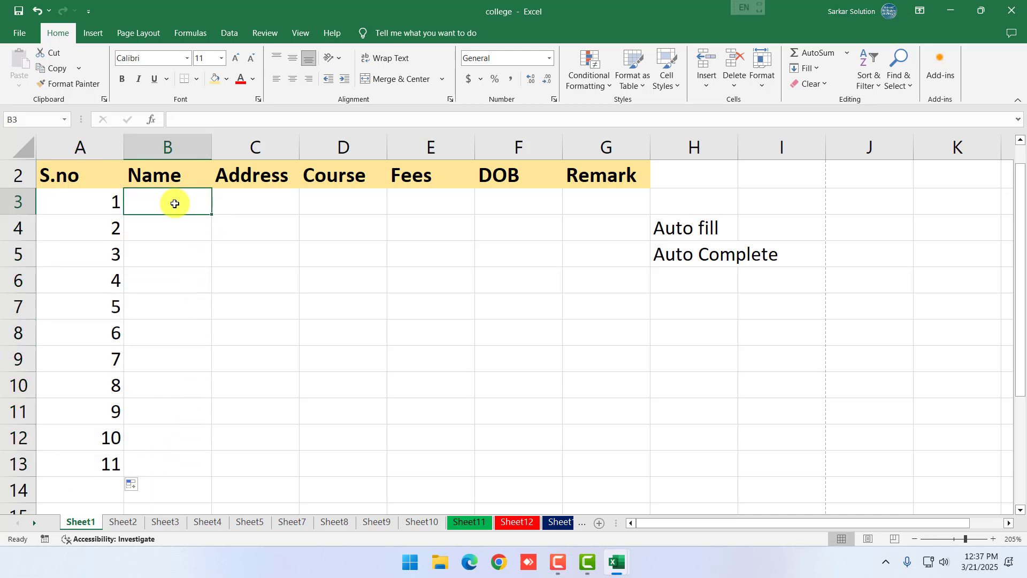
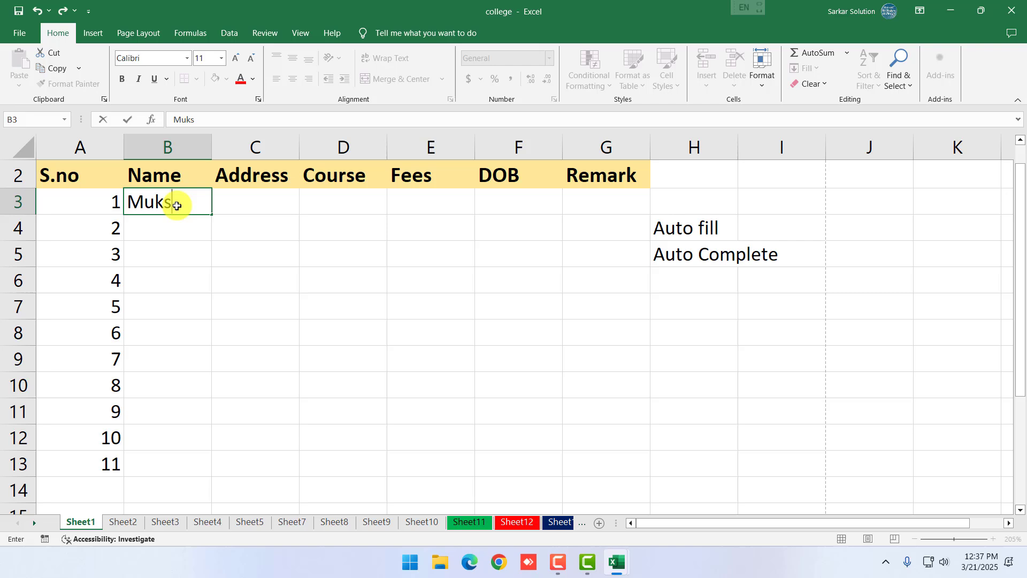
key(Return)
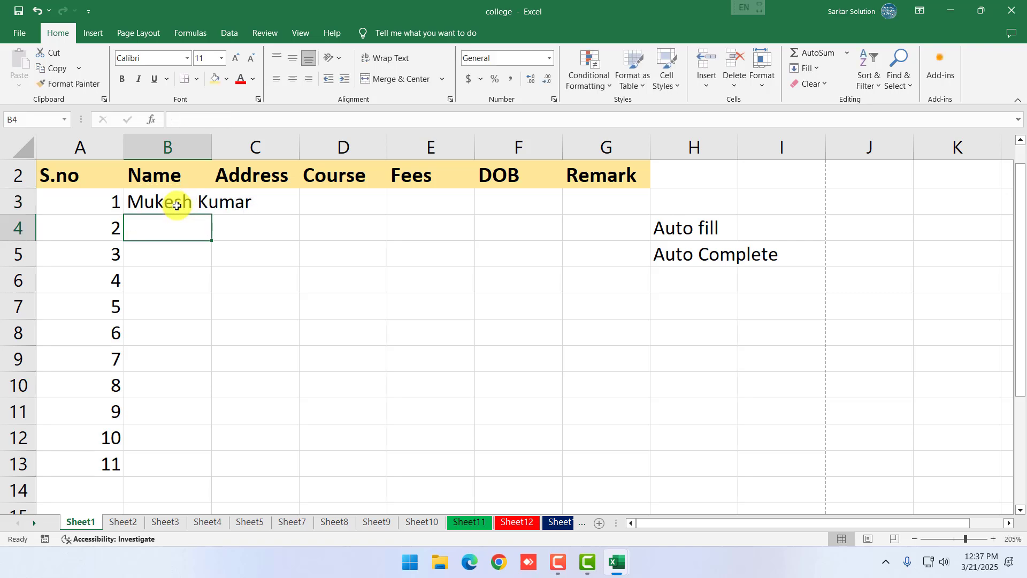
click(235, 202)
key(Return)
click(237, 203)
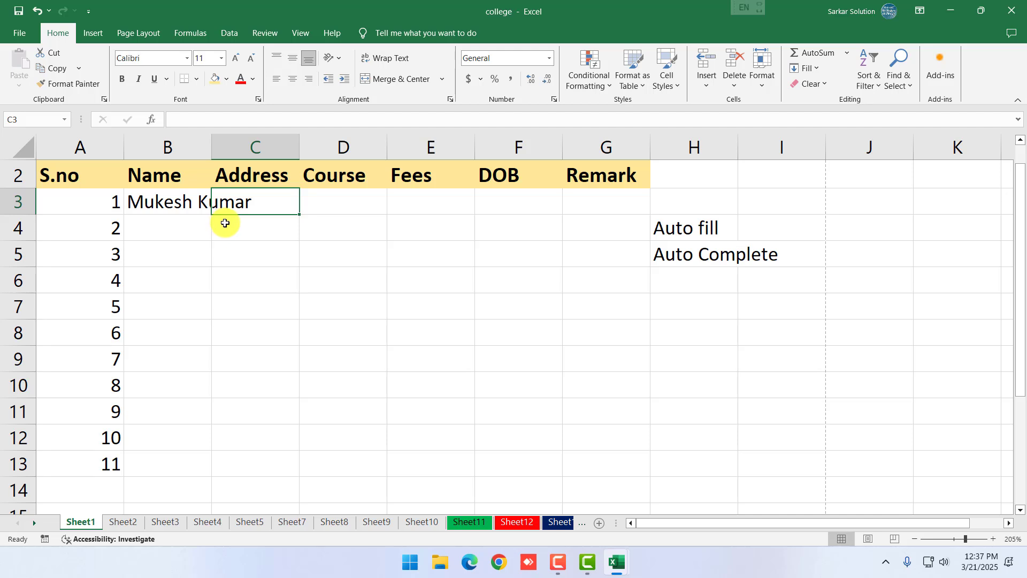
Type the first part of the student's street address into C3
click(278, 297)
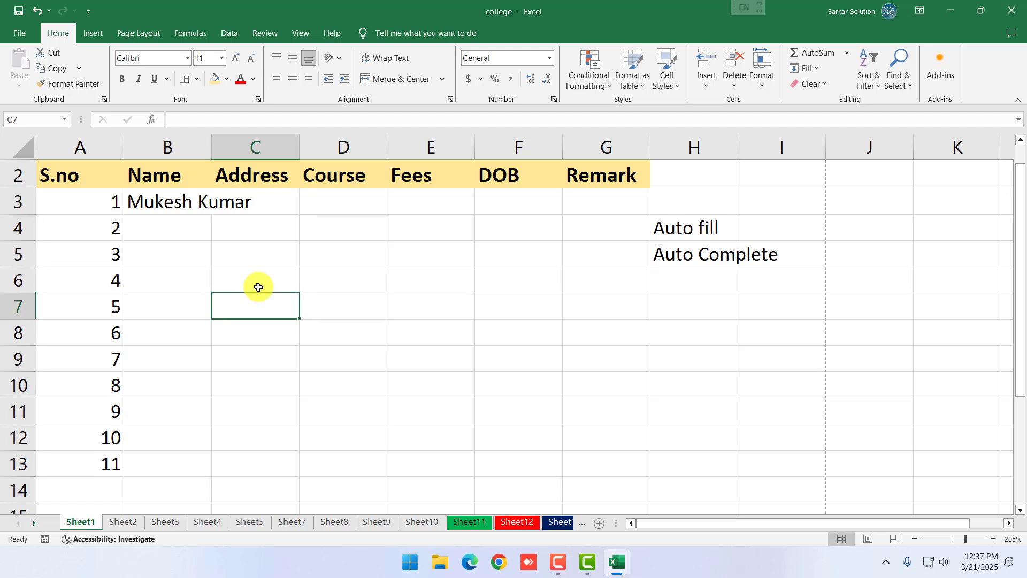
click(199, 200)
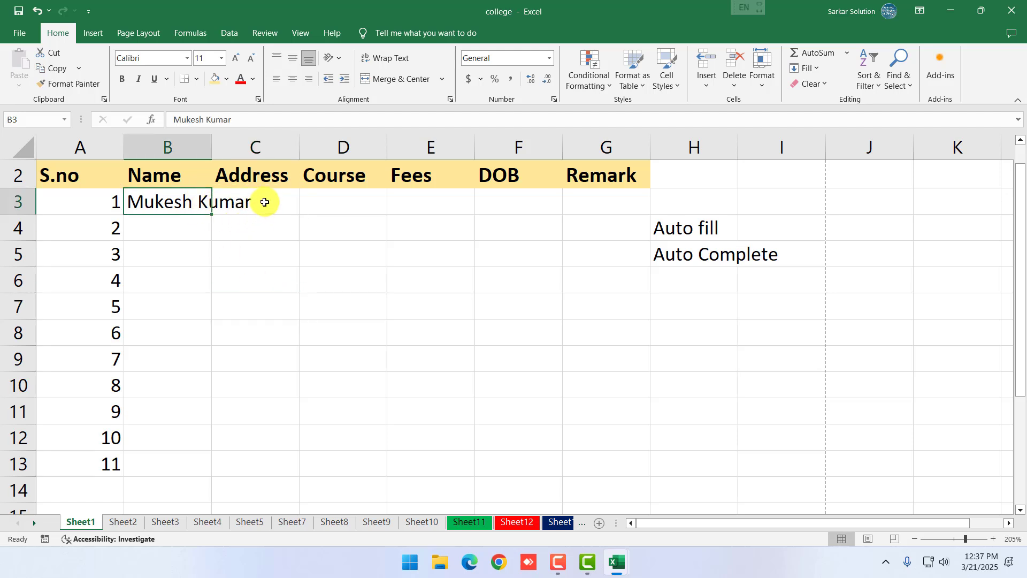
click(265, 204)
text(Gali 14)
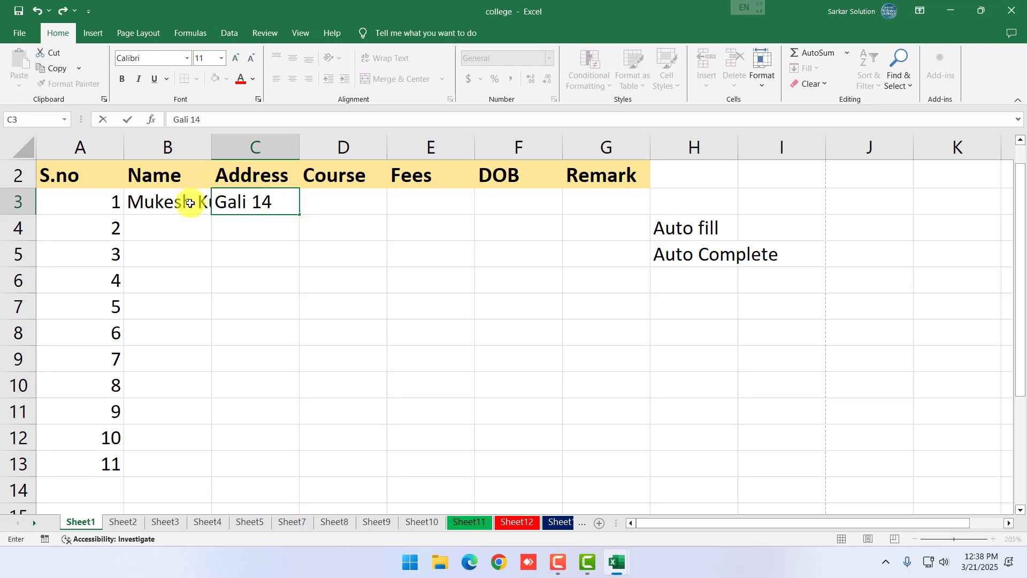
click(179, 202)
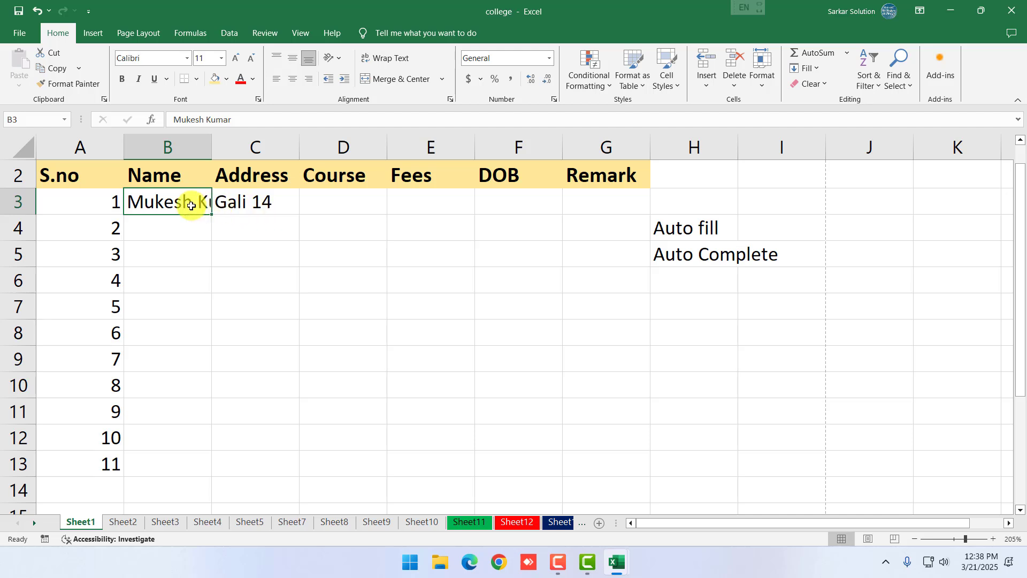
Undo the text wrap on B3 and add the city to the address in C3
click(387, 60)
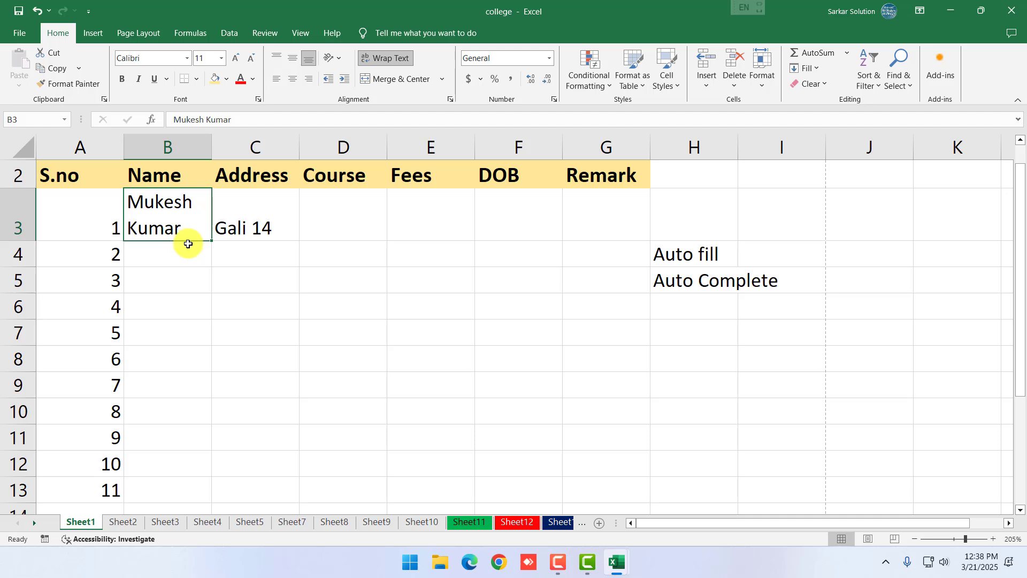
key(ctrl+z)
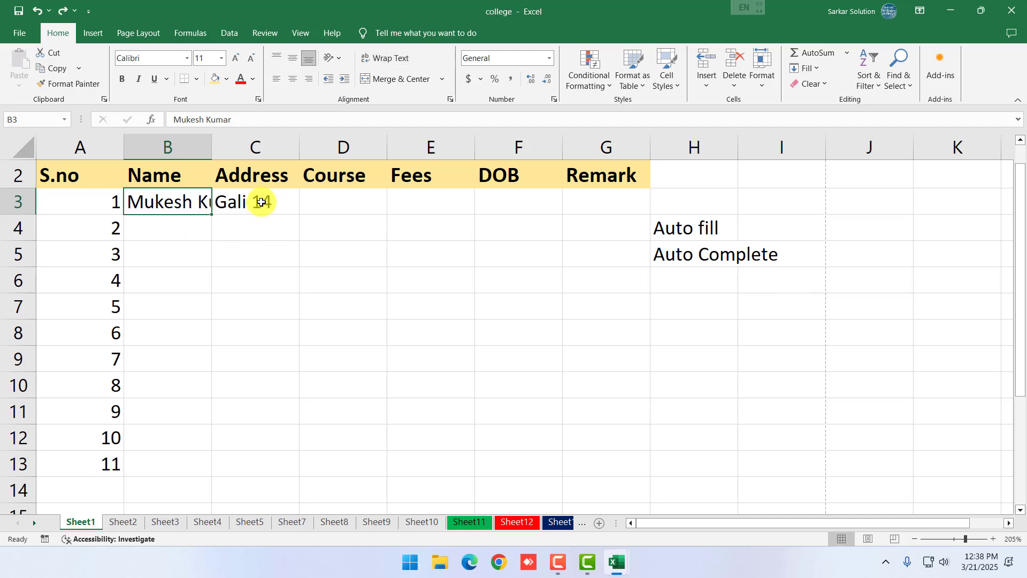
click(266, 196)
double_click(280, 198)
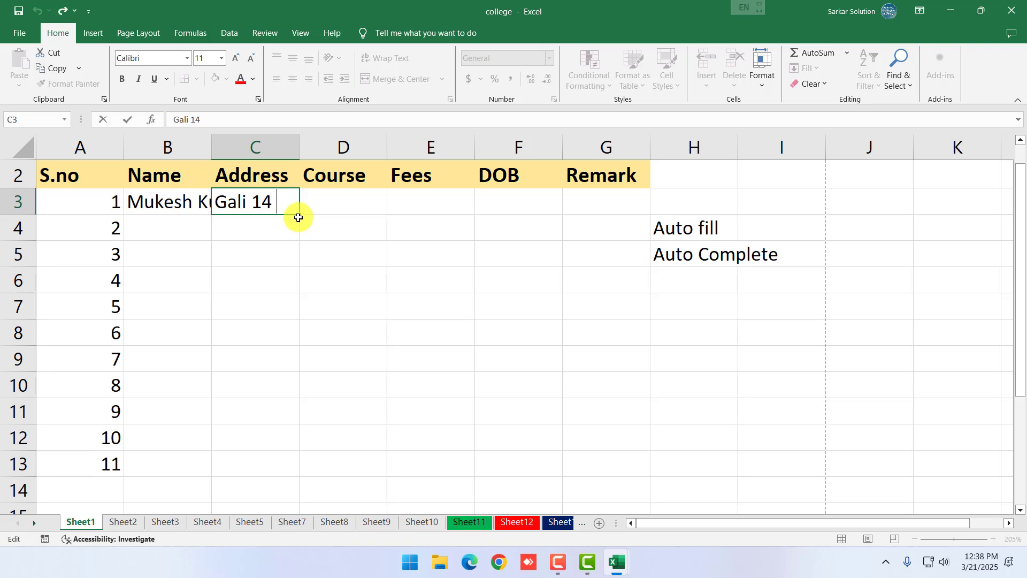
text(Chhindwar)
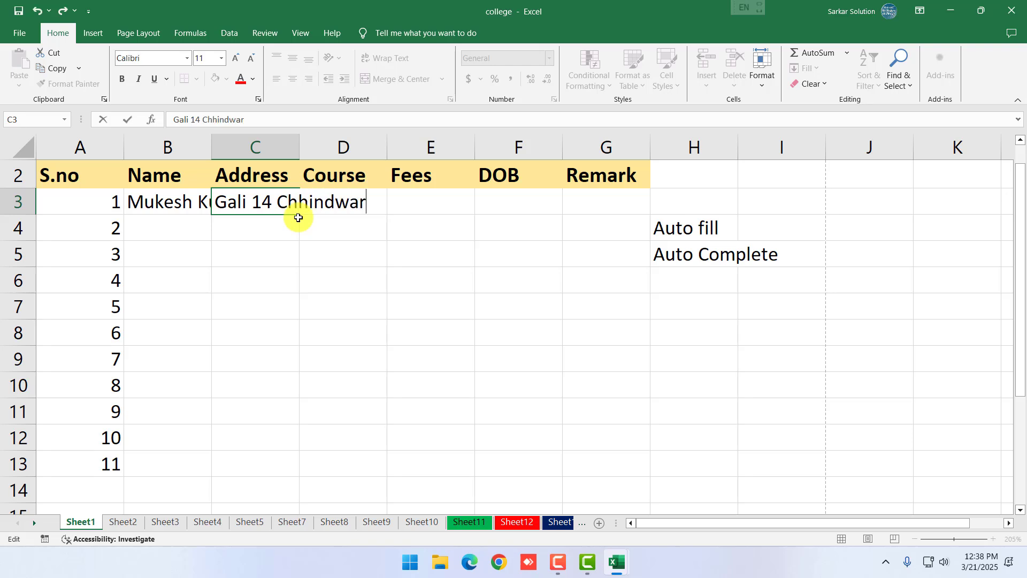
text(a)
key(Return)
Copy the student's name from B3 down the Name column to row 13
click(255, 253)
click(181, 245)
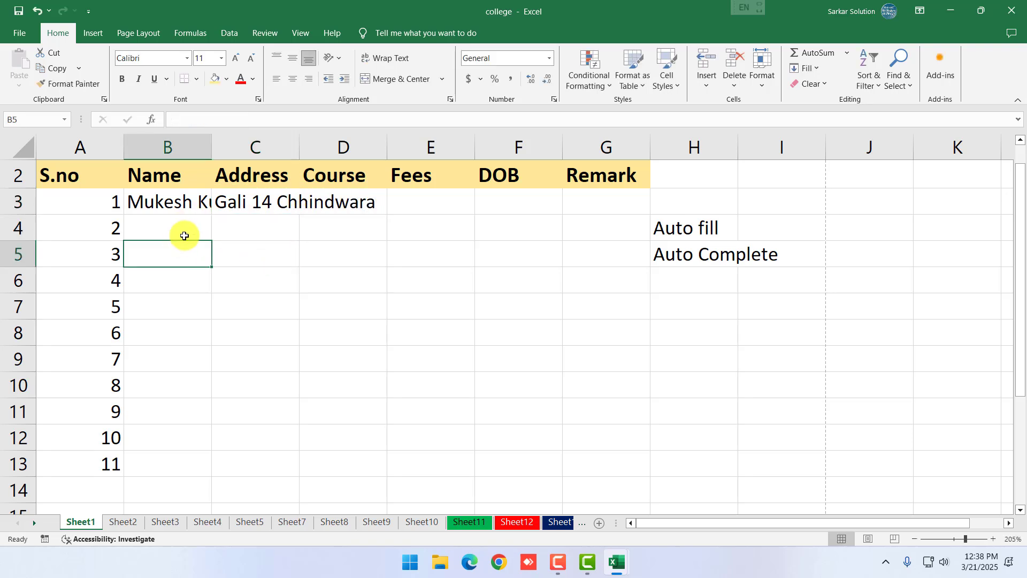
click(184, 236)
drag(176, 202, 197, 463)
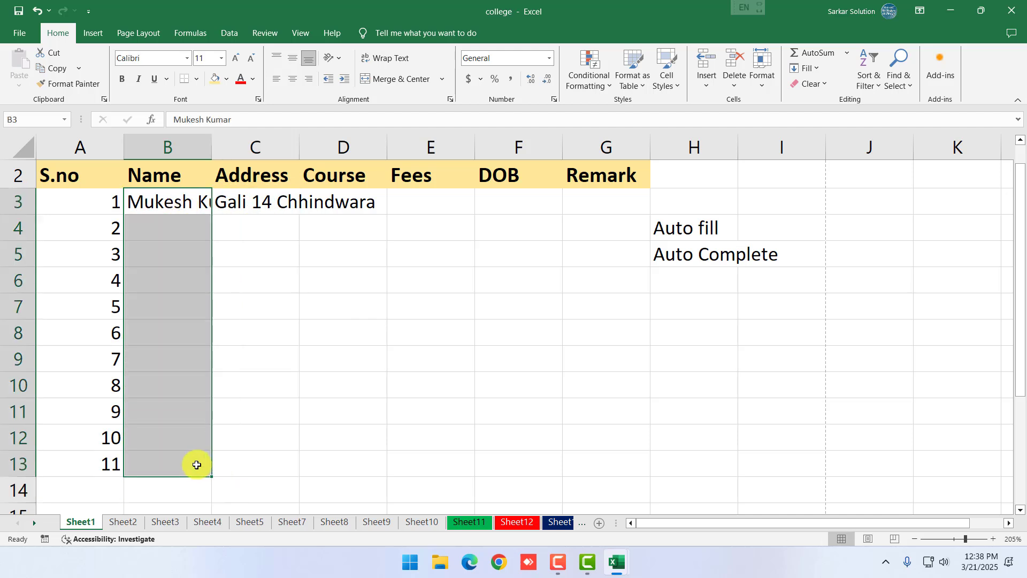
click(338, 439)
click(169, 202)
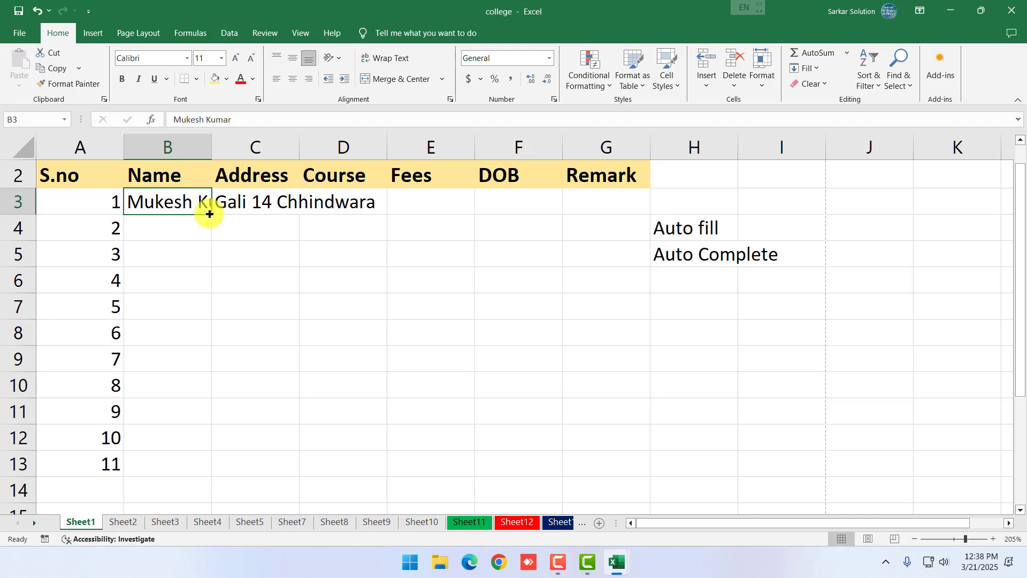
drag(209, 214, 212, 470)
click(206, 206)
key(ctrl+z)
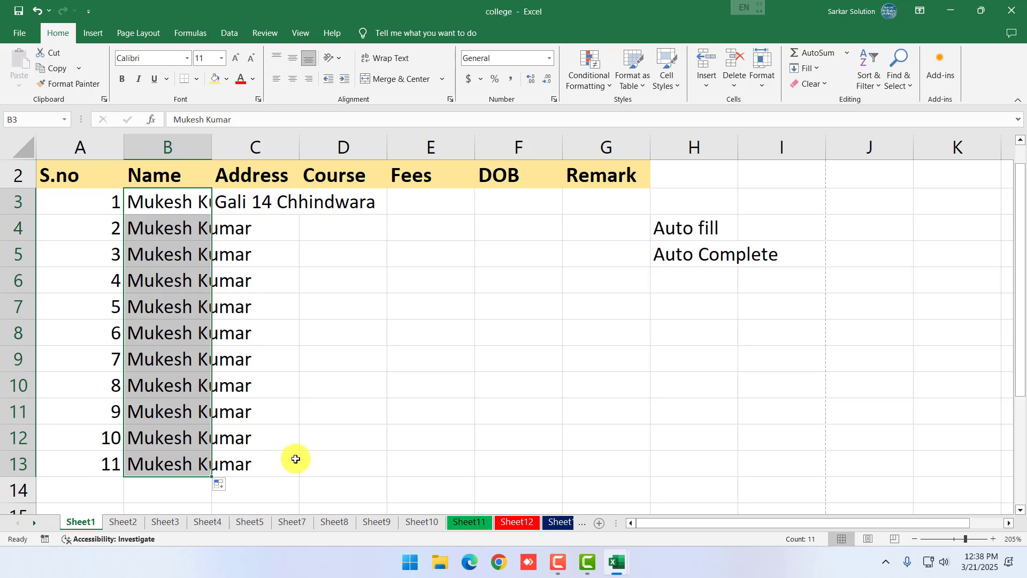
click(274, 234)
Copy the address down to row 13 and fill PGDCA down D3:D13
click(281, 207)
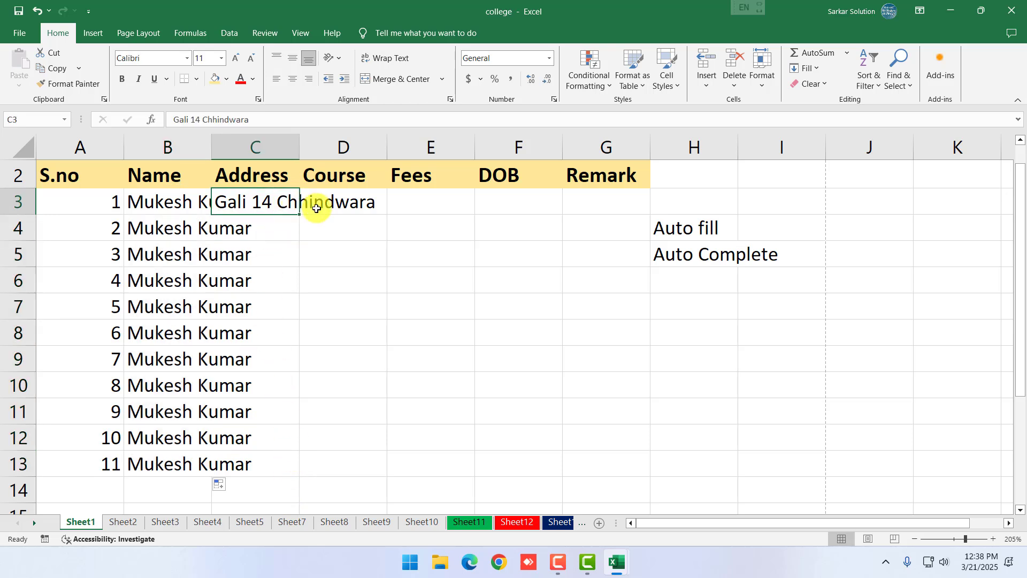
drag(294, 211, 270, 483)
click(368, 202)
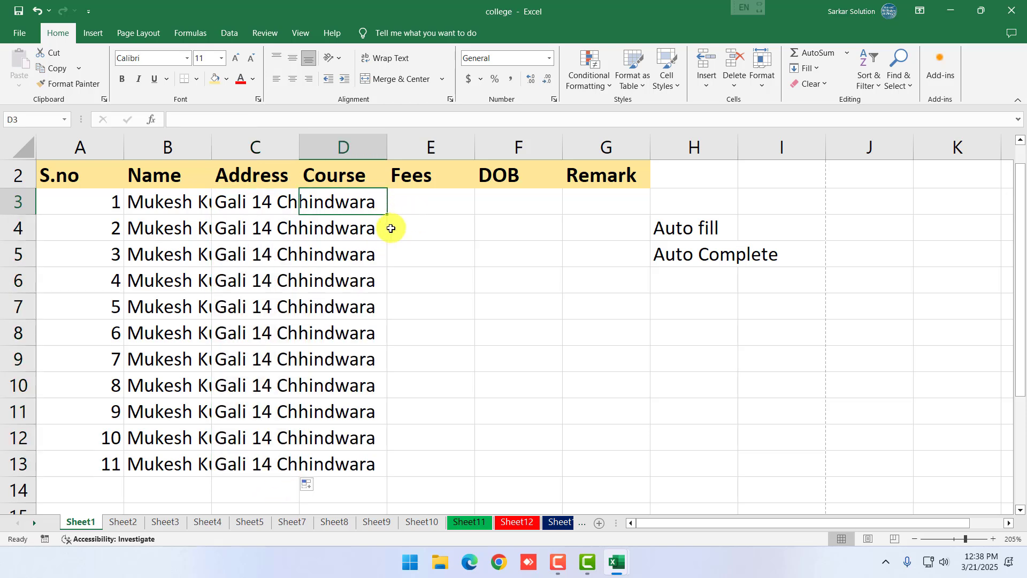
text(PGDCA)
key(Up)
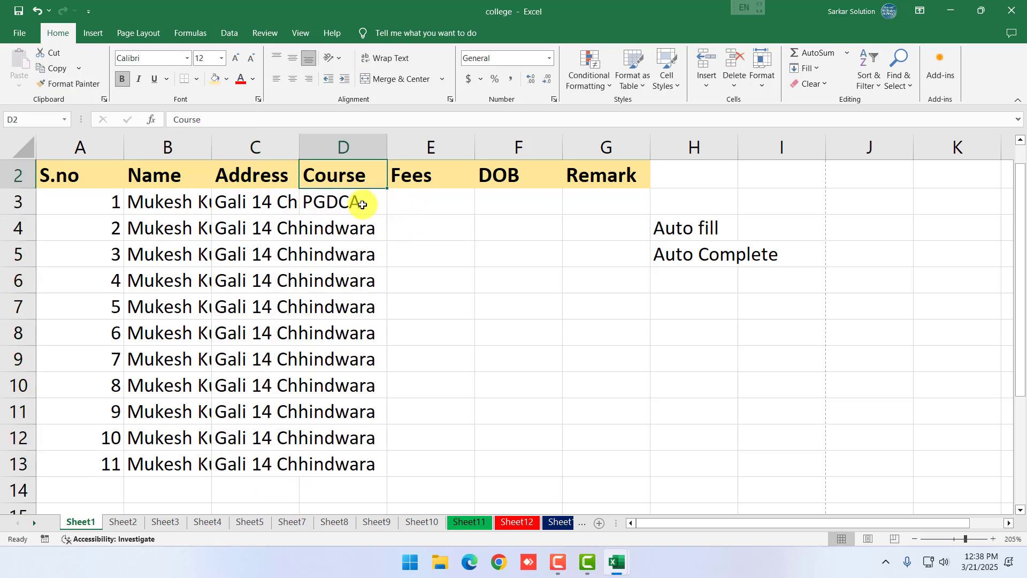
click(363, 205)
drag(387, 214, 374, 468)
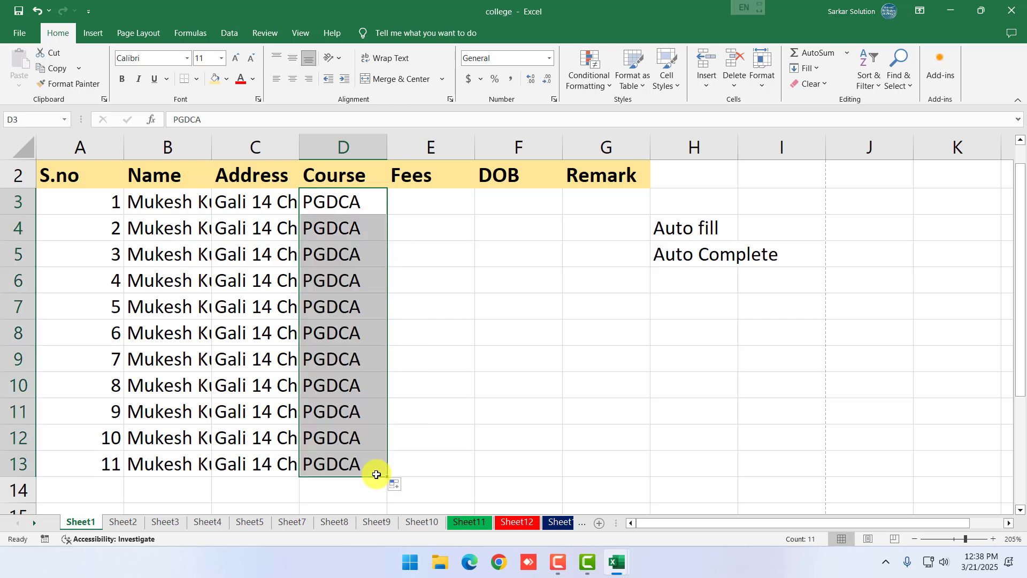
click(351, 228)
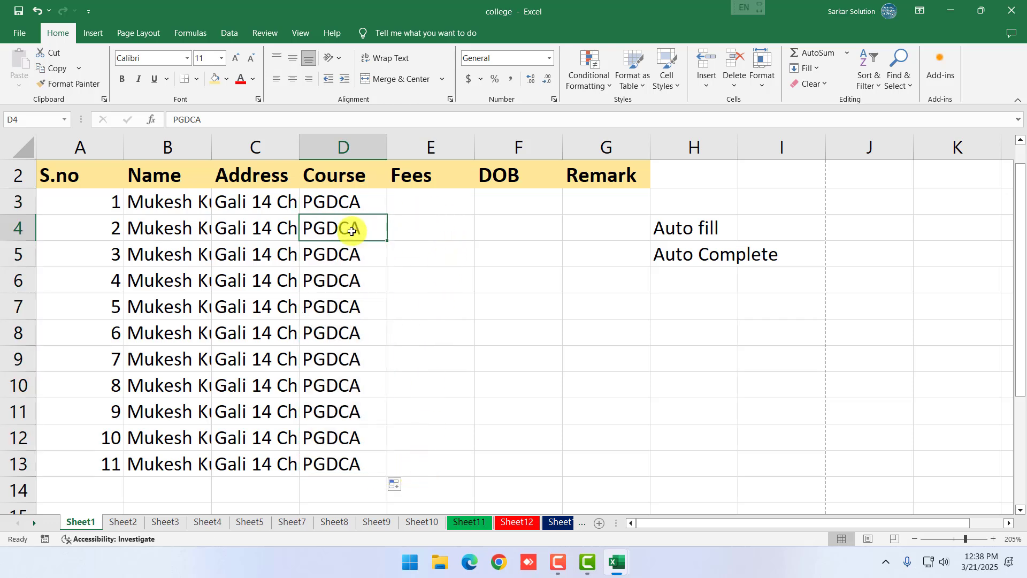
click(437, 208)
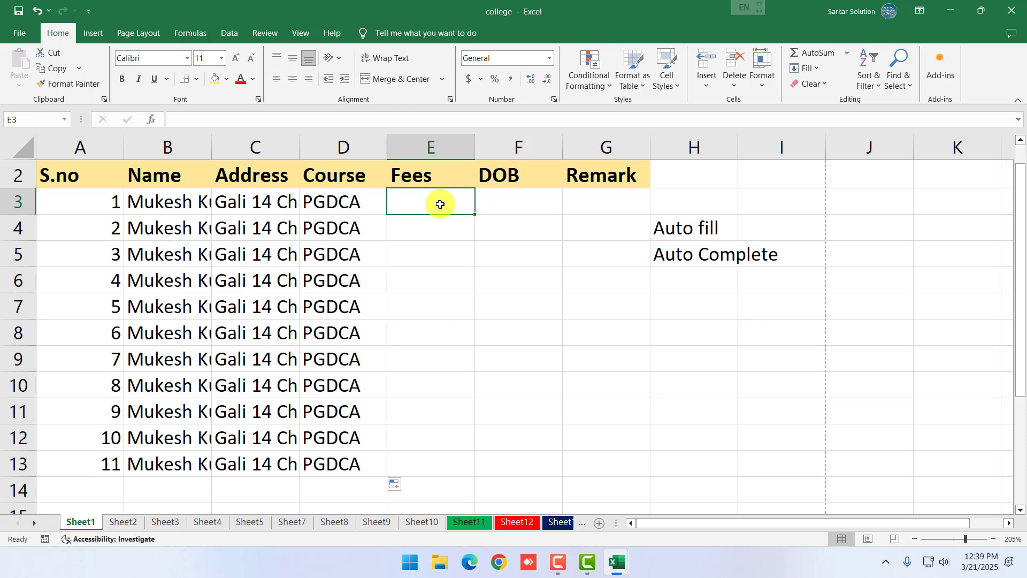
Enter the fees 25000, 12500, 23000, 12000 and 14000 in E3:E7
text(25000)
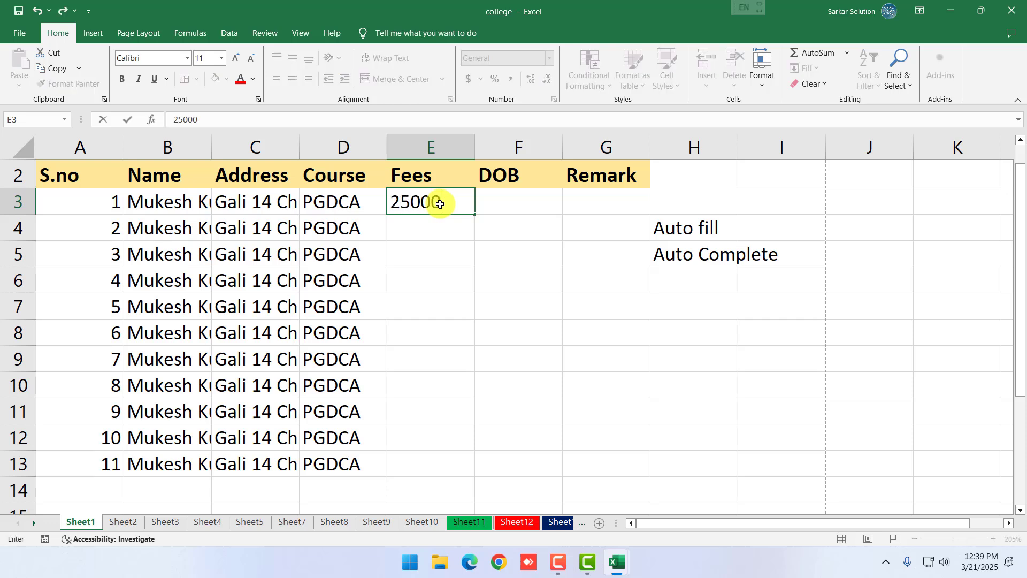
key(Return)
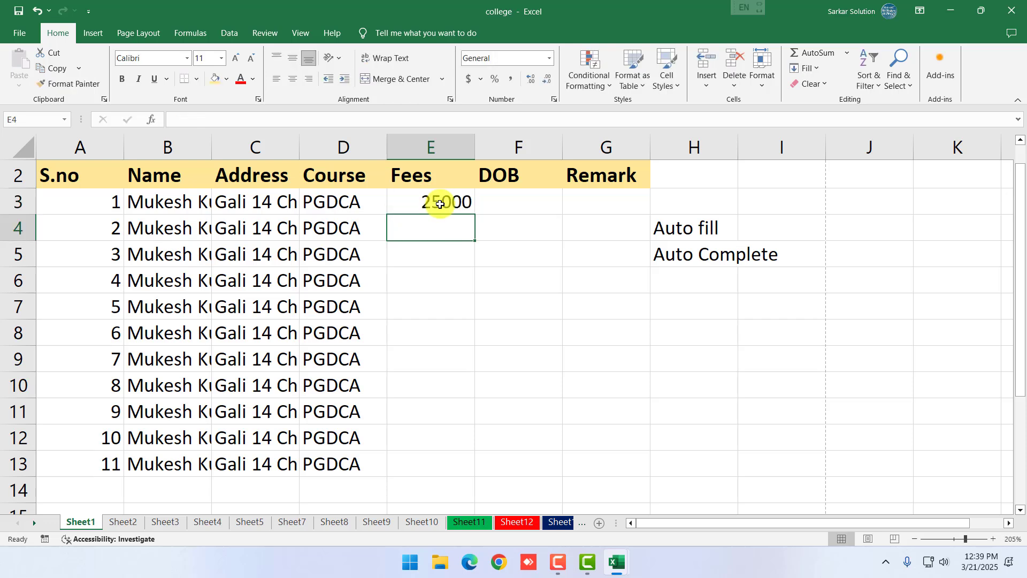
text(12500)
key(Return)
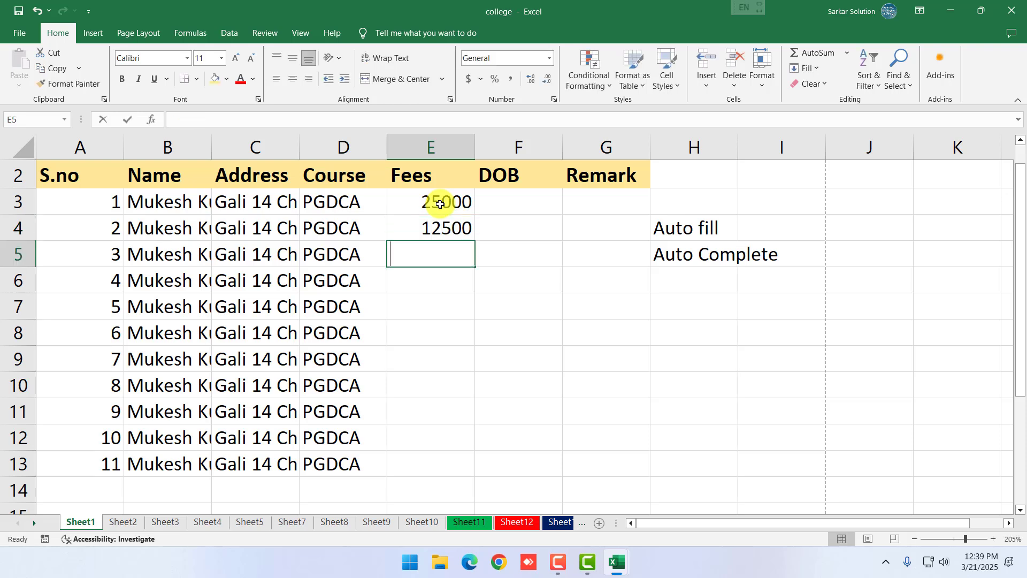
text(23000)
key(Return)
text(12)
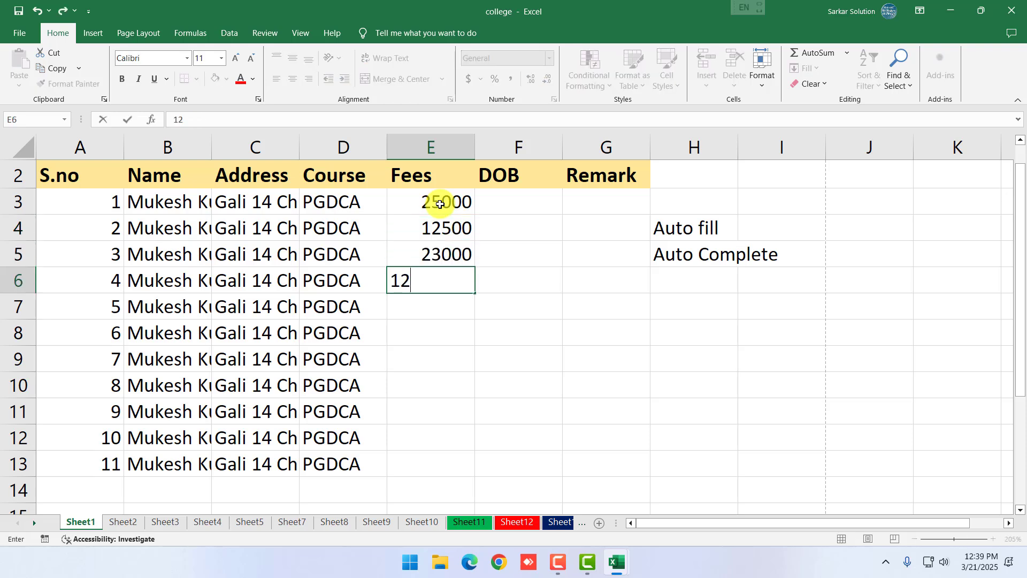
text(000)
key(Return)
text(14000)
key(ctrl+Return)
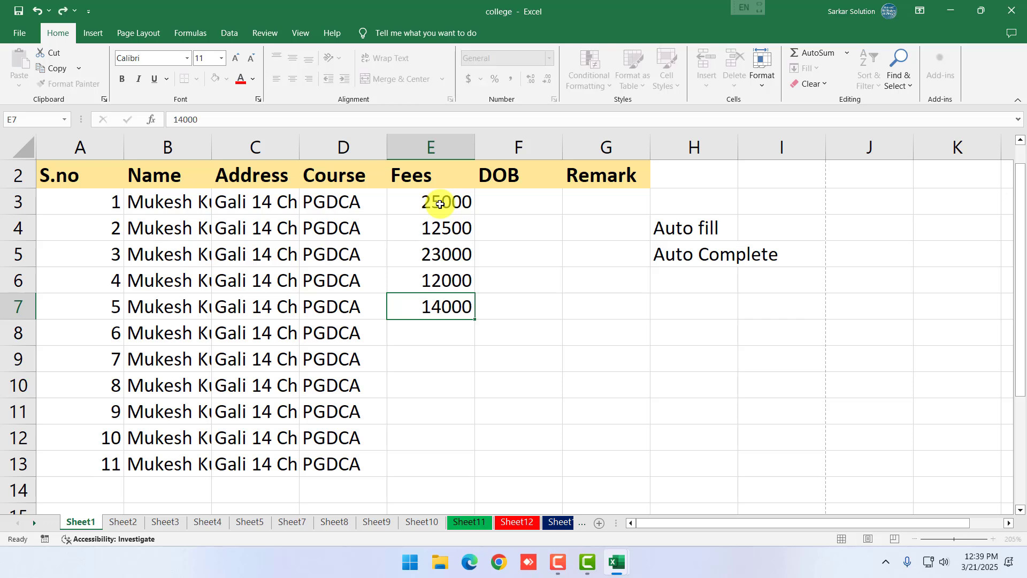
key(Return)
Copy the five fees into E8:E12 and enter 15000 in E13
drag(413, 202, 436, 306)
key(ctrl+c)
click(435, 332)
key(ctrl+v)
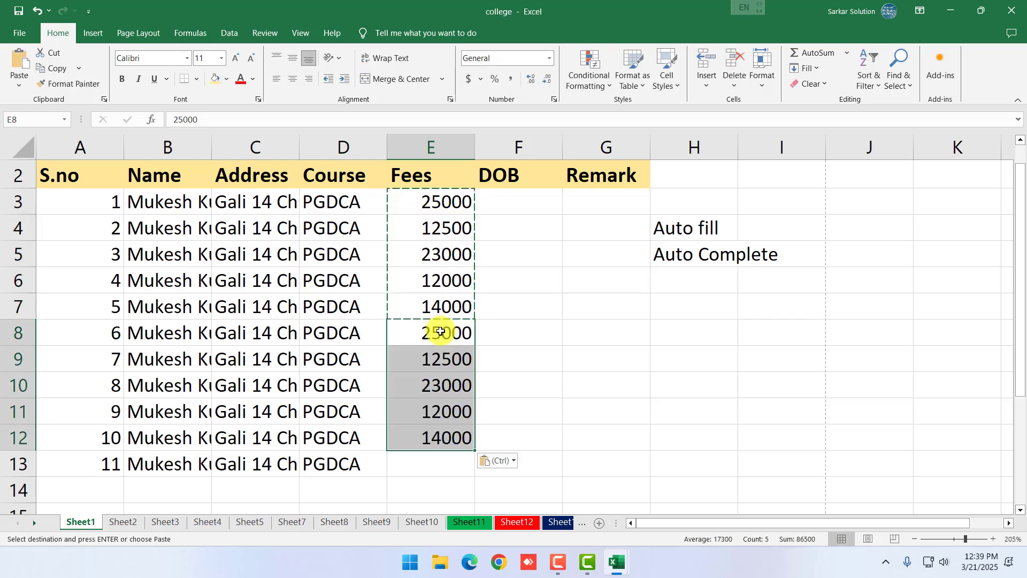
click(427, 472)
text(15000)
key(Return)
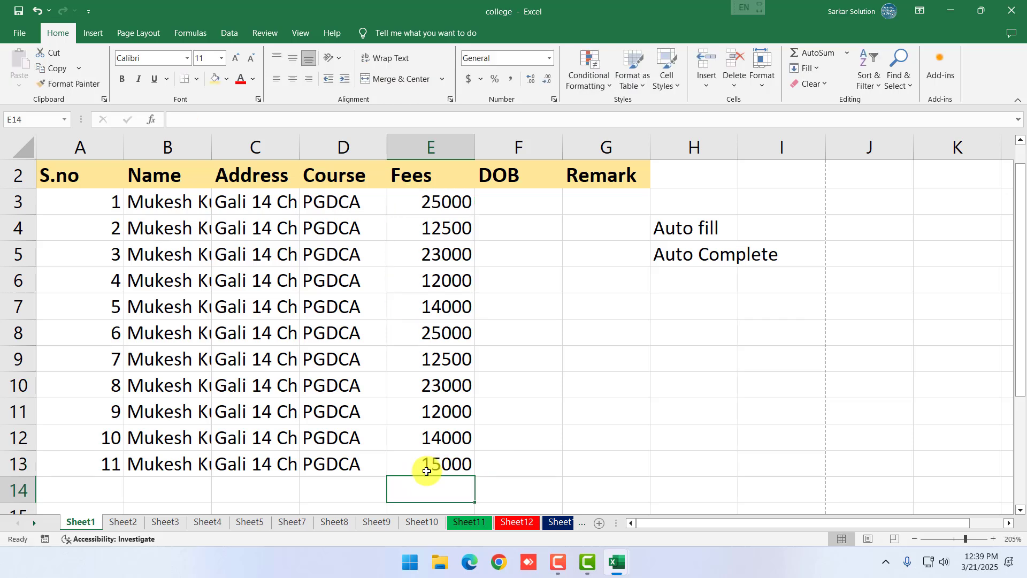
click(524, 202)
click(527, 332)
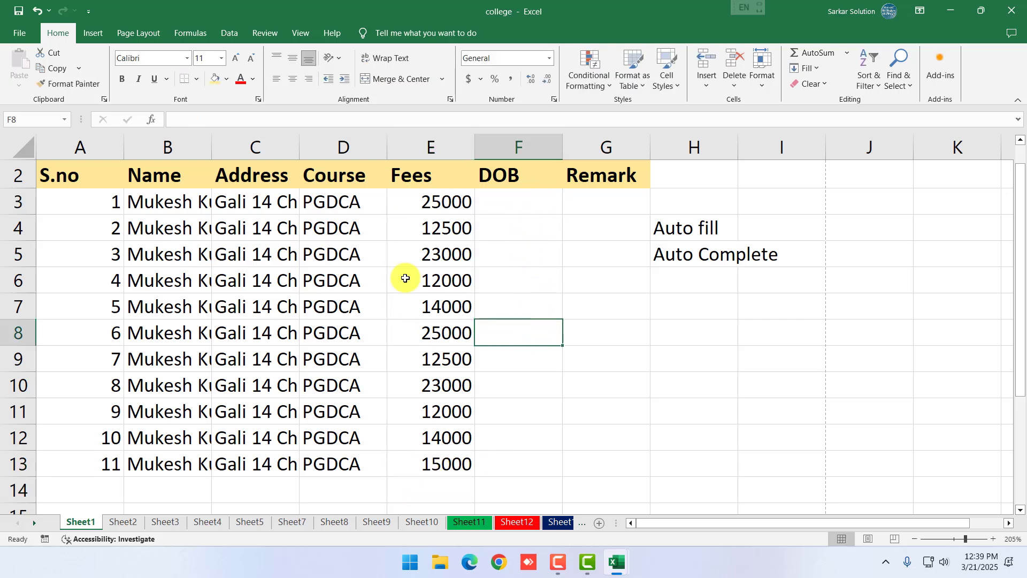
click(204, 201)
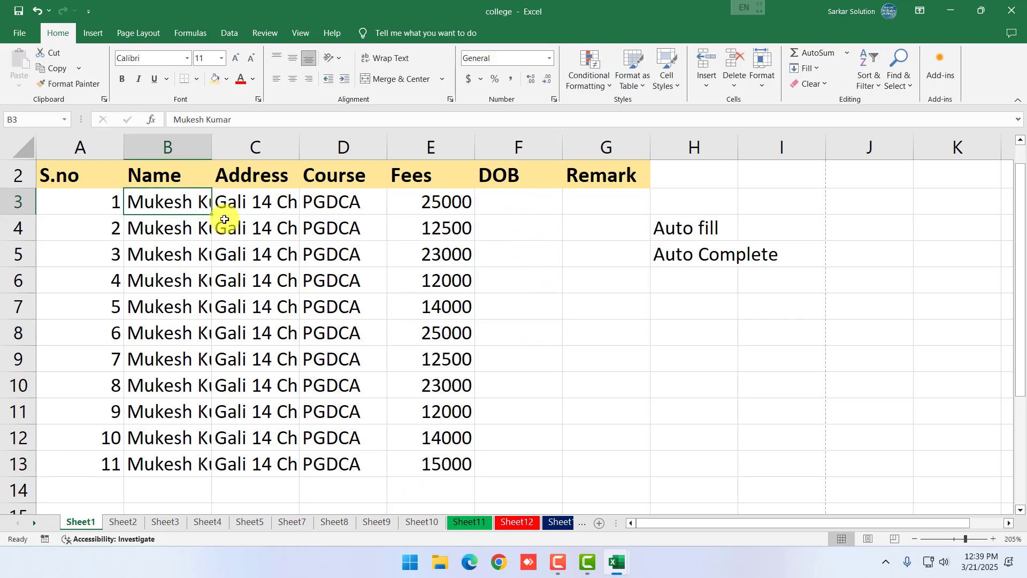
click(265, 250)
click(236, 219)
click(172, 201)
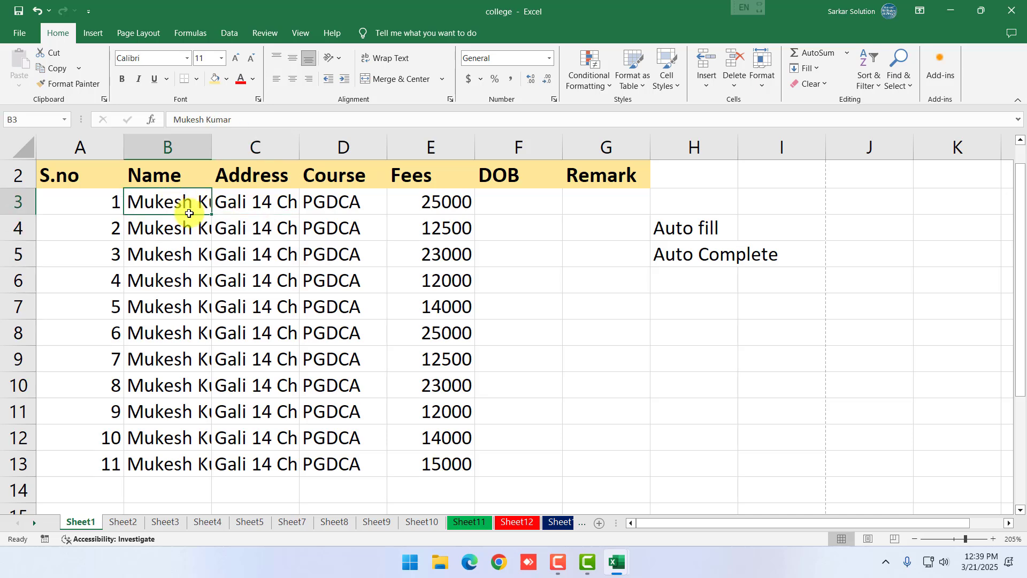
click(580, 302)
scroll(631, 321, up, 1)
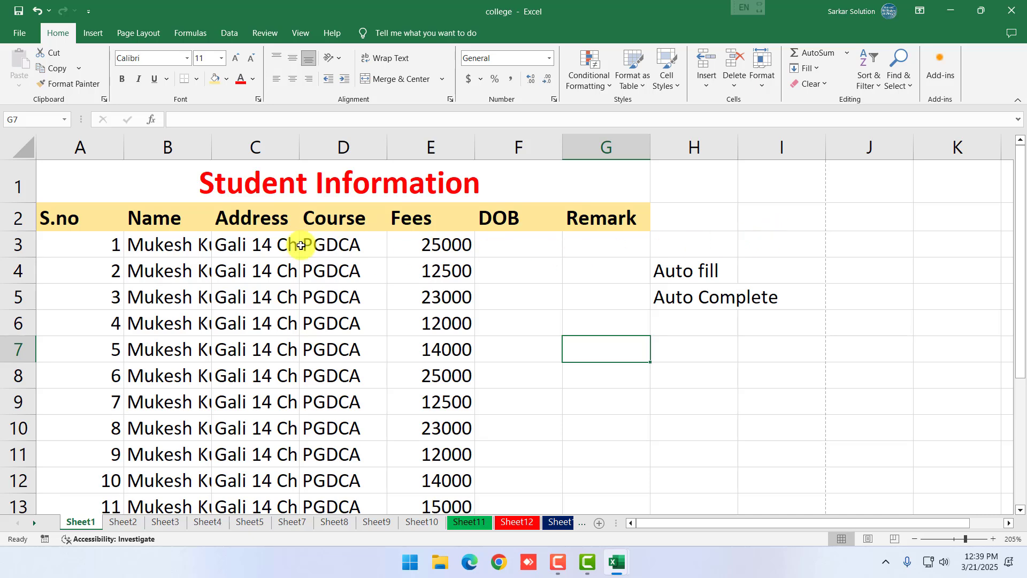
drag(211, 149, 264, 159)
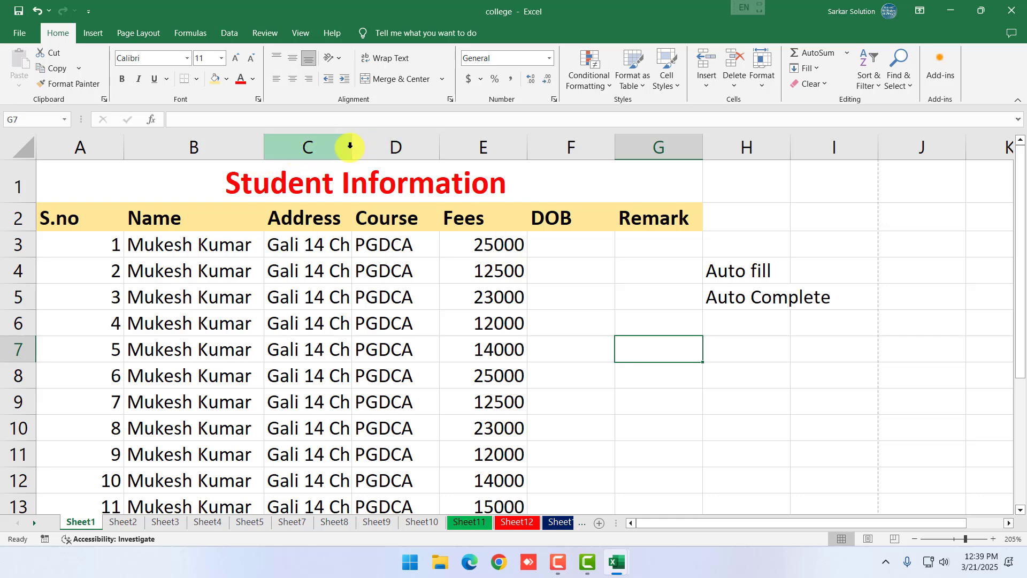
drag(351, 146, 439, 155)
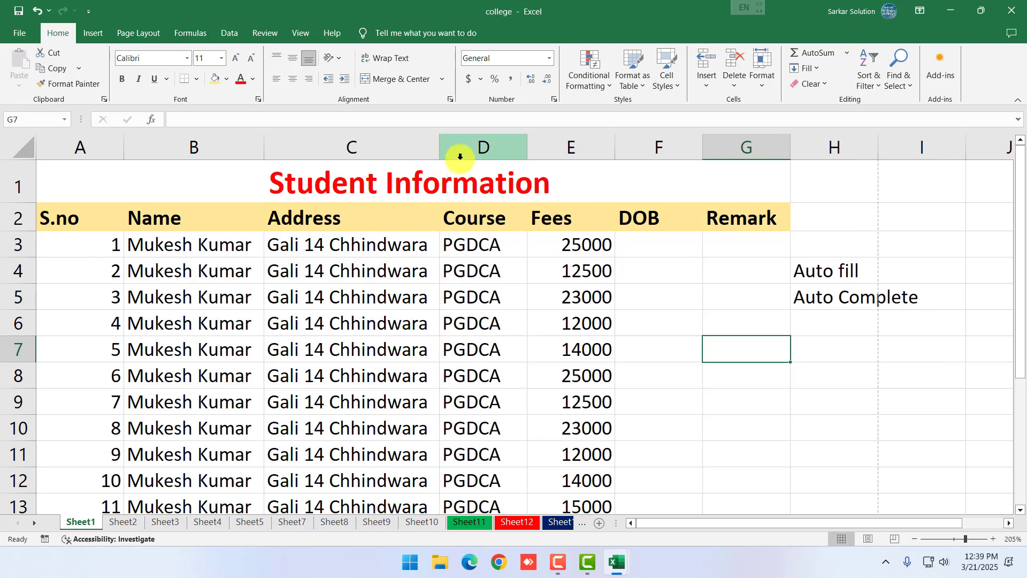
click(662, 246)
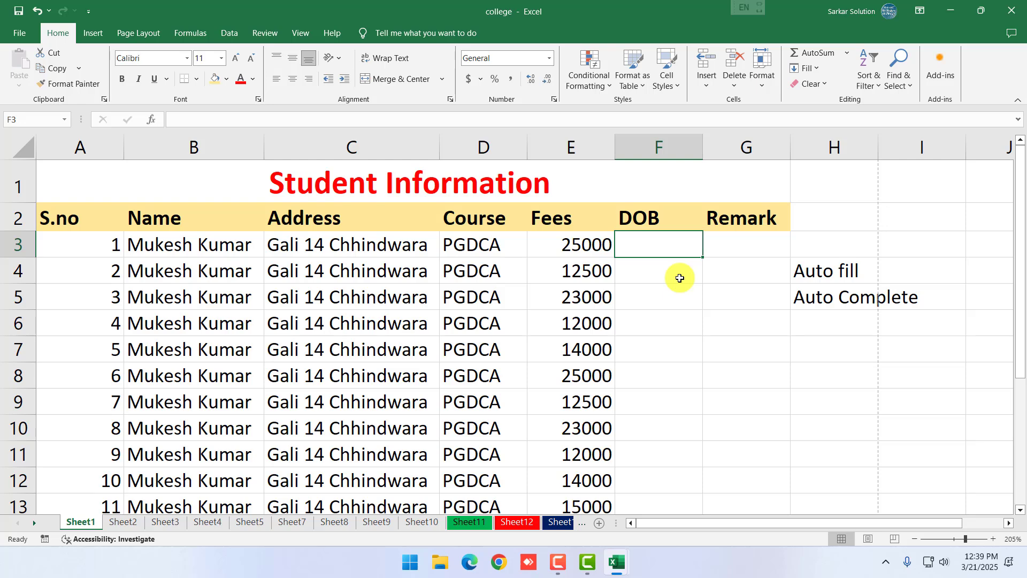
Enter 25 Feb in F3 and check the full date it stores
text(25 feb)
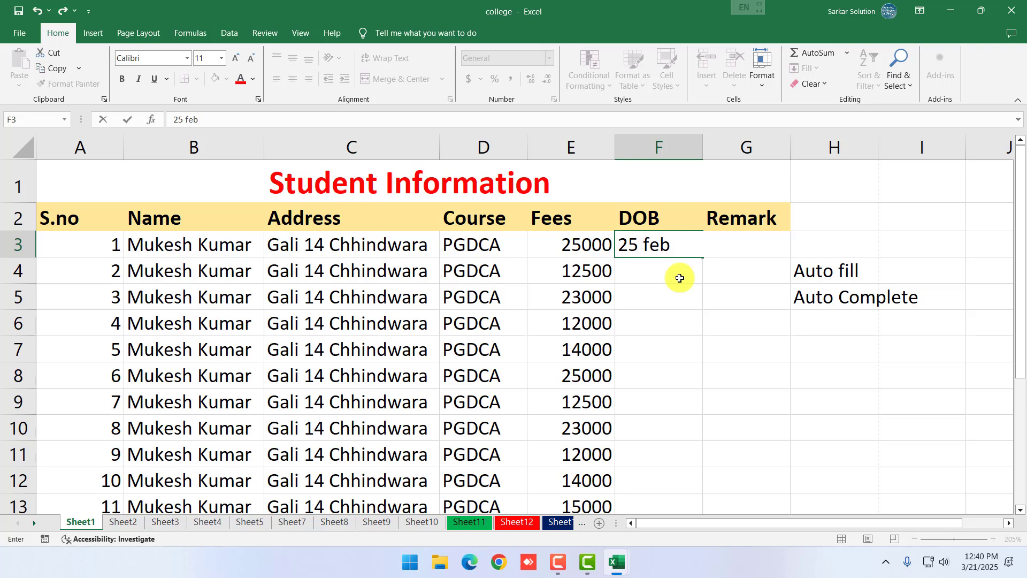
key(Return)
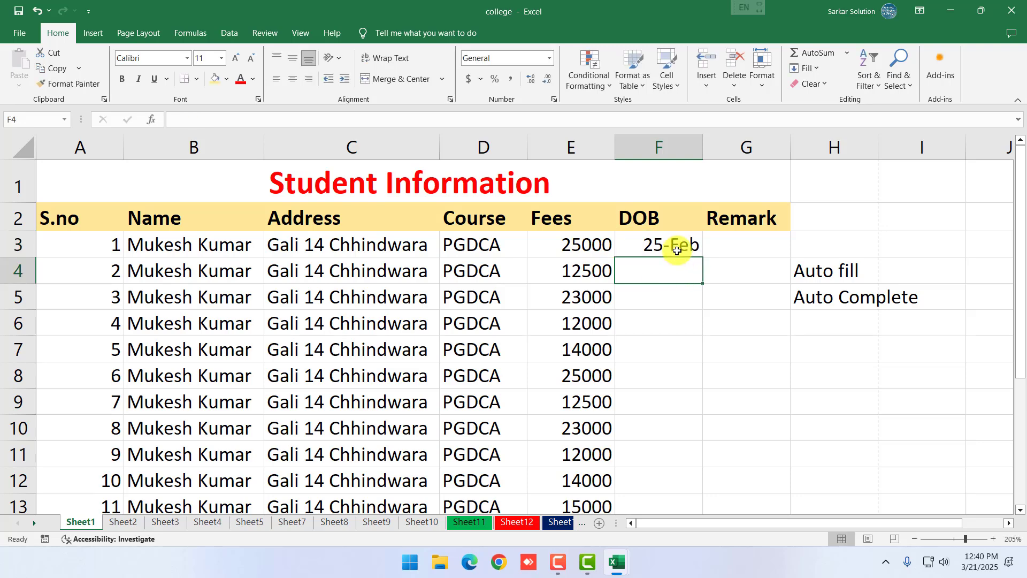
click(676, 244)
click(219, 120)
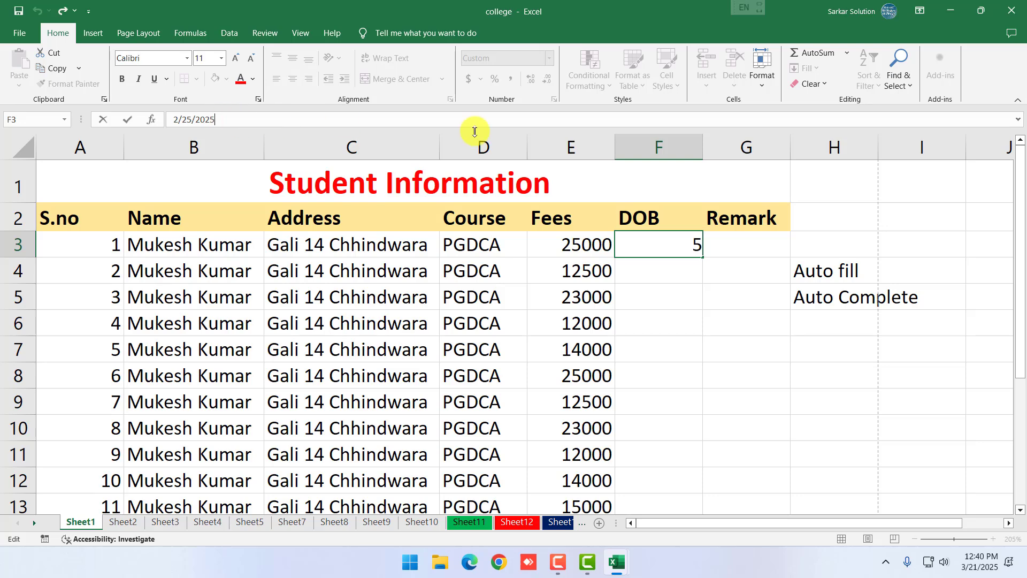
click(698, 296)
click(689, 252)
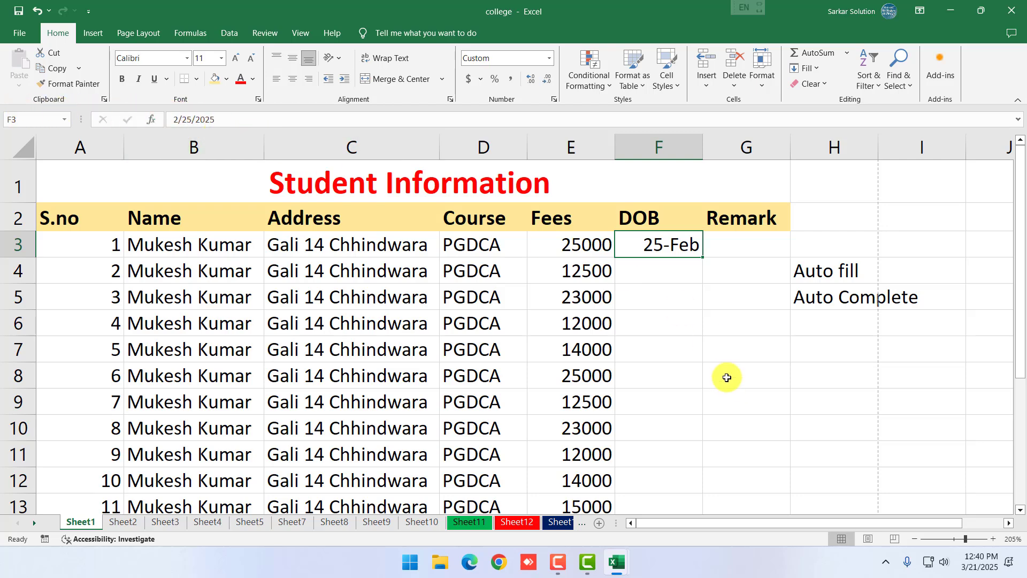
click(633, 326)
click(656, 259)
click(657, 243)
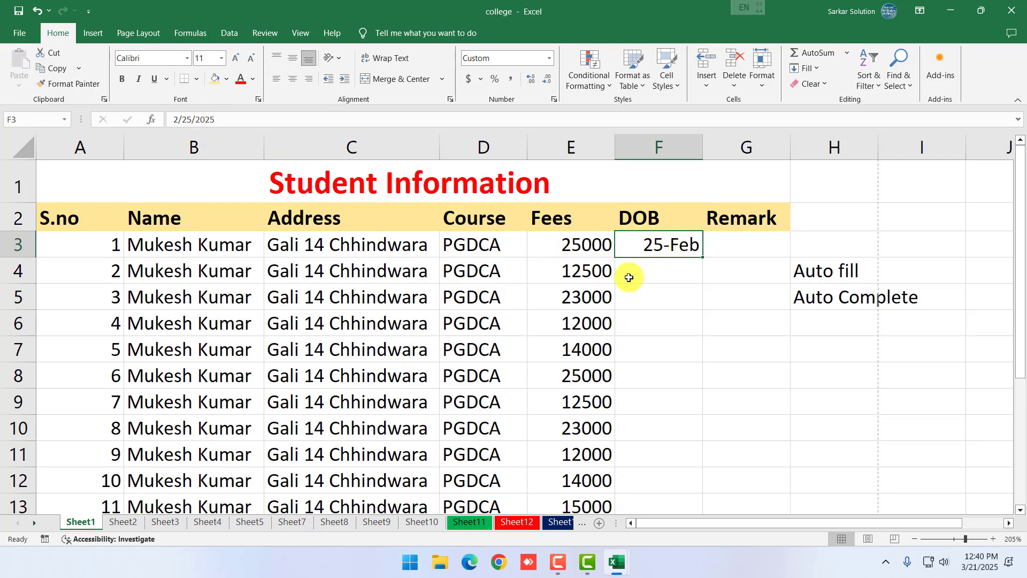
click(686, 267)
click(678, 244)
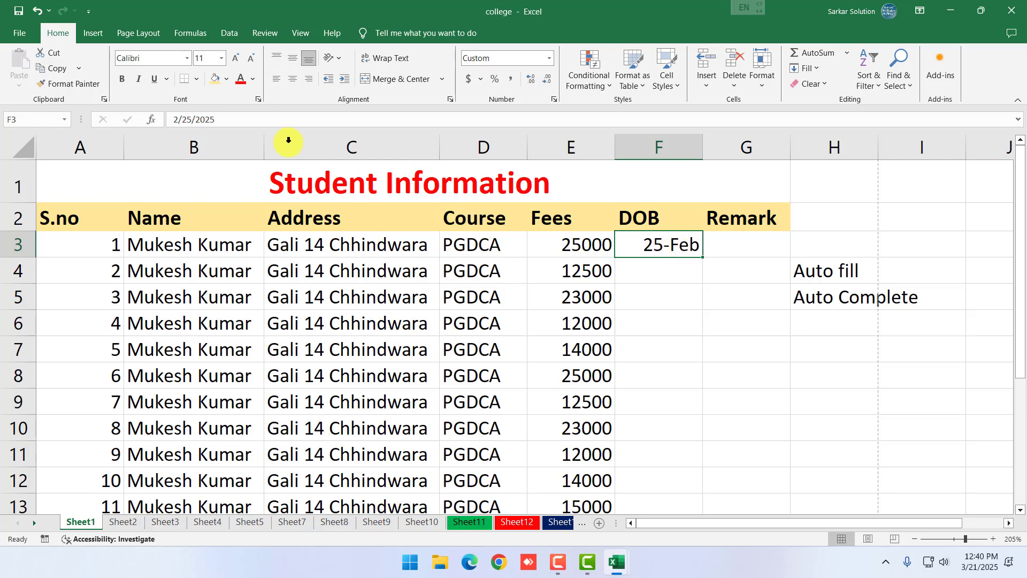
Correct the year of the F3 date from 2025 to 2002
click(249, 113)
key(BackSpace)
key(BackSpace)
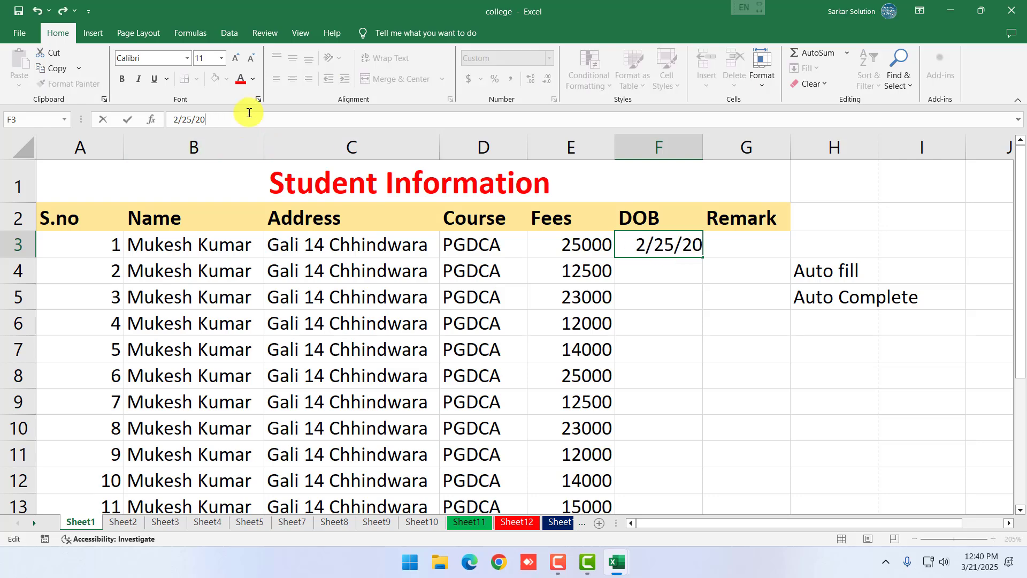
text(02)
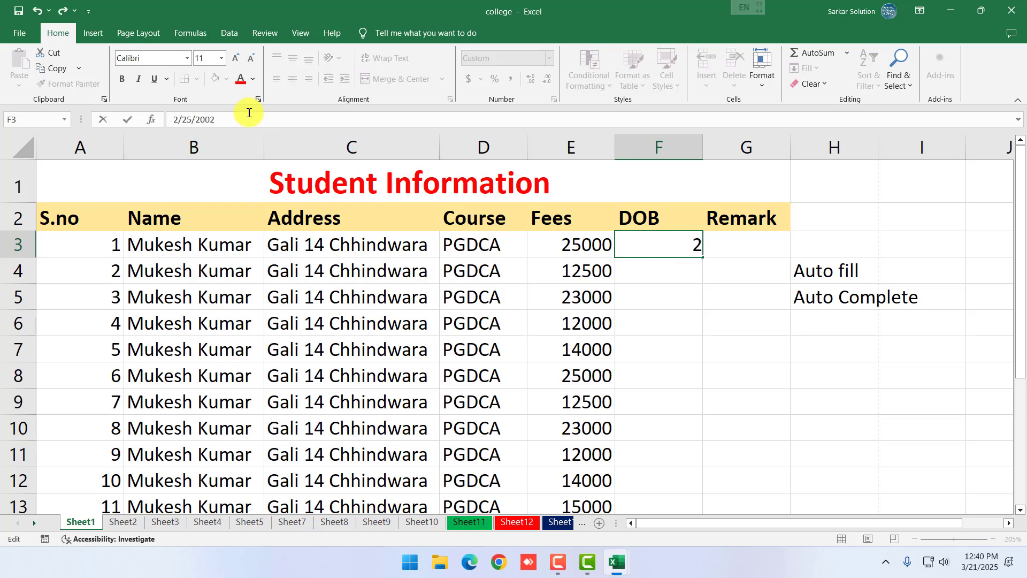
key(Return)
click(677, 246)
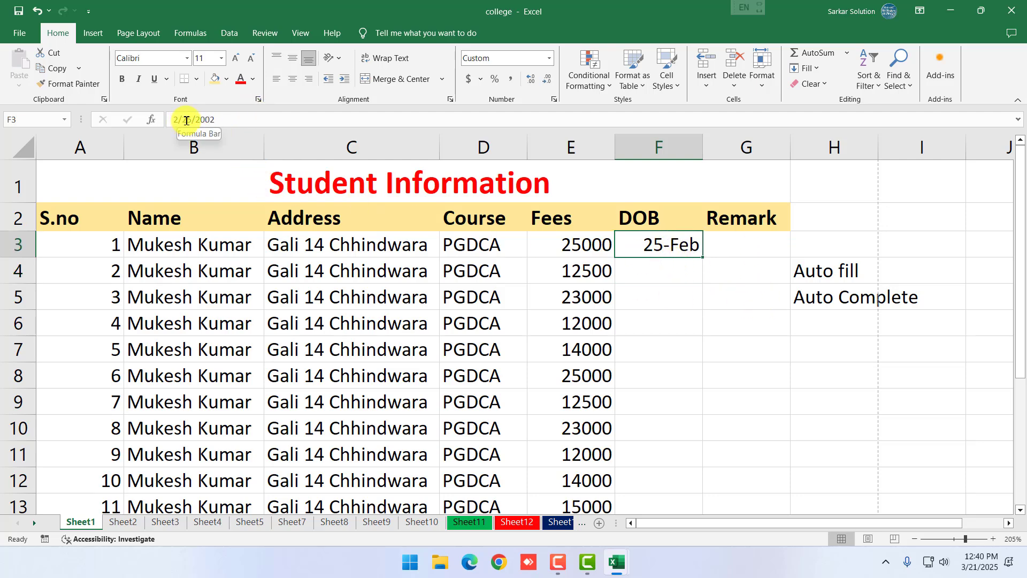
click(557, 322)
click(687, 242)
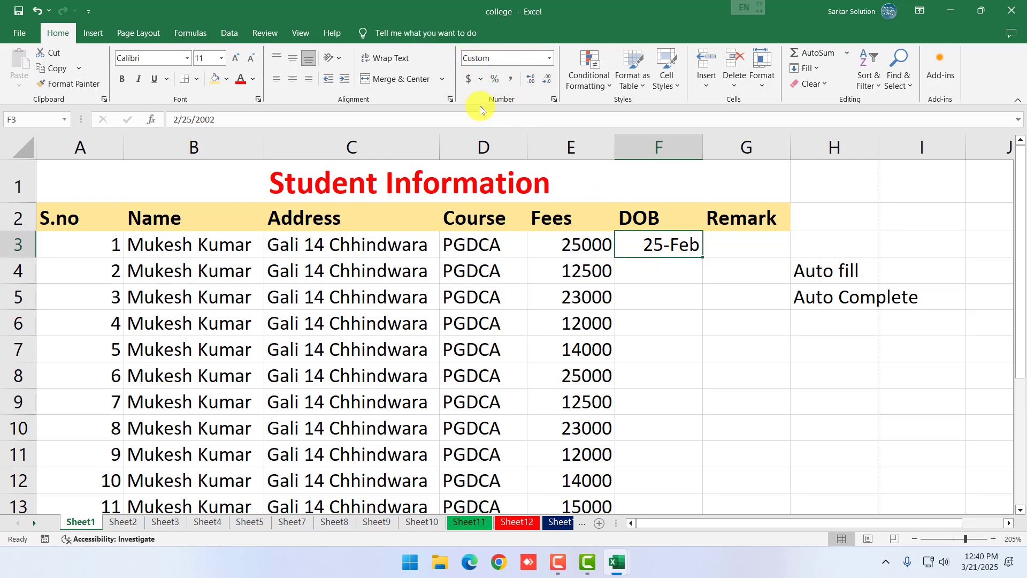
Apply the Short Date number format to F3 so it shows 2/25/2002
click(549, 58)
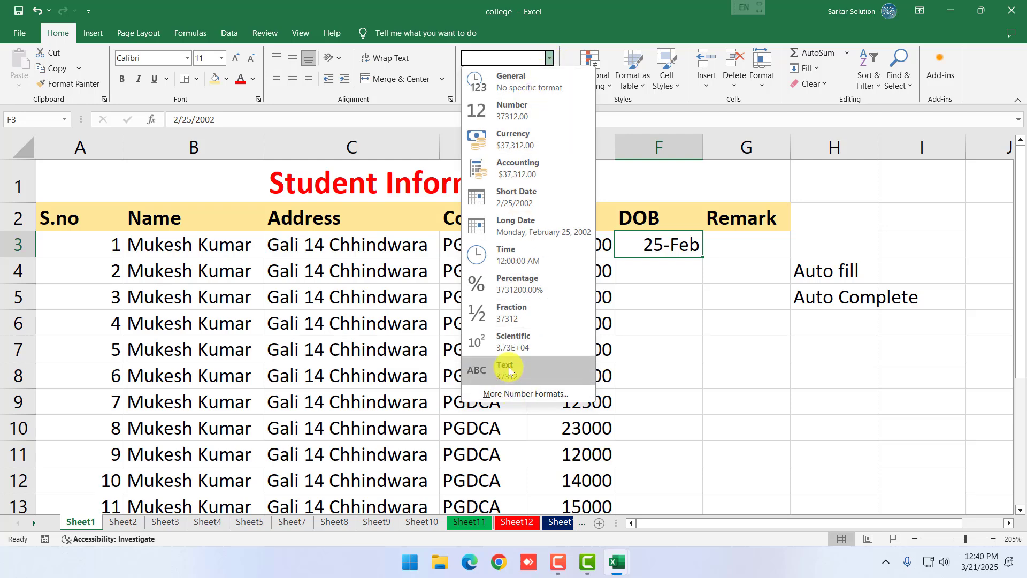
click(673, 360)
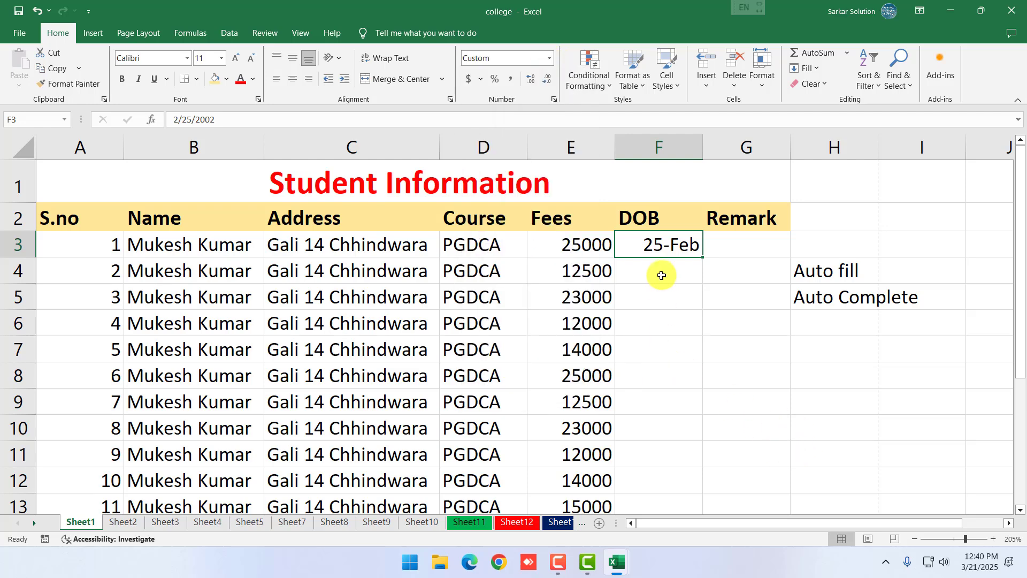
click(550, 58)
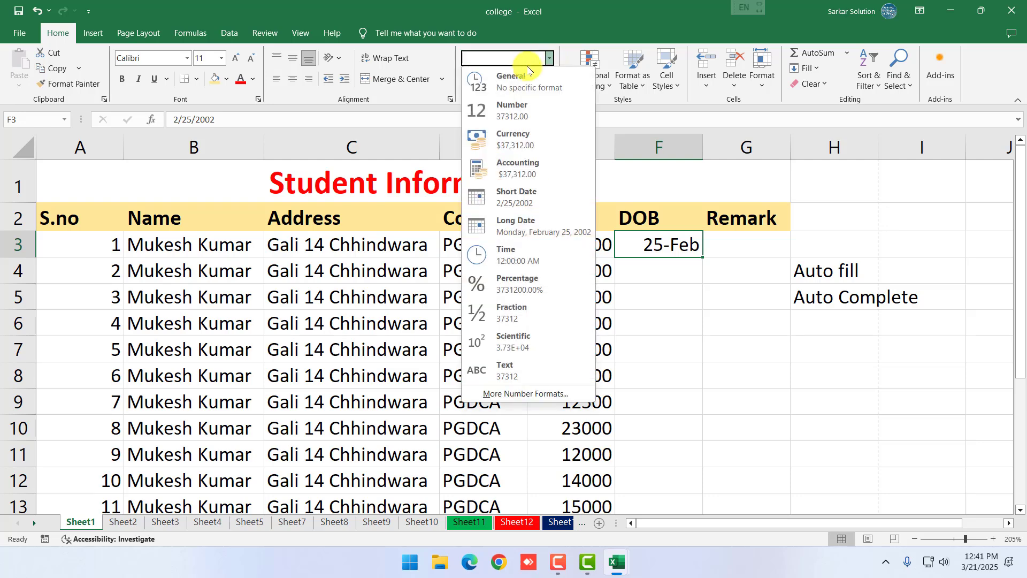
click(526, 199)
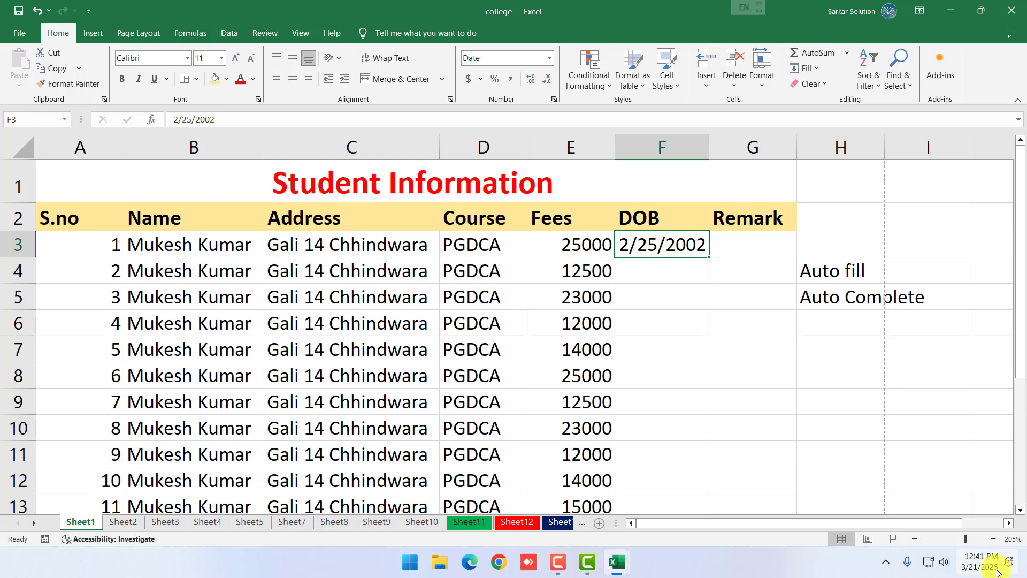
key(Return)
Autofill F3 down to F13 with consecutive dates ending at 3/7/2002
click(674, 244)
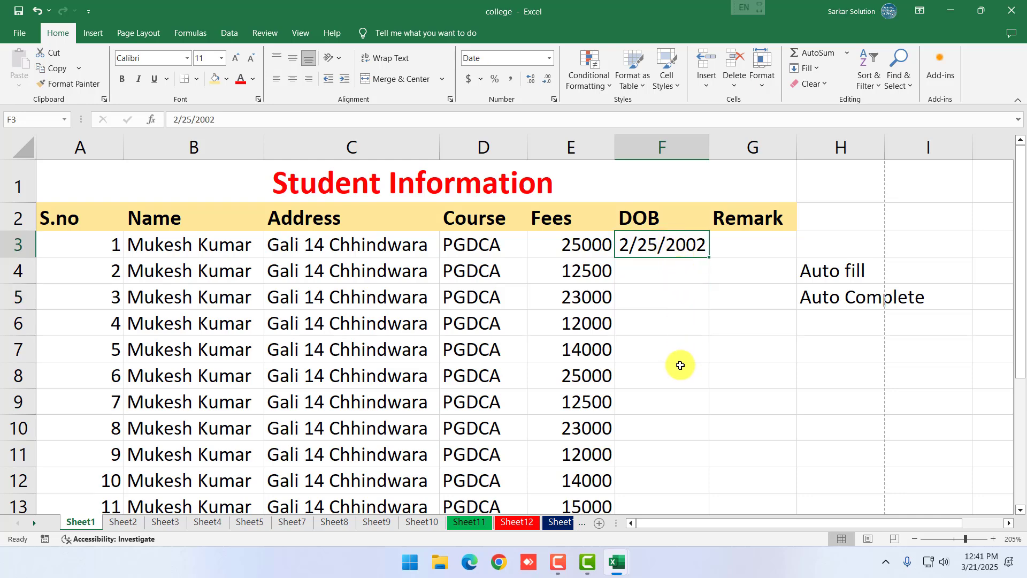
scroll(706, 274, down, 1)
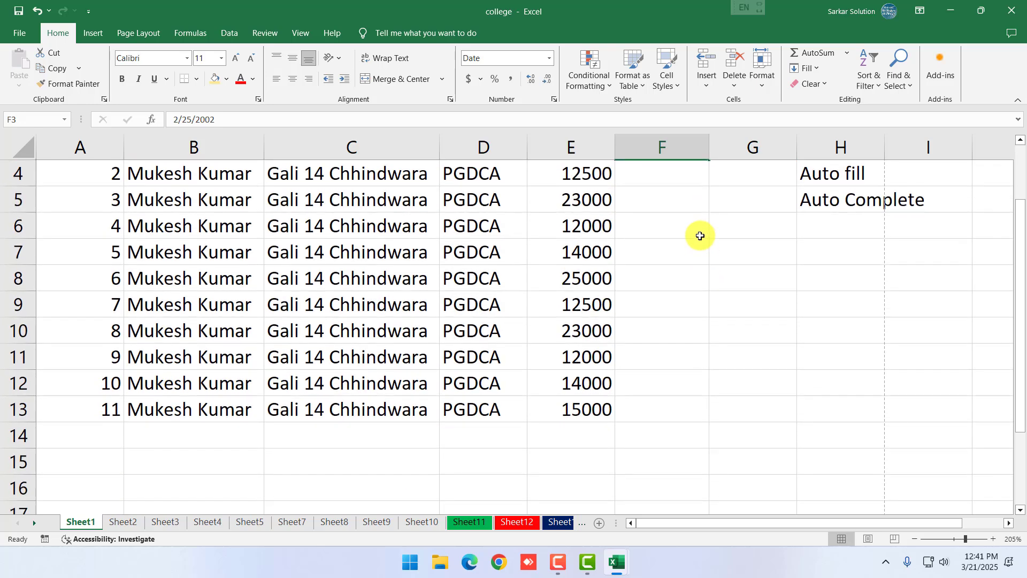
scroll(699, 234, up, 1)
drag(708, 256, 690, 473)
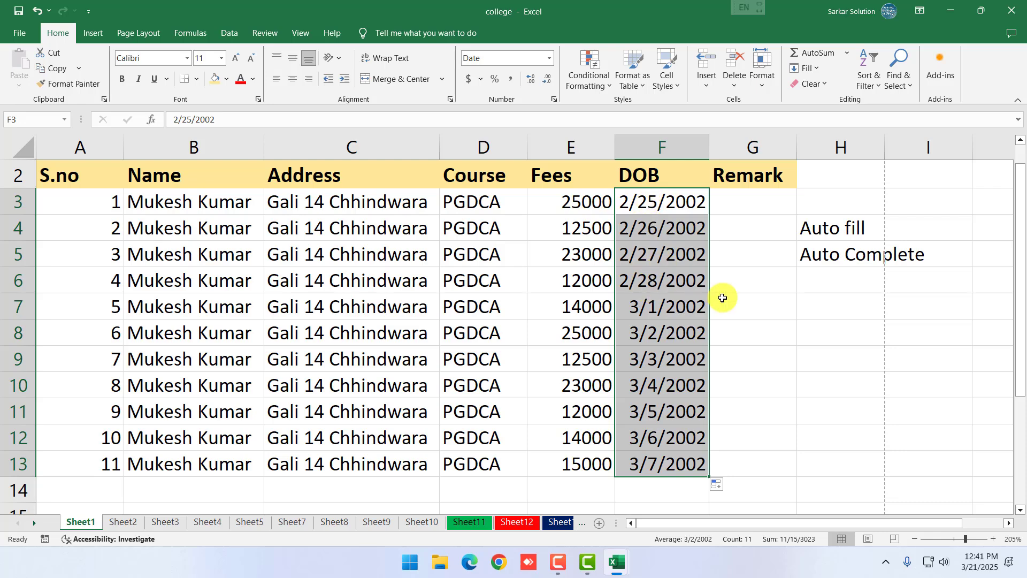
click(770, 310)
click(675, 231)
click(675, 309)
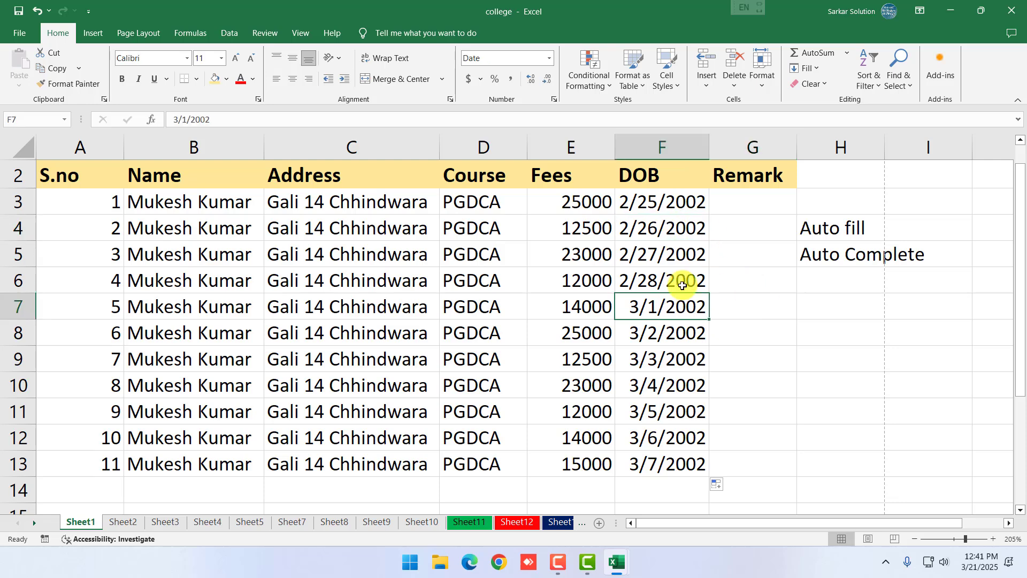
click(739, 205)
Widen the Address column C by dragging its right border
click(799, 274)
scroll(781, 278, up, 1)
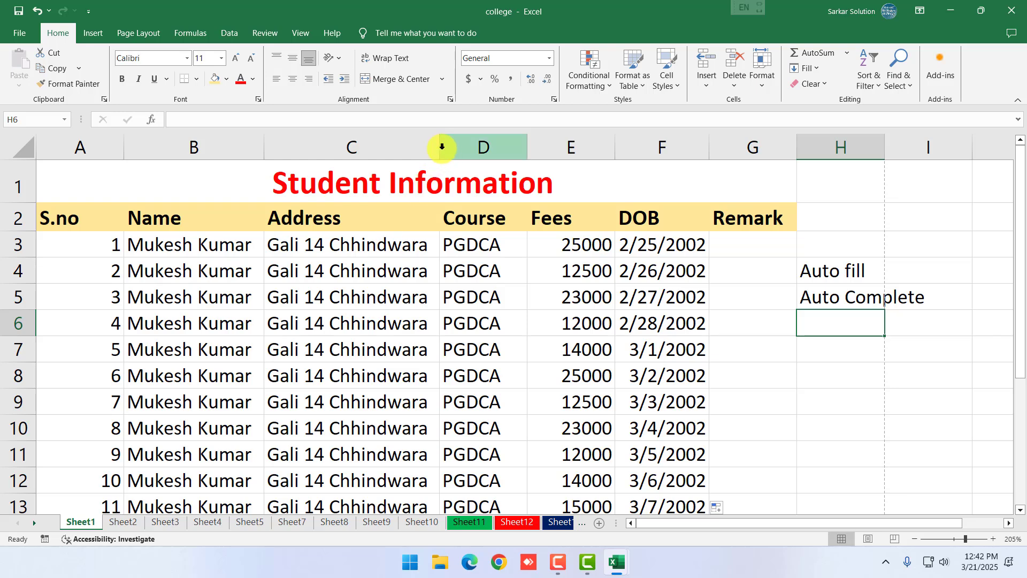
drag(440, 152, 476, 156)
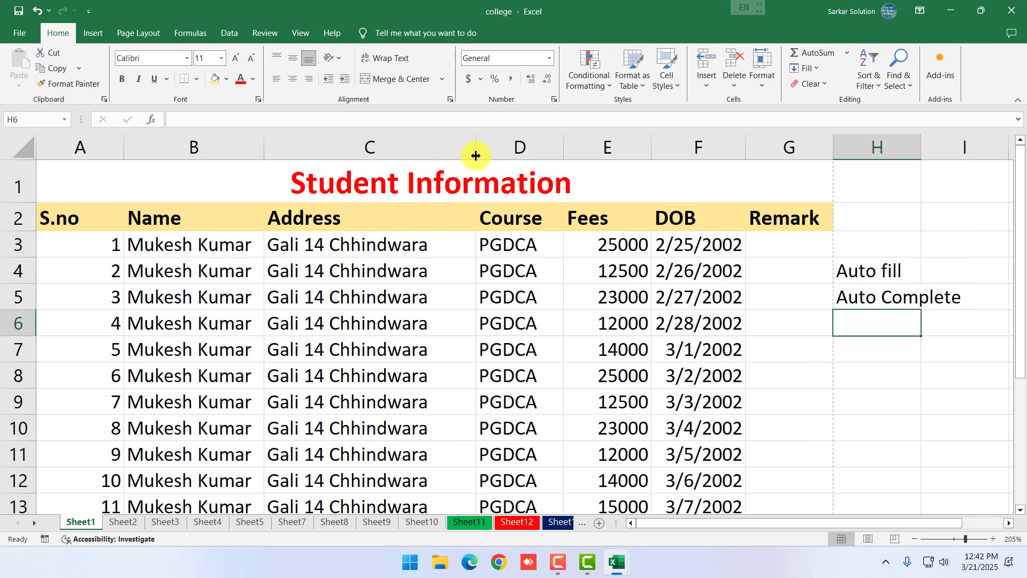
click(385, 298)
click(172, 239)
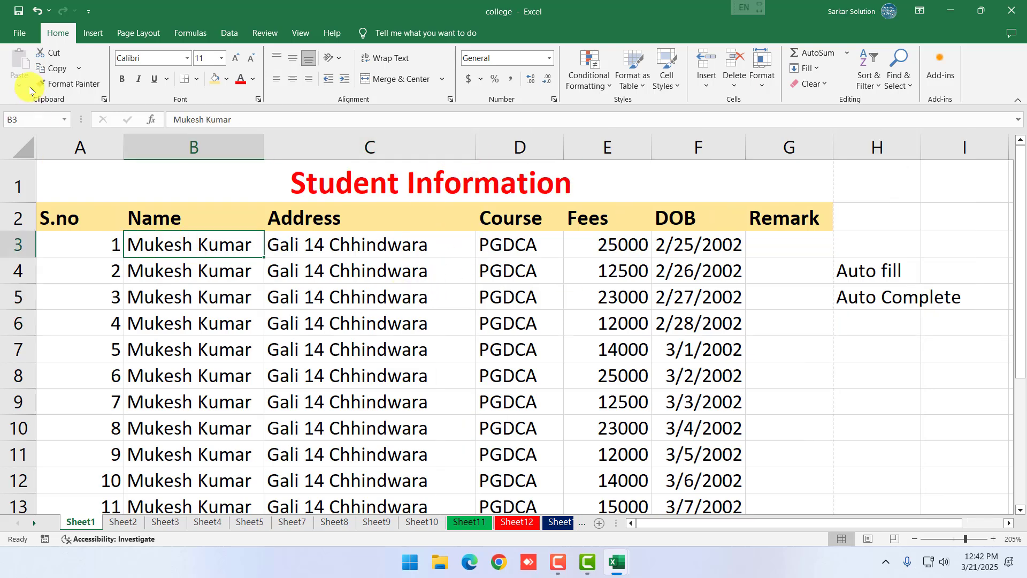
click(321, 323)
Select the table area A1:G50 to review the completed student rows
scroll(458, 321, down, 3)
scroll(452, 328, up, 3)
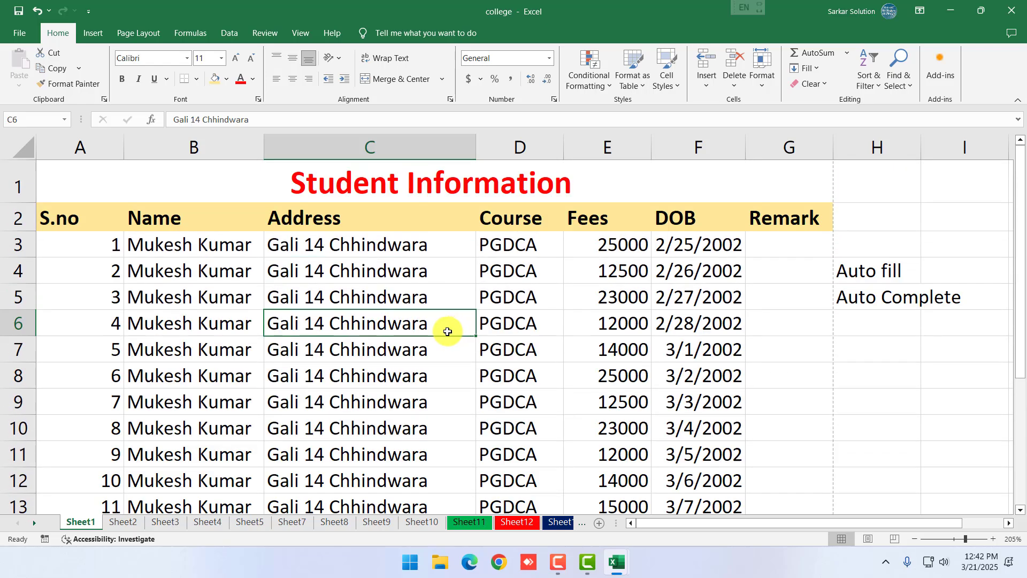
scroll(448, 331, down, 7)
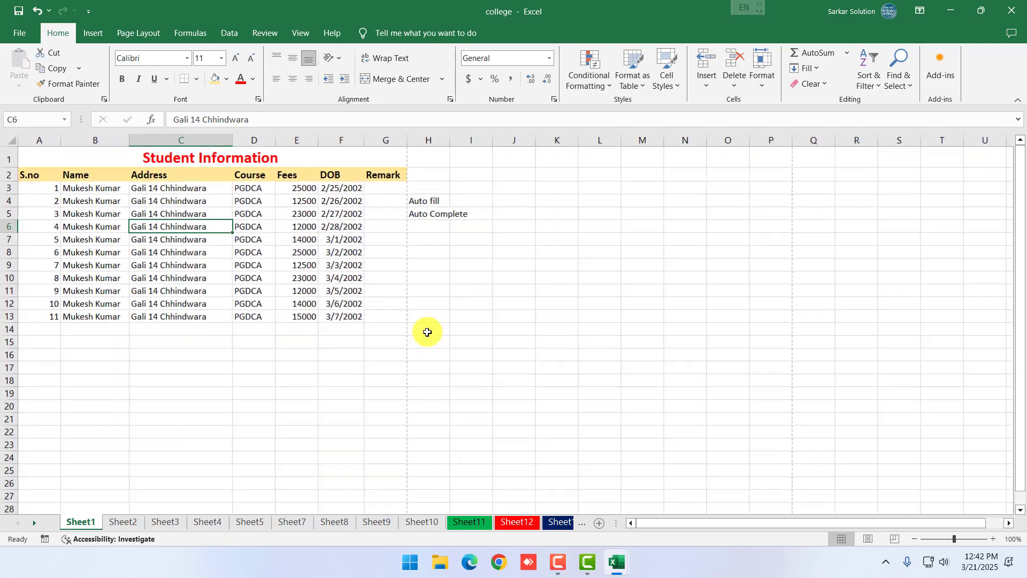
scroll(362, 360, down, 6)
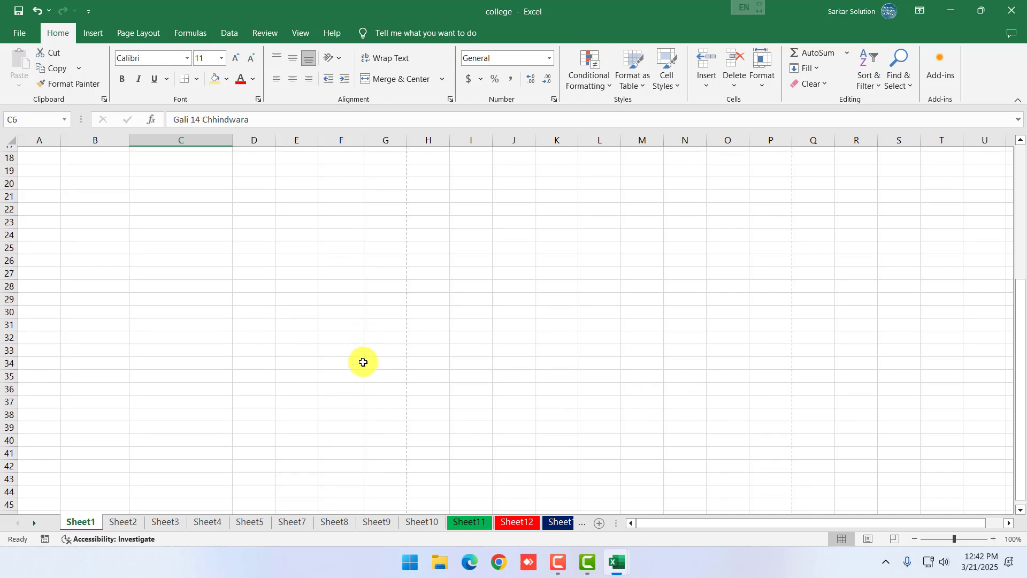
scroll(363, 362, down, 1)
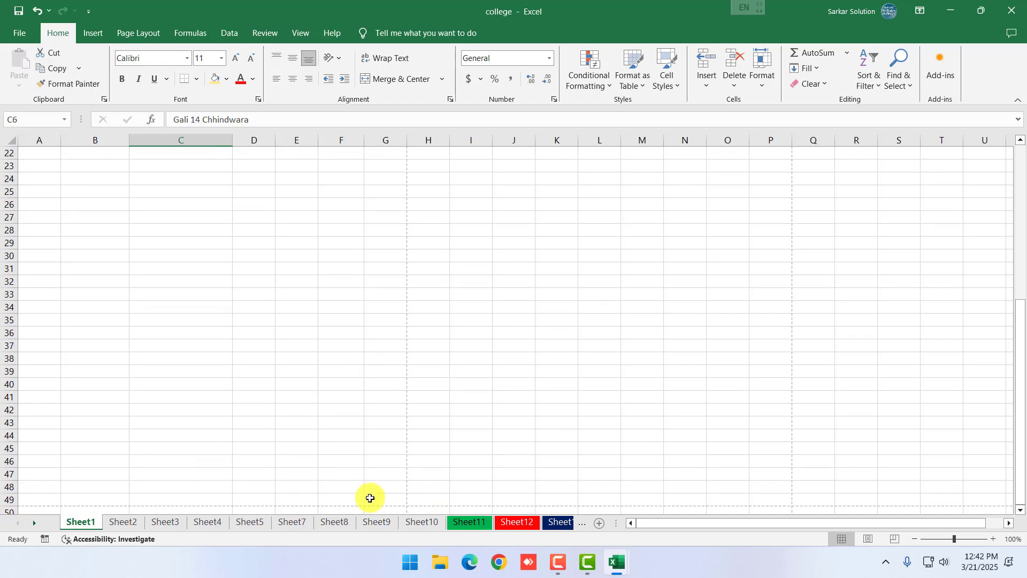
scroll(156, 445, up, 4)
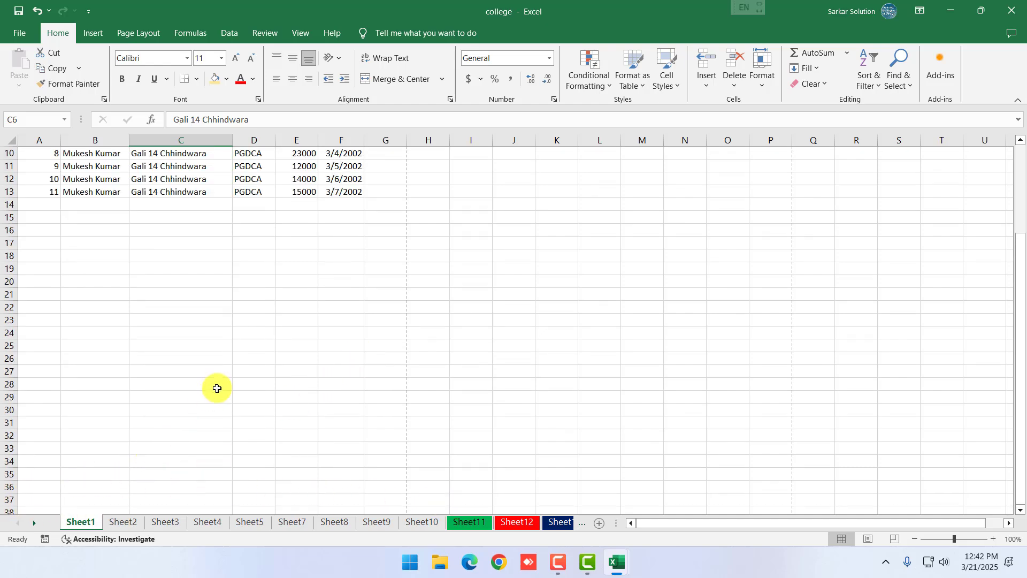
scroll(217, 389, down, 3)
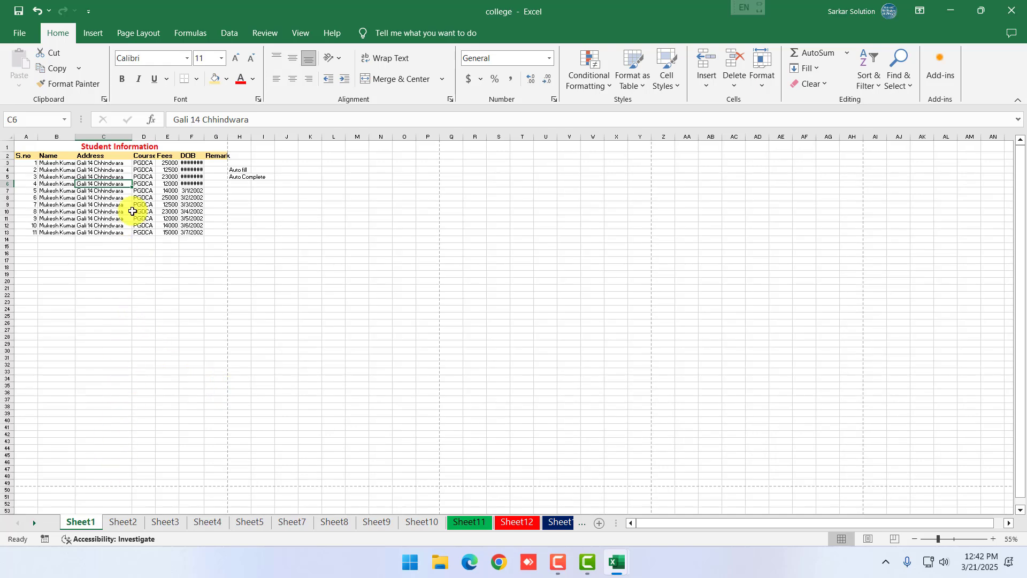
drag(30, 146, 214, 482)
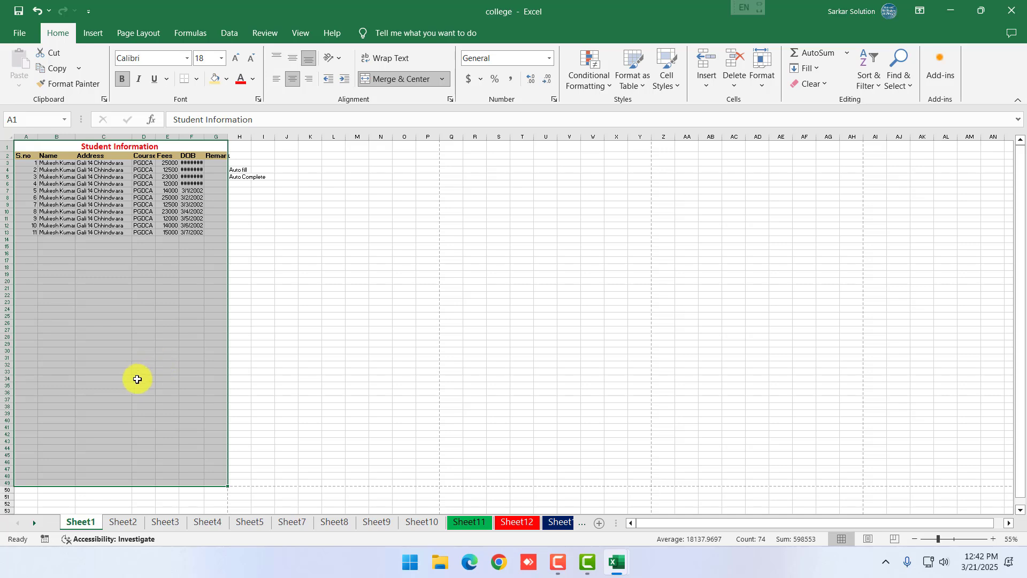
click(117, 350)
scroll(33, 200, up, 3)
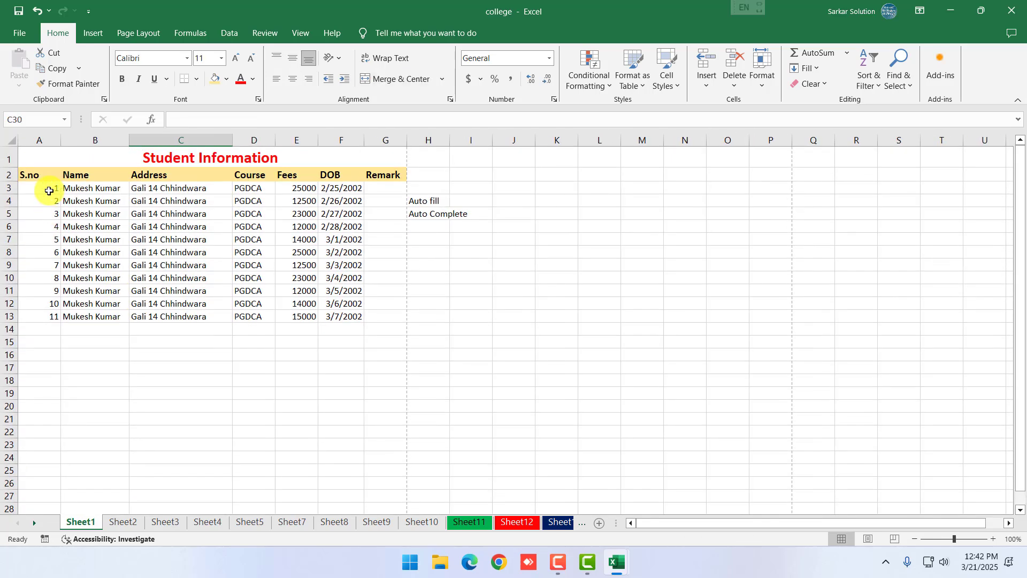
Fill row 13 down to row 49, continuing serials, fees and dates through 4/12/2002
drag(49, 191, 343, 318)
click(58, 316)
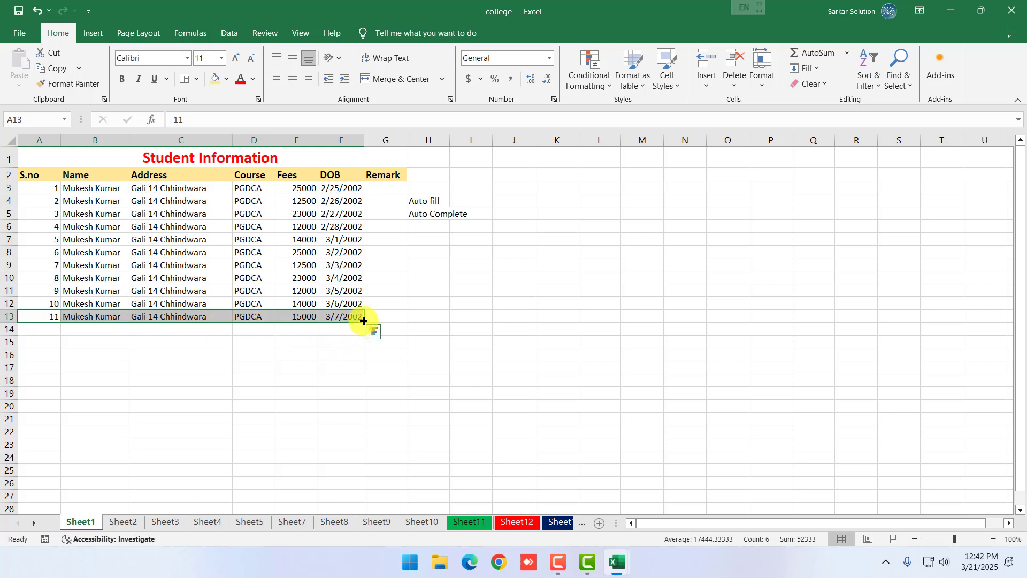
drag(364, 321, 346, 454)
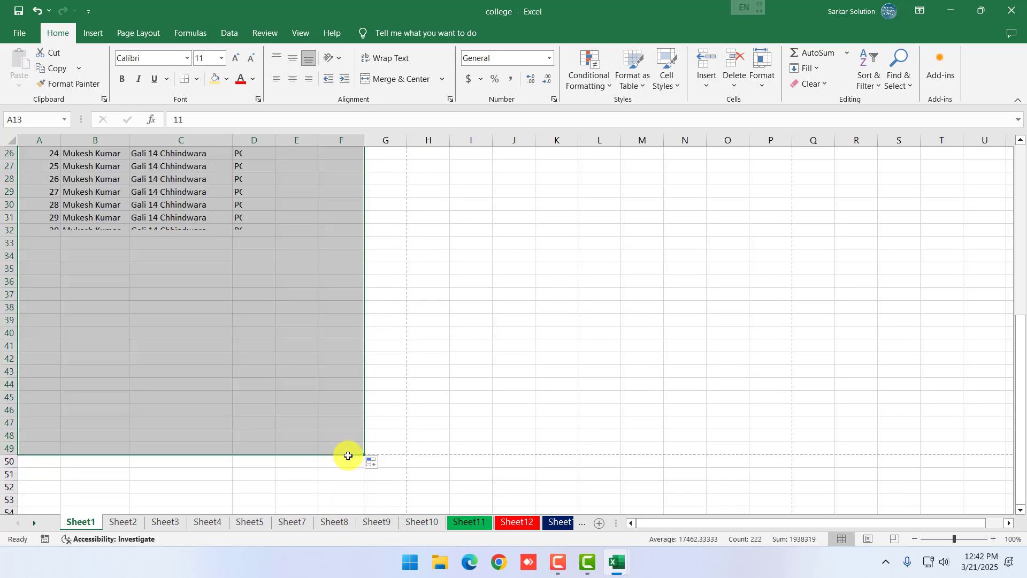
click(457, 455)
scroll(396, 459, up, 8)
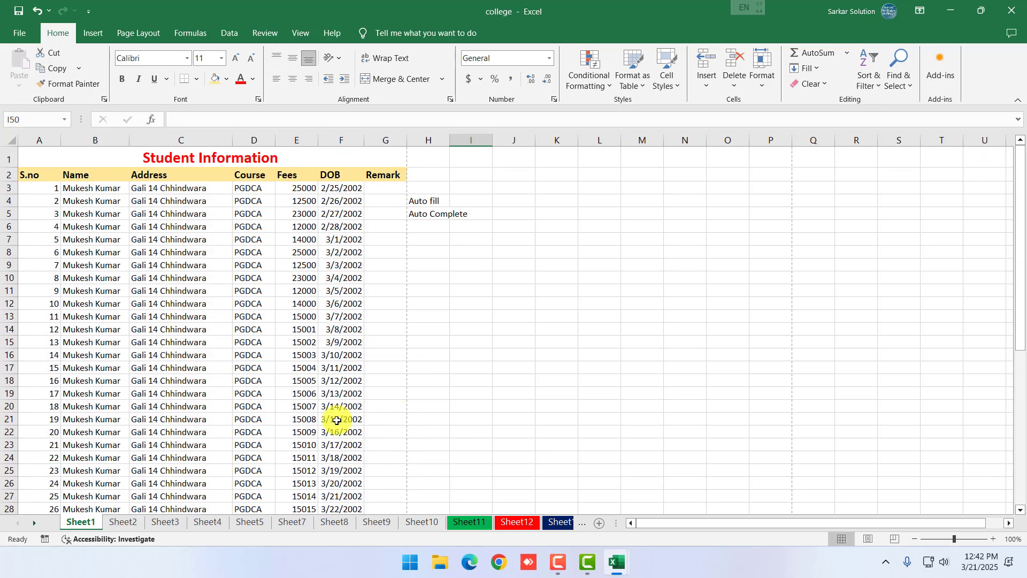
scroll(177, 398, down, 2)
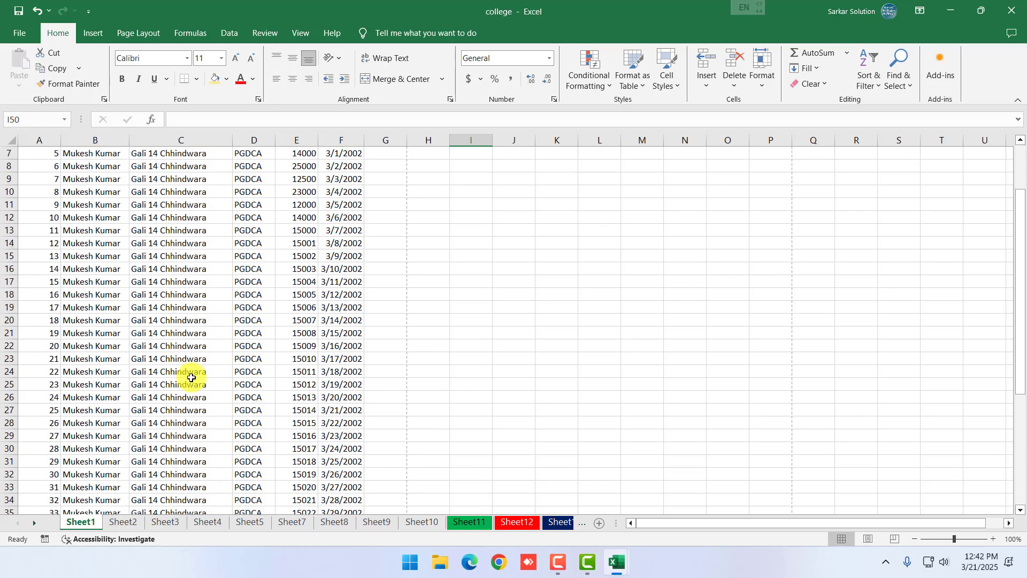
scroll(257, 387, up, 2)
click(353, 367)
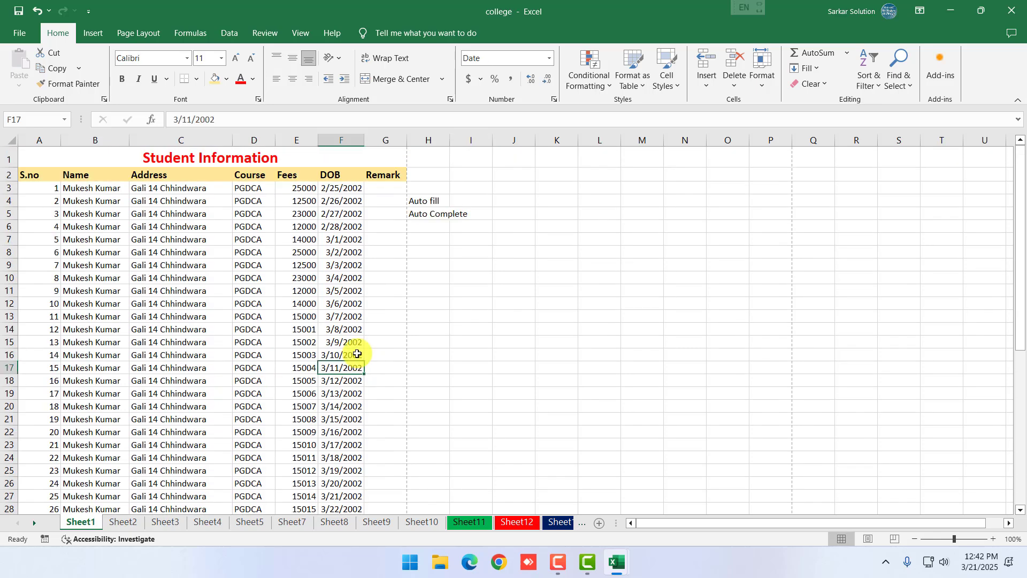
View the two-page print preview at actual size, then return to Sheet1
click(19, 33)
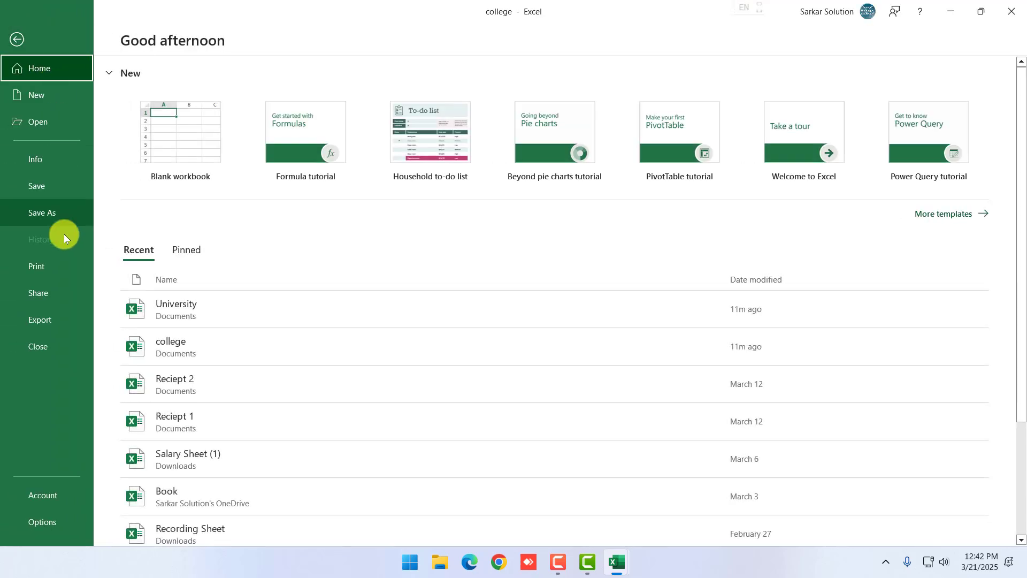
click(44, 271)
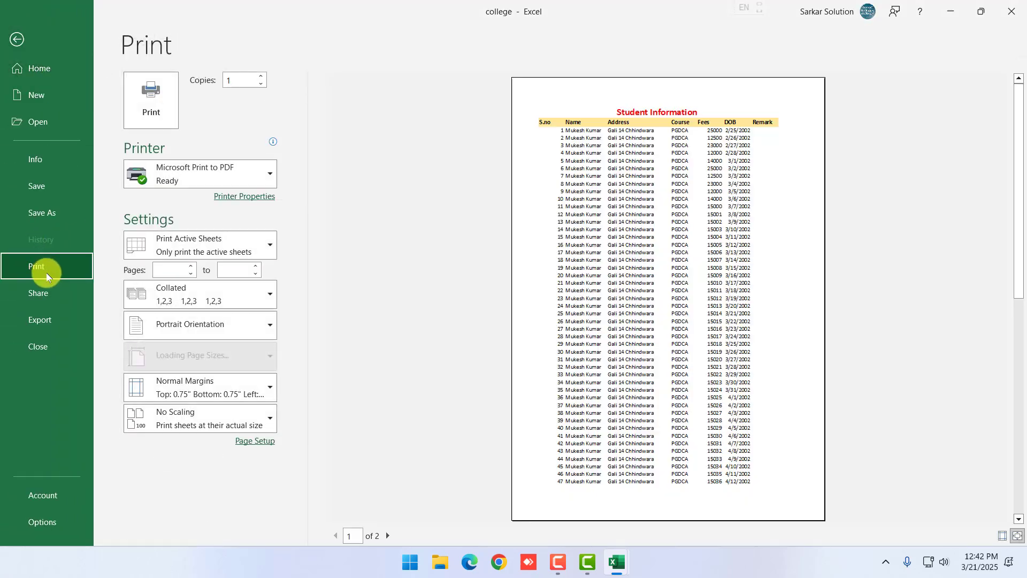
click(693, 333)
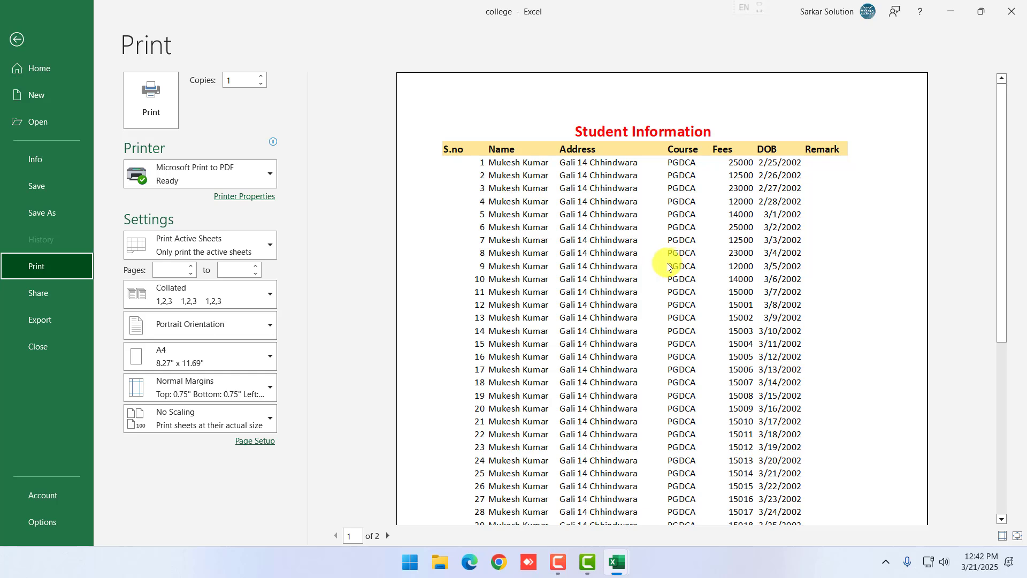
key(Escape)
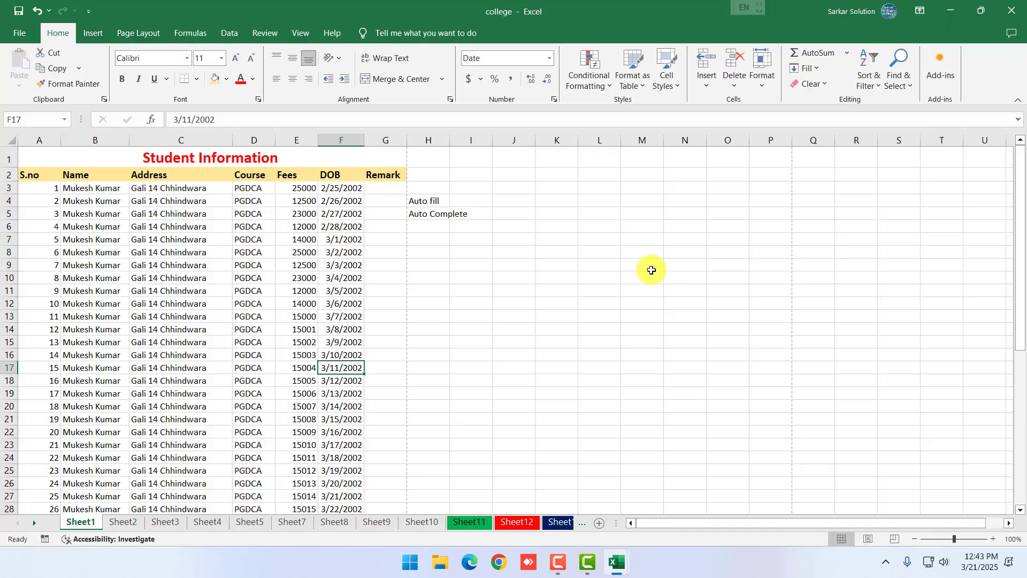
Select the table range from the S.no header A2 down to G49
drag(35, 176, 371, 489)
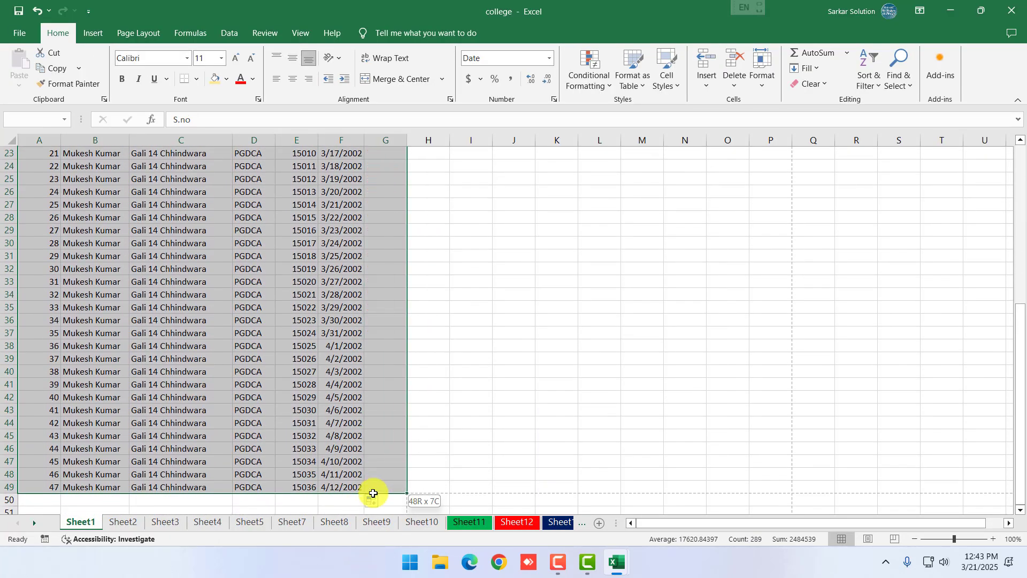
scroll(351, 385, up, 7)
click(269, 303)
ctrl+scroll(104, 230, up, 7)
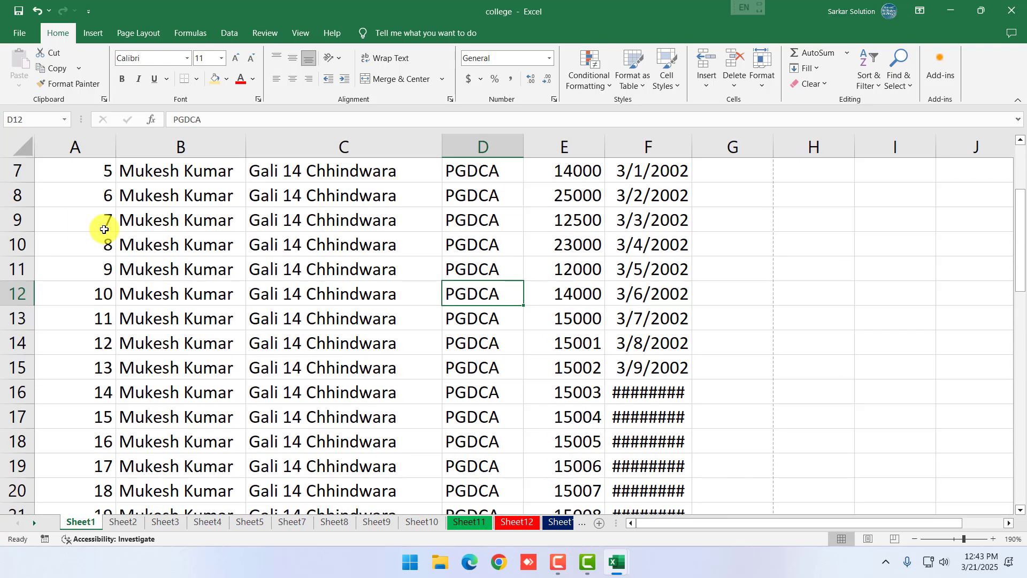
click(75, 220)
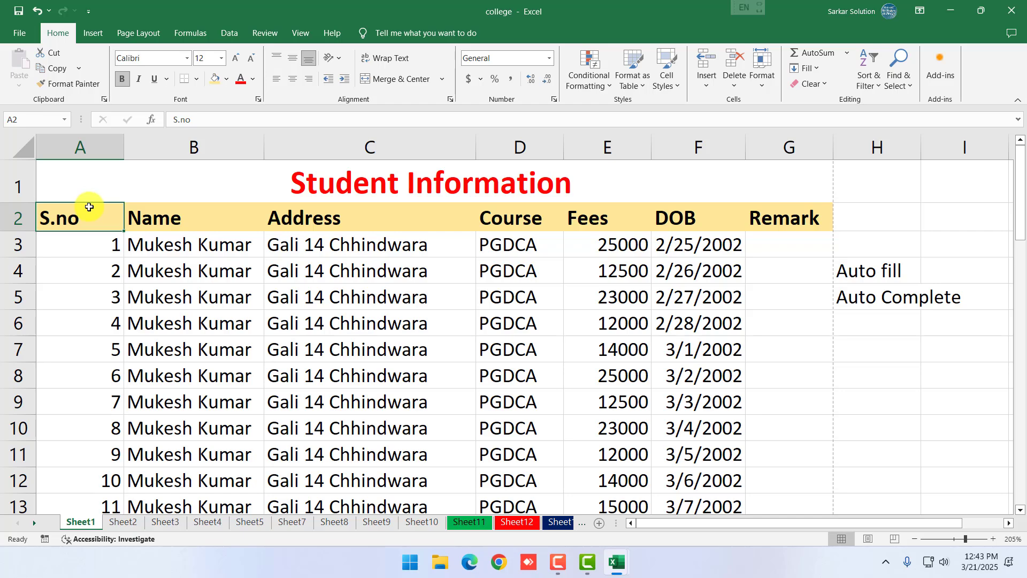
drag(87, 217, 779, 465)
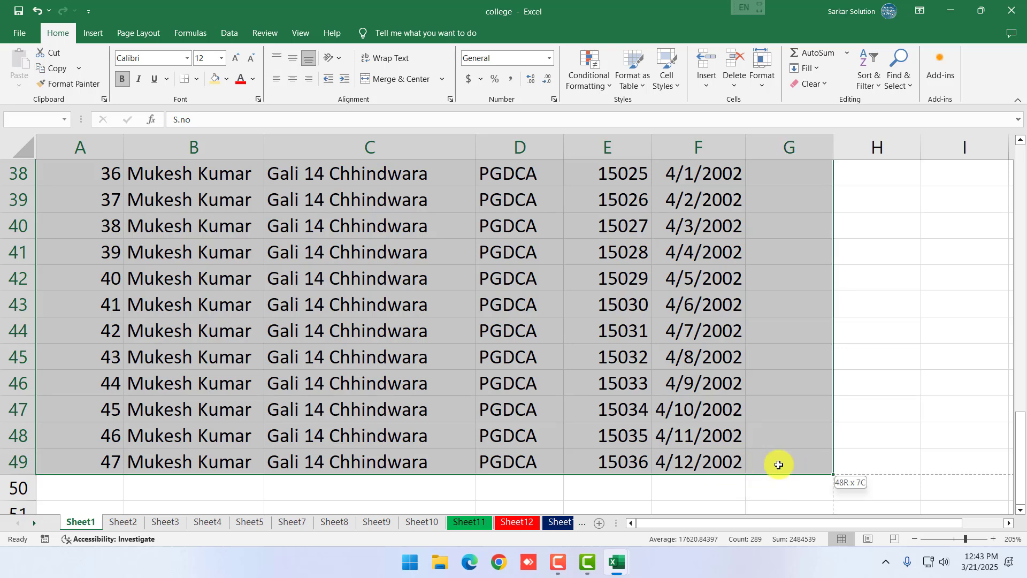
scroll(554, 394, up, 12)
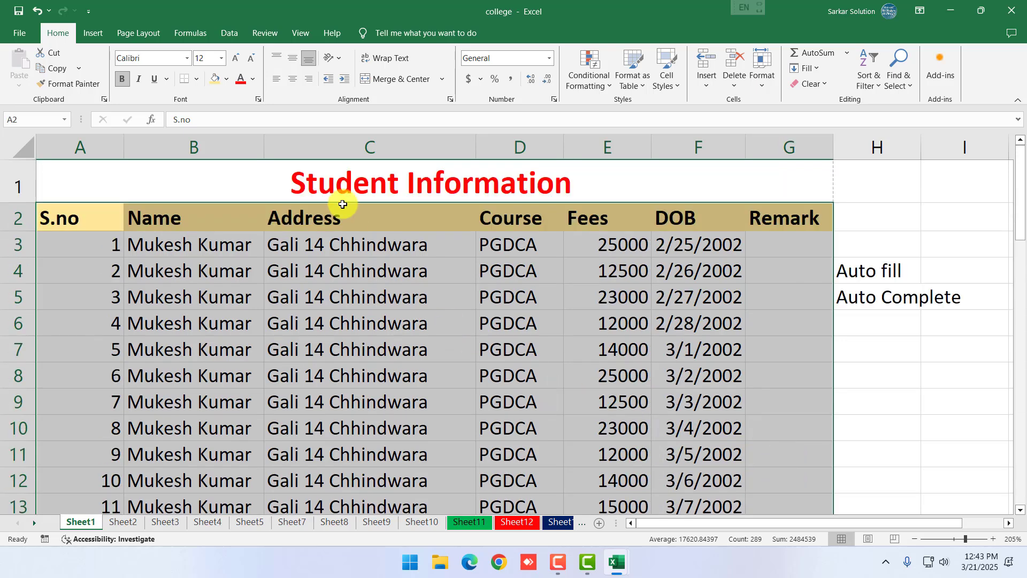
Apply All Borders to the selected table and check the grid
click(197, 78)
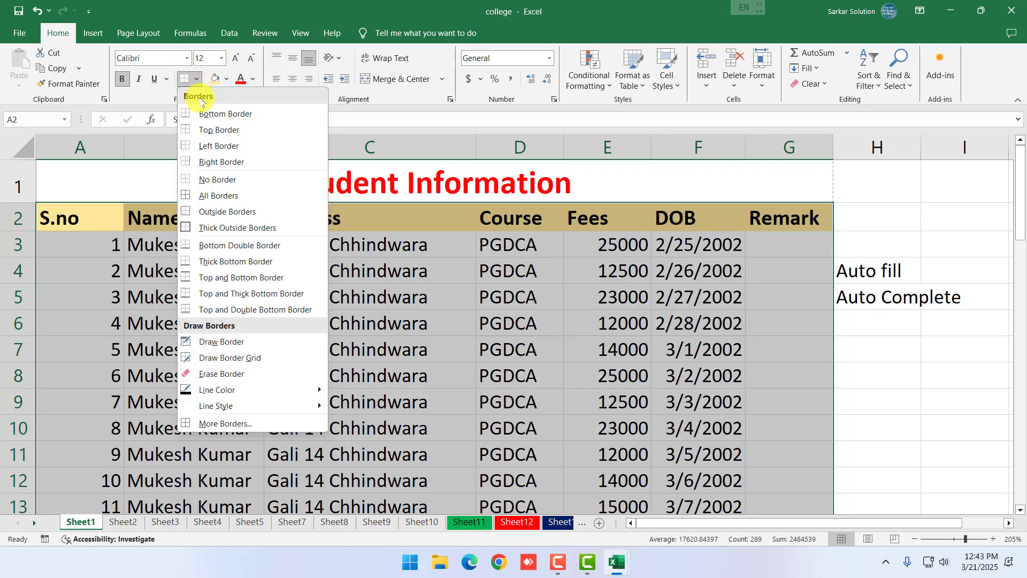
click(212, 201)
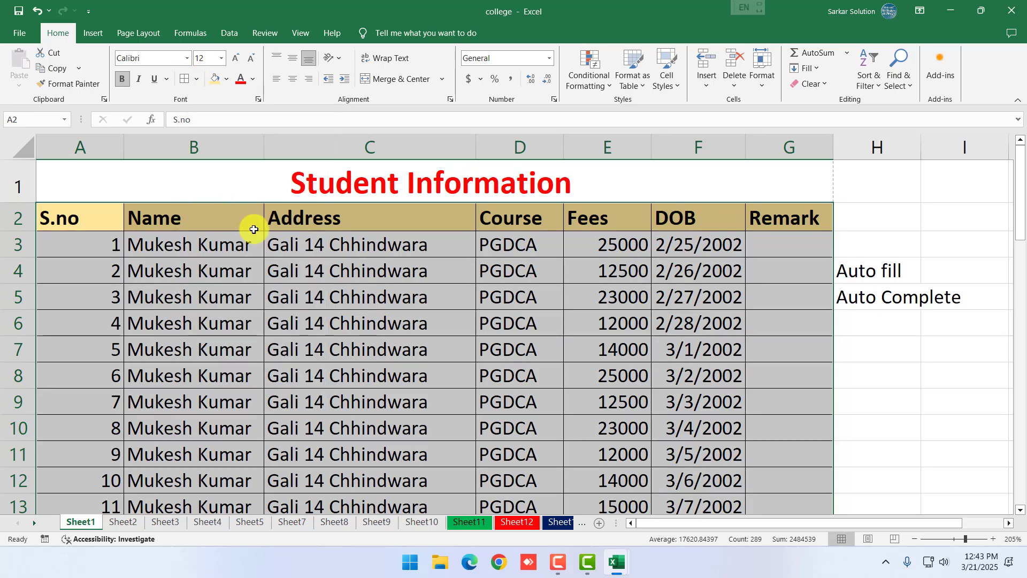
ctrl+scroll(390, 293, down, 7)
scroll(203, 310, down, 6)
scroll(205, 306, down, 7)
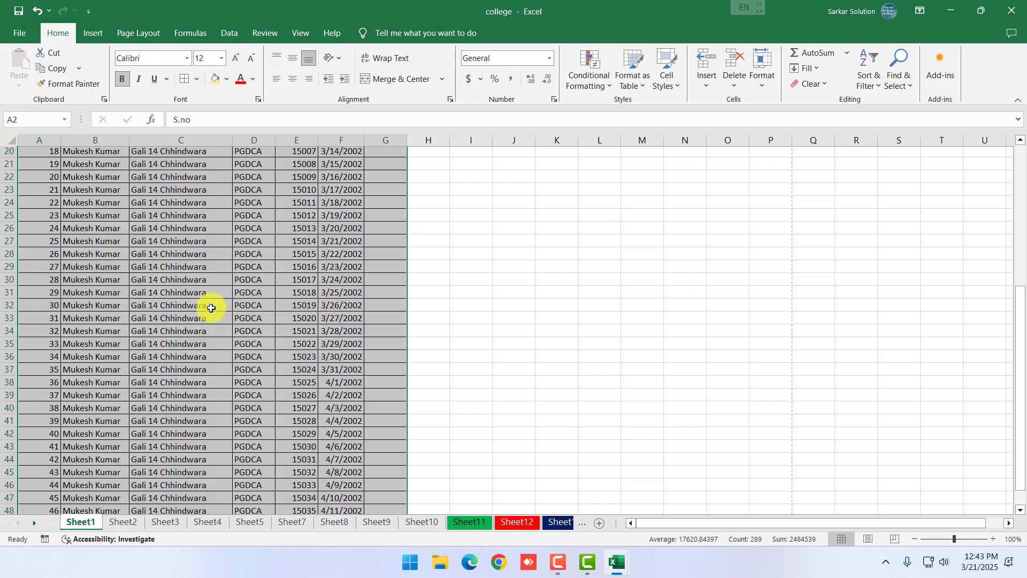
scroll(212, 310, up, 14)
click(207, 293)
ctrl+scroll(110, 250, up, 3)
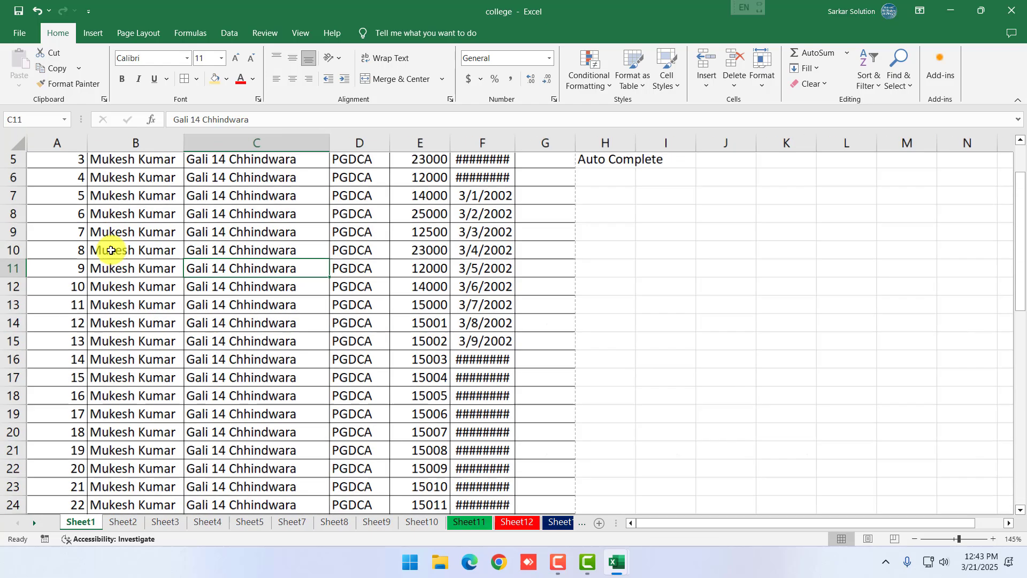
click(19, 34)
click(54, 266)
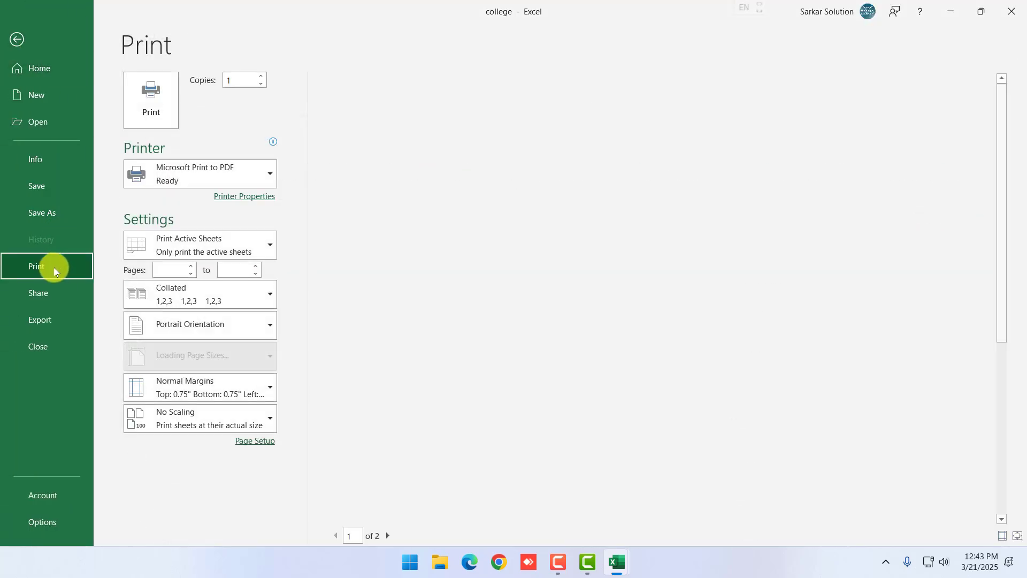
scroll(723, 329, down, 4)
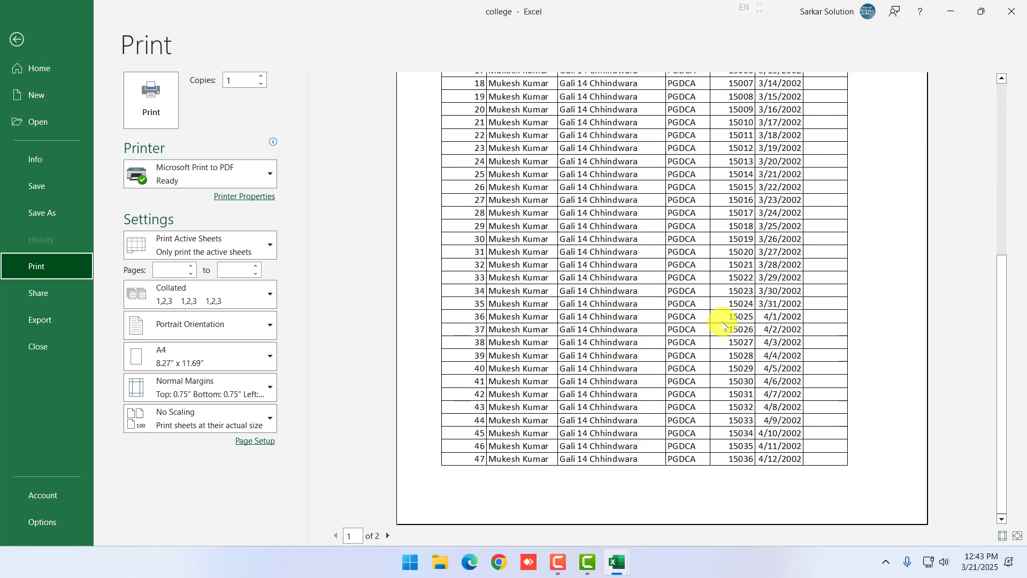
scroll(724, 323, up, 4)
key(Escape)
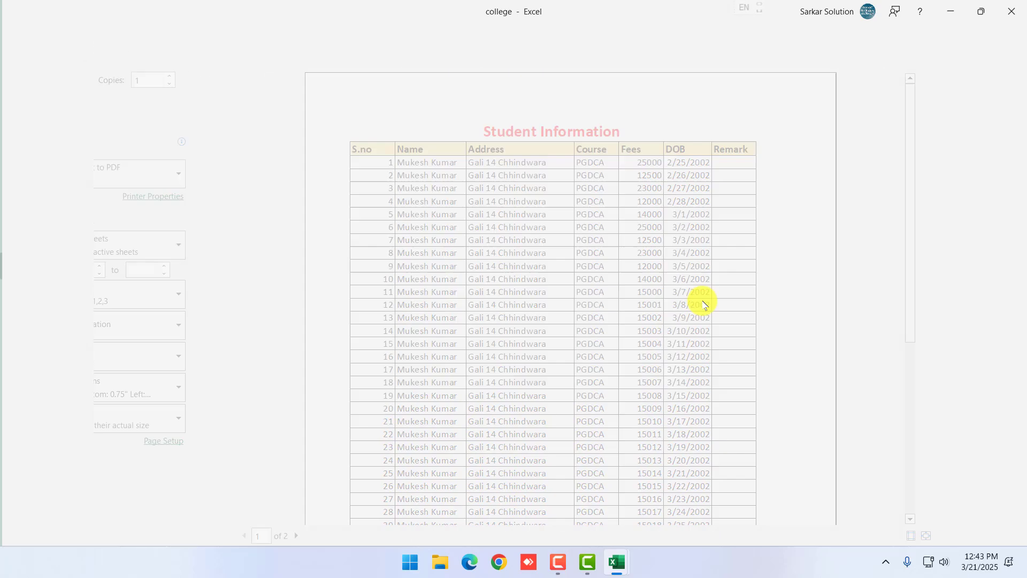
click(403, 287)
scroll(399, 286, up, 2)
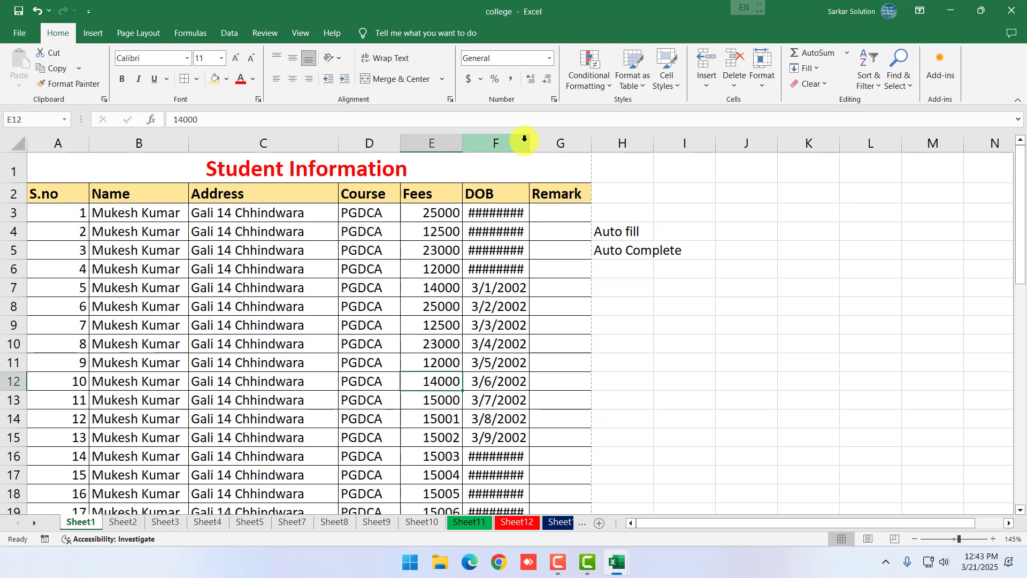
drag(529, 143, 538, 148)
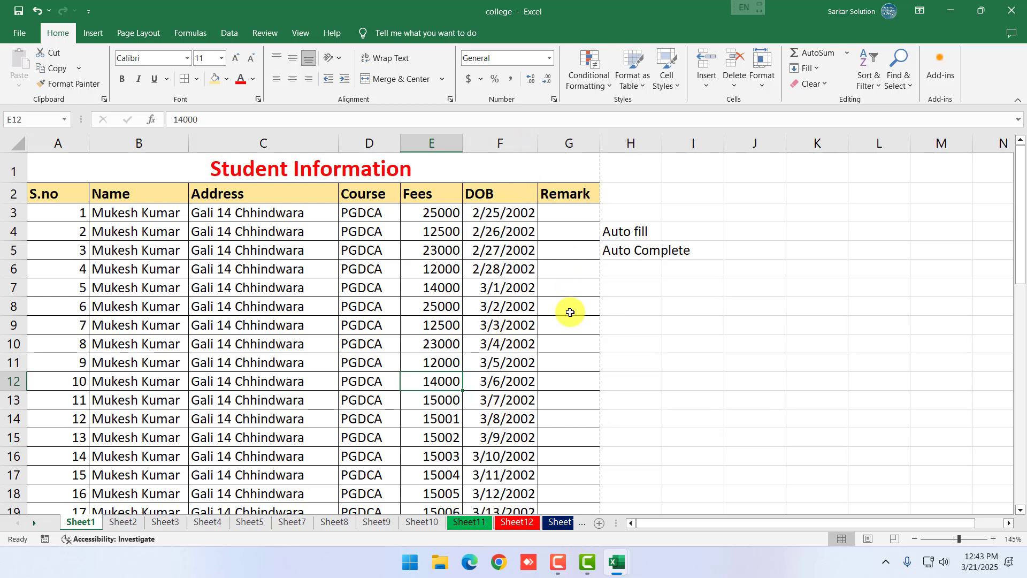
click(589, 361)
click(522, 231)
click(484, 214)
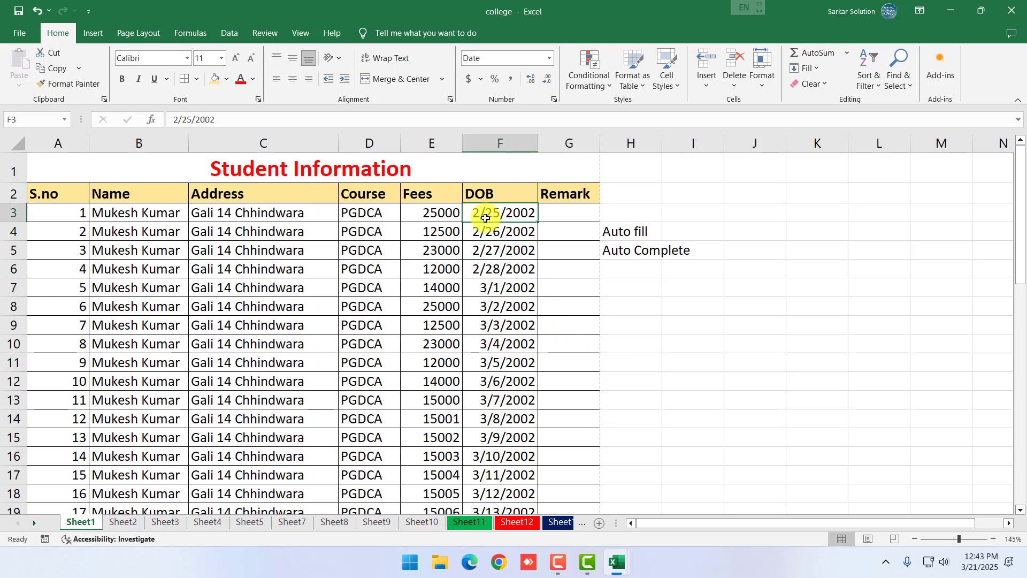
click(217, 239)
click(130, 230)
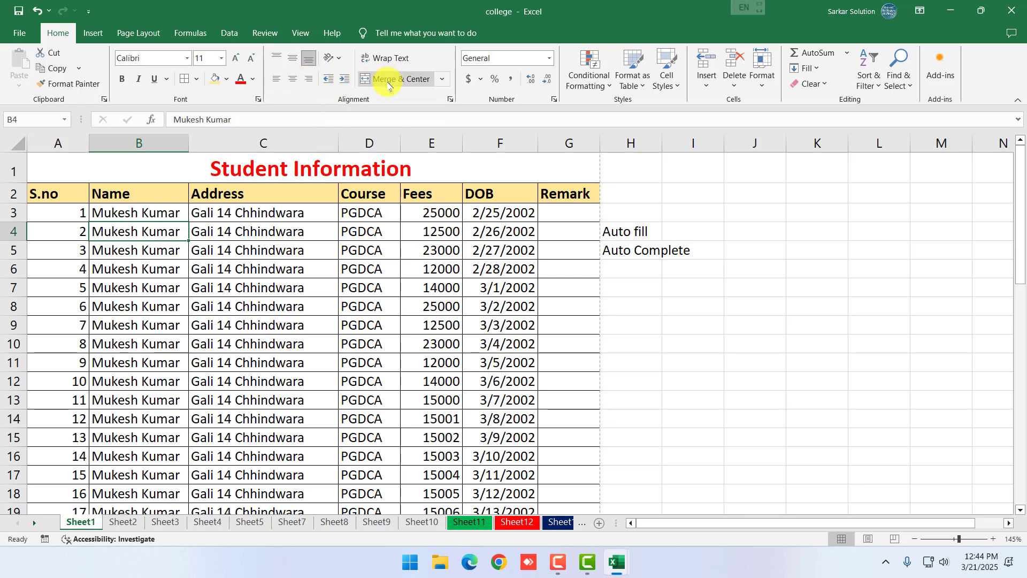
click(286, 291)
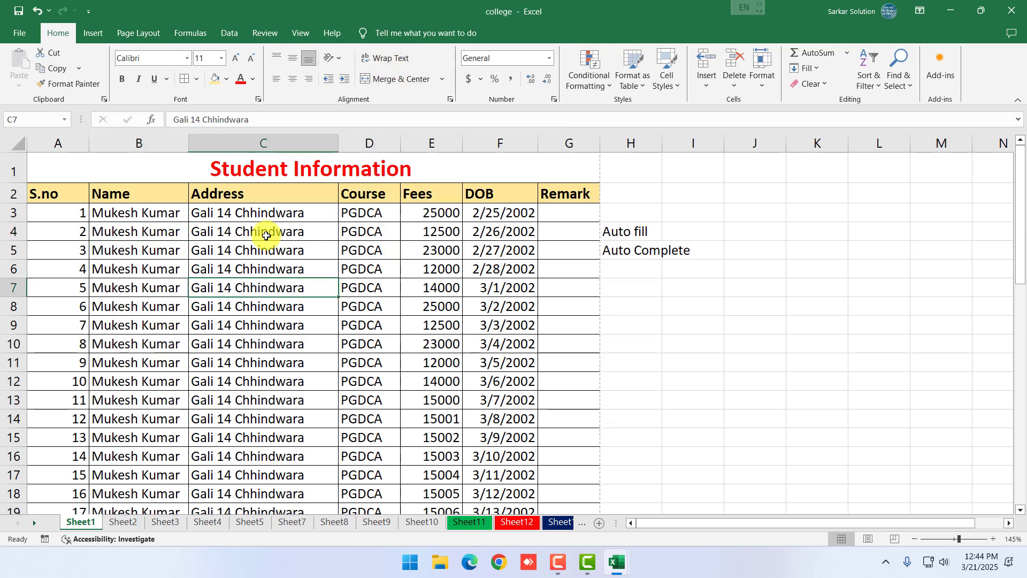
click(244, 213)
click(151, 213)
click(206, 213)
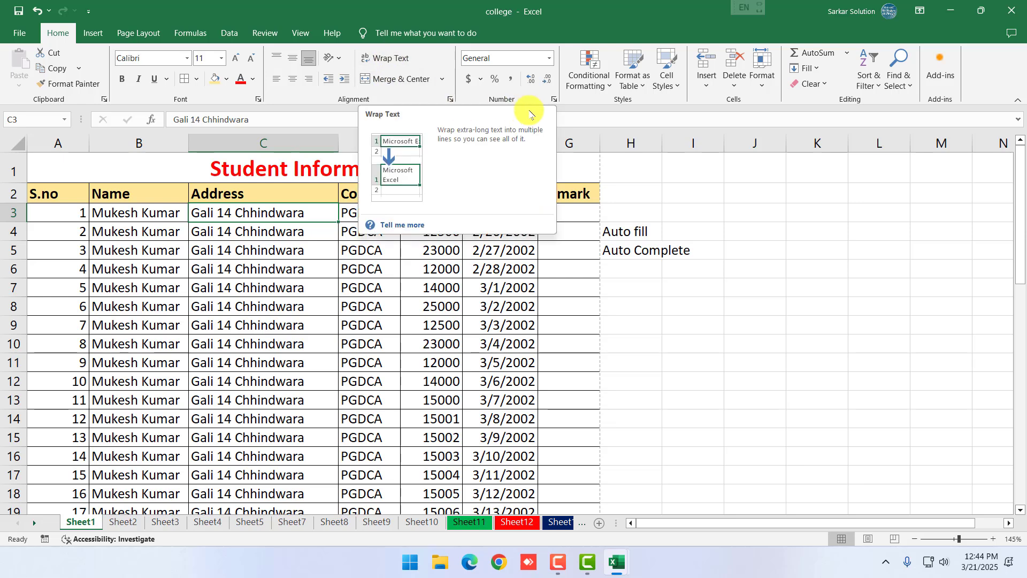
click(550, 57)
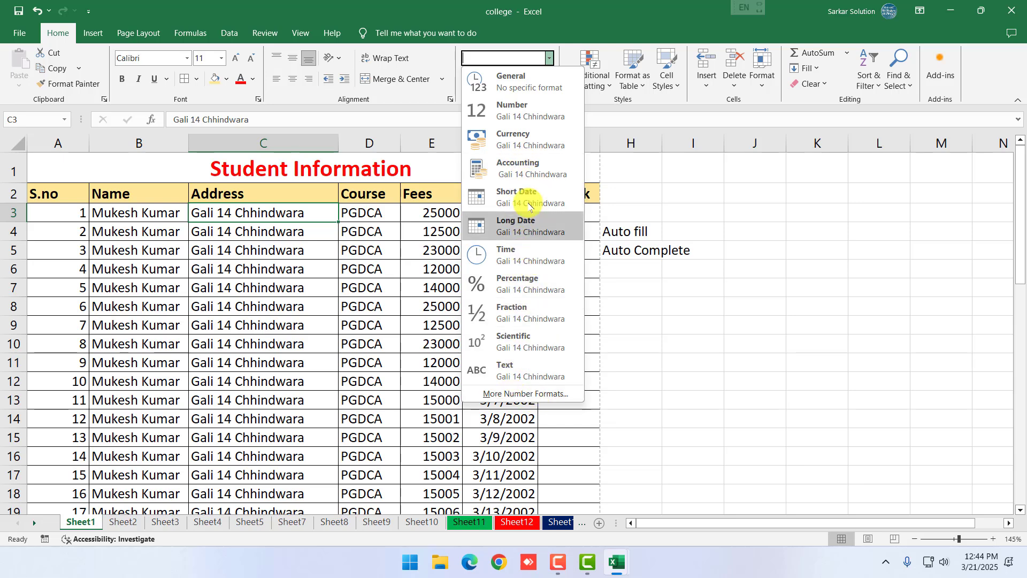
click(405, 313)
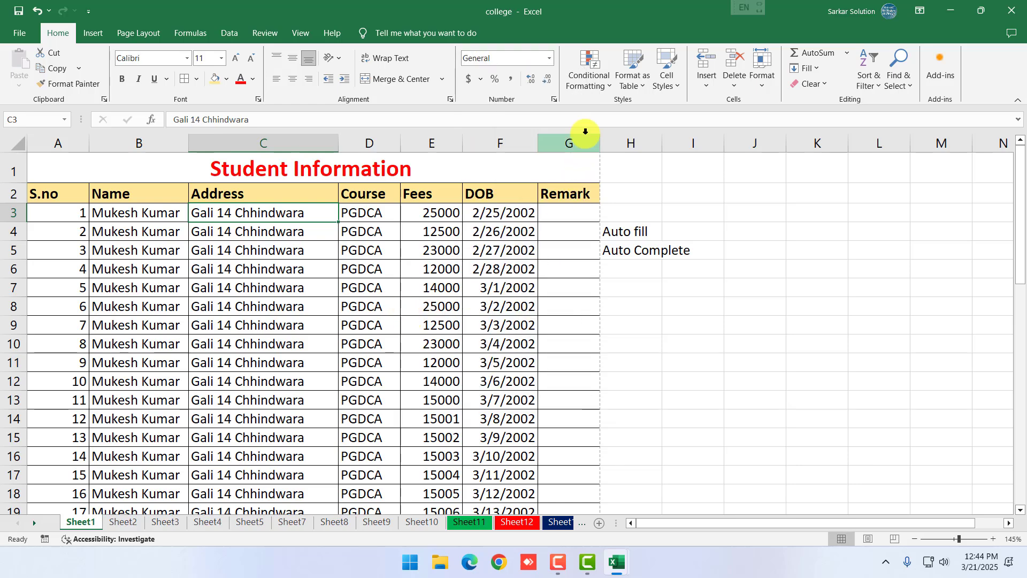
click(268, 363)
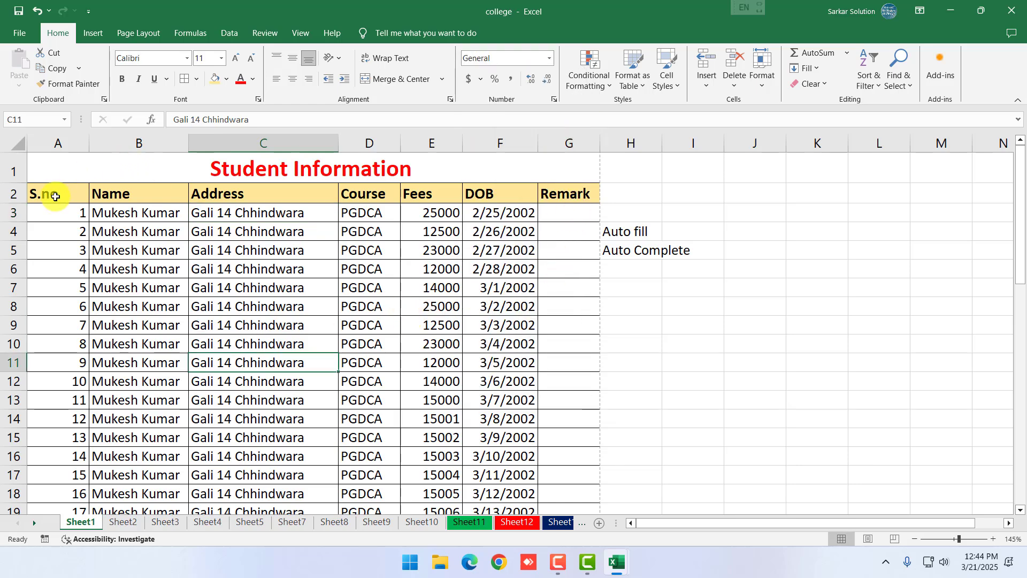
drag(51, 194, 497, 436)
click(467, 415)
scroll(466, 416, up, 2)
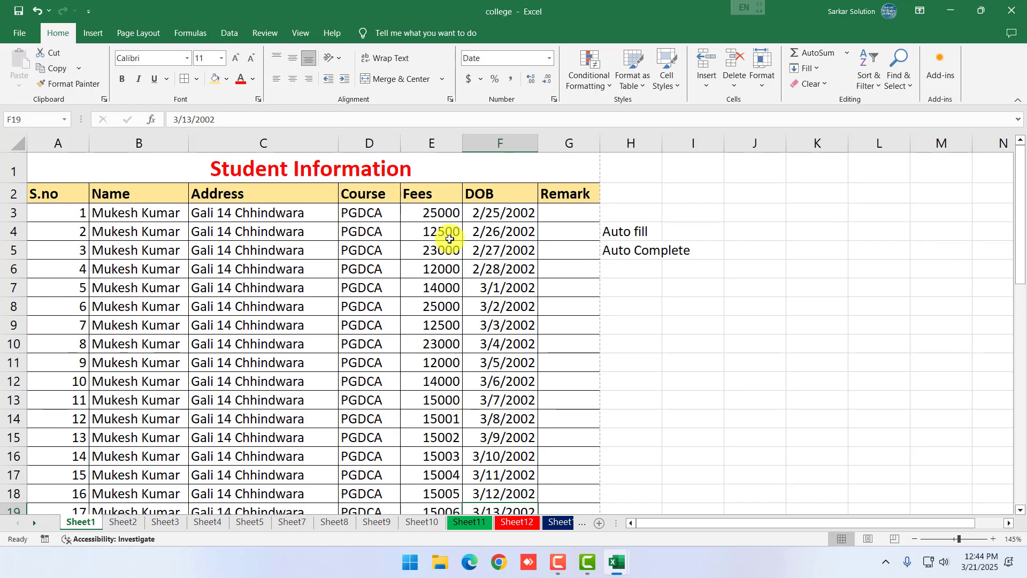
drag(435, 212, 448, 508)
scroll(443, 465, down, 10)
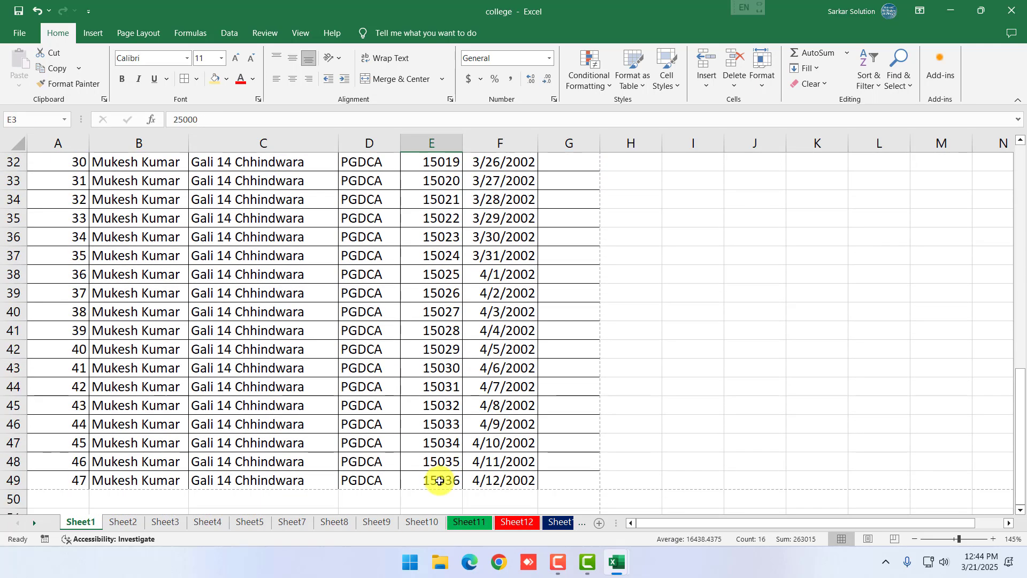
shift+click(440, 480)
scroll(460, 439, up, 6)
scroll(475, 368, up, 4)
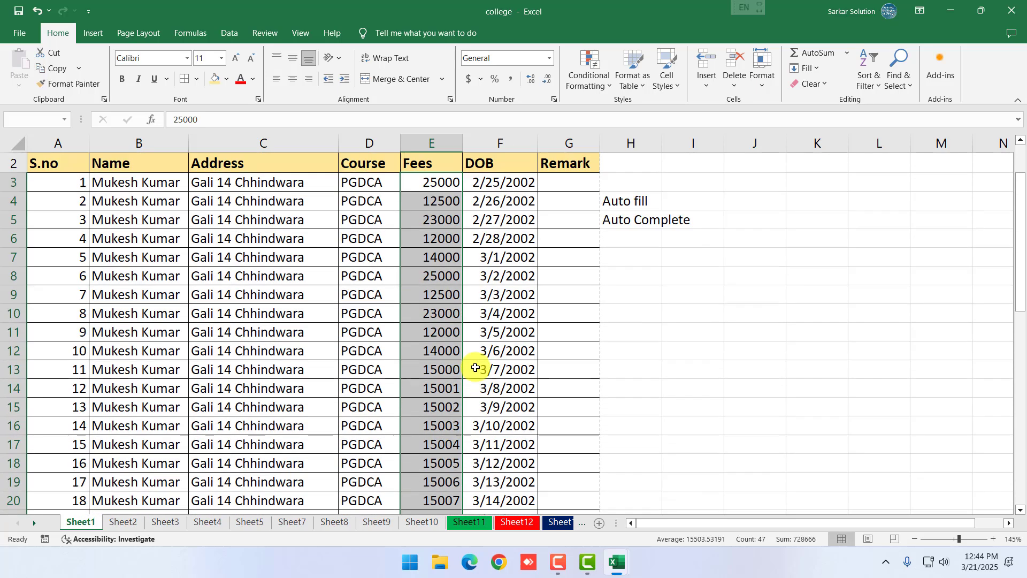
scroll(475, 368, up, 1)
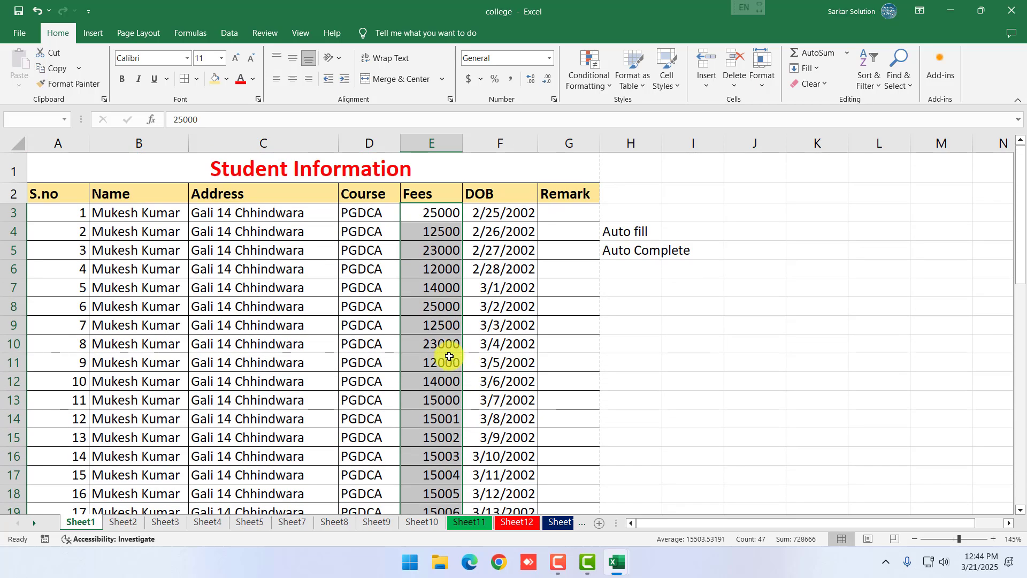
click(592, 89)
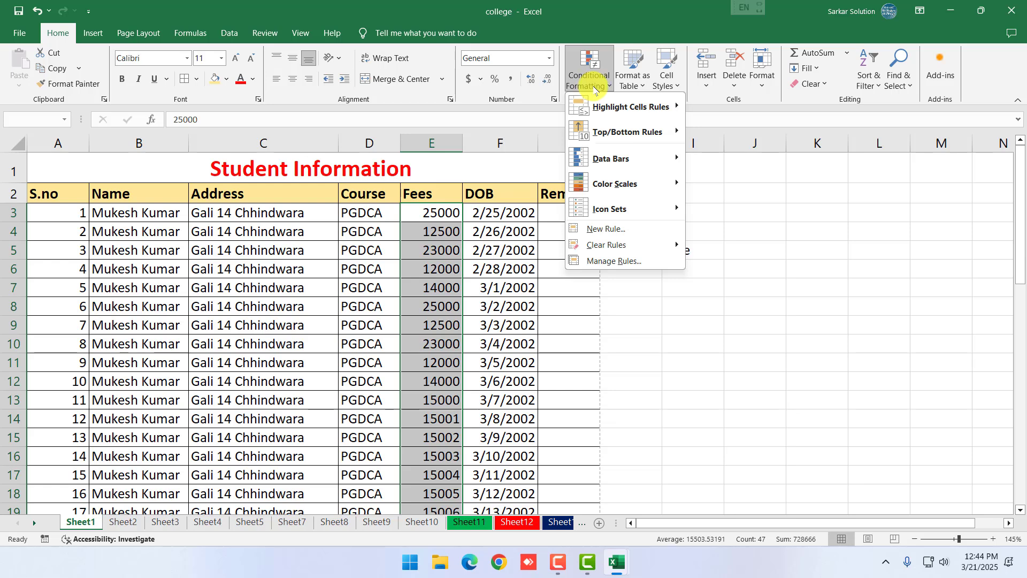
mouse_move(620, 113)
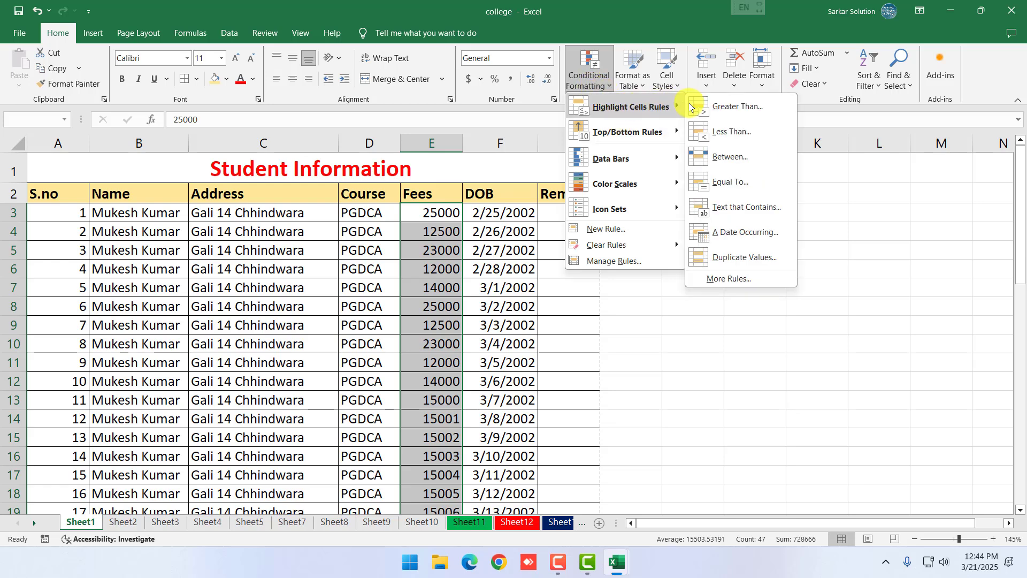
click(721, 107)
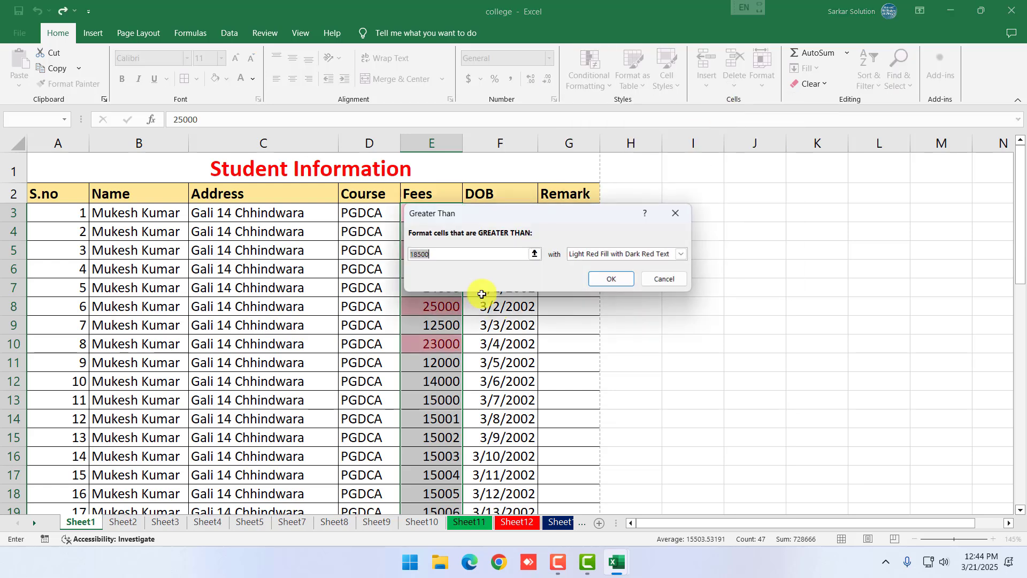
text(18500)
drag(504, 216, 674, 226)
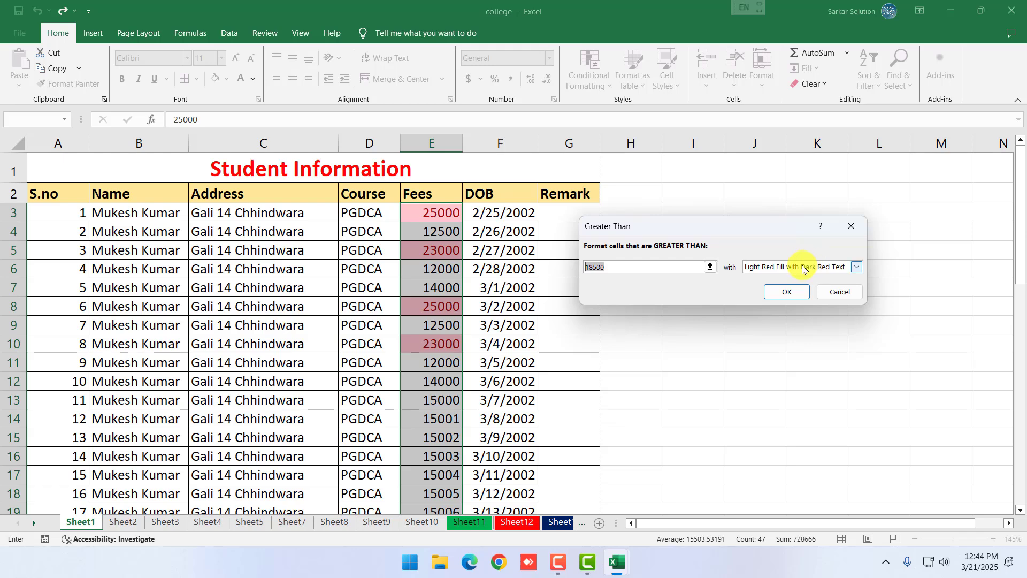
click(856, 267)
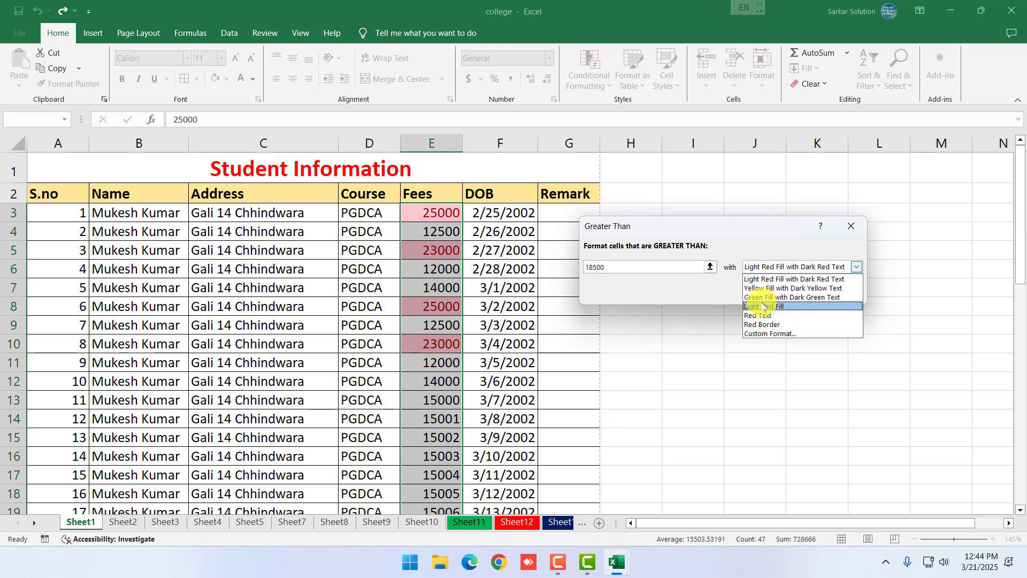
click(770, 278)
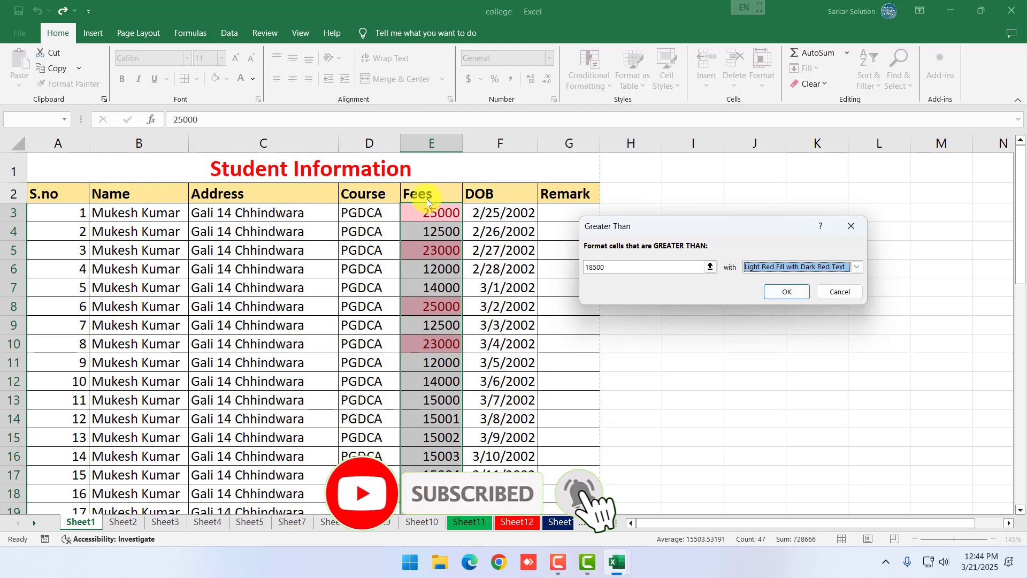
double_click(584, 267)
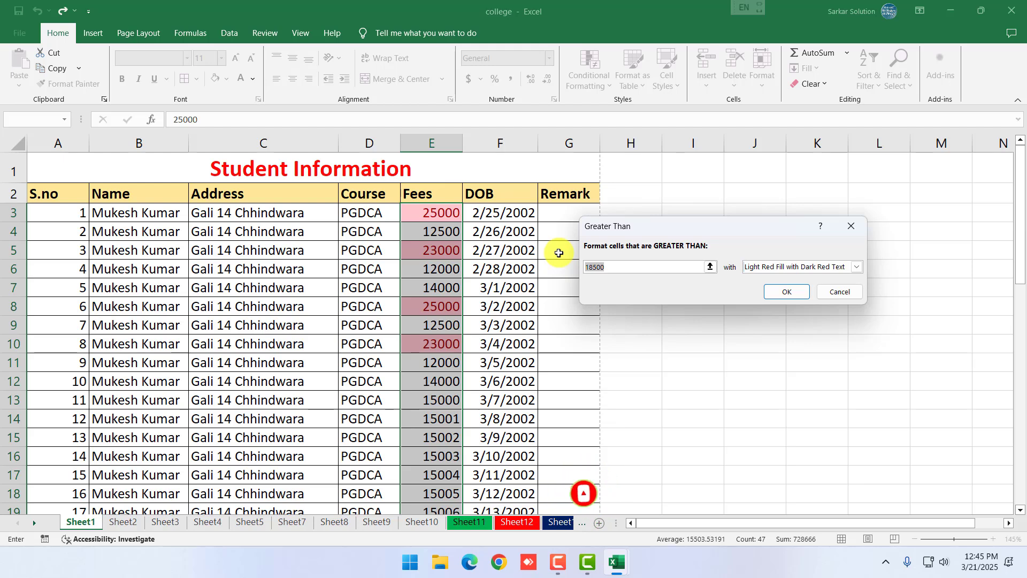
text(100000)
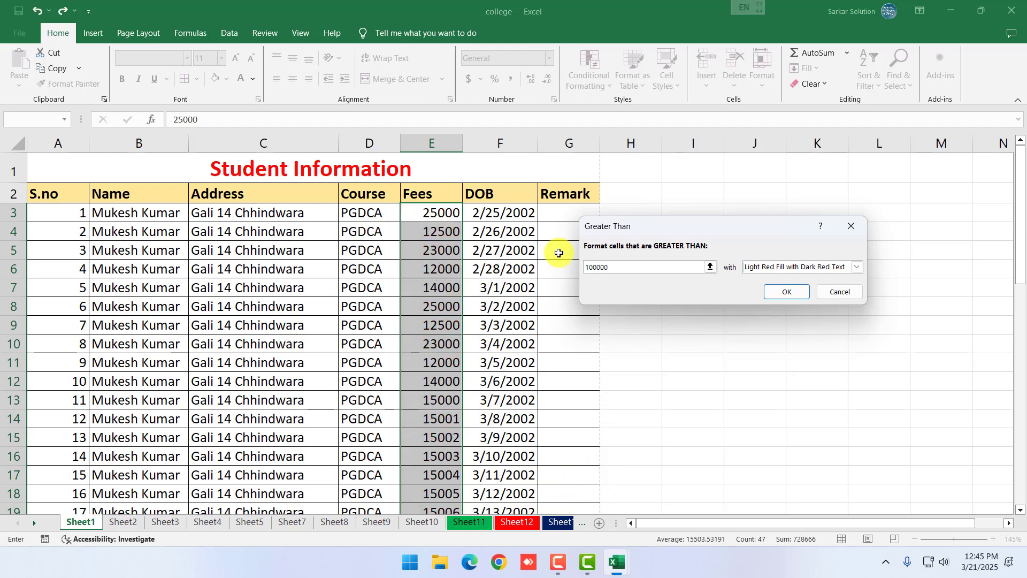
key(BackSpace)
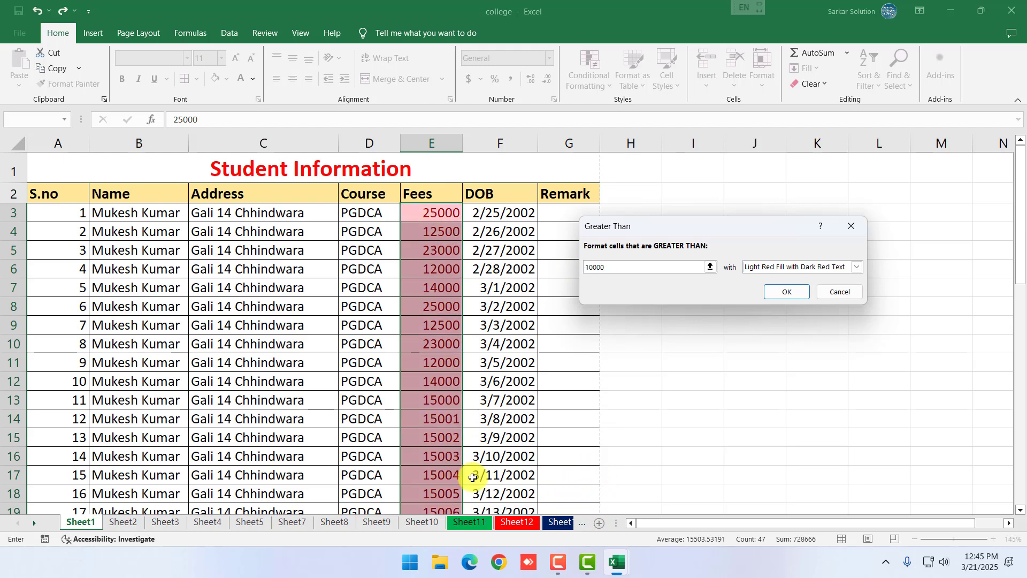
click(839, 291)
Select the Course values in column D, D3:D49
click(587, 73)
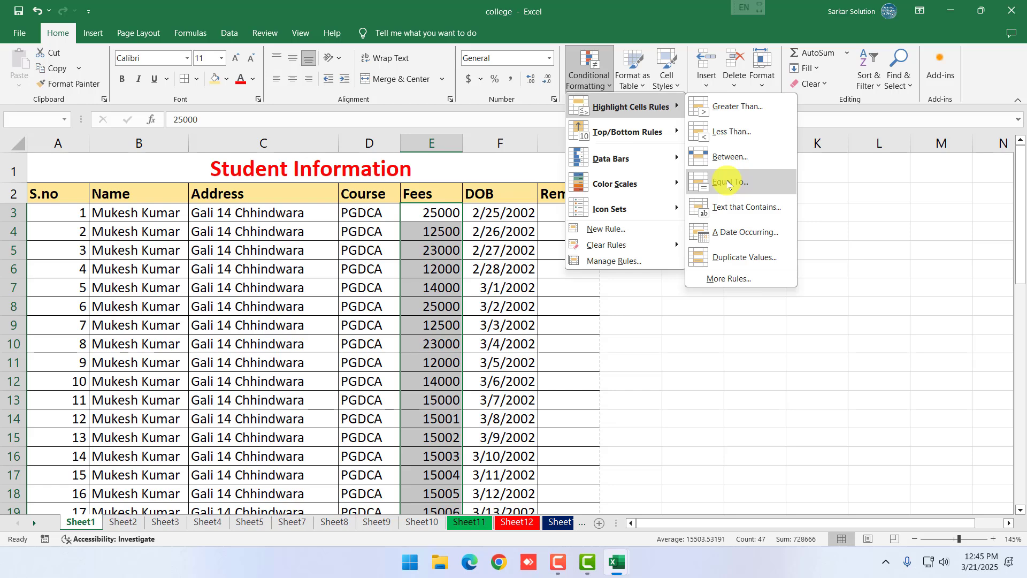
click(318, 333)
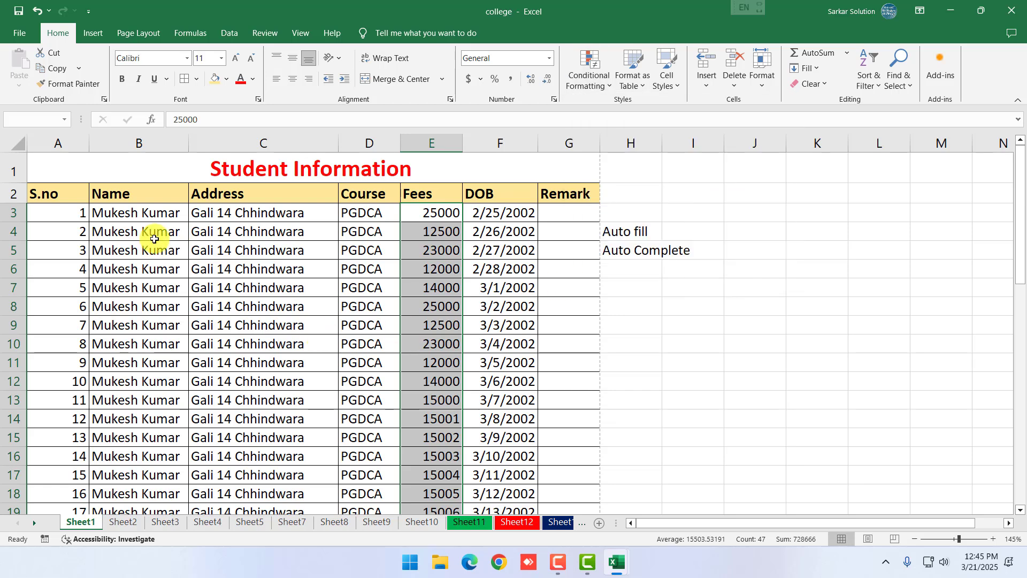
drag(372, 213, 377, 480)
scroll(458, 355, up, 10)
Preview a Text that Contains PGDCA rule with Green Fill, cancel it, and reopen Conditional Formatting
click(589, 80)
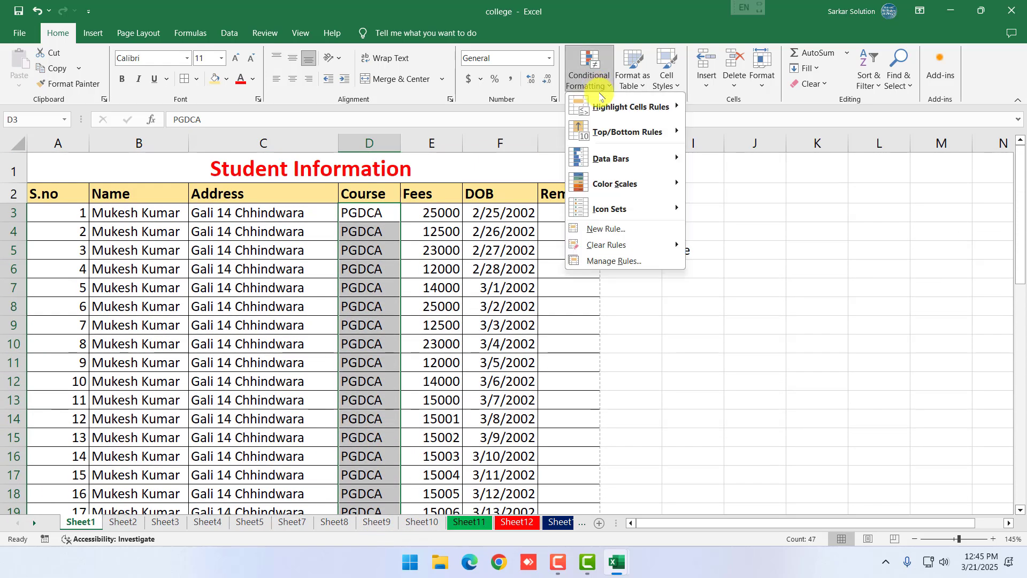
mouse_move(654, 104)
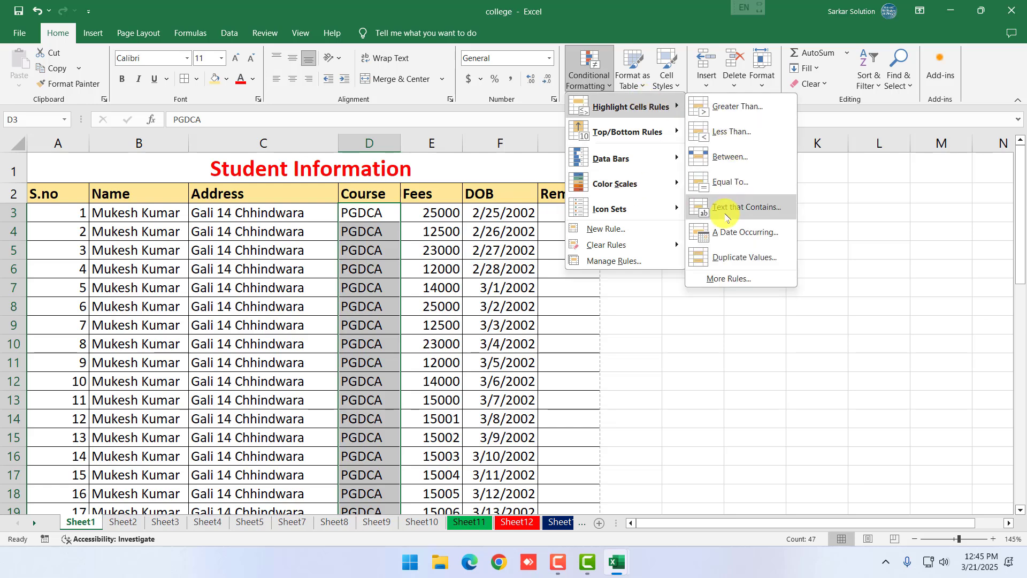
click(726, 217)
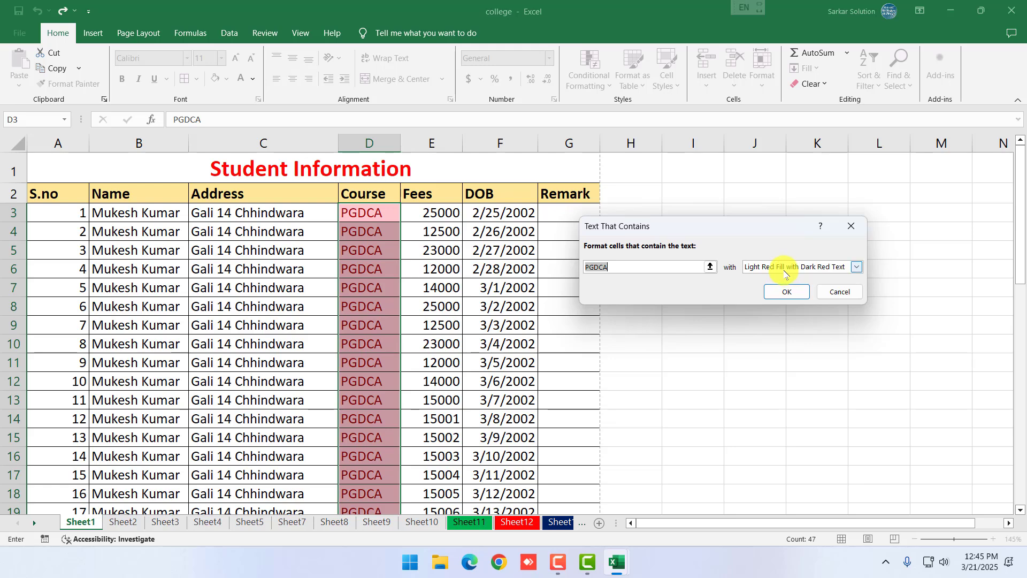
click(785, 296)
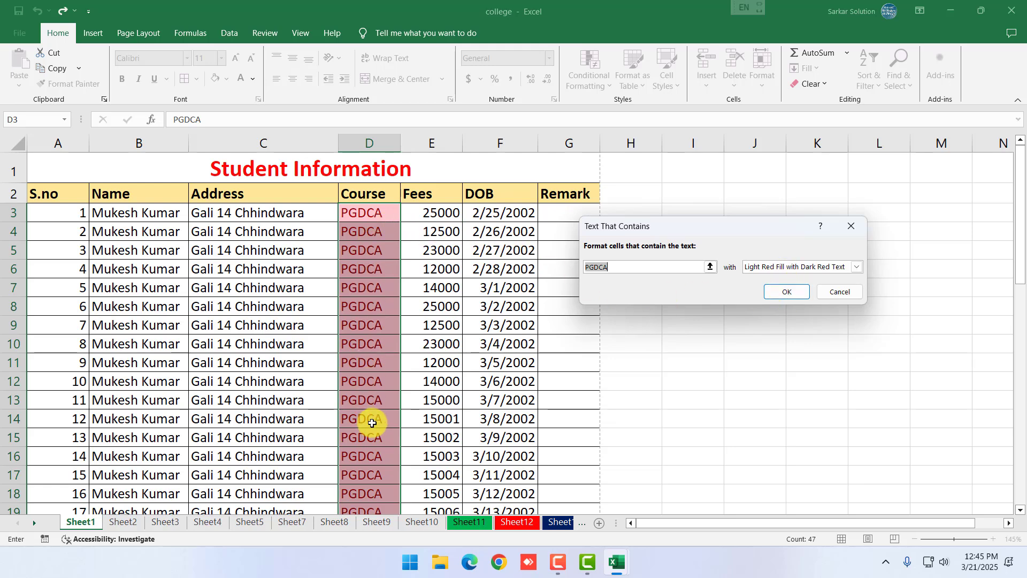
click(856, 266)
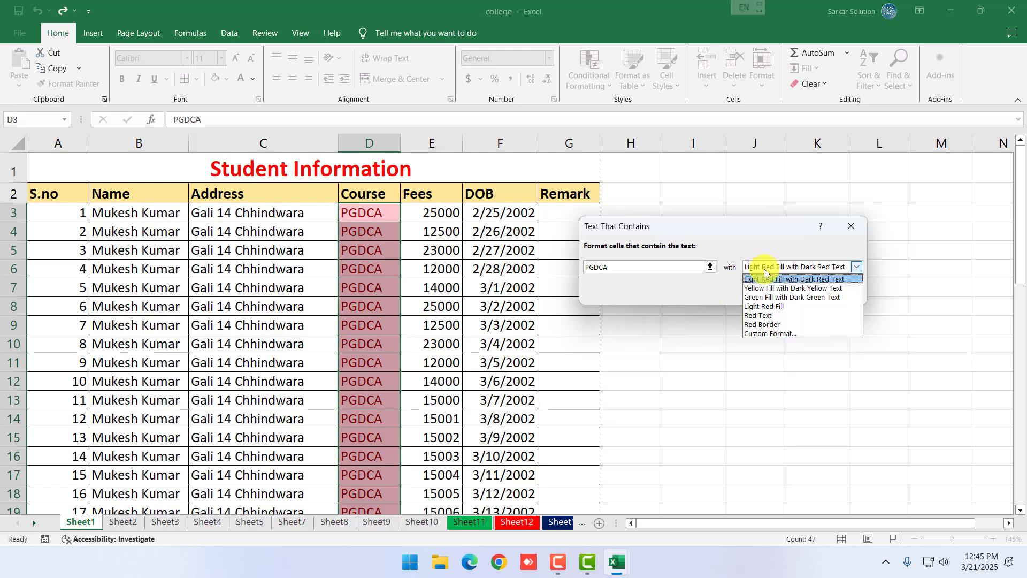
click(762, 288)
click(762, 267)
click(765, 297)
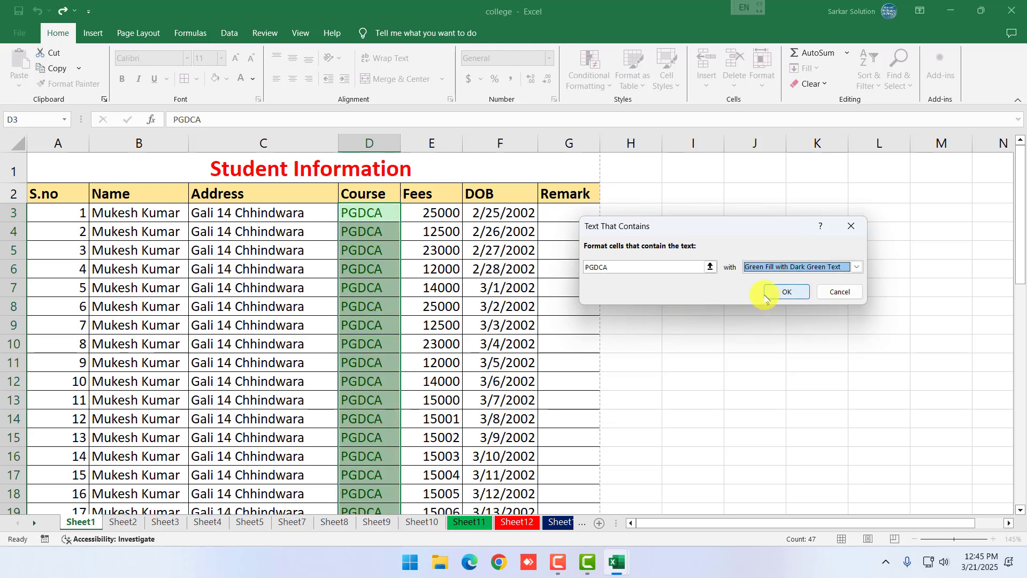
click(844, 291)
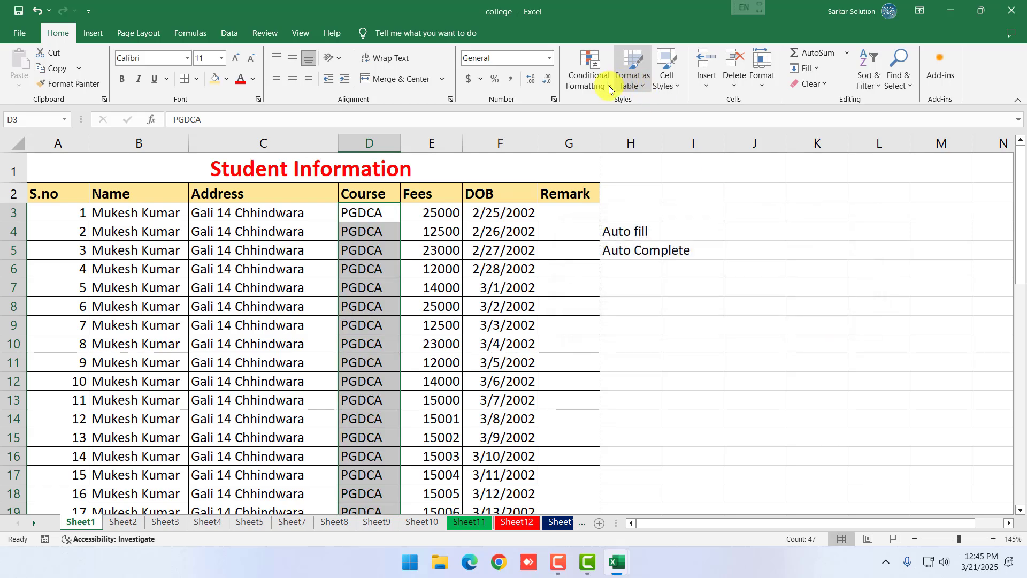
click(583, 74)
mouse_move(620, 105)
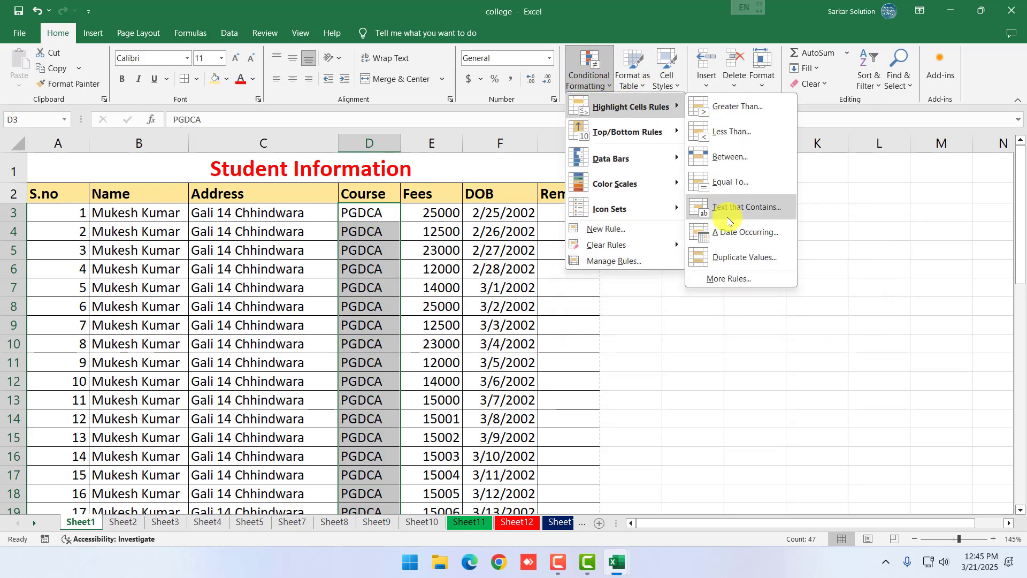
key(Escape)
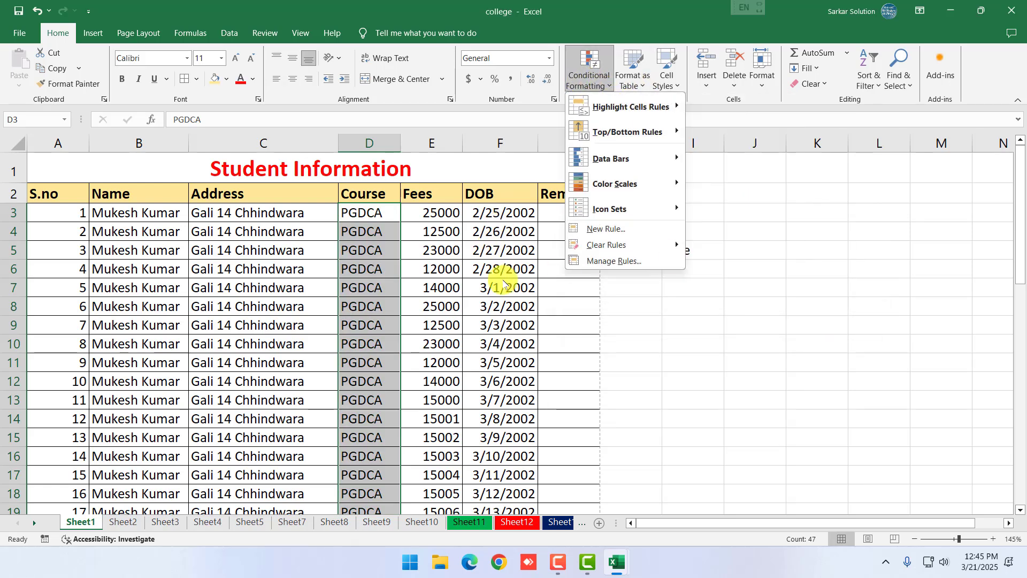
Start an A Date Occurring highlight rule on the DOB dates F3:F49 and show its period choices
key(Escape)
drag(507, 214, 482, 484)
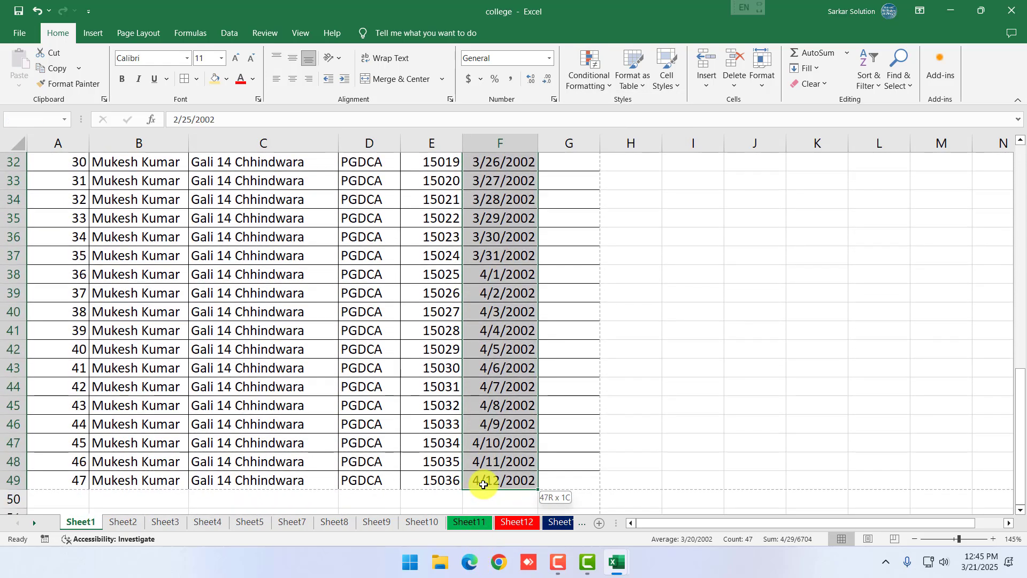
scroll(489, 395, up, 10)
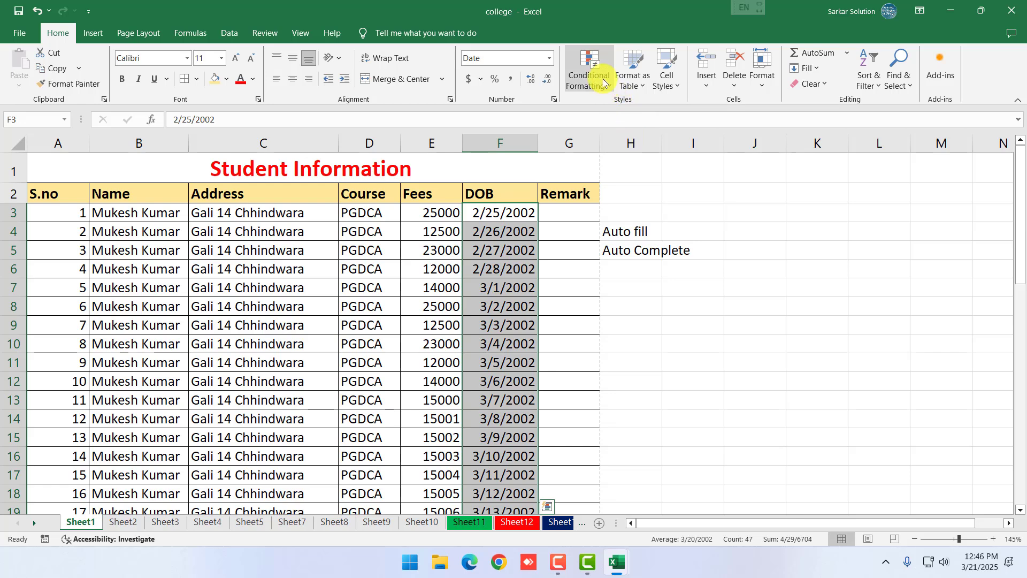
click(588, 73)
mouse_move(627, 112)
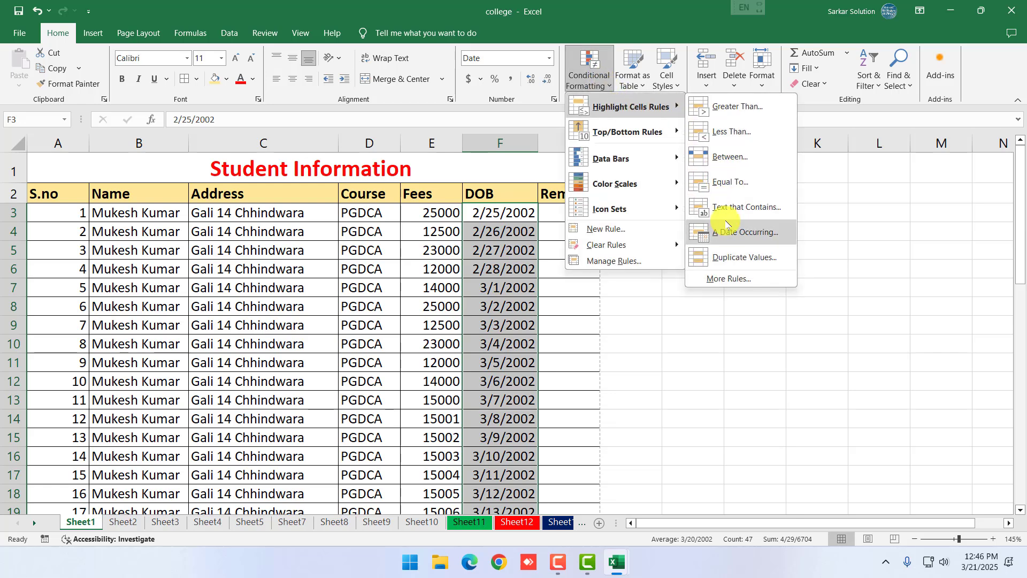
click(723, 231)
click(680, 251)
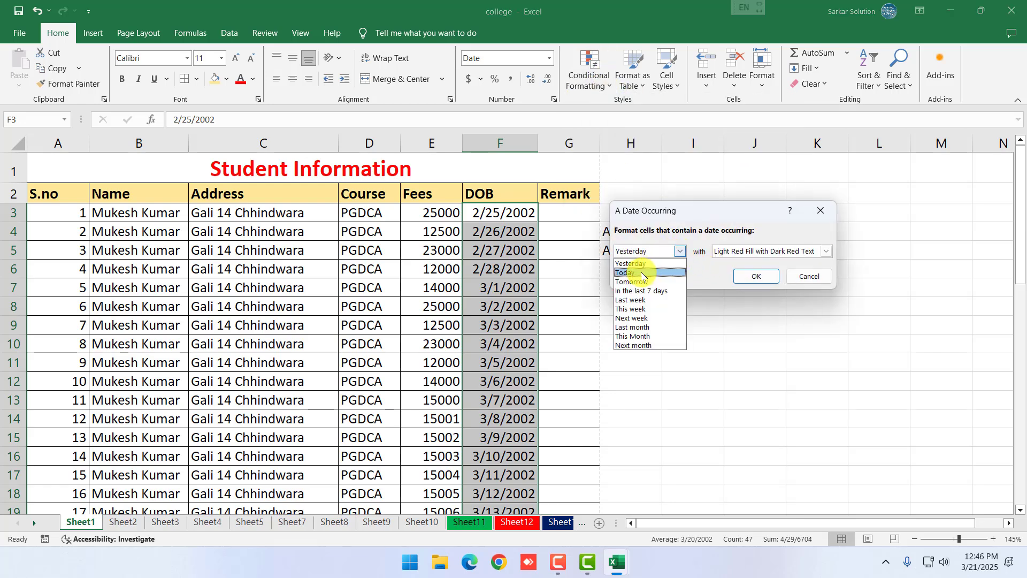
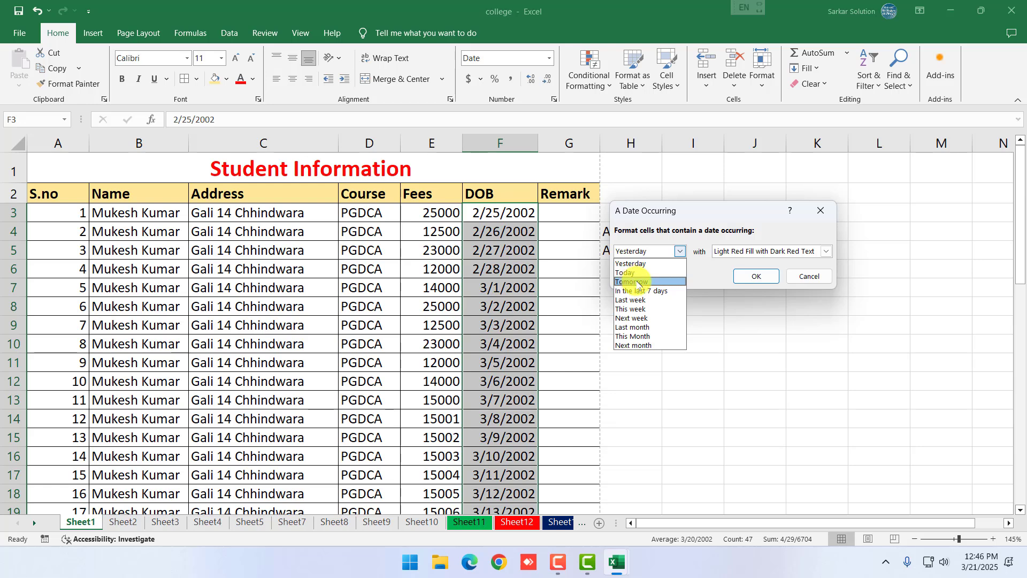
Cancel the Yesterday date-occurring rule on the DOB dates and reopen Conditional Formatting
click(811, 279)
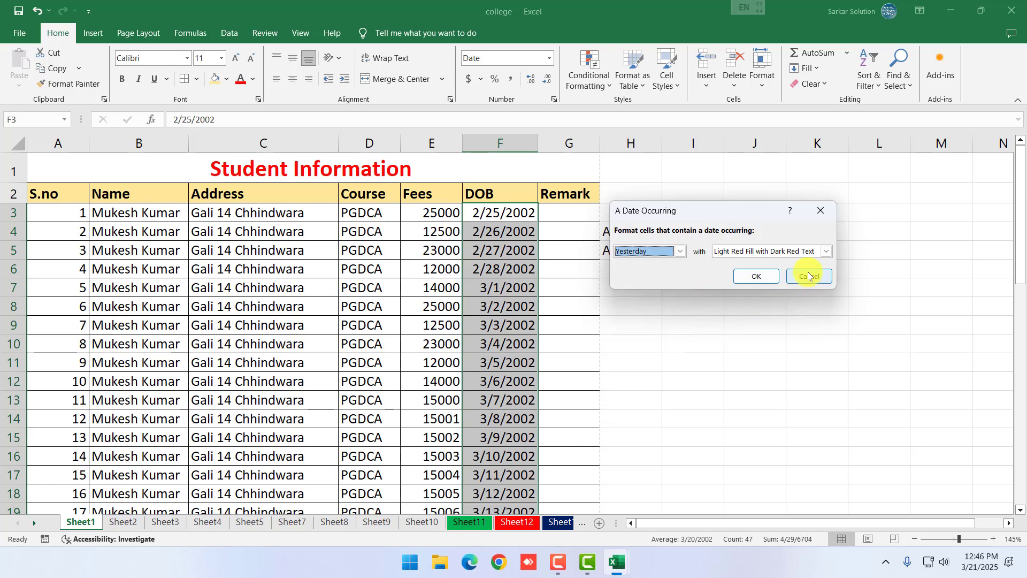
click(795, 251)
click(793, 250)
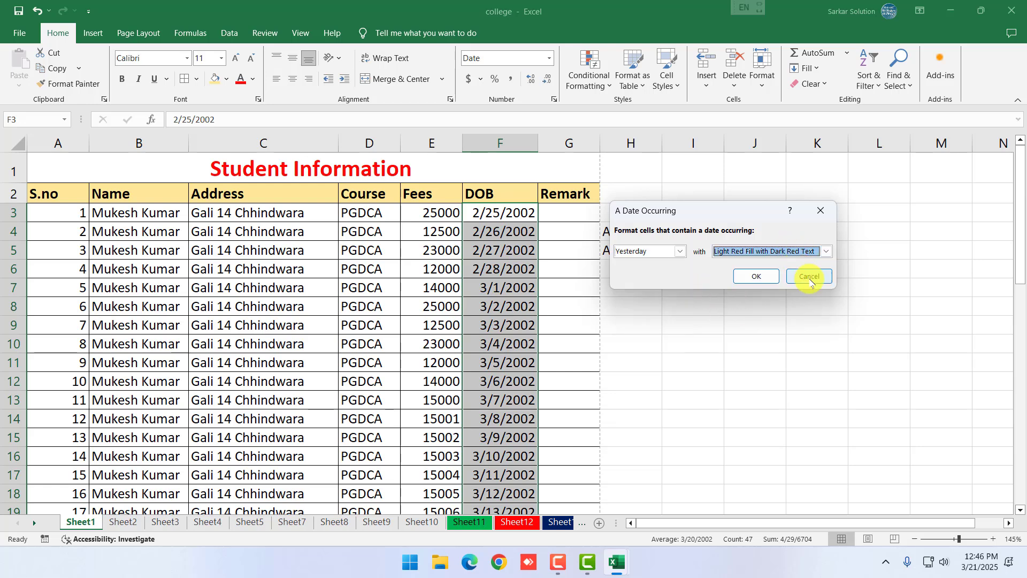
click(809, 278)
click(604, 90)
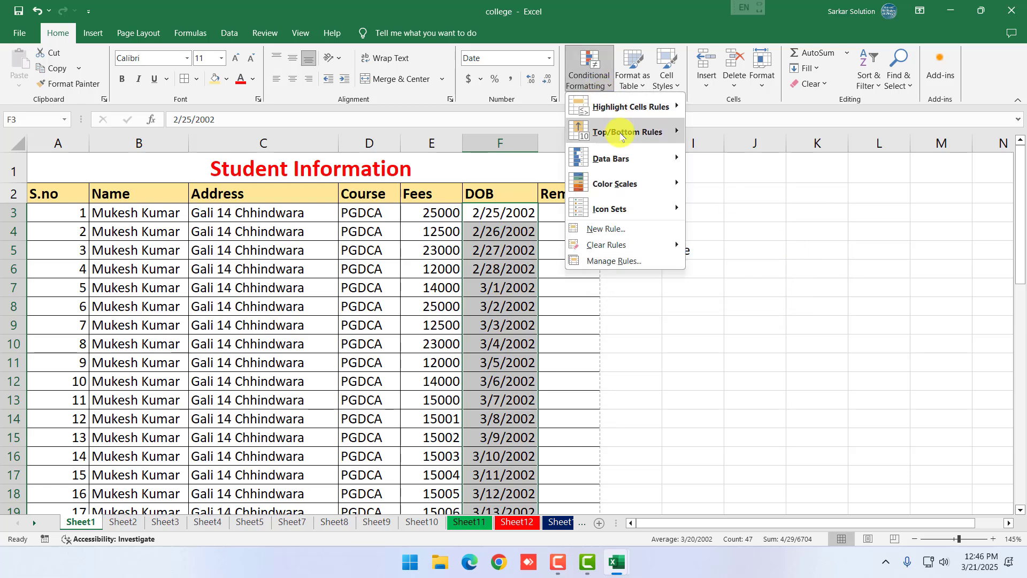
Skip the Top/Bottom Rules and Data Bars options and select the Fees values from E3 down column E
mouse_move(658, 133)
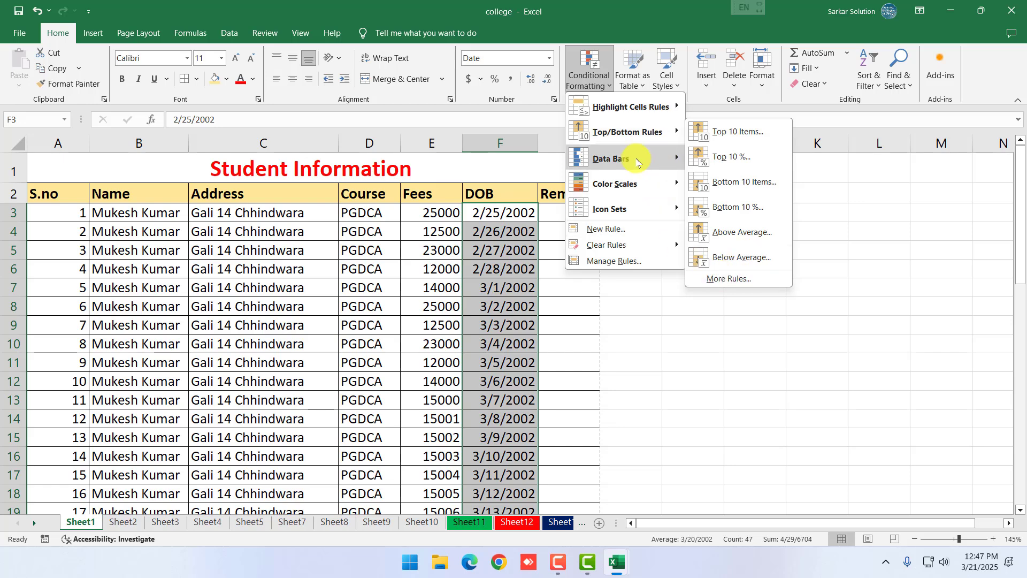
mouse_move(634, 161)
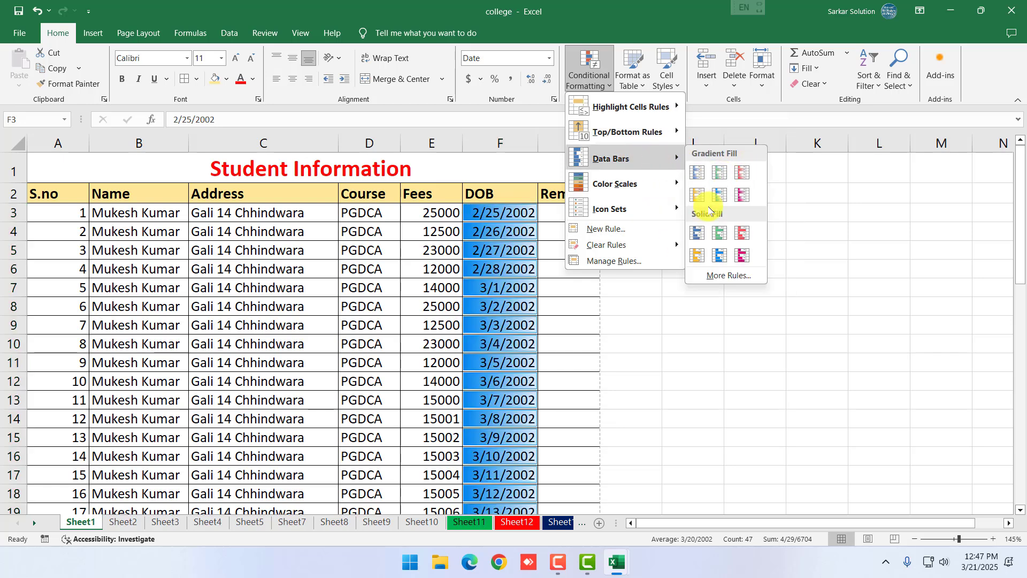
click(438, 211)
drag(439, 211, 441, 521)
scroll(535, 240, up, 5)
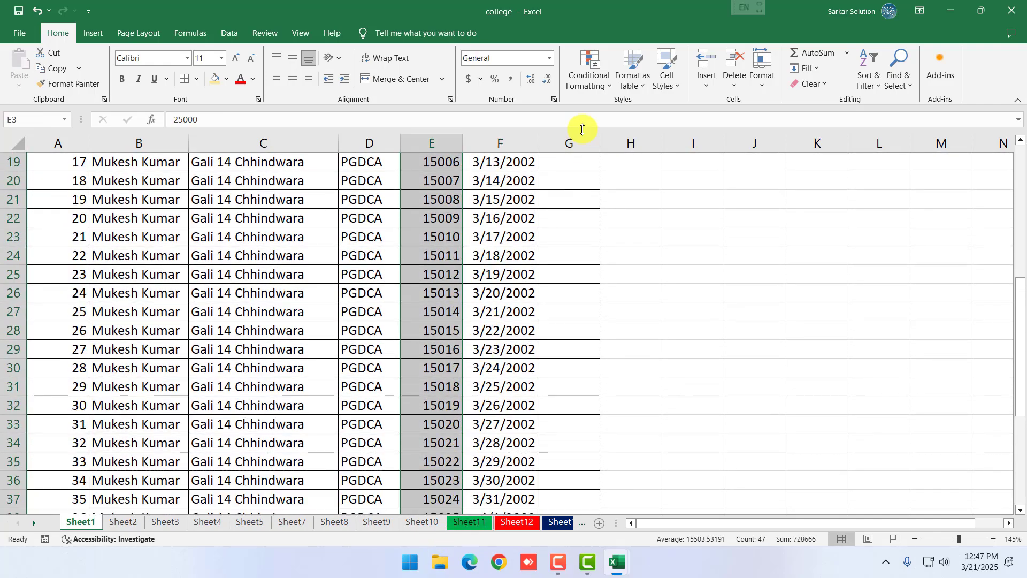
click(581, 94)
mouse_move(653, 158)
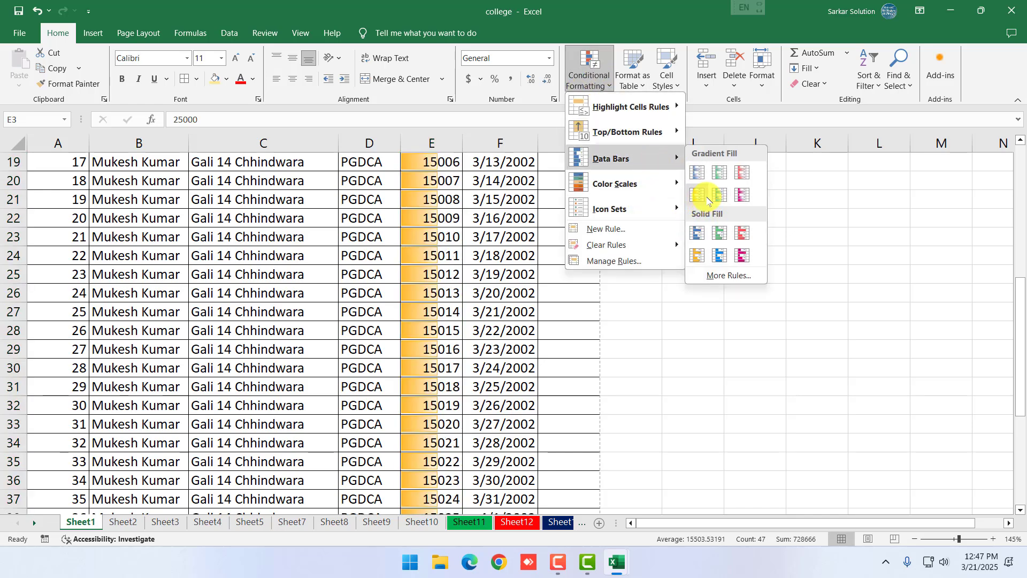
scroll(458, 218, up, 6)
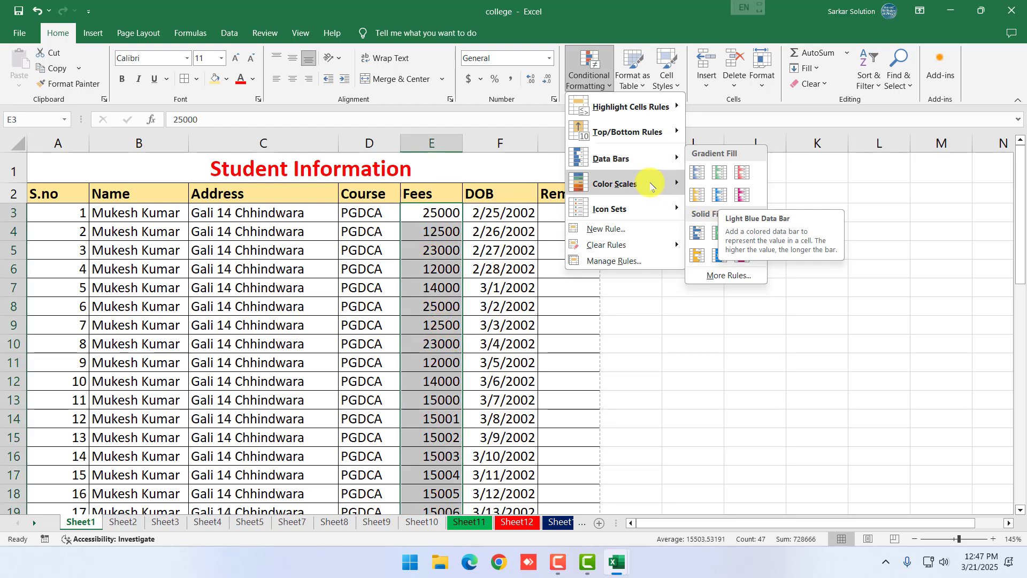
mouse_move(653, 186)
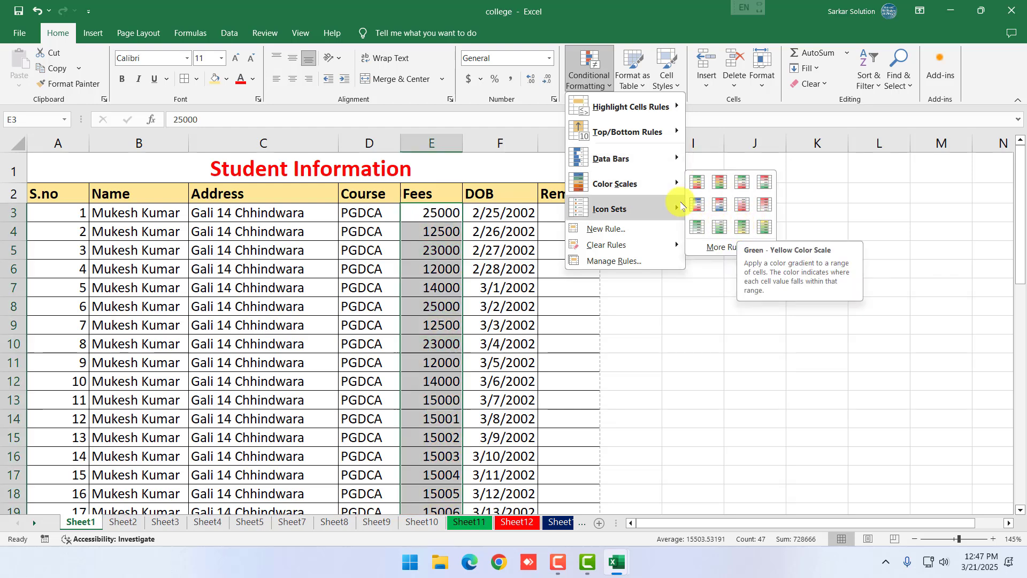
mouse_move(637, 209)
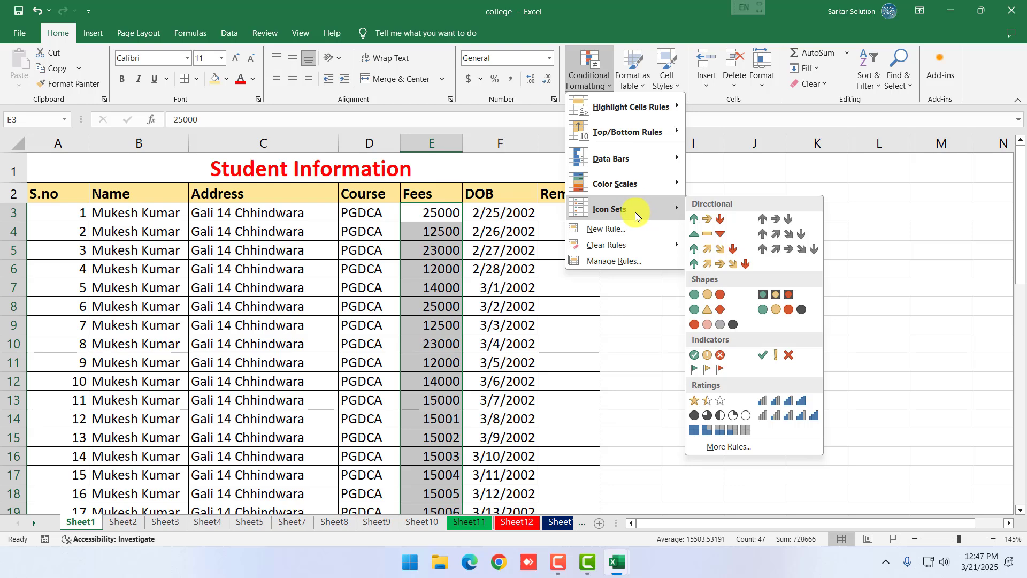
key(Escape)
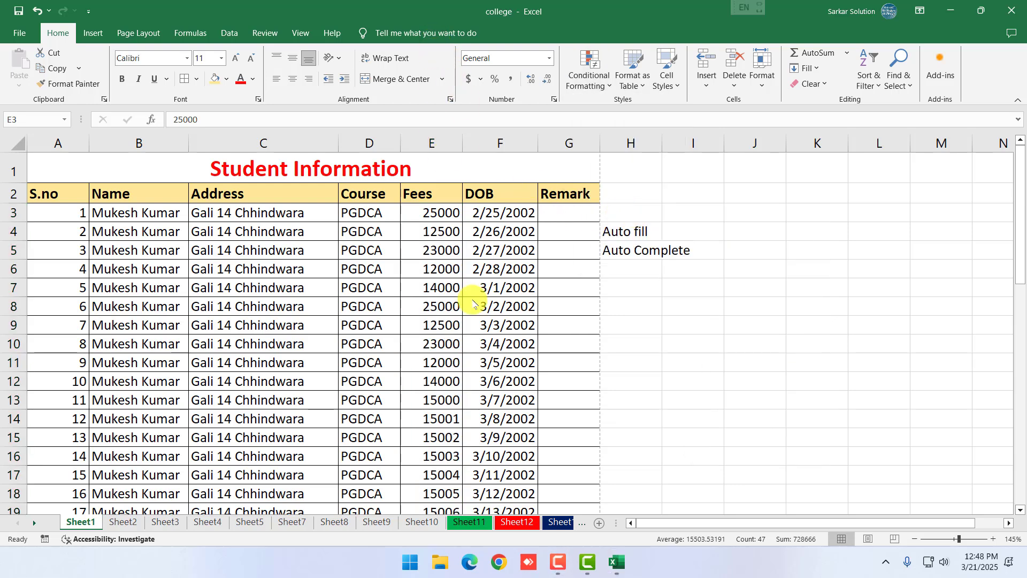
click(595, 80)
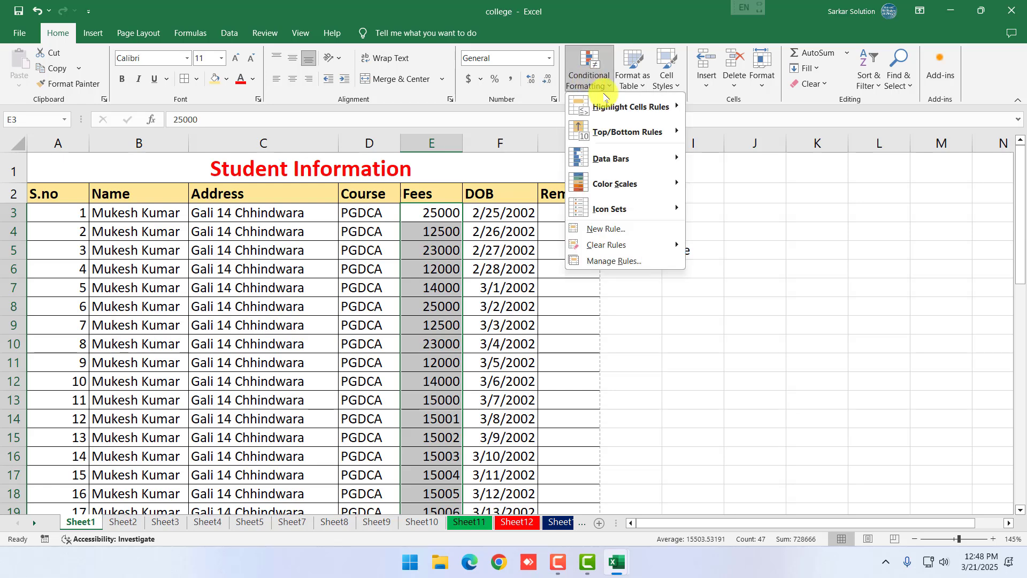
mouse_move(642, 206)
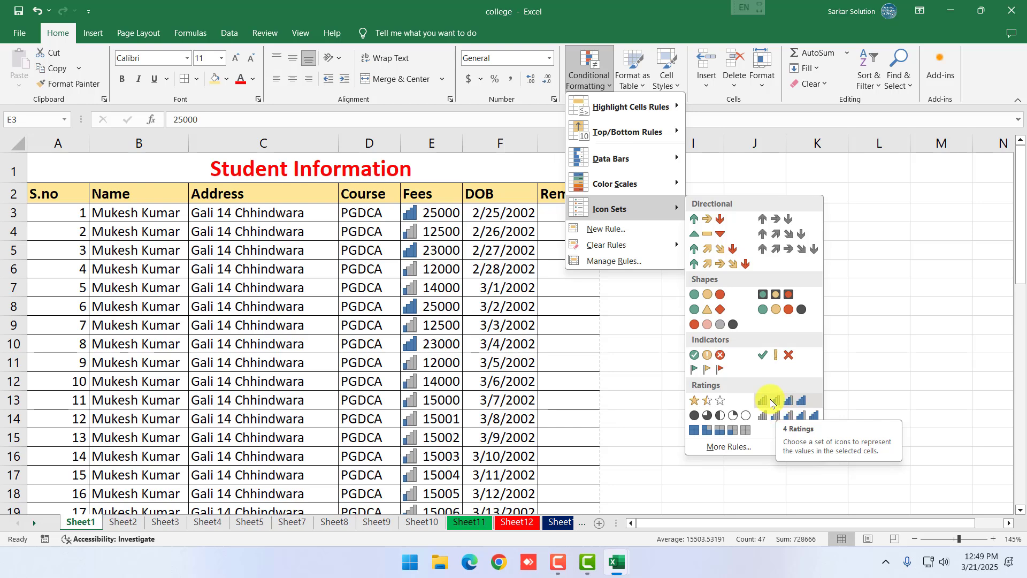
Format A2:G49 as a table with Blue Table Style Medium 2
click(627, 86)
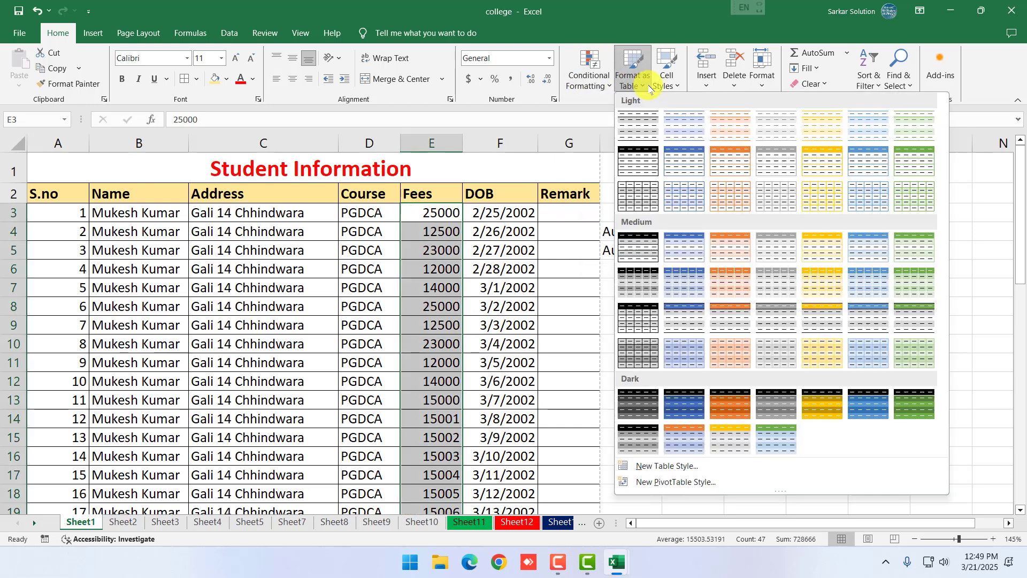
key(Escape)
drag(46, 194, 552, 458)
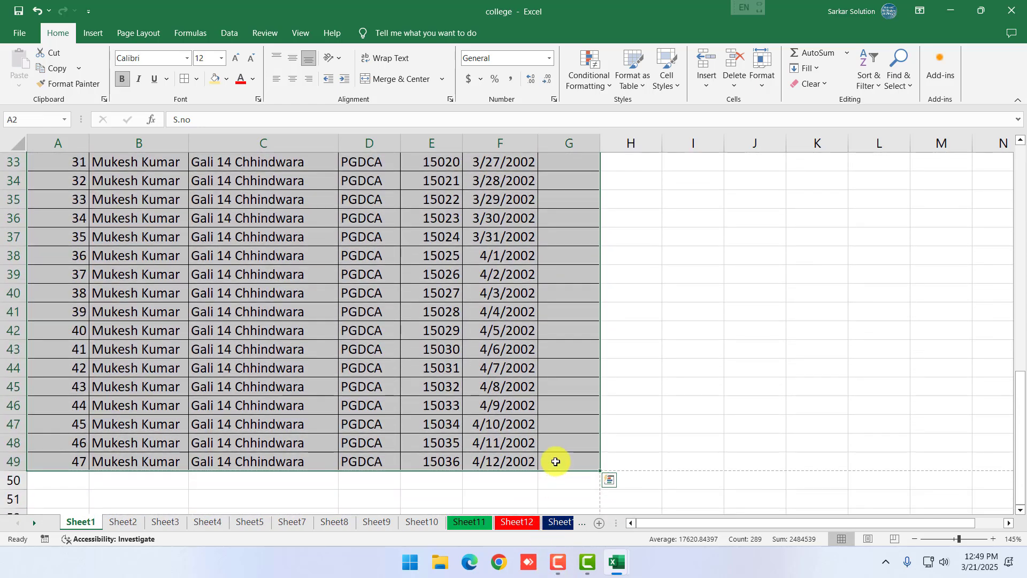
scroll(572, 383, up, 5)
click(633, 77)
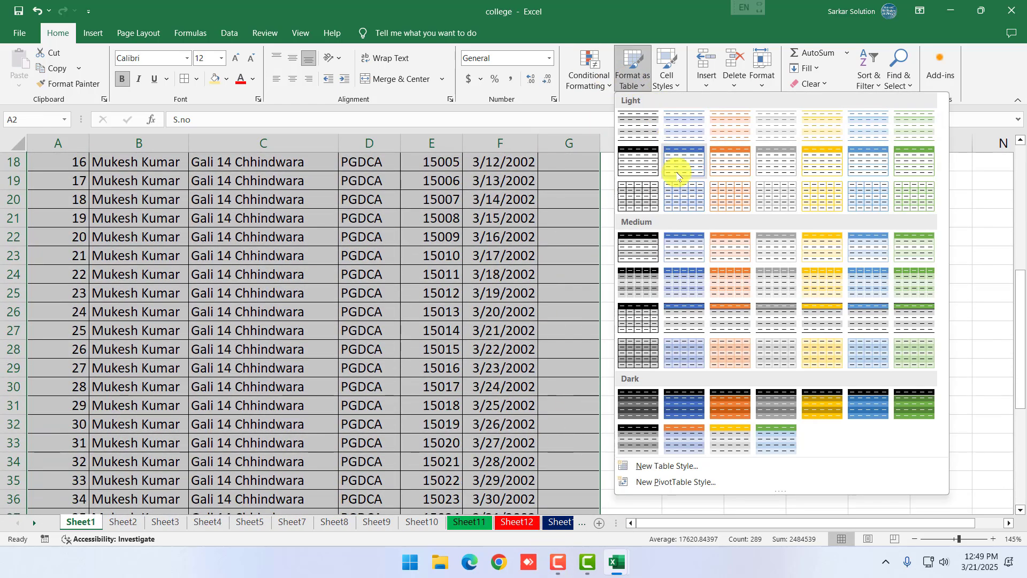
click(687, 247)
click(712, 291)
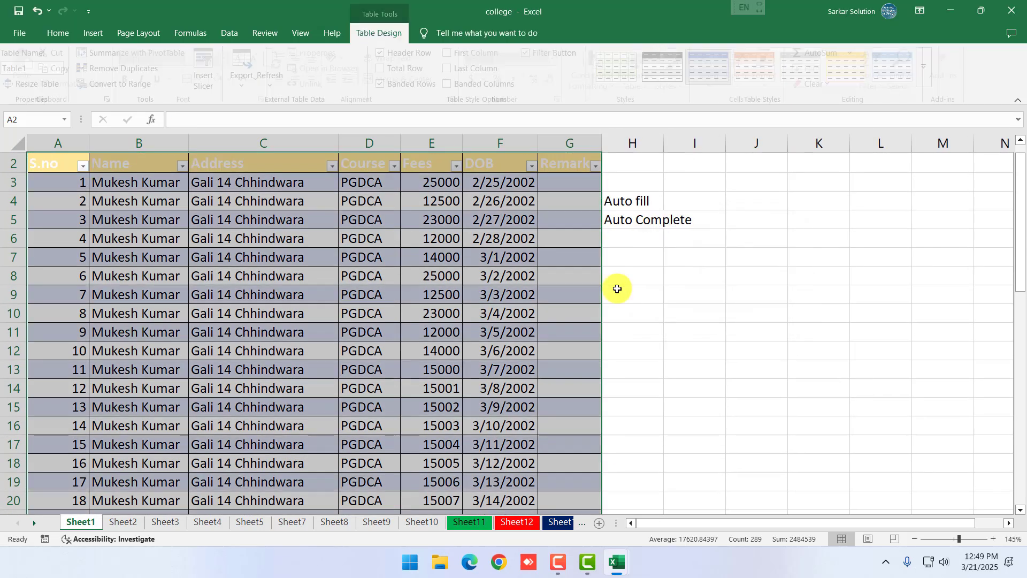
scroll(615, 287, up, 1)
click(266, 298)
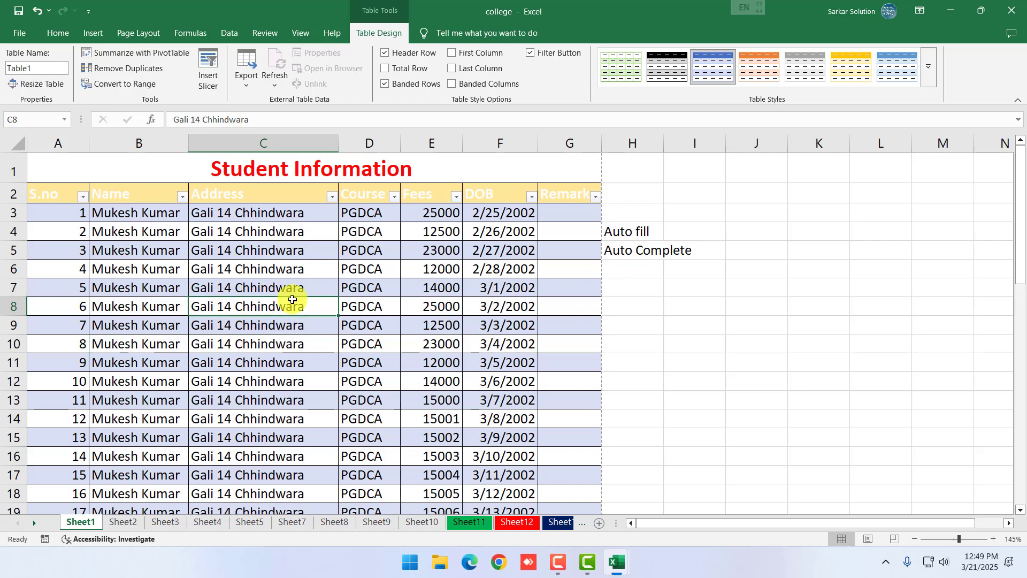
scroll(293, 298, down, 8)
scroll(299, 300, up, 8)
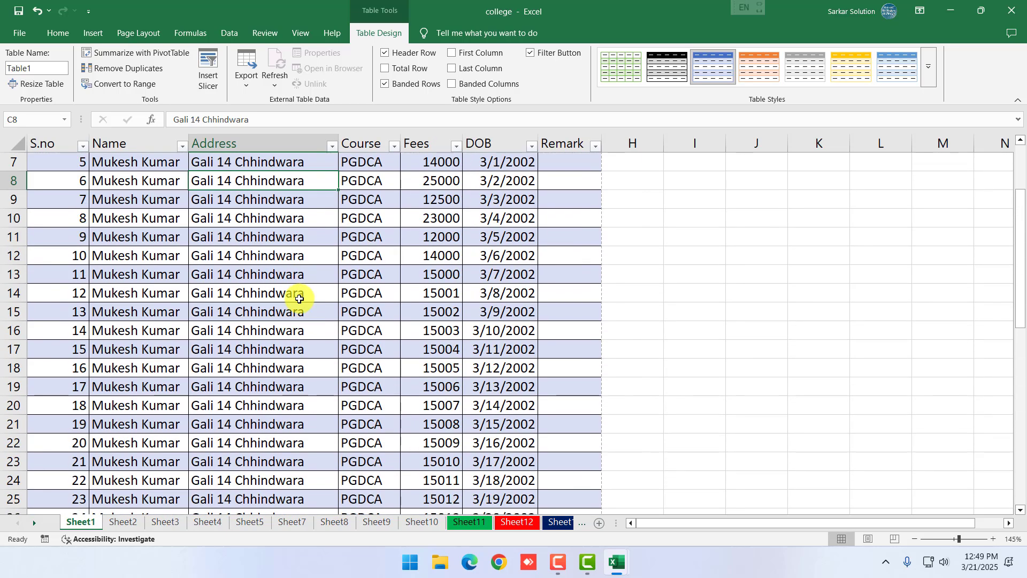
Apply the orange Accent2 cell style to the table's header row
drag(55, 193, 567, 199)
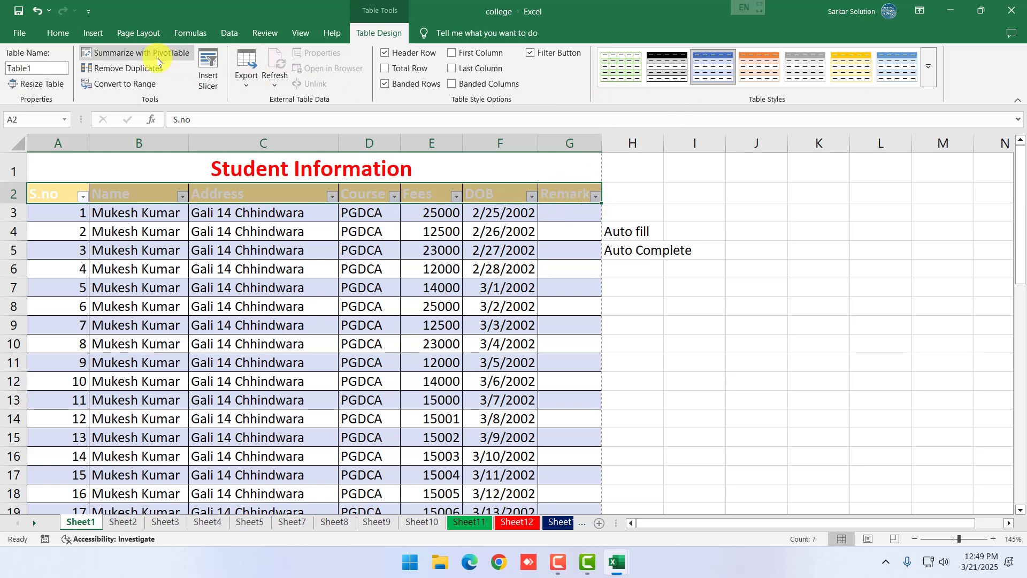
click(49, 31)
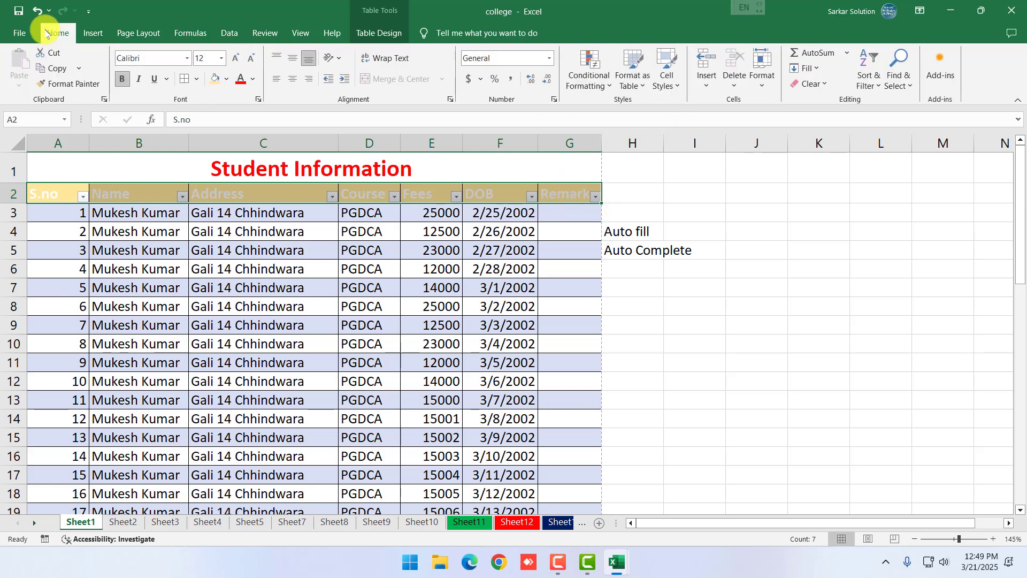
click(666, 75)
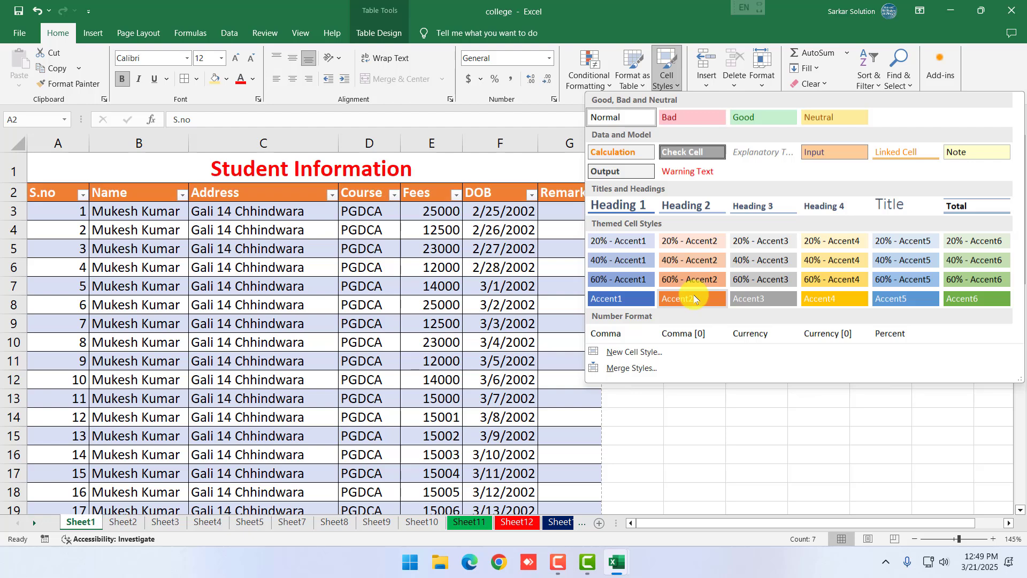
click(693, 298)
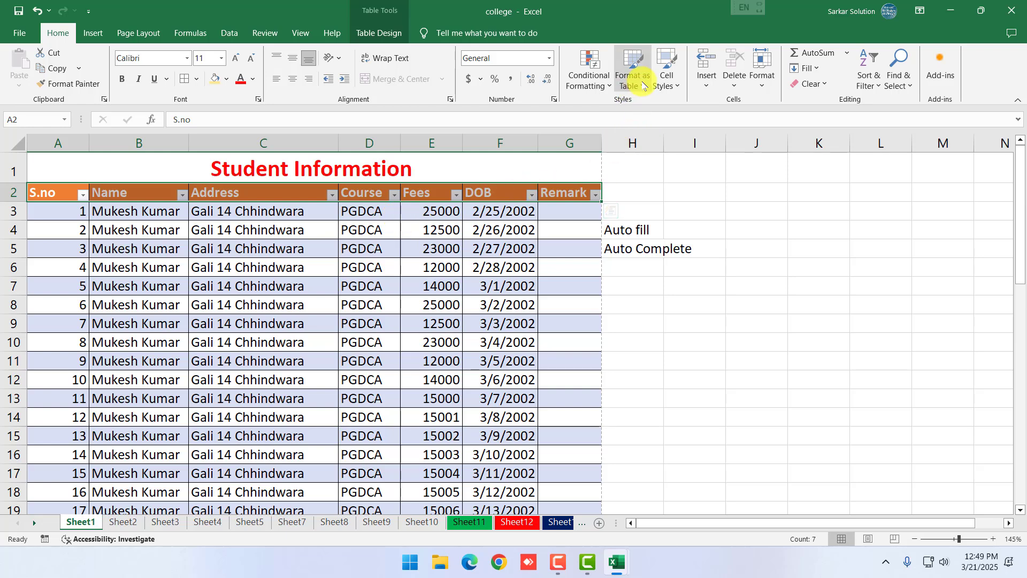
click(470, 323)
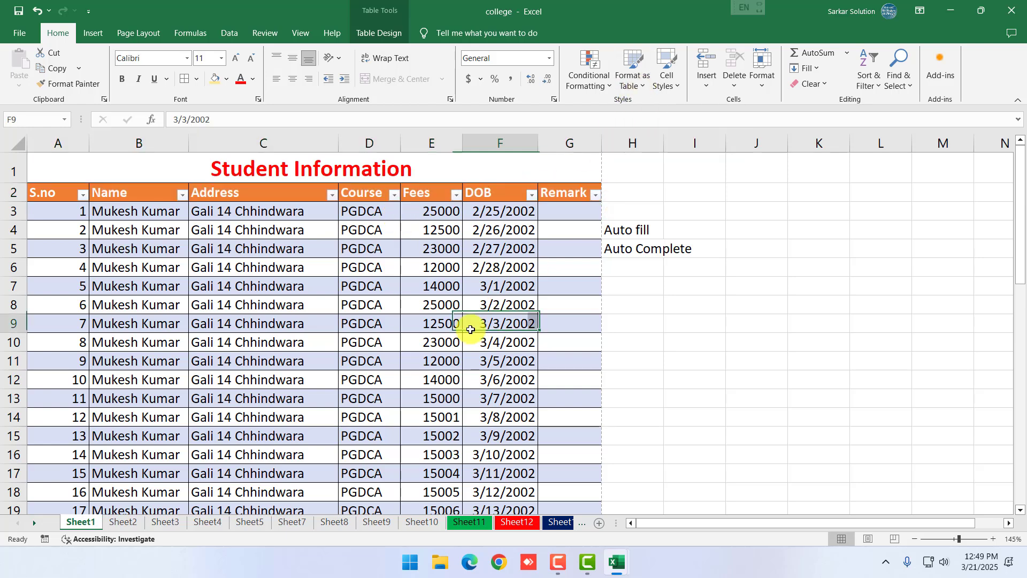
click(126, 239)
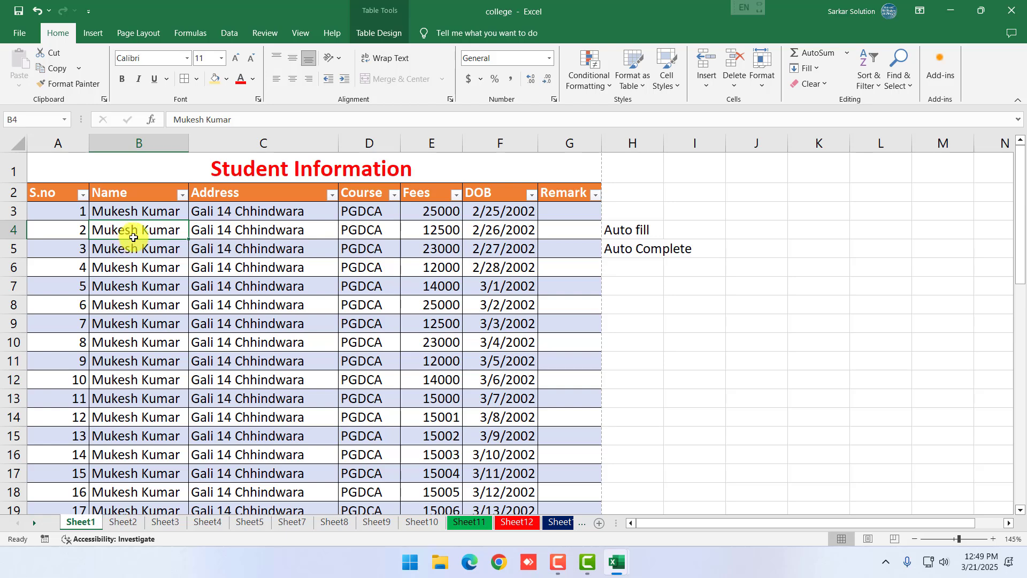
Change the student name in B4 to Ajay and in B5 to Rajesh
click(165, 307)
click(140, 251)
click(133, 234)
double_click(116, 231)
drag(137, 232, 91, 236)
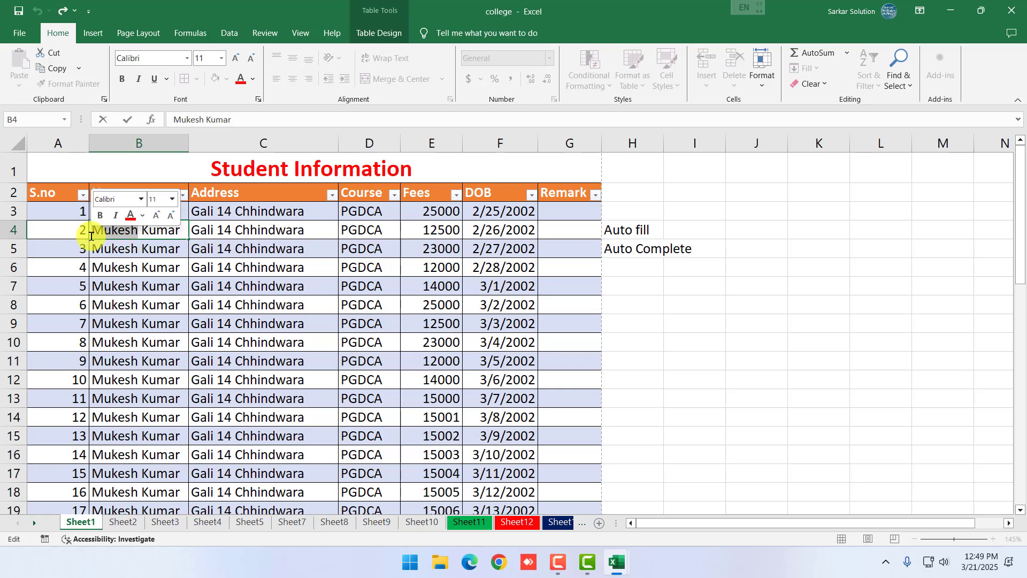
text(Ajay)
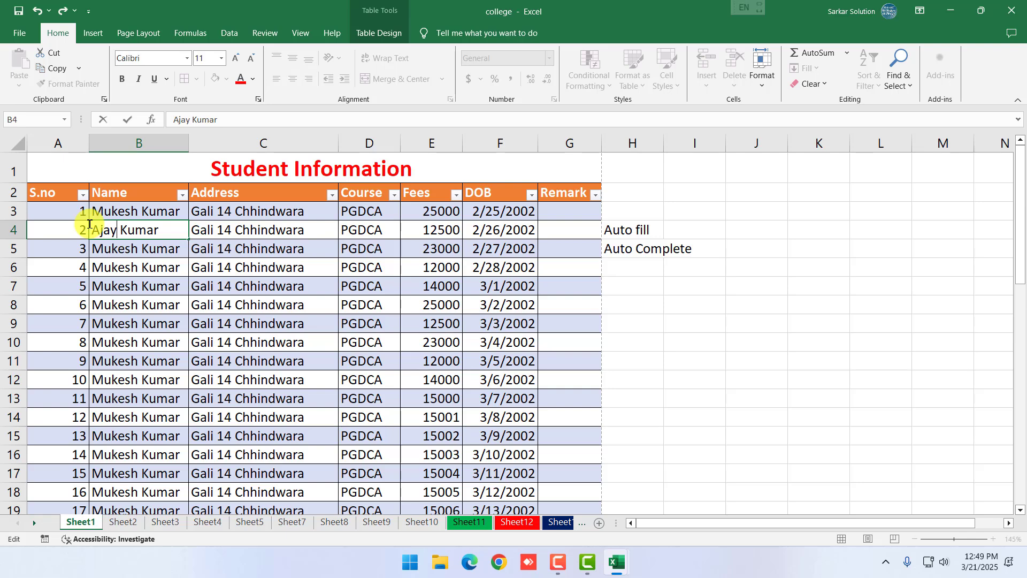
key(Return)
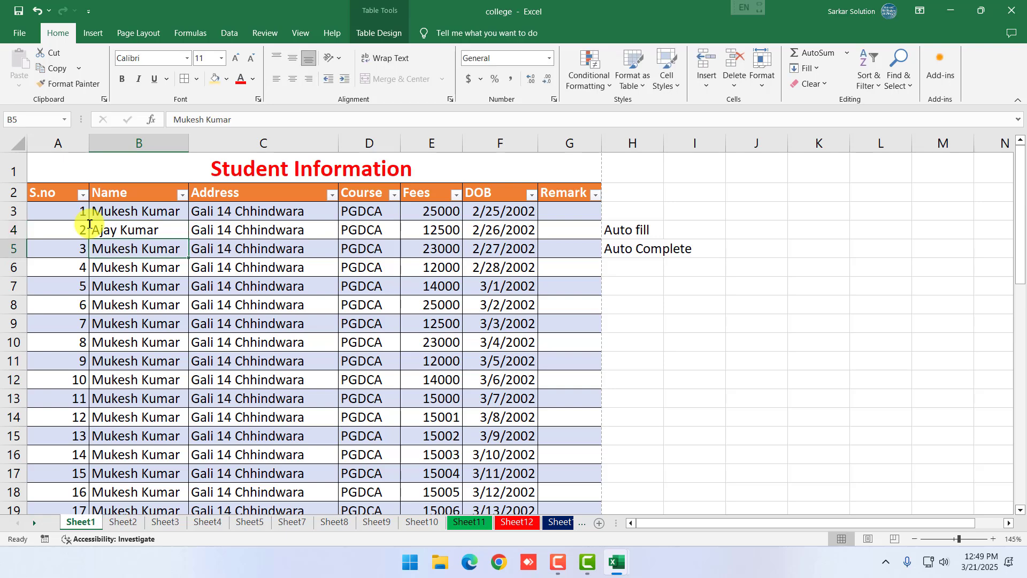
key(F2)
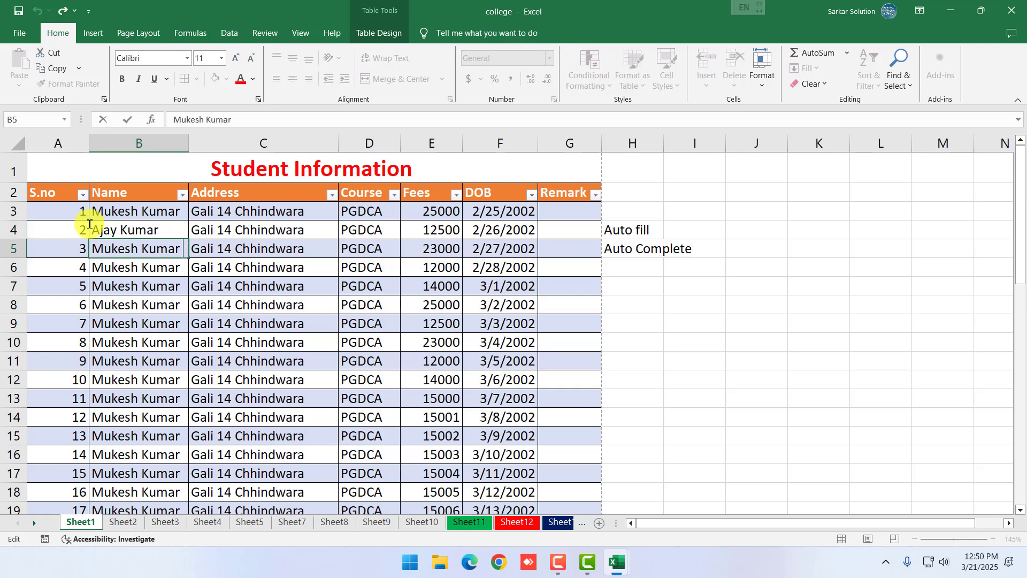
key(BackSpace)
key(BackSpace)
key(BackSpace)
key(BackSpace)
key(BackSpace)
key(BackSpace)
key(BackSpace)
key(BackSpace)
key(BackSpace)
key(BackSpace)
key(BackSpace)
key(BackSpace)
text(R)
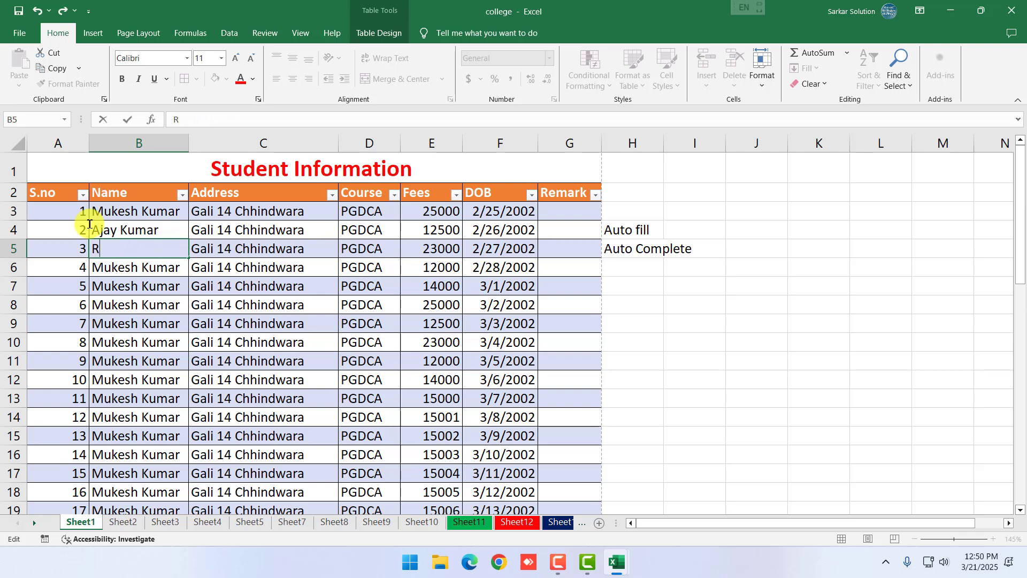
text(ajesh)
key(Return)
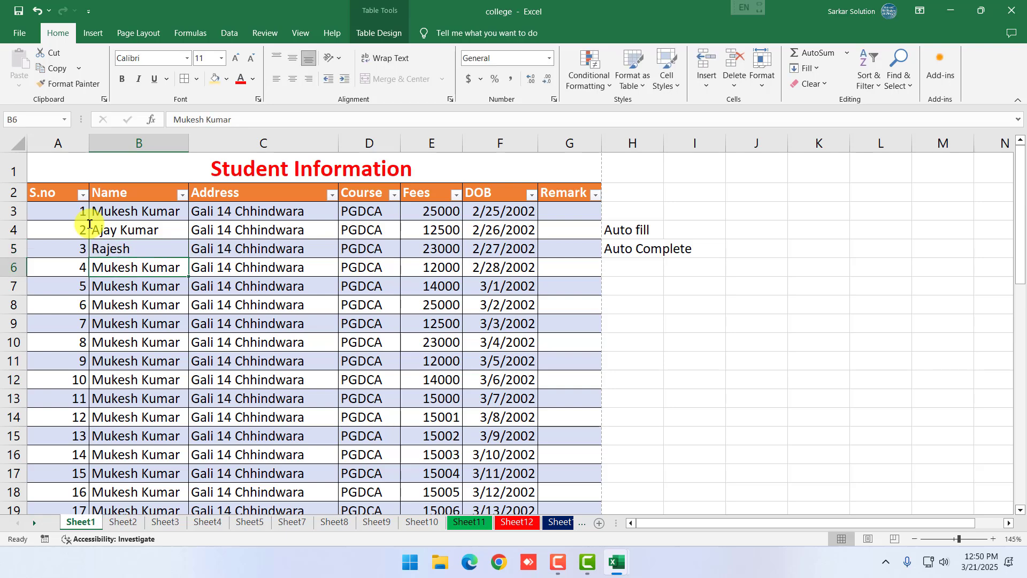
Enter Brijesh, Manish and Rohit in B6–B8, accepting AutoComplete names for B9 and B10
text(Brijesh)
key(Return)
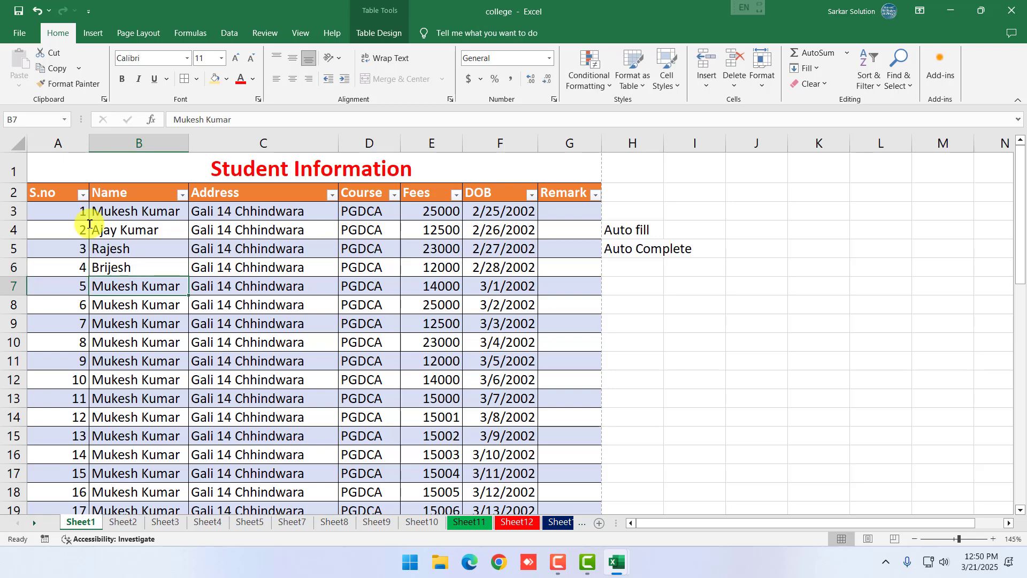
text(Manish)
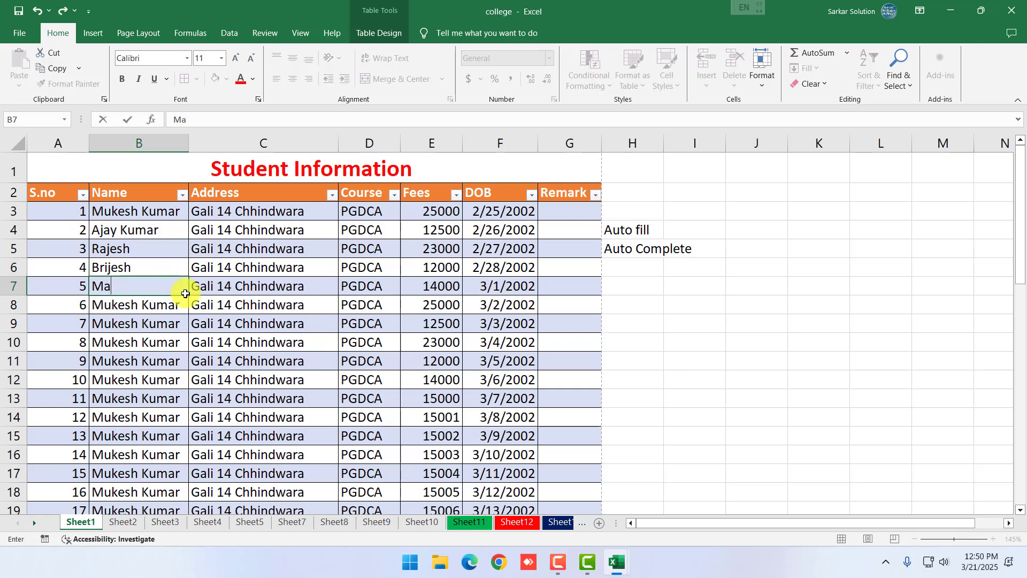
key(Return)
text(Rohit)
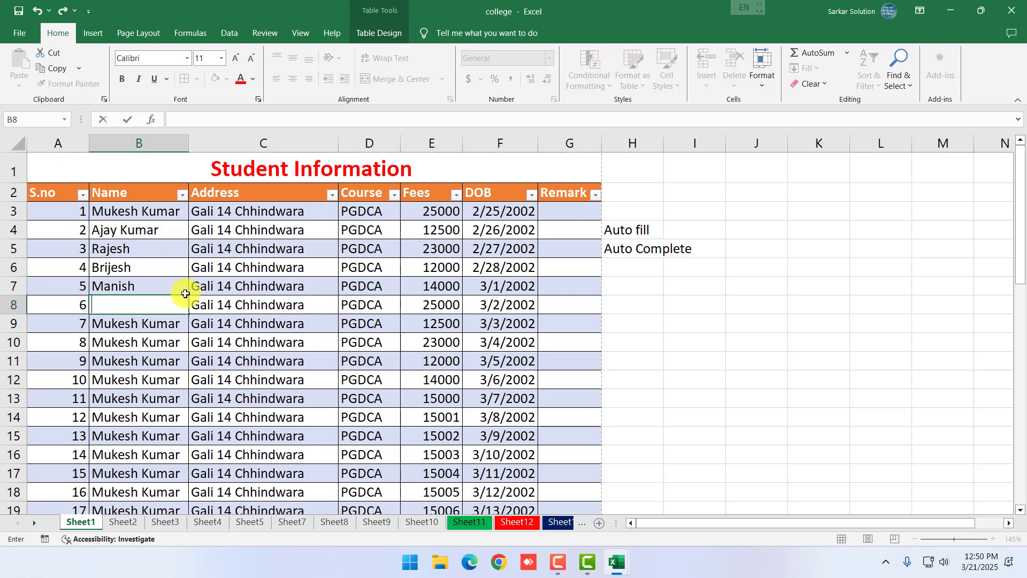
key(Return)
text(Mu)
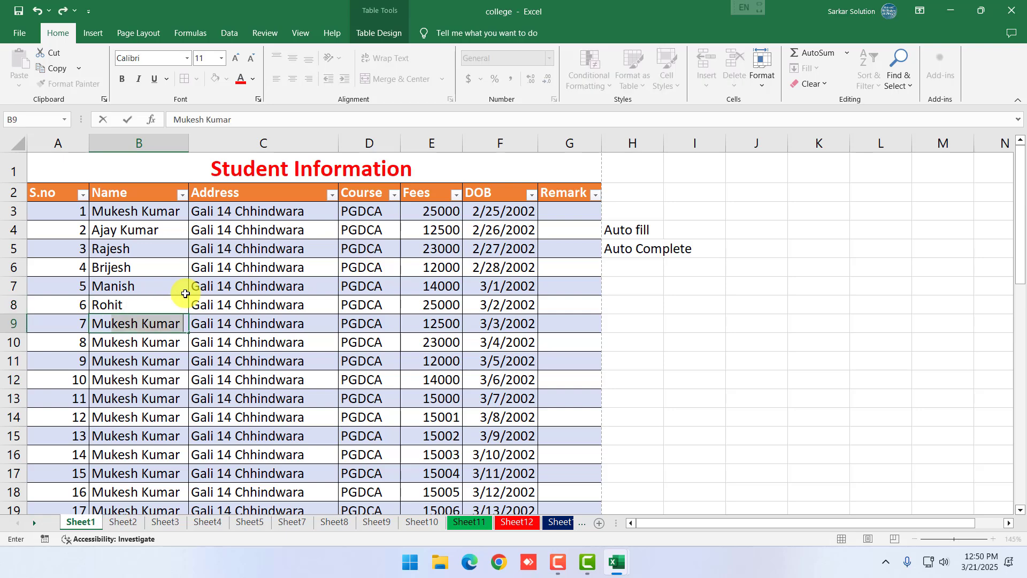
key(Return)
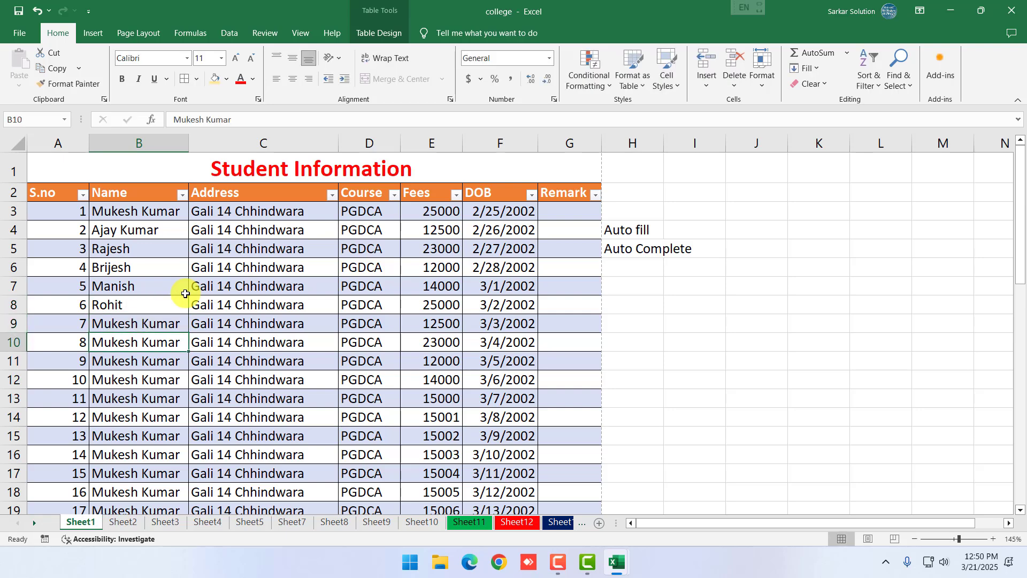
text(Ajay)
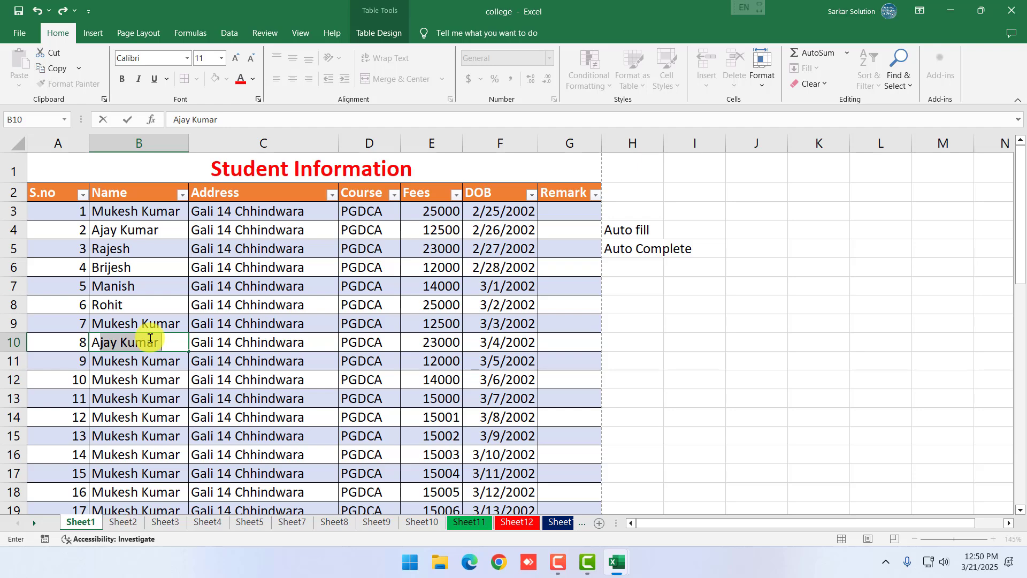
key(Return)
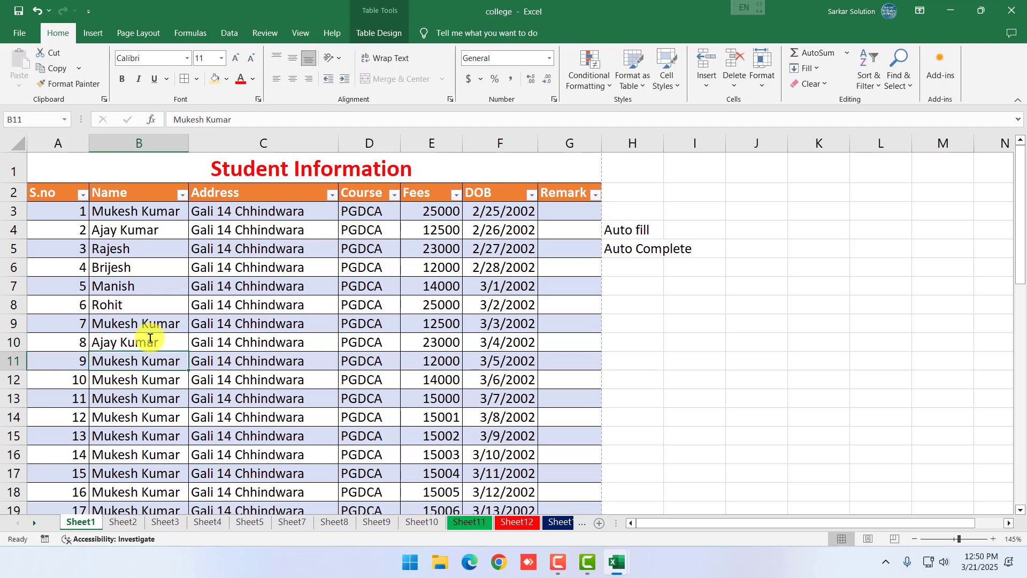
Select the whole student table from the S.no header down
click(126, 270)
drag(61, 192, 539, 435)
scroll(539, 434, up, 11)
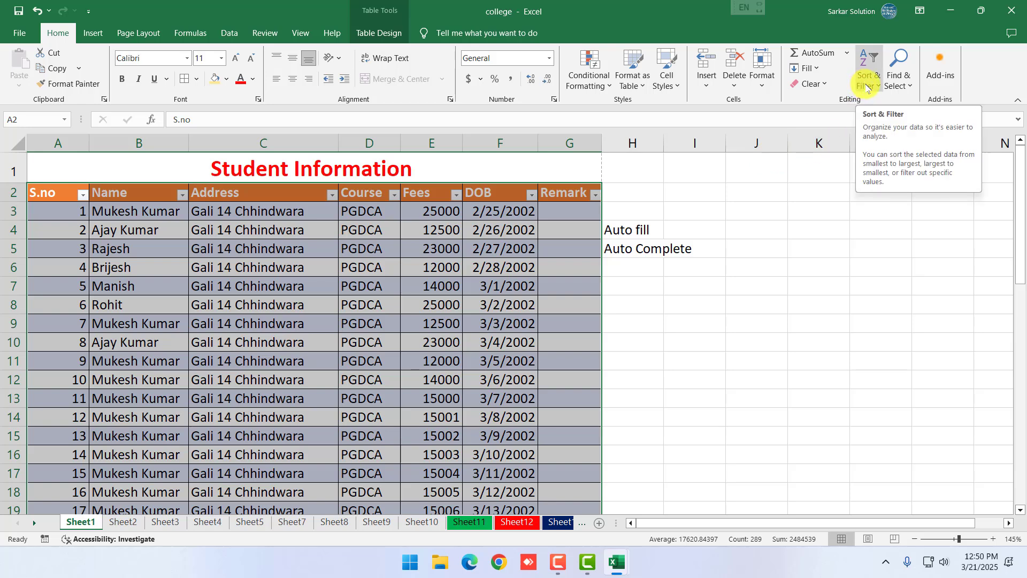
Sort the table by S.no largest to smallest so it starts at 47
click(867, 87)
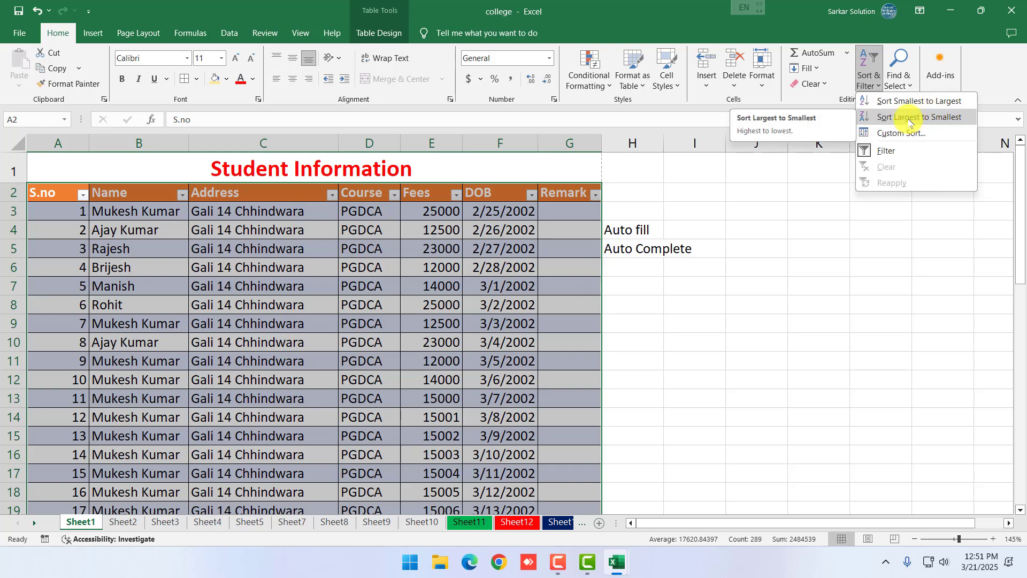
click(909, 117)
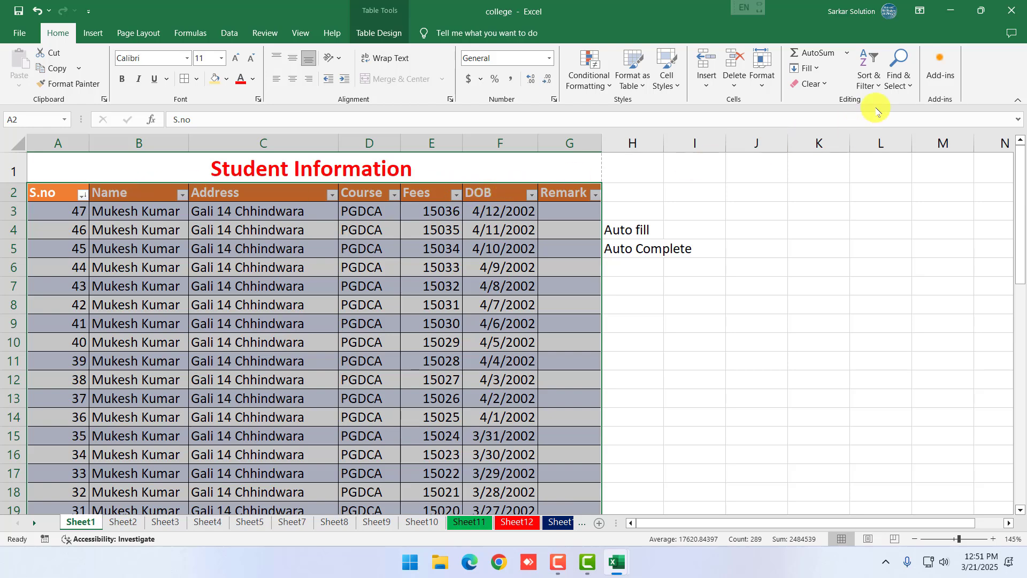
click(872, 85)
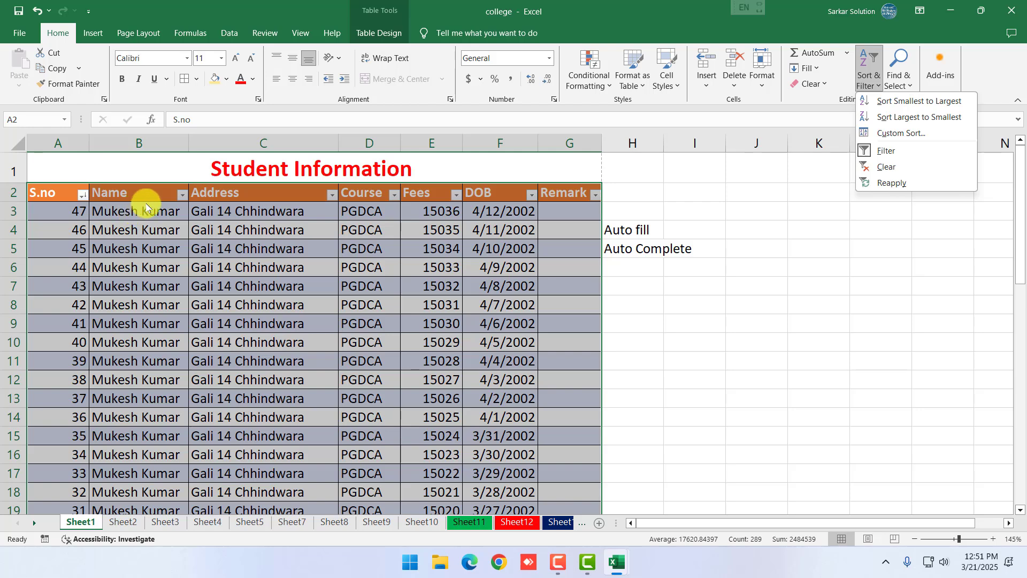
Custom-sort the table by Name from A to Z
click(891, 136)
click(647, 222)
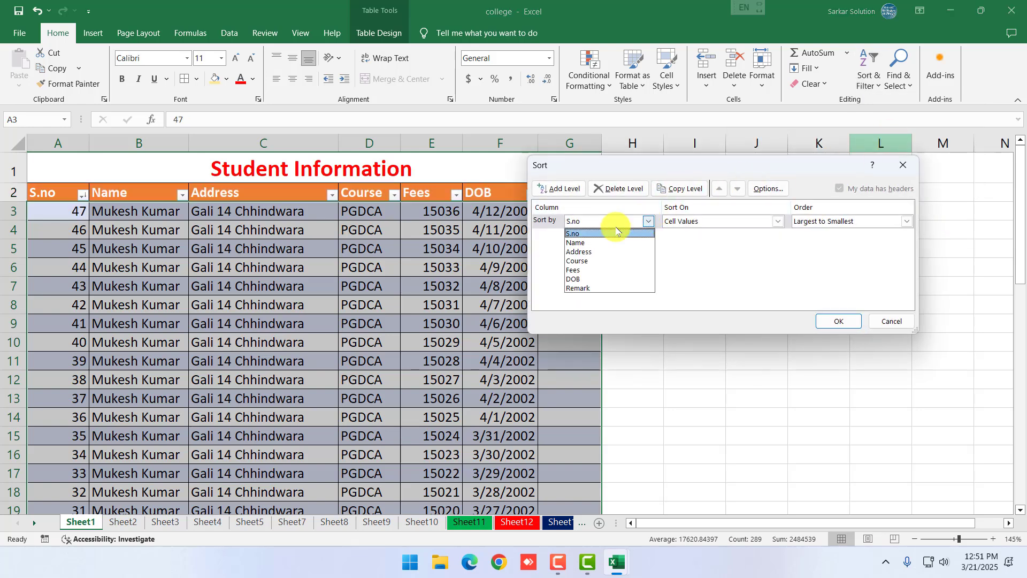
click(575, 244)
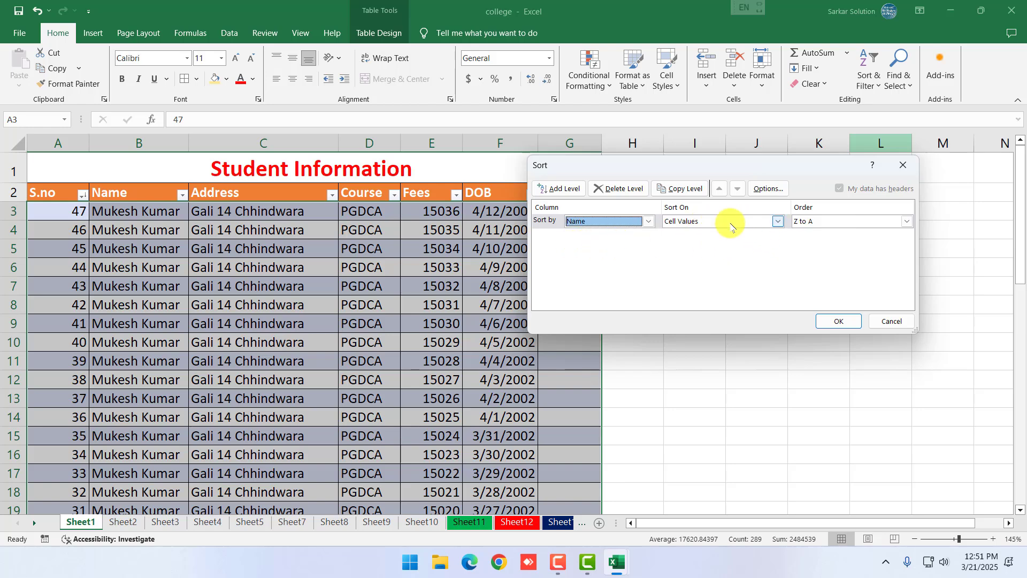
click(862, 222)
click(803, 234)
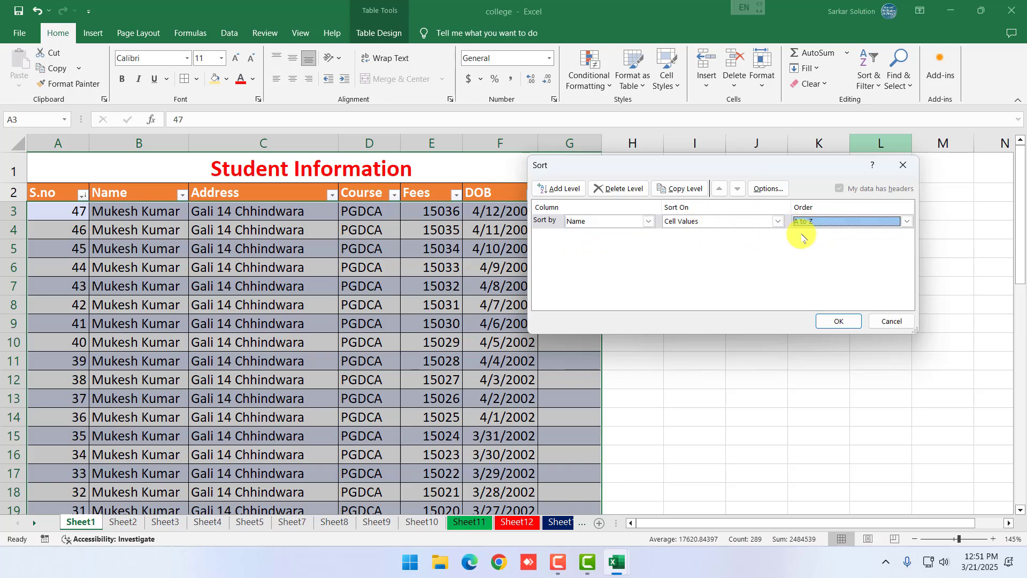
click(814, 224)
click(806, 243)
click(829, 220)
click(819, 234)
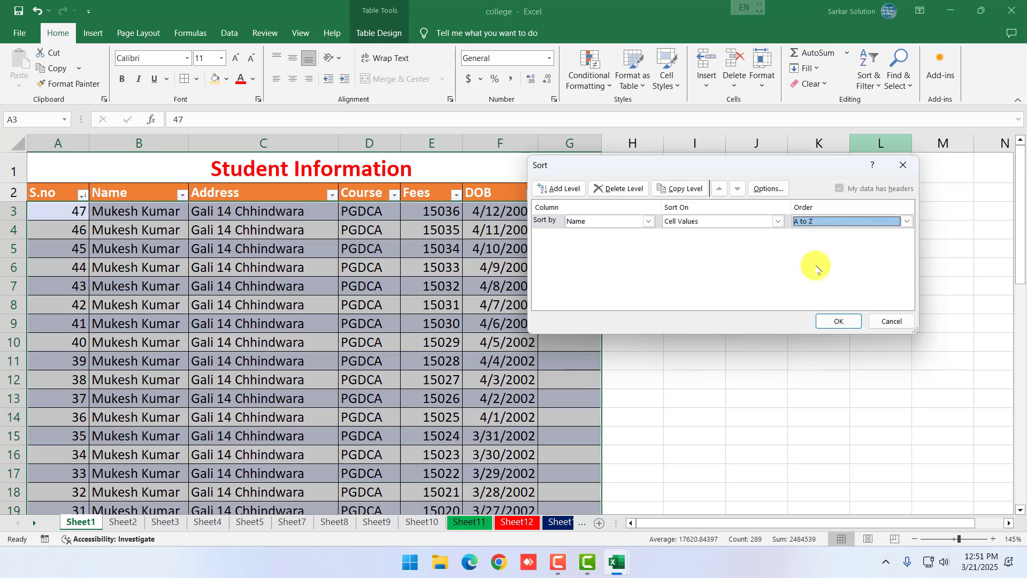
click(835, 321)
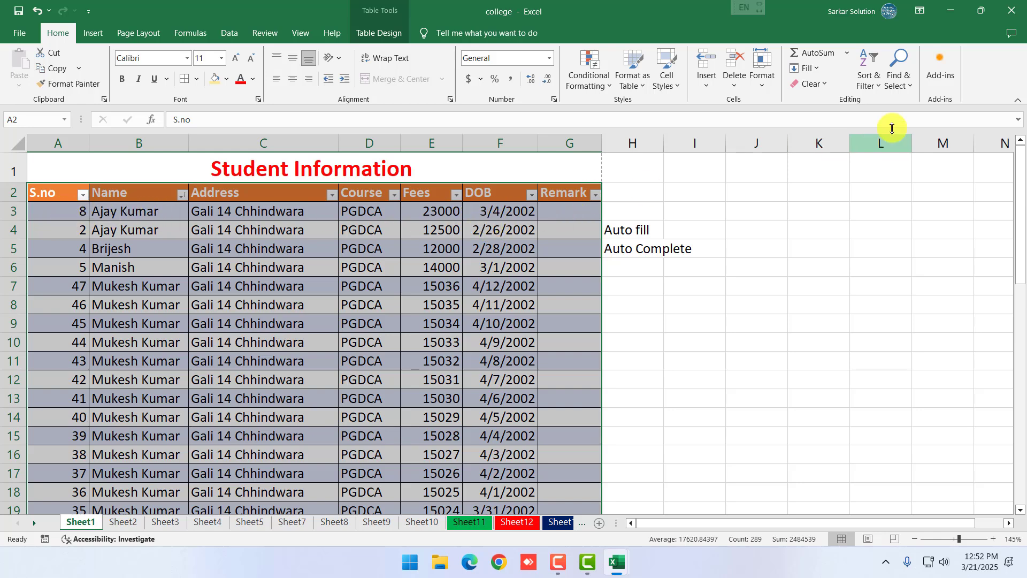
Custom-sort the table by S.no smallest to largest, restoring order from 1
click(868, 70)
click(889, 133)
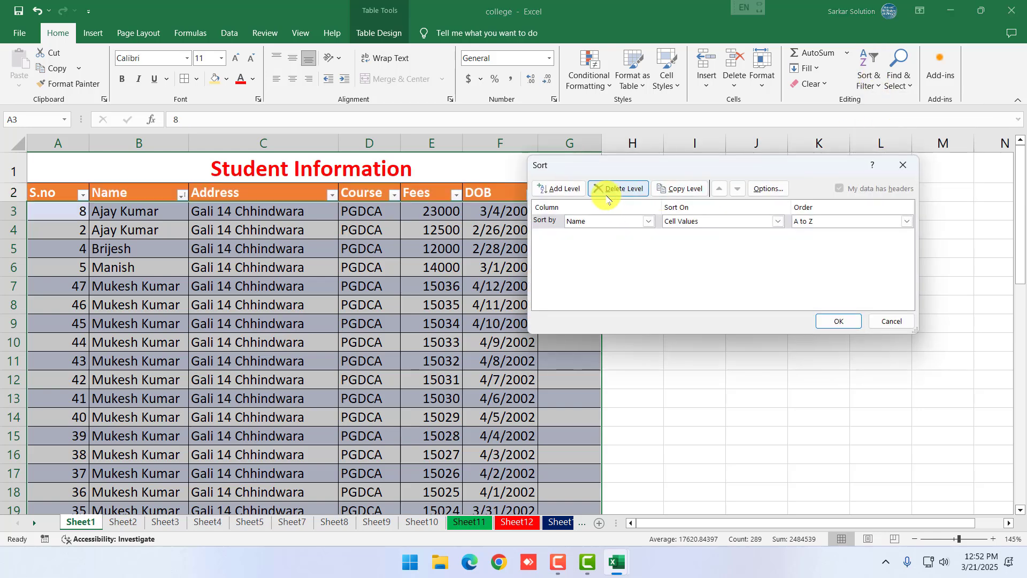
click(647, 221)
click(606, 236)
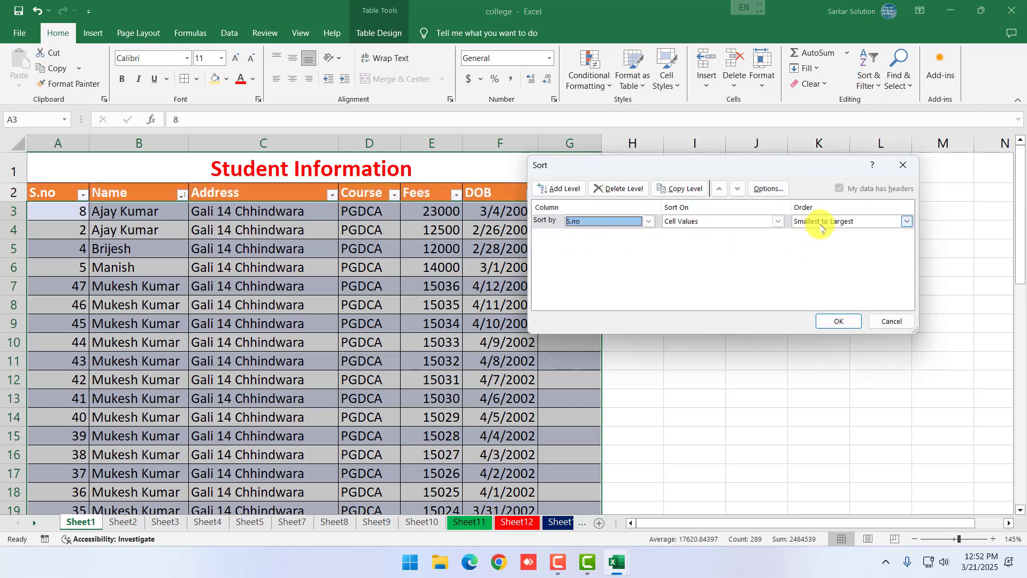
click(839, 321)
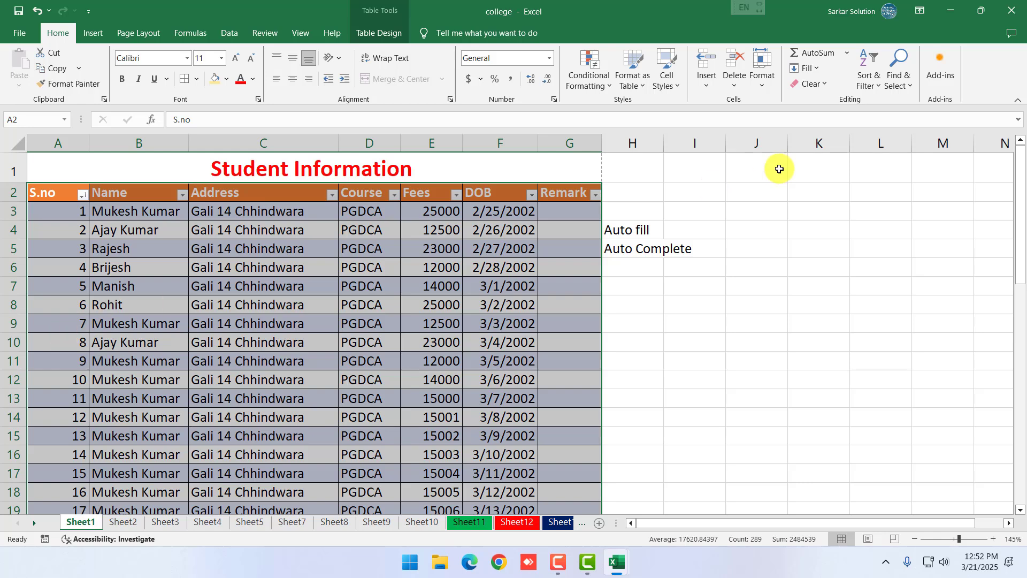
click(868, 75)
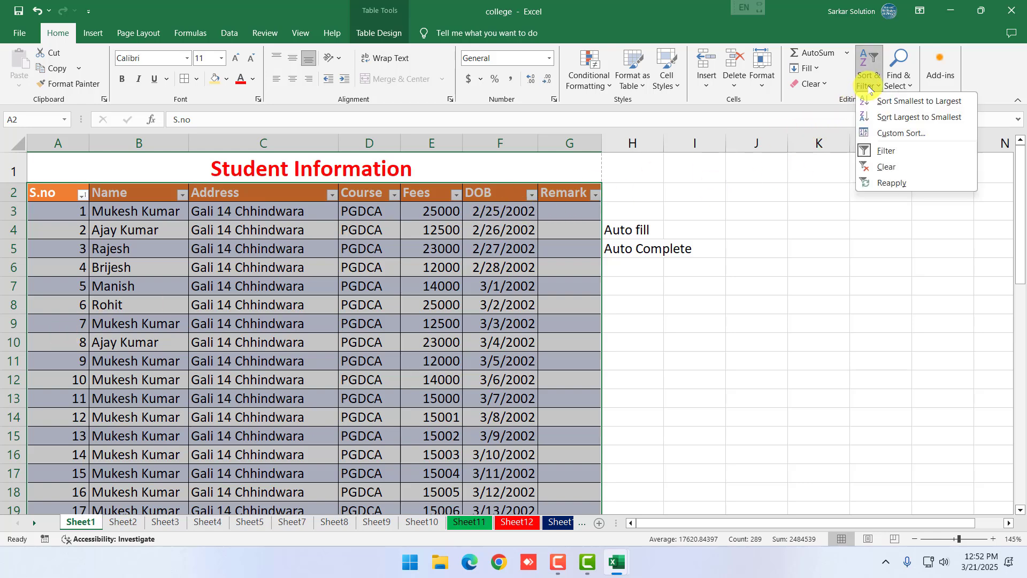
click(884, 152)
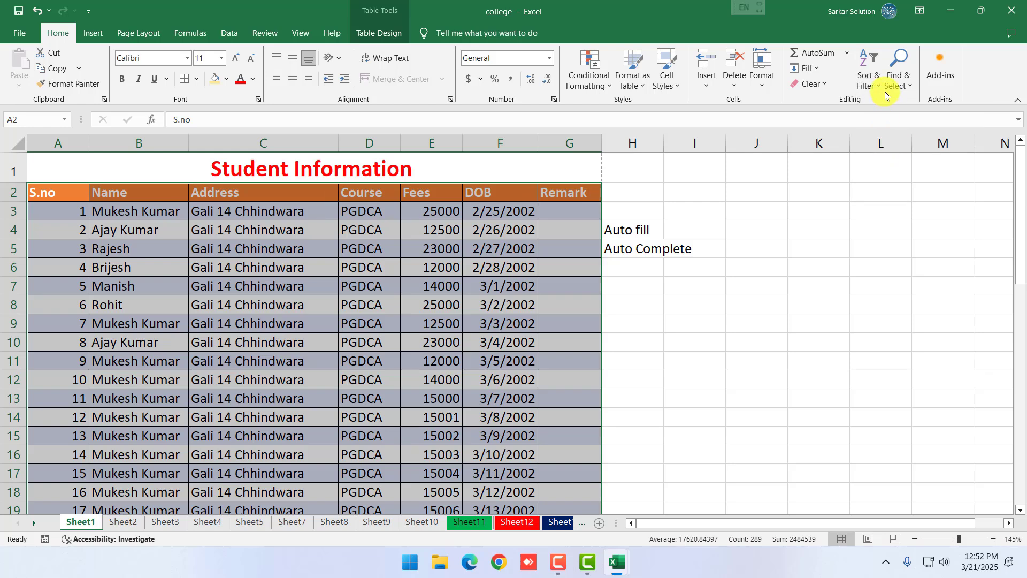
click(870, 75)
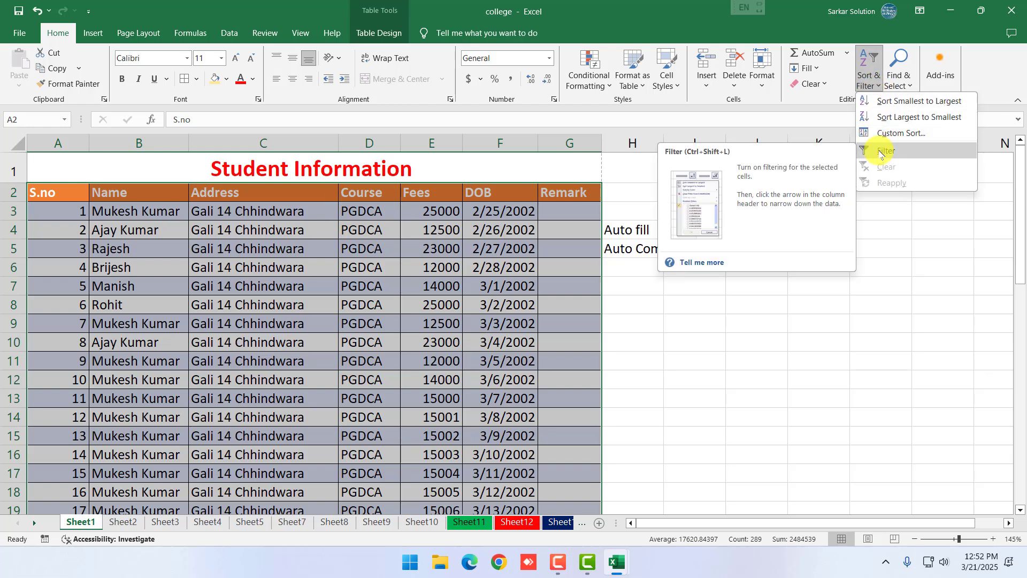
click(881, 155)
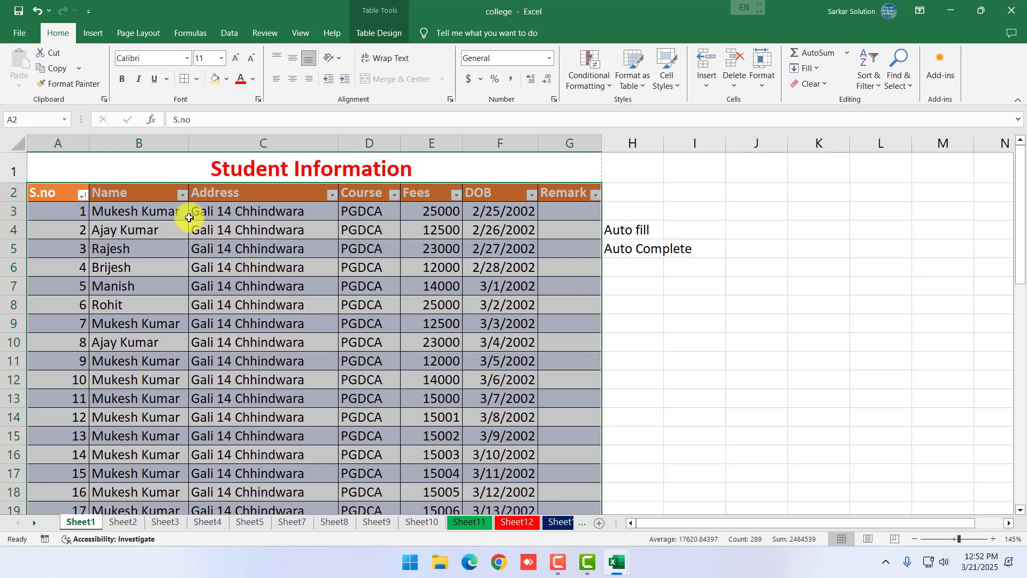
click(456, 194)
click(327, 346)
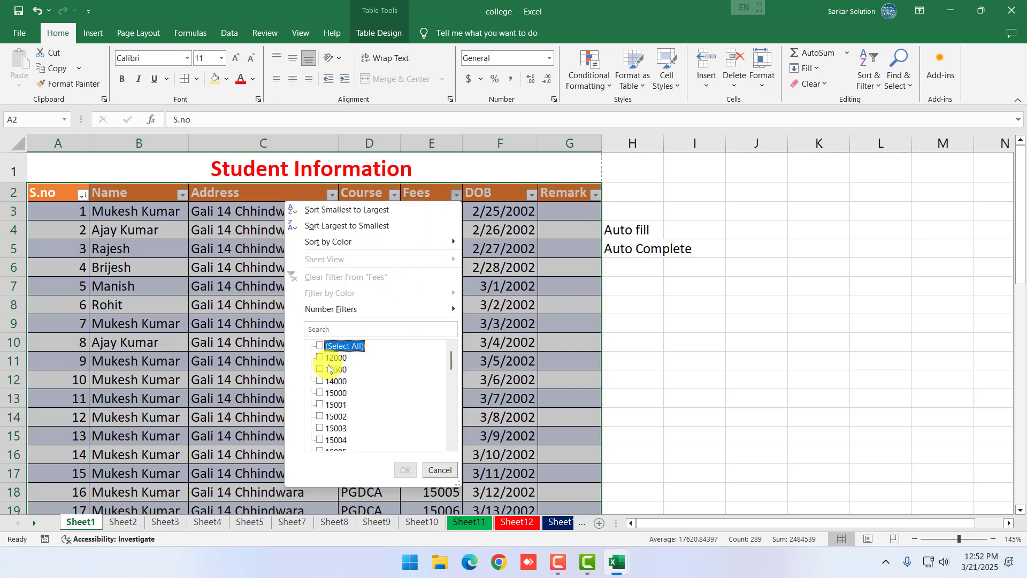
click(328, 369)
click(406, 470)
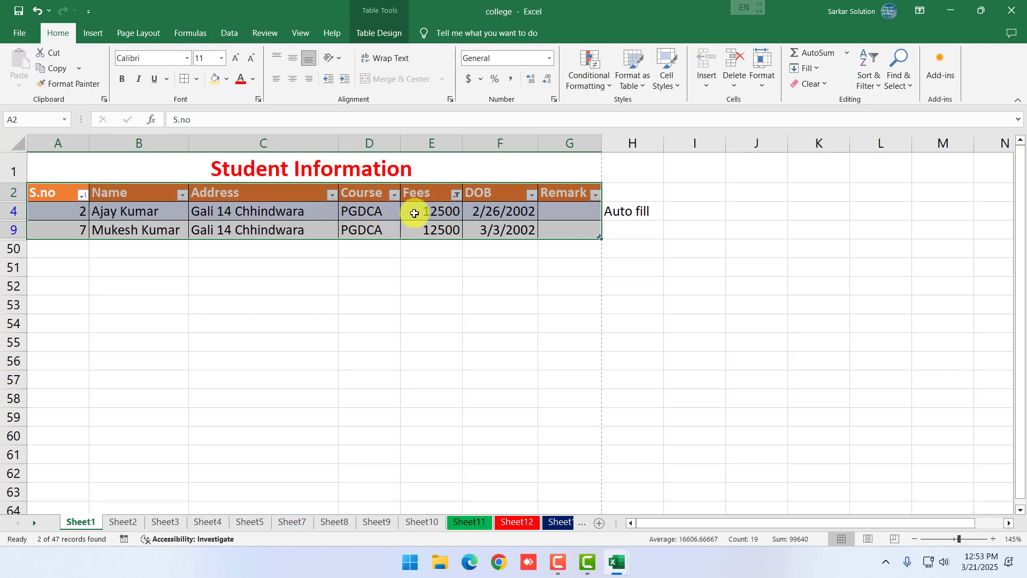
click(456, 195)
click(321, 346)
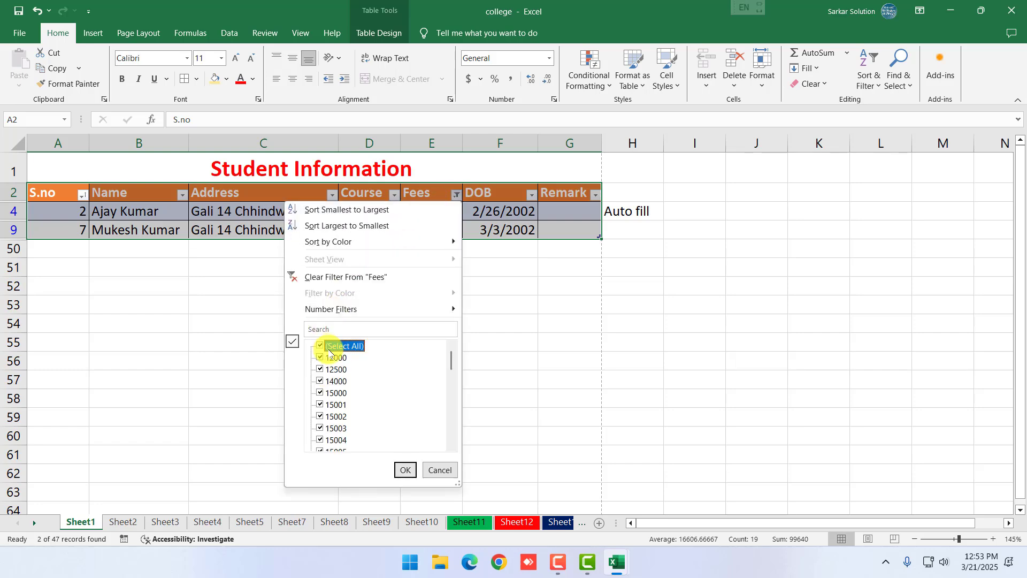
click(405, 469)
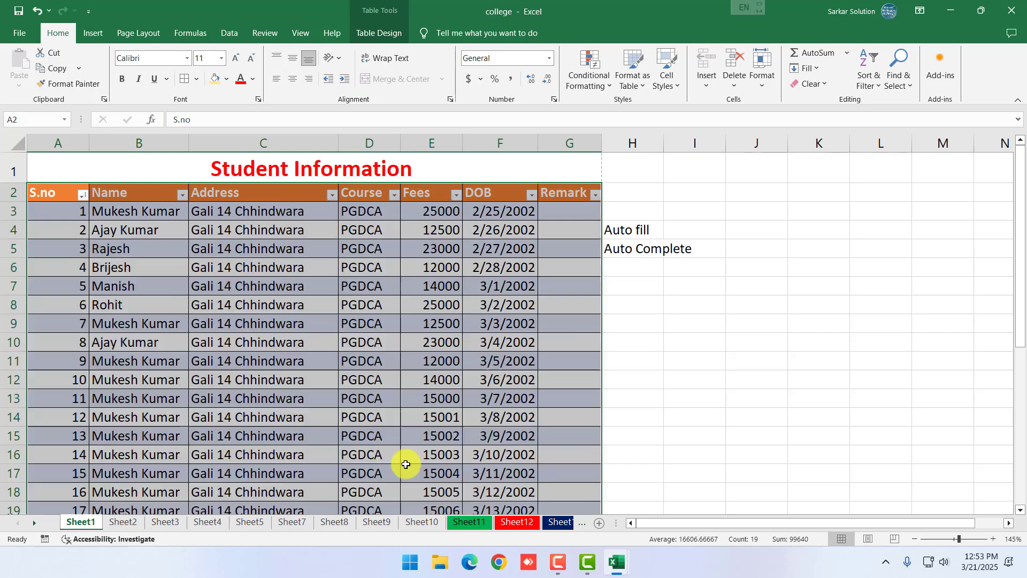
Set the course in D12 to BCA, undoing an accidental 'Diploma in Computer Application' entry
click(394, 195)
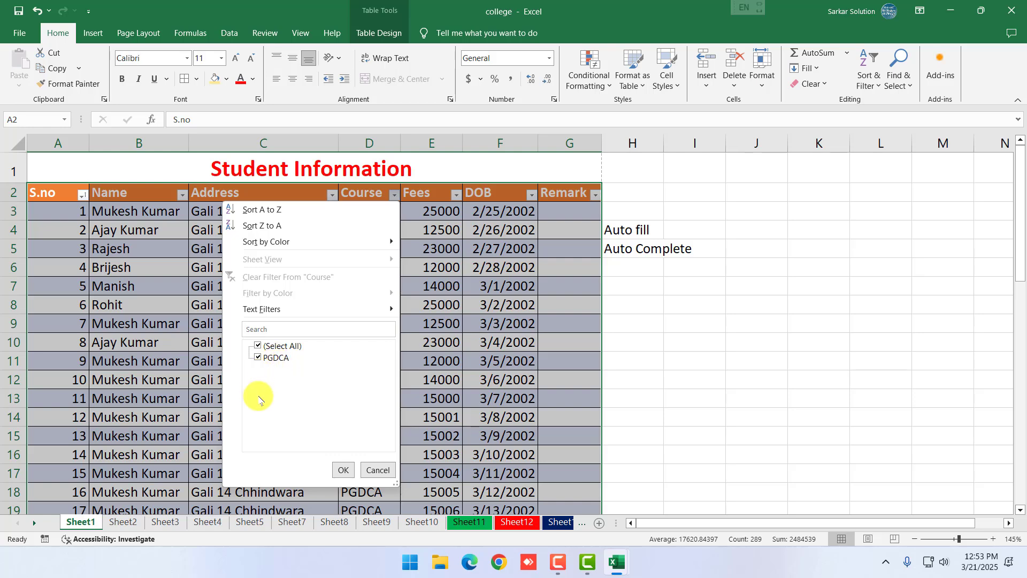
click(378, 470)
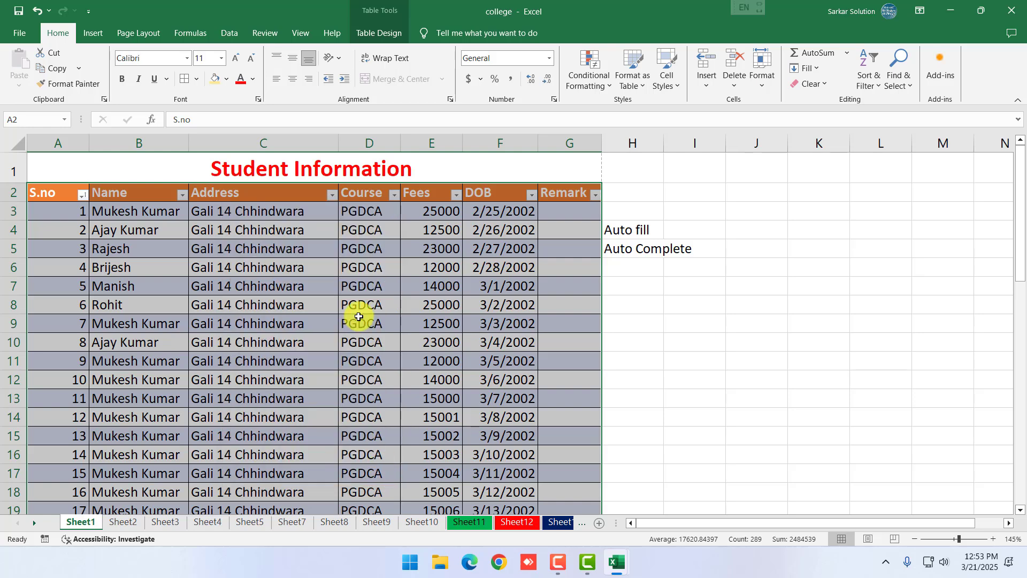
click(394, 195)
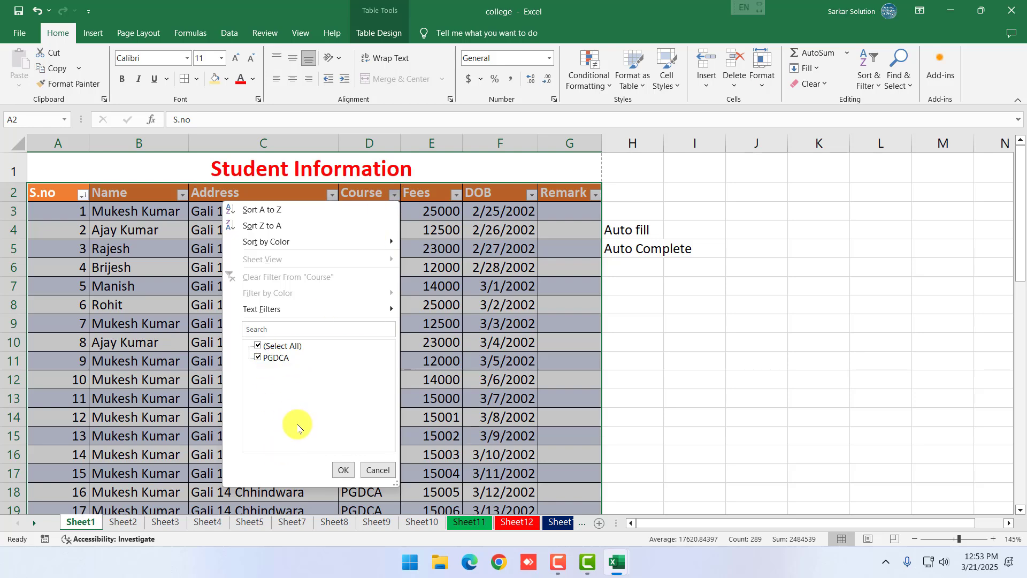
click(377, 470)
click(380, 372)
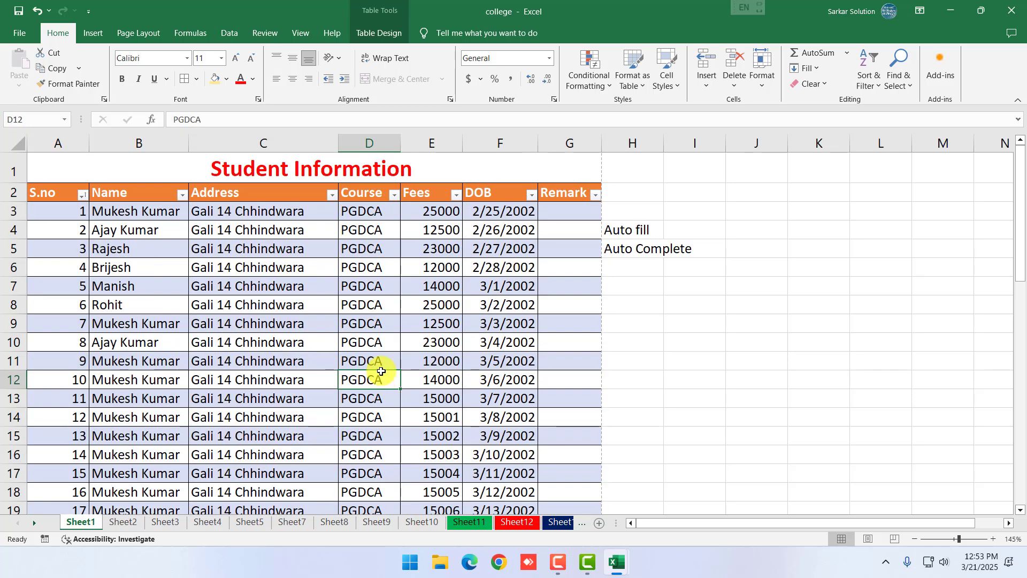
text(Diploma in Computer Application)
key(Return)
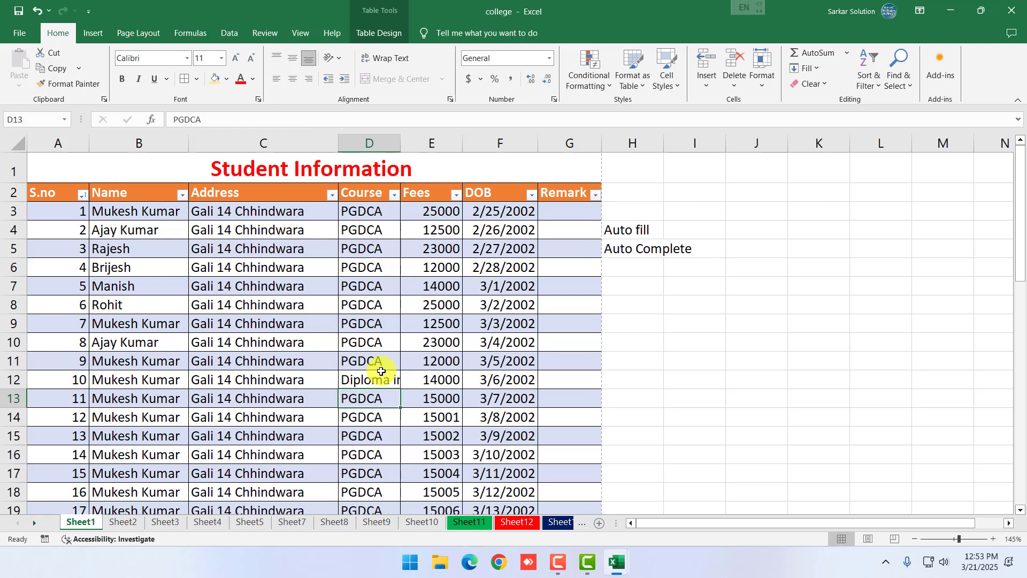
key(ctrl+z)
text(BCA)
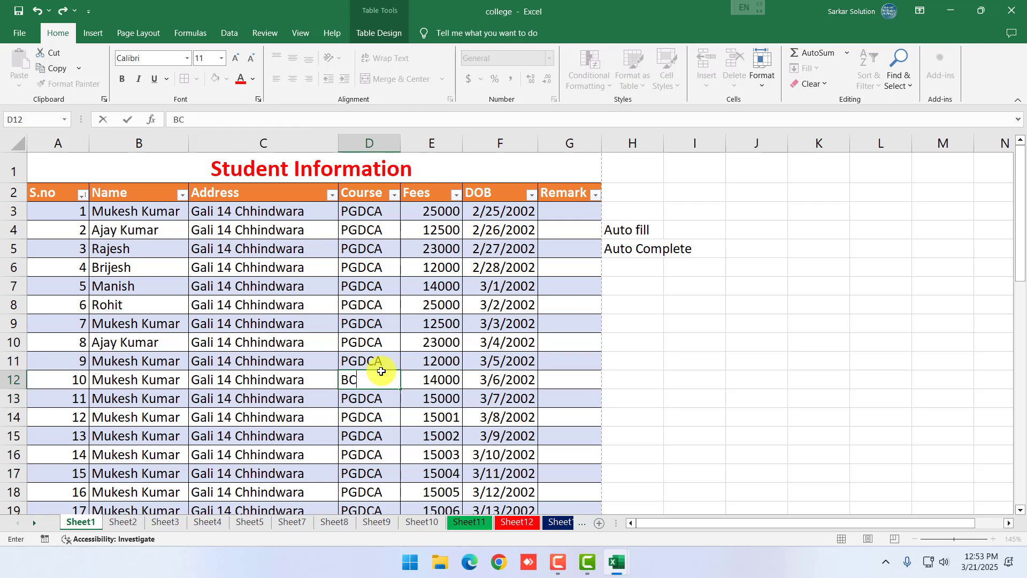
key(Return)
Enter BCA in D16, MSC in D20, MCA in D23 and MSC in D26
key(Down)
key(Down)
key(Down)
text(BCA)
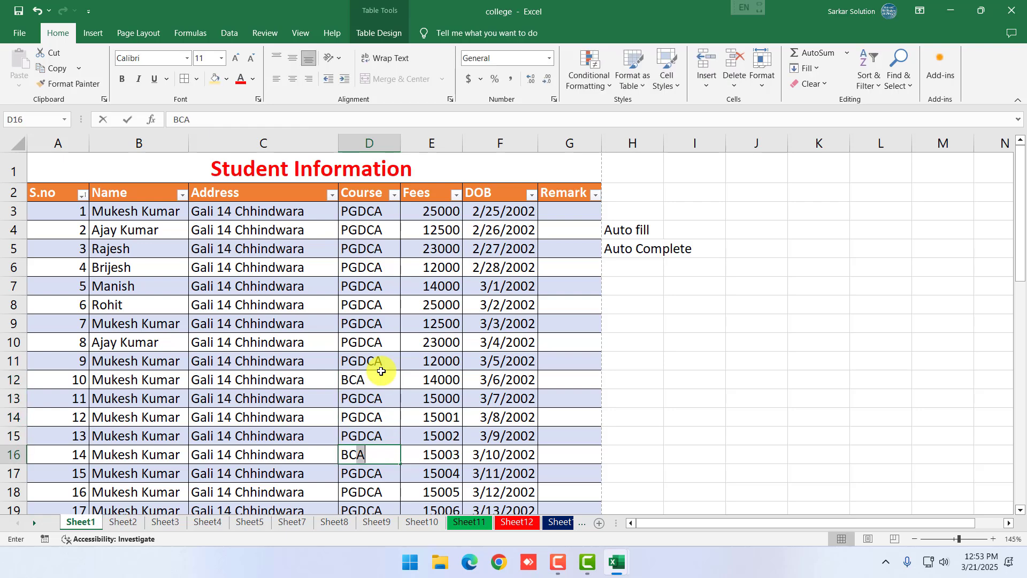
key(Return)
key(Down)
key(Down)
key(Down)
text(MSC)
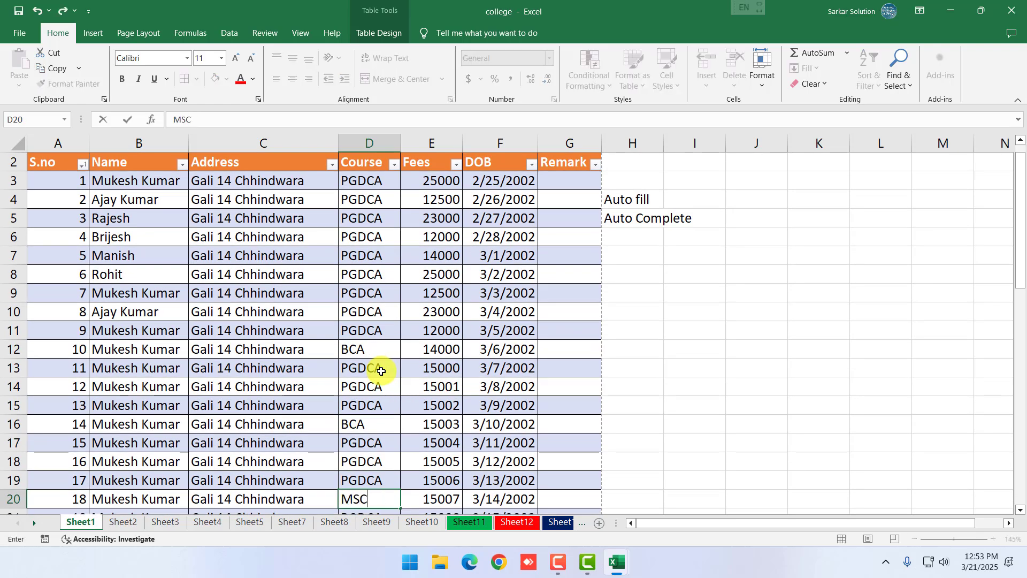
key(Return)
key(Down)
key(Down)
text(MCA)
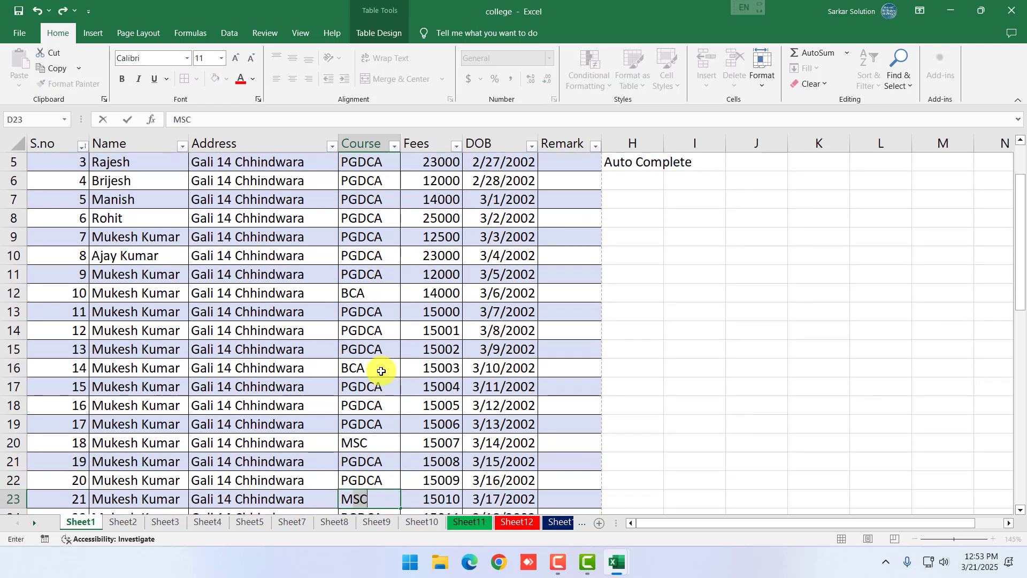
key(Return)
key(Down)
key(Down)
text(MSC)
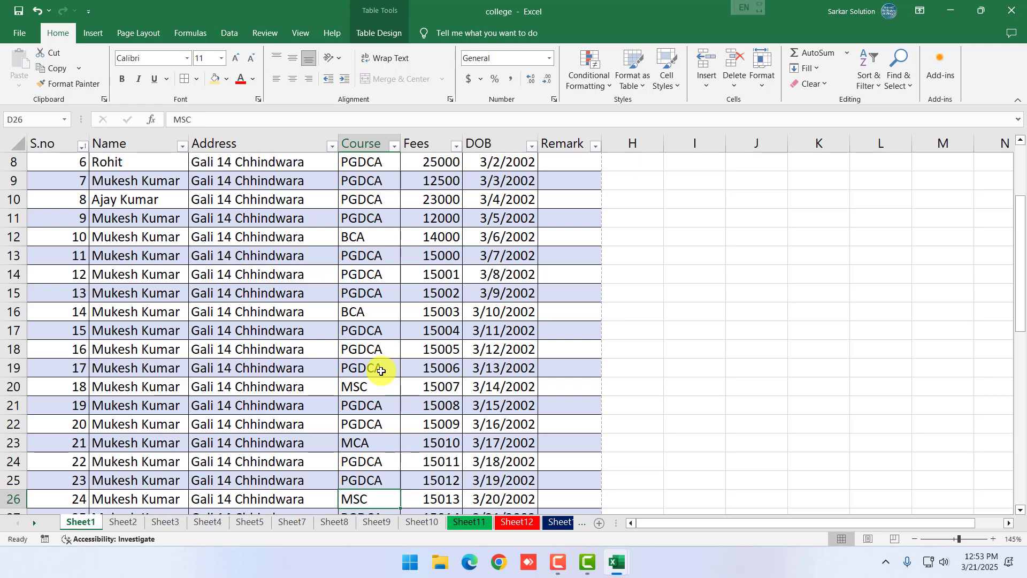
key(Return)
scroll(377, 366, up, 2)
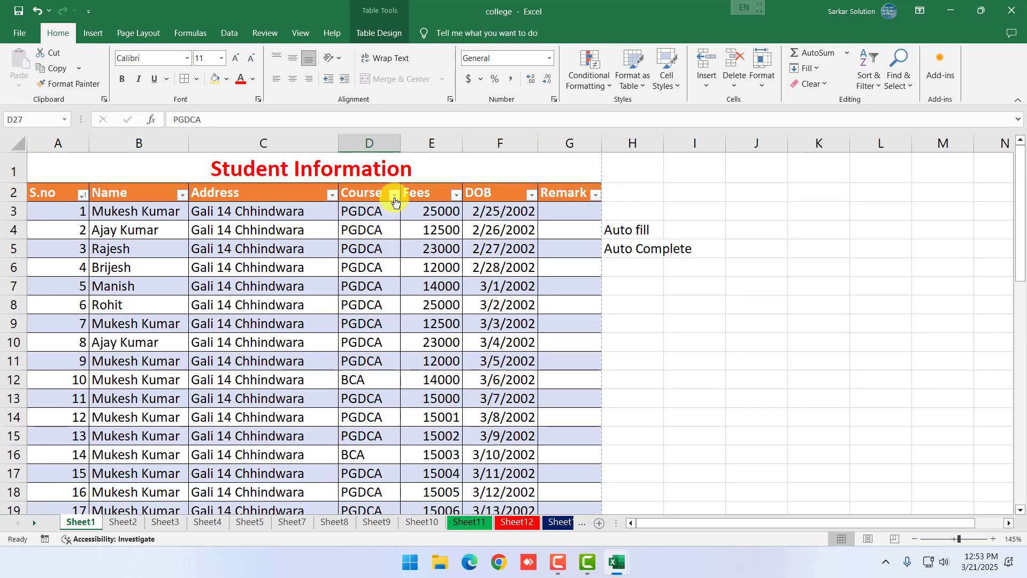
click(394, 196)
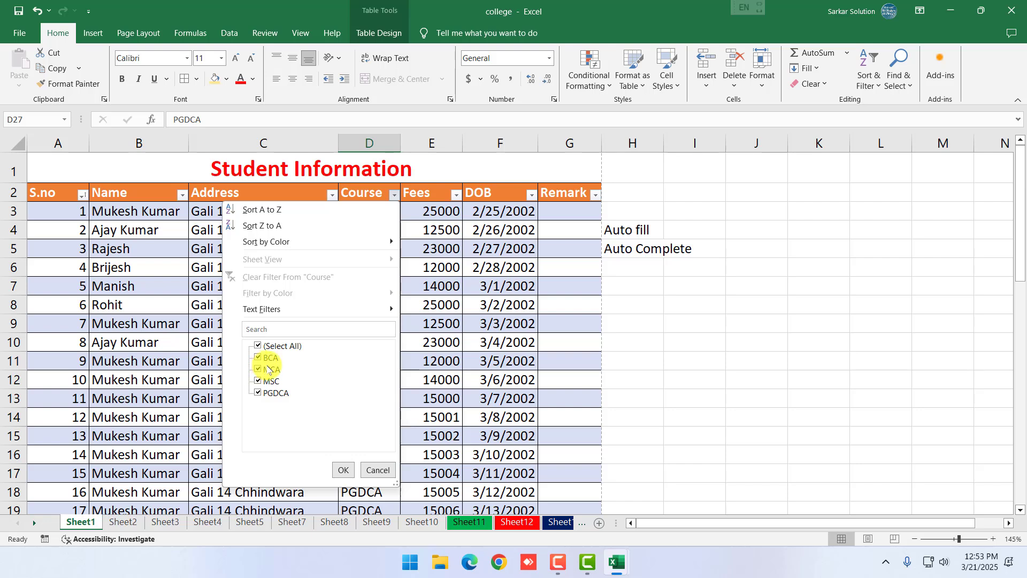
click(258, 346)
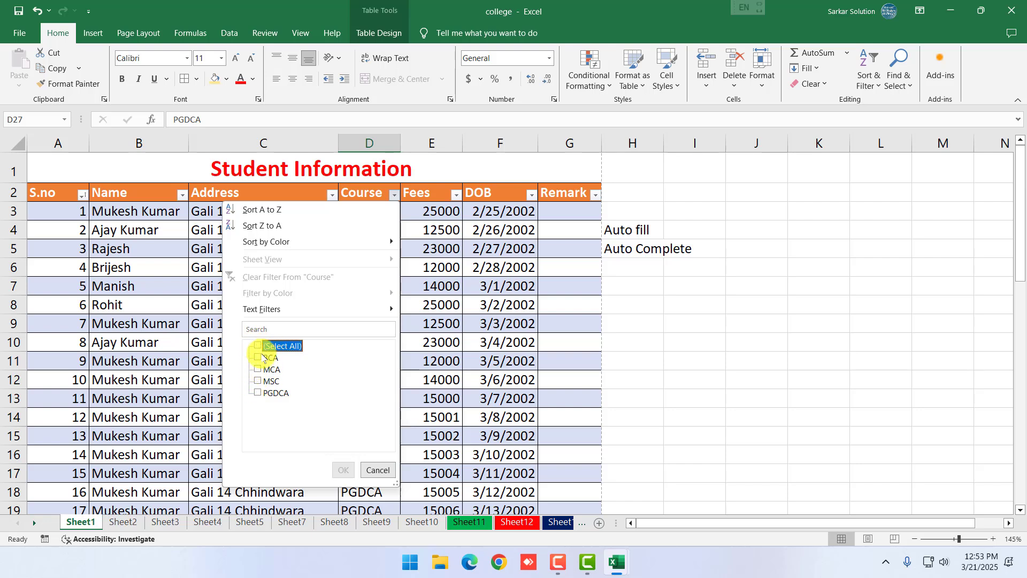
click(258, 371)
click(343, 470)
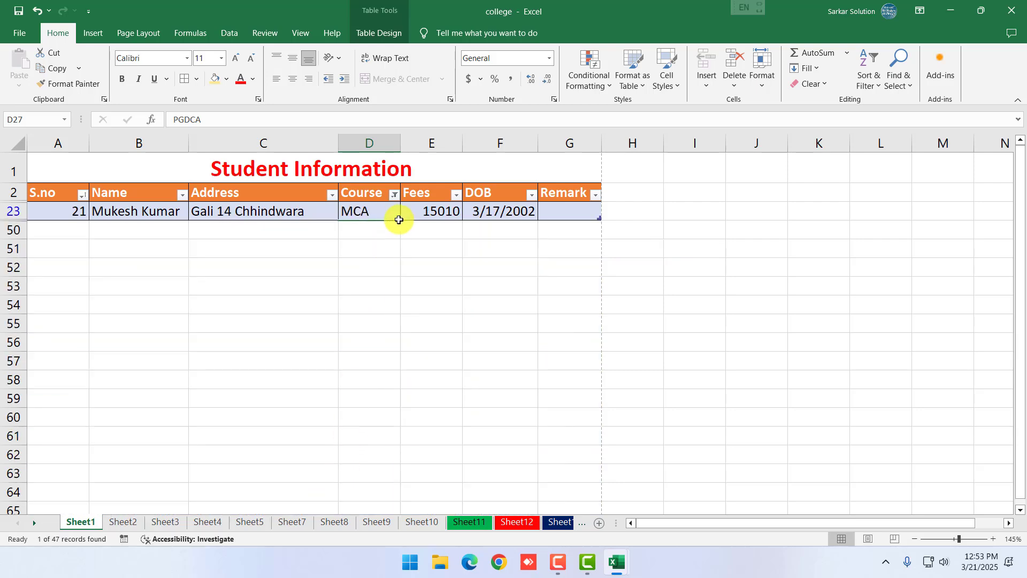
click(394, 194)
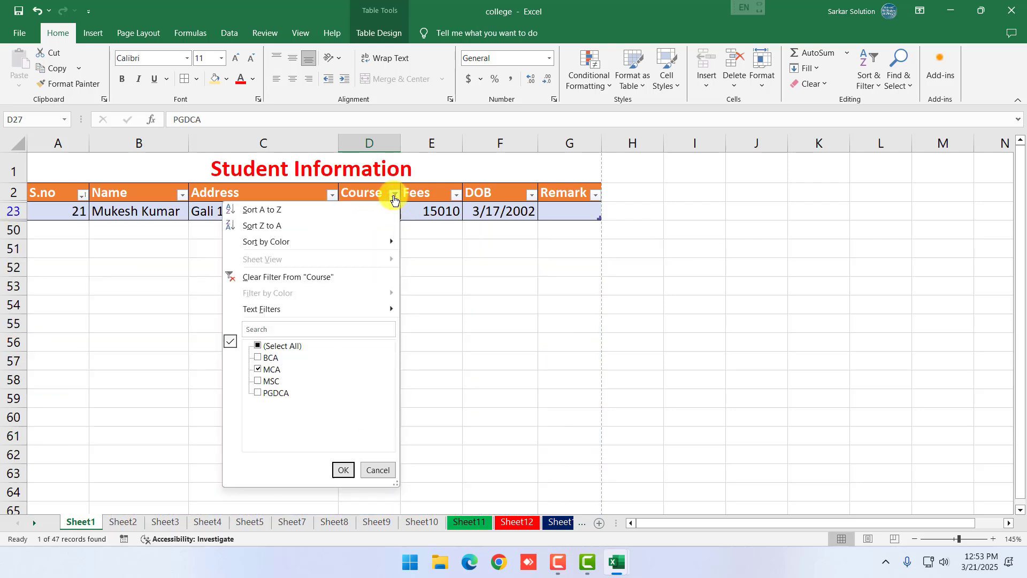
click(273, 347)
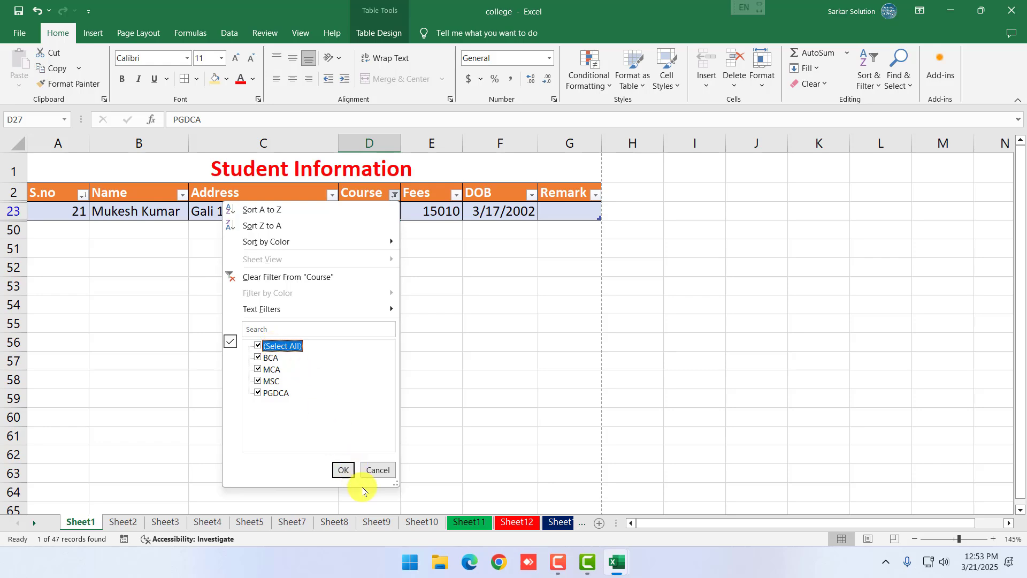
click(341, 470)
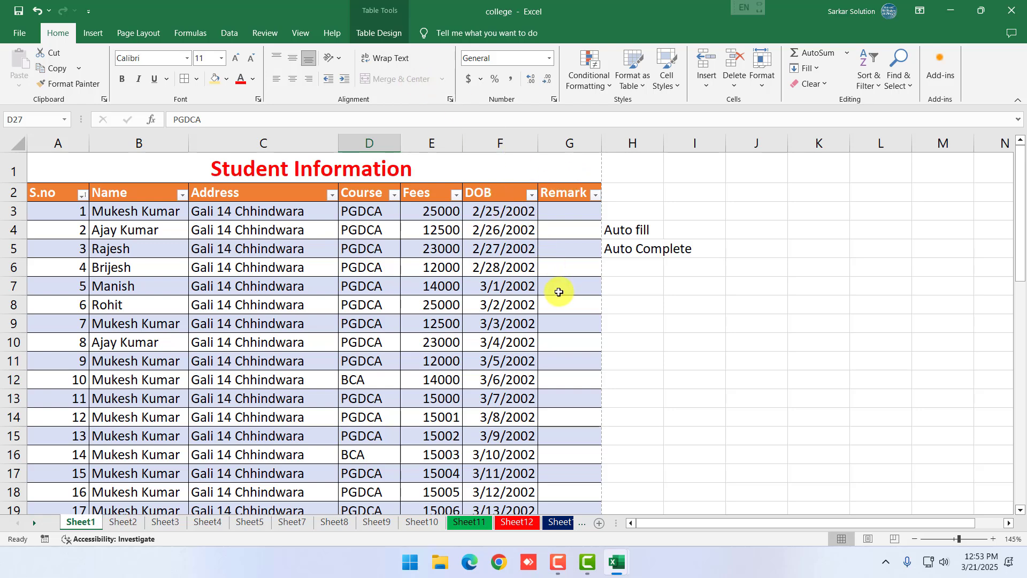
click(499, 320)
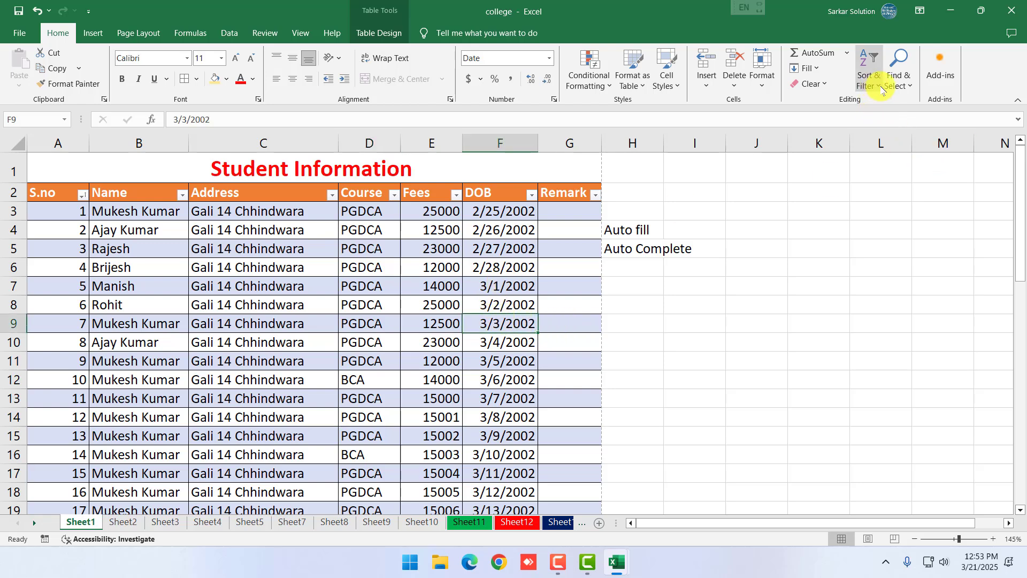
click(894, 95)
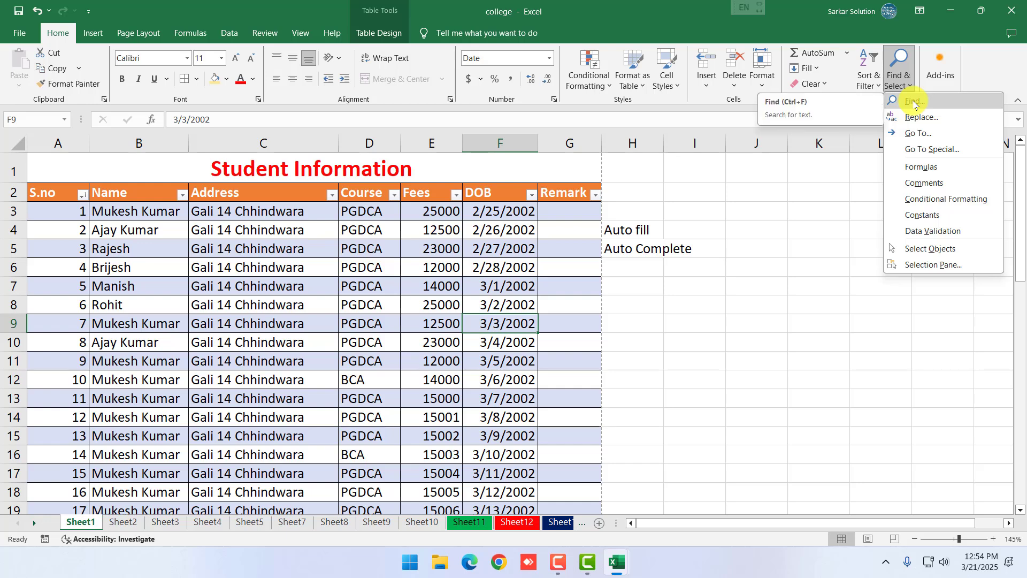
click(694, 221)
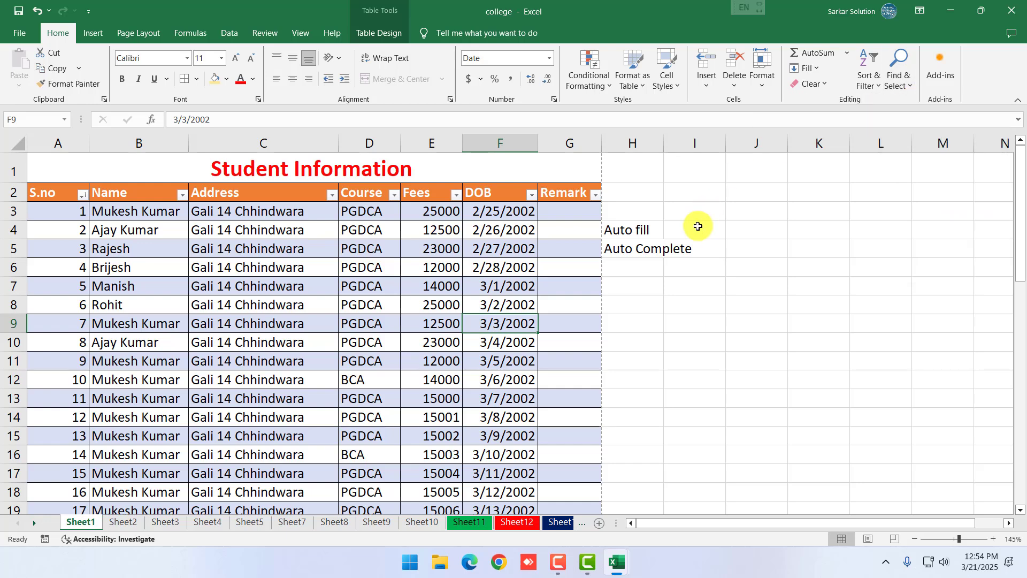
click(797, 224)
click(706, 86)
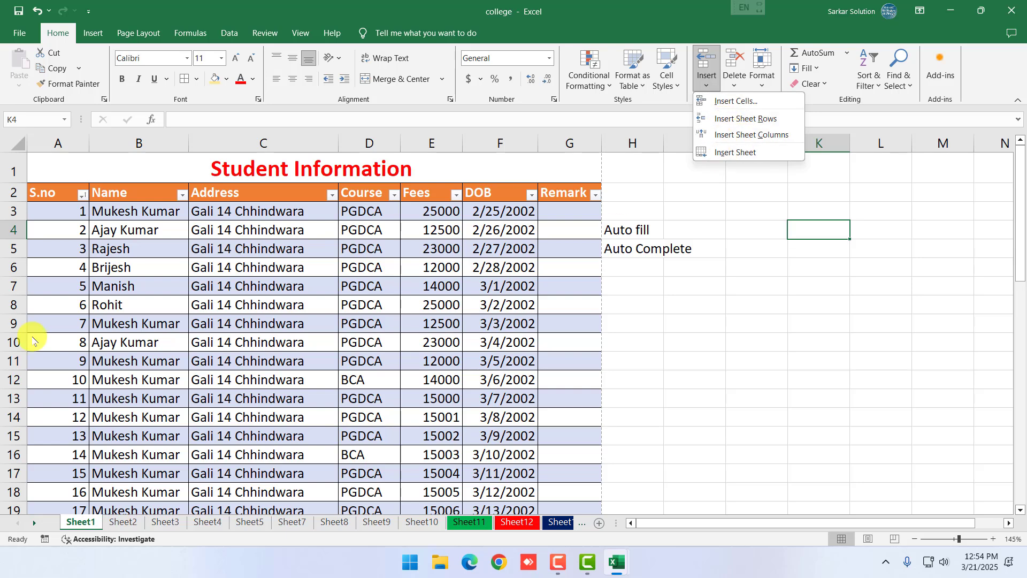
right_click(21, 305)
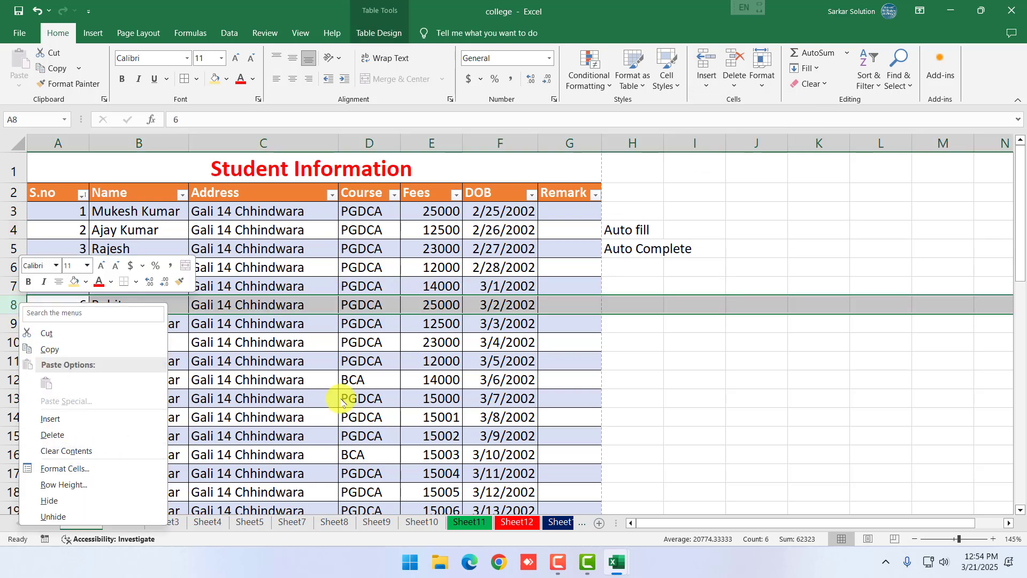
key(Escape)
right_click(391, 144)
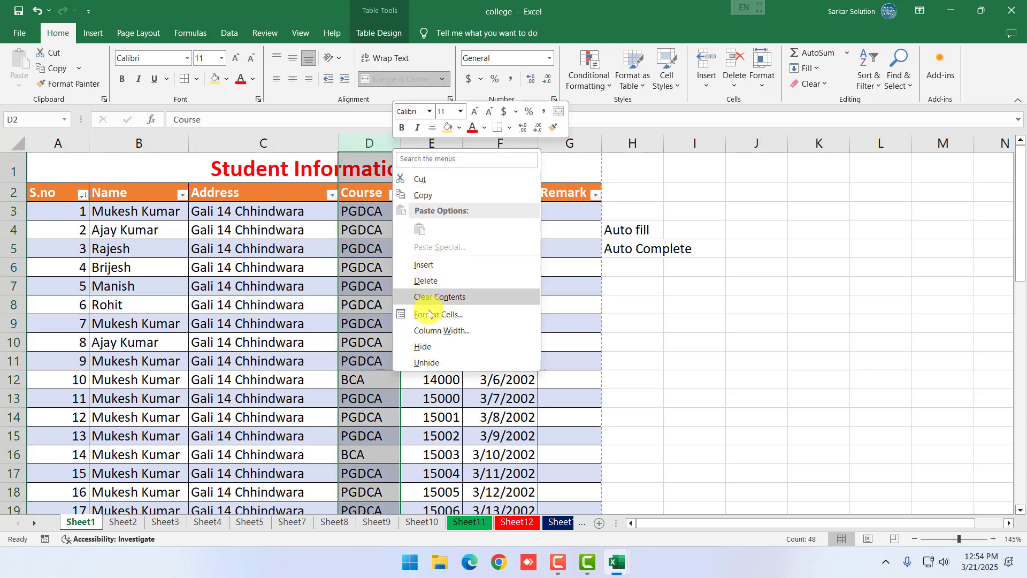
key(Escape)
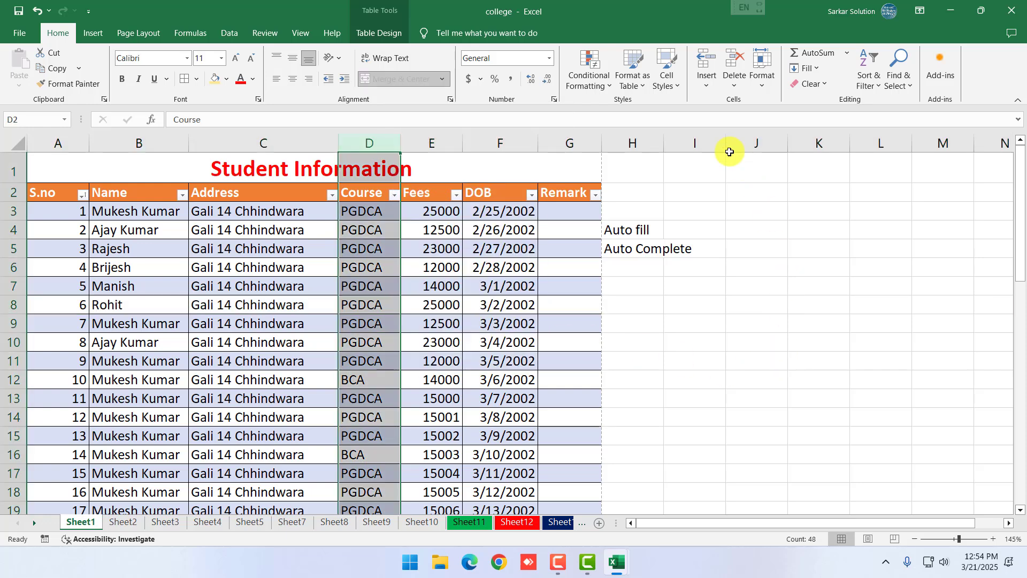
click(739, 87)
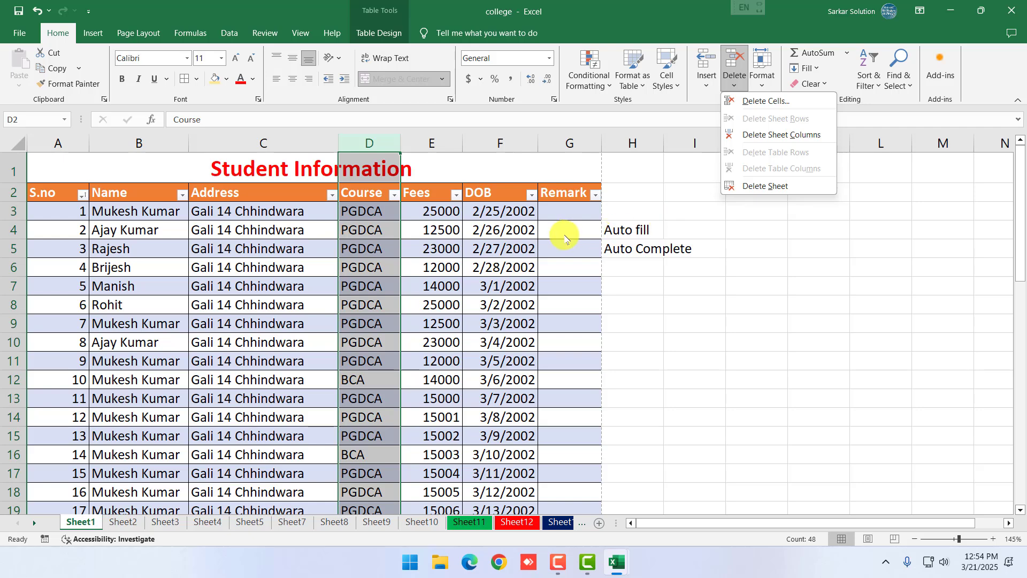
click(725, 242)
click(762, 84)
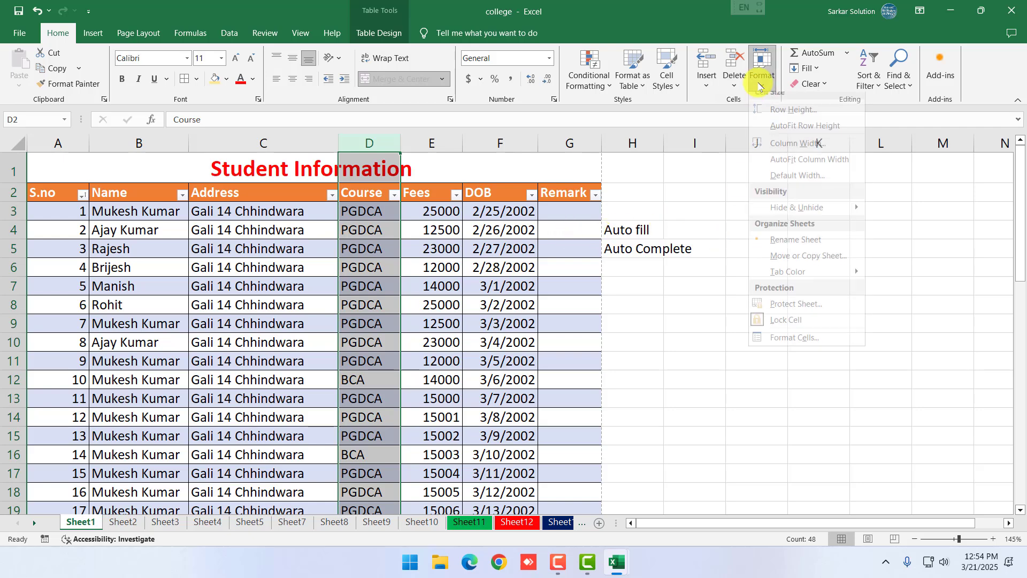
click(592, 284)
drag(63, 146, 562, 206)
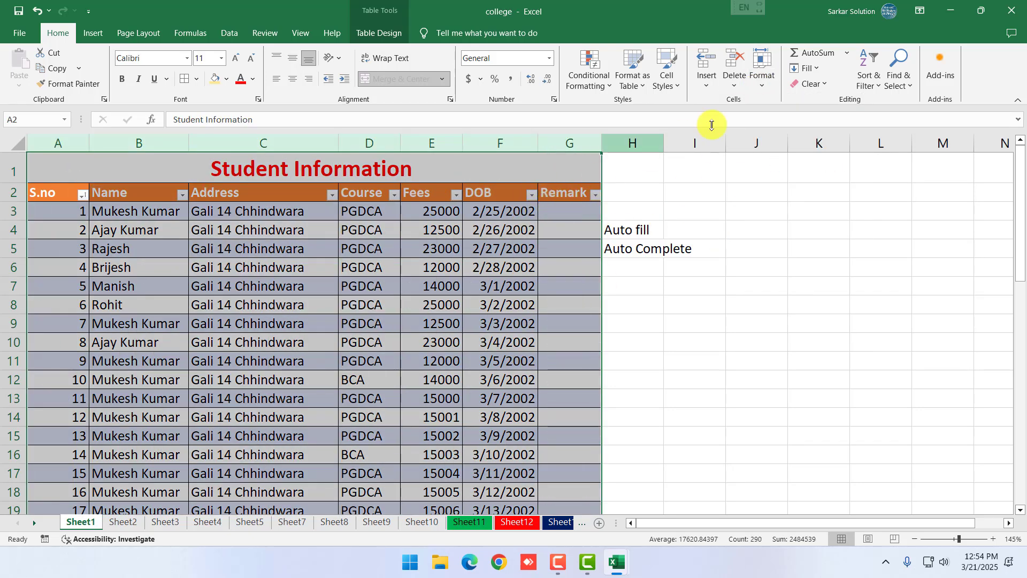
Make rows 4 and 6 taller, then AutoFit row heights across columns A–G
click(762, 88)
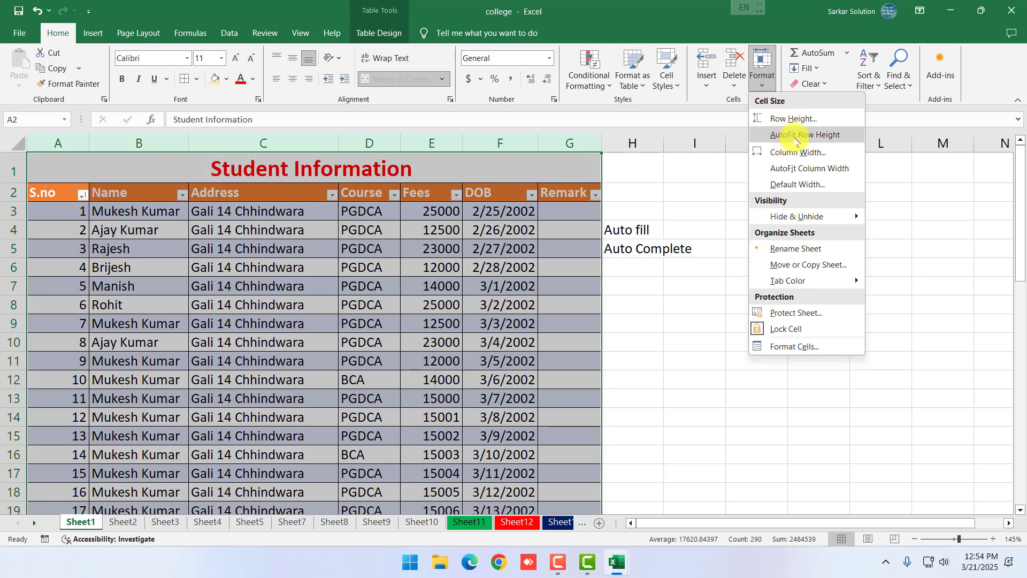
click(591, 289)
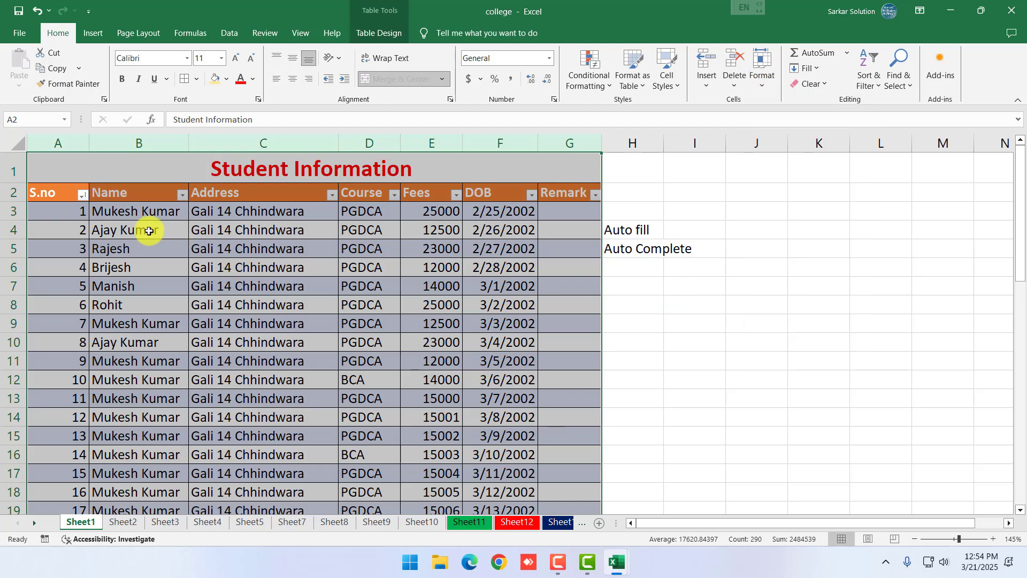
click(13, 241)
drag(16, 239, 16, 288)
drag(16, 326, 17, 376)
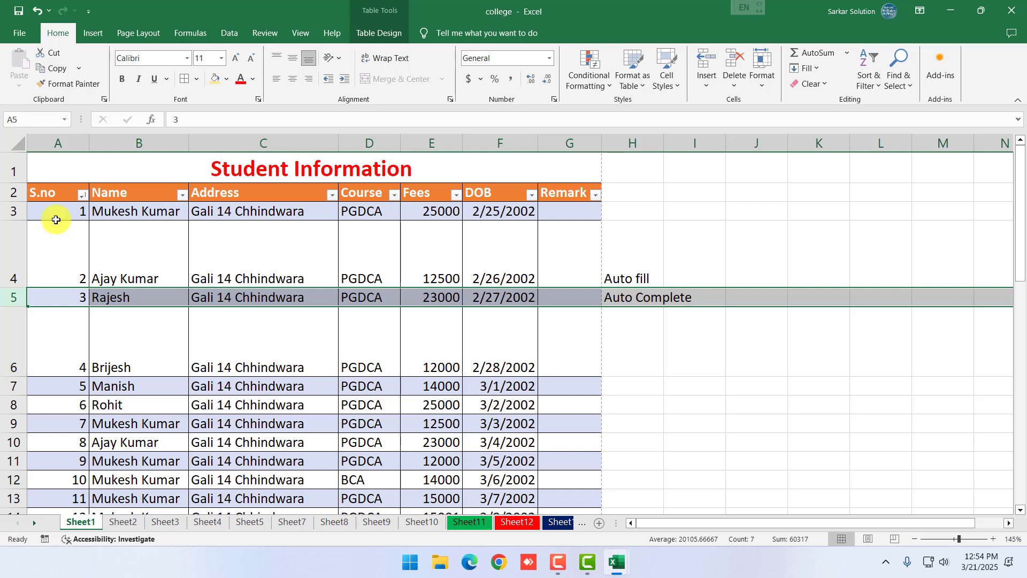
drag(50, 142, 589, 152)
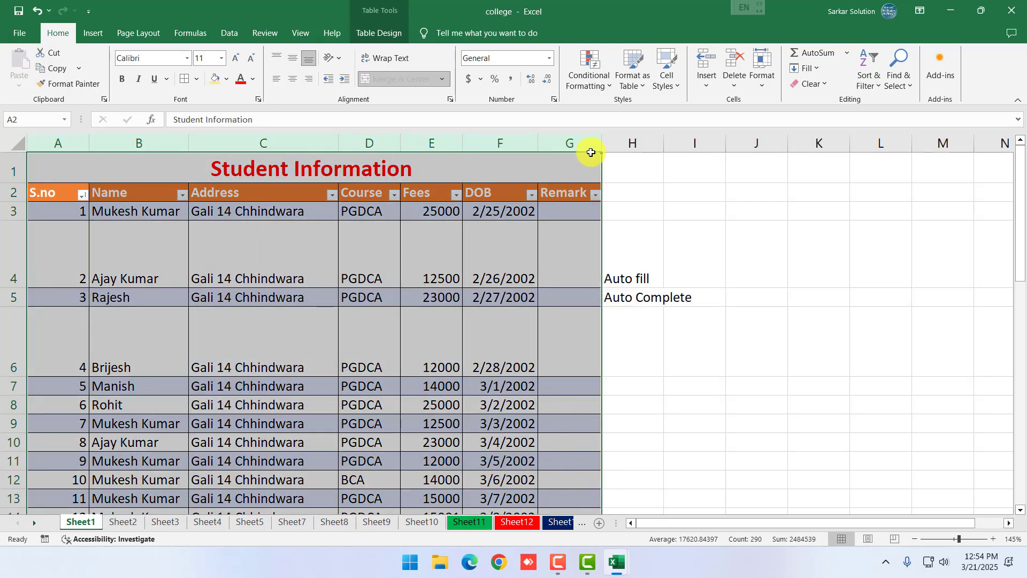
click(762, 75)
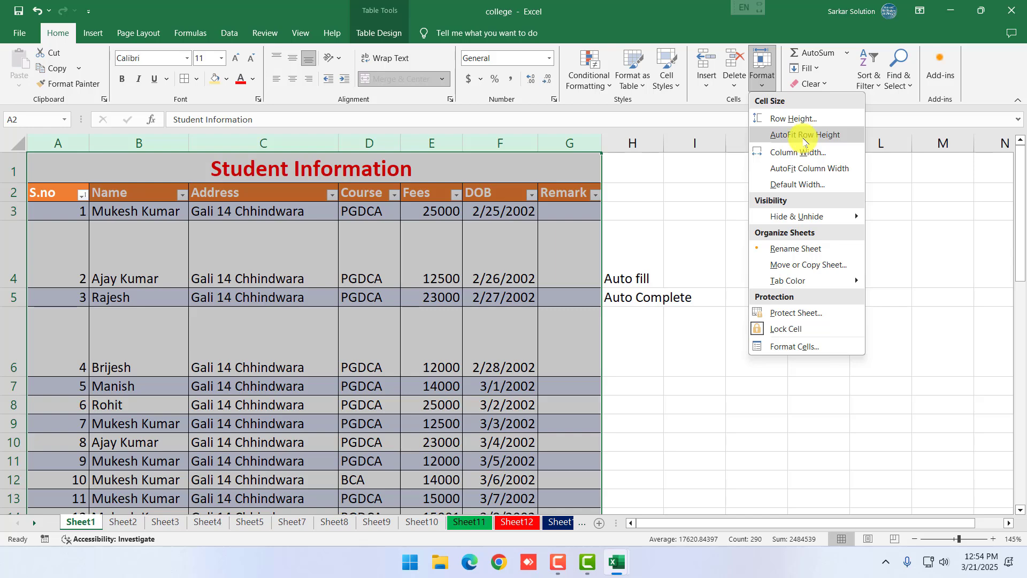
click(803, 136)
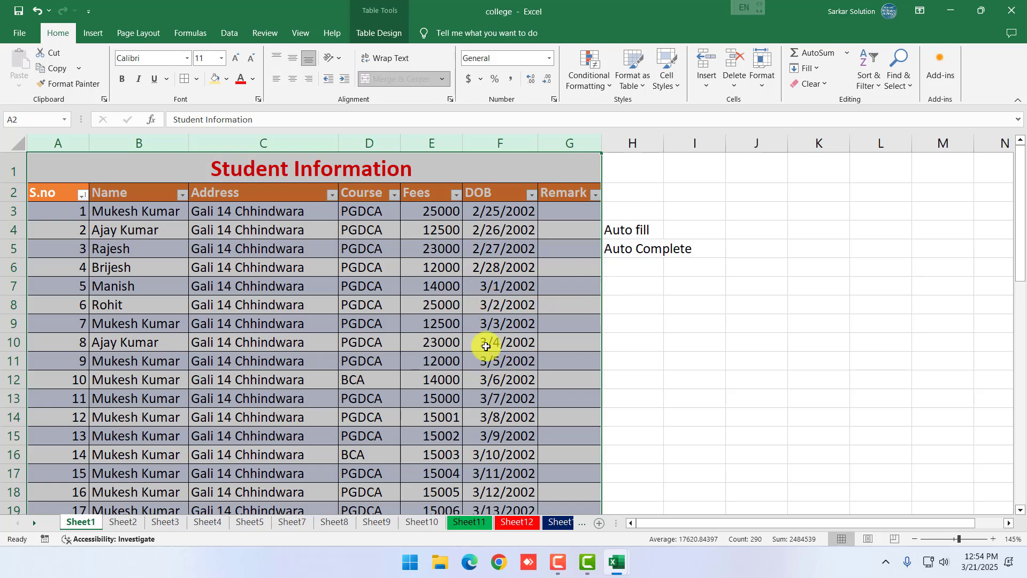
Widen the Fees column E, then AutoFit the widths of columns A–G
click(449, 323)
drag(462, 139, 619, 142)
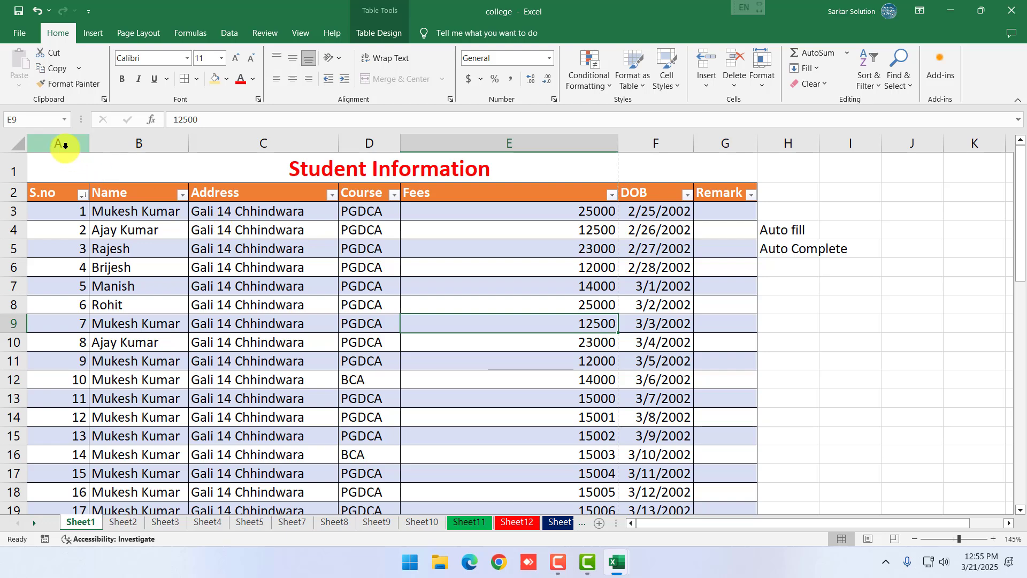
drag(64, 145, 734, 166)
click(766, 70)
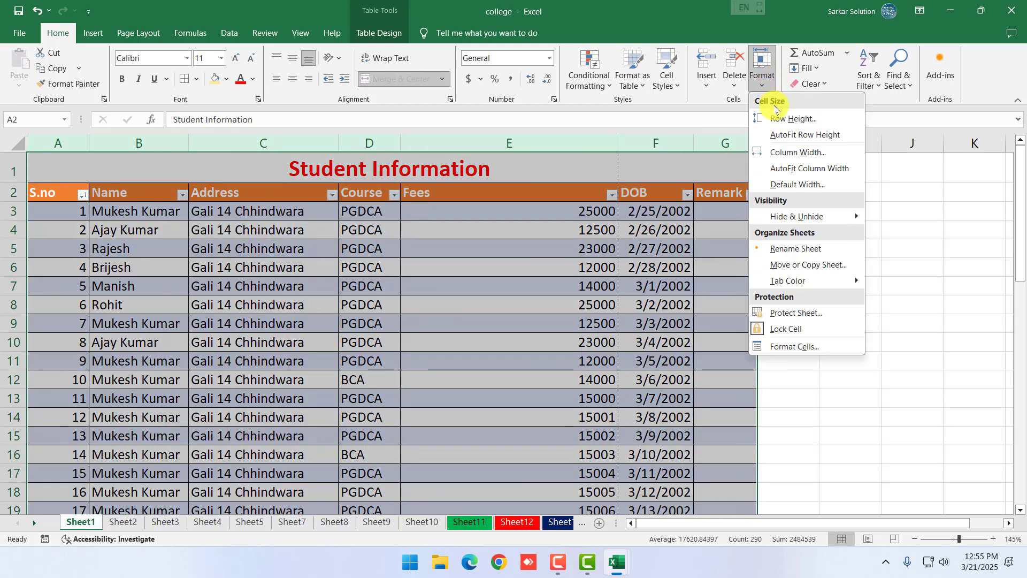
click(790, 172)
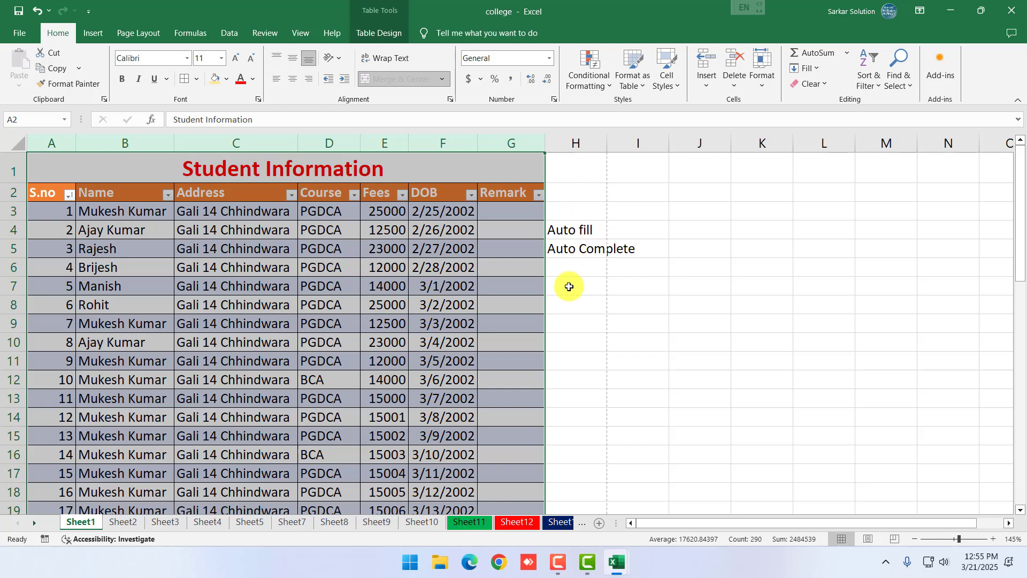
click(568, 338)
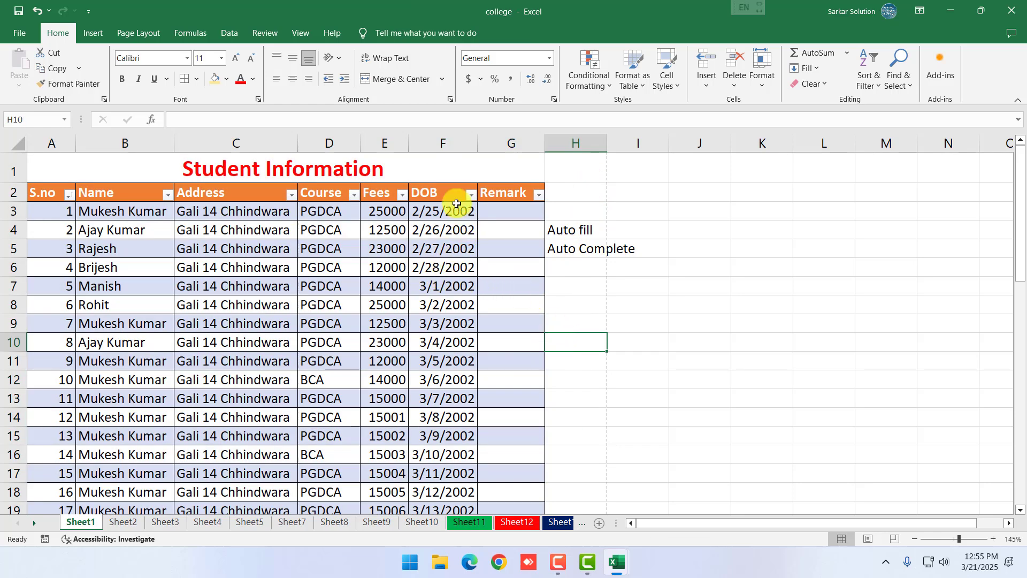
Widen the Fees column again and check Format options for columns A–E without changes
drag(408, 147, 442, 148)
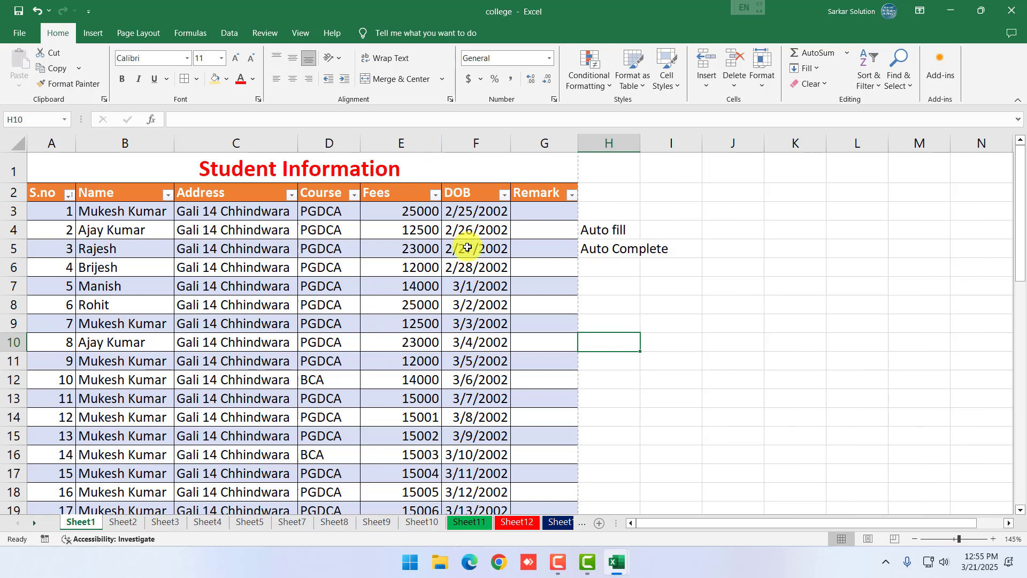
click(487, 272)
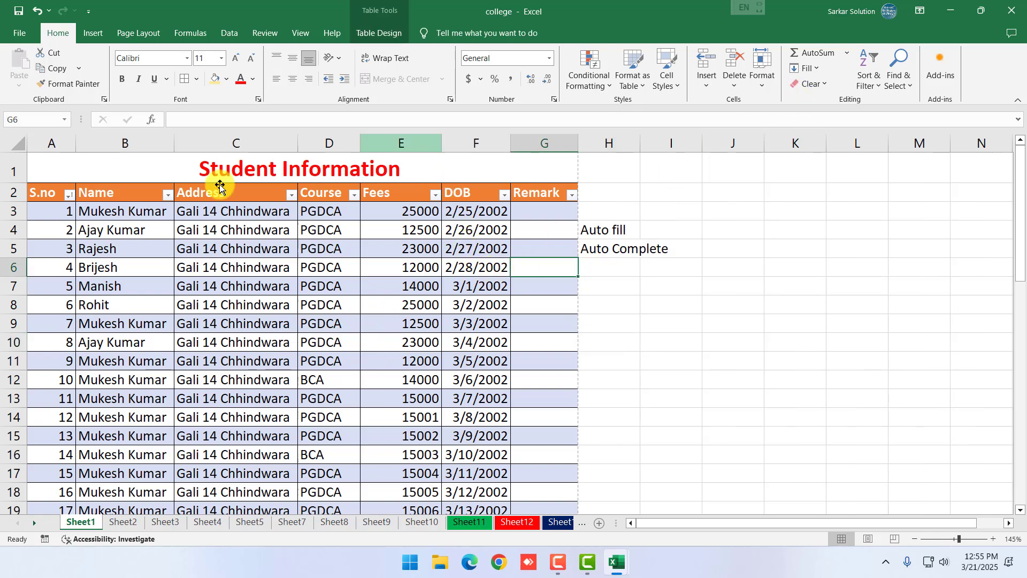
drag(72, 144, 522, 163)
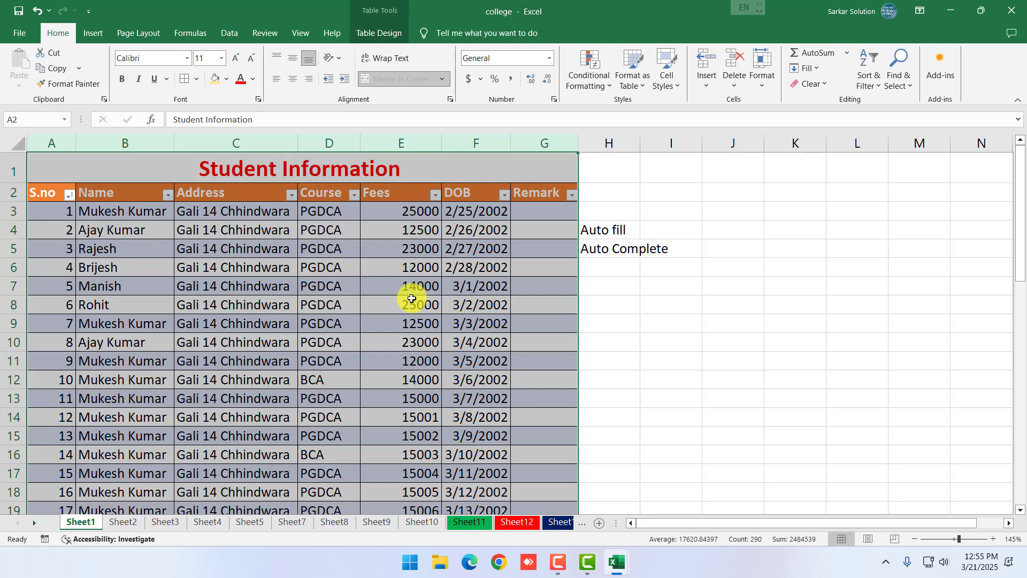
click(763, 85)
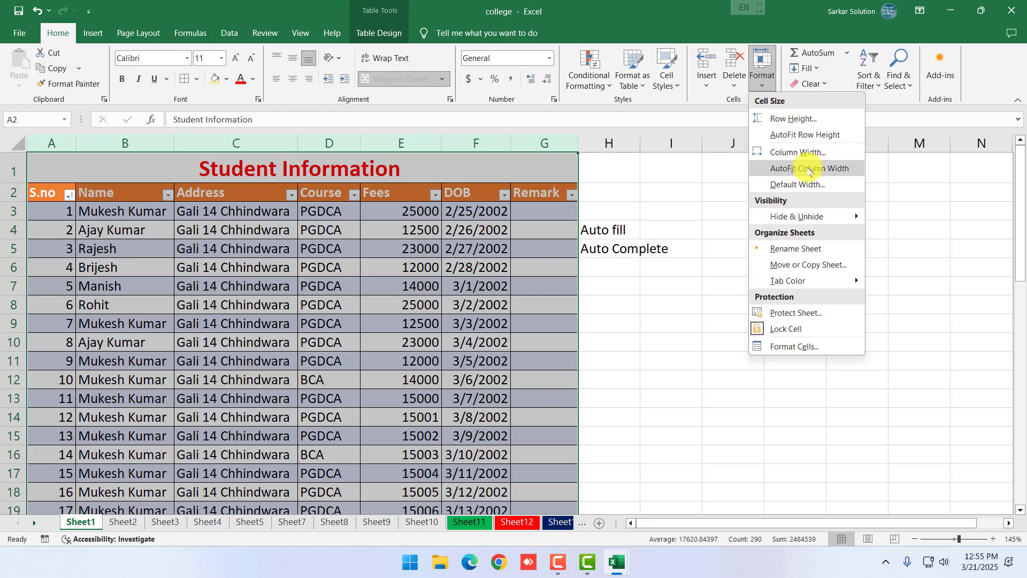
mouse_move(806, 220)
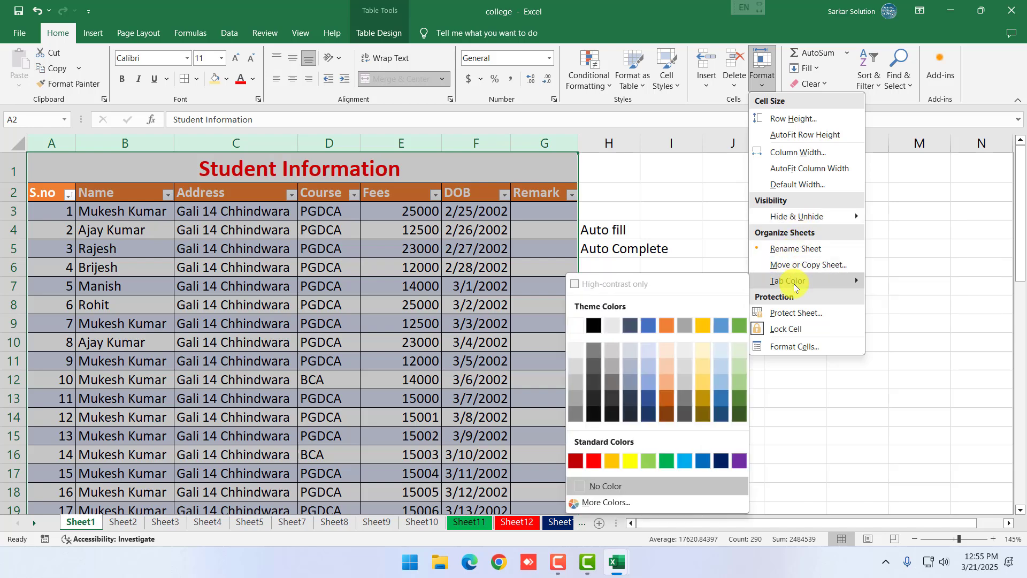
click(961, 418)
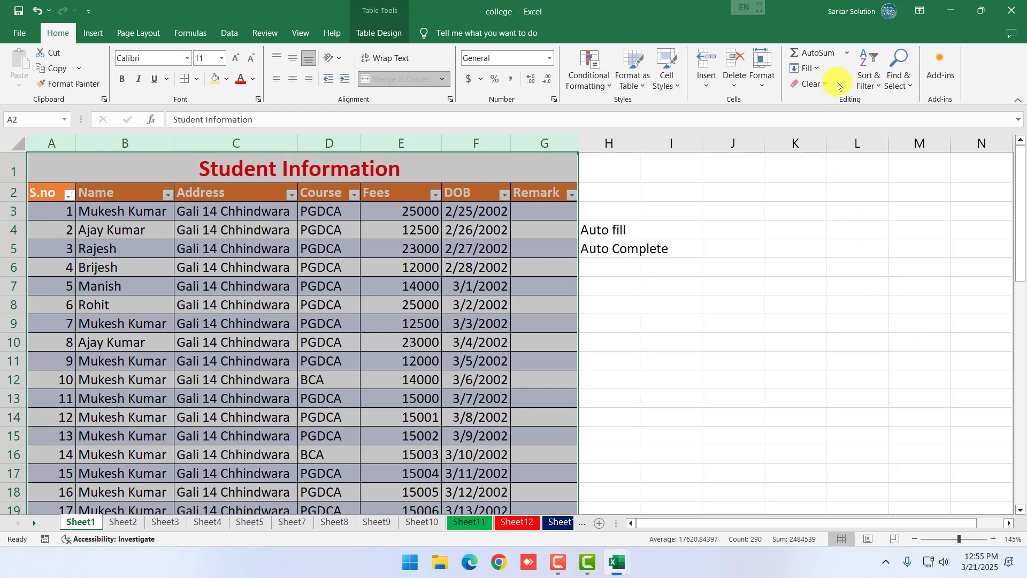
click(732, 307)
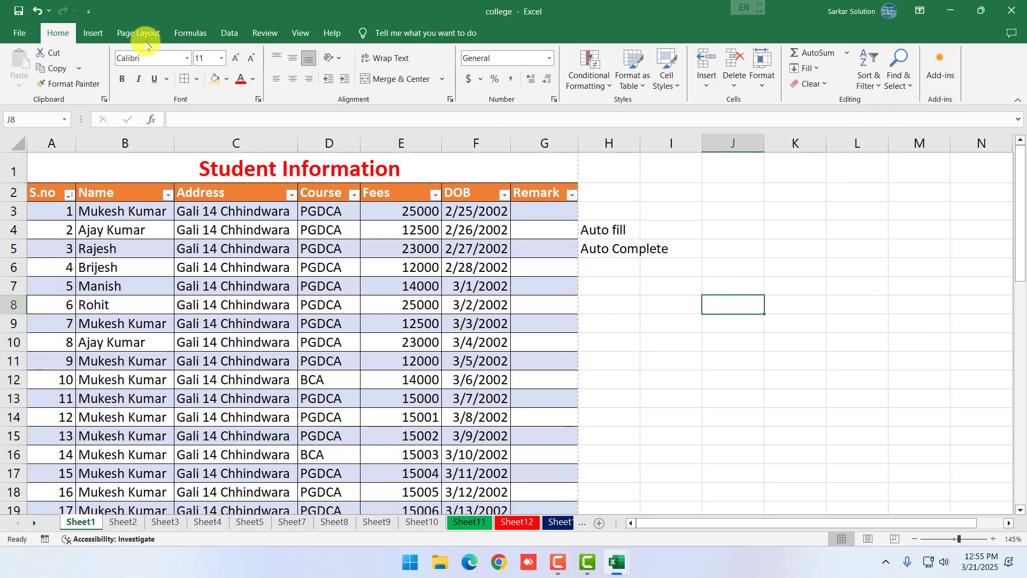
Browse the Insert tab's Pictures and Shapes choices without inserting anything, then click back into the sheet
click(94, 33)
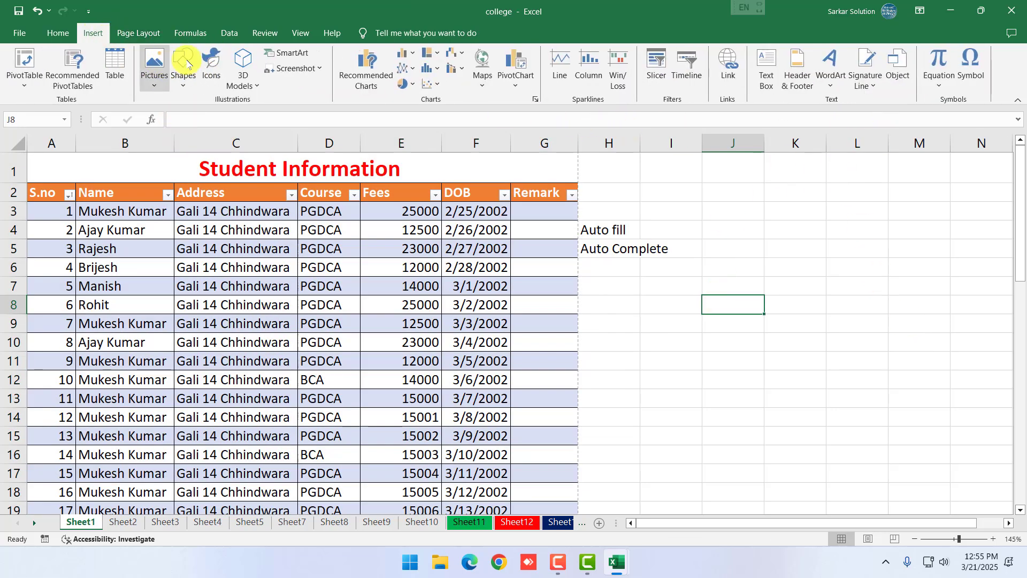
click(154, 80)
click(183, 80)
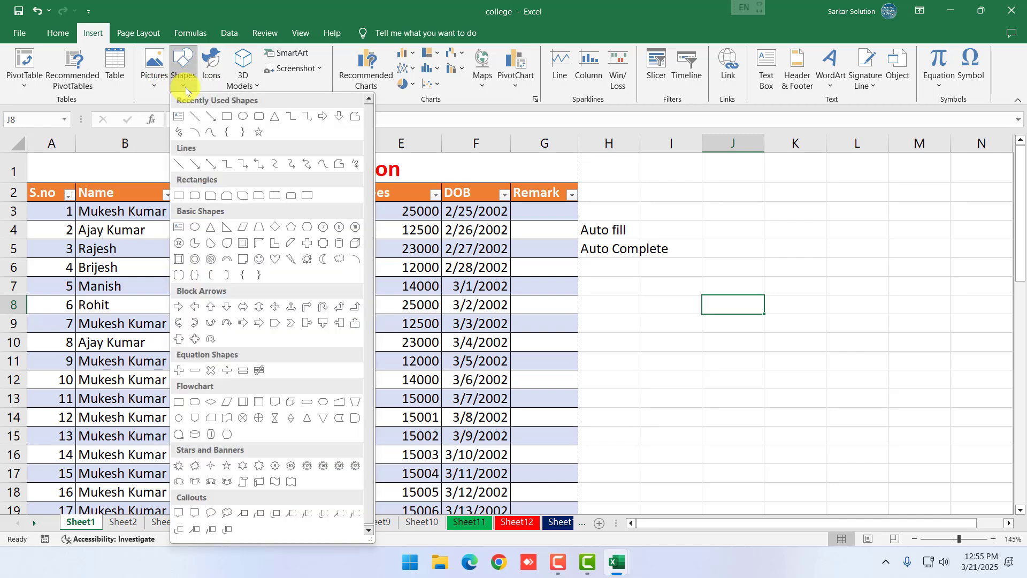
click(186, 90)
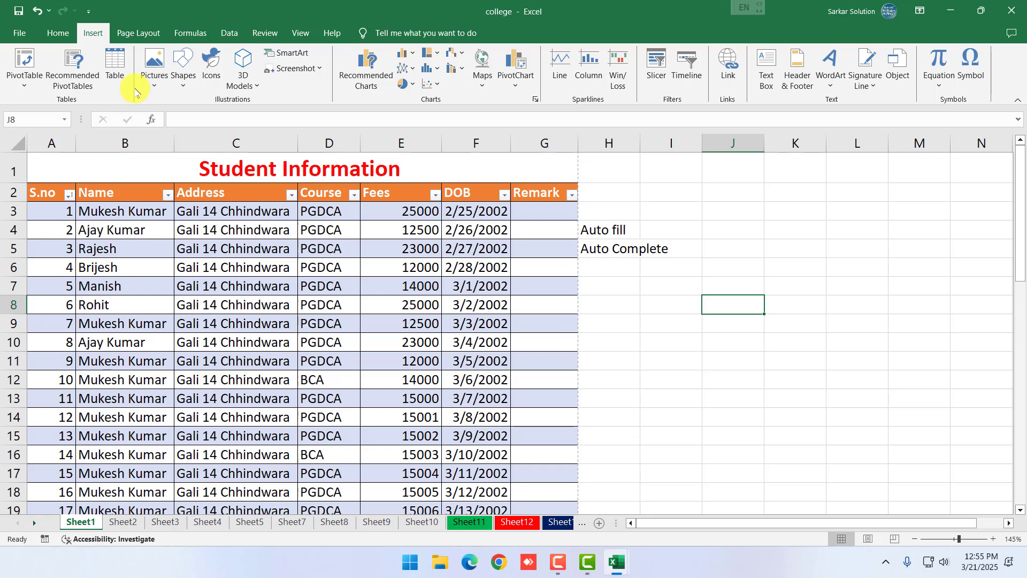
click(740, 372)
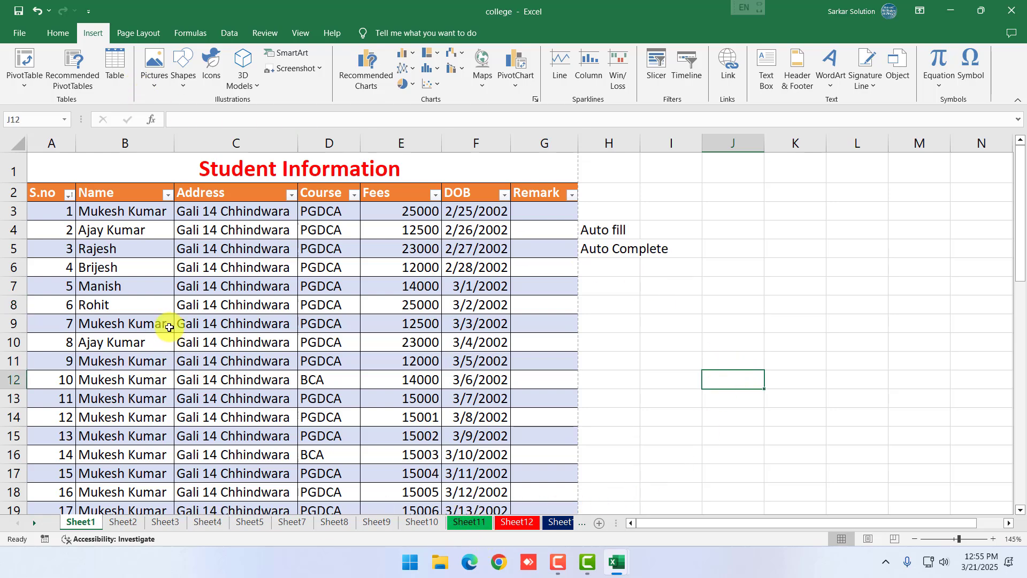
click(448, 377)
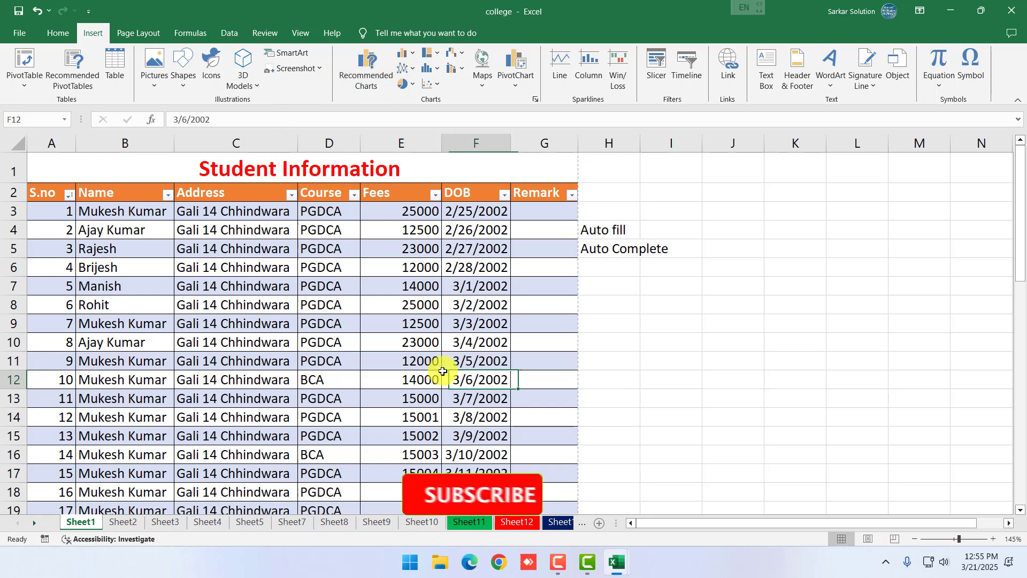
On Sheet10, enter the subjects FOC, PC, ACCESS and FOM in D3:D6
click(422, 522)
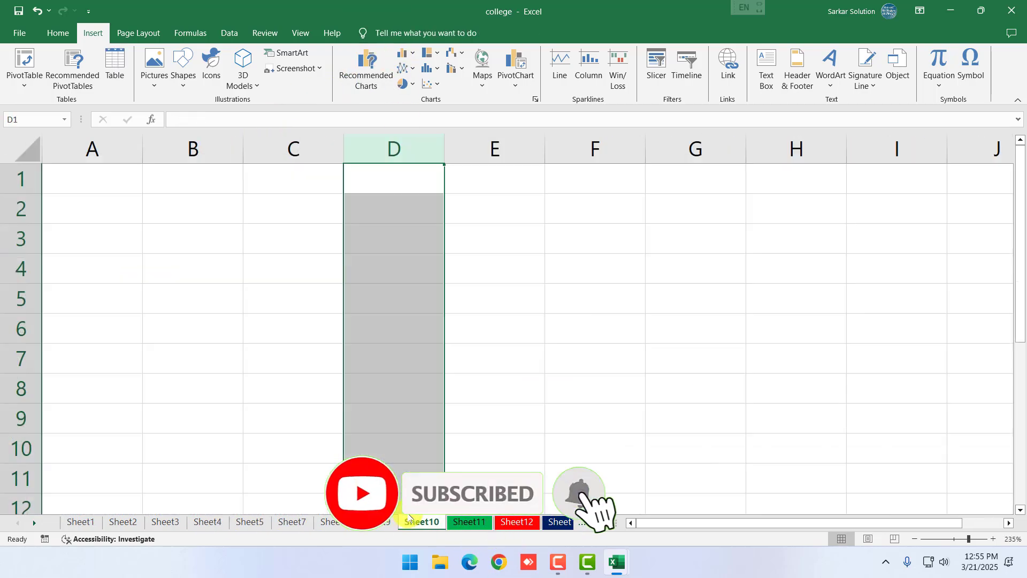
click(518, 296)
click(403, 237)
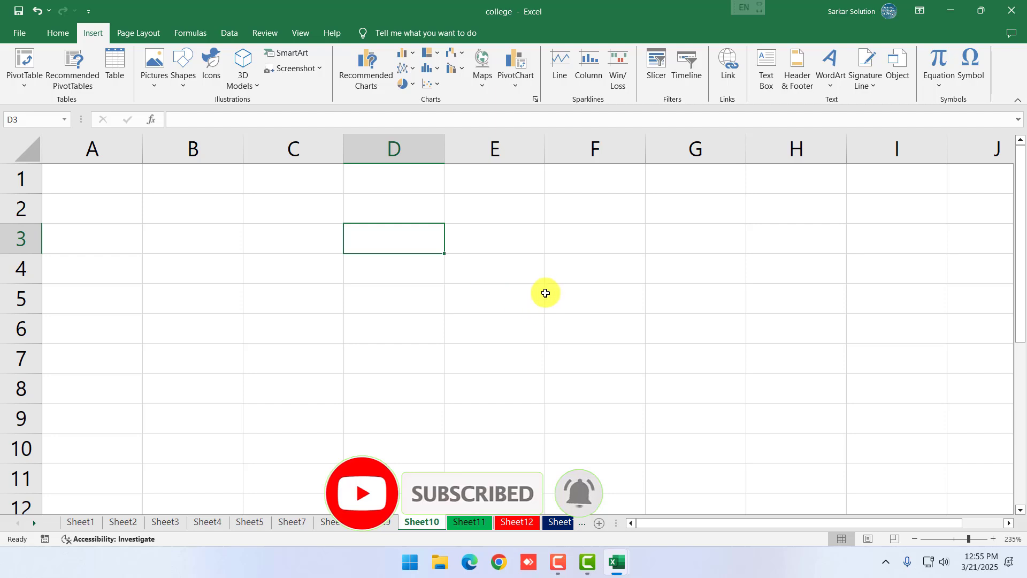
text(Su)
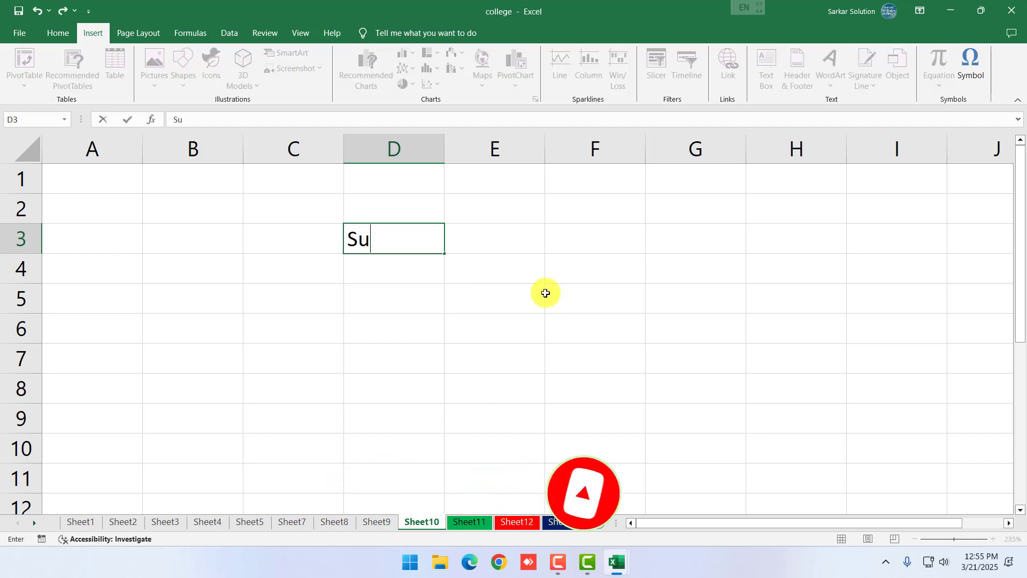
key(BackSpace)
key(BackSpace)
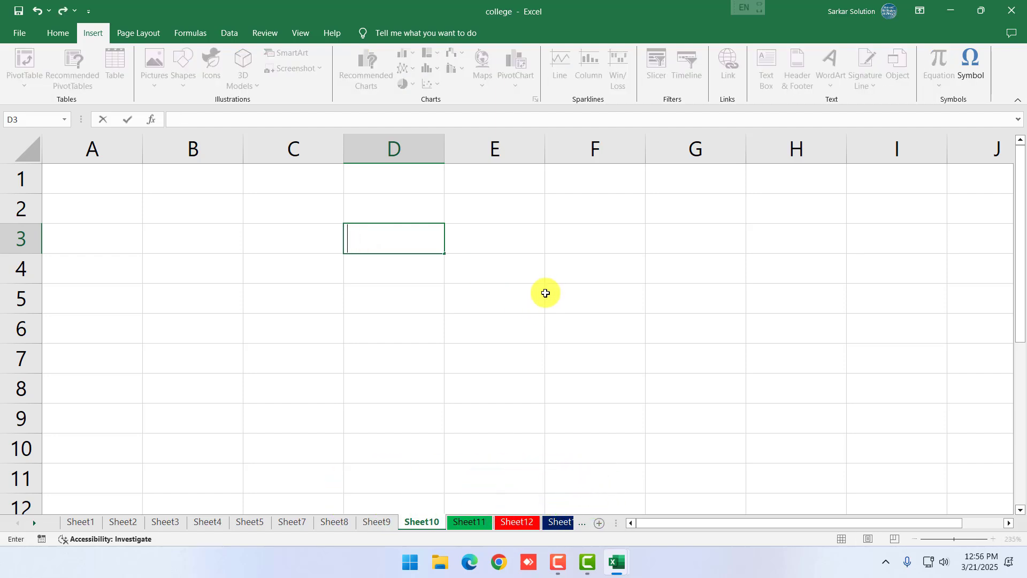
key(Return)
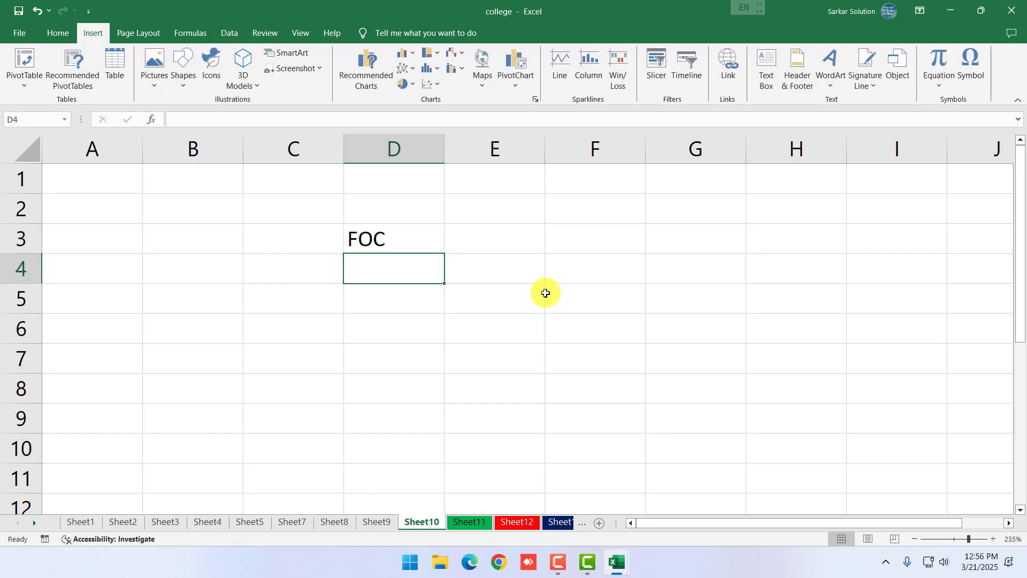
text(PC)
key(Return)
text(ACCESS)
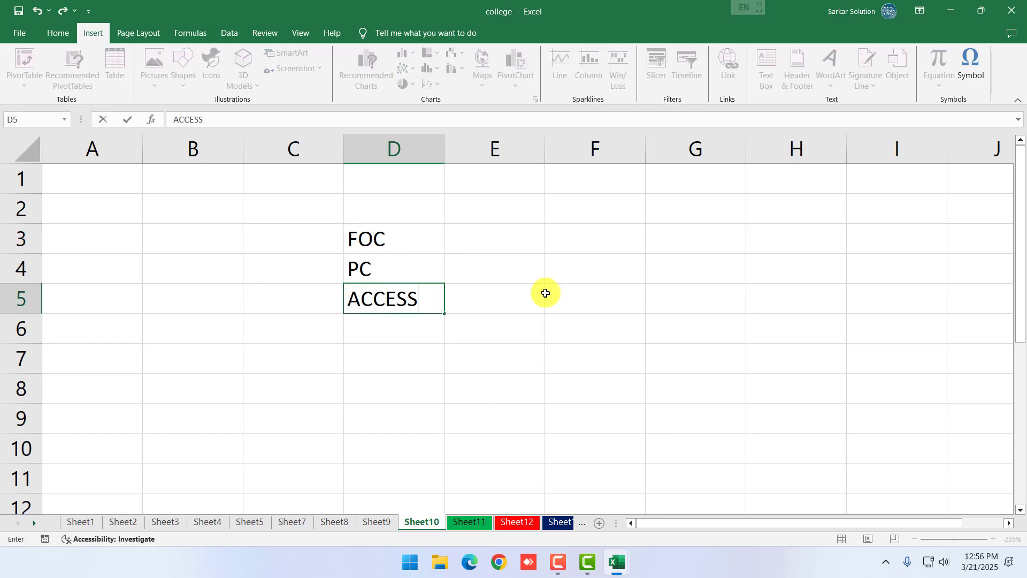
key(Return)
text(OF)
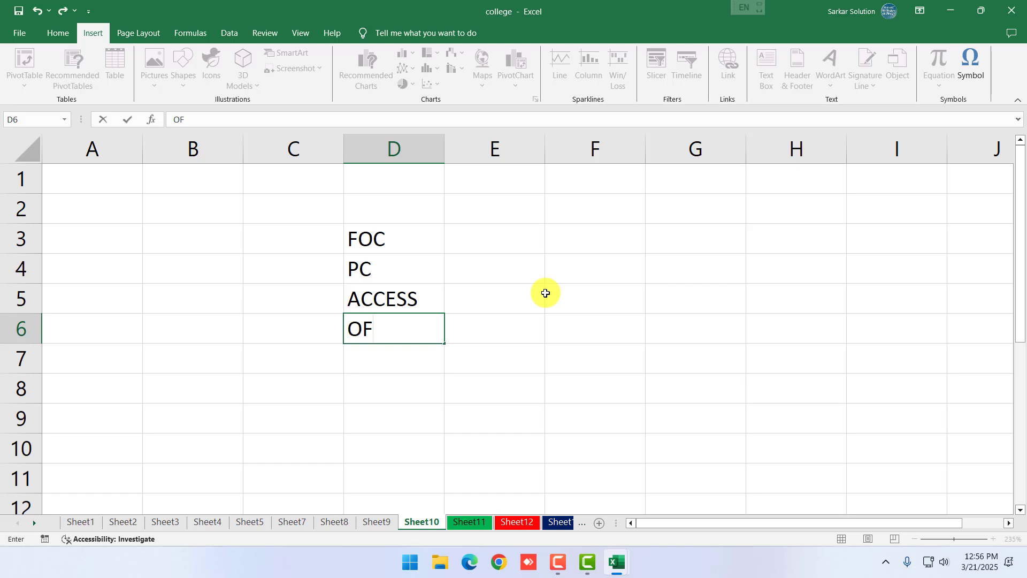
key(BackSpace)
key(BackSpace)
text(F)
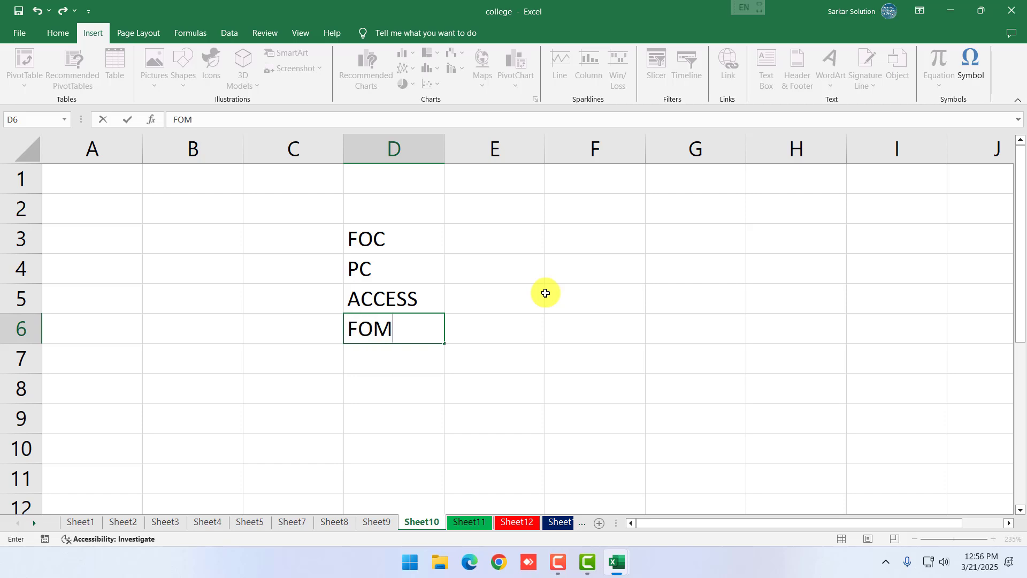
text(OM)
key(Return)
Enter the marks 45, 75, 65 and 55 beside them in E3:E6
key(Up)
key(Up)
key(Up)
key(Up)
key(Right)
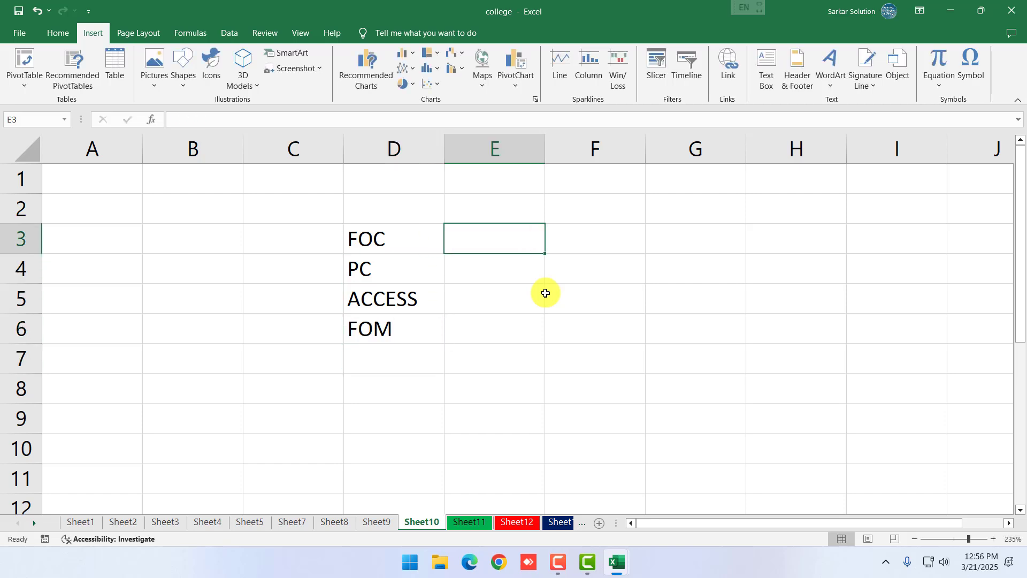
text(65)
key(Return)
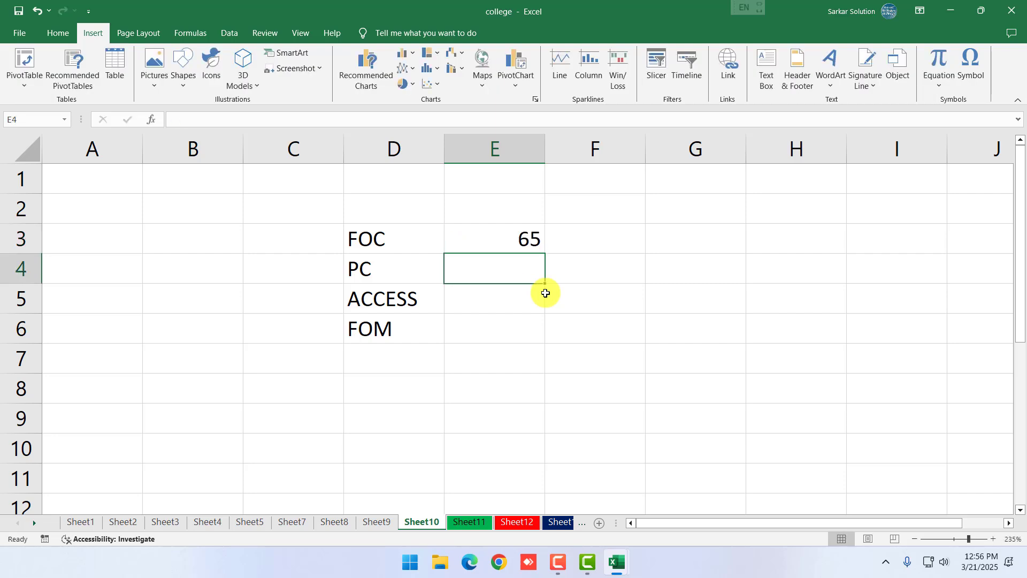
text(75)
key(Return)
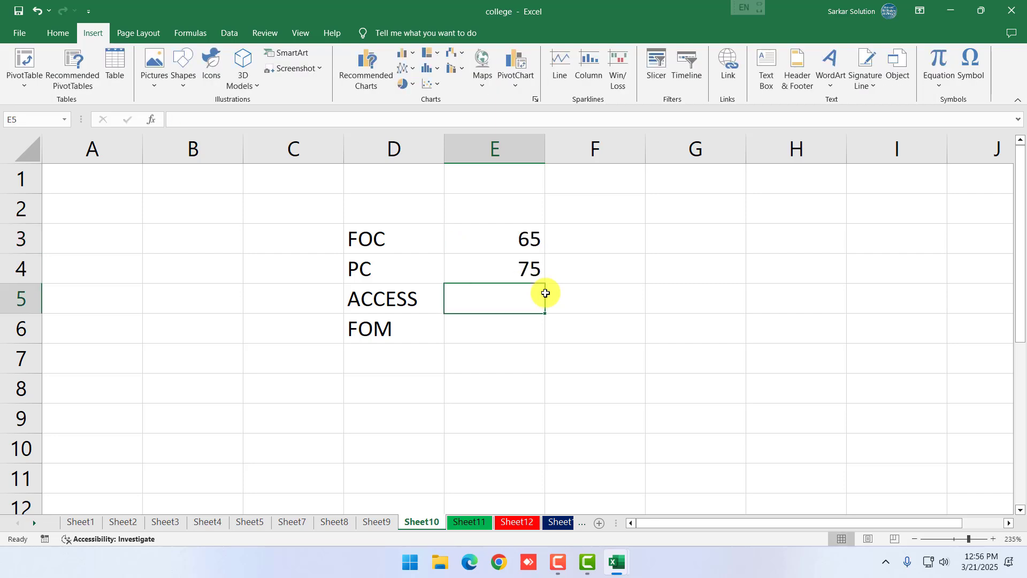
key(Up)
key(Up)
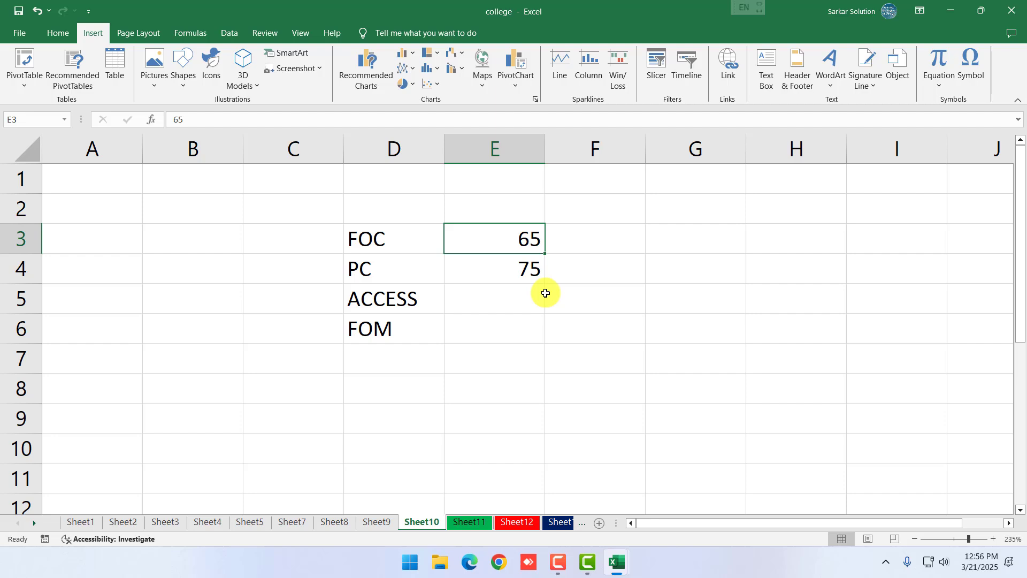
text(45)
key(Return)
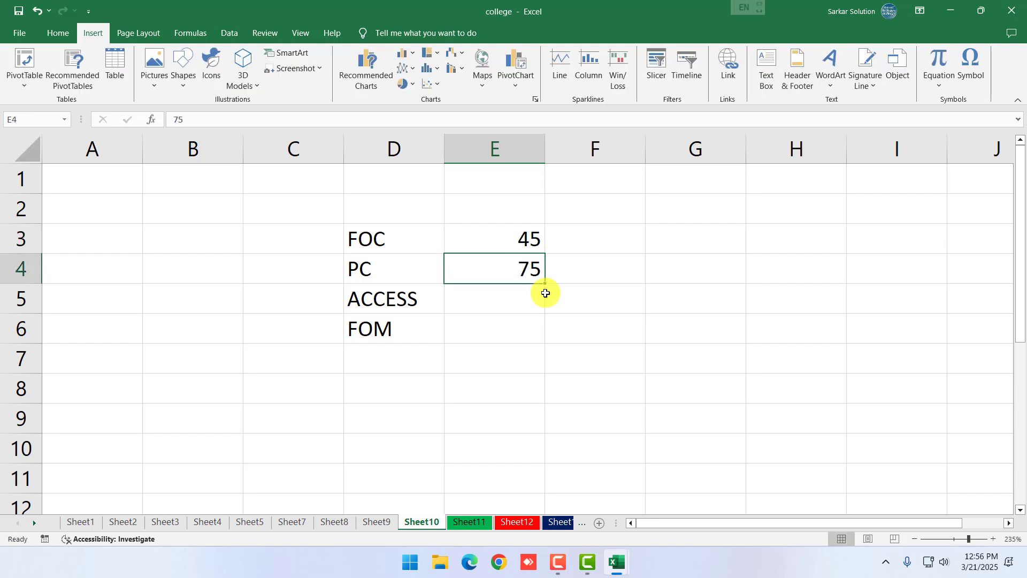
key(Down)
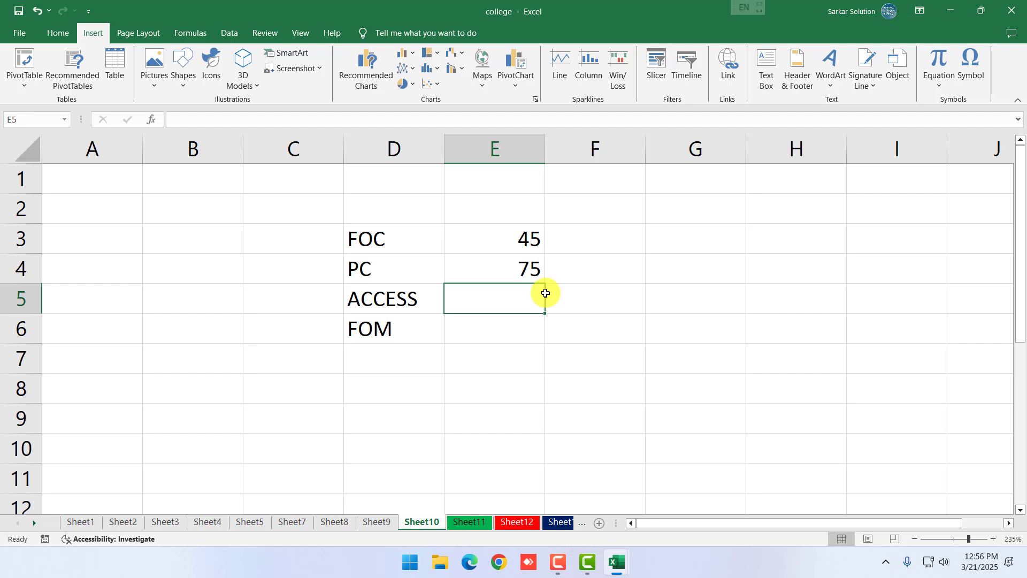
text(65)
key(Return)
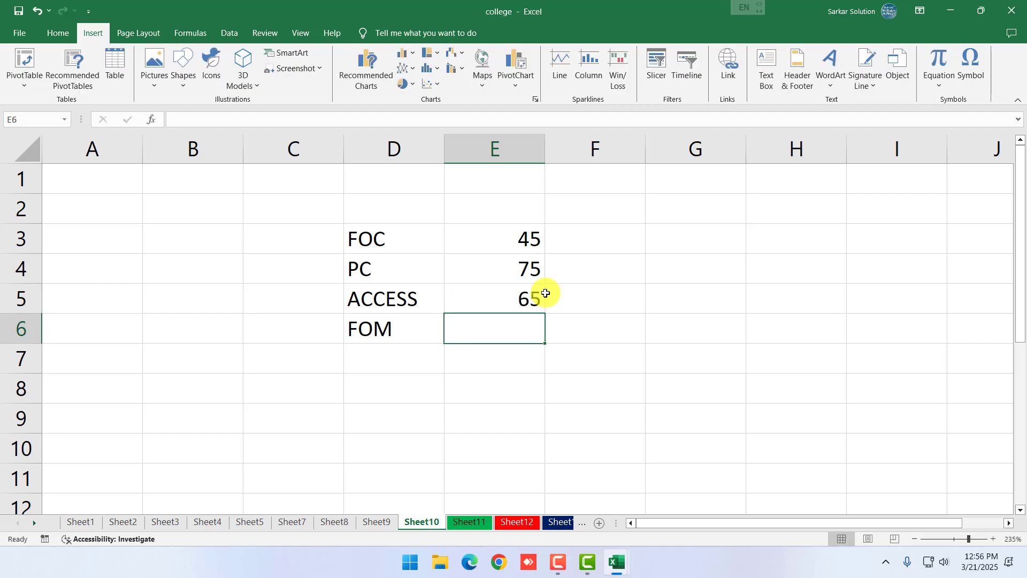
text(55)
key(Return)
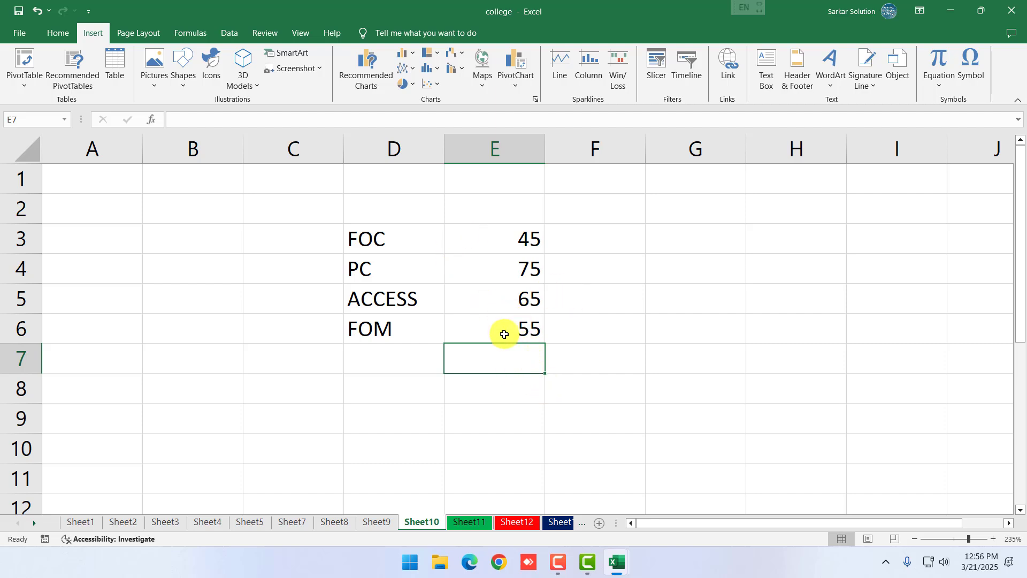
Select D3:E6 and insert a Pie chart from Recommended Charts
drag(403, 243, 498, 328)
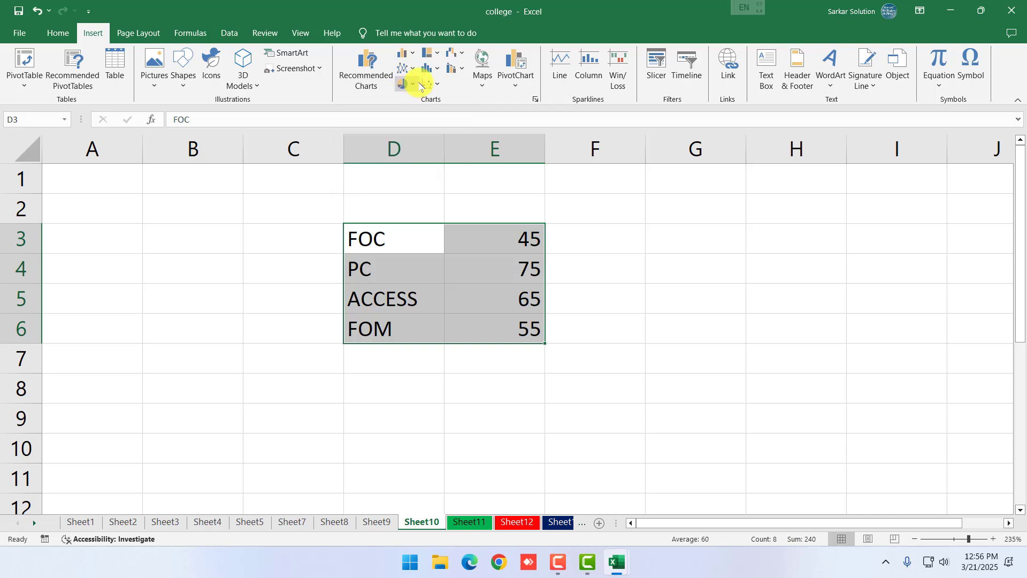
click(405, 84)
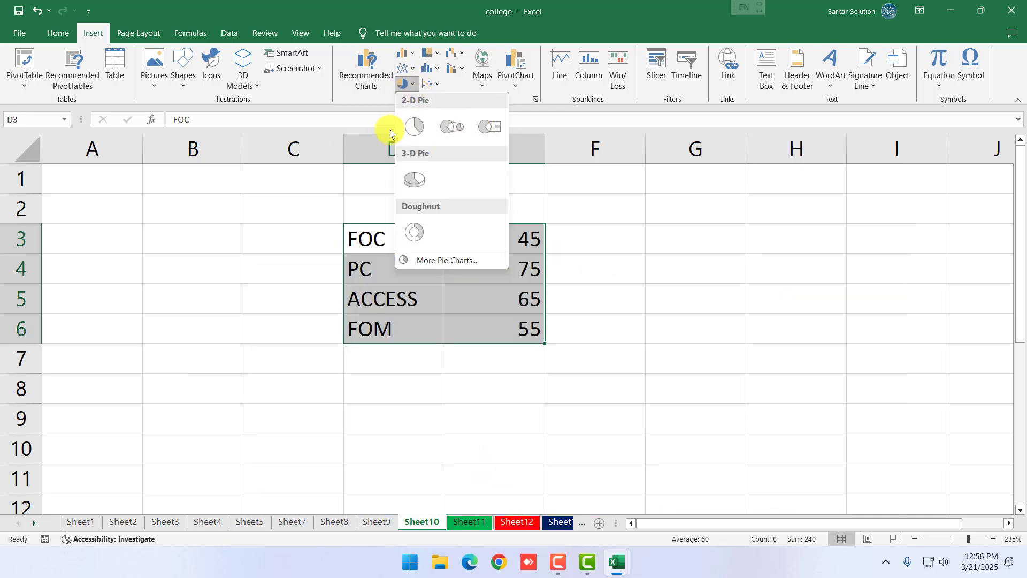
click(377, 136)
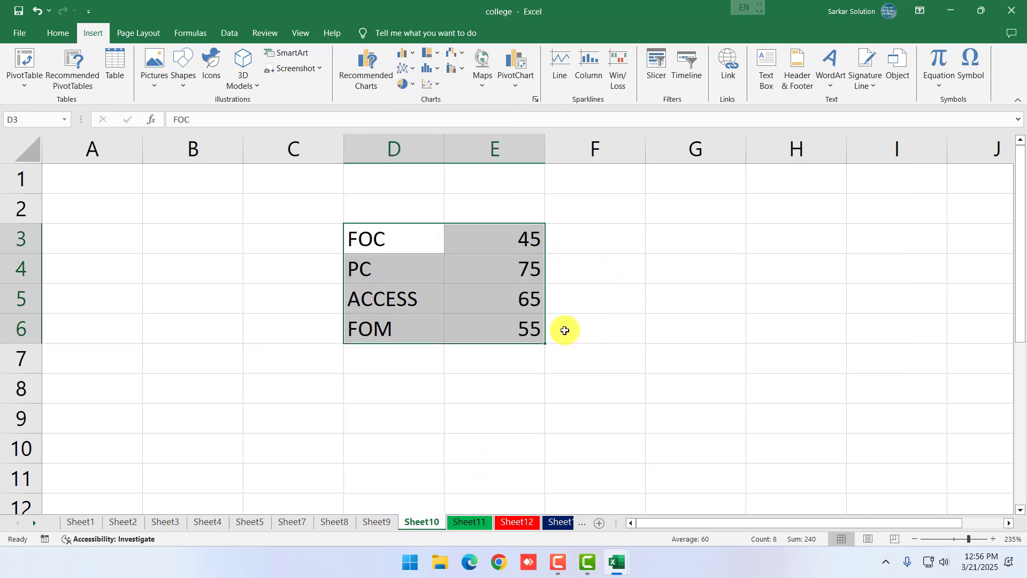
ctrl+scroll(561, 328, down, 3)
ctrl+scroll(561, 330, down, 2)
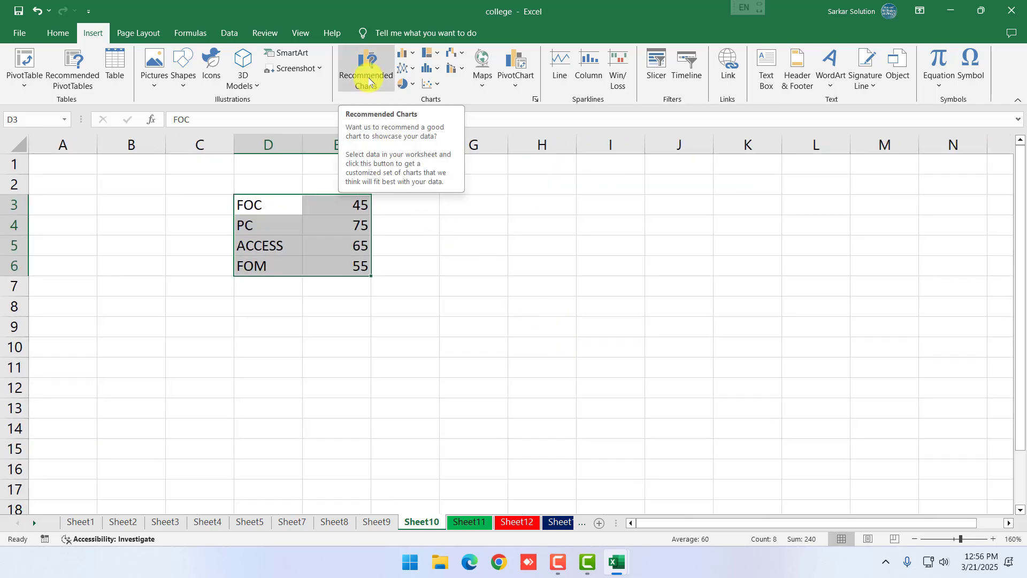
click(368, 79)
drag(618, 114, 654, 110)
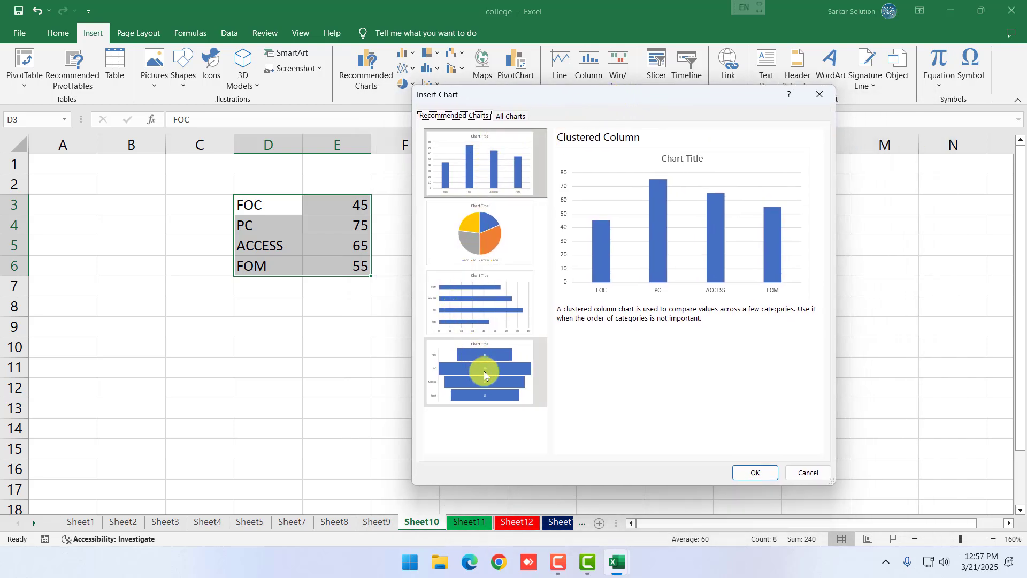
click(484, 241)
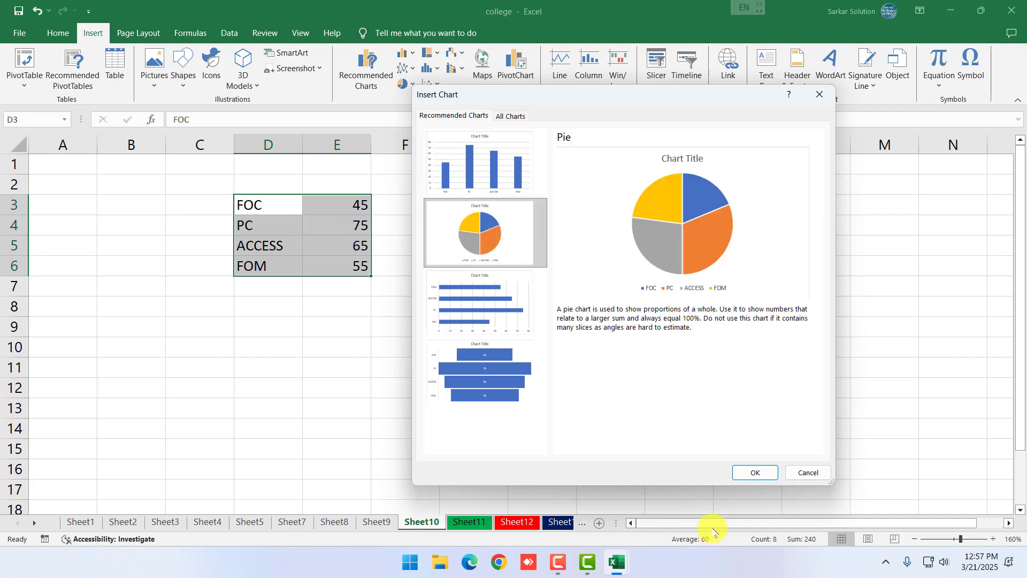
click(755, 474)
Move the pie chart right of column E and apply Chart Style 11 with percentage labels
drag(441, 236, 516, 229)
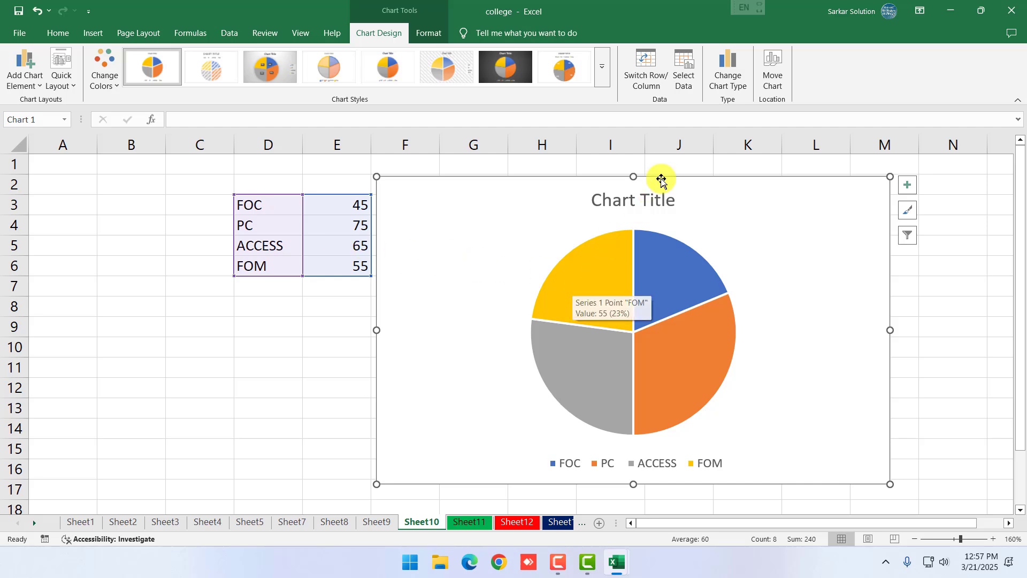
click(601, 73)
click(274, 111)
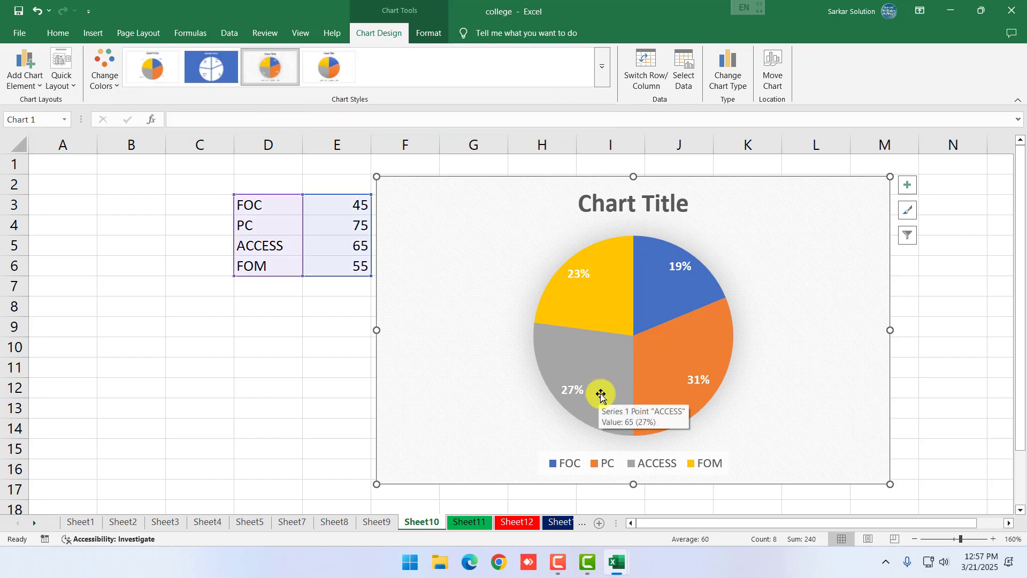
Change the marks to PC 85, FOC 40 and FOM 25
click(343, 230)
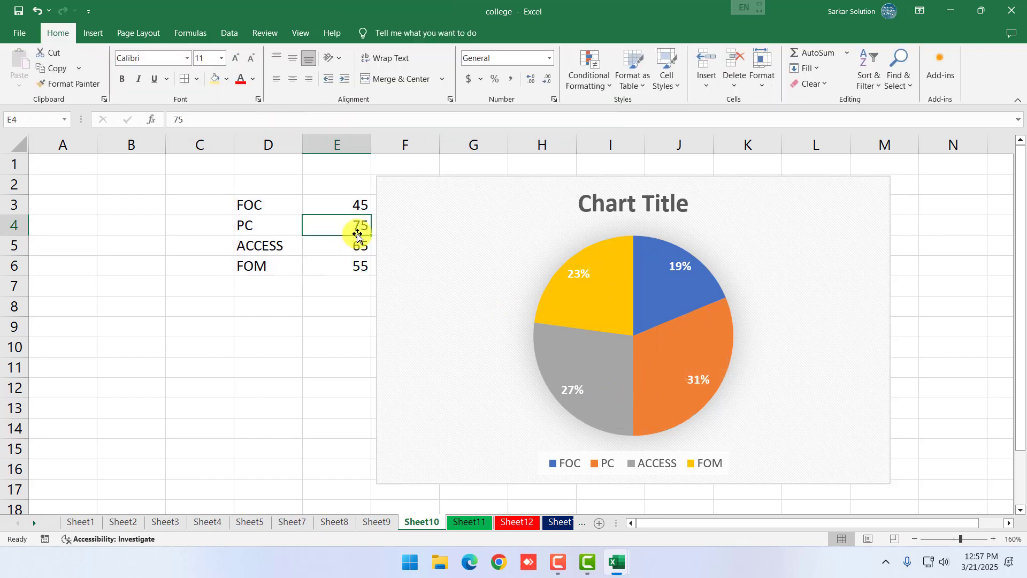
text(85)
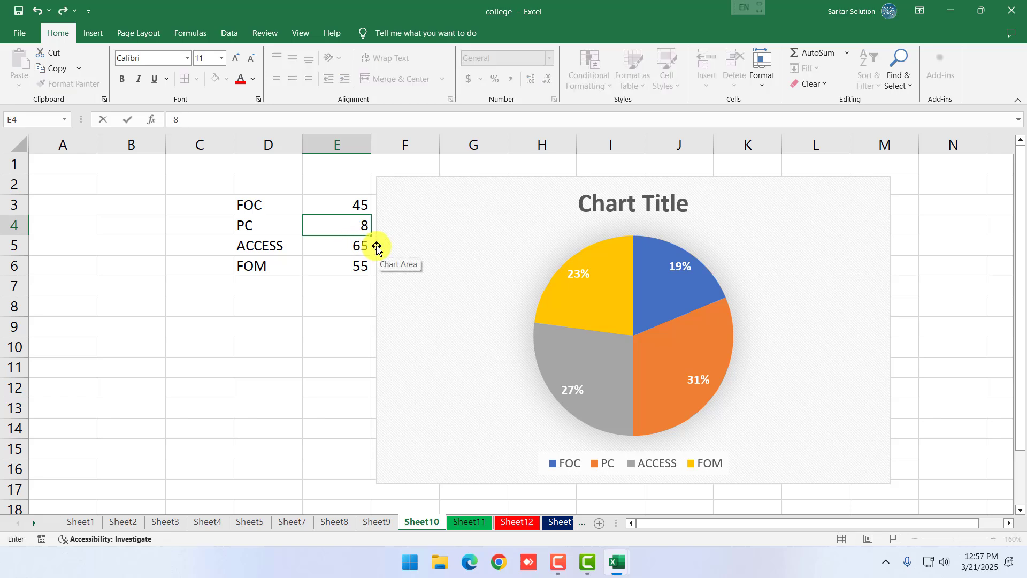
key(Return)
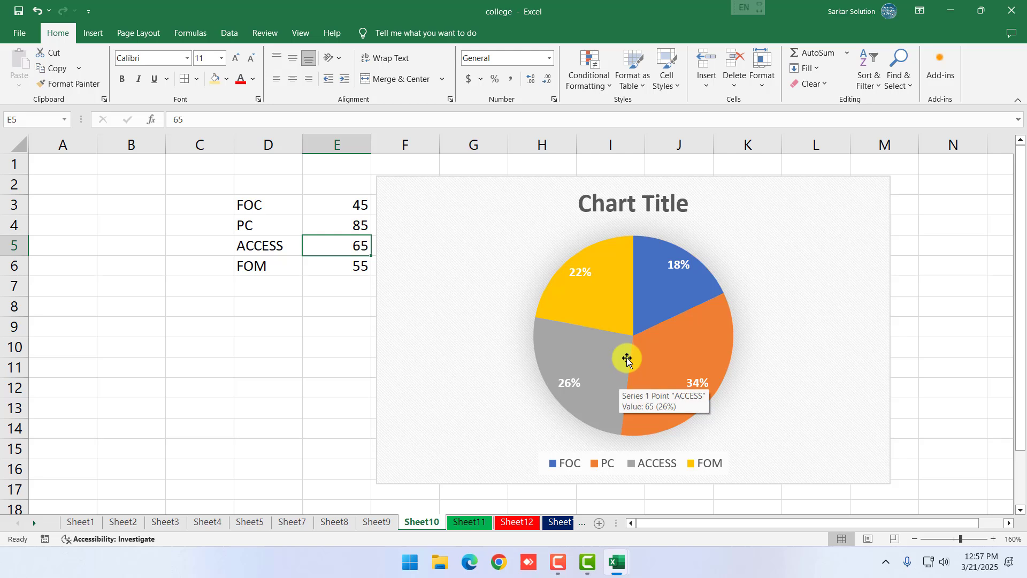
click(360, 203)
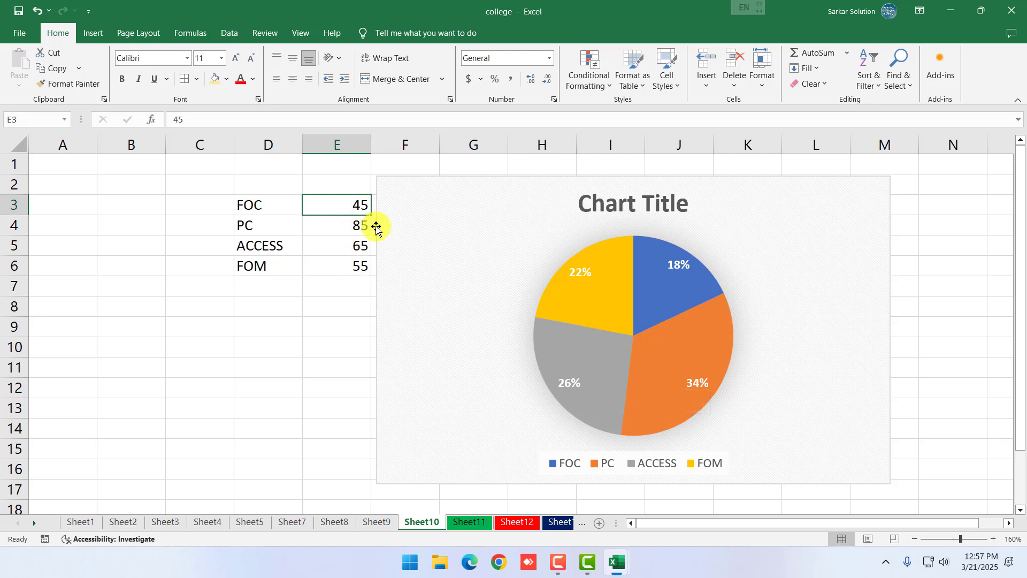
text(40)
key(Return)
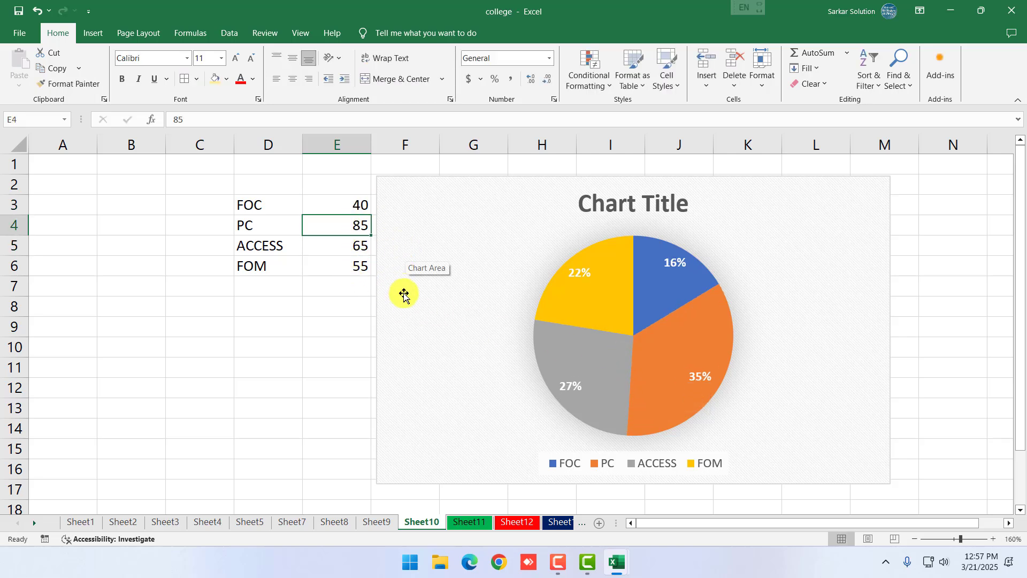
click(355, 265)
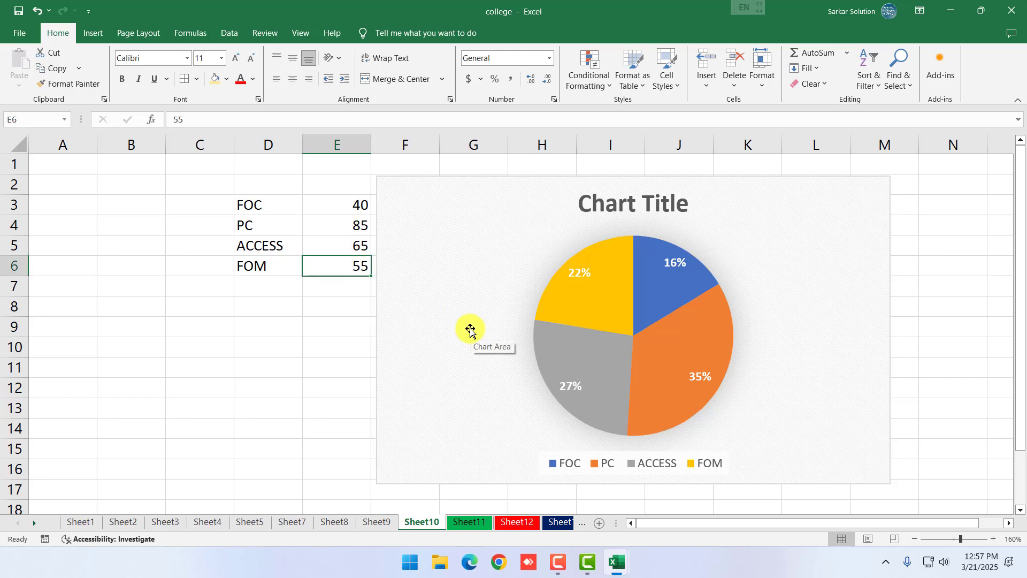
text(10)
key(Return)
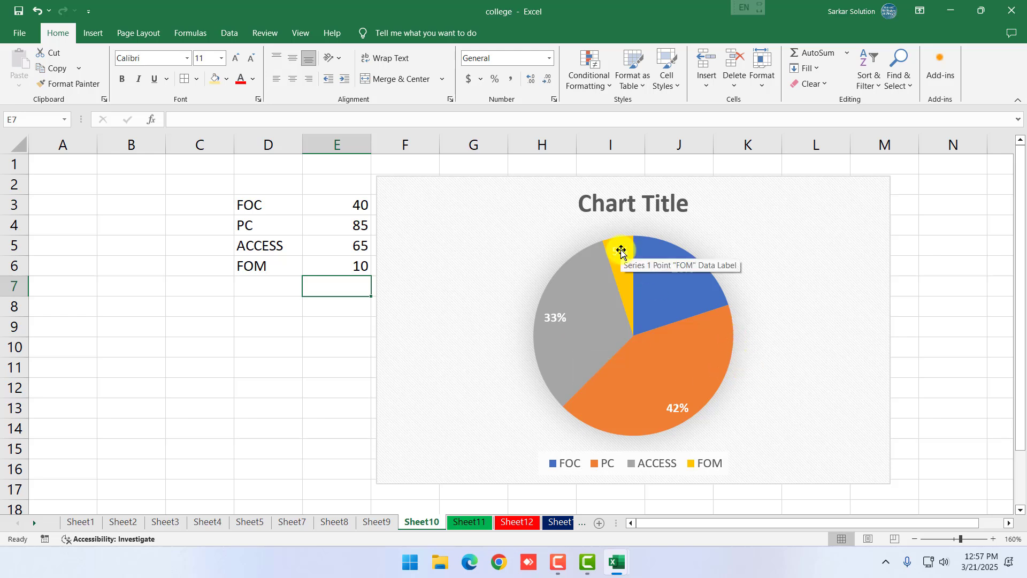
click(360, 261)
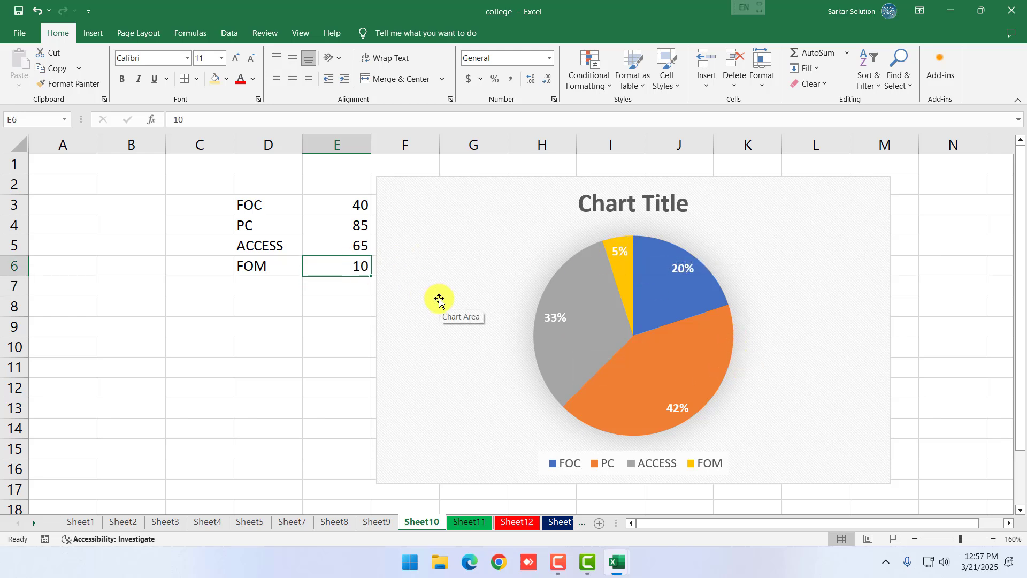
text(25)
key(Return)
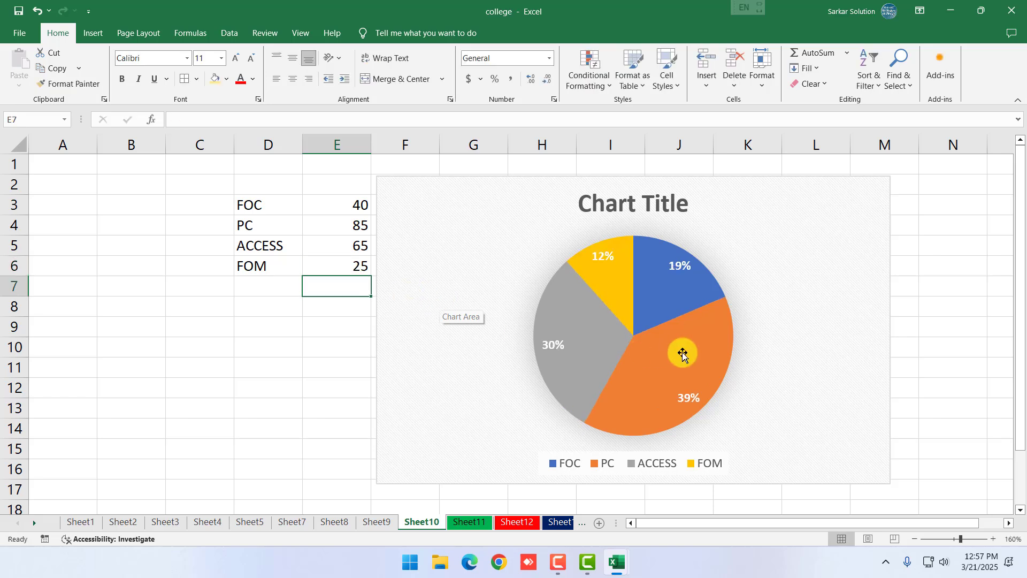
Check the pie chart's source, then select the data range D3:E6
click(383, 335)
click(321, 282)
drag(258, 205, 336, 263)
click(477, 213)
click(340, 345)
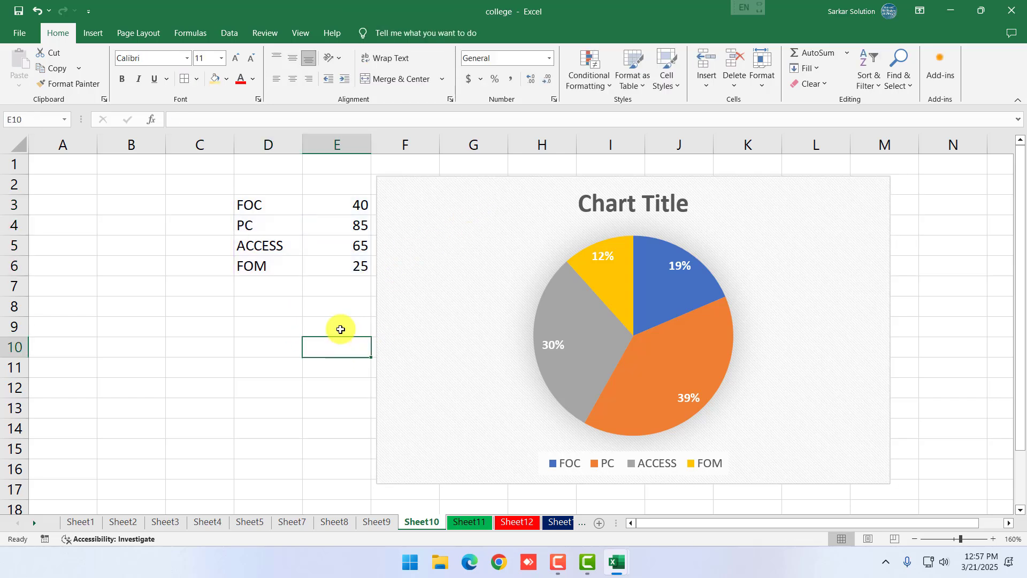
drag(274, 214, 334, 264)
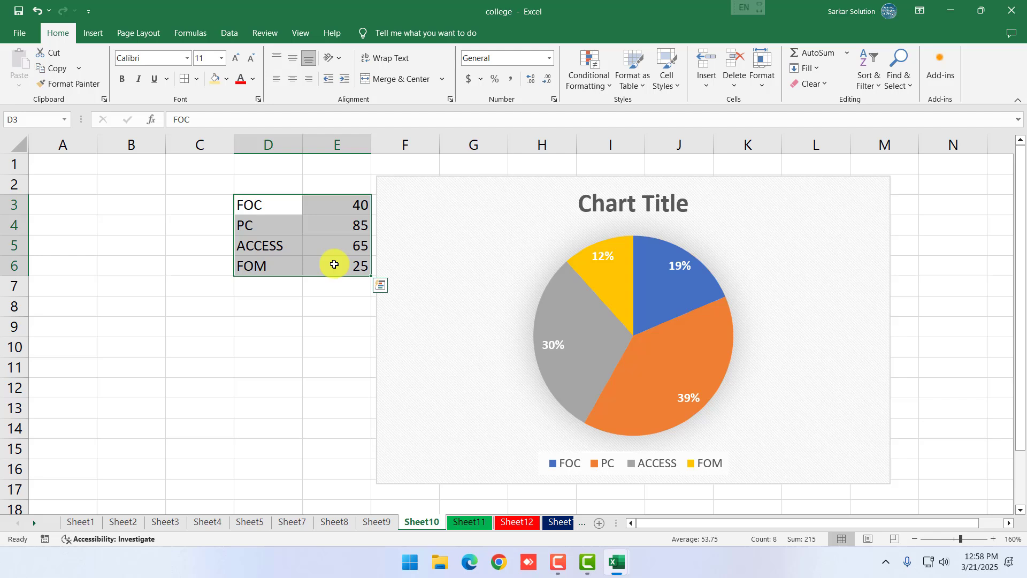
click(363, 332)
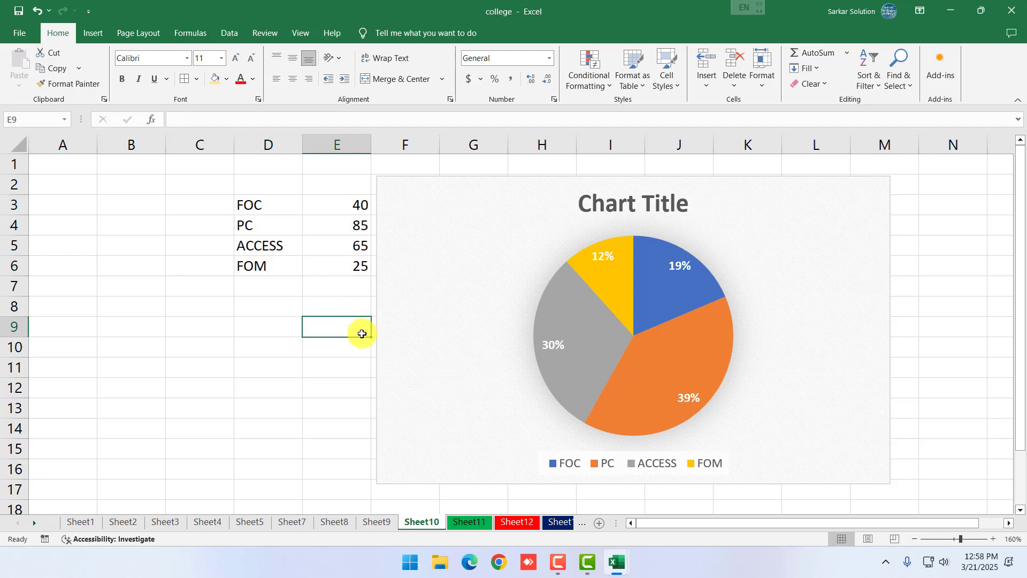
drag(275, 210, 327, 258)
click(322, 342)
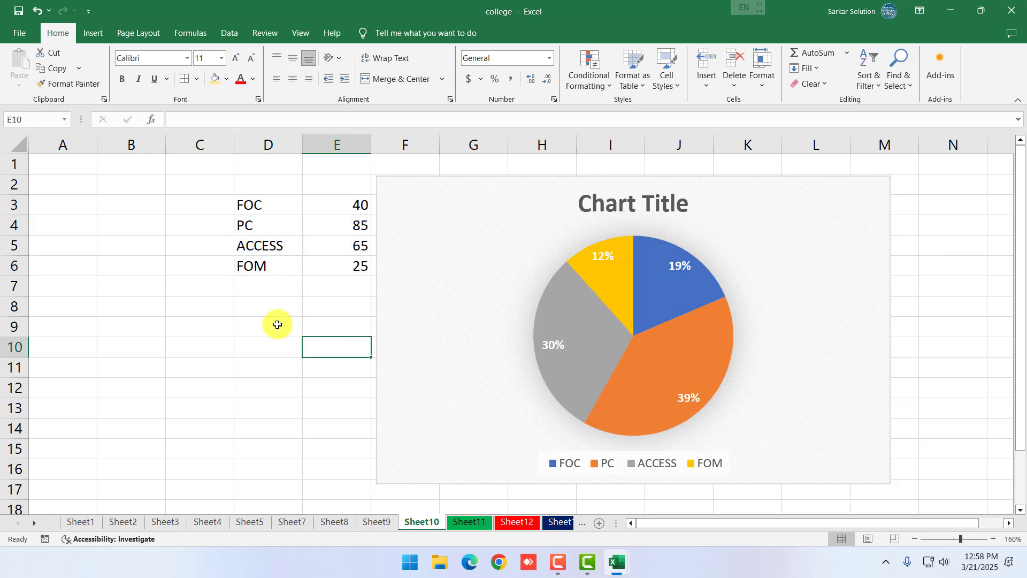
drag(130, 328, 284, 426)
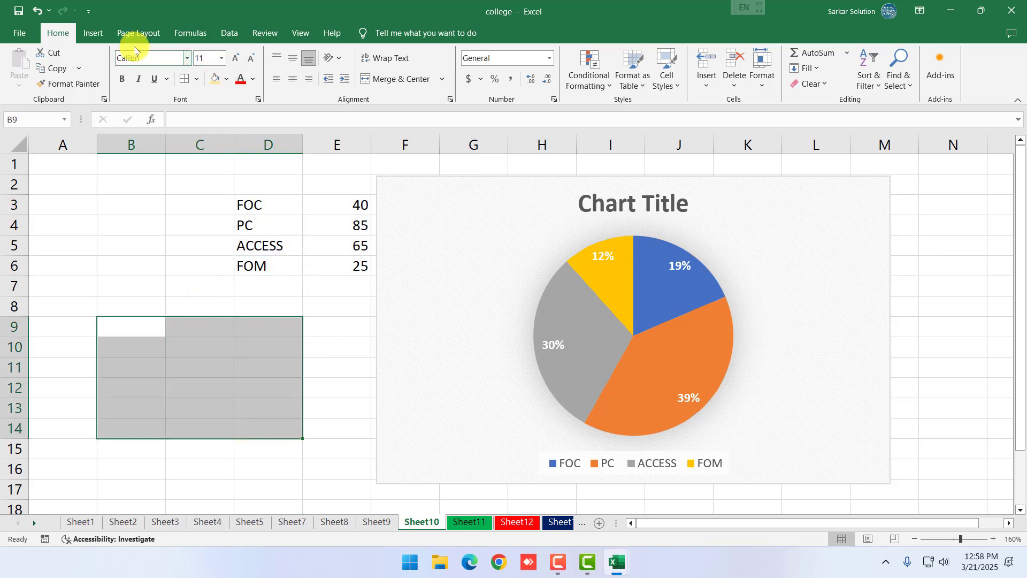
click(93, 32)
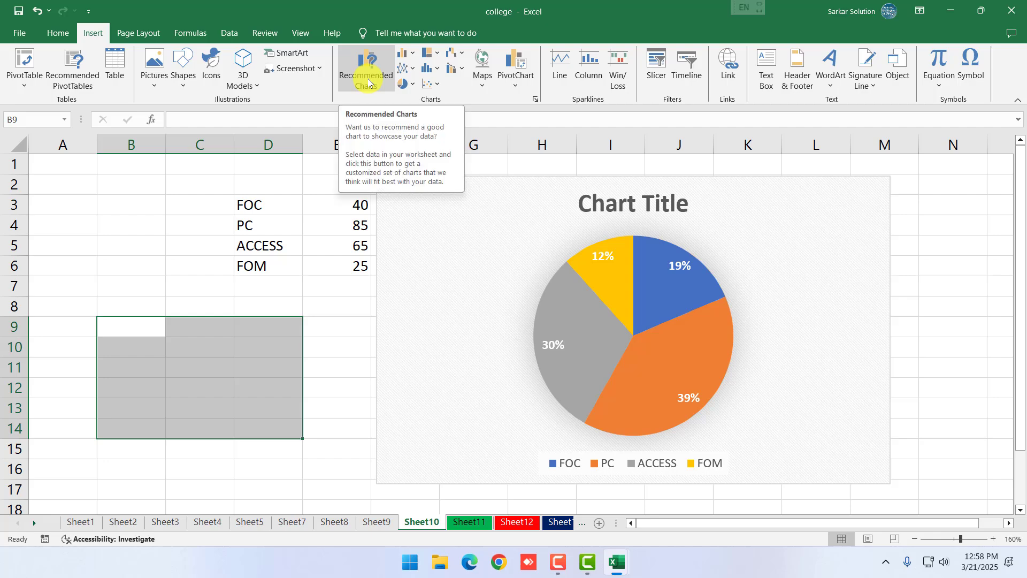
click(409, 53)
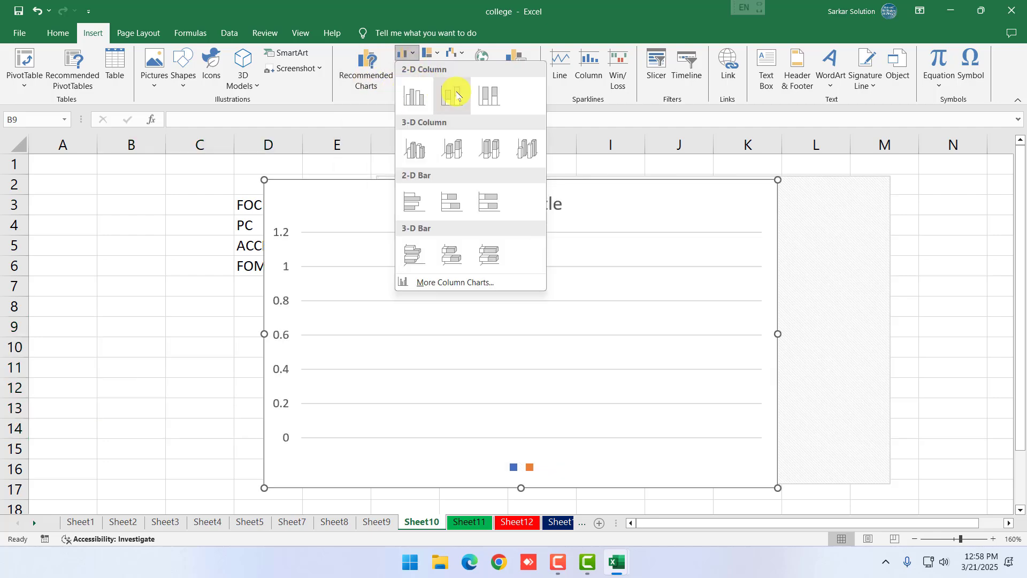
click(438, 53)
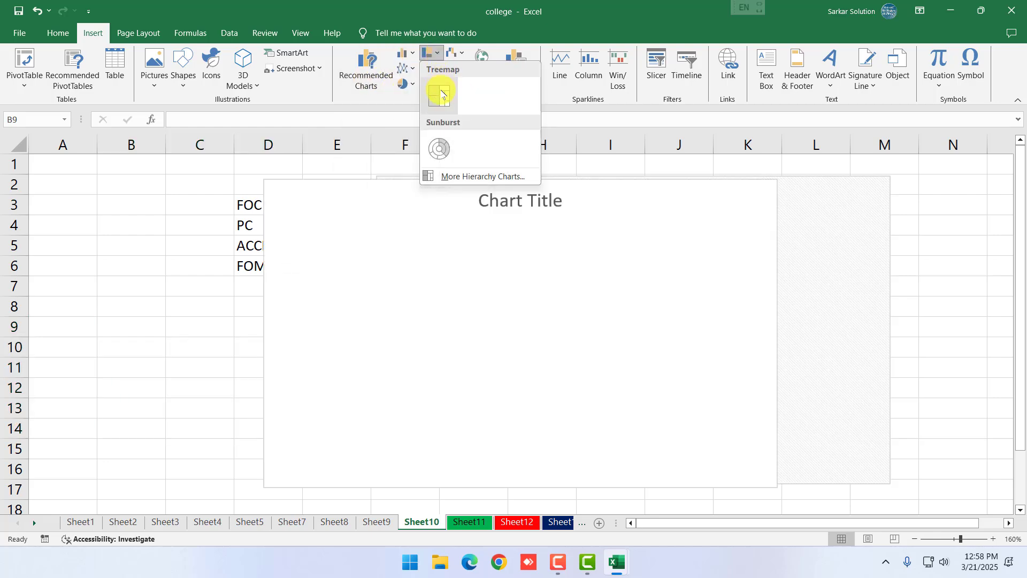
click(464, 55)
click(367, 69)
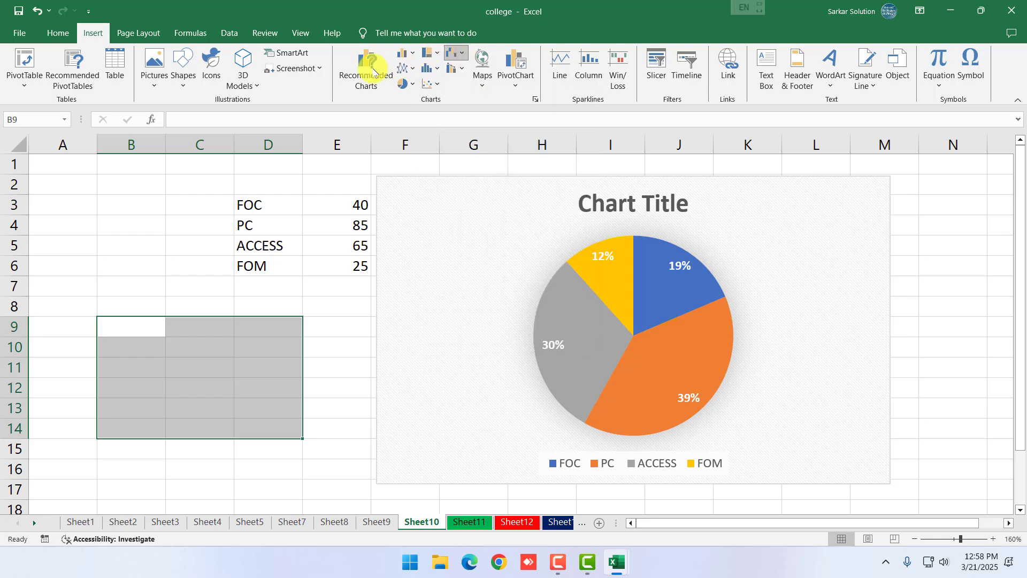
click(401, 101)
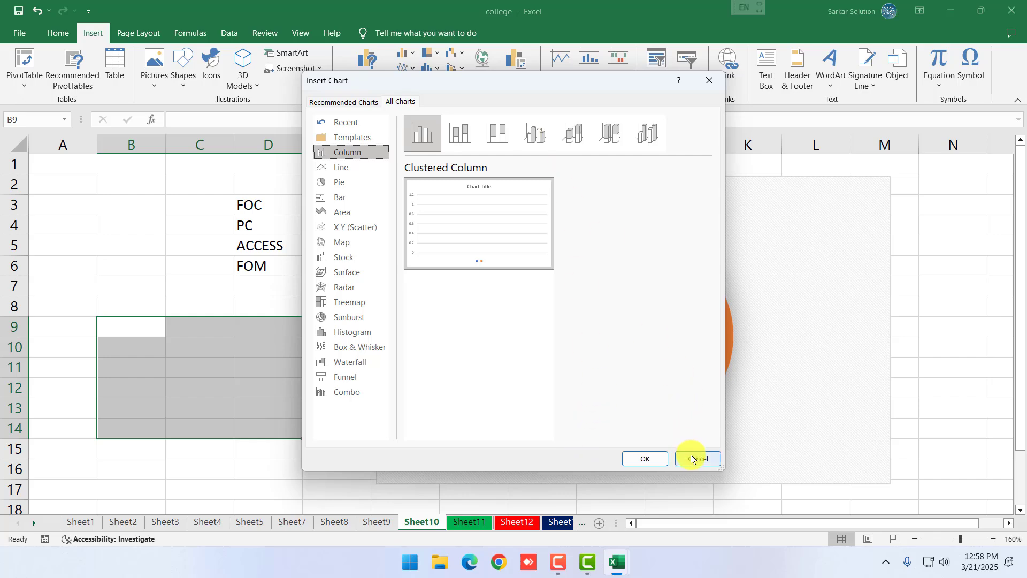
click(699, 459)
drag(146, 300, 342, 433)
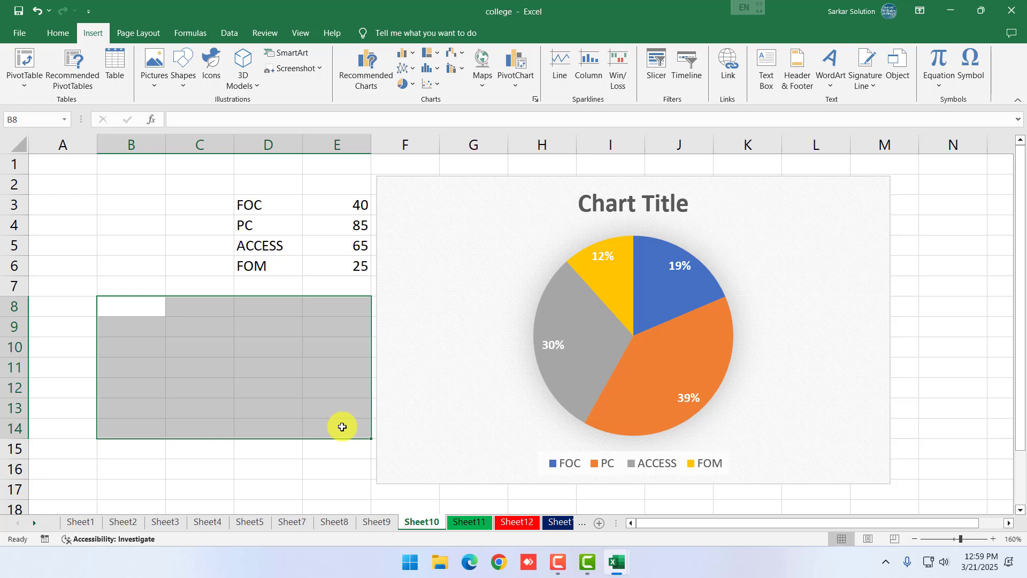
click(344, 425)
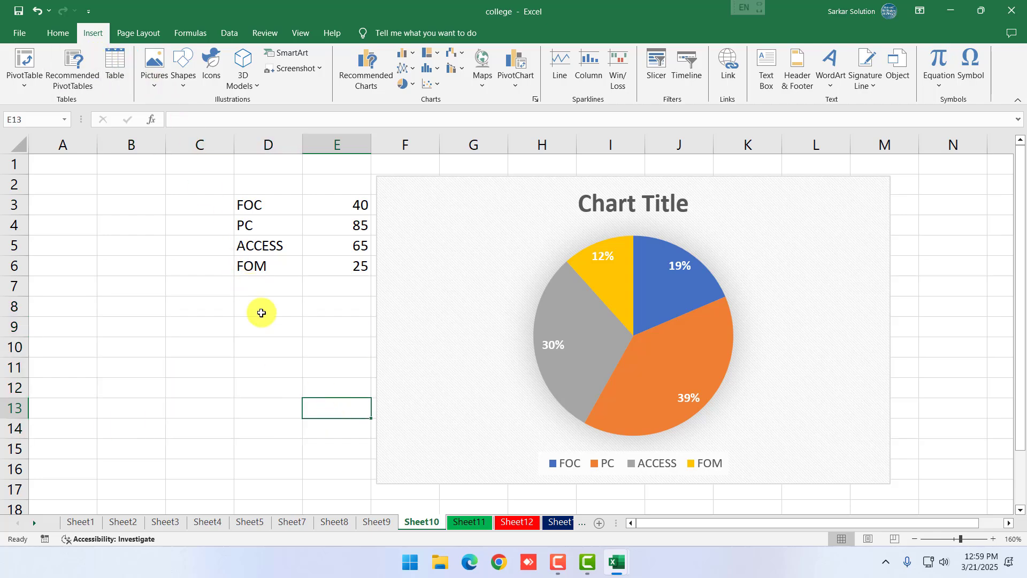
click(267, 367)
Copy the header and first eight student rows from Sheet1's table
click(470, 522)
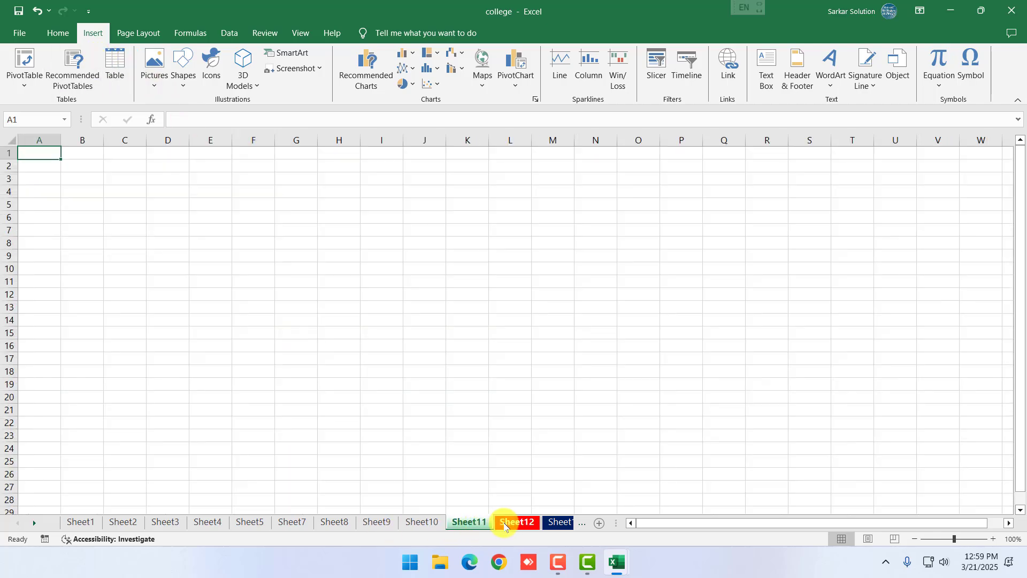
click(423, 522)
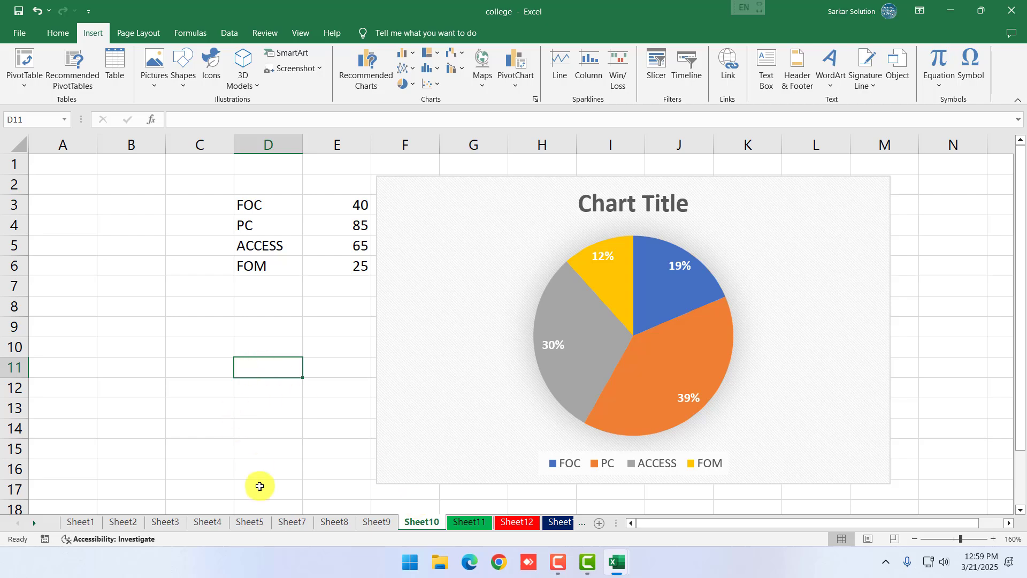
click(248, 523)
click(80, 523)
click(99, 285)
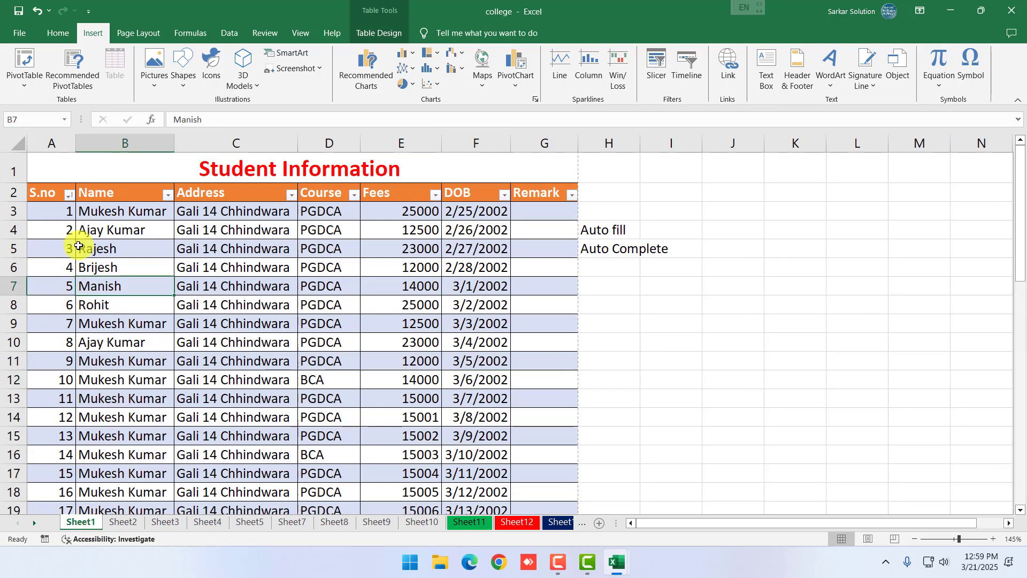
drag(50, 192, 402, 338)
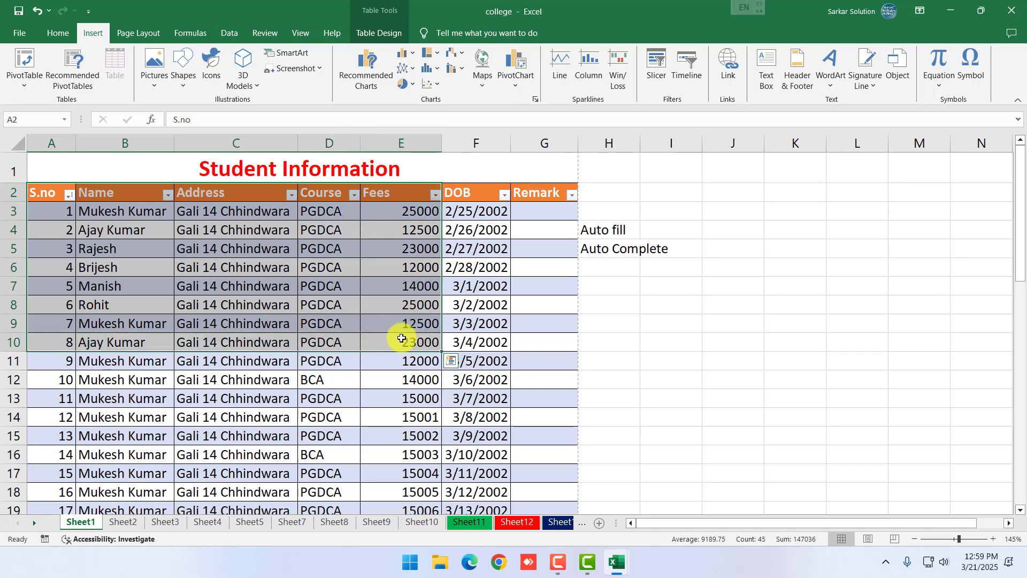
key(ctrl+c)
Paste the copied student table into Sheet13 at cell I7
click(553, 522)
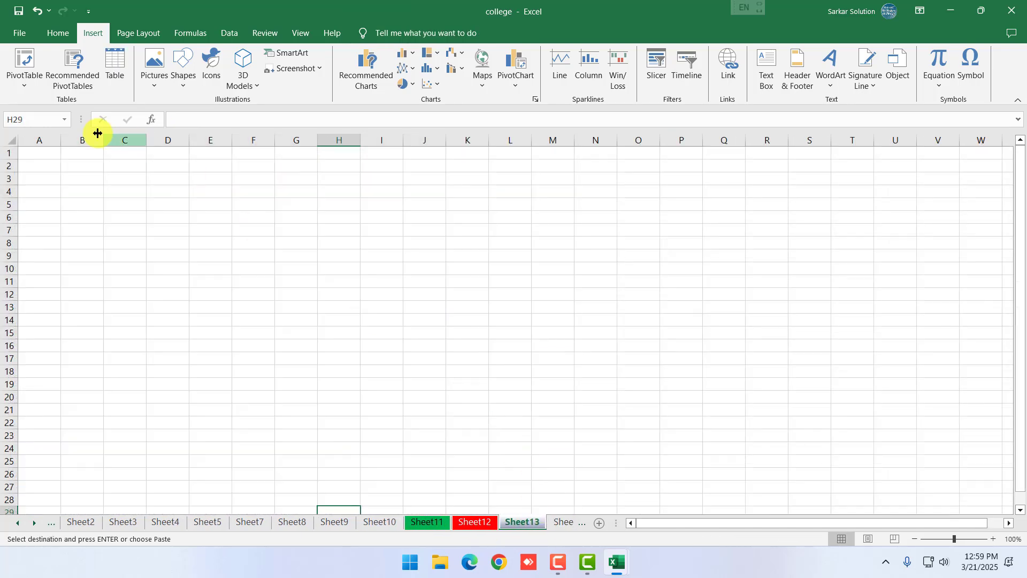
click(167, 190)
click(374, 230)
key(ctrl+v)
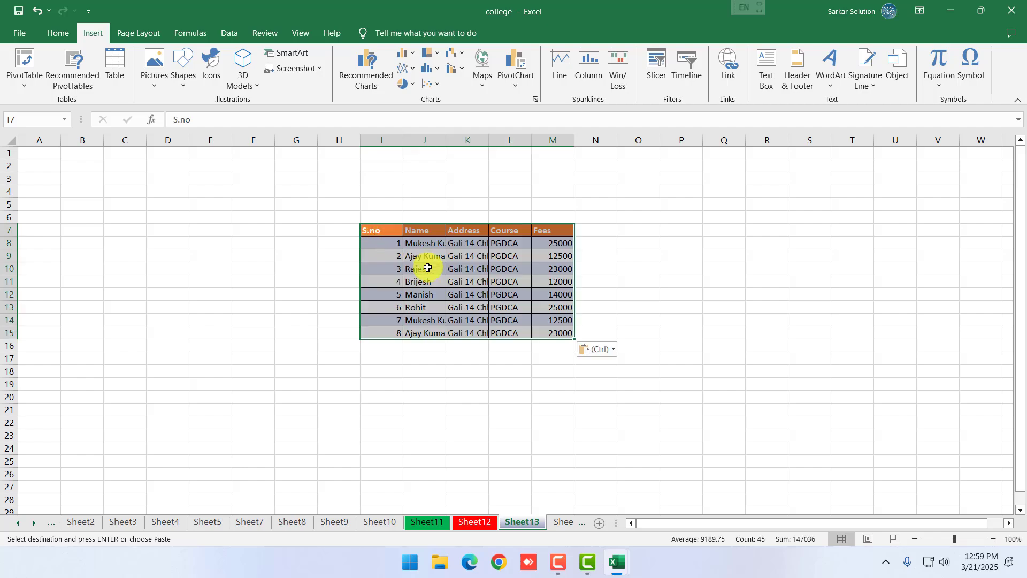
scroll(529, 297, up, 4)
Change three students' courses in column L of the copy to BCA, starting at L9
click(823, 318)
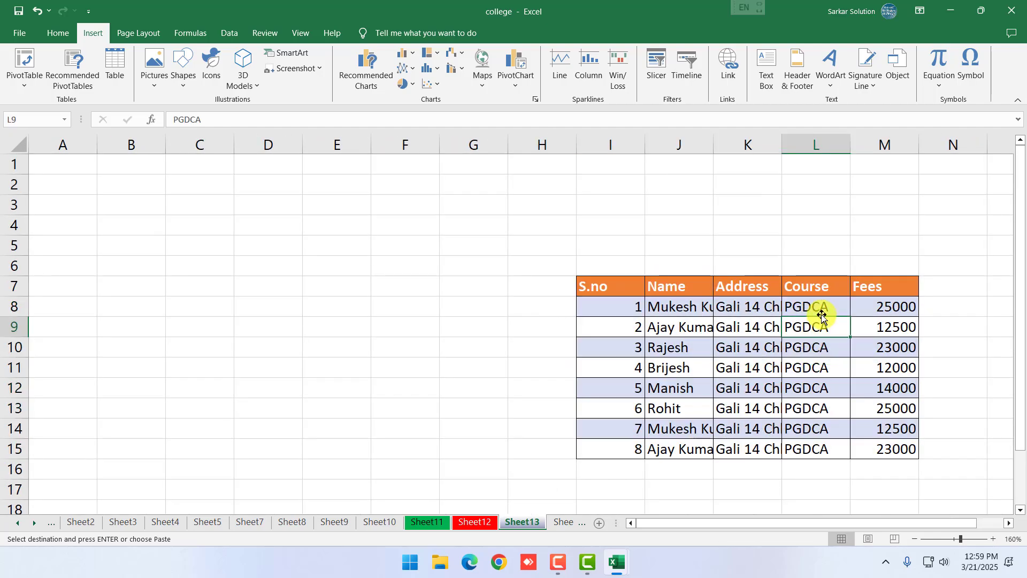
click(822, 310)
key(Down)
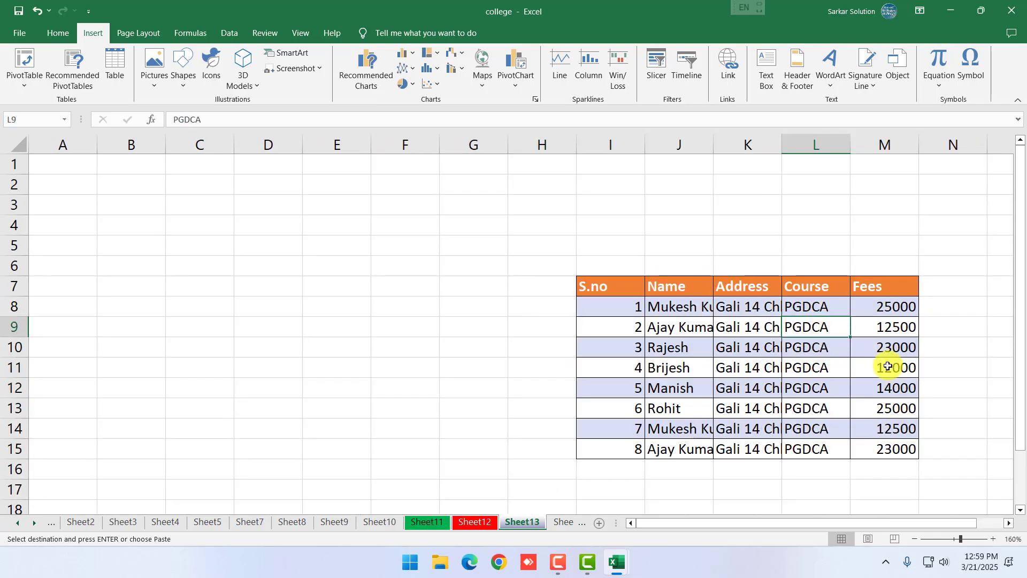
text(BCA)
key(Return)
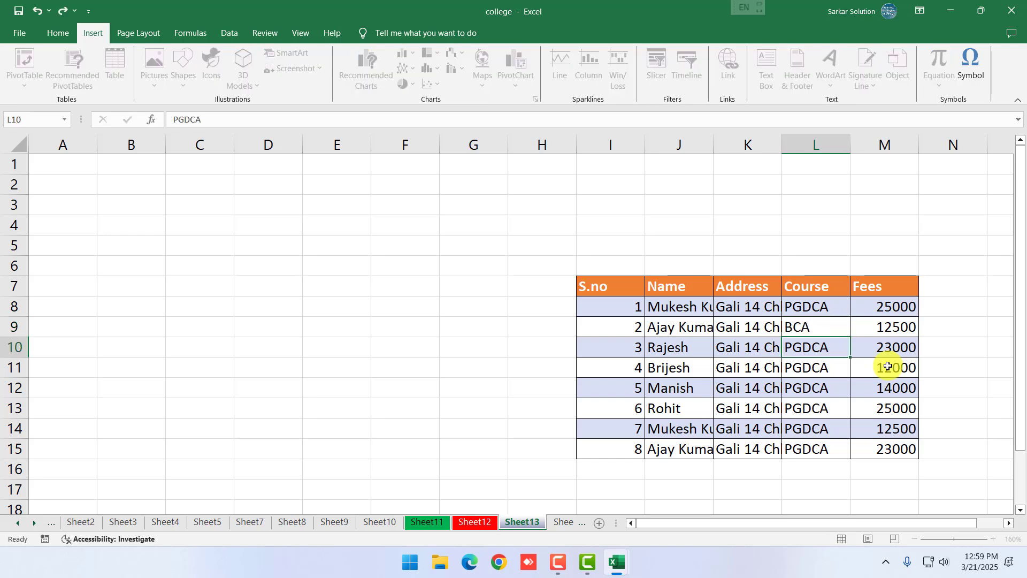
key(Down)
text(BCA)
key(Return)
key(Down)
key(Down)
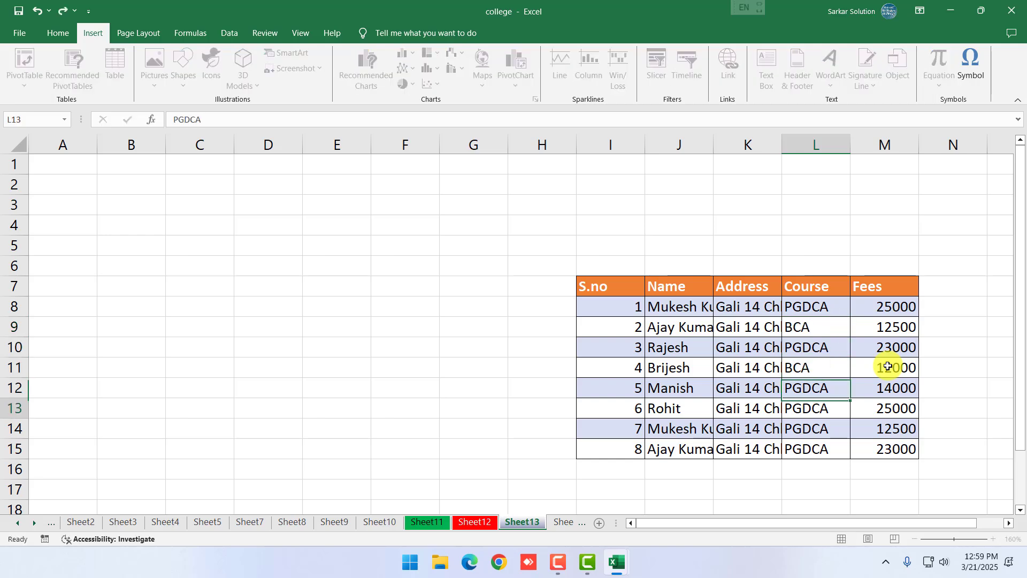
text(BCA)
key(Return)
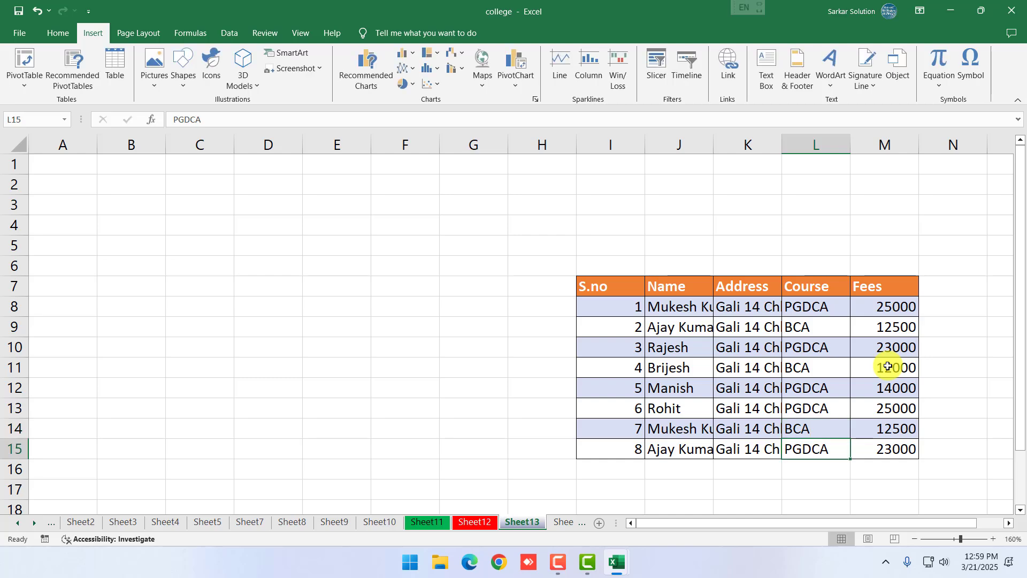
Autofit the Address (K) and Name (J) columns to show full entries
scroll(725, 459, down, 1)
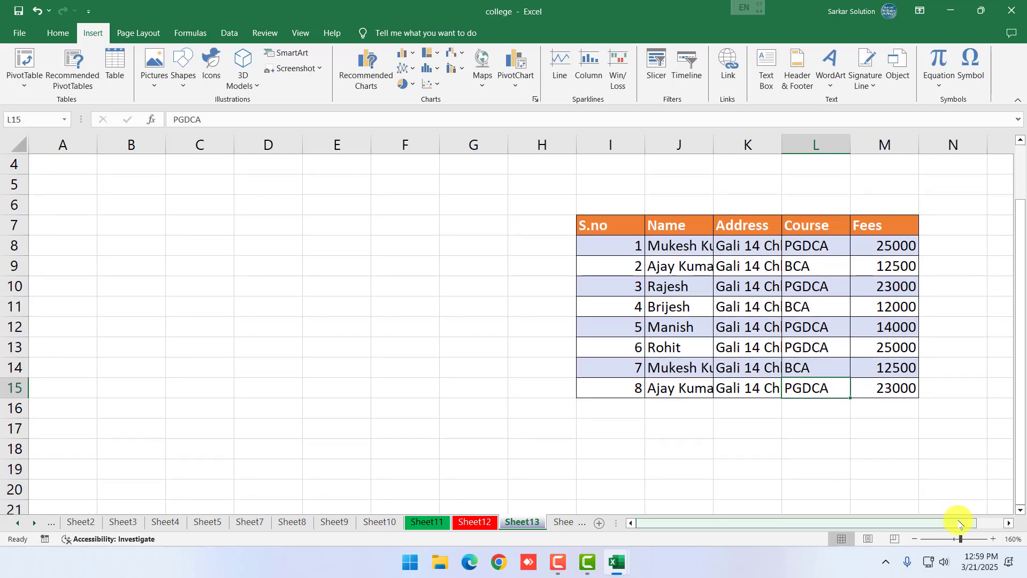
click(1008, 523)
click(1010, 523)
click(1010, 523)
click(1010, 523)
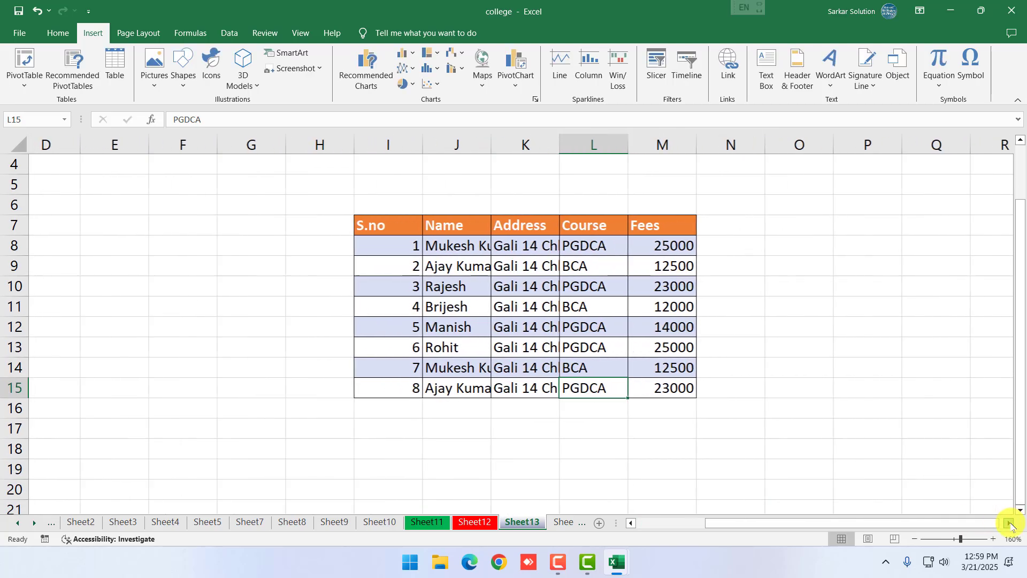
click(507, 142)
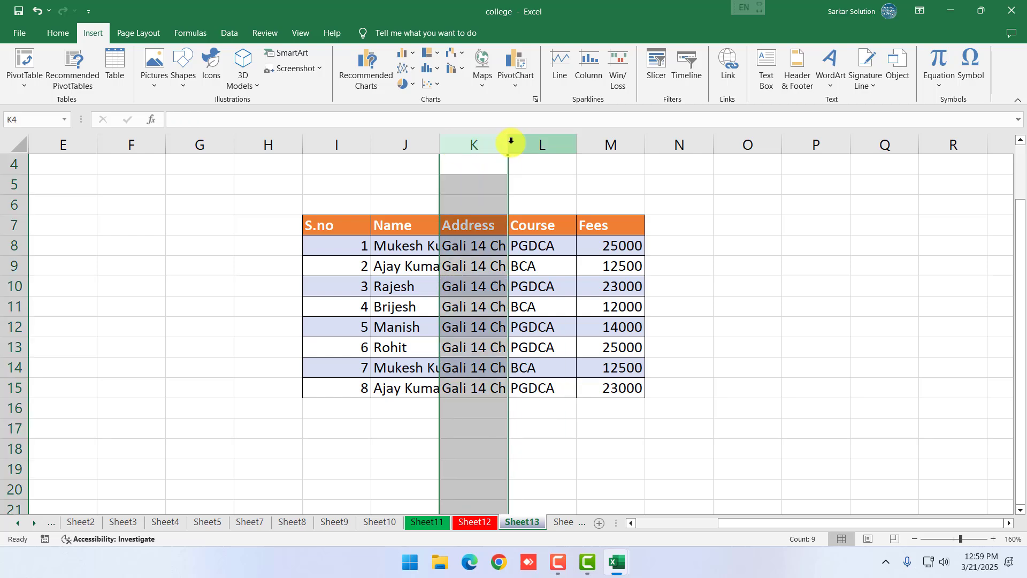
click(510, 143)
click(509, 143)
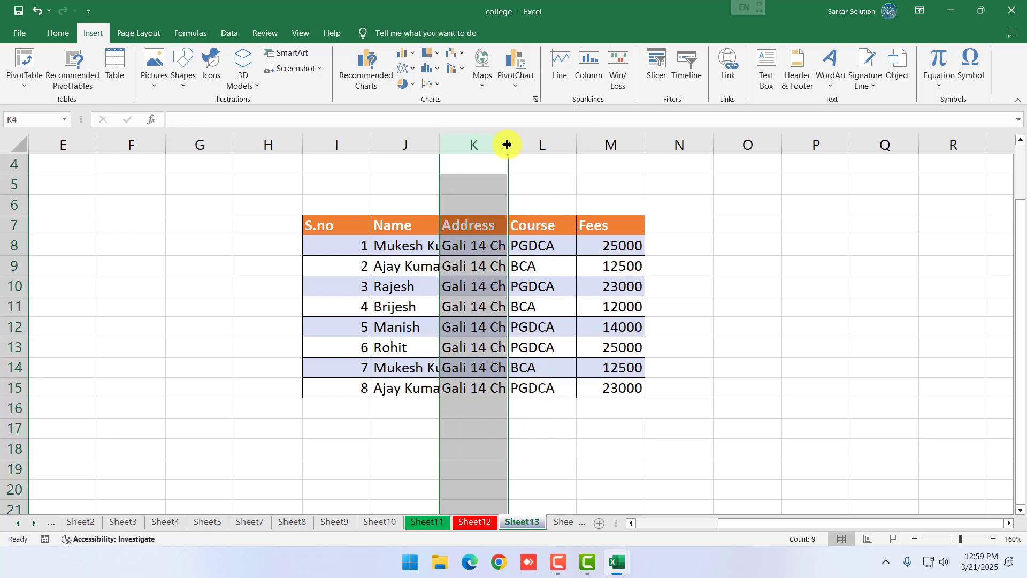
double_click(506, 143)
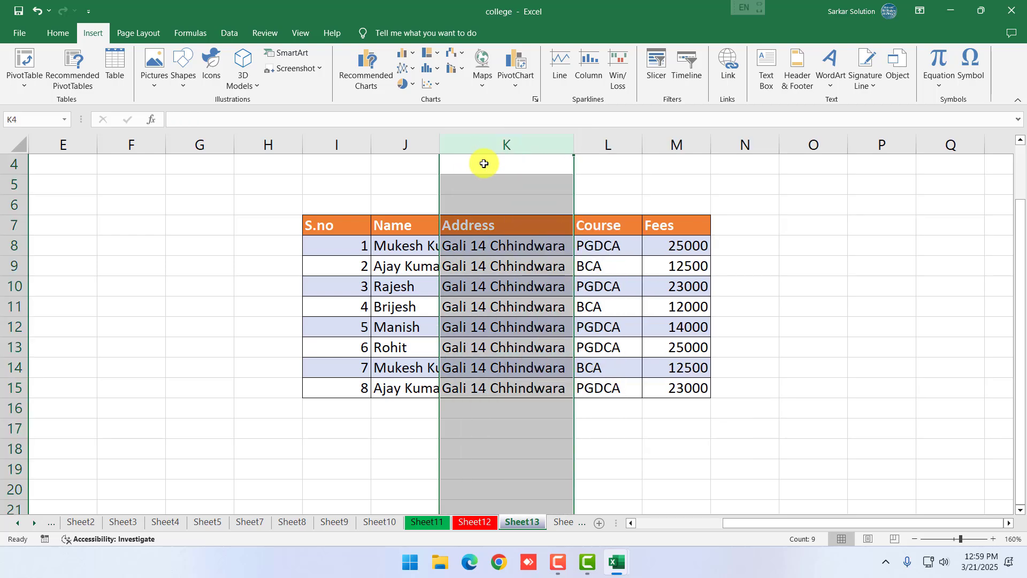
double_click(438, 143)
click(729, 465)
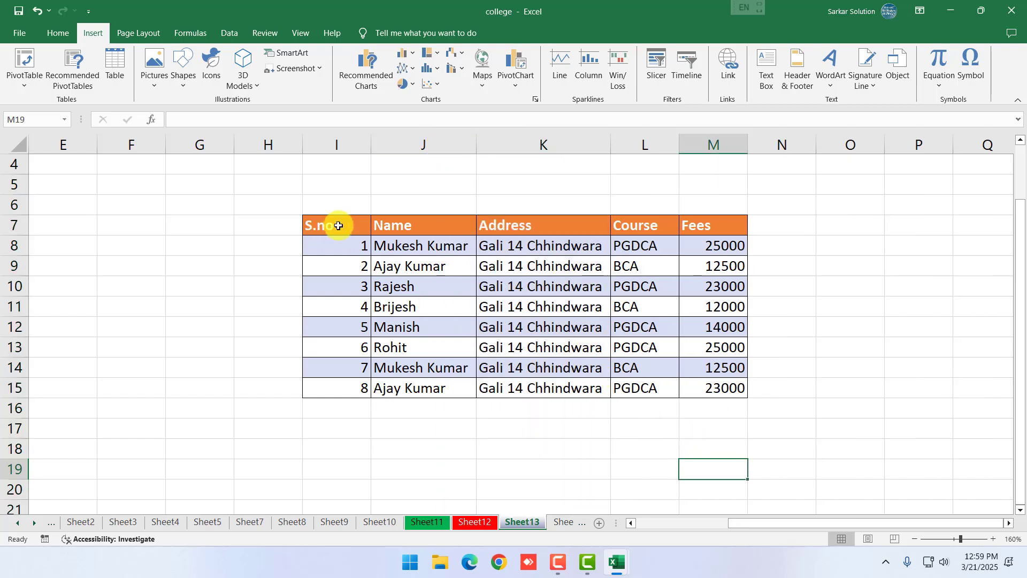
Insert a PivotTable from Sheet13!$I$7:$M$15 on a new worksheet
drag(337, 224, 674, 391)
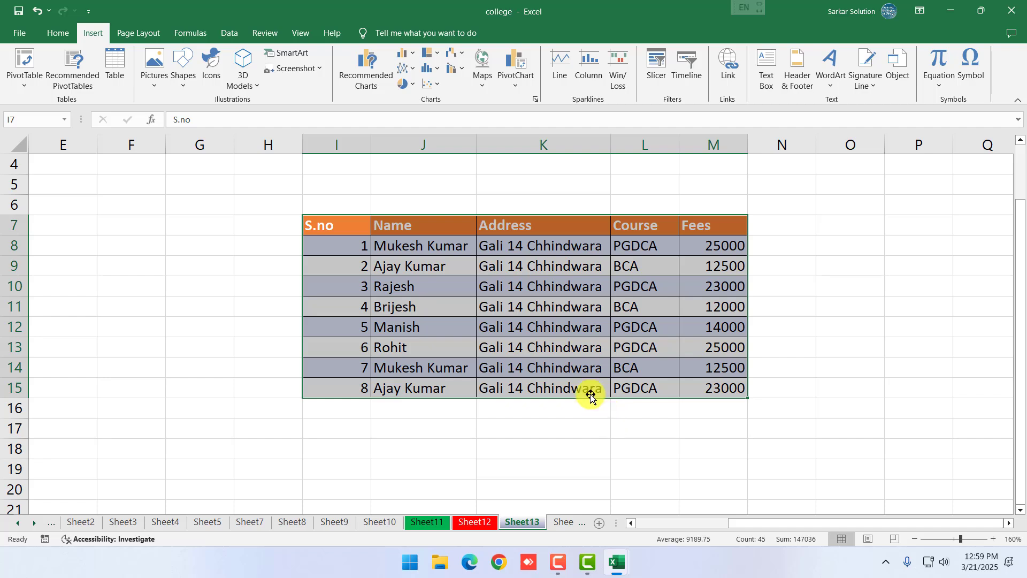
drag(346, 230, 693, 391)
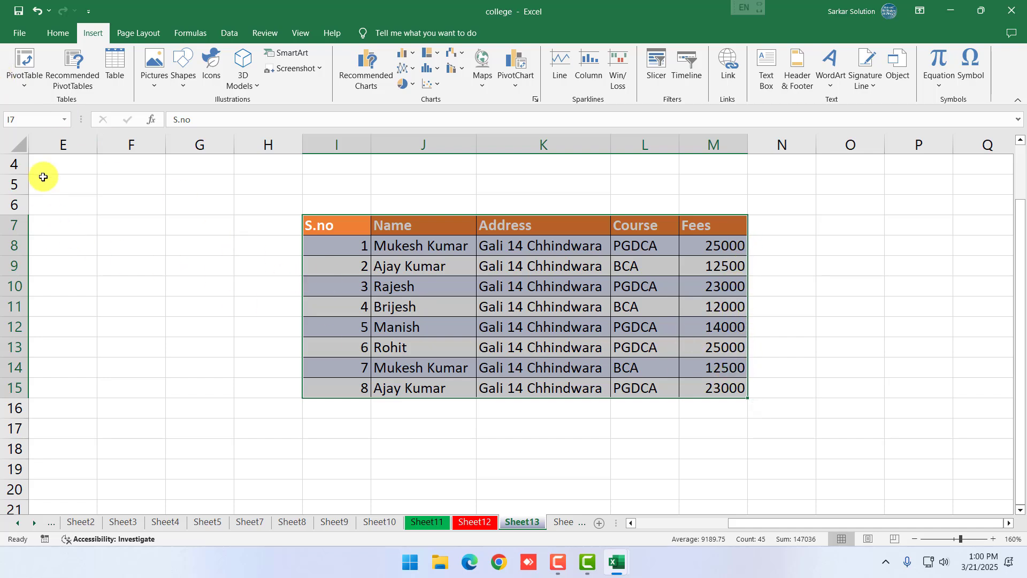
click(23, 55)
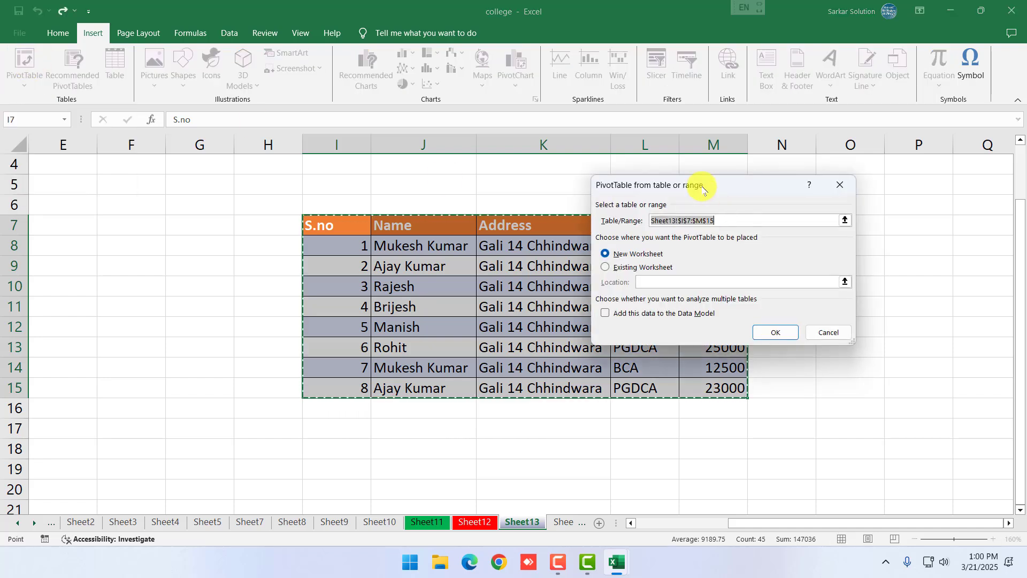
drag(702, 188, 757, 316)
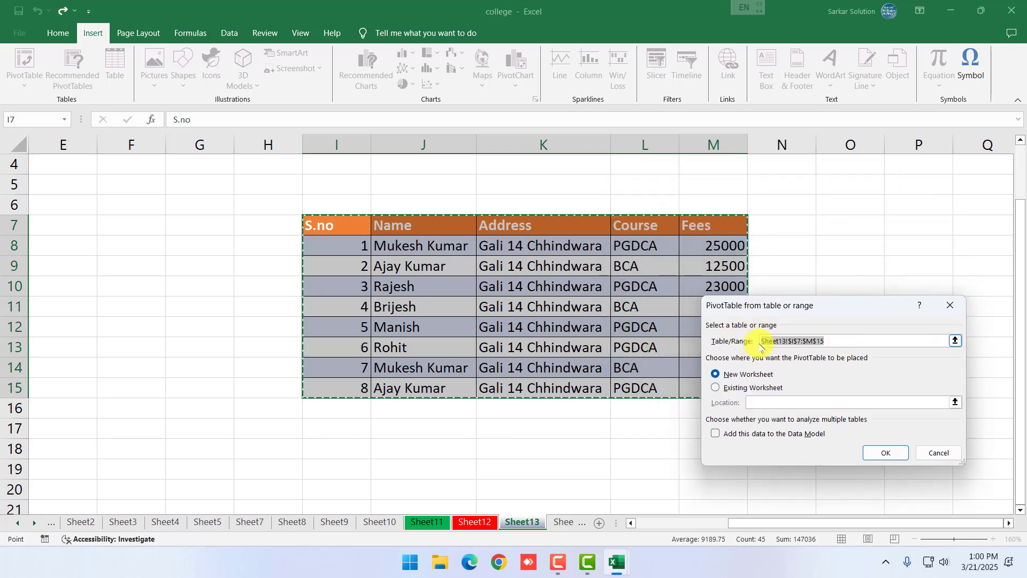
drag(887, 341, 770, 346)
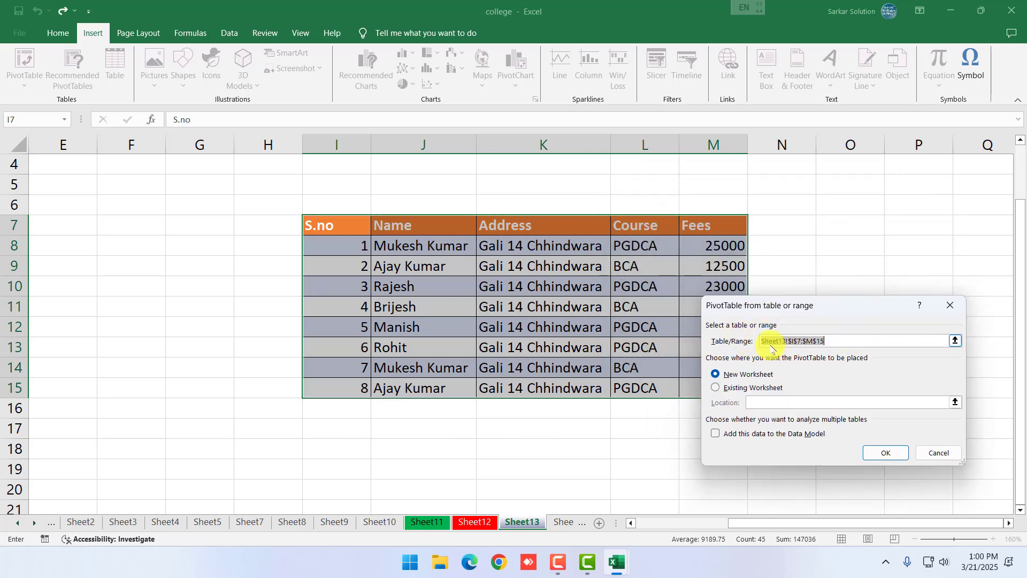
key(BackSpace)
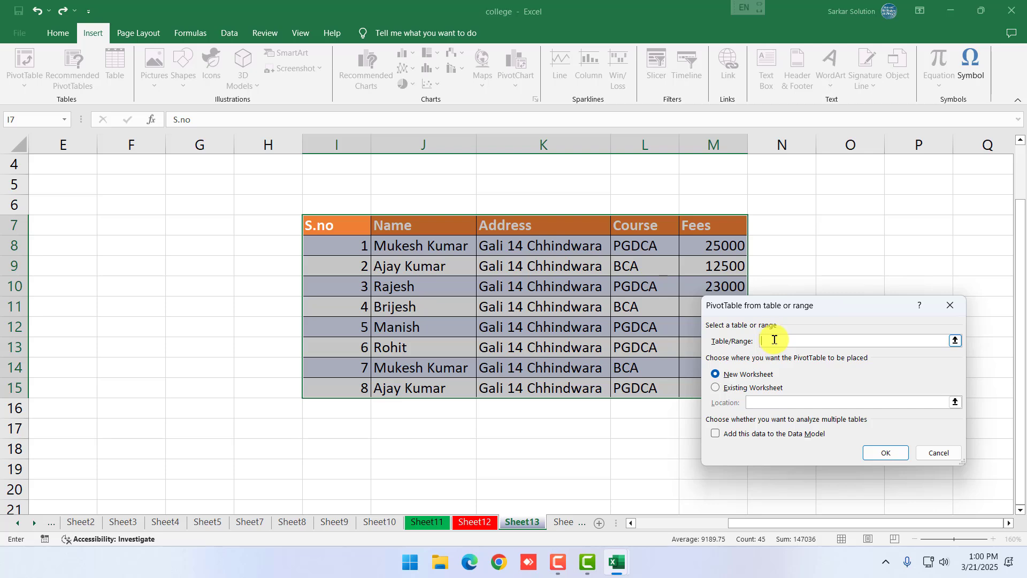
drag(352, 222, 693, 387)
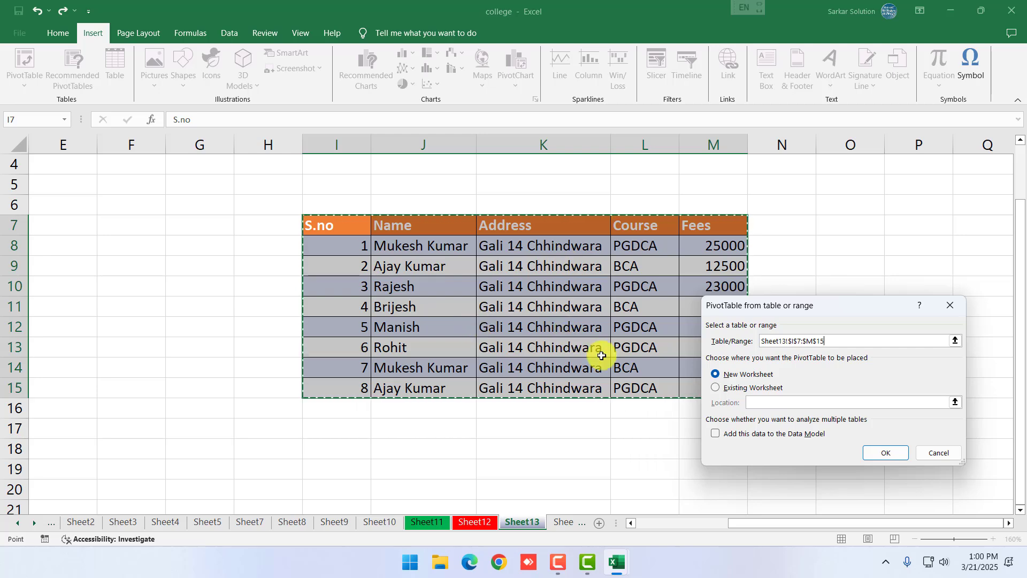
click(885, 452)
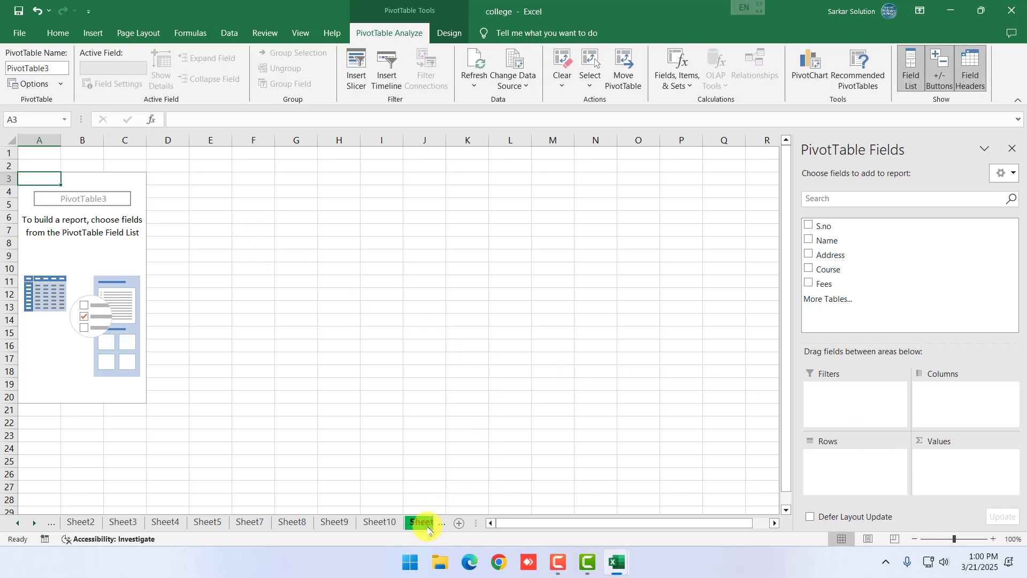
Float and enlarge the PivotTable Fields list, then add Fees to Values for a 147000 total
click(34, 523)
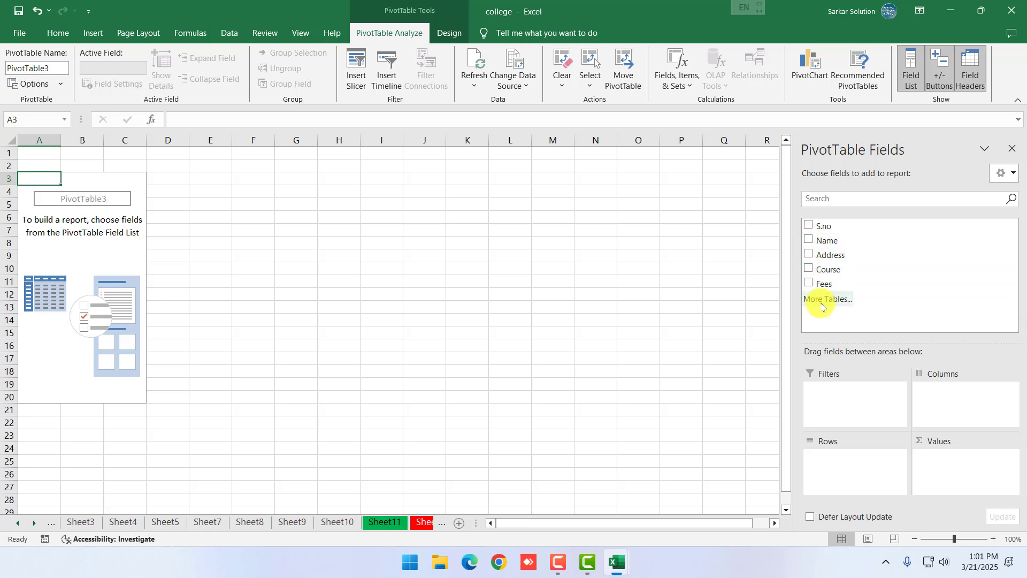
drag(892, 144, 663, 222)
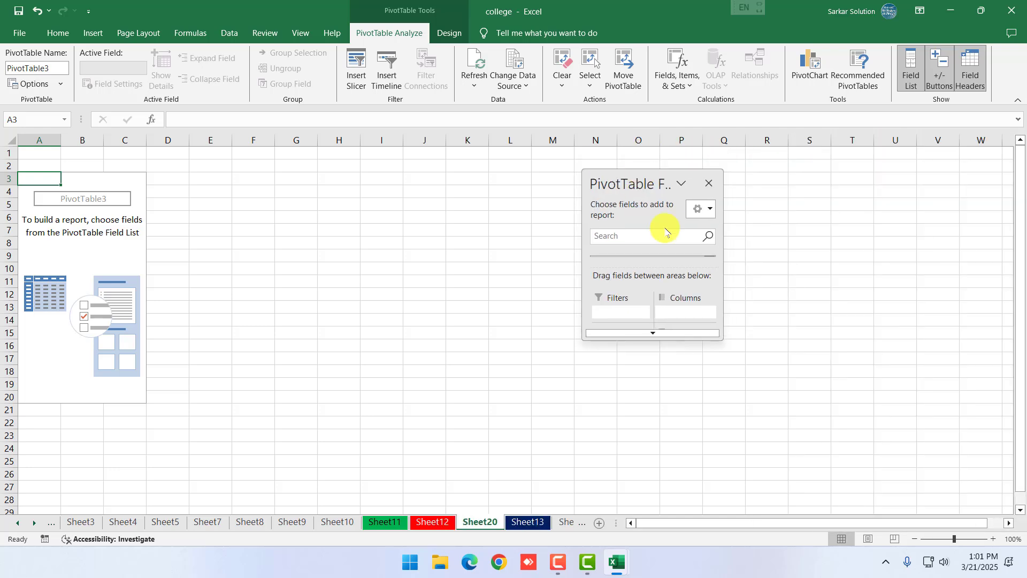
drag(686, 340, 695, 484)
drag(721, 407, 780, 417)
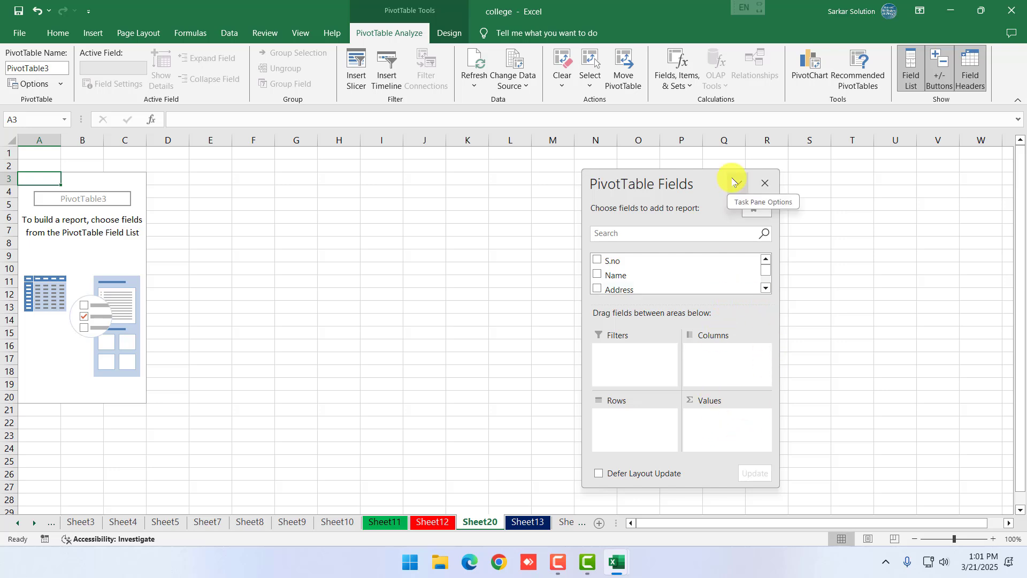
drag(723, 170, 726, 66)
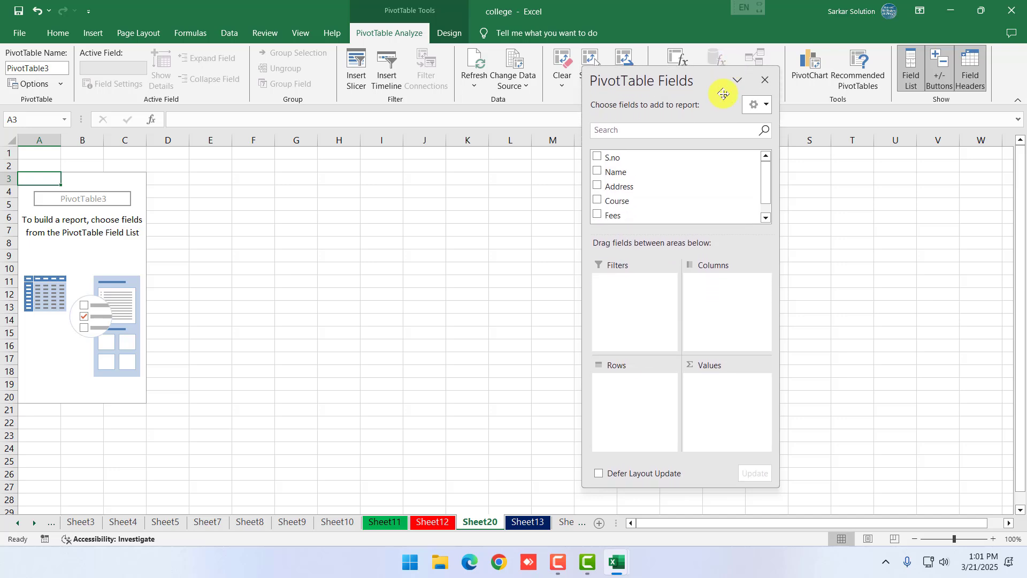
drag(610, 215, 720, 404)
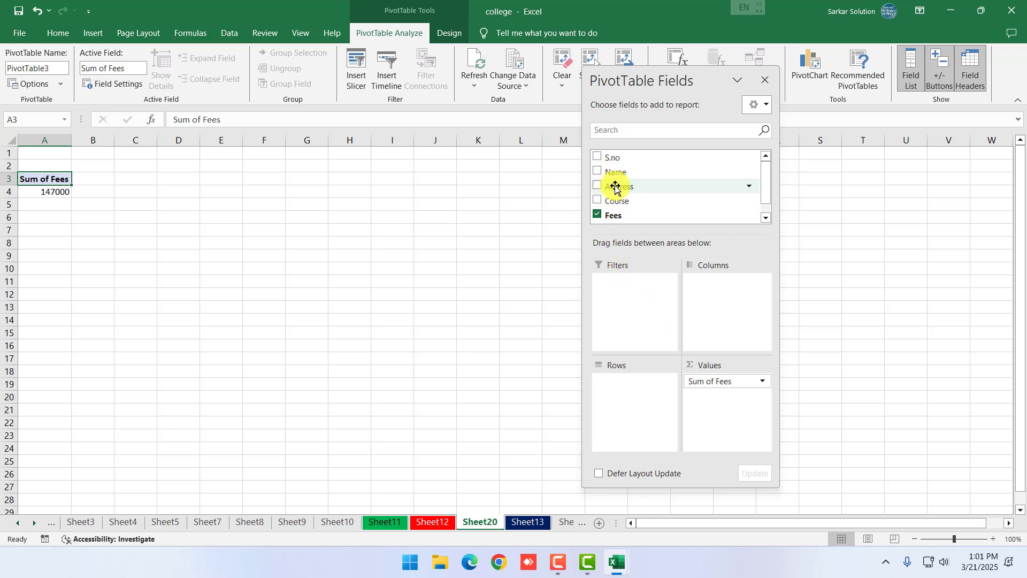
Put Course in Columns and Name in Rows, giving BCA 37000 and PGDCA 110000
drag(618, 201, 707, 313)
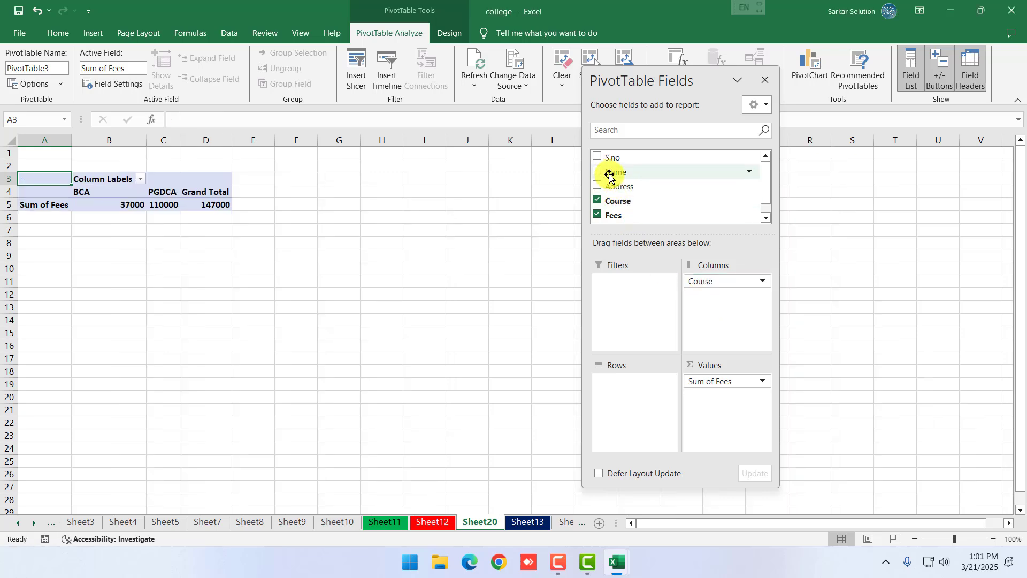
drag(608, 171, 628, 403)
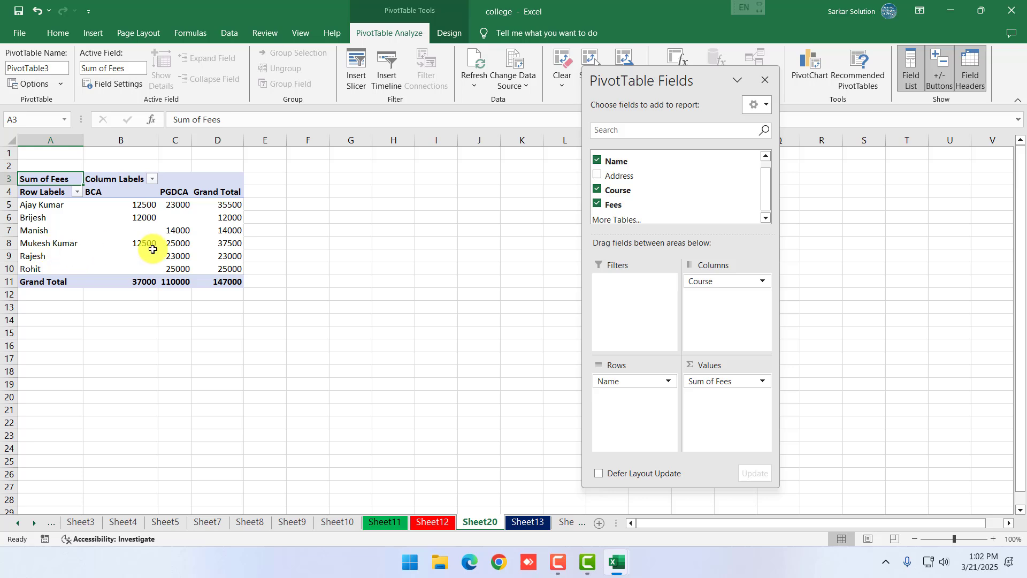
mouse_move(238, 247)
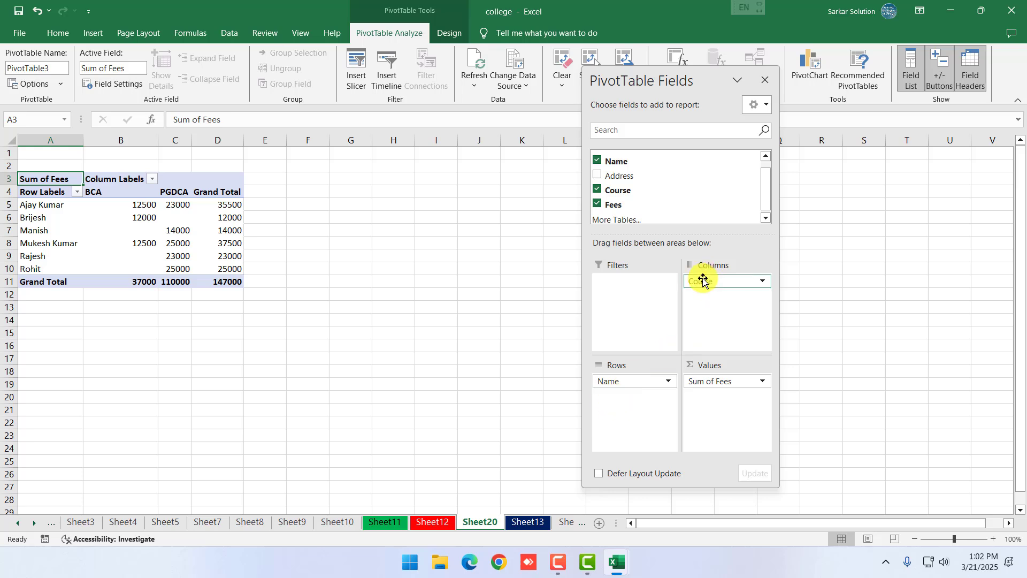
Move Course to Rows and Name to Columns, then add Address to Filters
drag(696, 282, 622, 412)
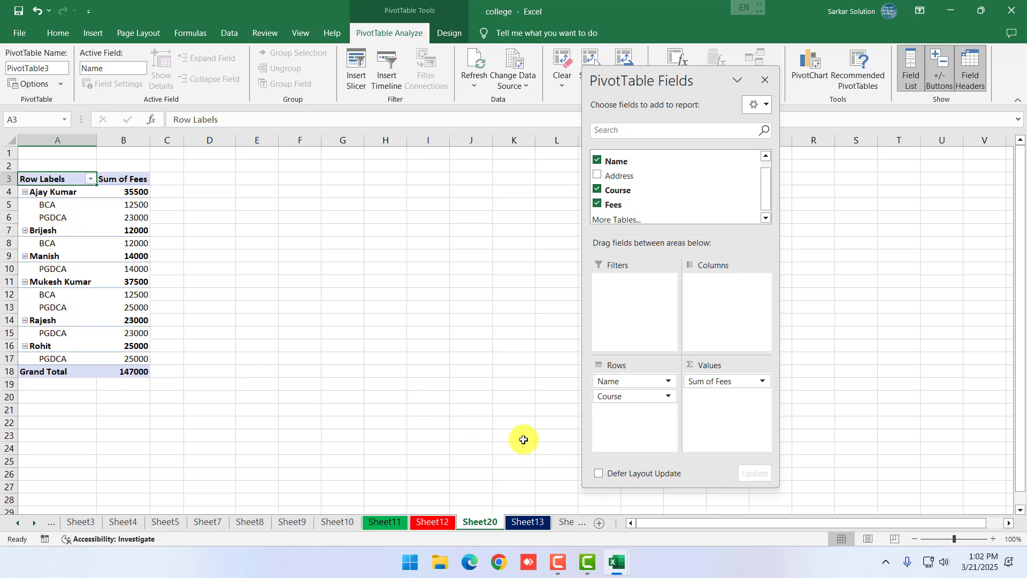
drag(612, 382, 728, 306)
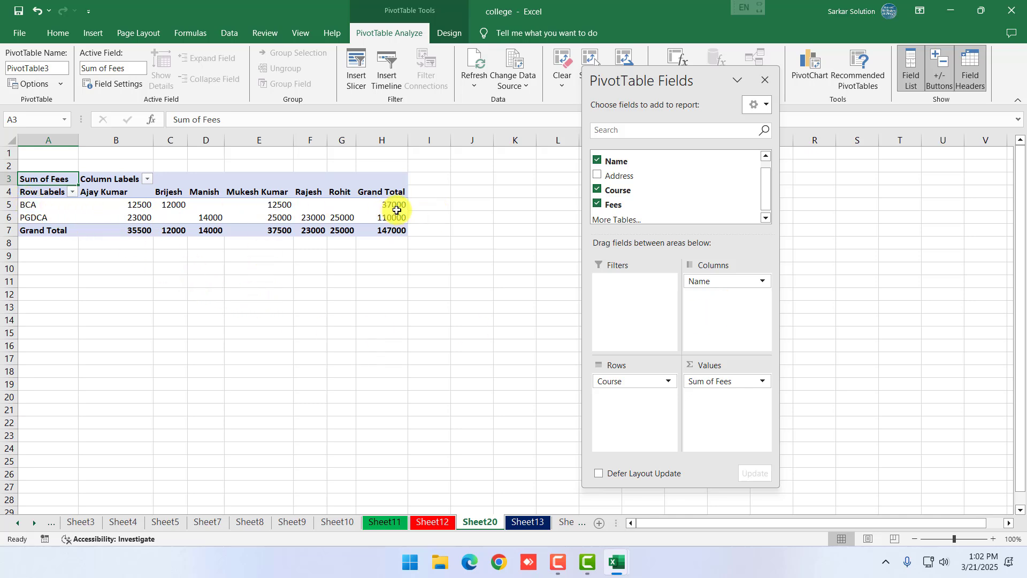
mouse_move(397, 210)
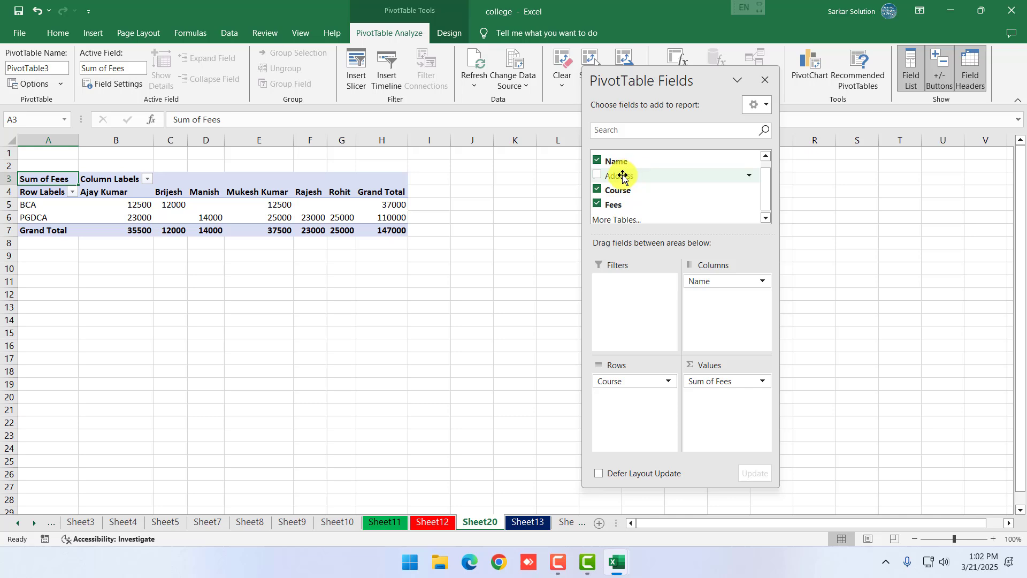
drag(621, 176, 640, 283)
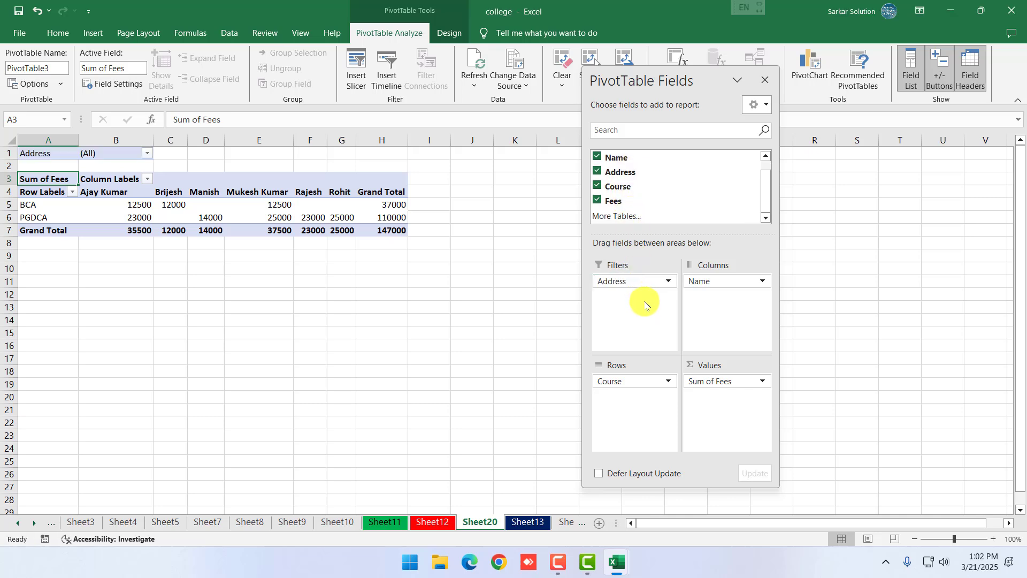
Look through the Address filter's options and value list without filtering, then select the pivot table
click(668, 282)
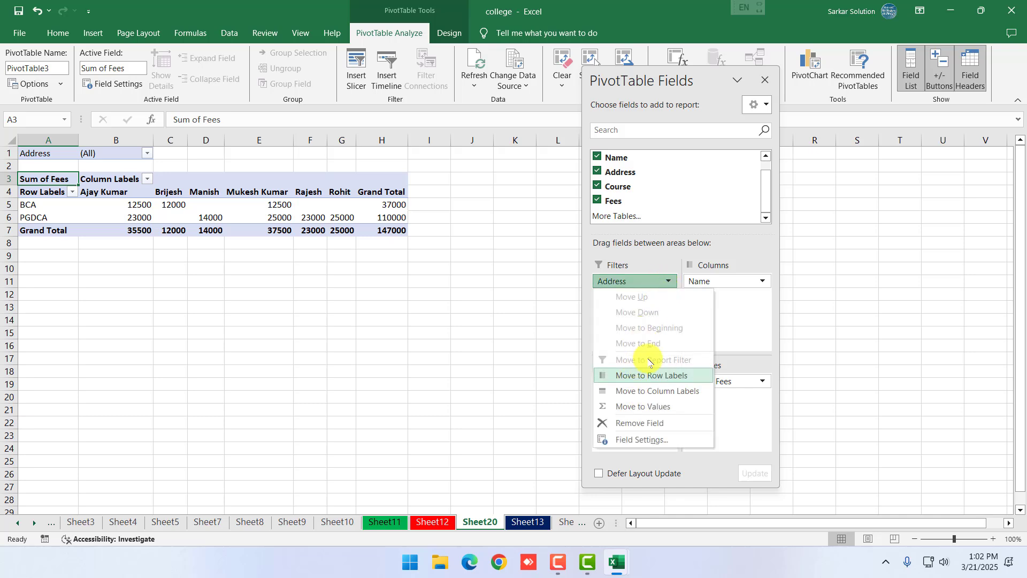
click(742, 315)
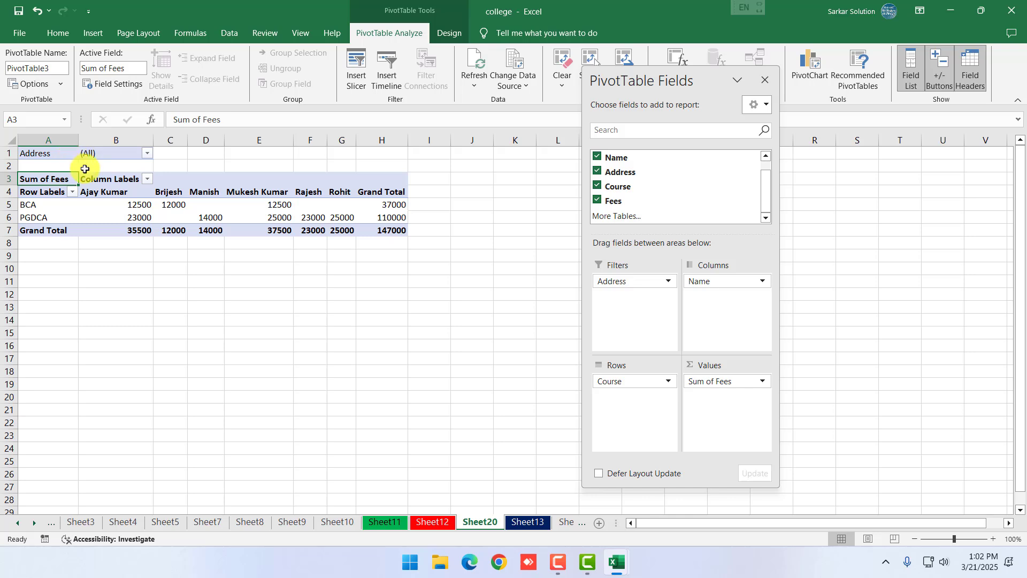
click(105, 153)
click(147, 153)
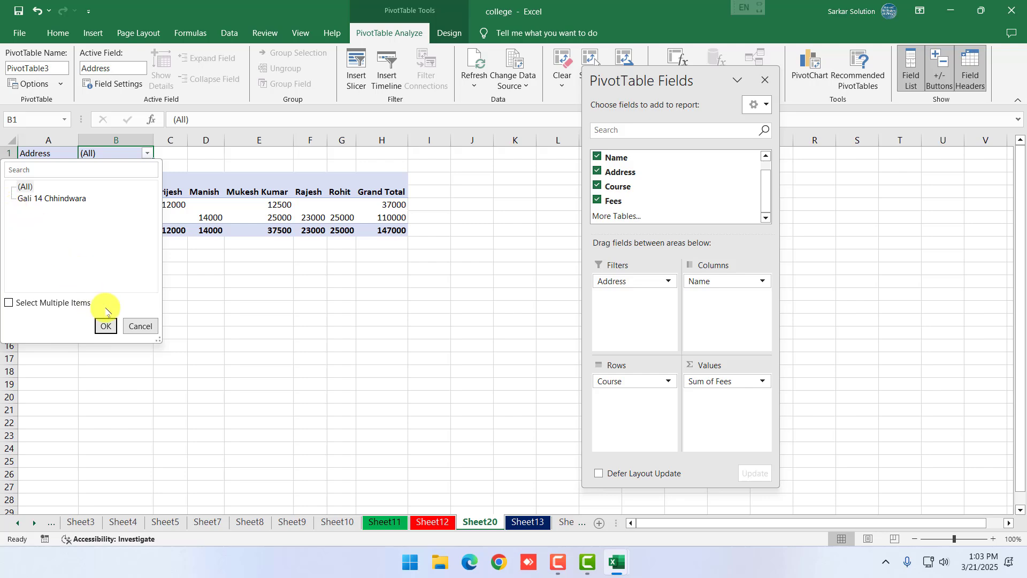
click(140, 326)
click(310, 319)
drag(32, 181, 377, 231)
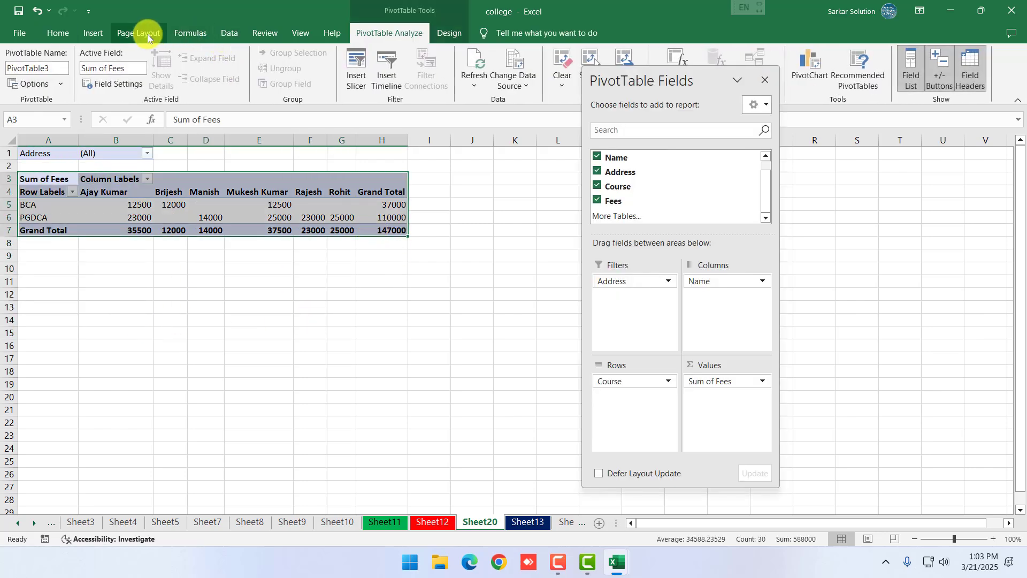
click(96, 35)
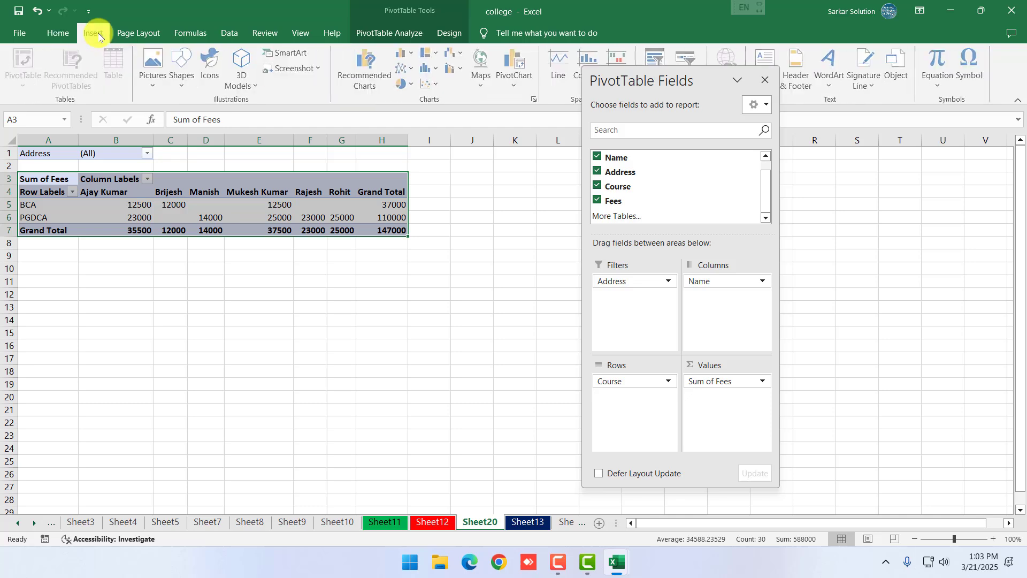
click(394, 342)
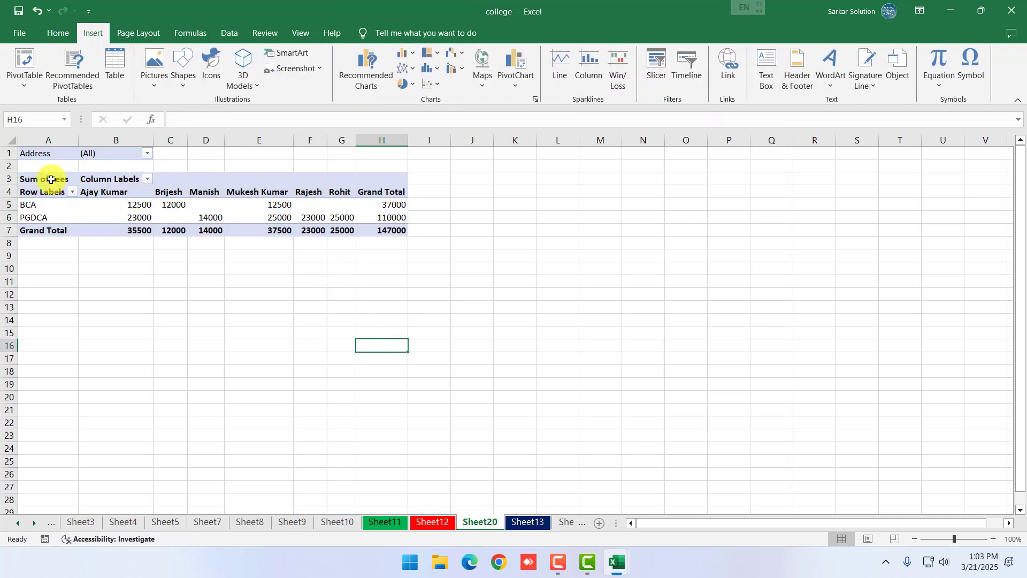
drag(51, 180, 389, 236)
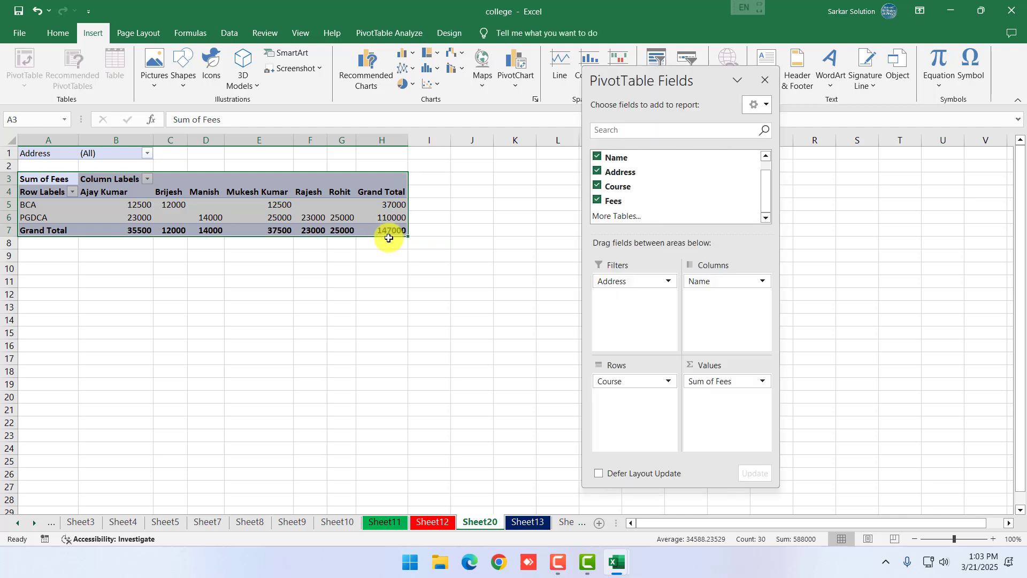
Remove the Address filter, put Name back in Rows and Course in Columns
click(642, 281)
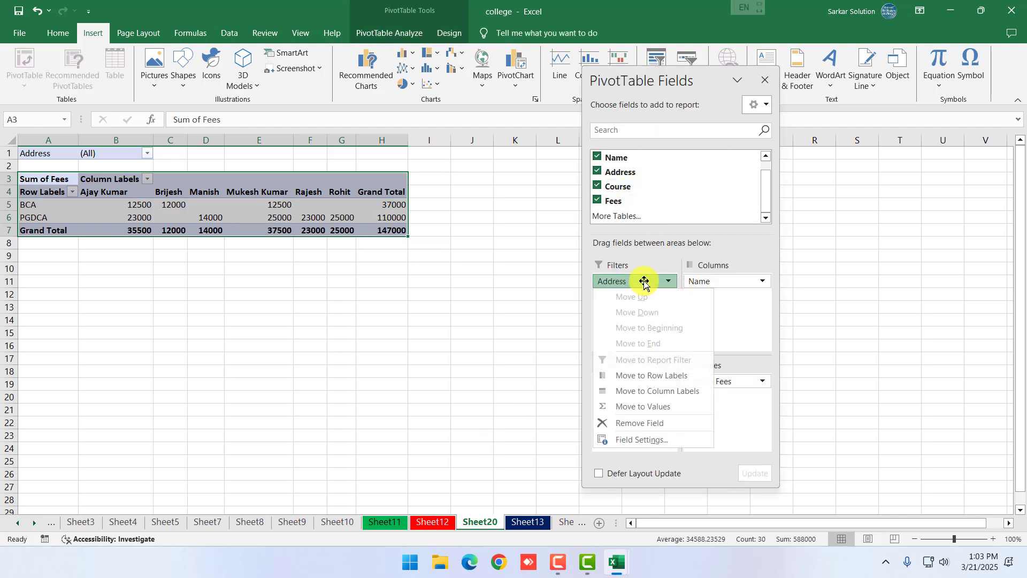
click(634, 422)
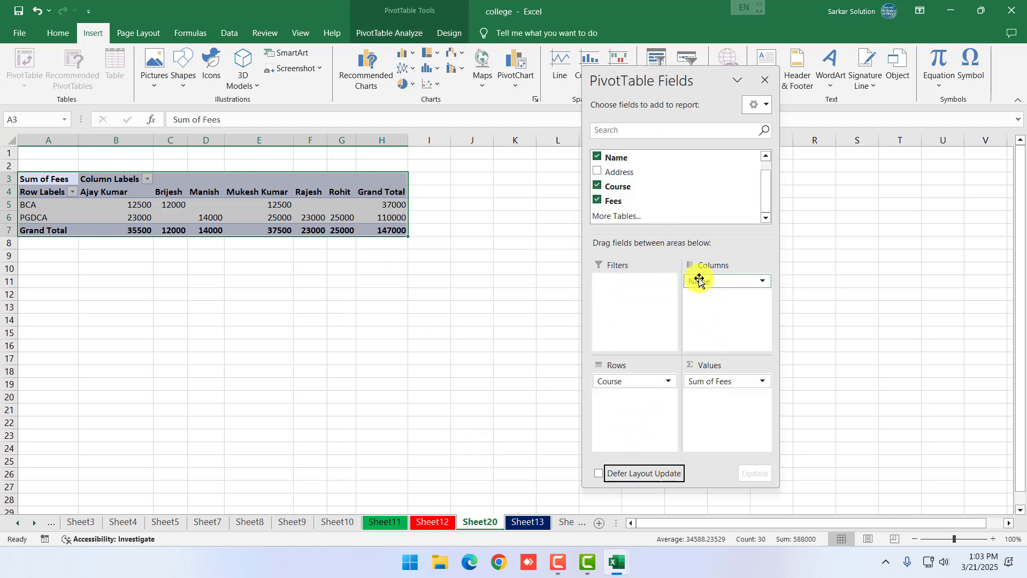
drag(699, 281, 640, 416)
drag(612, 381, 705, 318)
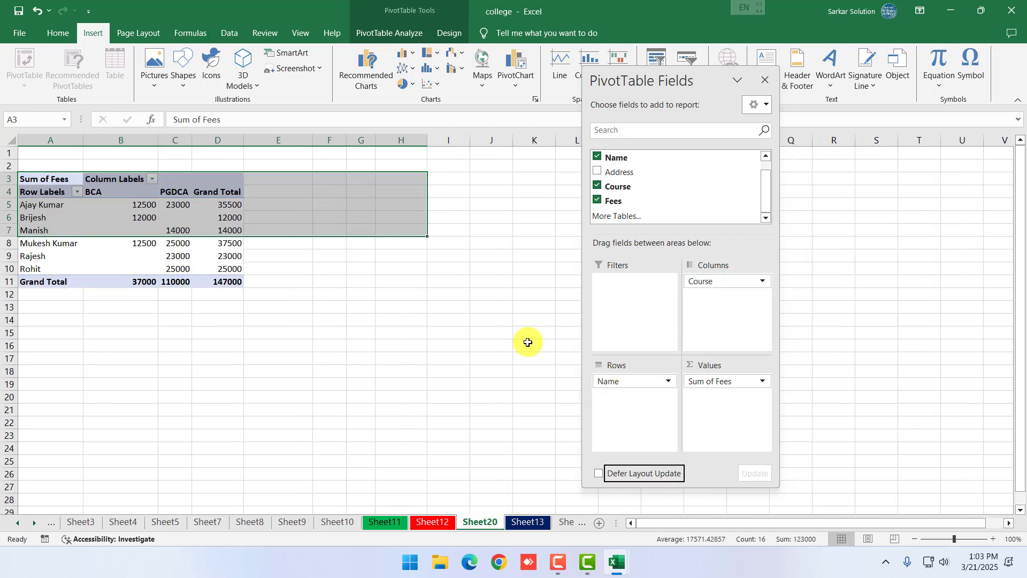
click(425, 372)
click(33, 173)
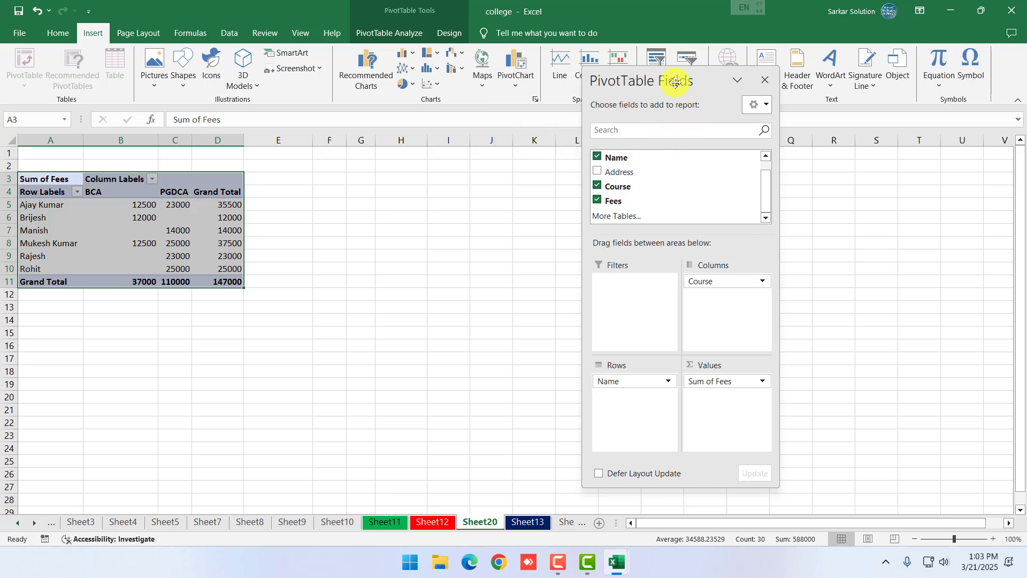
Insert a Clustered Column PivotChart and place it beside the pivot table
drag(675, 82, 784, 77)
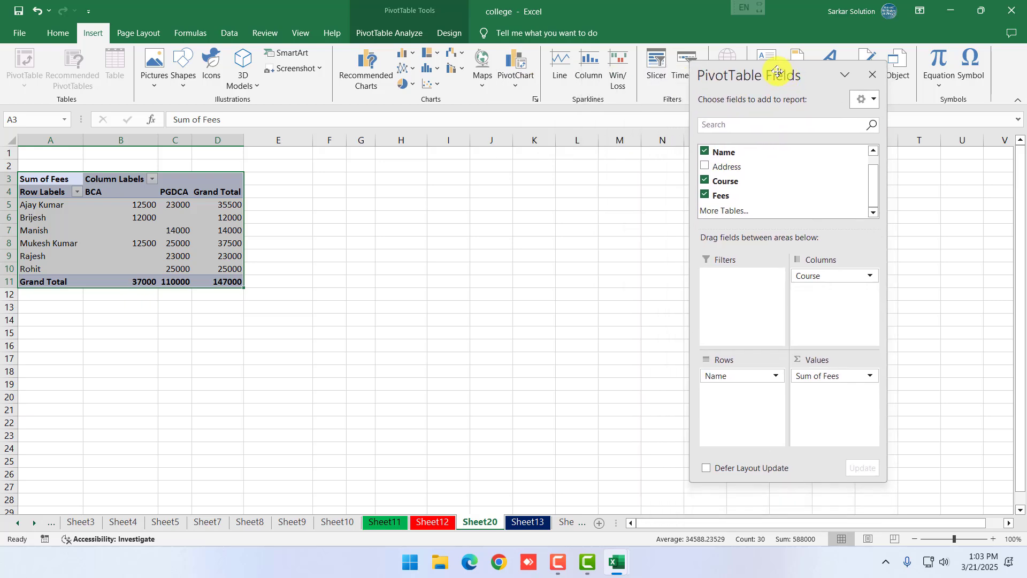
click(517, 65)
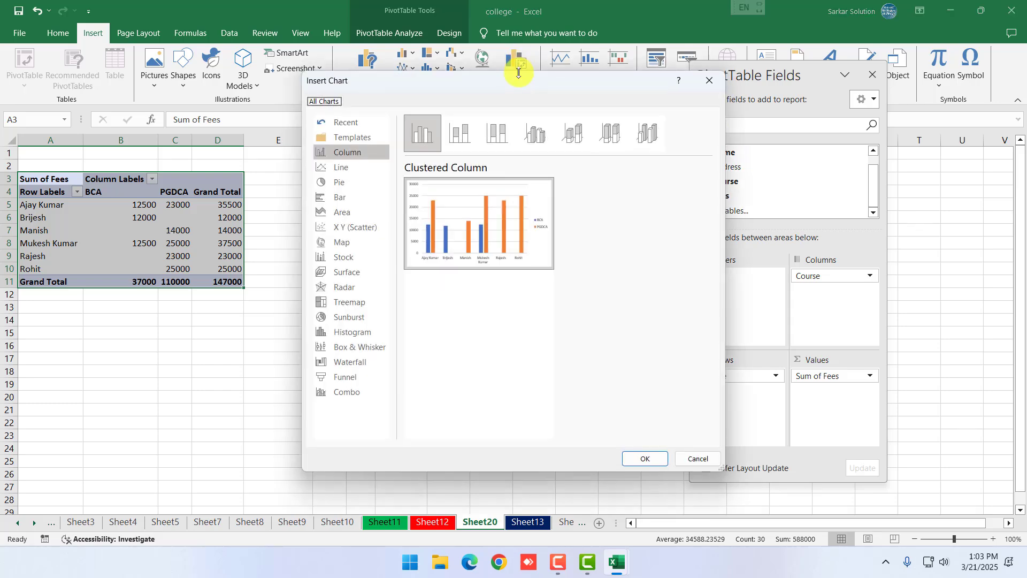
click(340, 183)
click(342, 152)
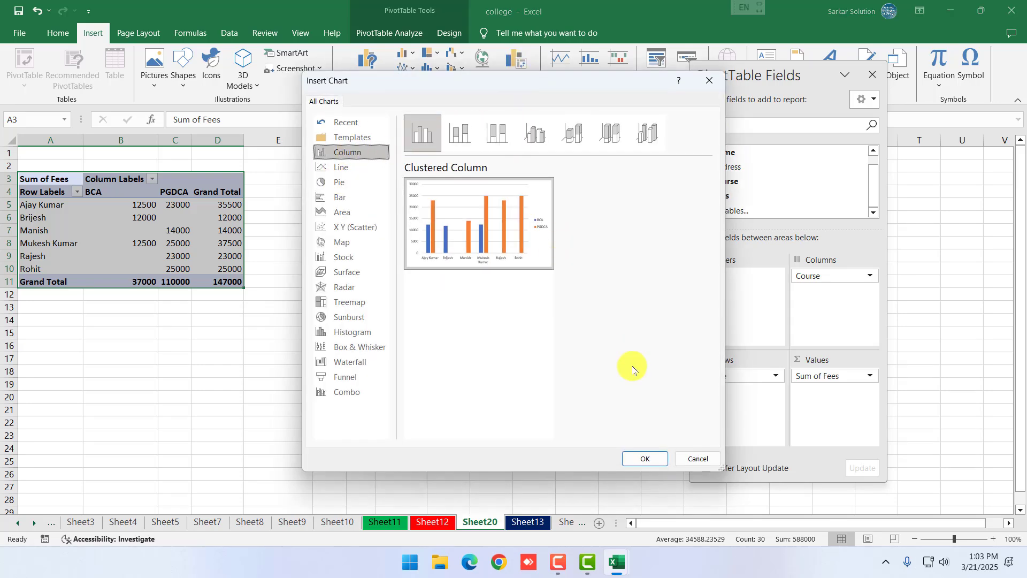
click(645, 458)
drag(513, 252, 431, 268)
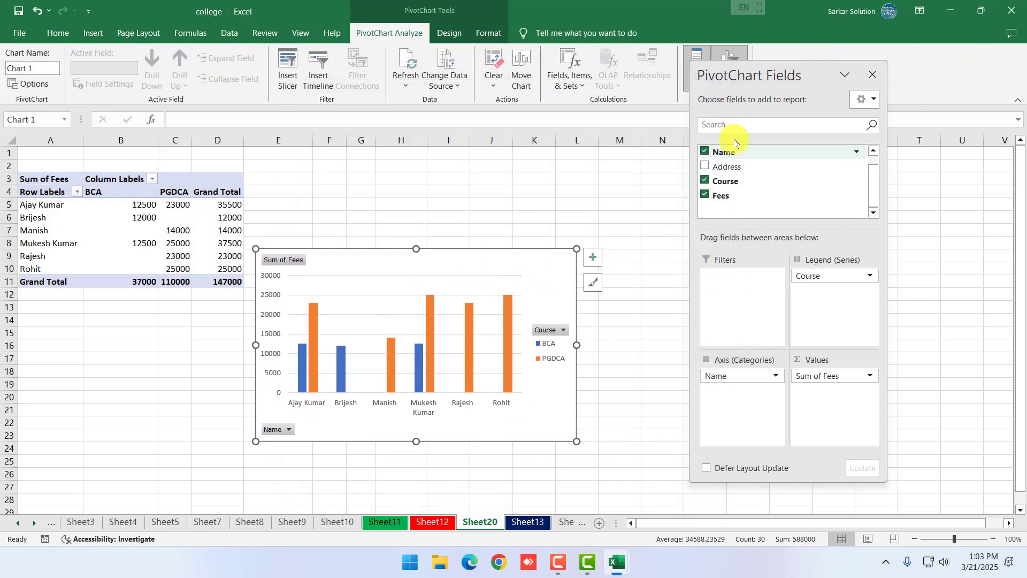
Move the PivotChart Fields pane aside and shrink the fees chart slightly from its corner
drag(763, 71, 854, 90)
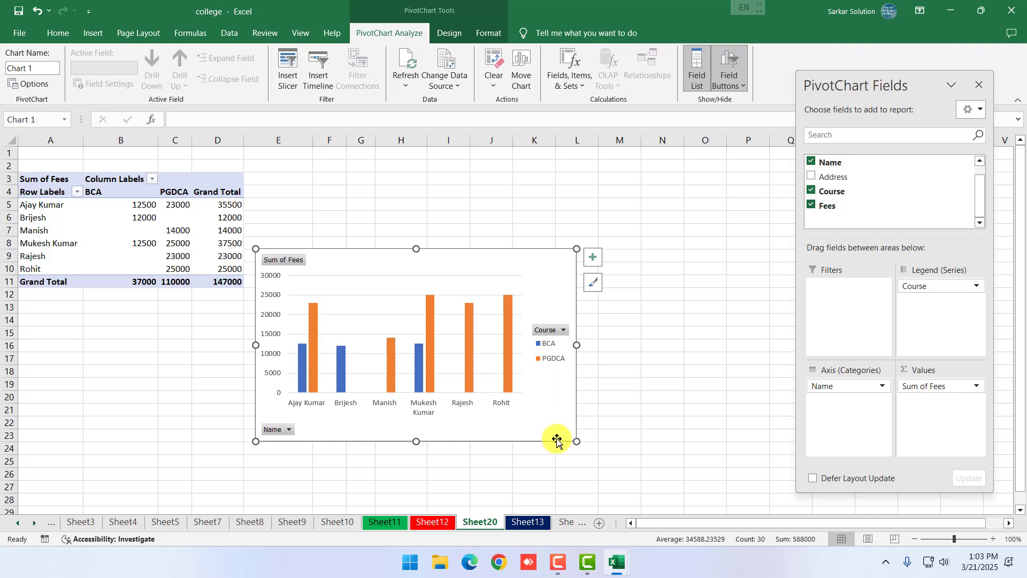
drag(576, 440, 550, 433)
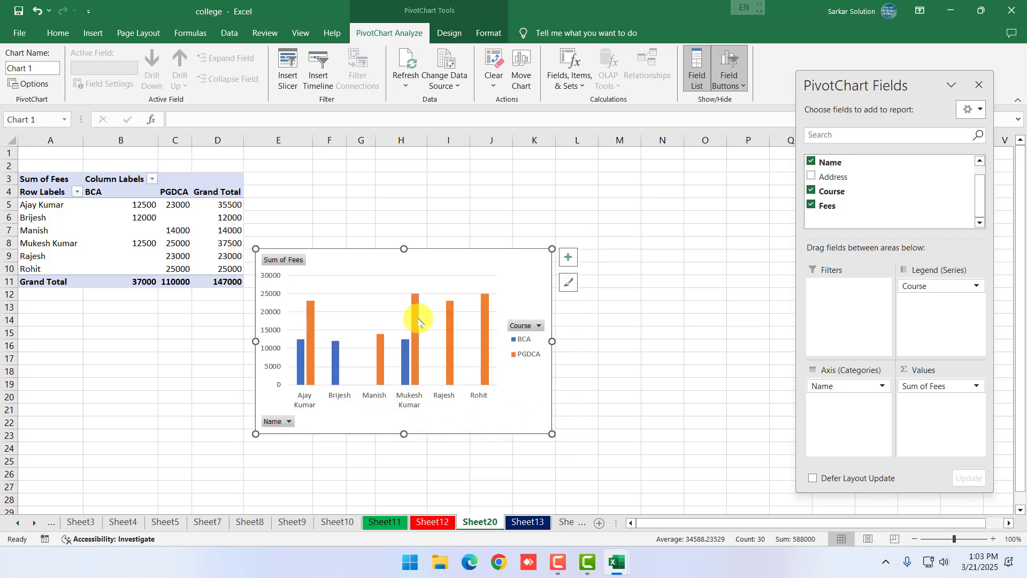
mouse_move(406, 352)
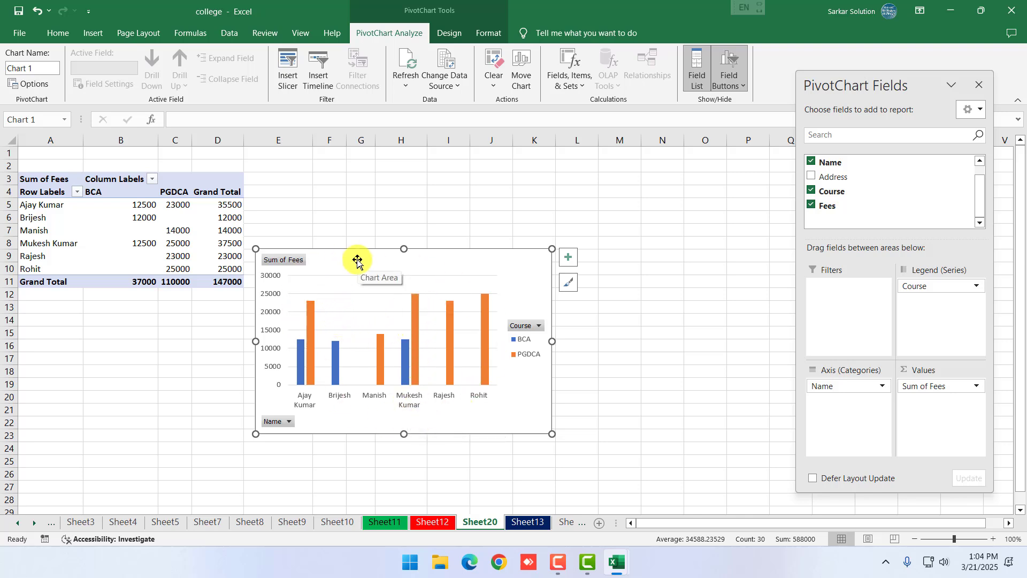
Insert a Course slicer with BCA and PGDCA buttons for the fees pivot chart
click(289, 86)
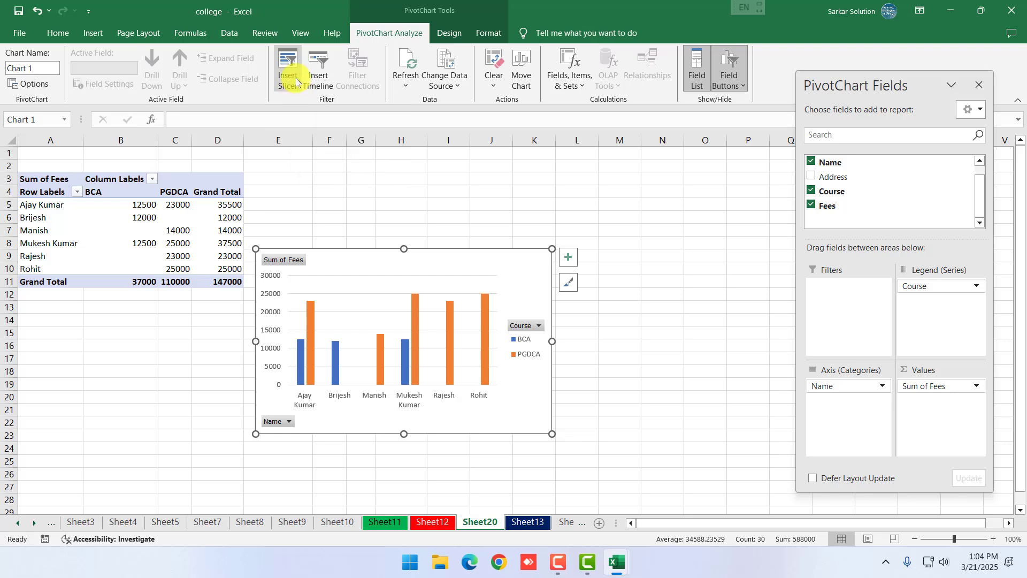
drag(832, 250, 808, 231)
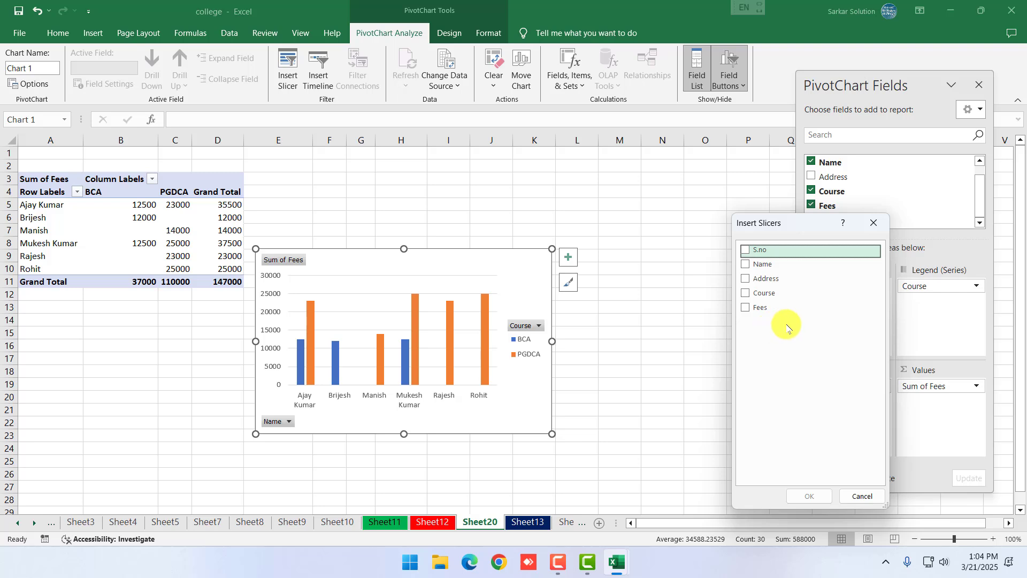
click(747, 298)
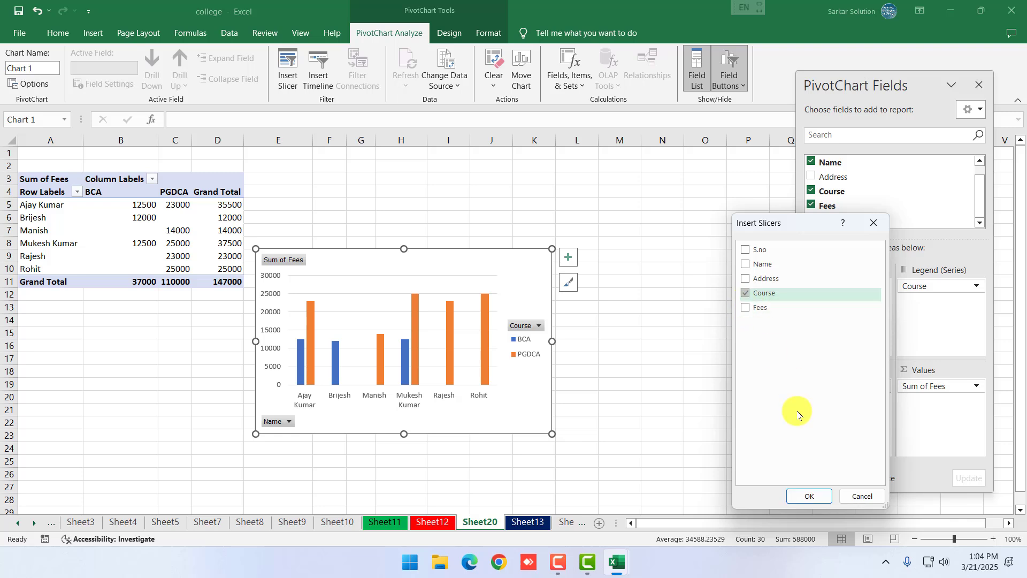
click(806, 494)
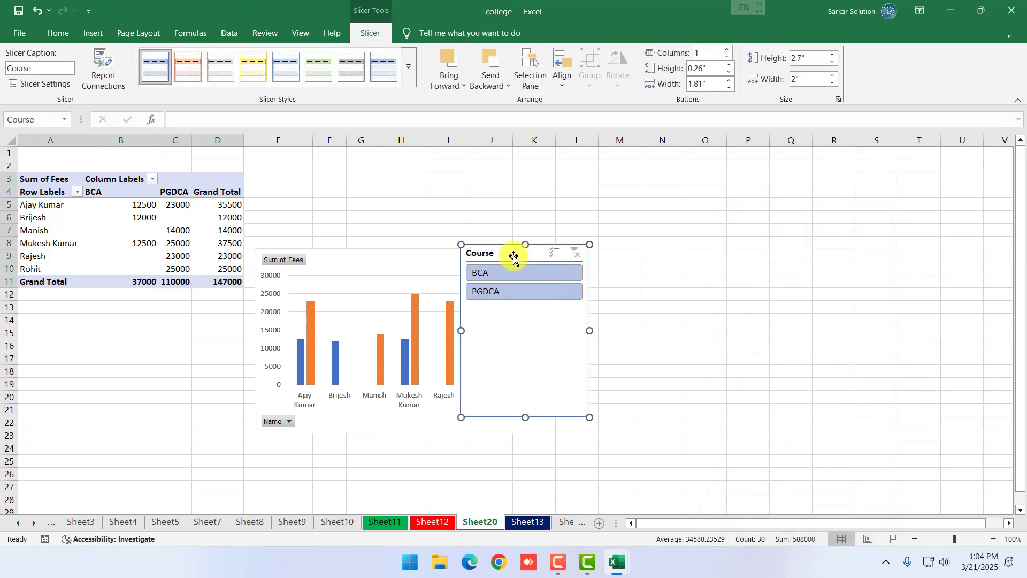
Move the Course slicer off the chart and filter to PGDCA, then BCA, then PGDCA
drag(513, 256, 613, 215)
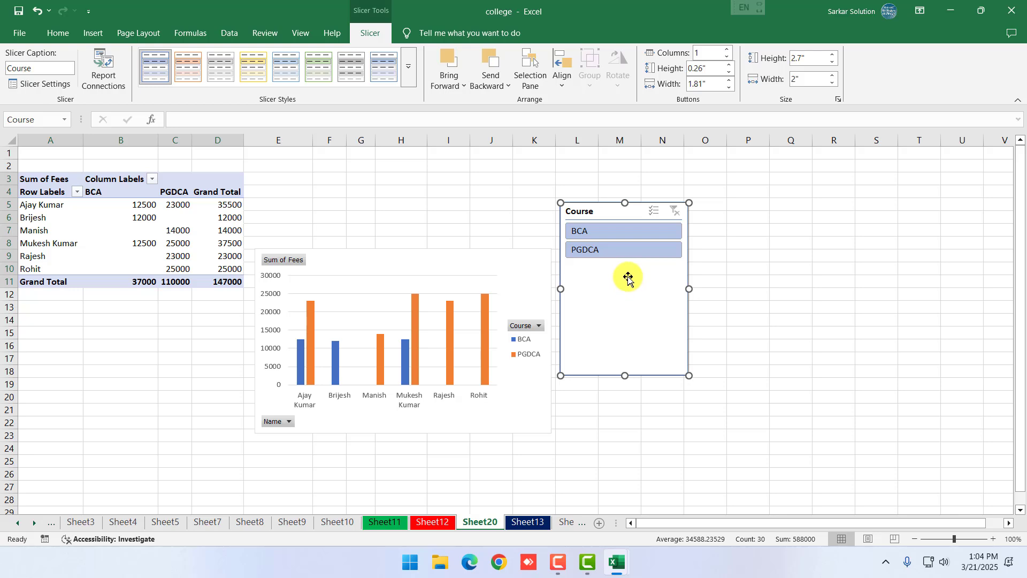
click(588, 249)
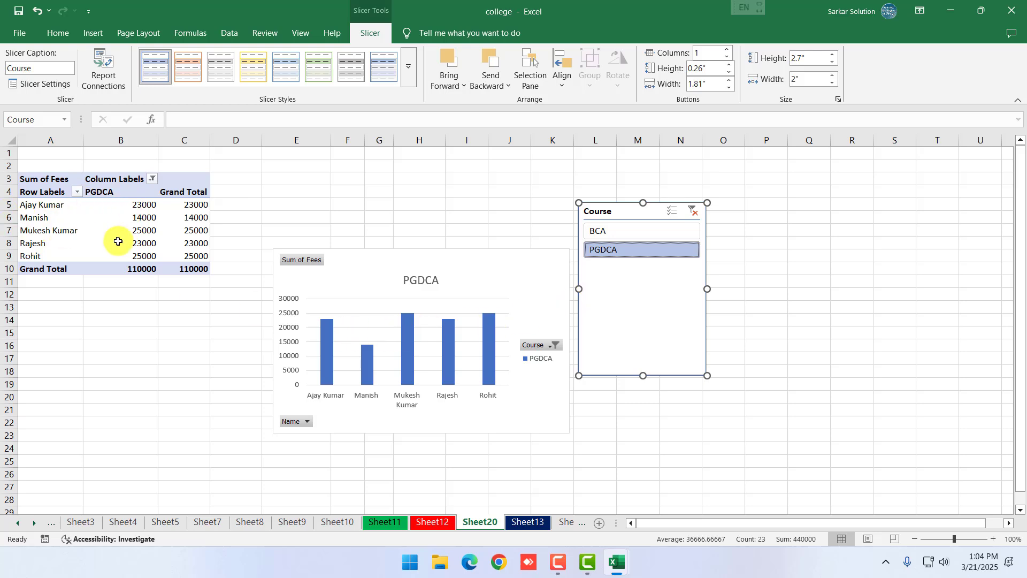
mouse_move(442, 385)
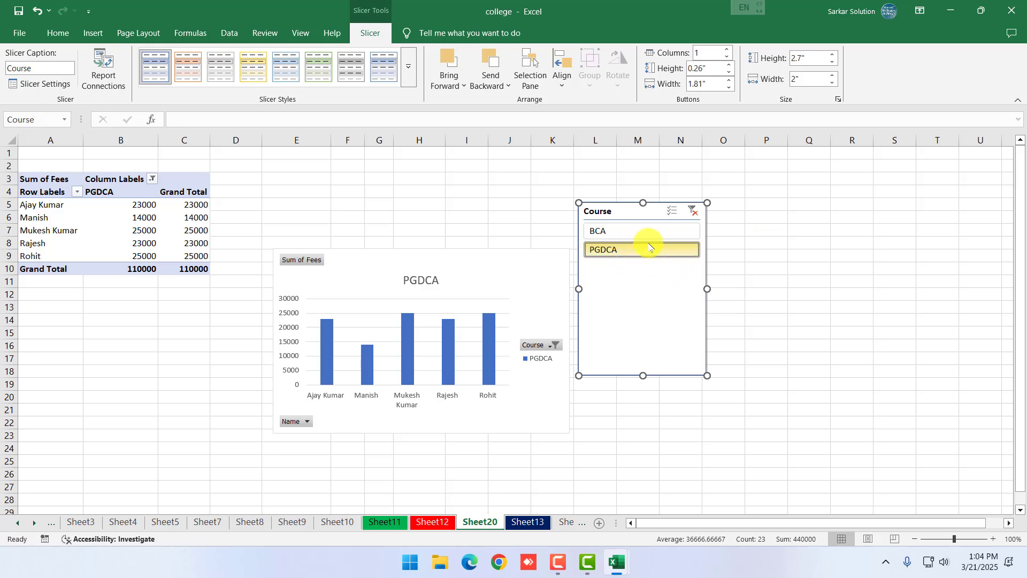
click(623, 231)
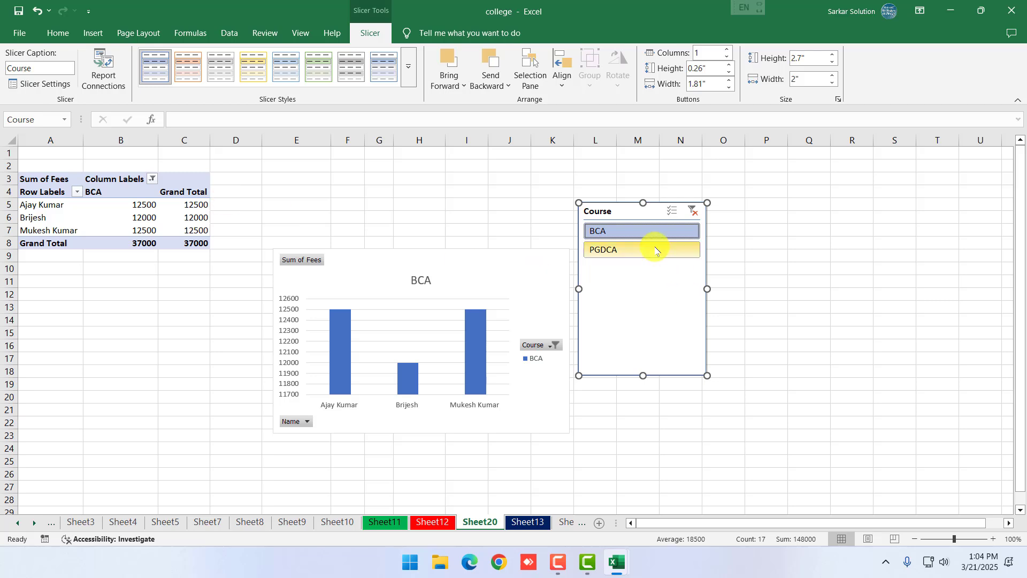
drag(623, 213, 622, 191)
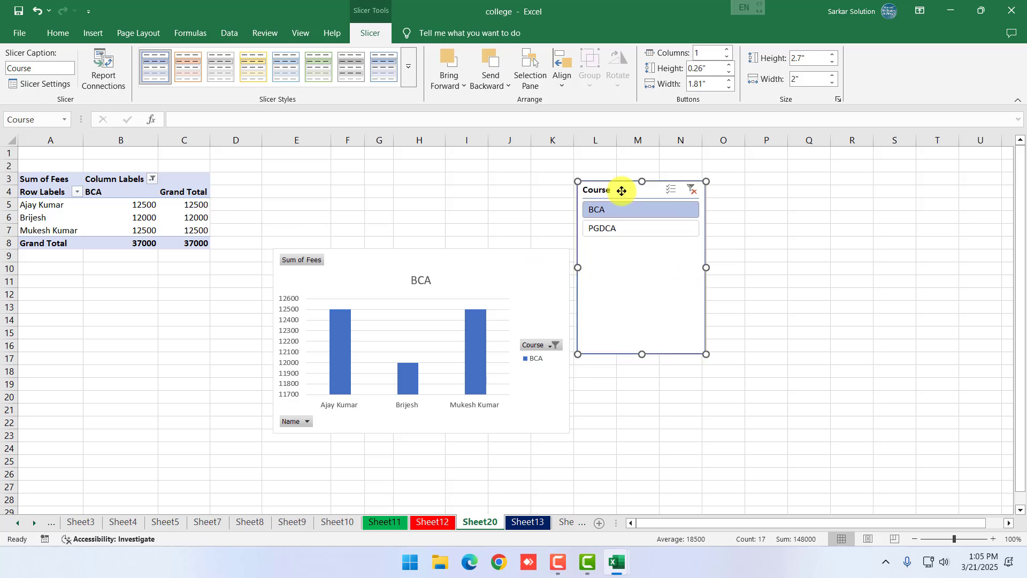
click(618, 230)
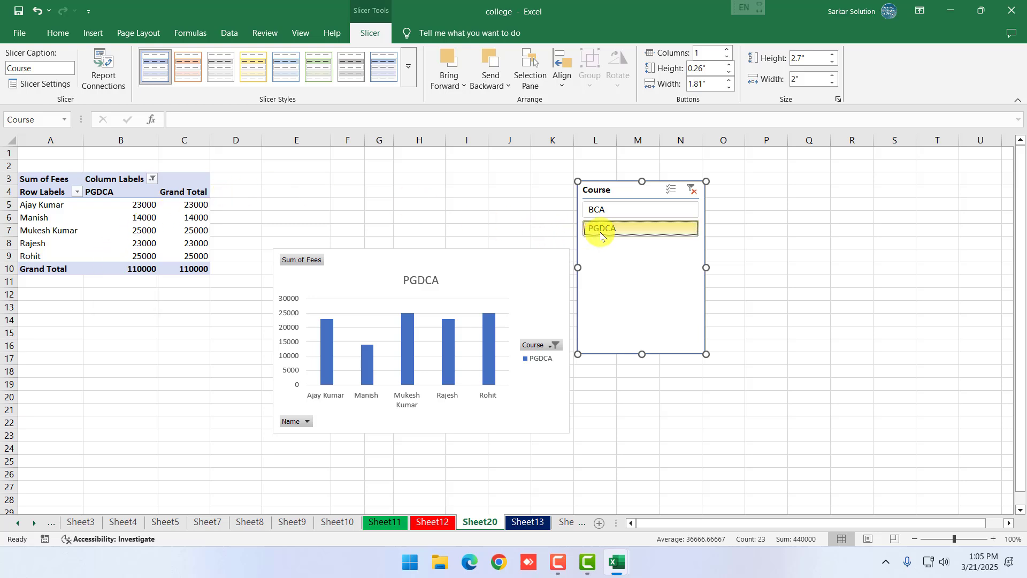
Enable multi-select to include both BCA and PGDCA, then delete the Course slicer
click(672, 191)
click(630, 211)
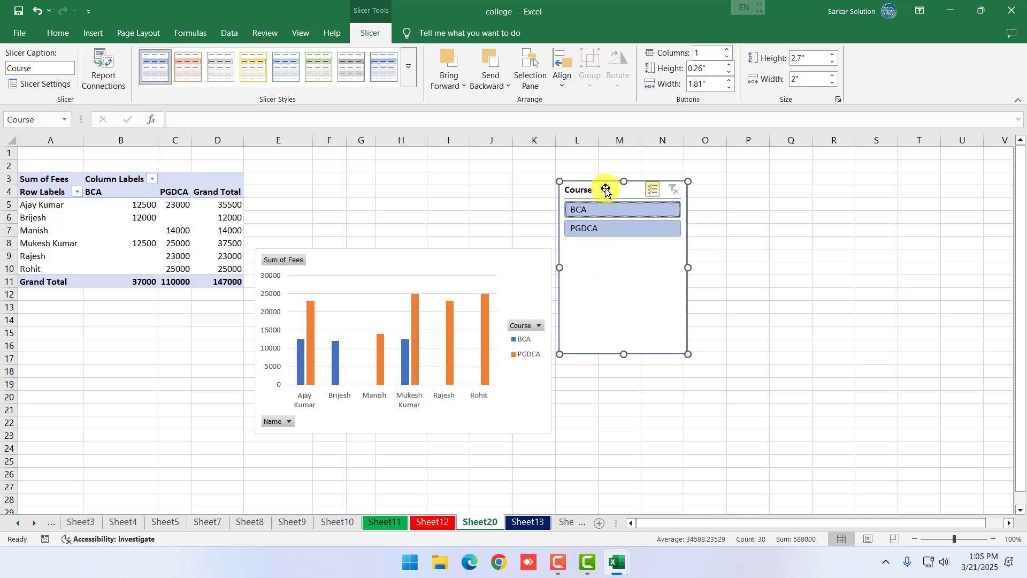
key(Delete)
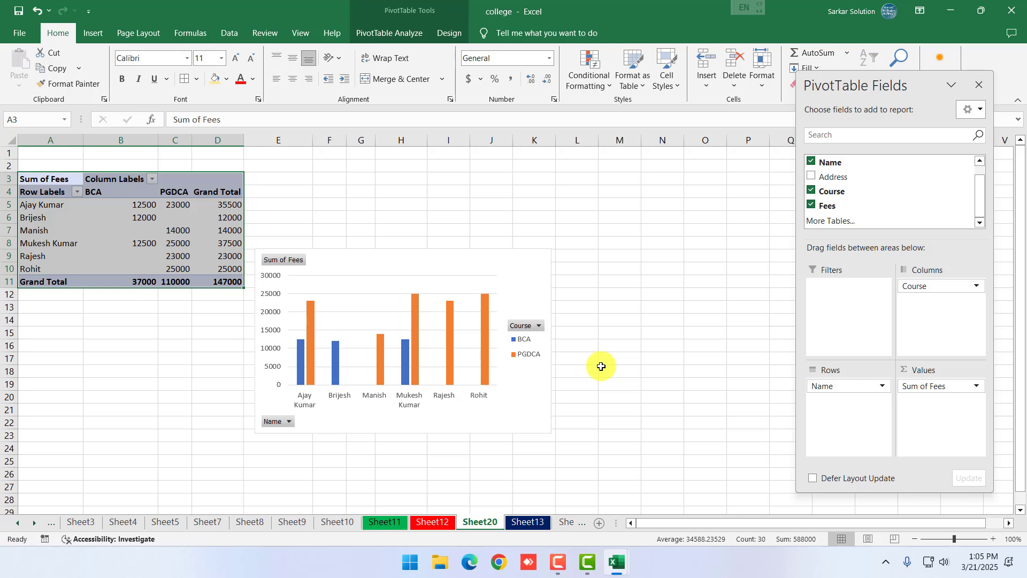
Drag the Sum of Fees chart up so its top sits at row 2
click(397, 233)
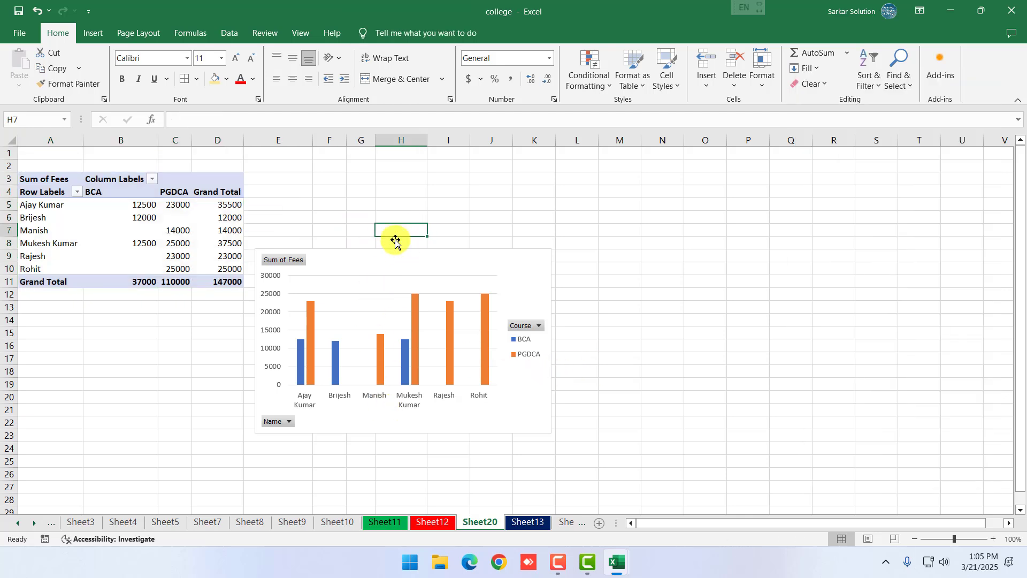
drag(395, 249, 380, 166)
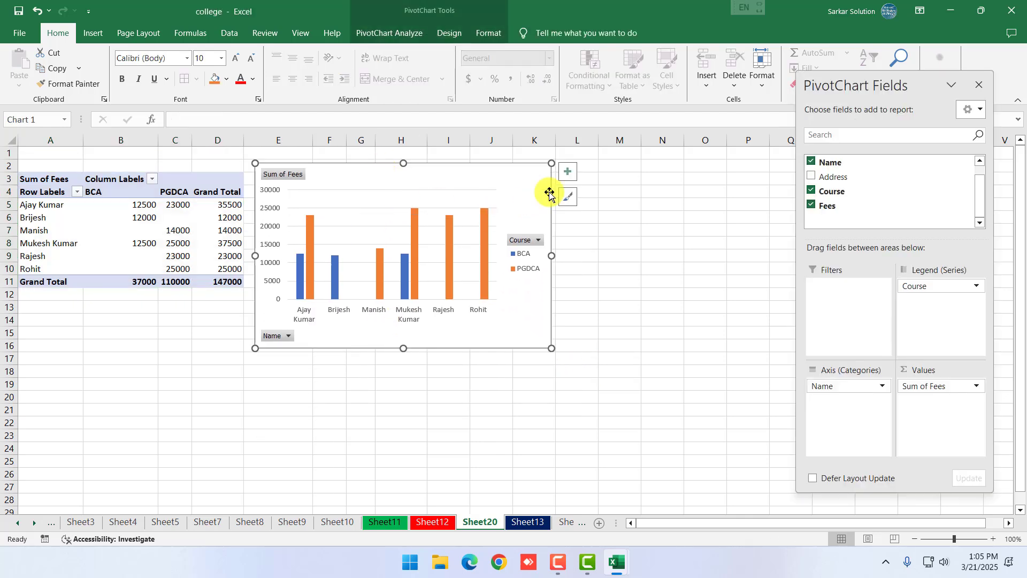
click(662, 293)
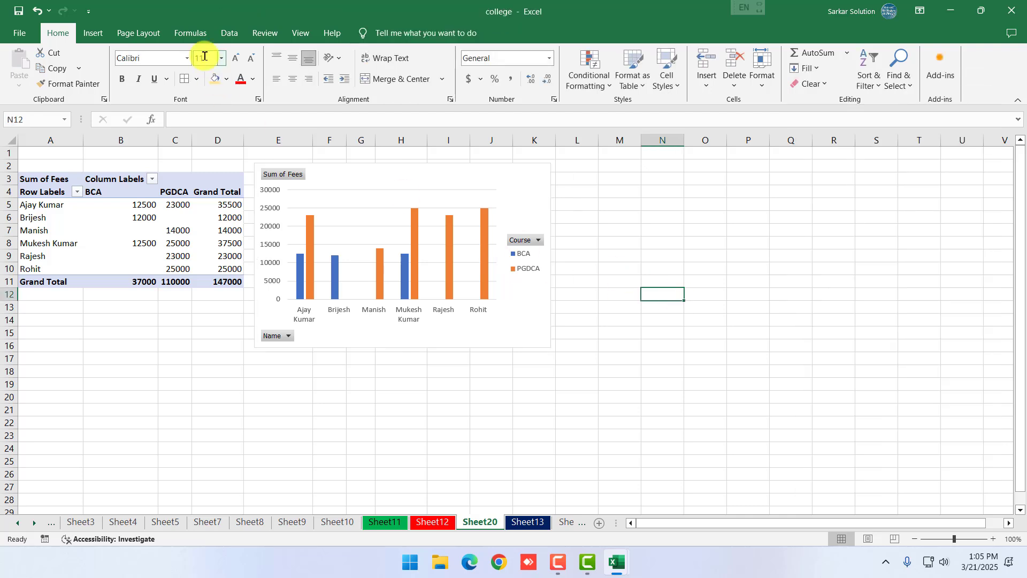
Browse the WordArt styles on the Insert ribbon, then show the Page Layout ribbon
click(92, 35)
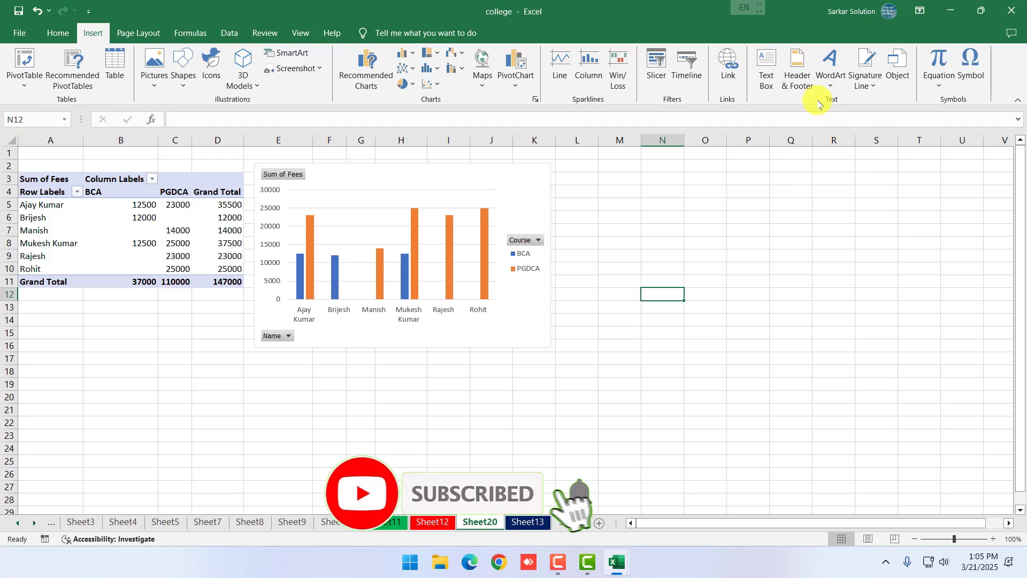
click(830, 67)
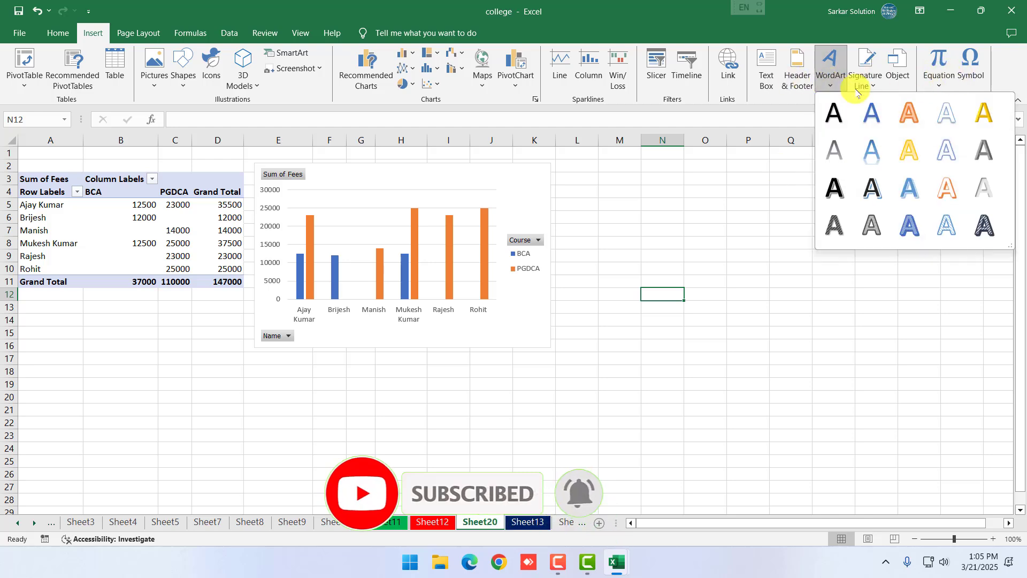
click(141, 33)
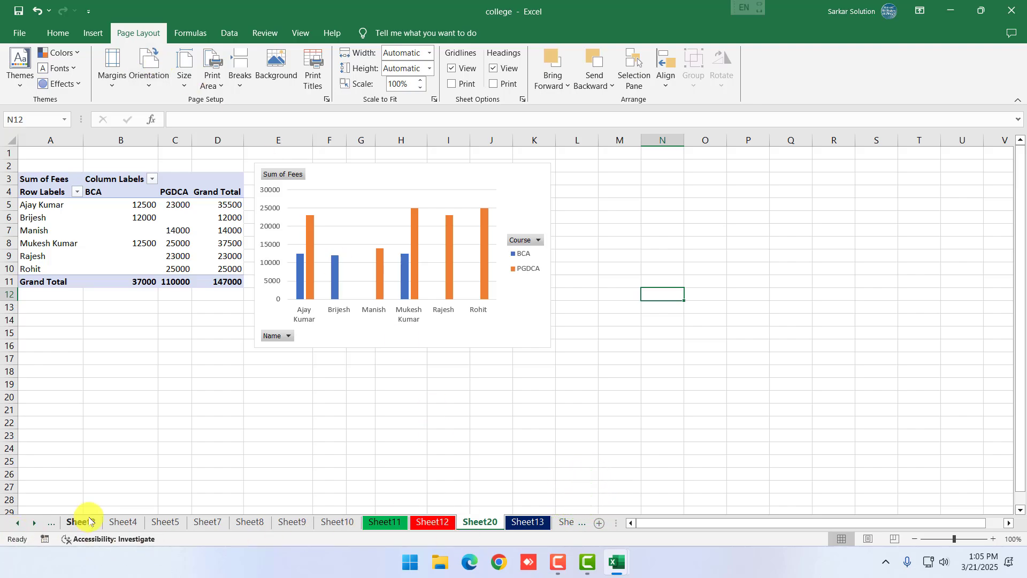
Switch to Sheet1 and look over the Student Information table
click(86, 522)
click(20, 522)
click(21, 523)
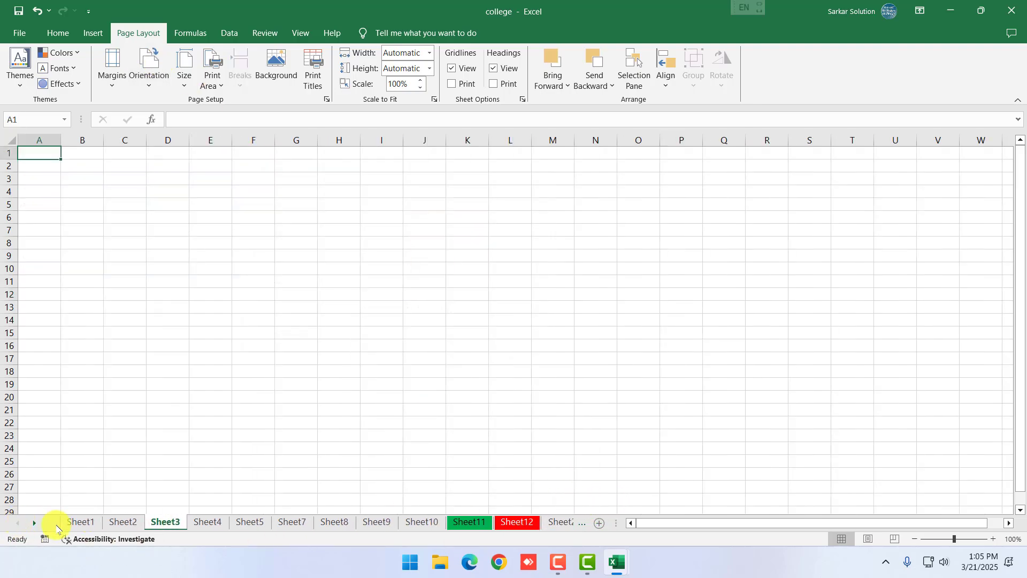
click(80, 522)
scroll(390, 383, down, 7)
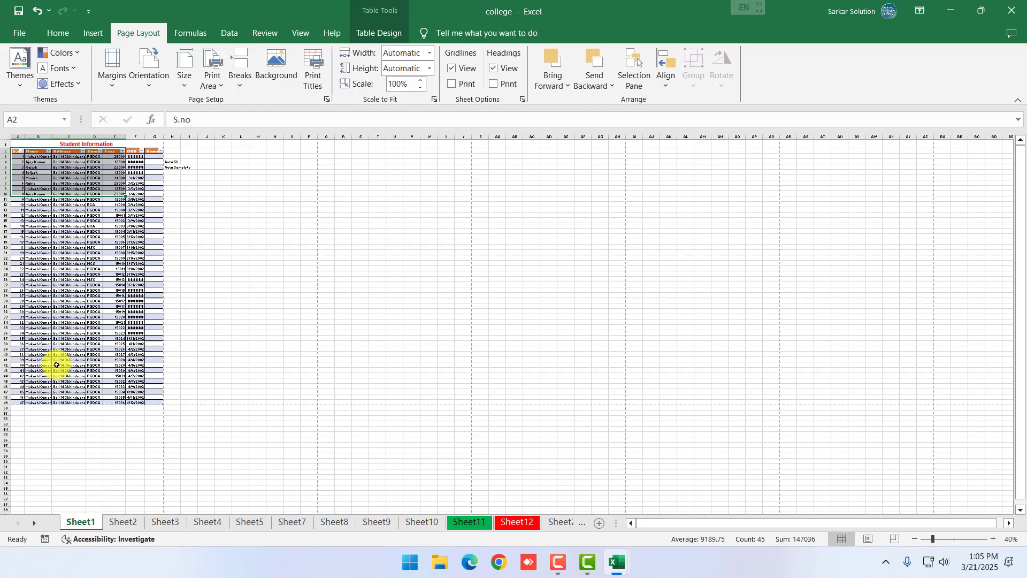
scroll(98, 399, up, 1)
scroll(141, 385, down, 1)
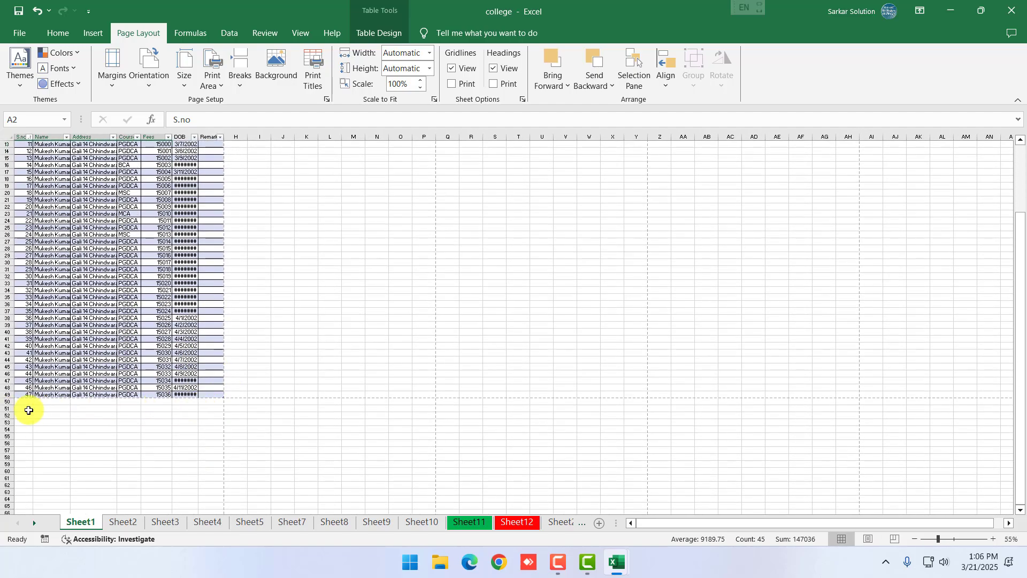
scroll(56, 398, up, 1)
Select the student records range on Sheet1
click(42, 225)
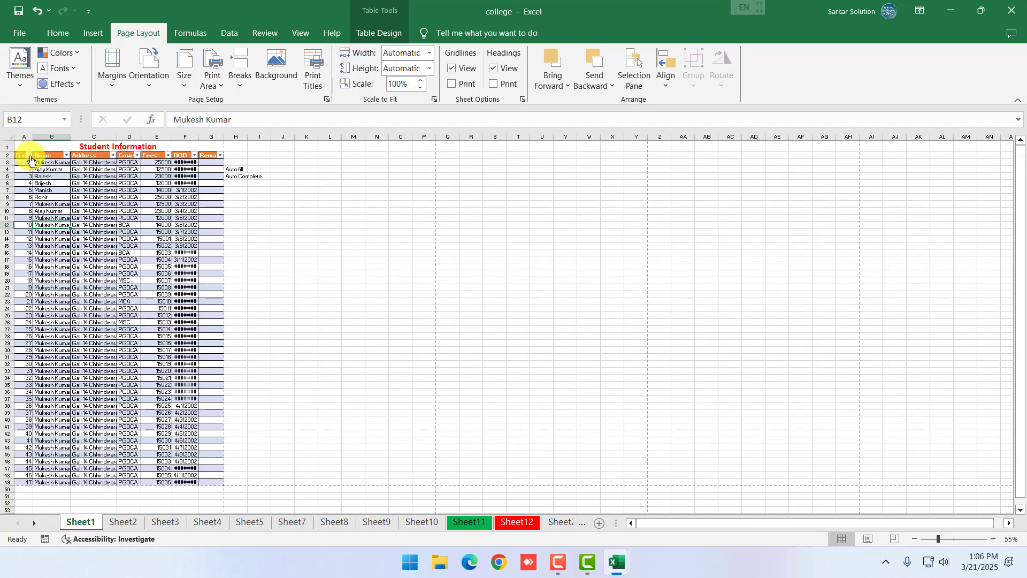
drag(23, 166, 222, 546)
scroll(147, 349, up, 20)
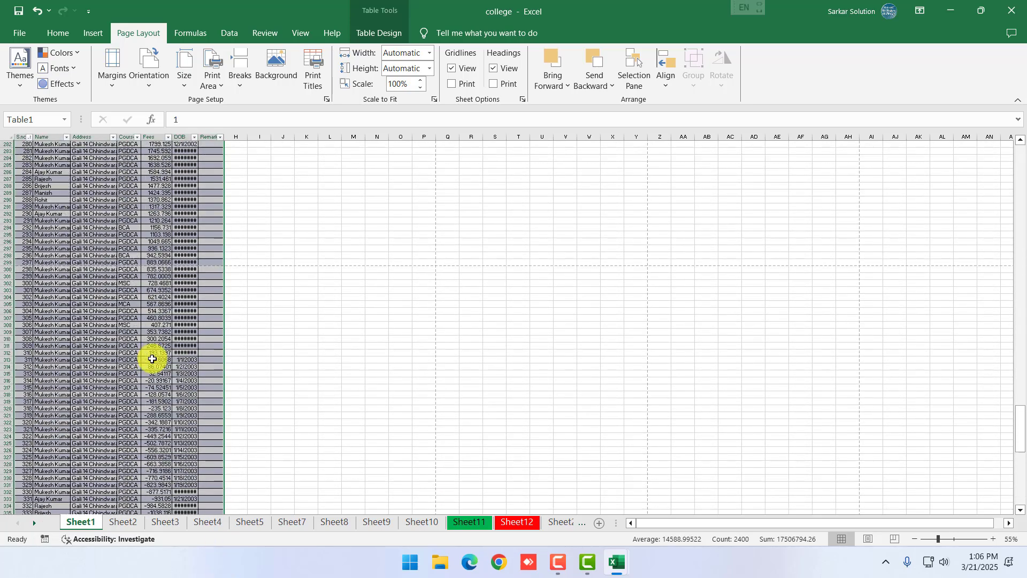
scroll(152, 357, up, 20)
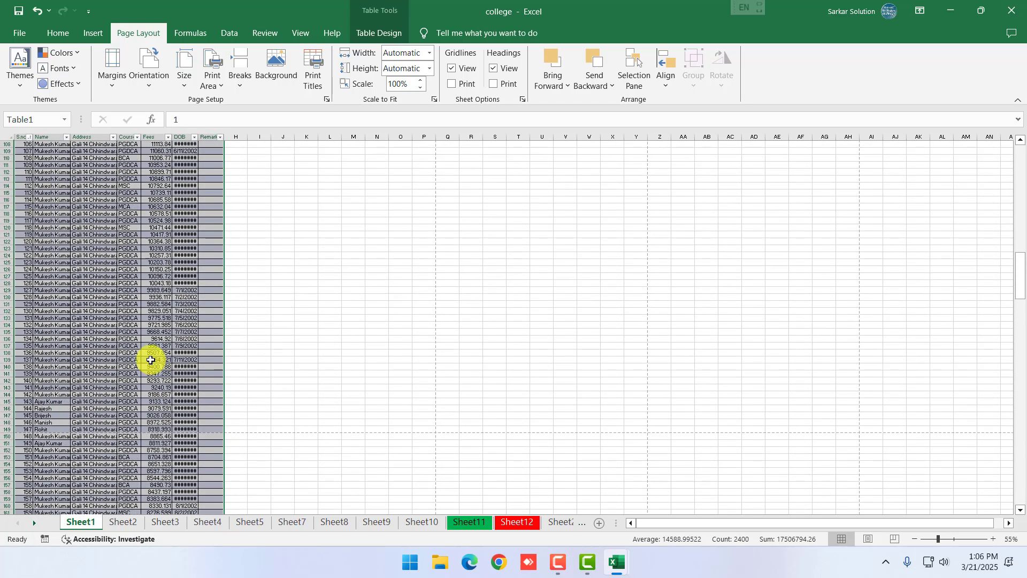
scroll(107, 304, up, 2)
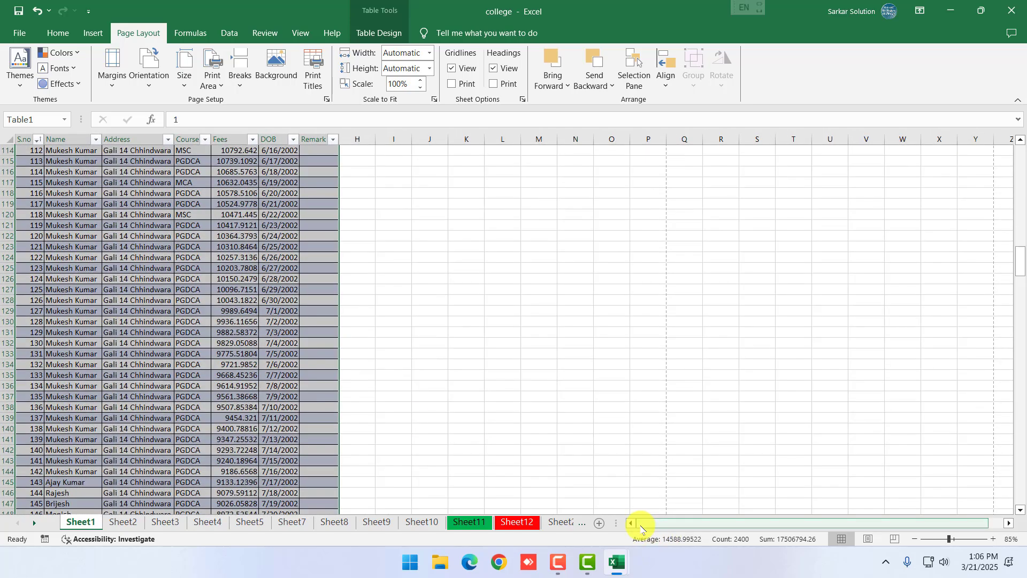
scroll(248, 362, up, 3)
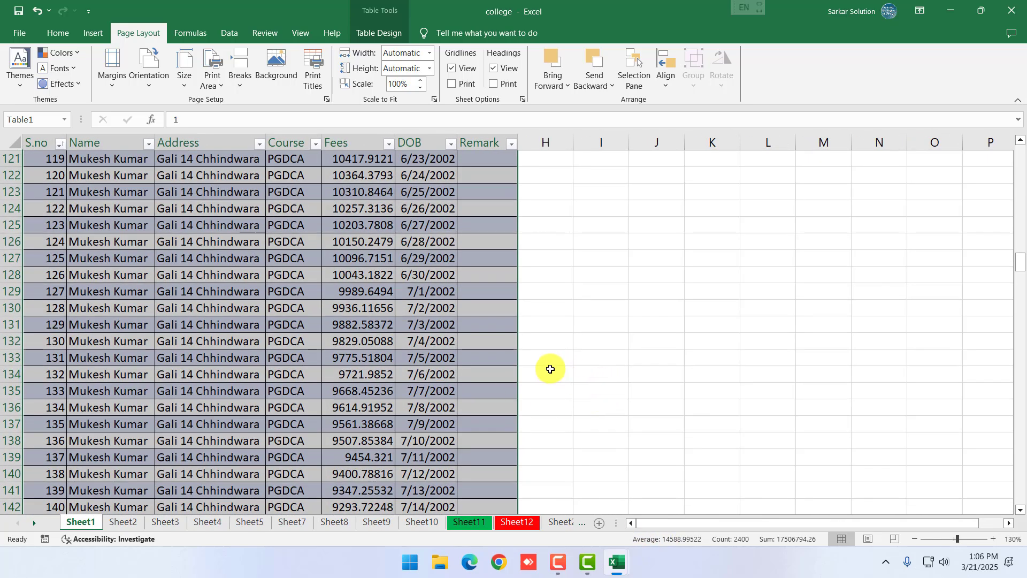
scroll(451, 344, up, 10)
scroll(402, 305, up, 9)
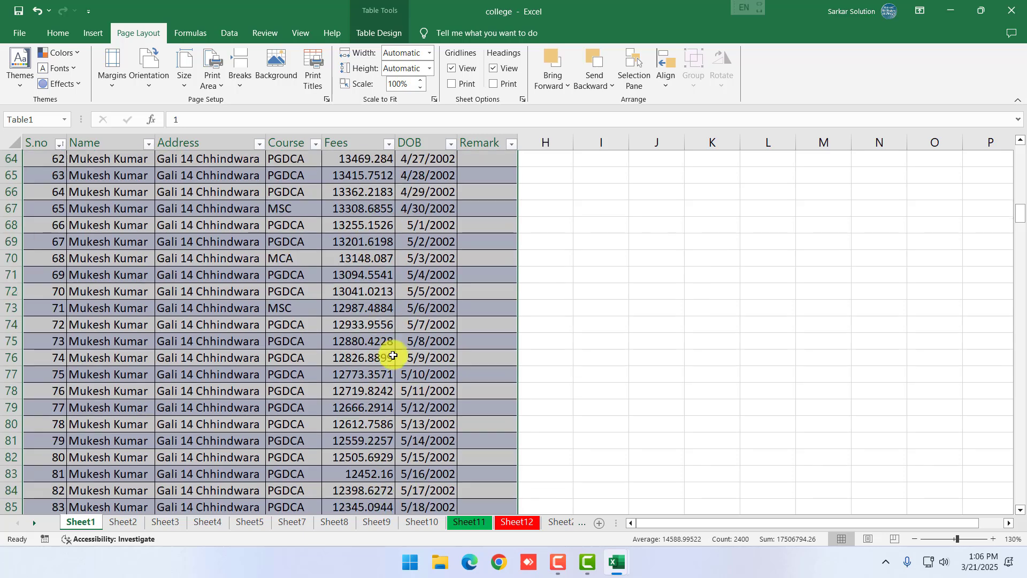
scroll(391, 344, up, 16)
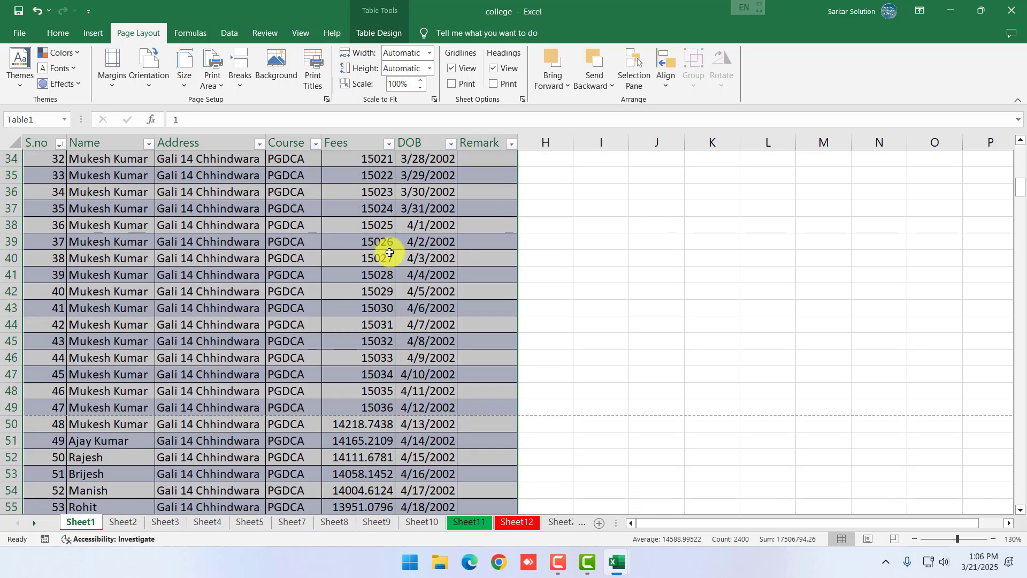
scroll(392, 259, up, 5)
scroll(387, 246, down, 5)
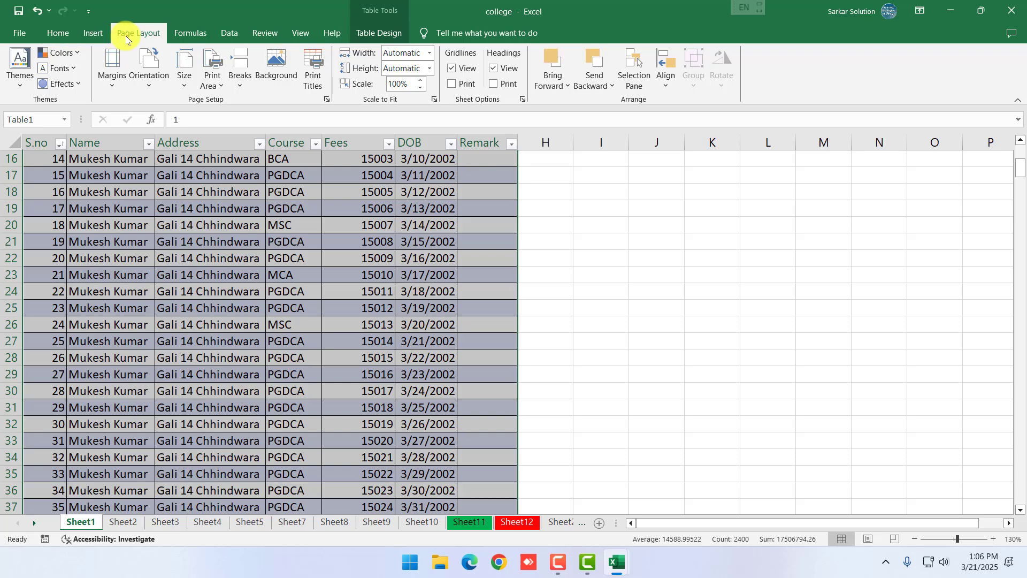
Clear the selection by clicking cell K32 and show the View ribbon's workbook views
click(718, 422)
scroll(450, 407, down, 20)
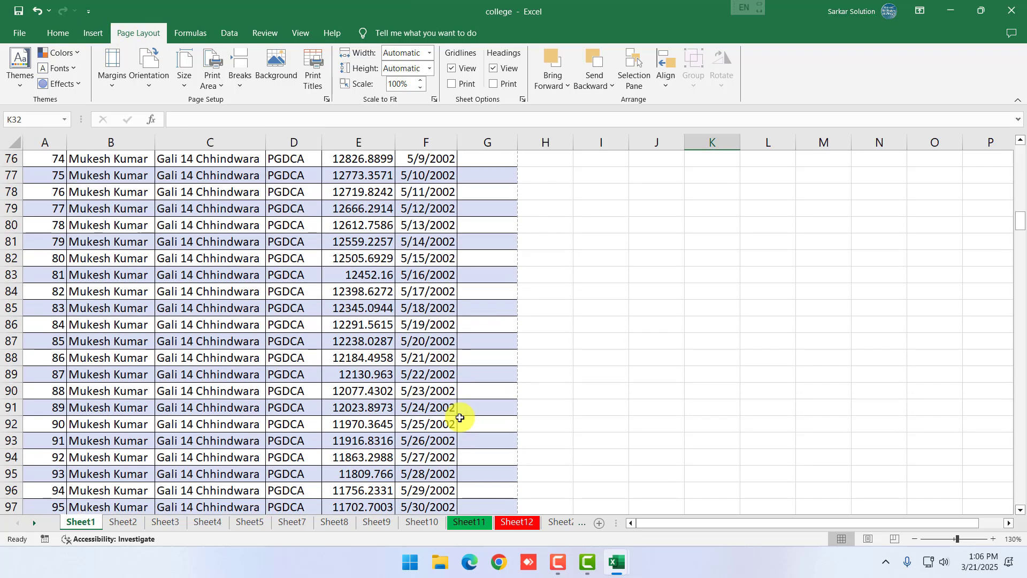
scroll(460, 418, up, 8)
scroll(461, 425, down, 4)
scroll(460, 422, up, 16)
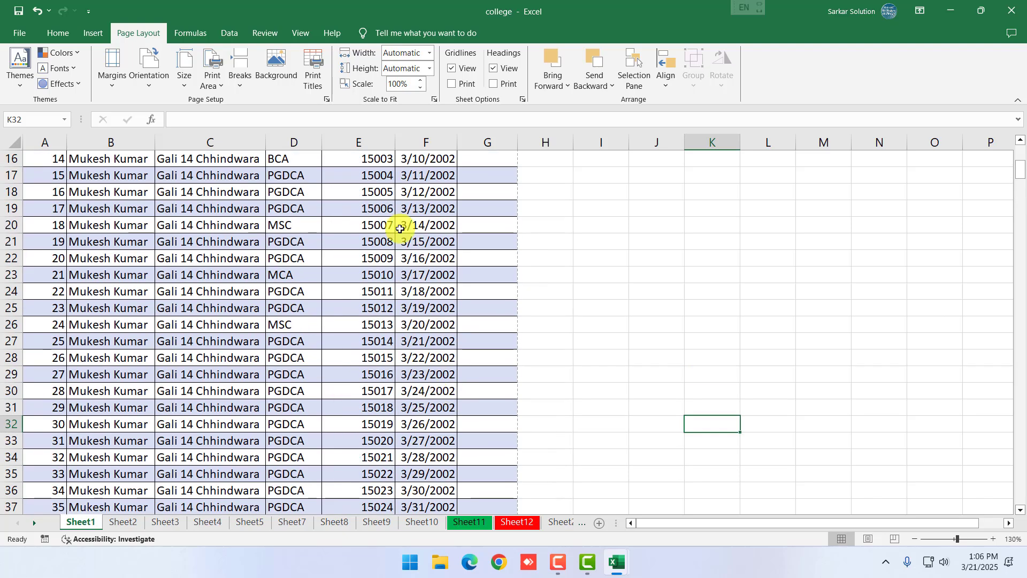
click(306, 37)
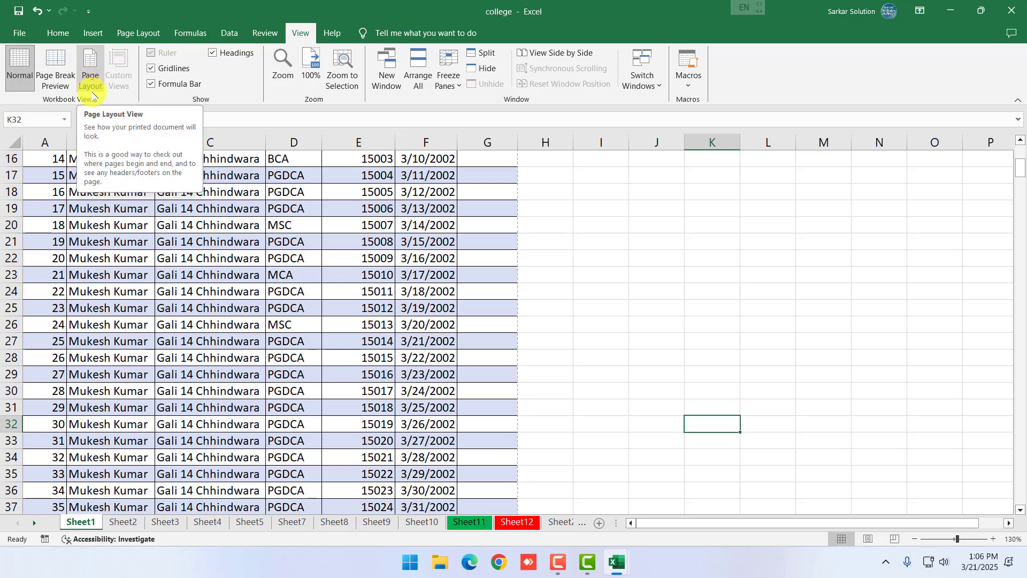
click(66, 79)
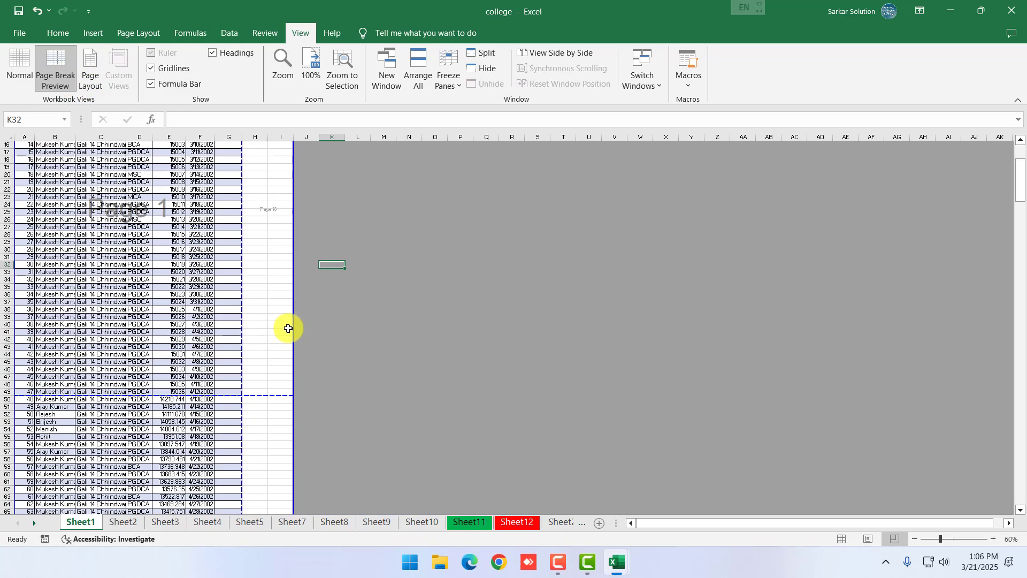
scroll(158, 299, down, 11)
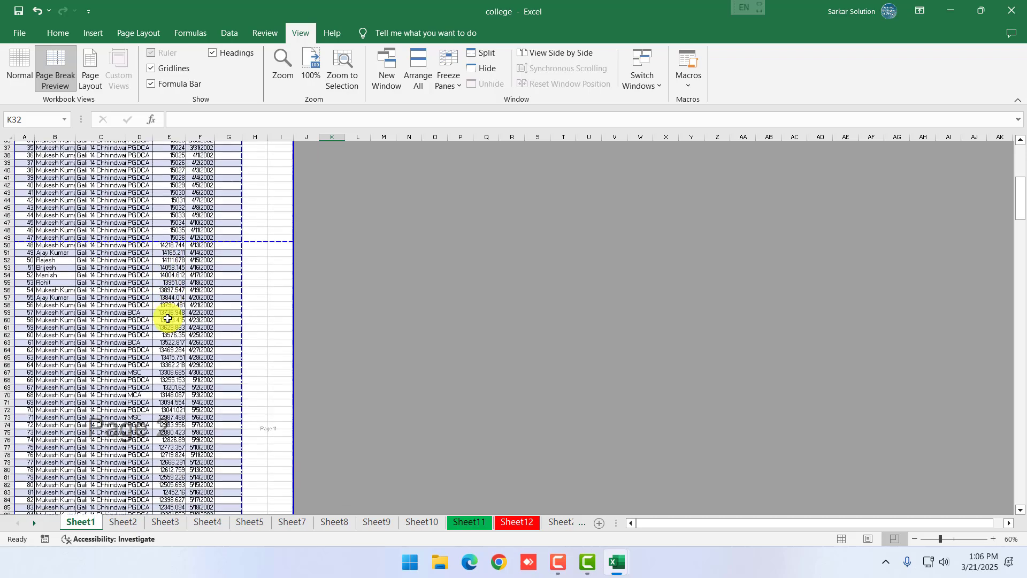
scroll(109, 337, down, 14)
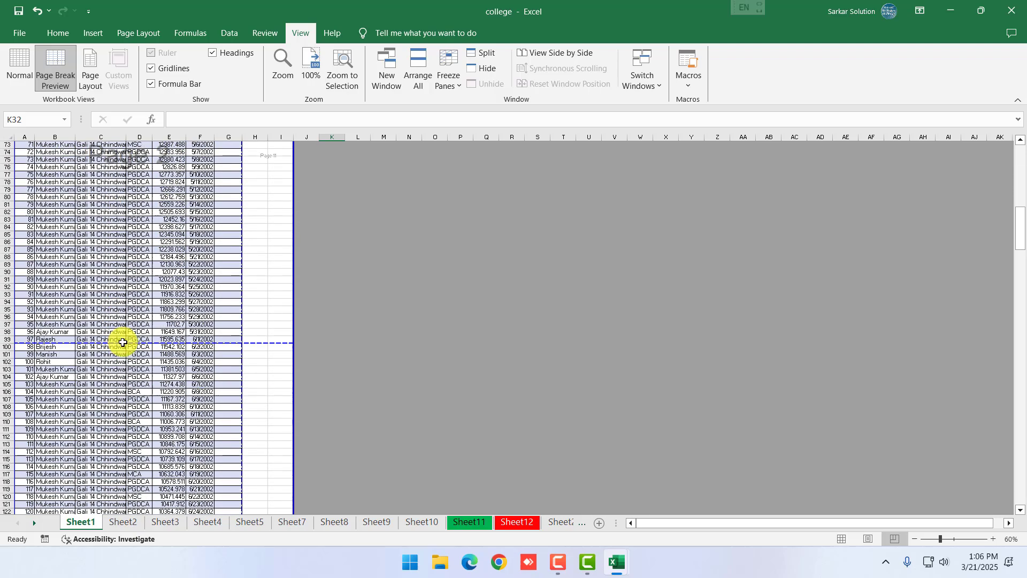
scroll(145, 401, down, 20)
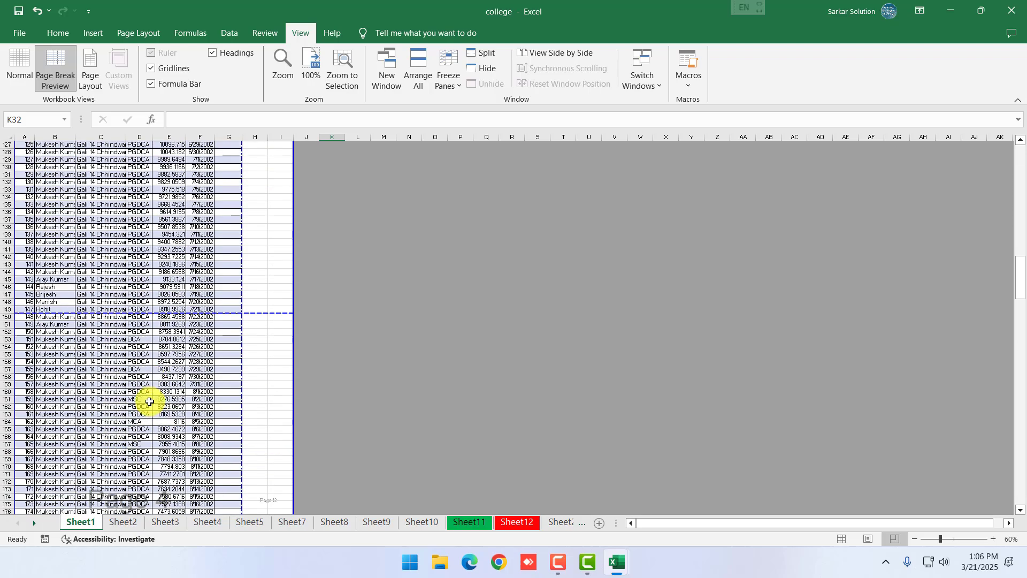
scroll(152, 401, down, 10)
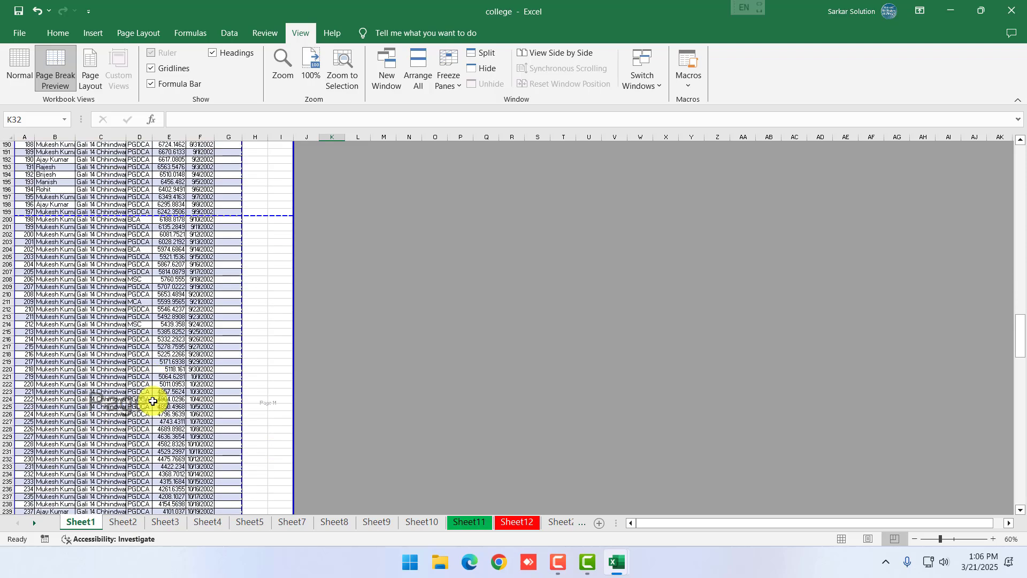
scroll(134, 413, down, 20)
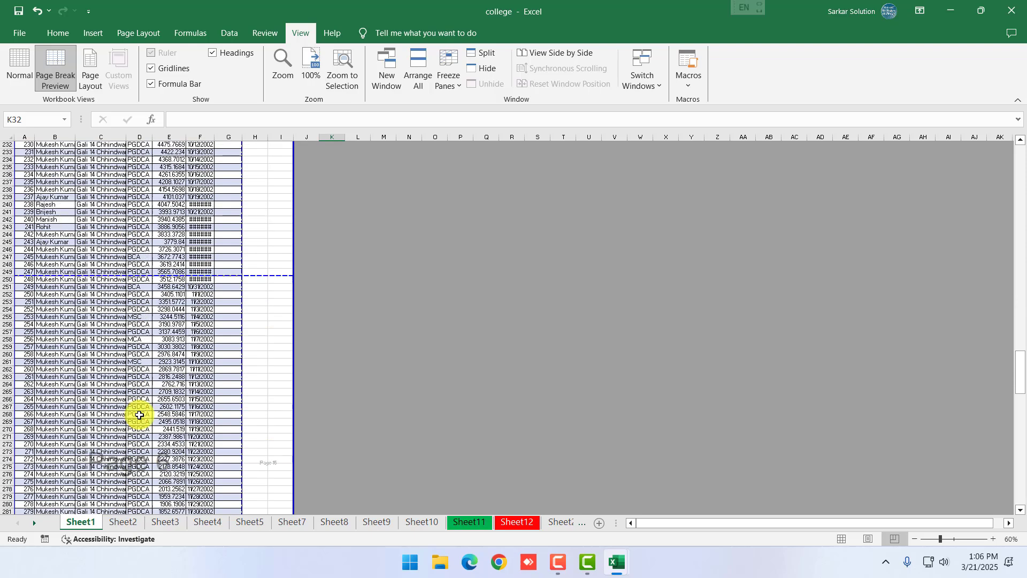
scroll(141, 415, down, 20)
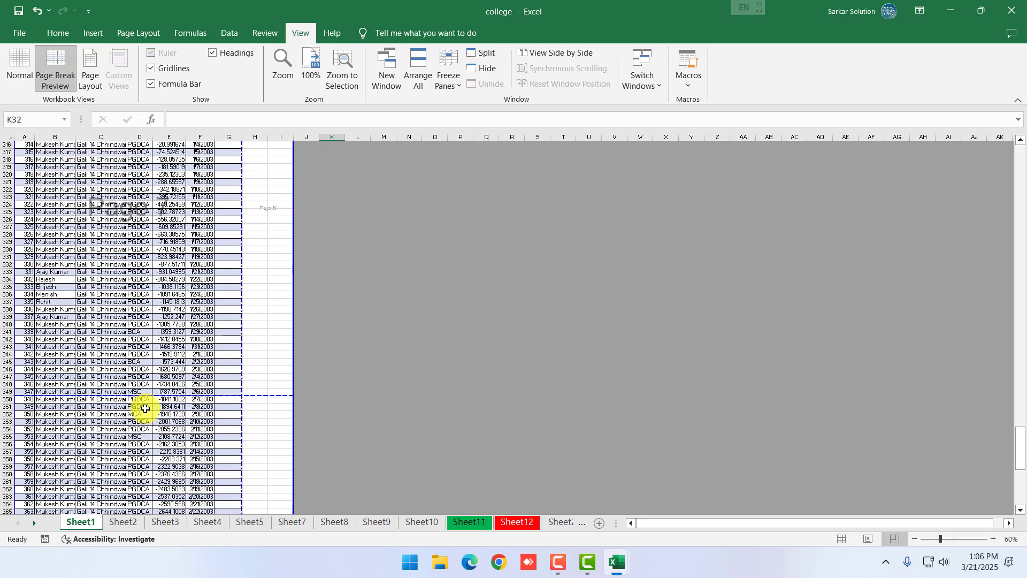
scroll(149, 401, down, 4)
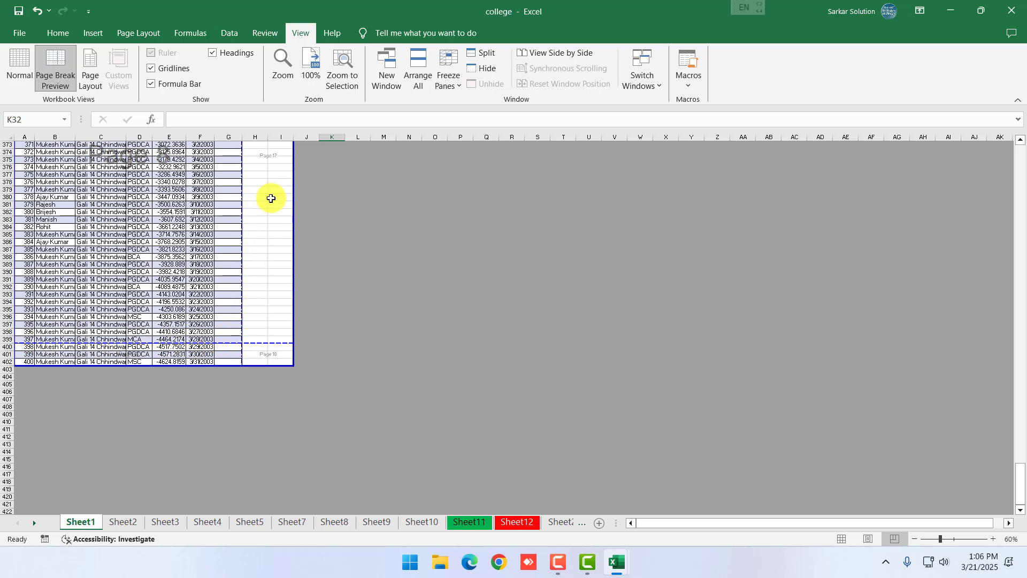
scroll(229, 332, up, 12)
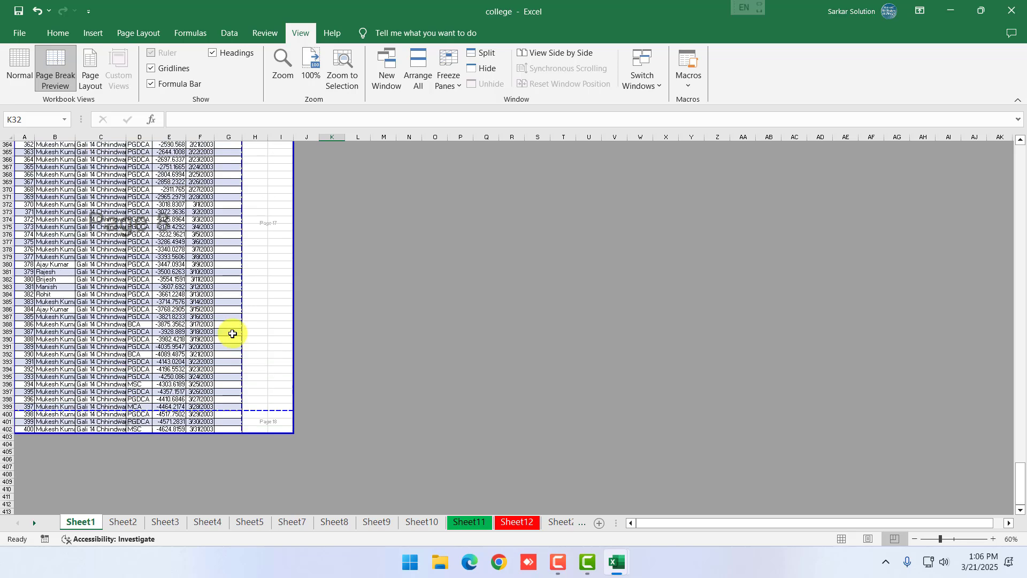
scroll(265, 303, up, 20)
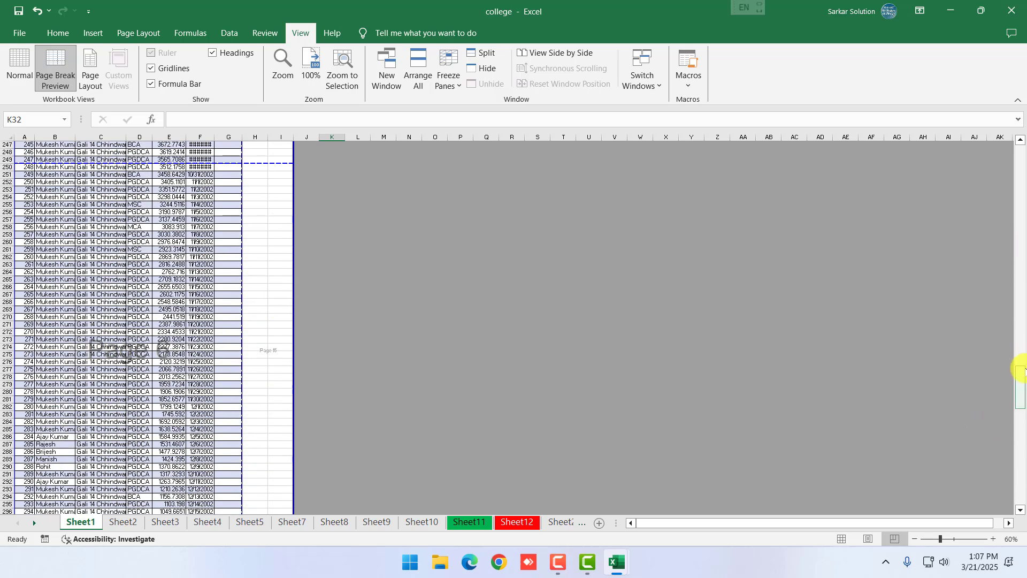
drag(1022, 369, 1018, 195)
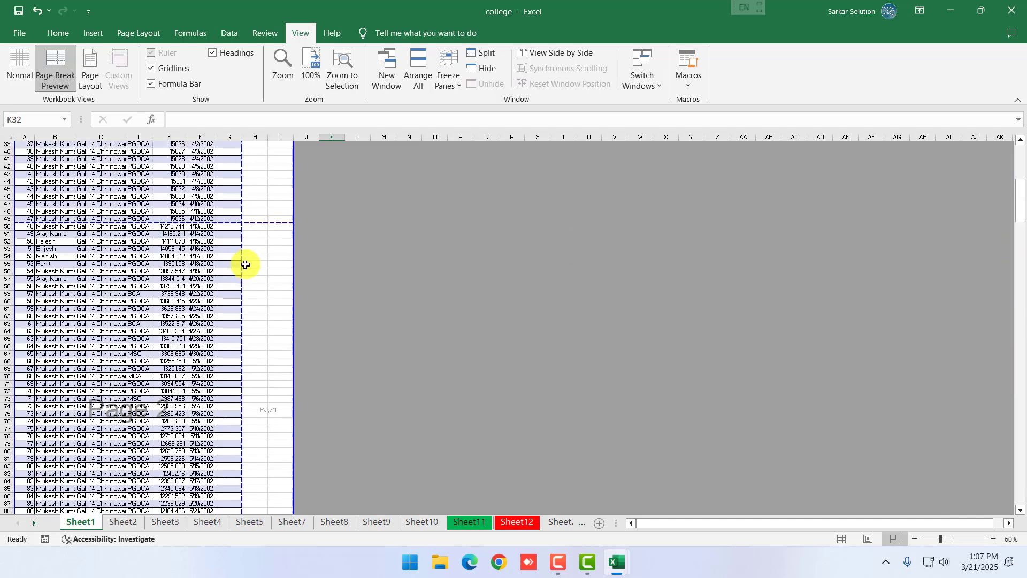
scroll(252, 273, up, 13)
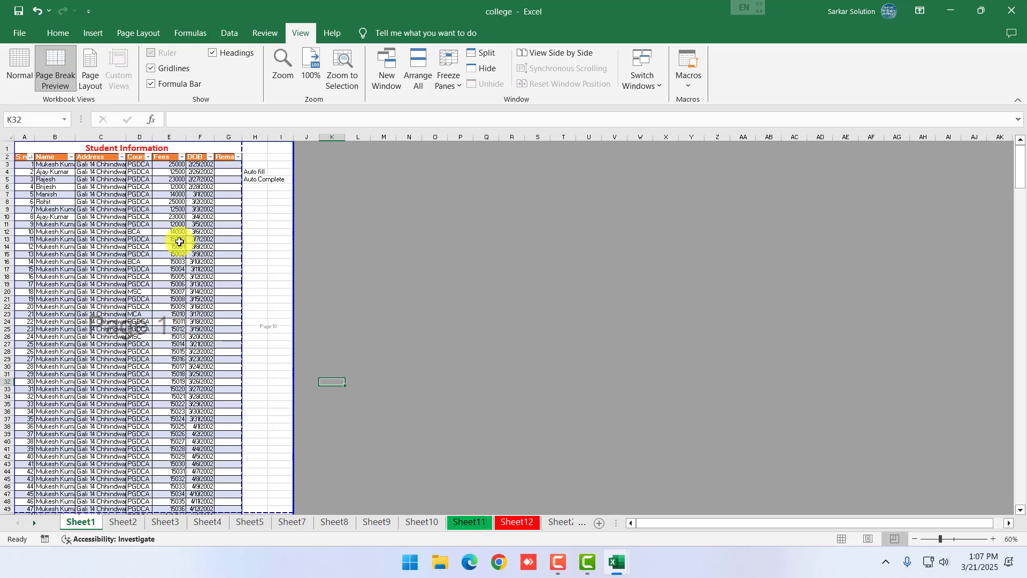
Move the vertical page break from G/H past column I, beside the Auto fill notes
drag(257, 172, 262, 179)
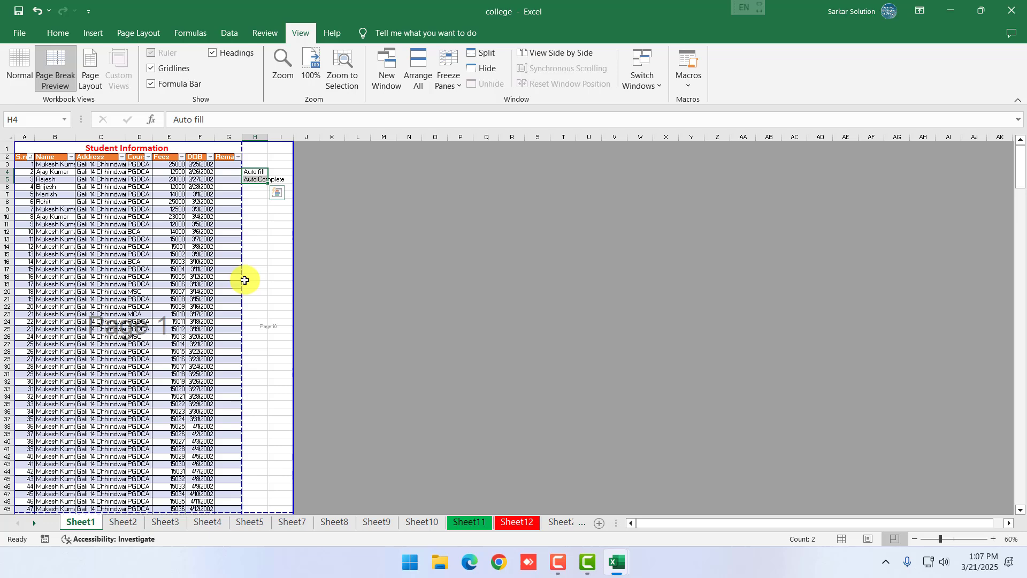
click(281, 261)
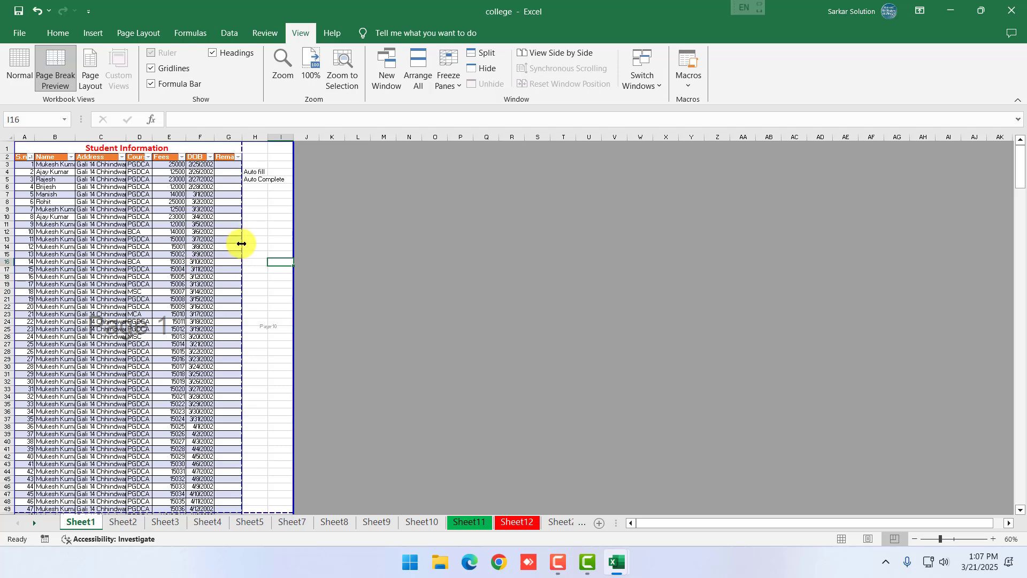
drag(242, 244, 296, 248)
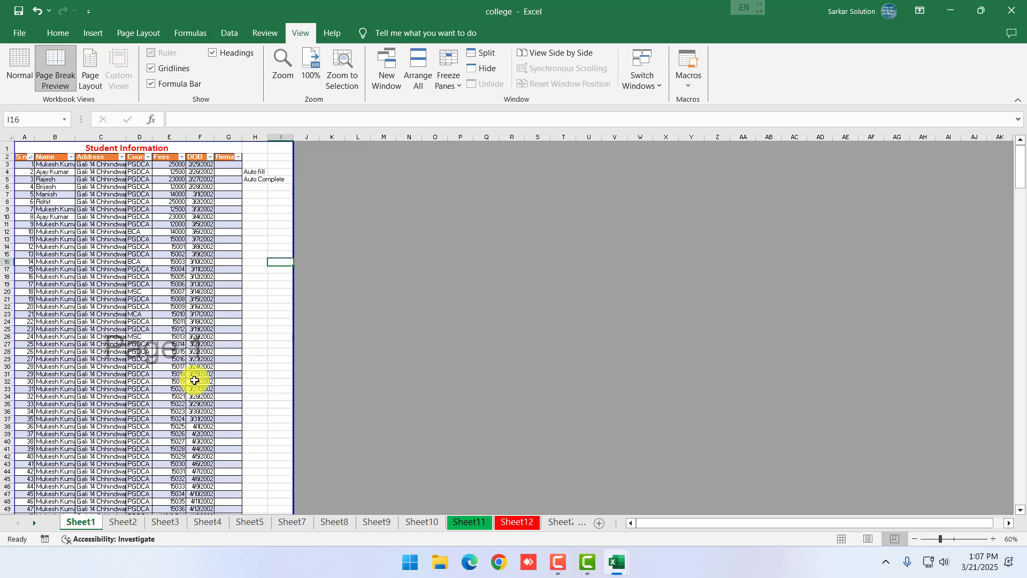
click(260, 339)
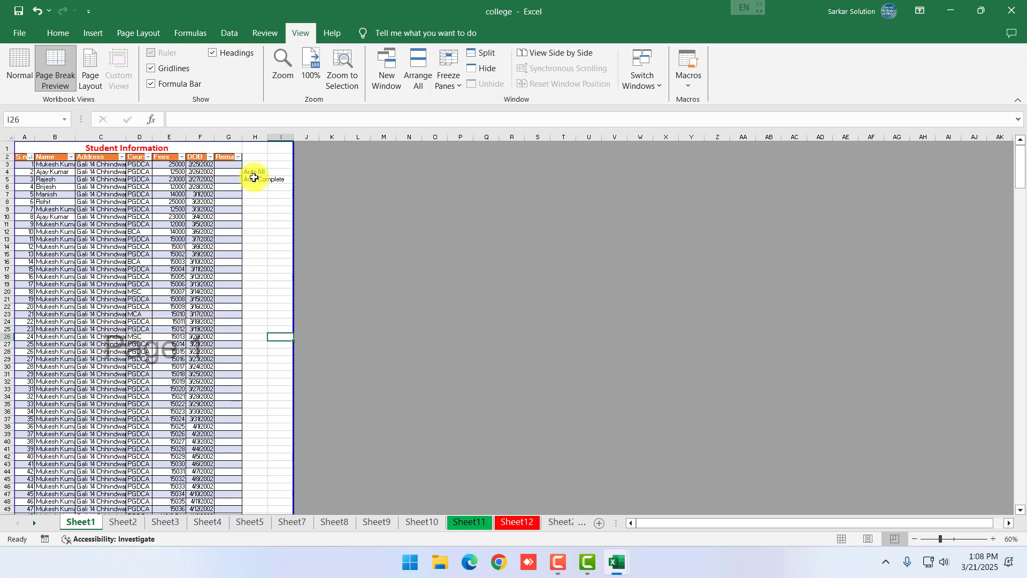
Scroll through the page preview and bring up the Page Layout options
scroll(258, 407, down, 20)
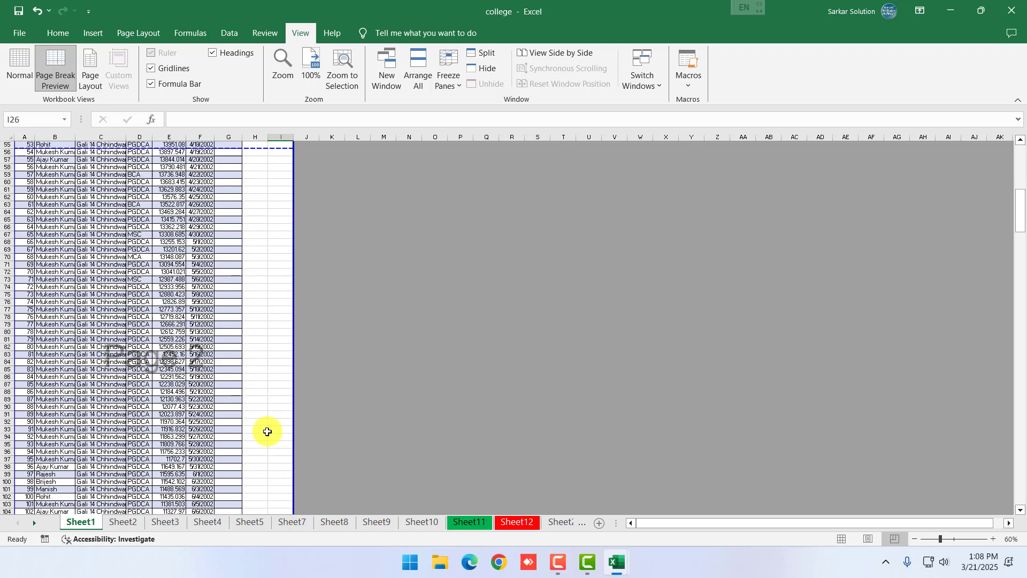
scroll(264, 435, down, 1)
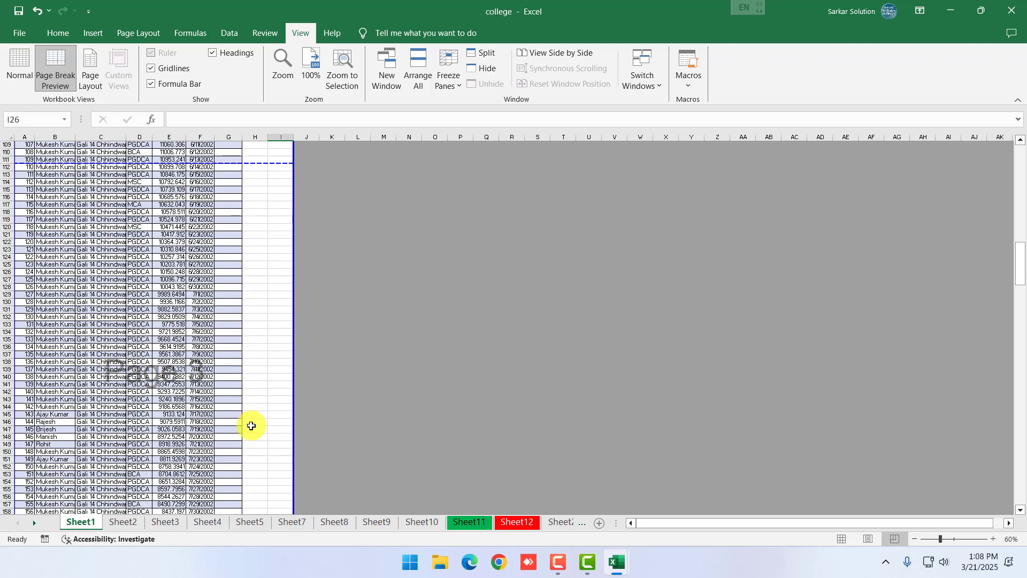
scroll(251, 425, up, 20)
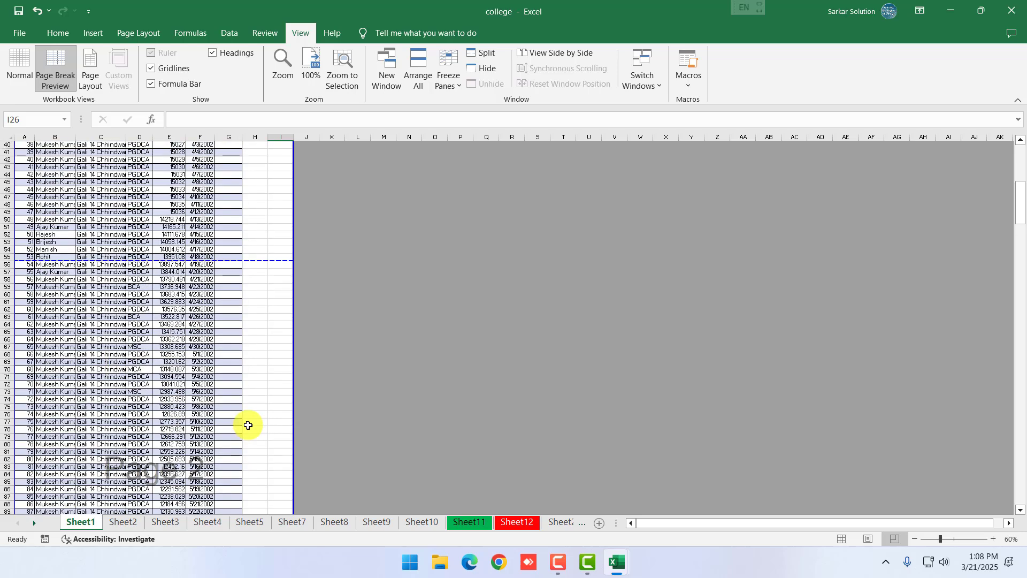
scroll(248, 425, up, 13)
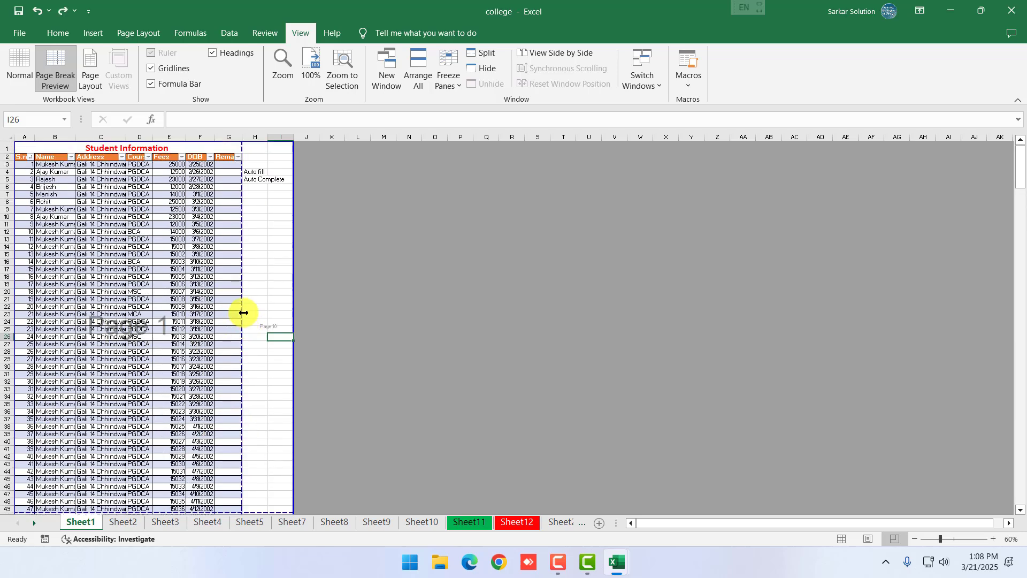
click(138, 33)
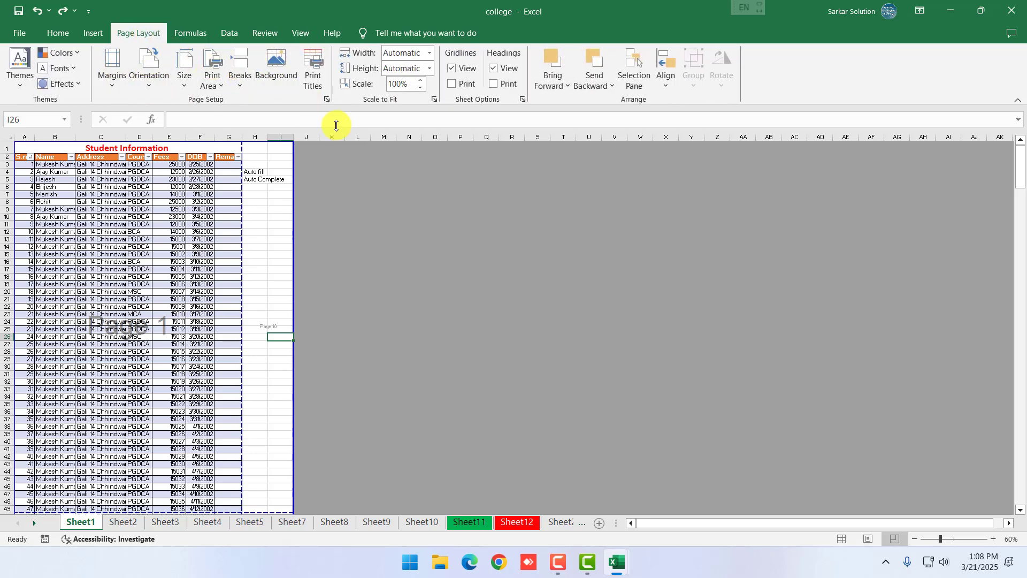
Set Page Setup scaling to Adjust to 80% normal size and apply it
click(326, 99)
click(695, 297)
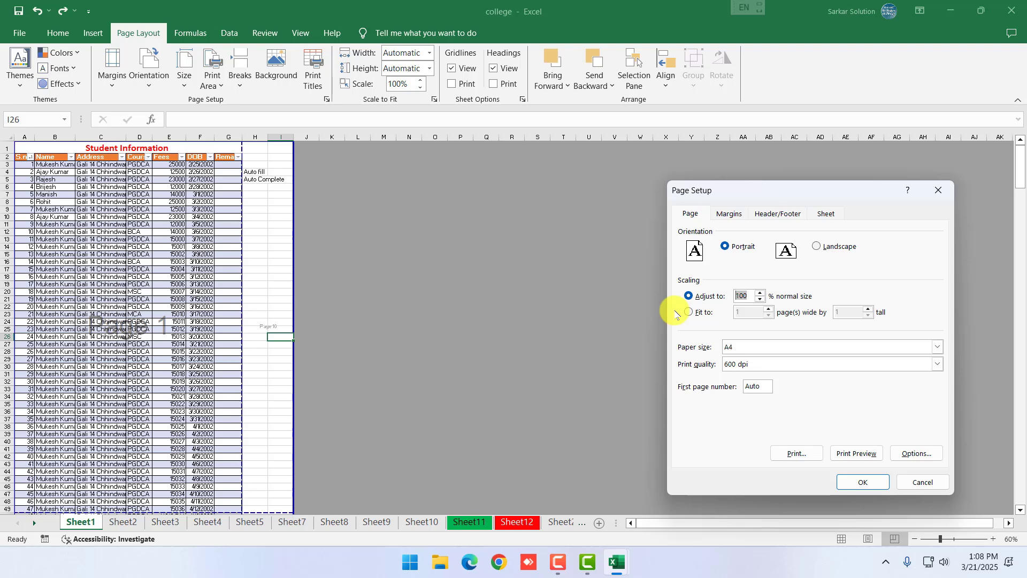
drag(783, 199, 623, 177)
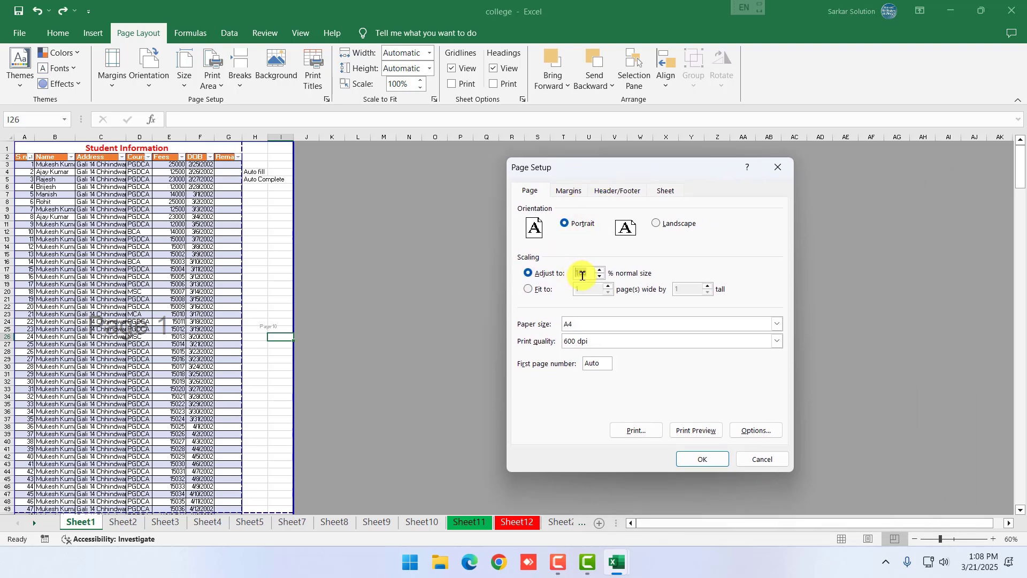
double_click(587, 275)
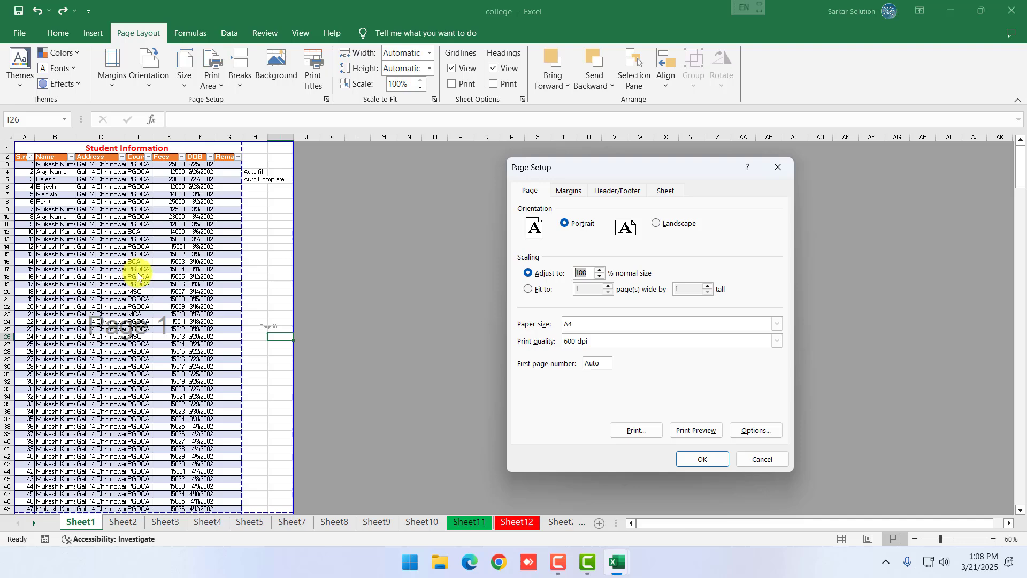
click(600, 277)
click(599, 277)
click(599, 277)
click(599, 277)
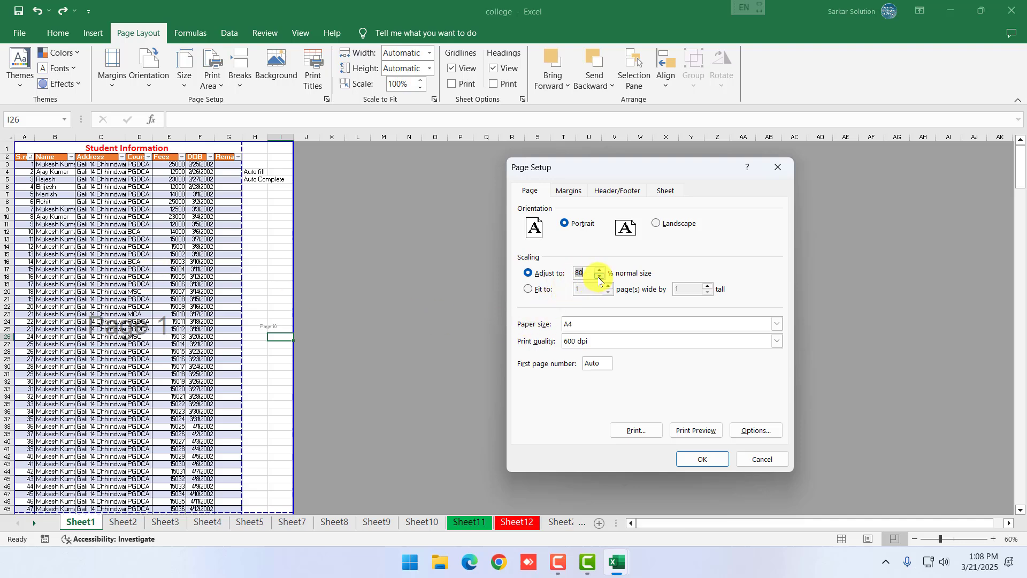
click(704, 458)
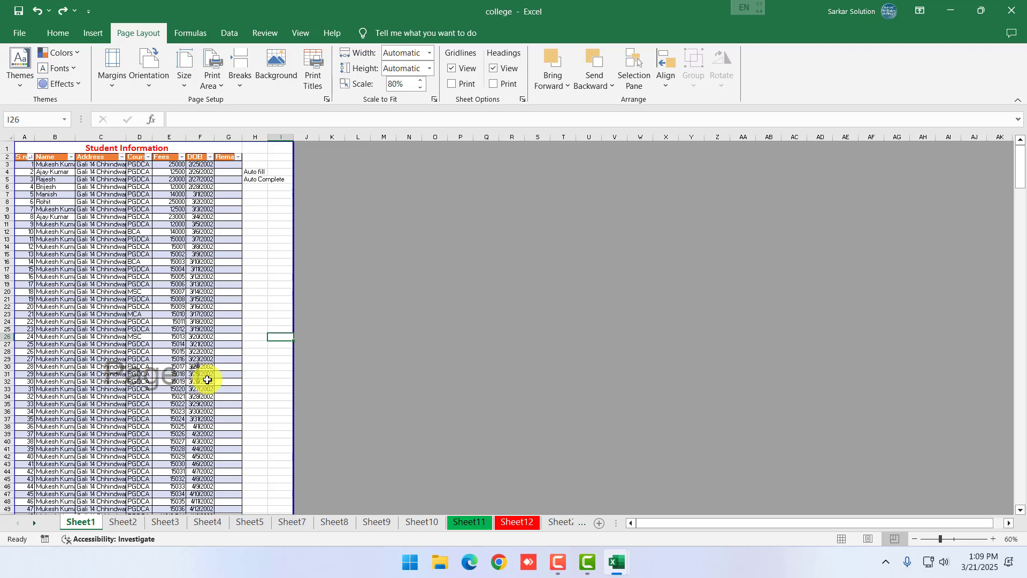
Raise the print scaling to 90%, then to 95%, applying each in Page Setup
click(327, 99)
click(600, 270)
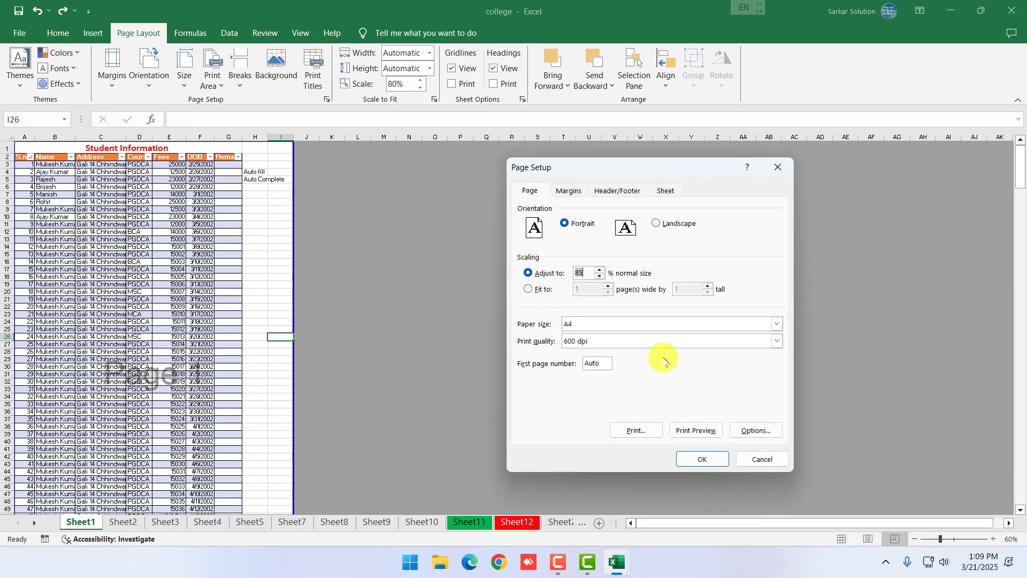
click(600, 269)
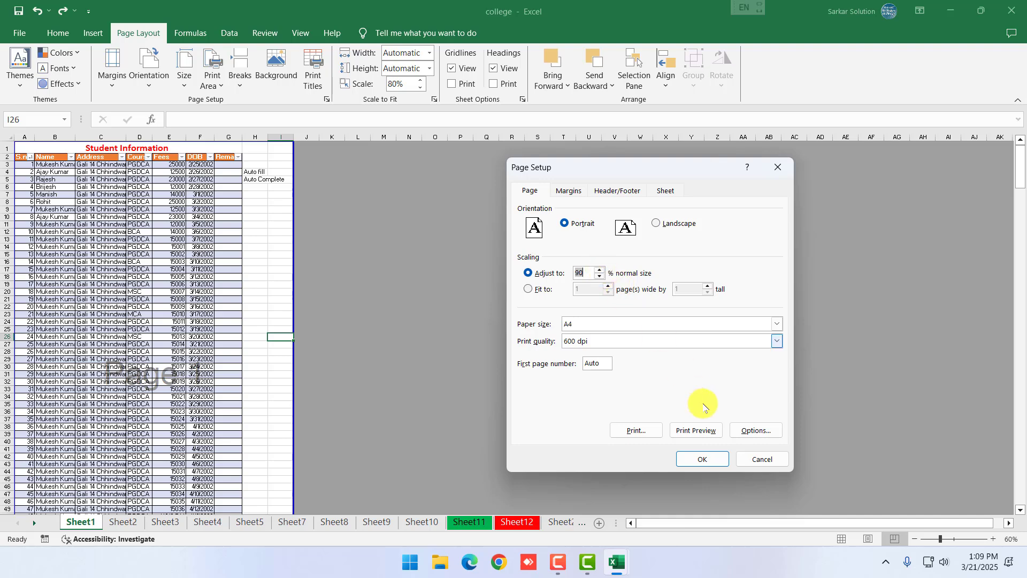
click(700, 458)
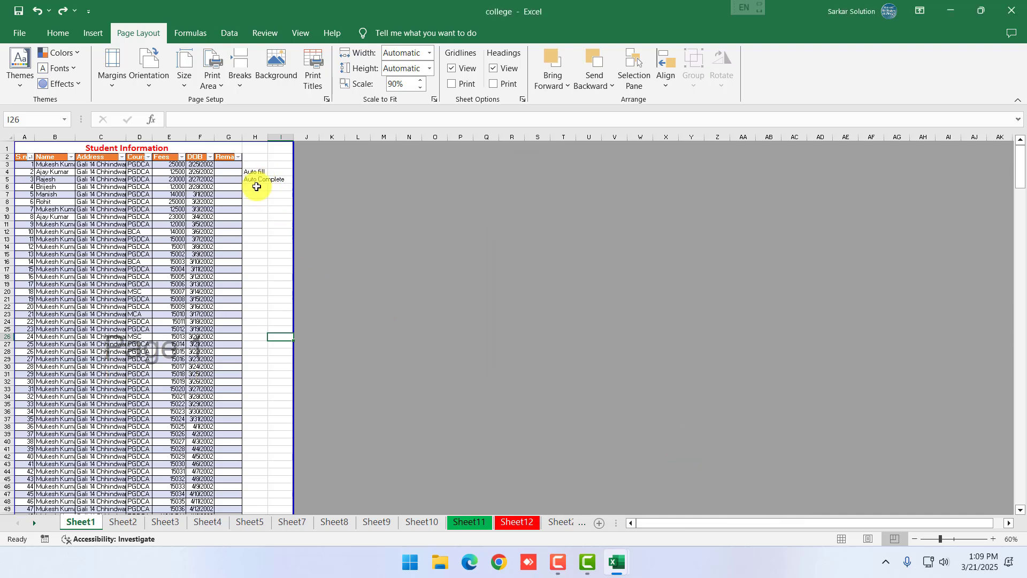
click(326, 98)
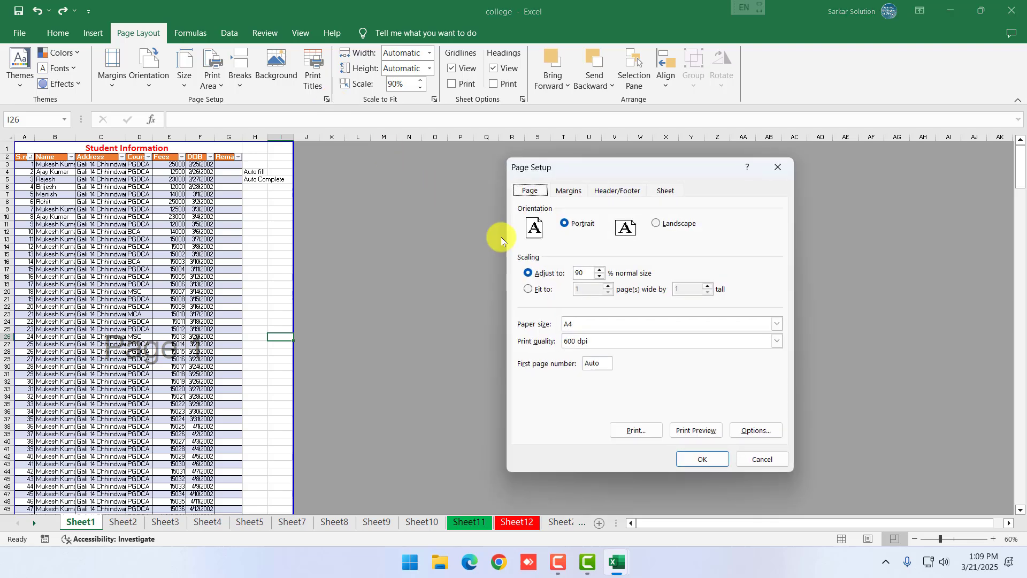
click(599, 270)
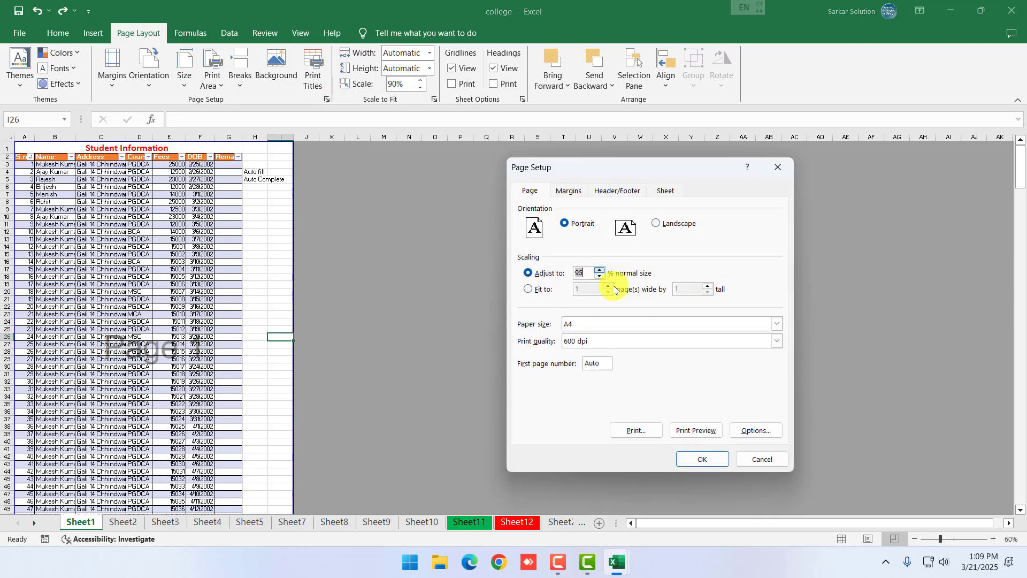
click(701, 459)
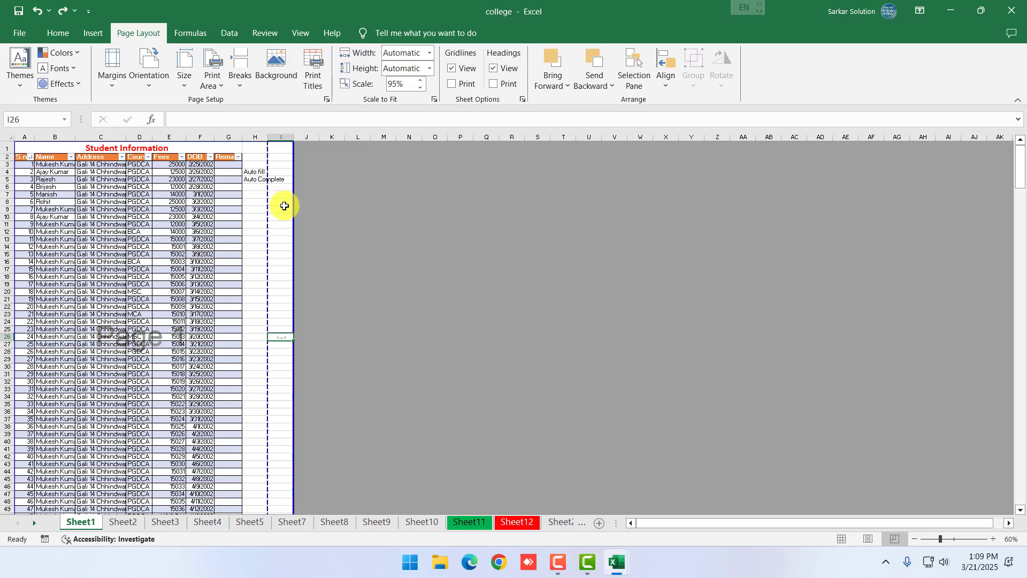
Shift the vertical page break back leftward and reopen Page Setup at the scaling value
drag(270, 239, 243, 242)
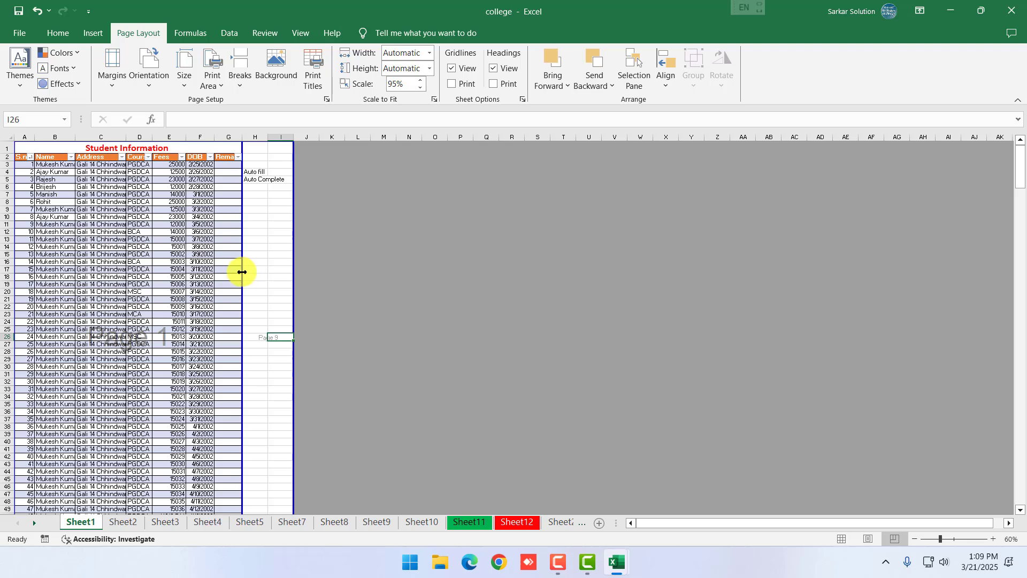
click(326, 100)
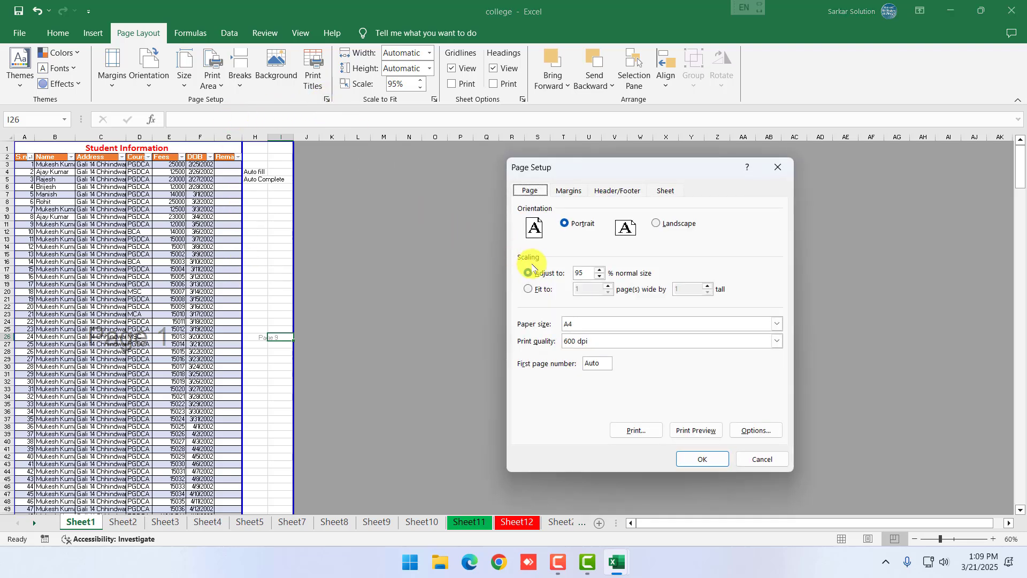
click(588, 277)
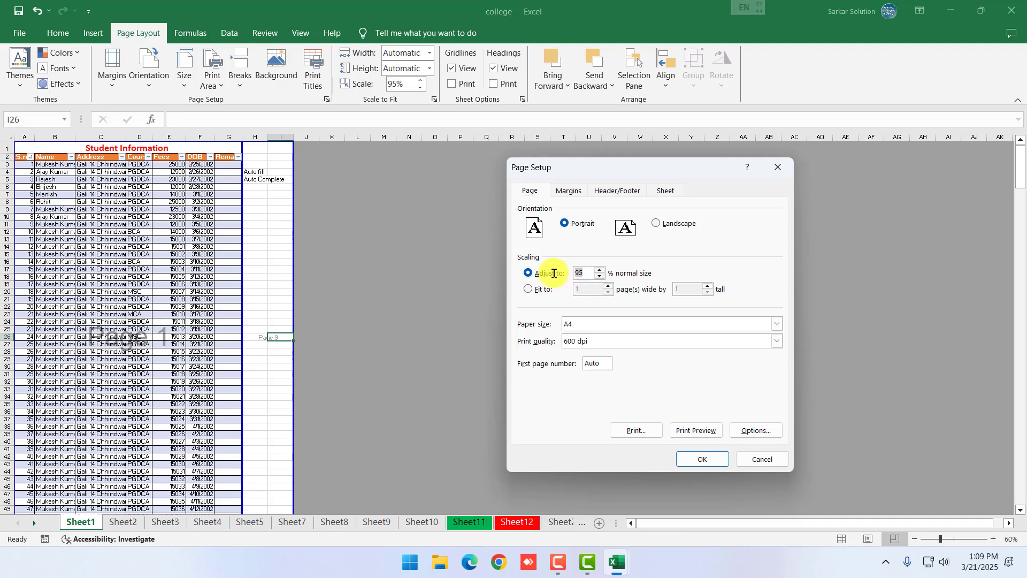
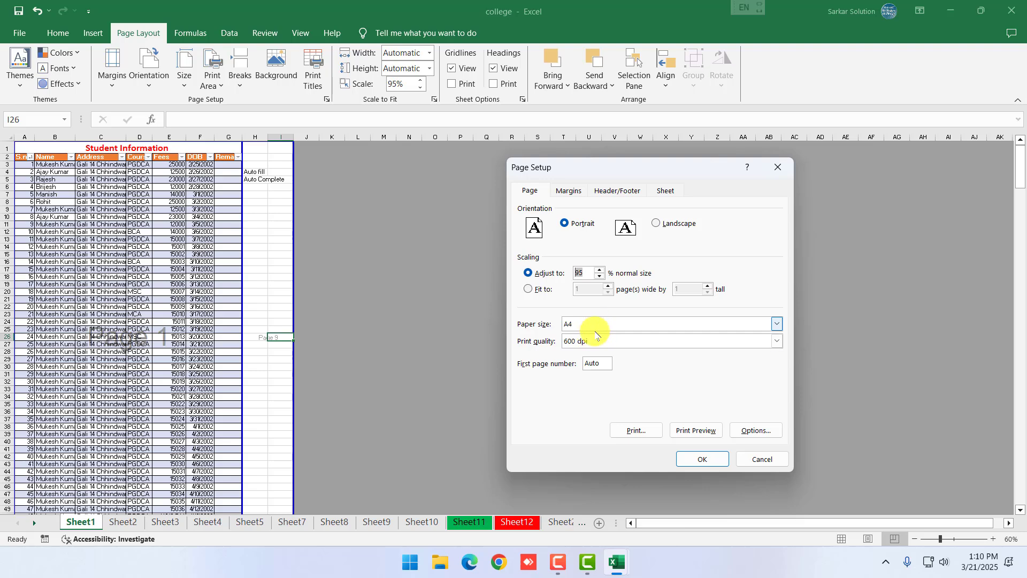
Check the 0.3 header margin on the Margins page of Page Setup
click(568, 191)
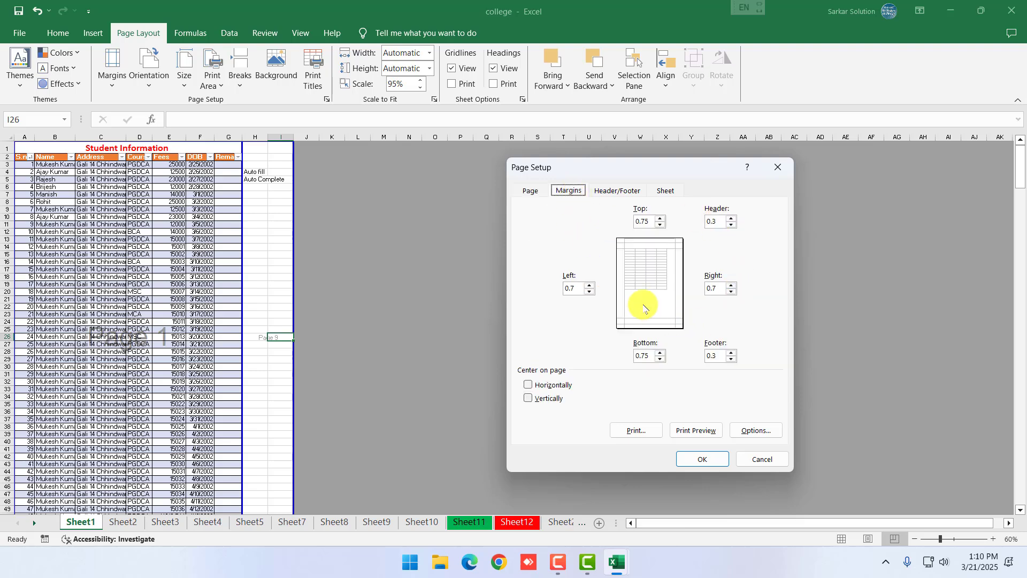
drag(717, 222, 703, 221)
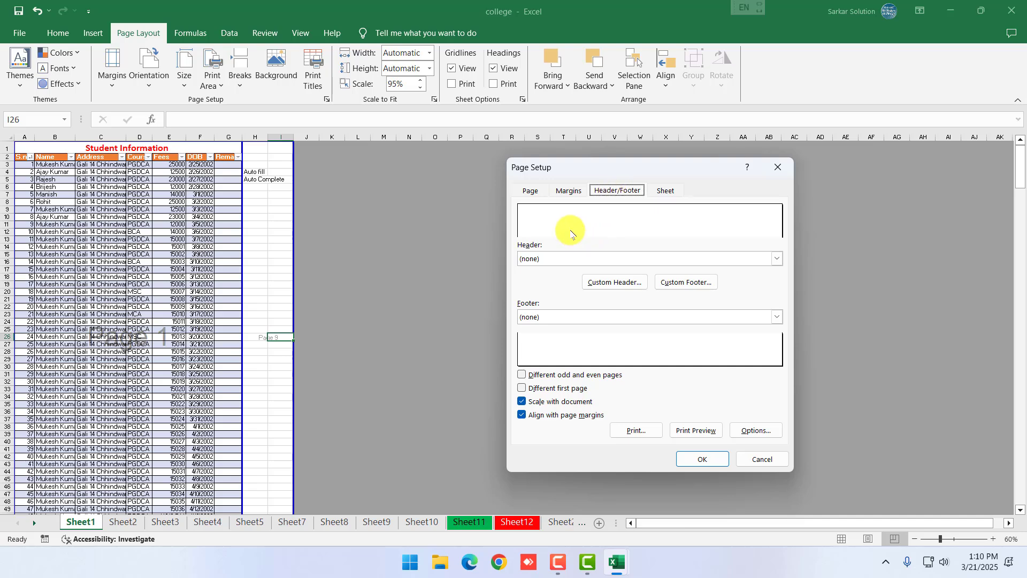
Leave the preset header as none and add a custom header reading 'Practice Book' left and 'Chhindwara' right
click(592, 258)
scroll(544, 308, down, 2)
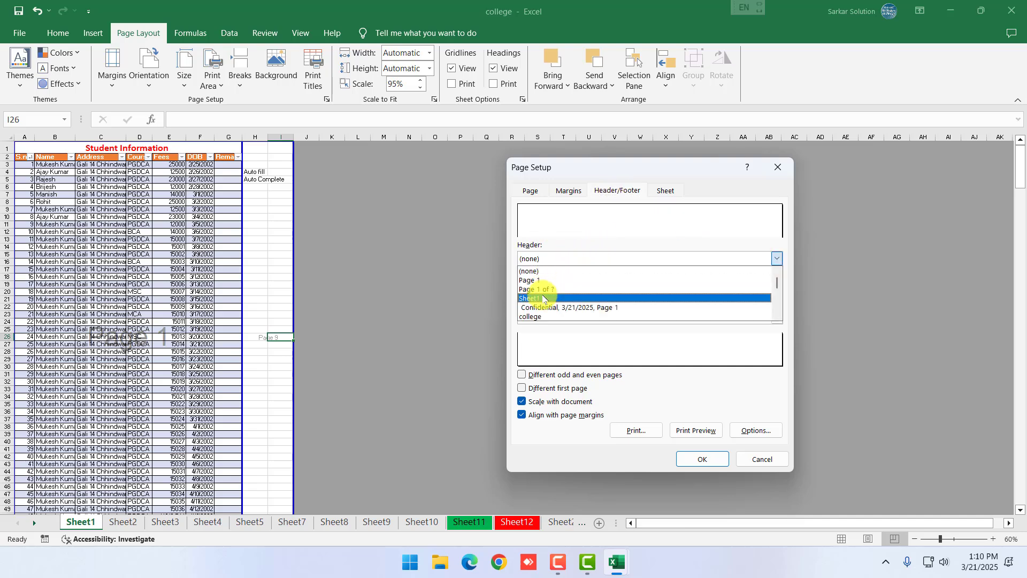
scroll(544, 313, down, 3)
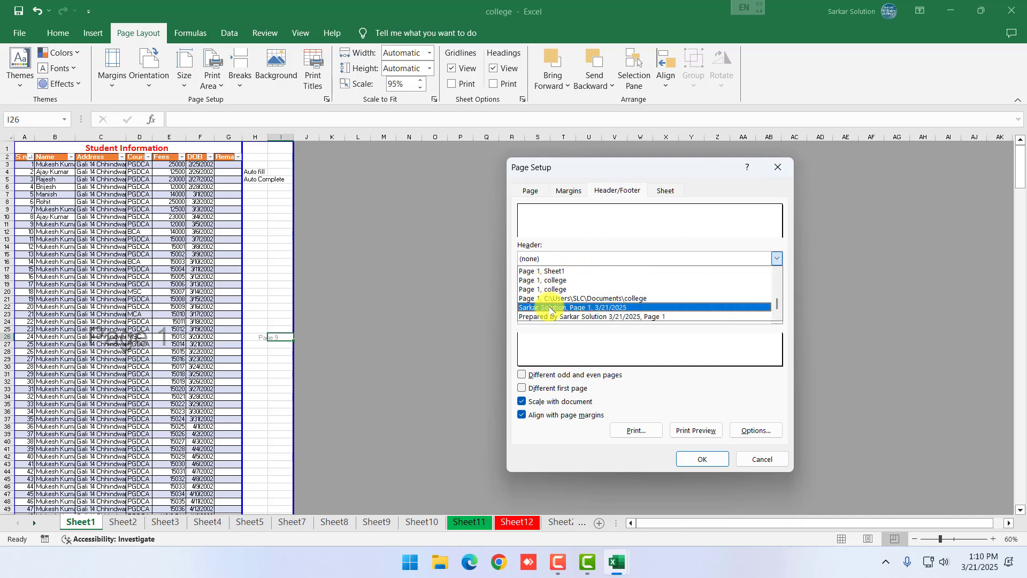
scroll(549, 308, up, 5)
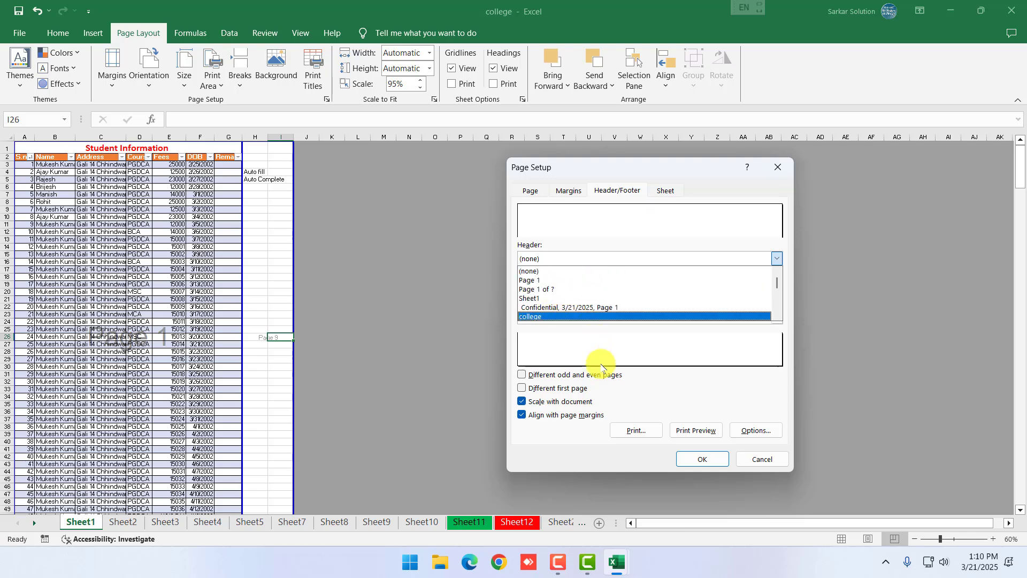
click(610, 341)
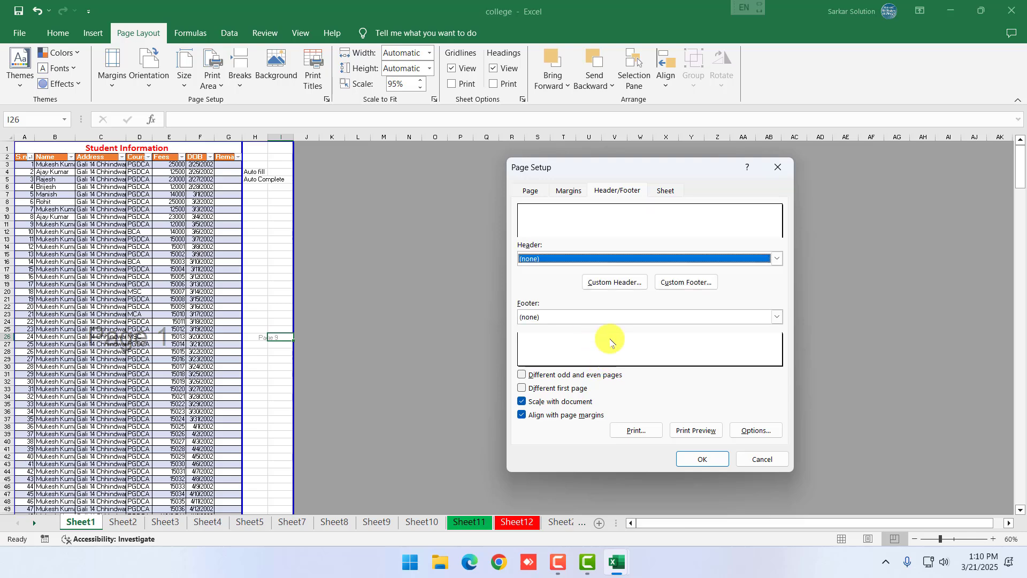
click(610, 283)
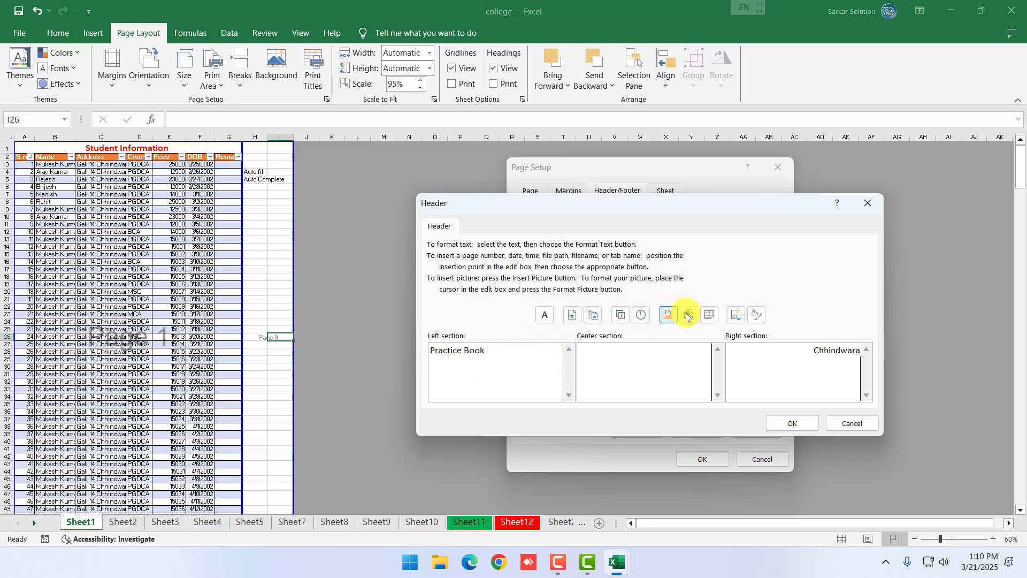
click(784, 424)
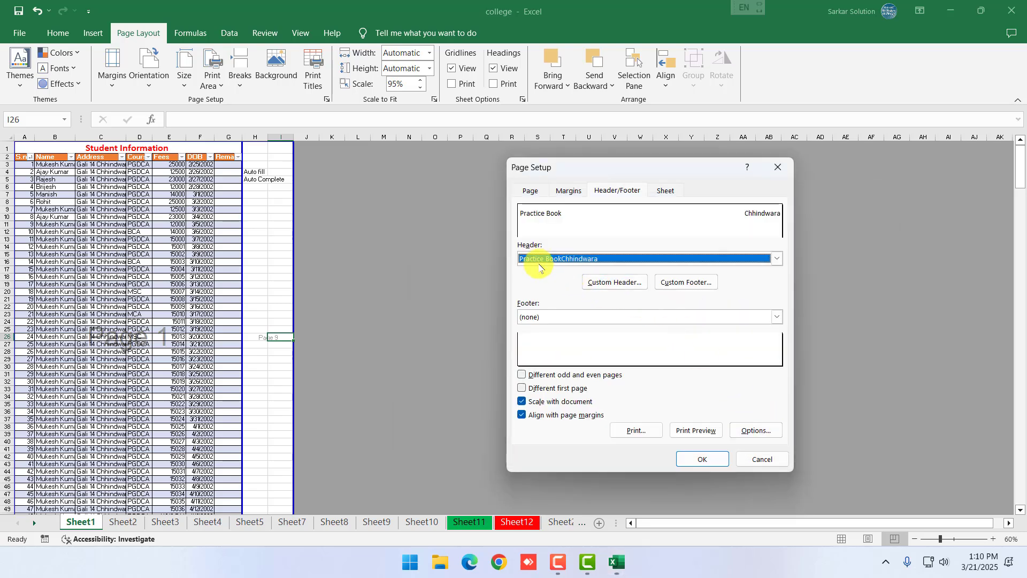
Add a custom footer with the page number on the left and the date on the right
click(684, 288)
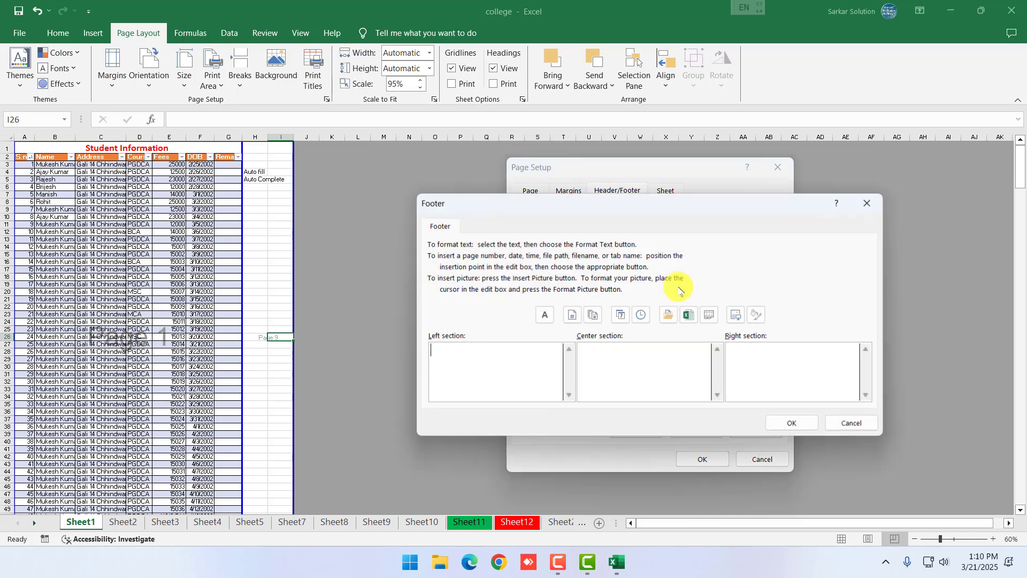
click(480, 356)
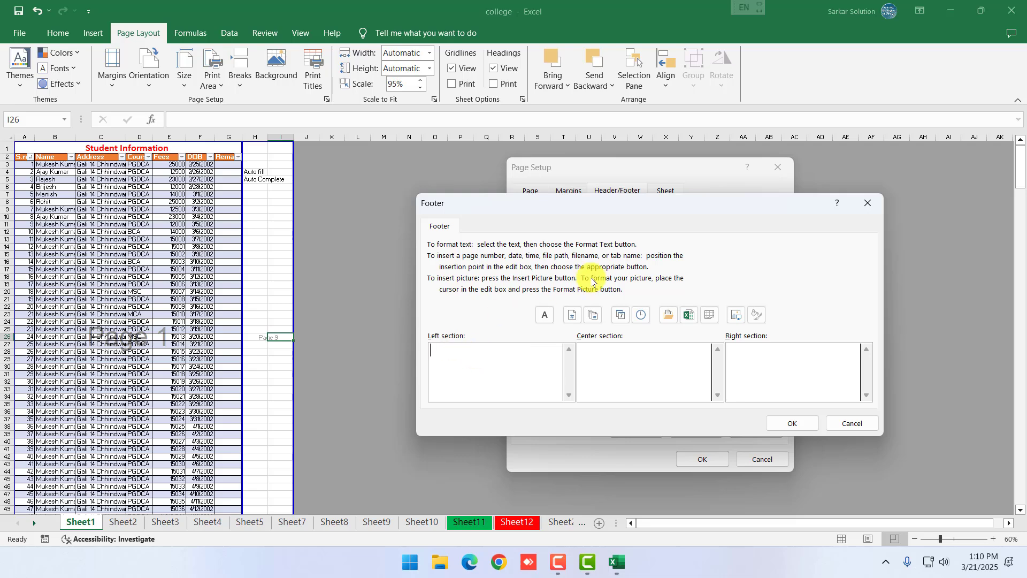
click(572, 314)
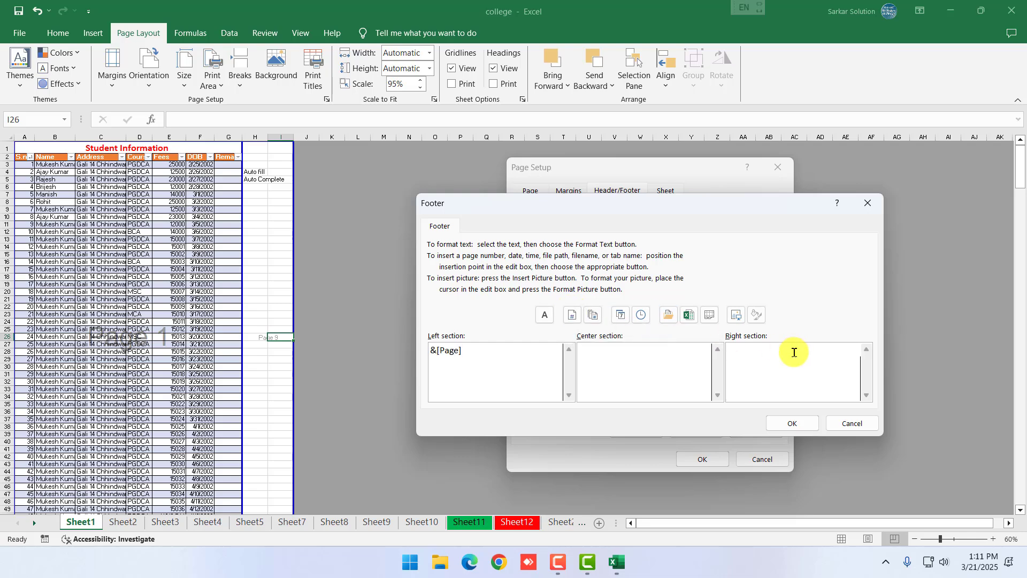
click(619, 316)
click(796, 425)
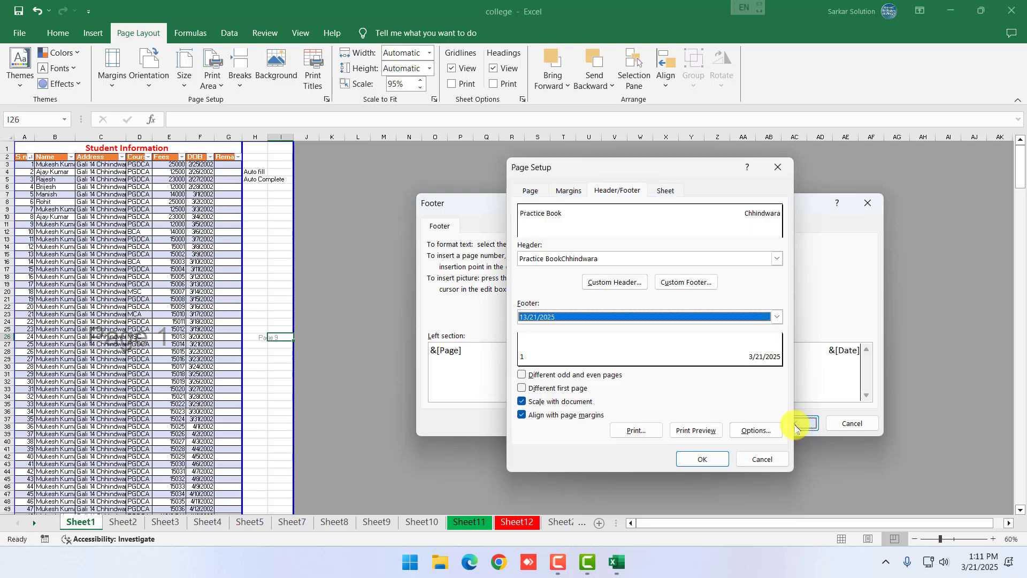
Review the Sheet, Page and Margins settings, then apply Page Setup with OK
click(663, 191)
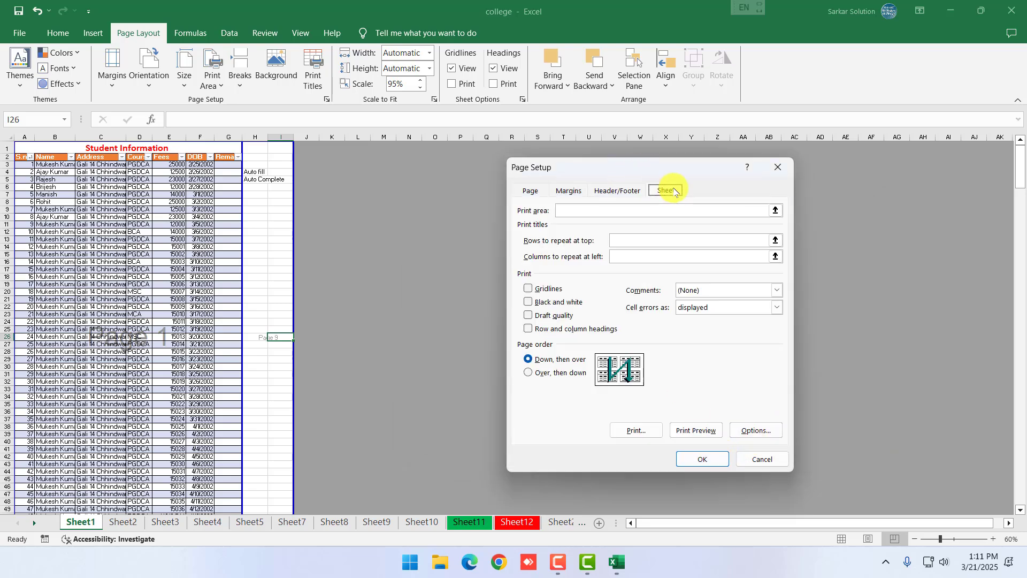
click(632, 190)
click(531, 191)
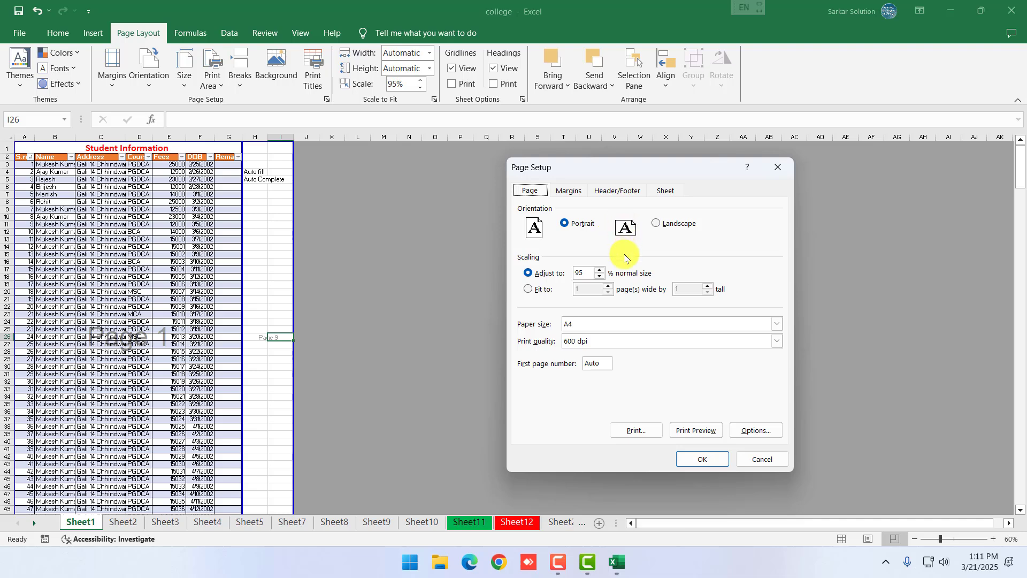
click(576, 192)
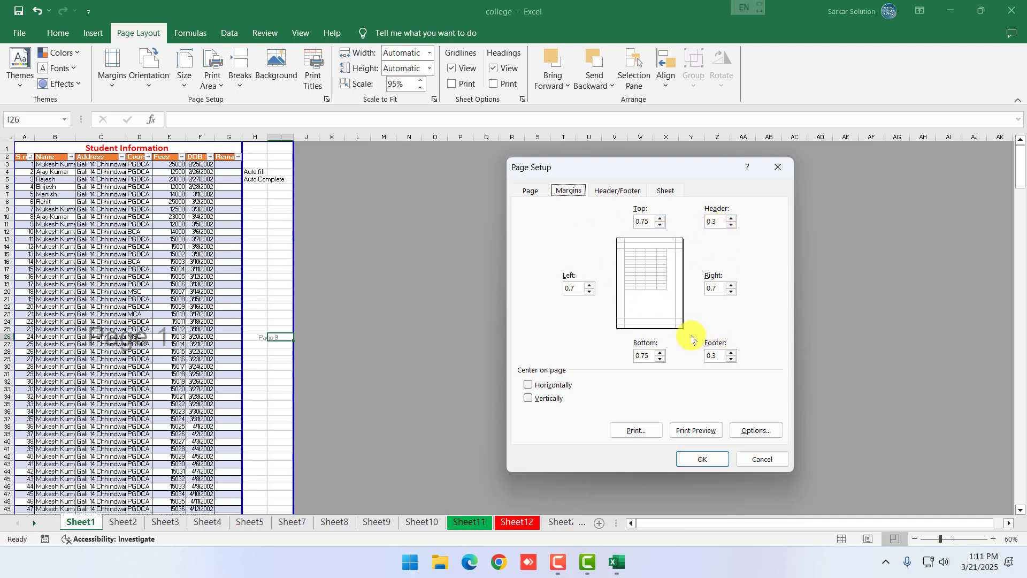
click(703, 459)
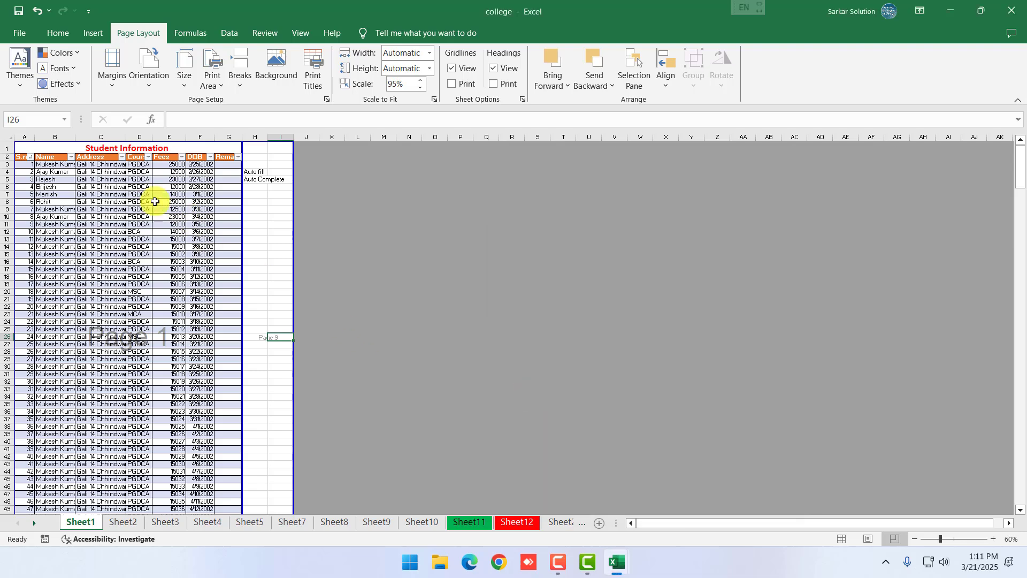
Select cell C6 in the Address column and switch to the View ribbon
click(110, 188)
scroll(410, 275, up, 7)
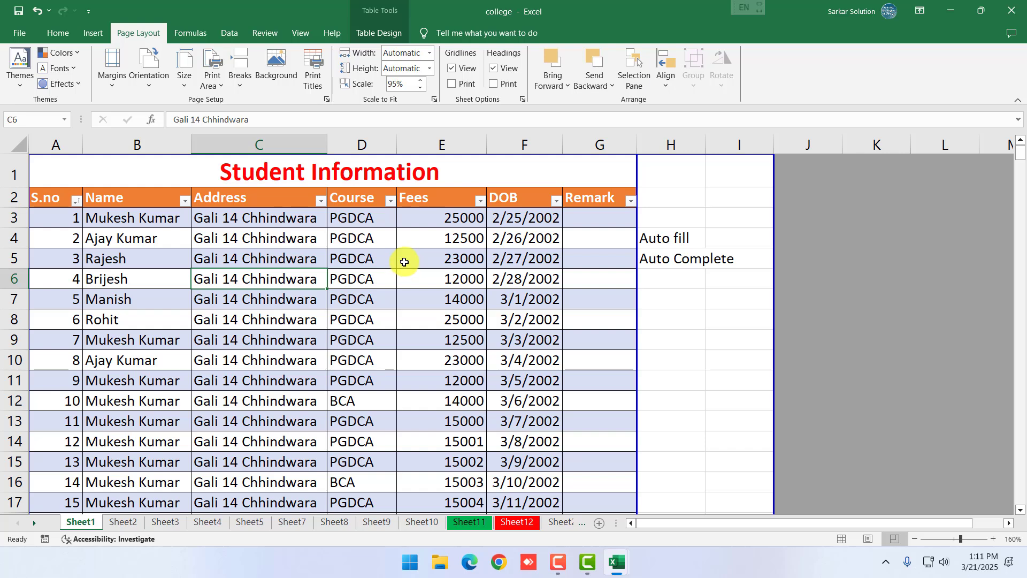
click(298, 33)
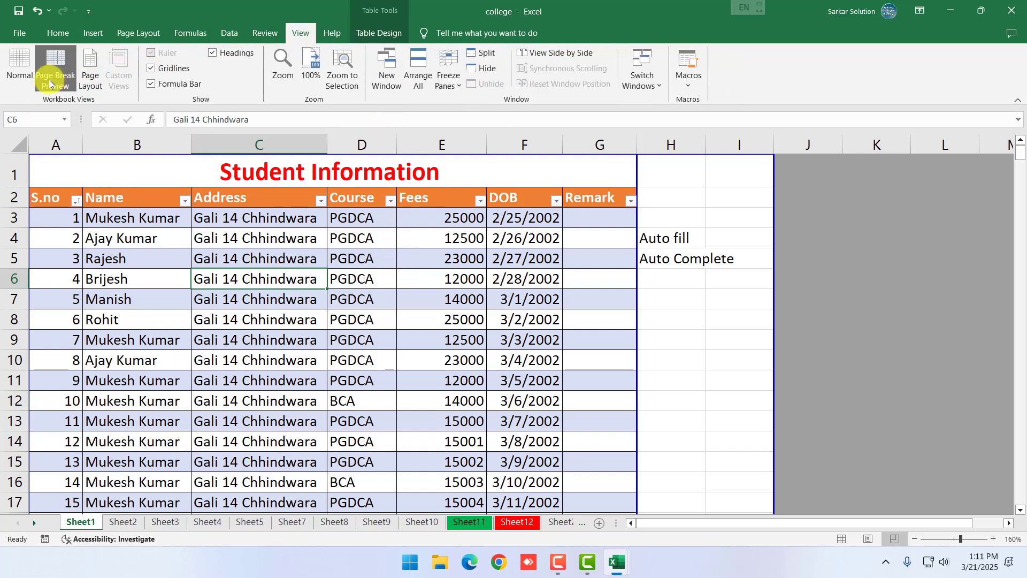
Switch Sheet1 to Page Layout view and scroll through it
click(94, 78)
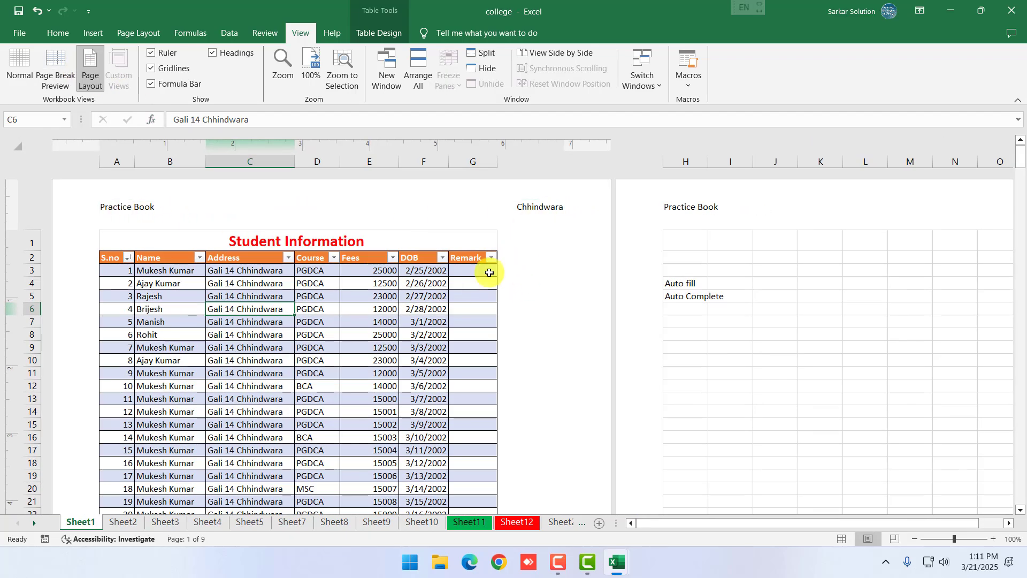
scroll(465, 325, down, 15)
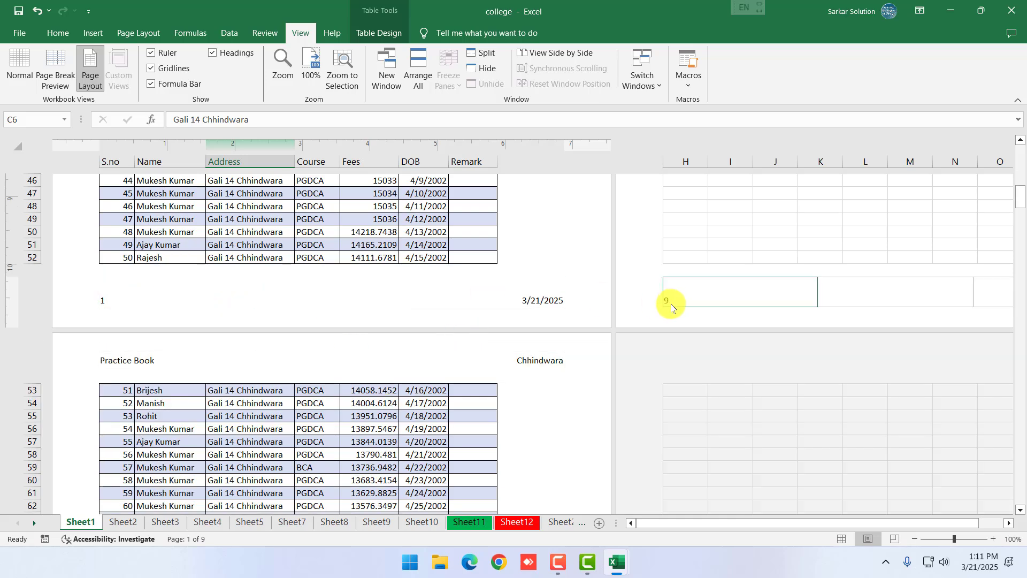
scroll(480, 231, up, 15)
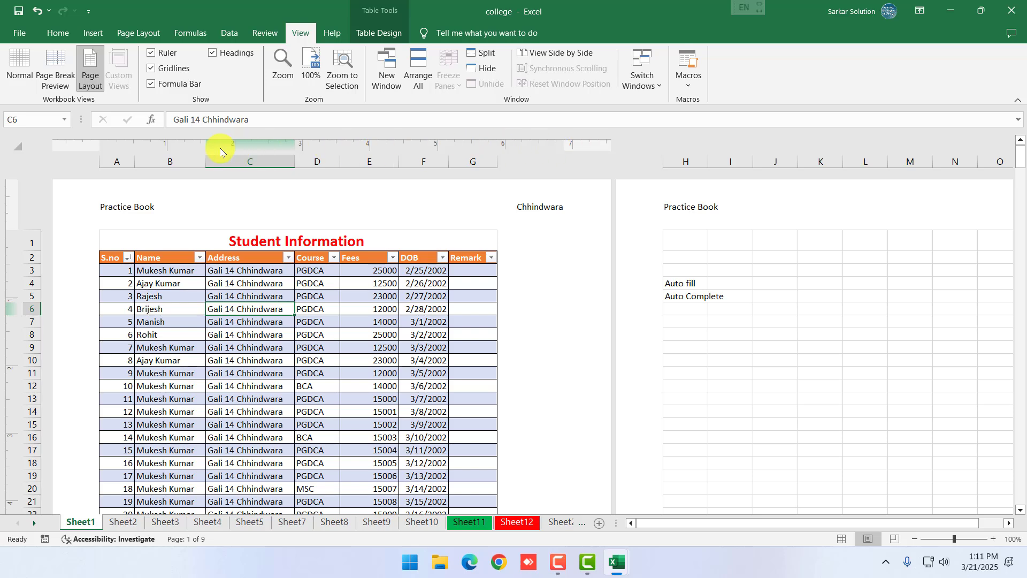
Hide the ruler and gridlines, and toggle the formula bar and headings off and back on
click(163, 54)
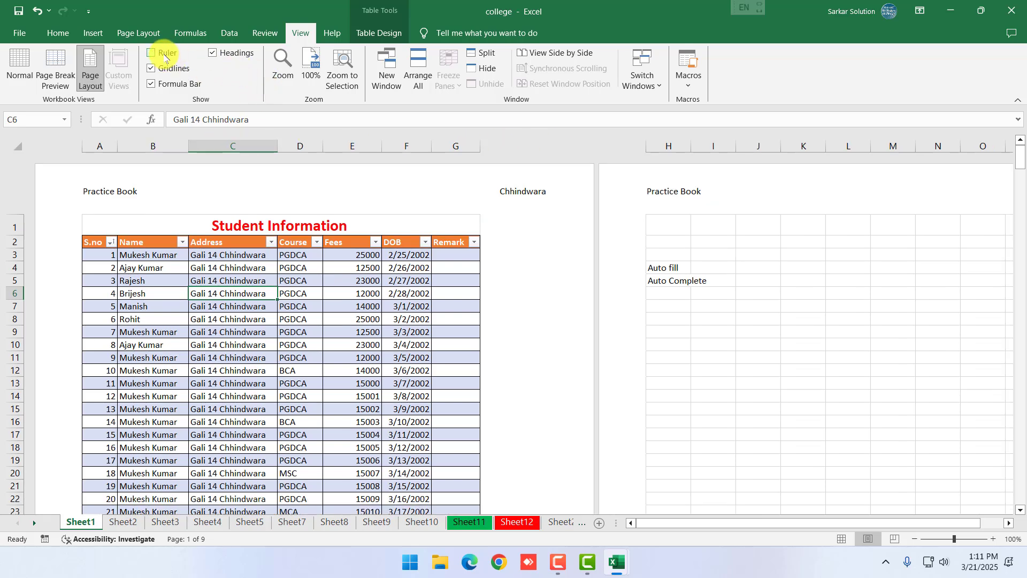
click(160, 70)
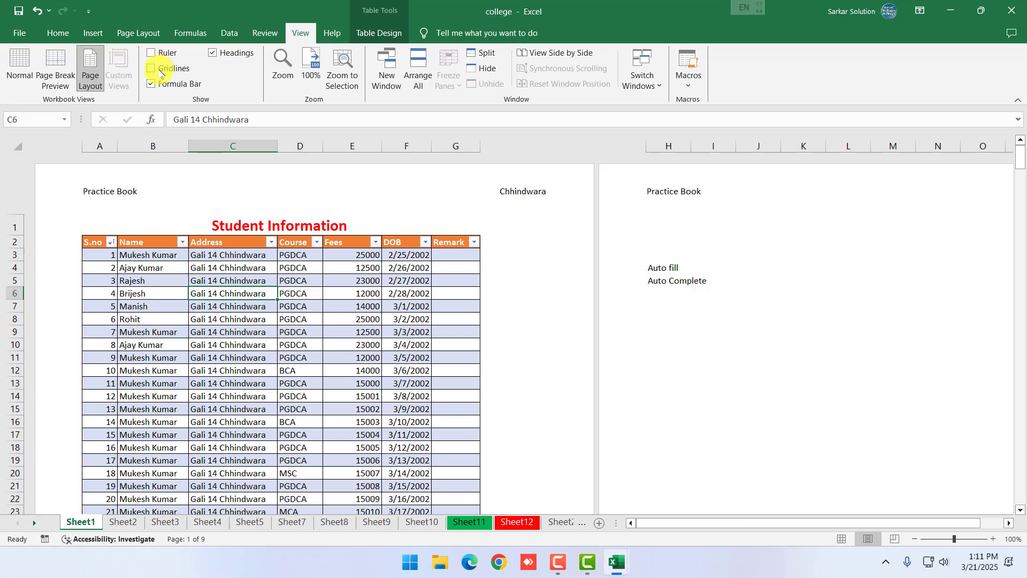
click(177, 85)
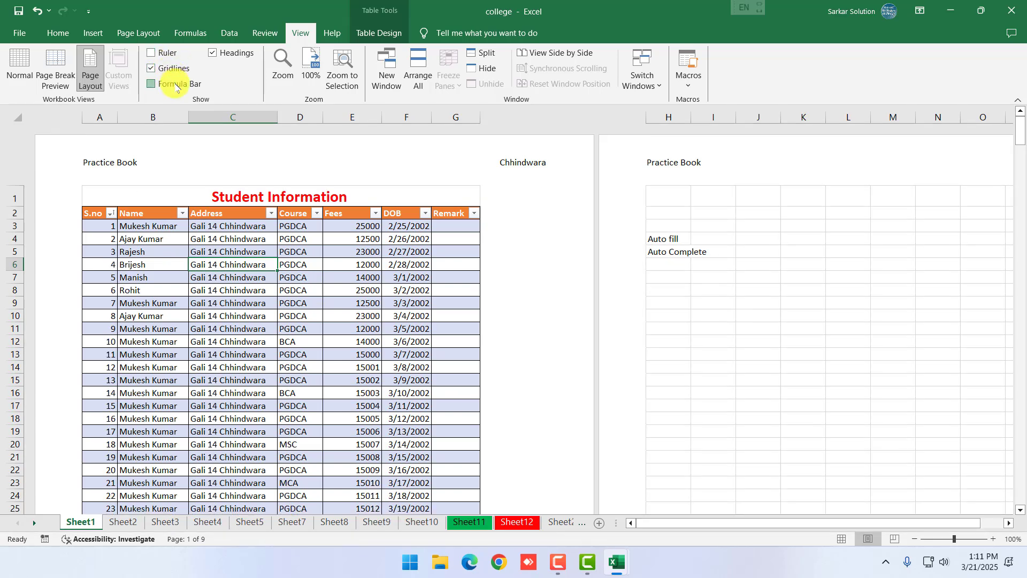
click(177, 84)
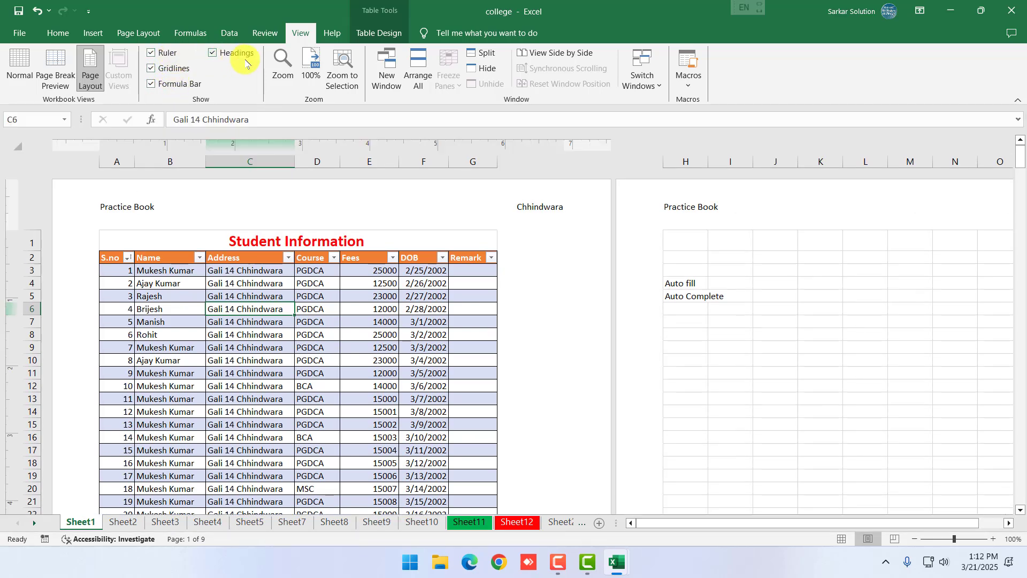
click(244, 54)
click(244, 54)
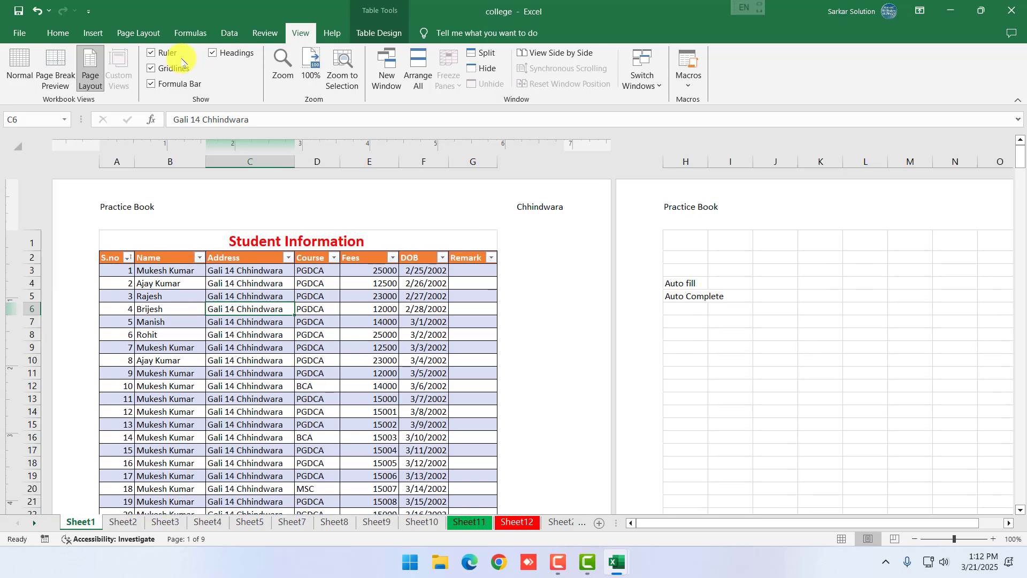
Glance at the Page Layout and Help ribbons, then return the sheet to Normal view
click(135, 36)
click(332, 34)
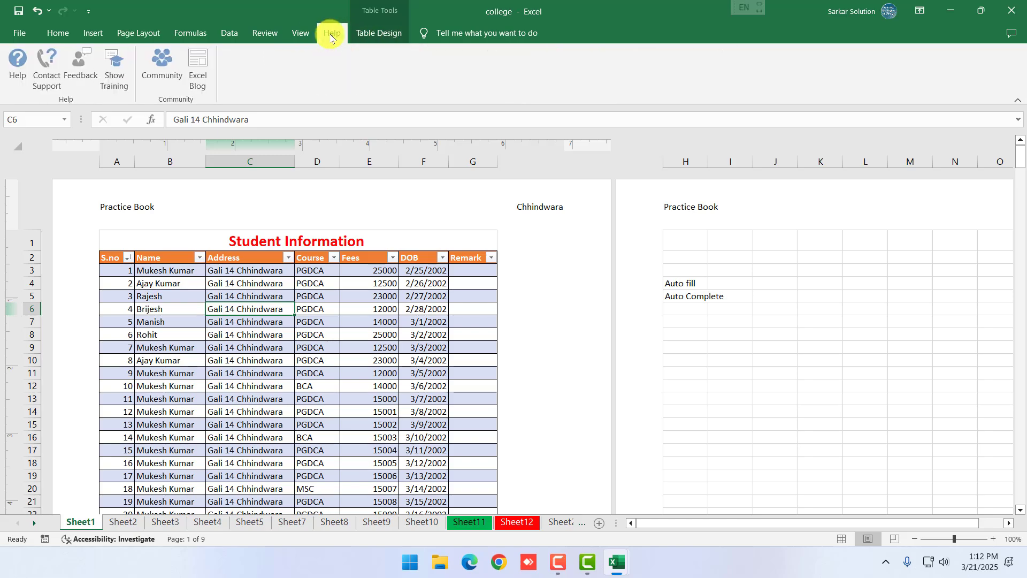
click(302, 34)
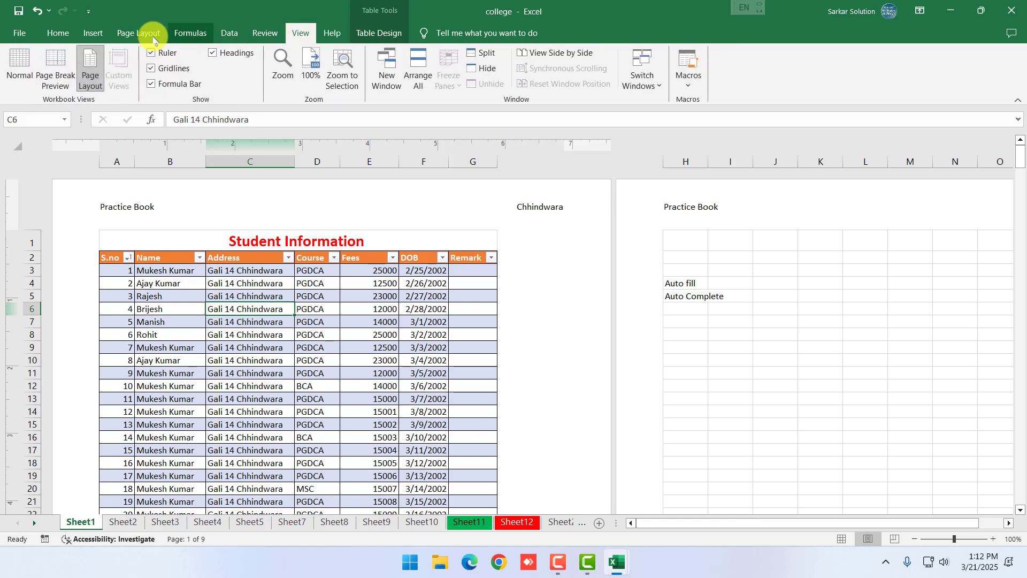
click(20, 69)
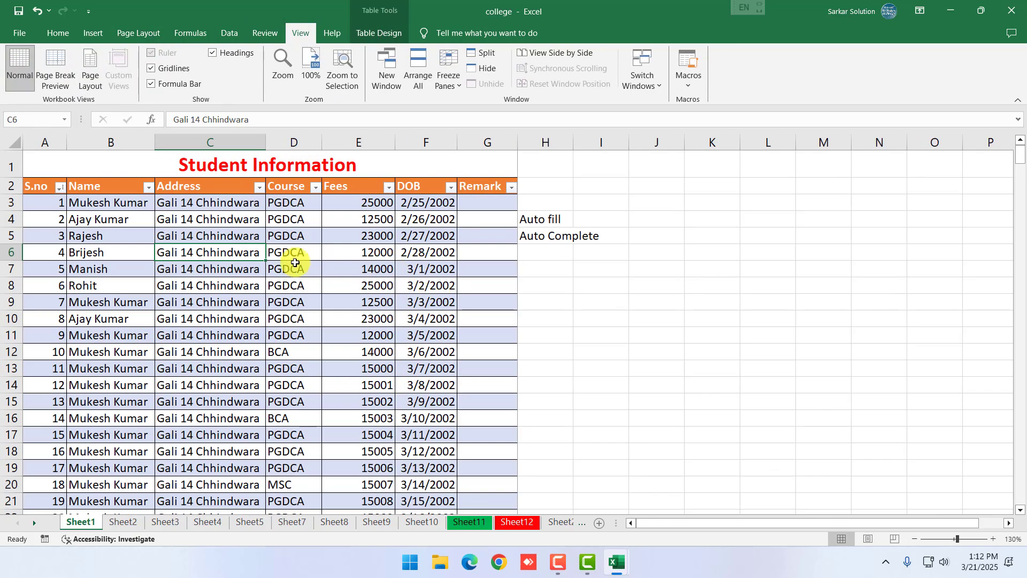
drag(39, 184, 505, 183)
scroll(257, 390, down, 20)
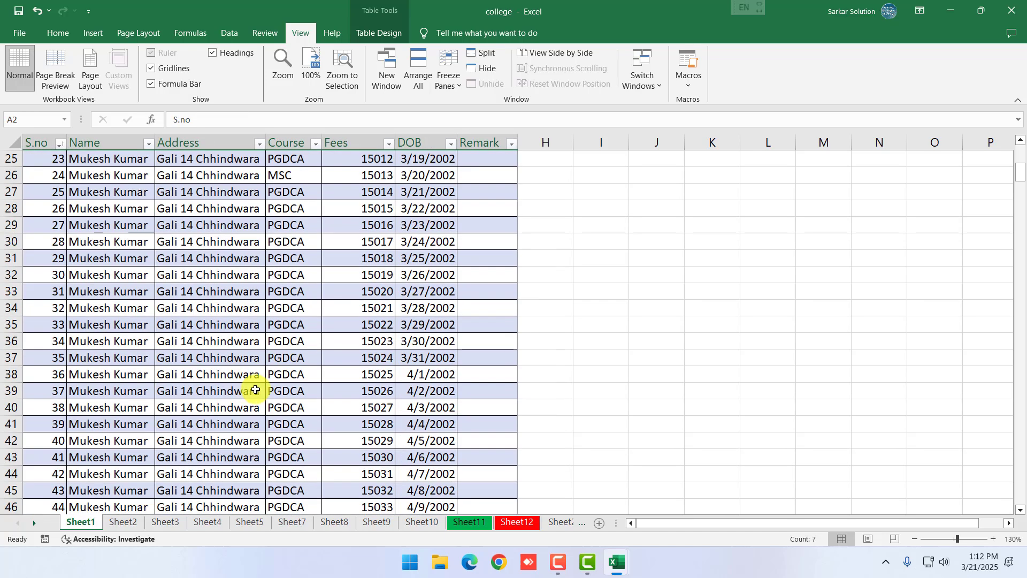
scroll(280, 410, down, 5)
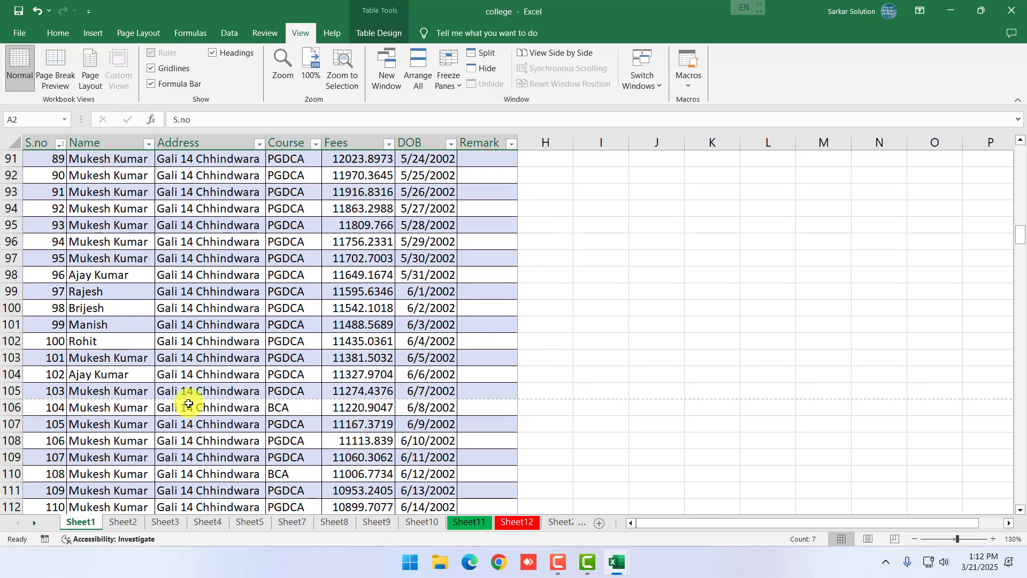
scroll(69, 390, up, 13)
scroll(108, 382, up, 17)
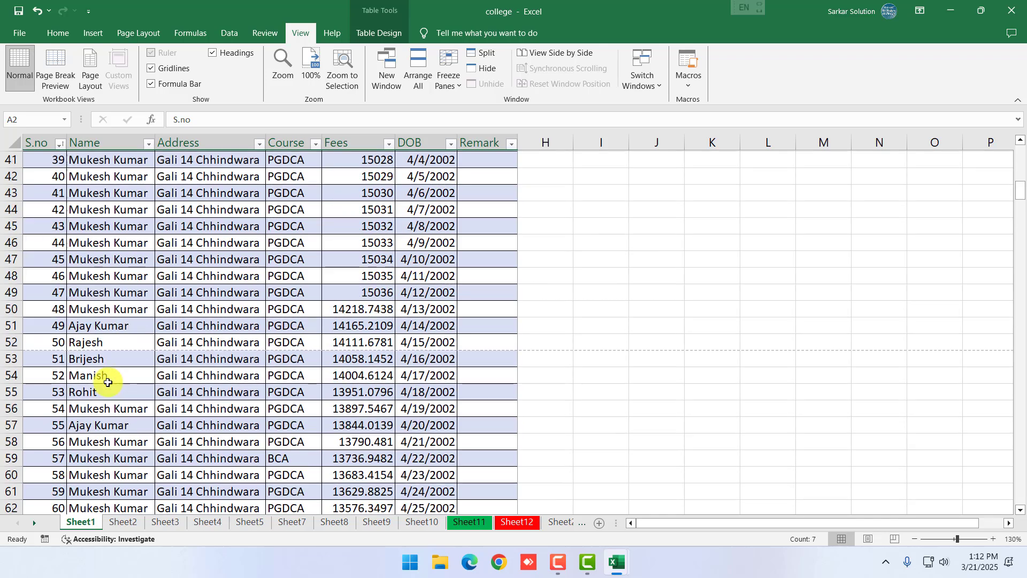
click(156, 166)
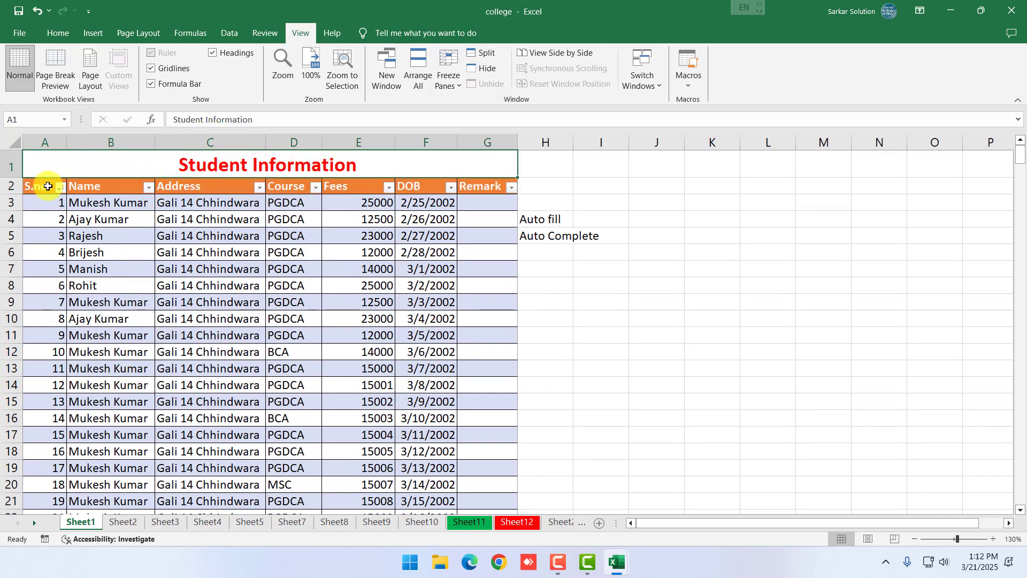
drag(46, 185, 471, 191)
click(398, 234)
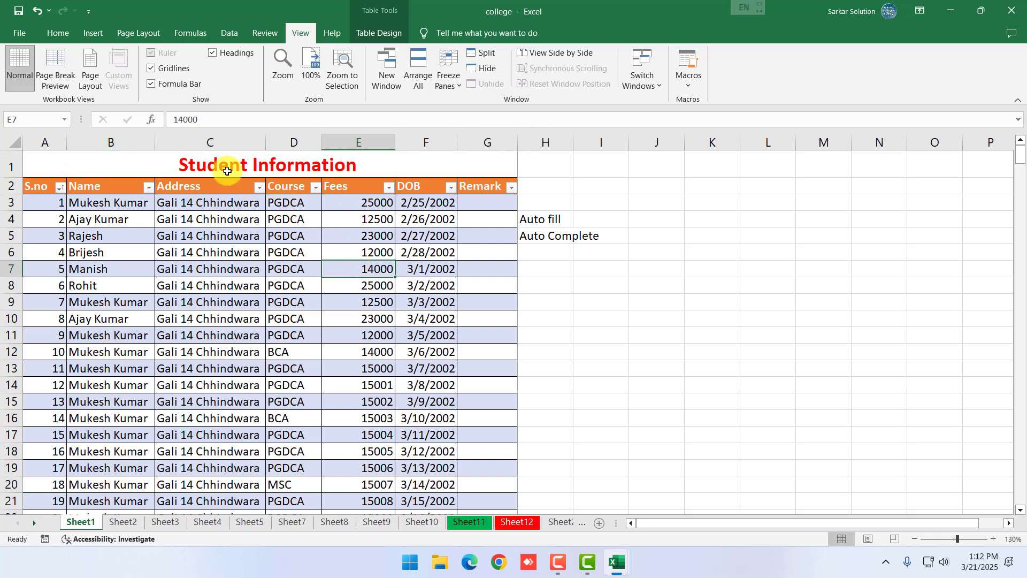
click(156, 166)
click(183, 218)
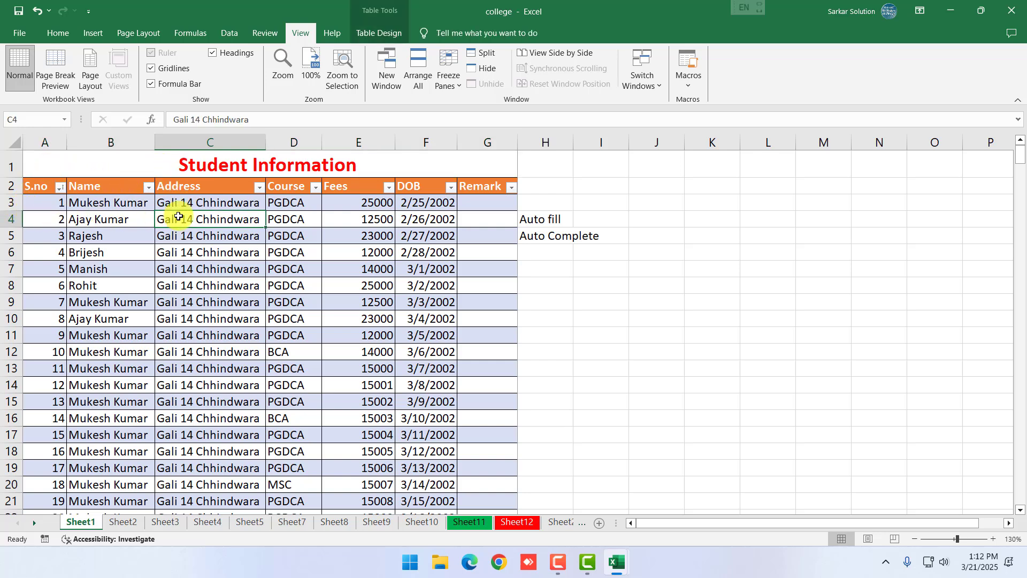
Set rows $1:$2 as print titles so they repeat at the top of every page
click(137, 37)
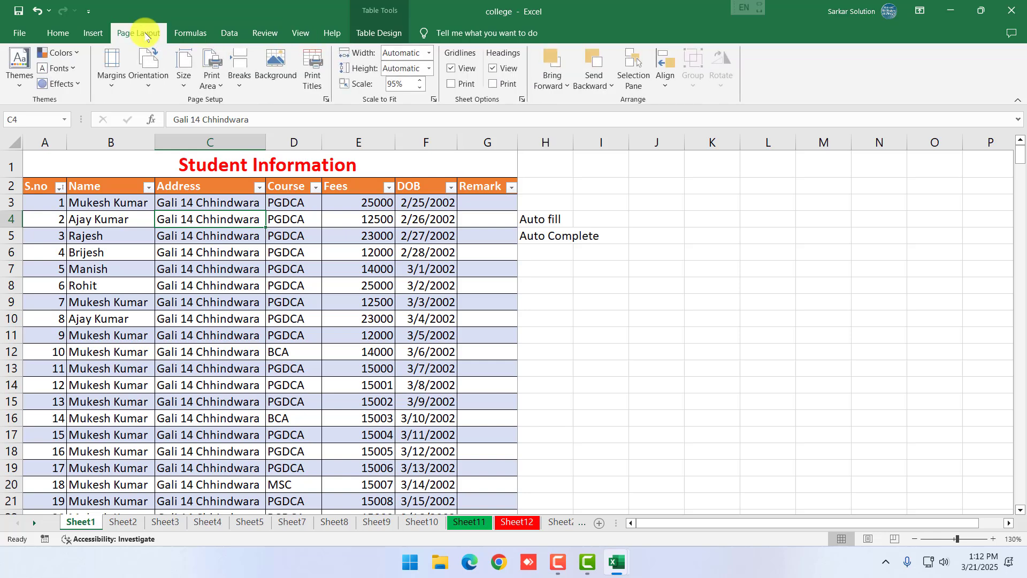
click(316, 78)
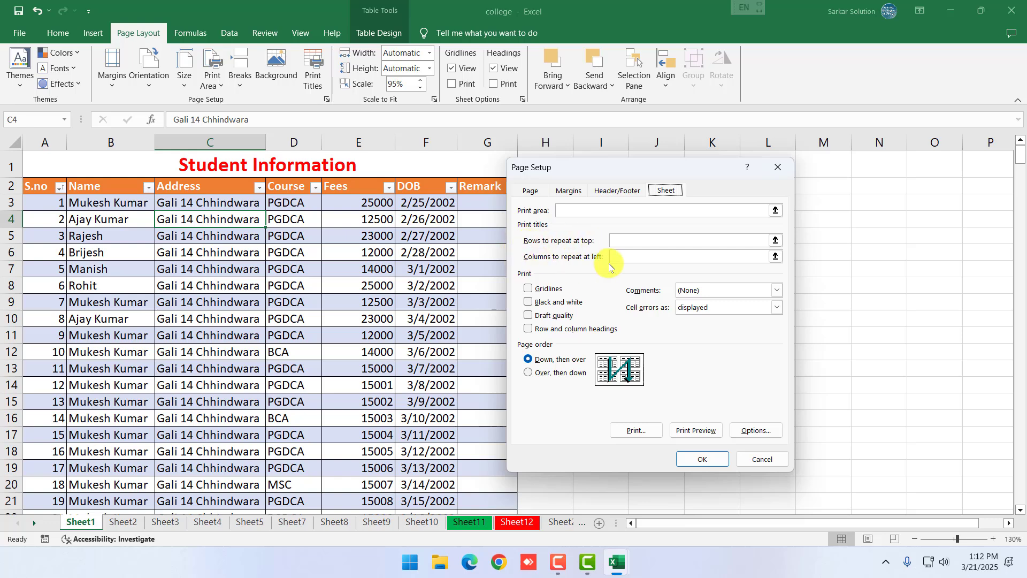
click(646, 240)
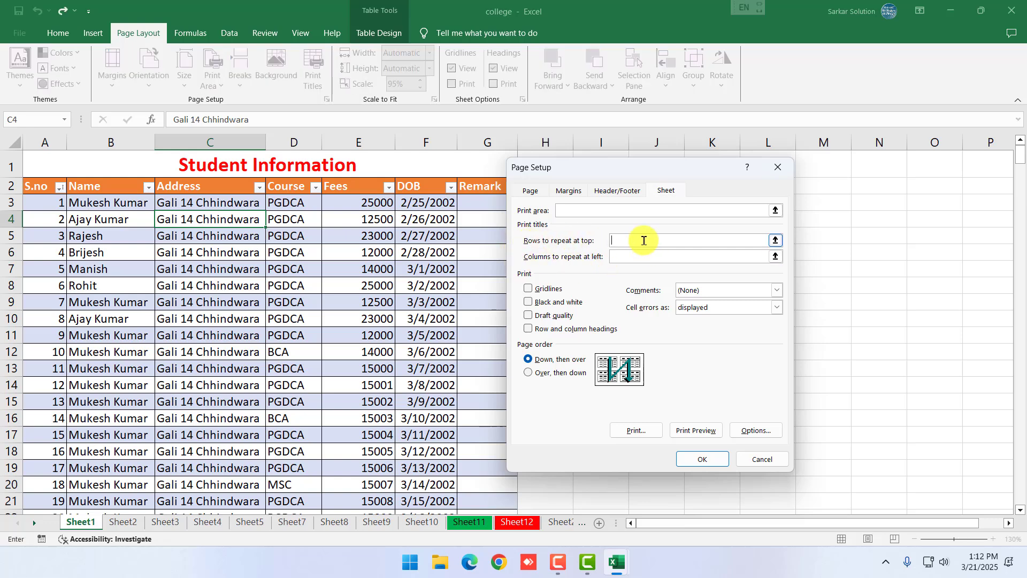
click(10, 165)
drag(12, 187, 12, 187)
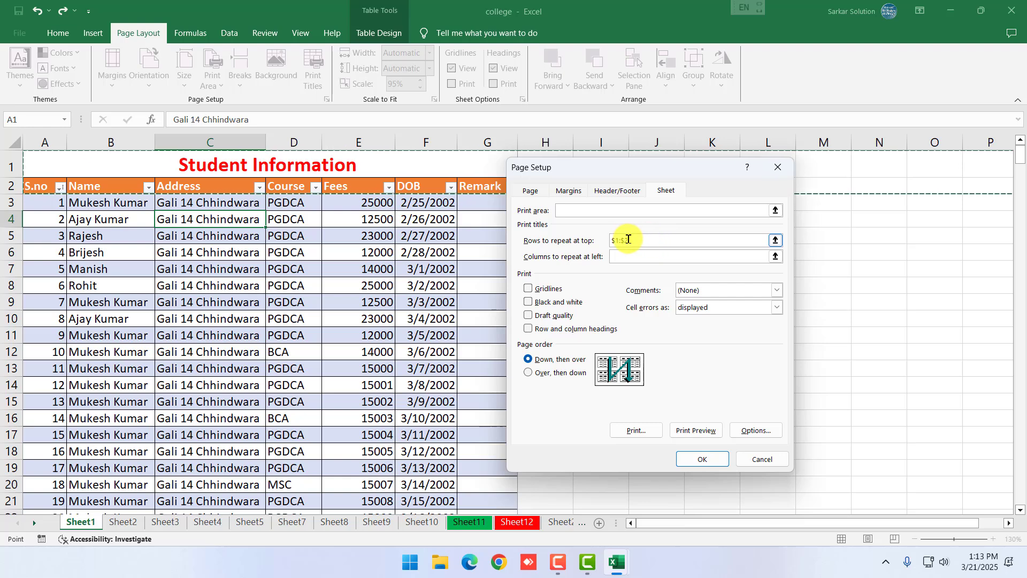
drag(629, 240, 609, 239)
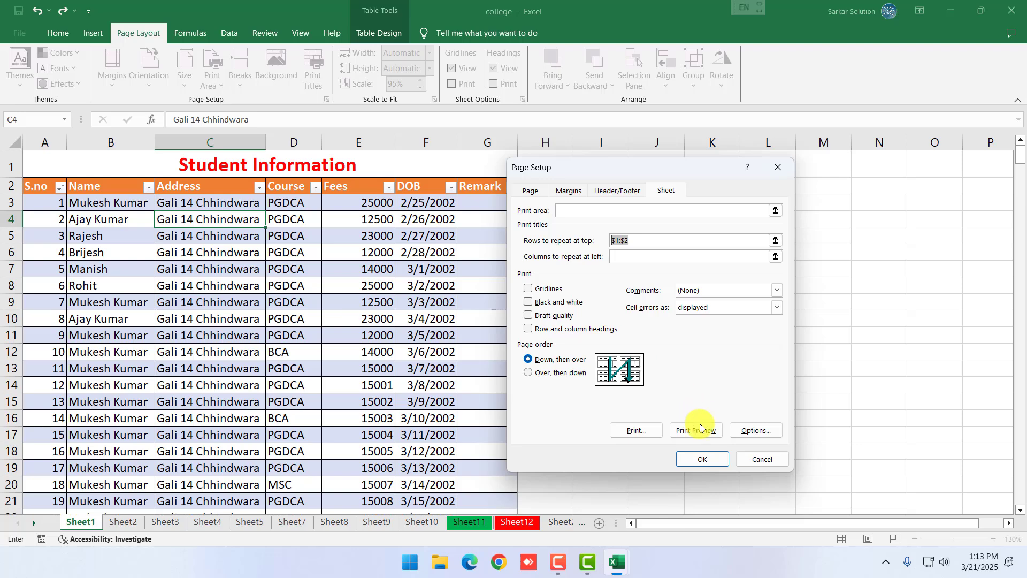
click(701, 460)
scroll(332, 339, down, 20)
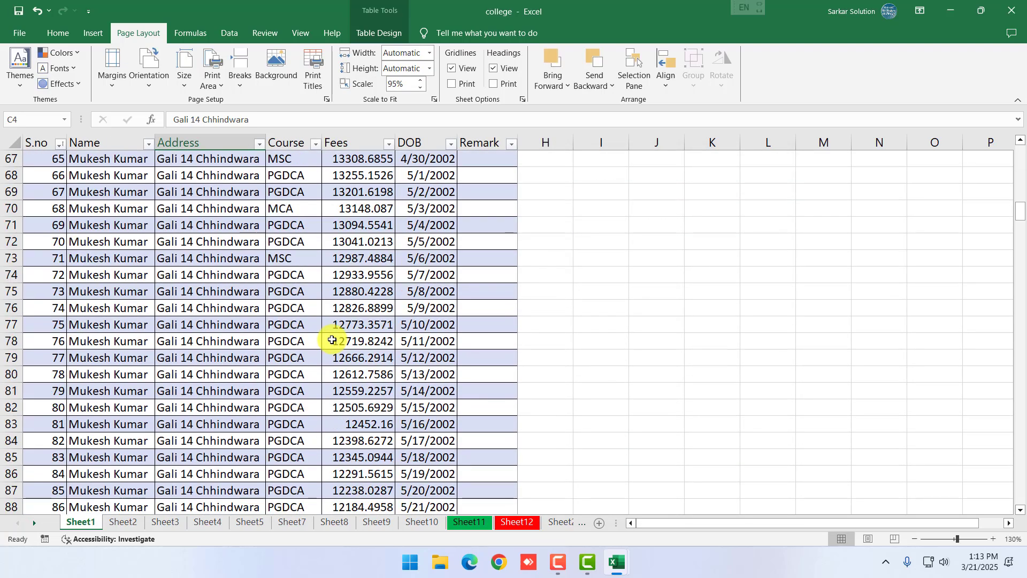
scroll(332, 340, down, 13)
scroll(246, 294, up, 18)
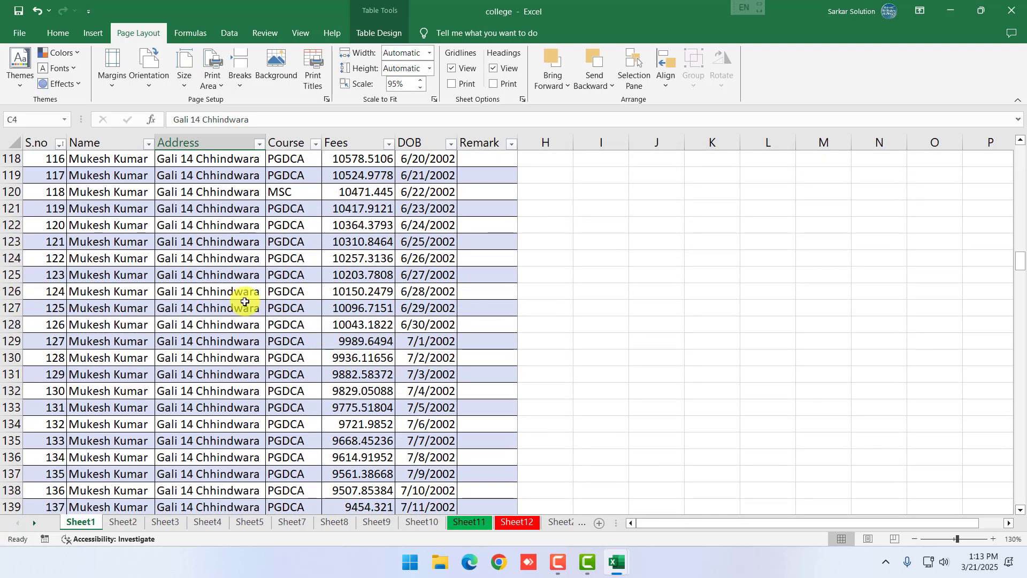
click(19, 33)
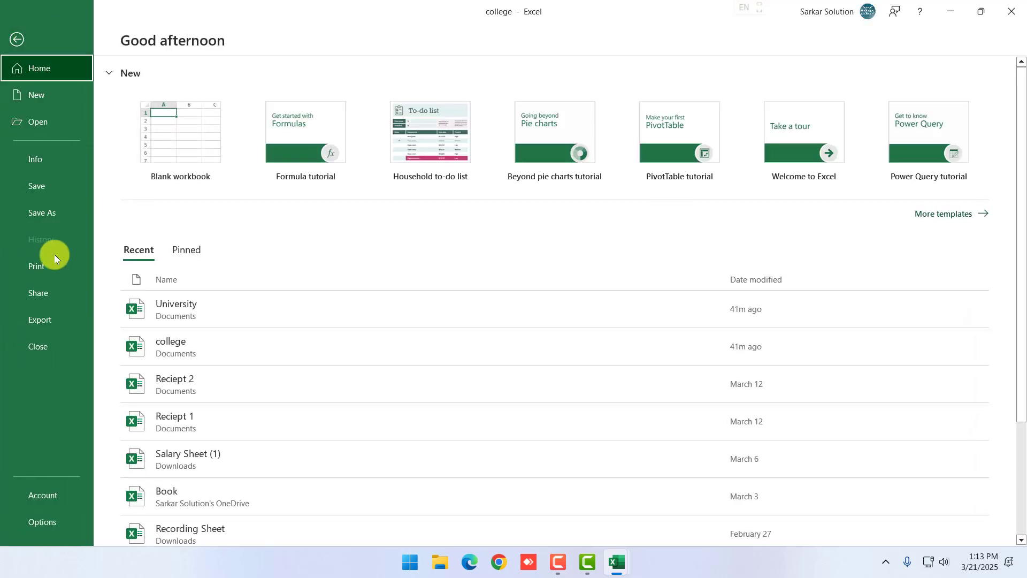
click(67, 259)
click(393, 535)
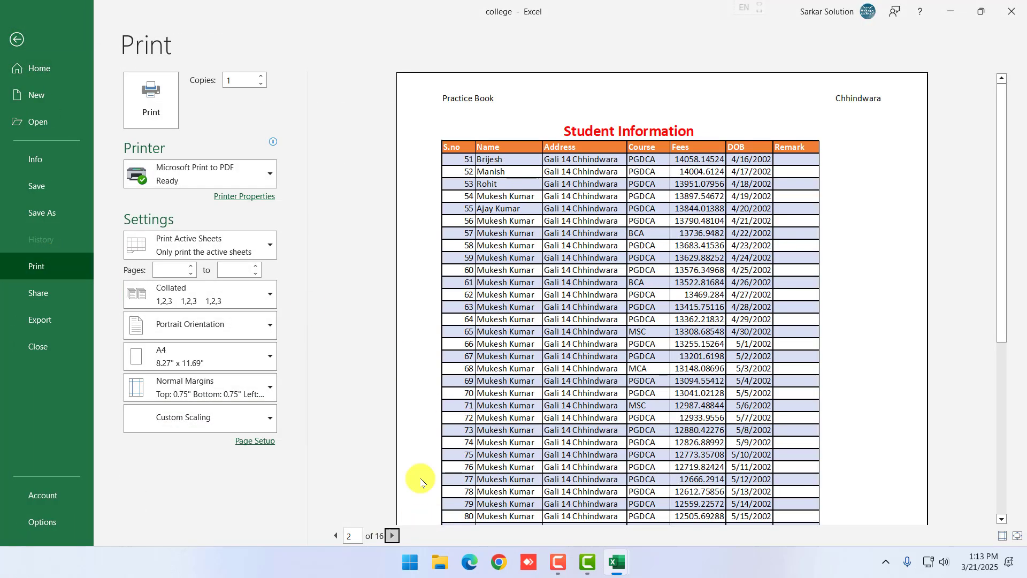
click(393, 535)
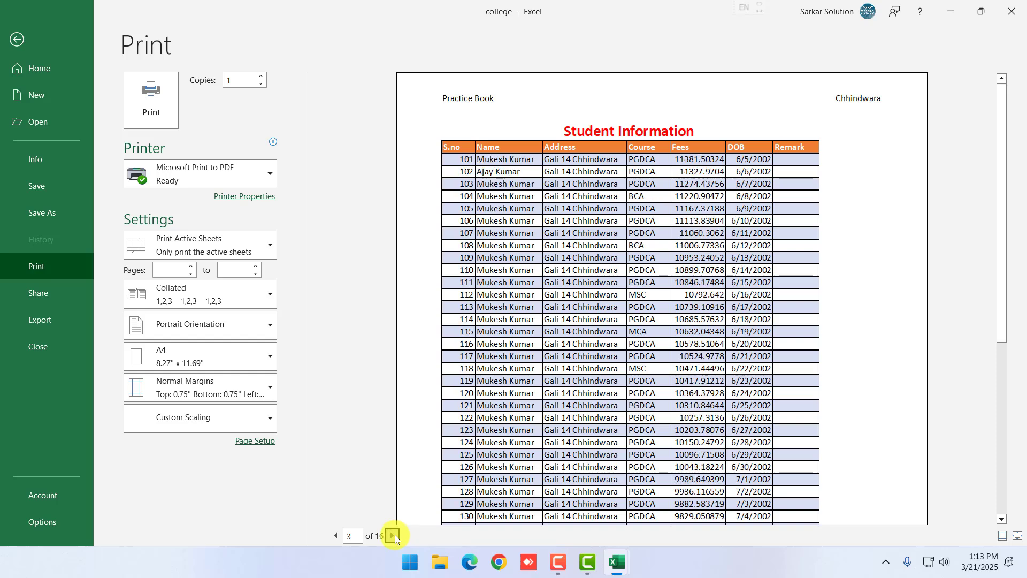
click(393, 535)
click(393, 535)
click(393, 535)
click(393, 535)
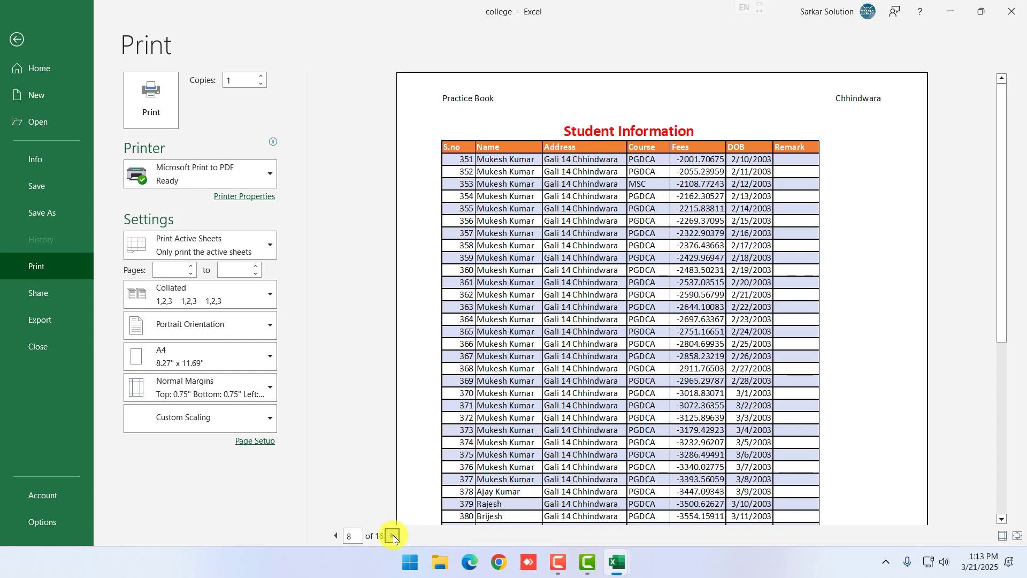
click(336, 537)
click(337, 536)
click(336, 537)
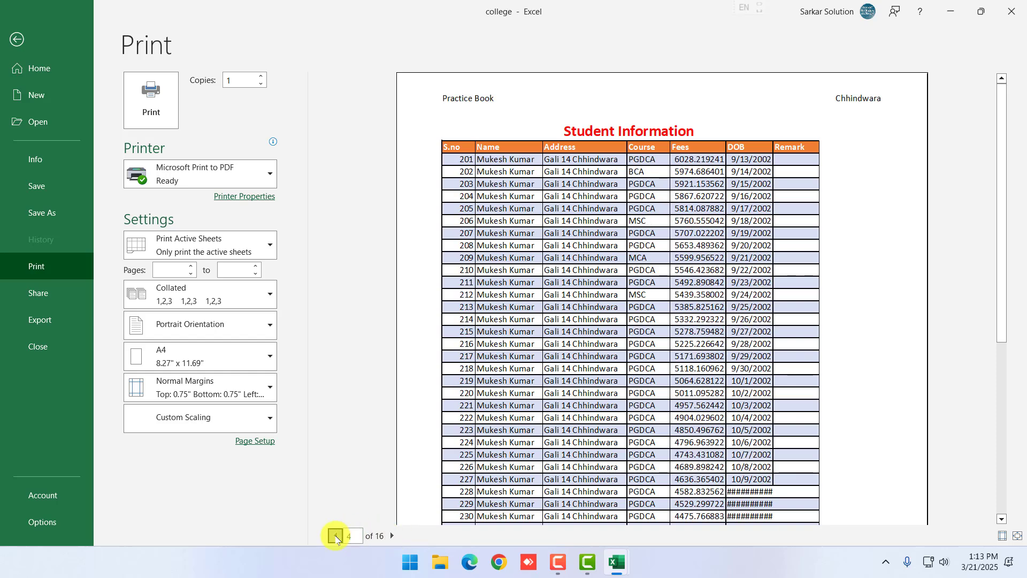
click(337, 536)
click(337, 536)
click(18, 41)
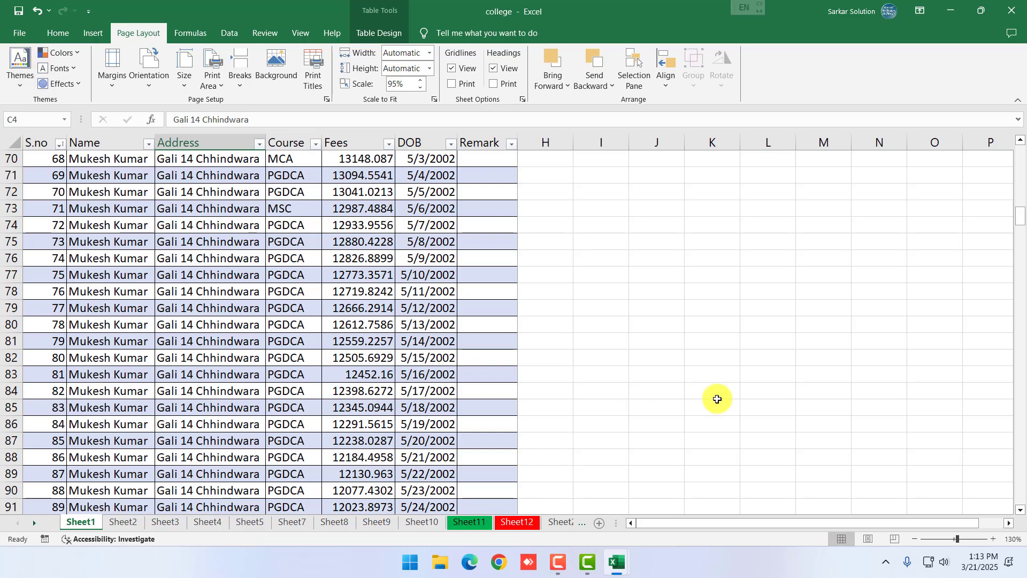
Set A2:E15 as the print area and check it in print preview
scroll(331, 268, up, 1)
scroll(331, 268, up, 20)
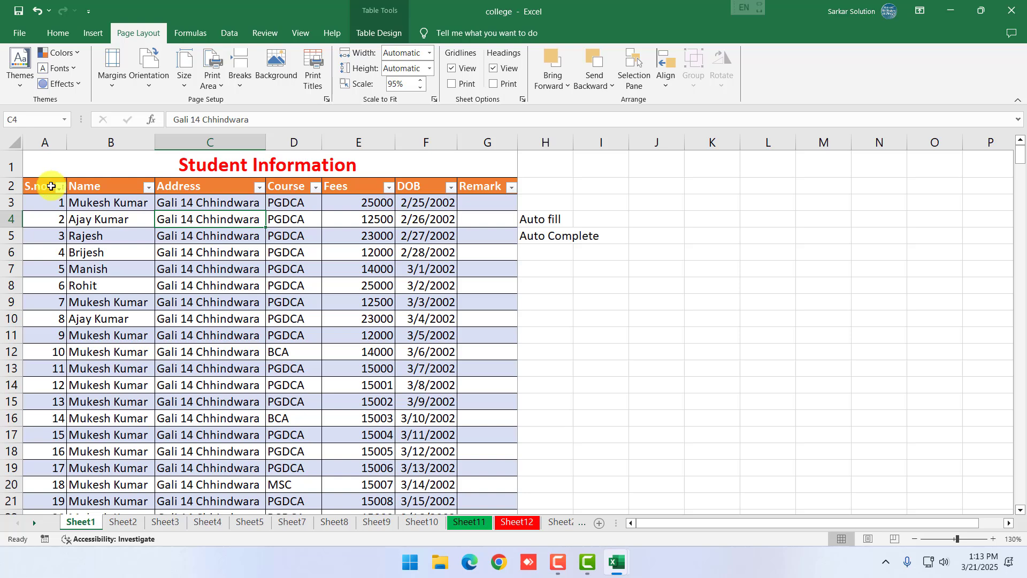
drag(52, 186, 339, 403)
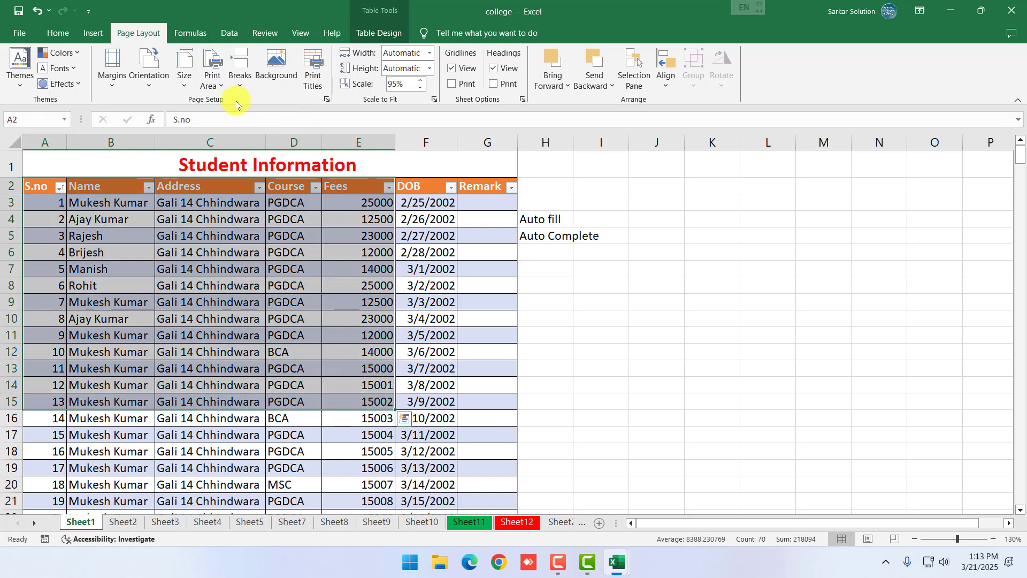
click(214, 80)
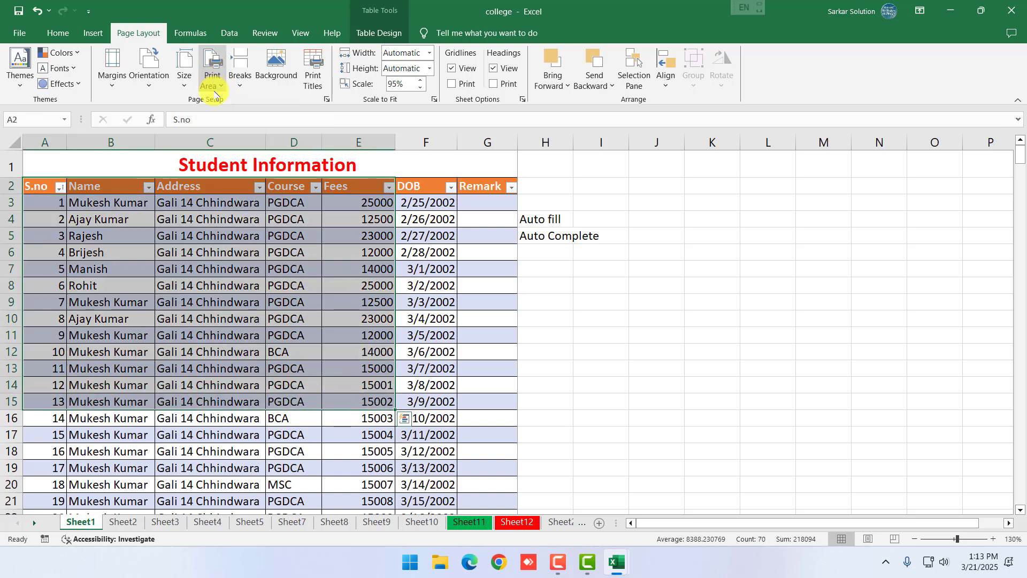
click(233, 106)
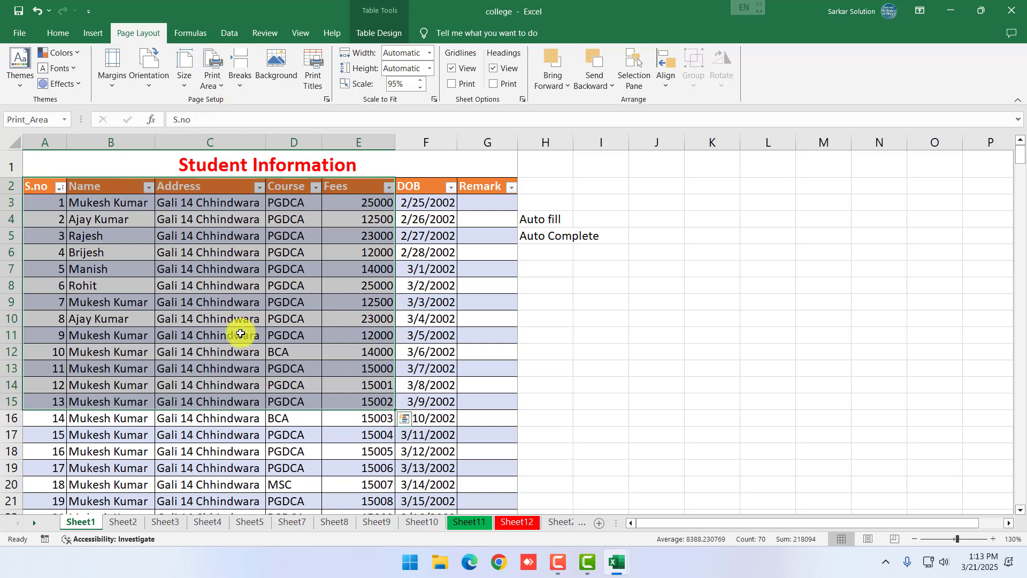
click(19, 37)
click(53, 260)
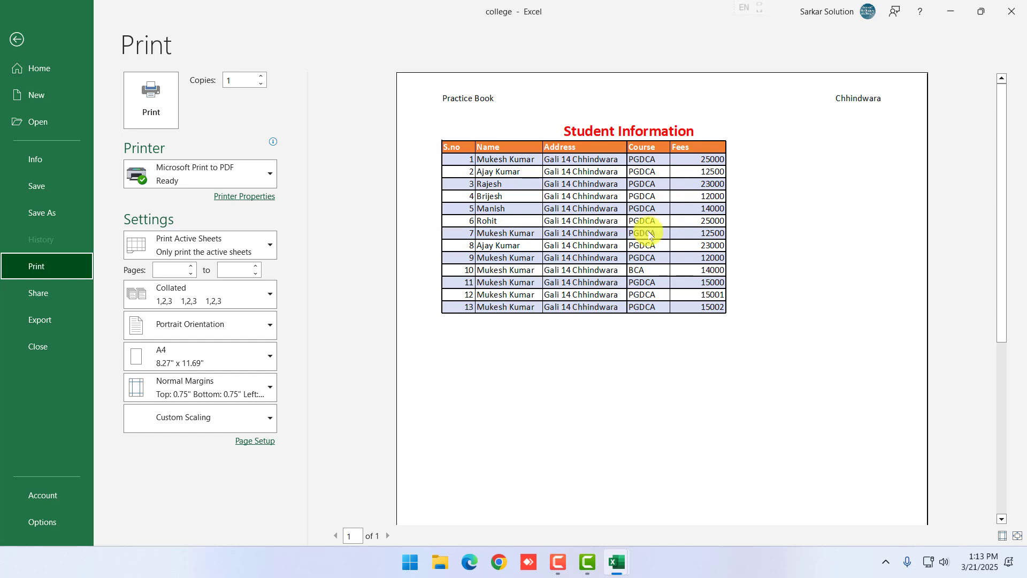
Clear the print area and preview the full 16-page printout again
click(18, 39)
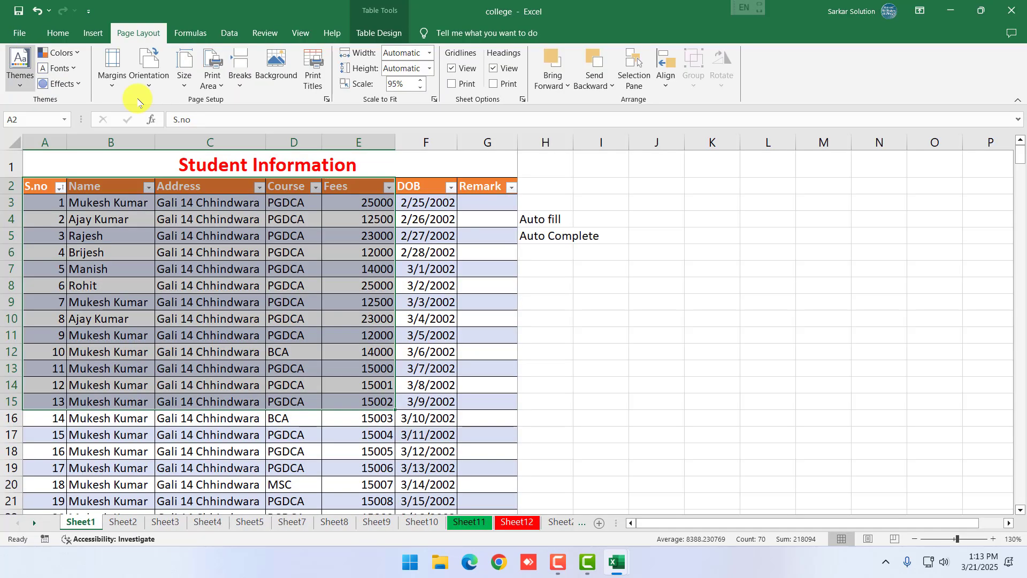
click(213, 77)
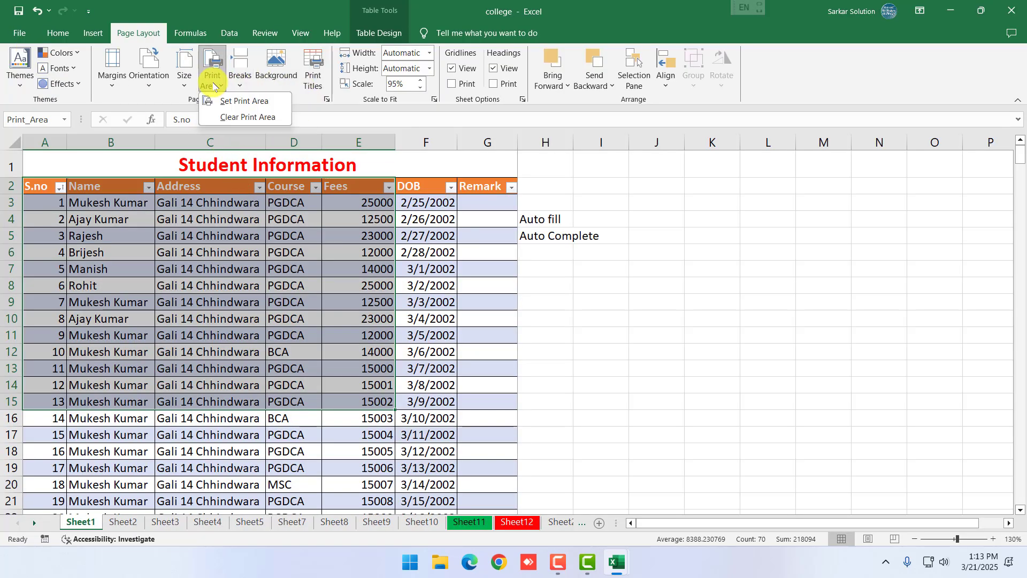
click(239, 118)
click(436, 335)
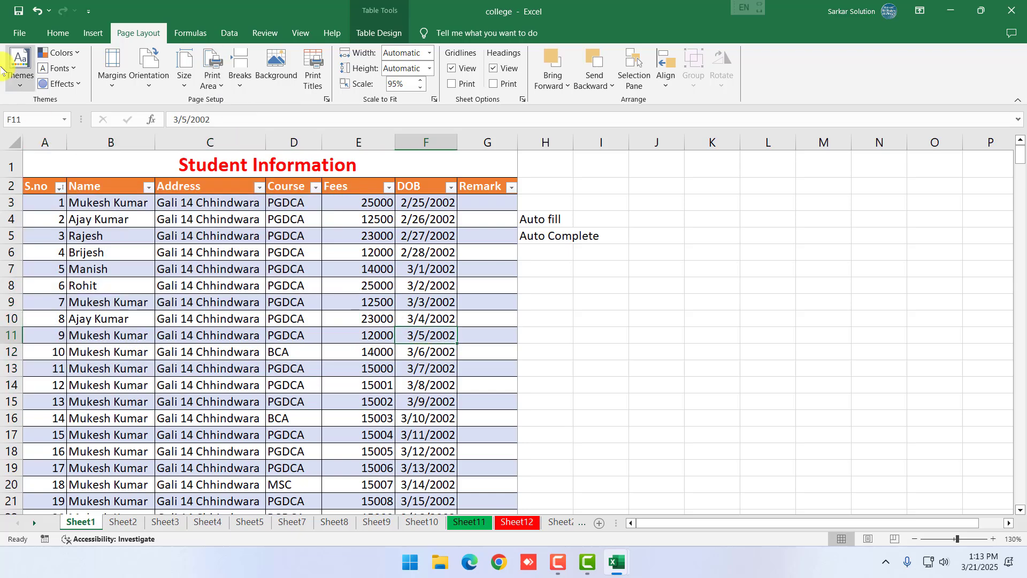
click(19, 33)
click(44, 262)
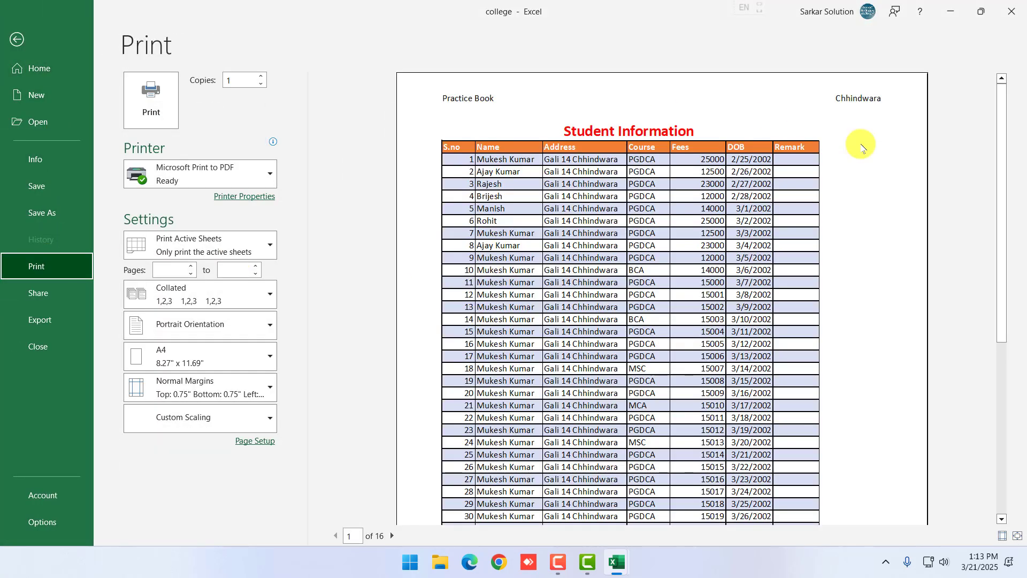
Start a Get Data import from a Microsoft Access database on the Data ribbon
click(21, 28)
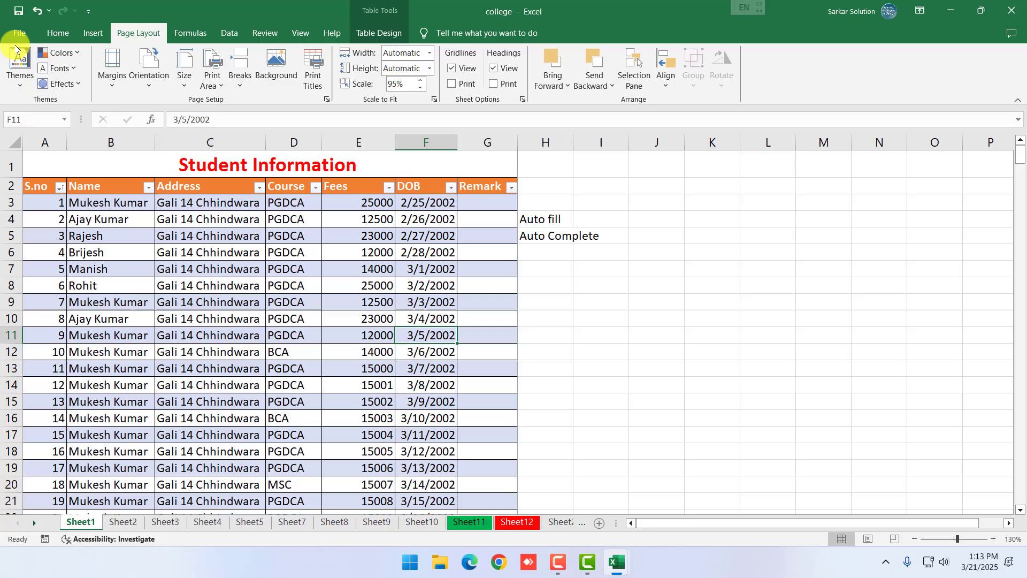
click(194, 36)
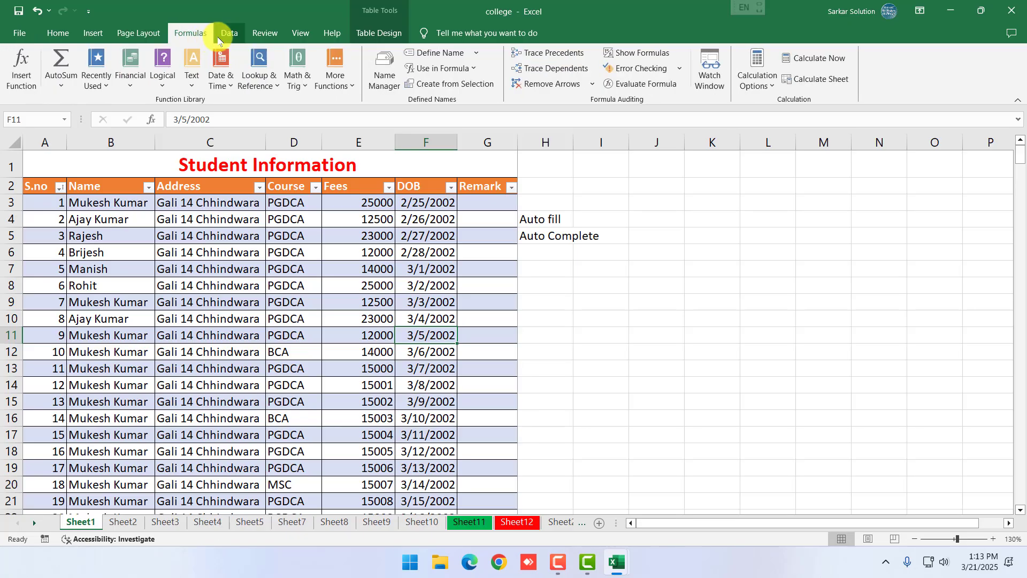
click(230, 35)
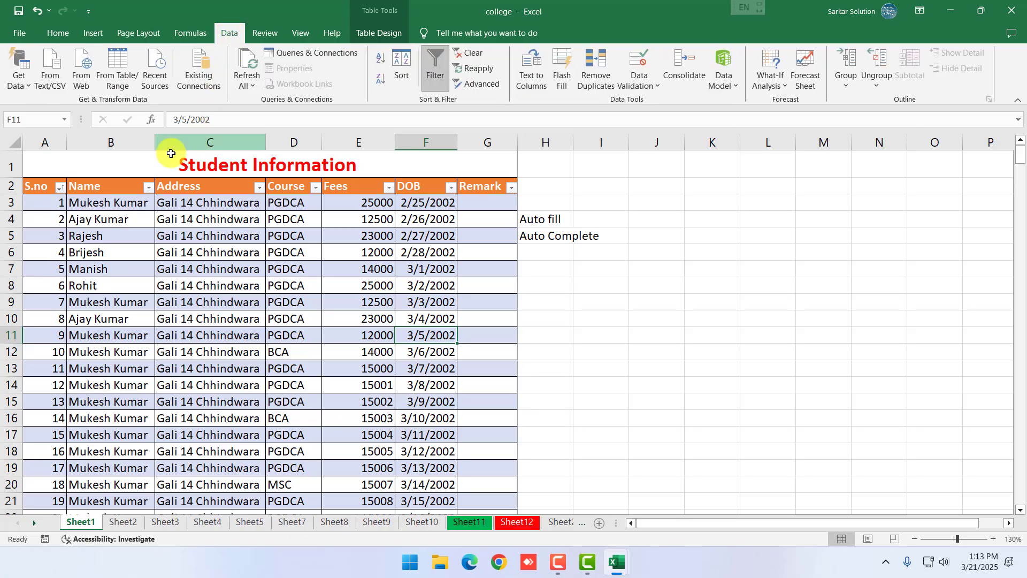
click(733, 265)
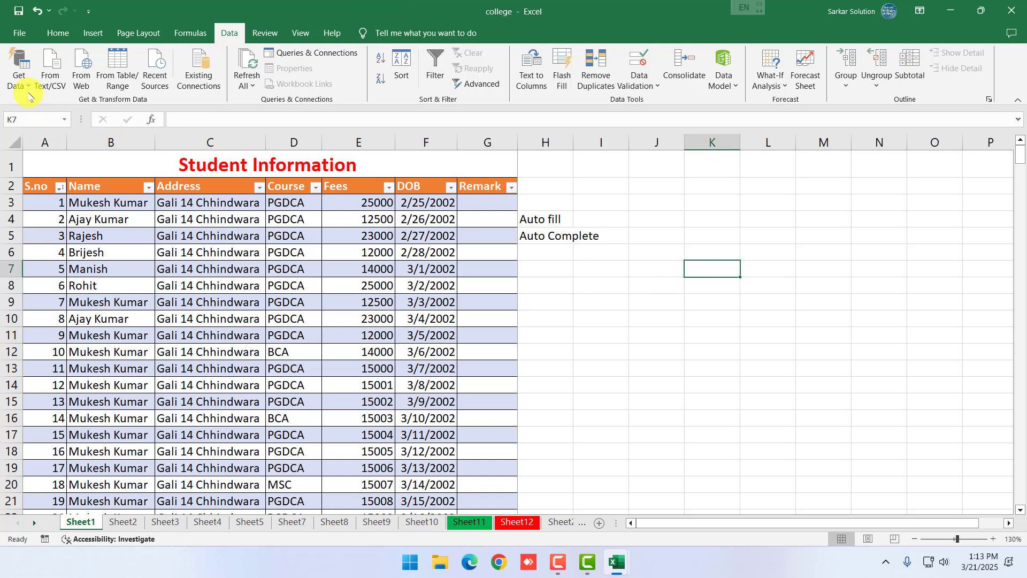
click(18, 72)
mouse_move(75, 110)
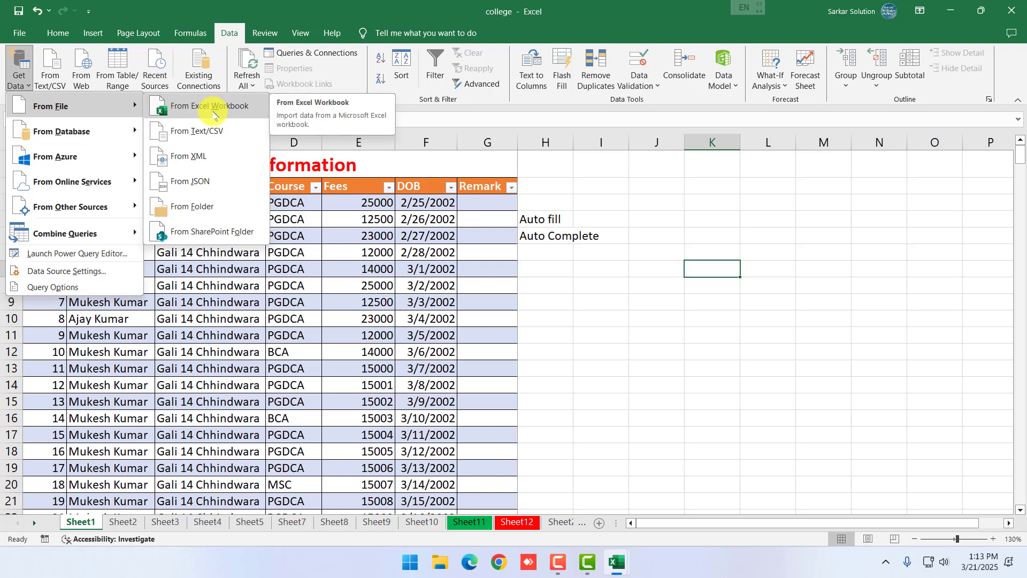
mouse_move(102, 135)
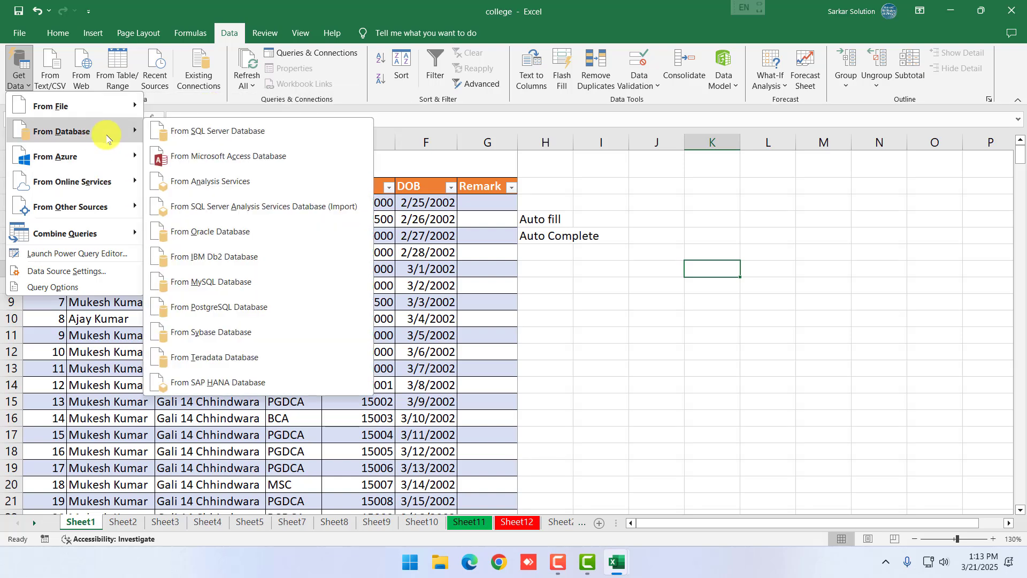
click(207, 166)
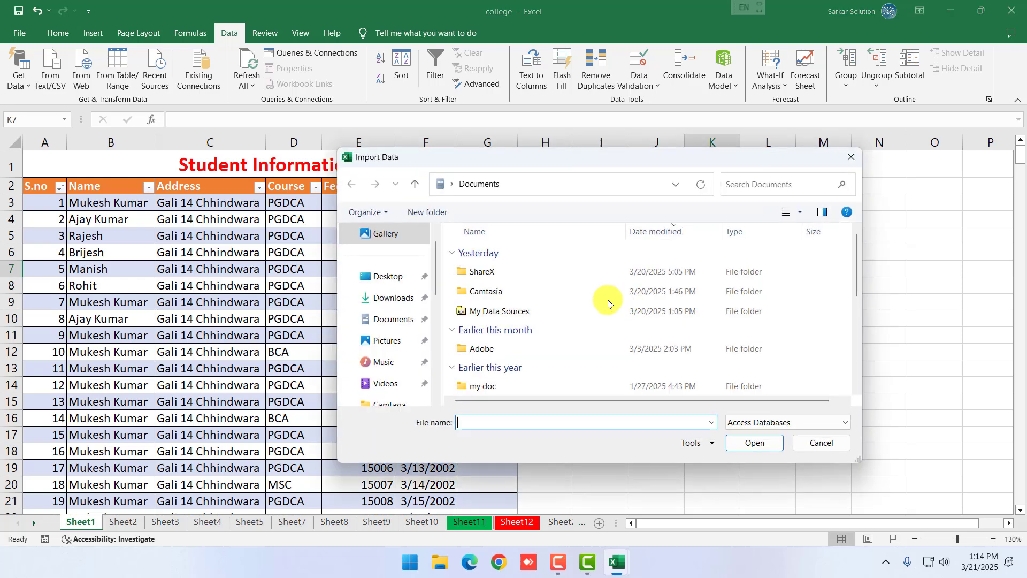
Browse to D:\Practice and import the practicedb4march database
scroll(412, 365, down, 1)
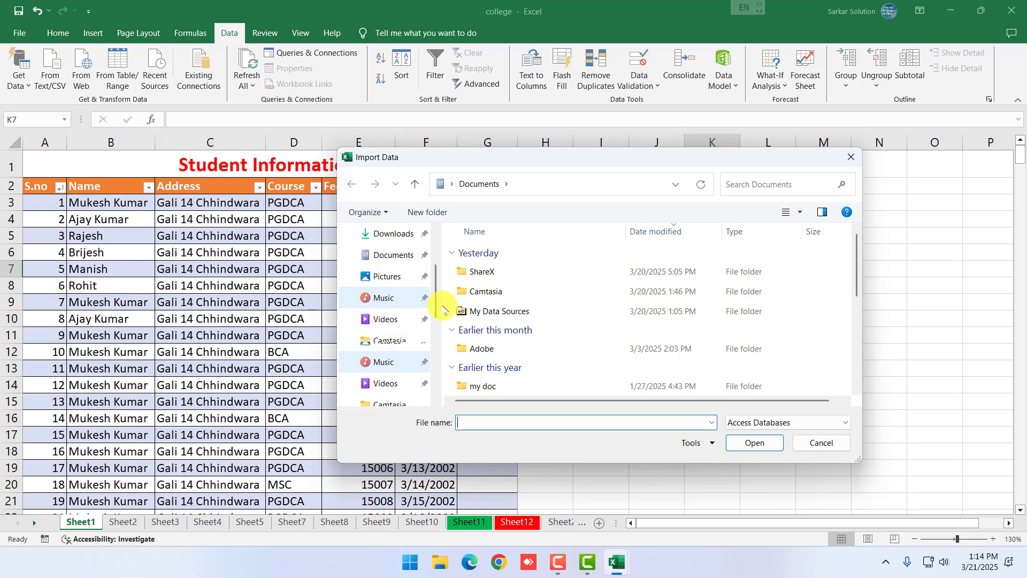
scroll(422, 321, down, 3)
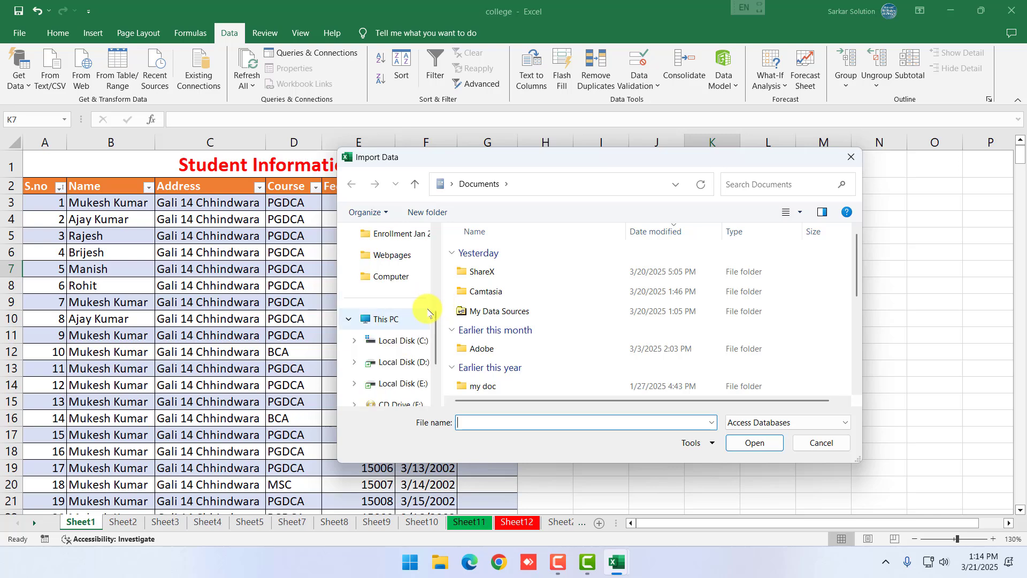
click(398, 362)
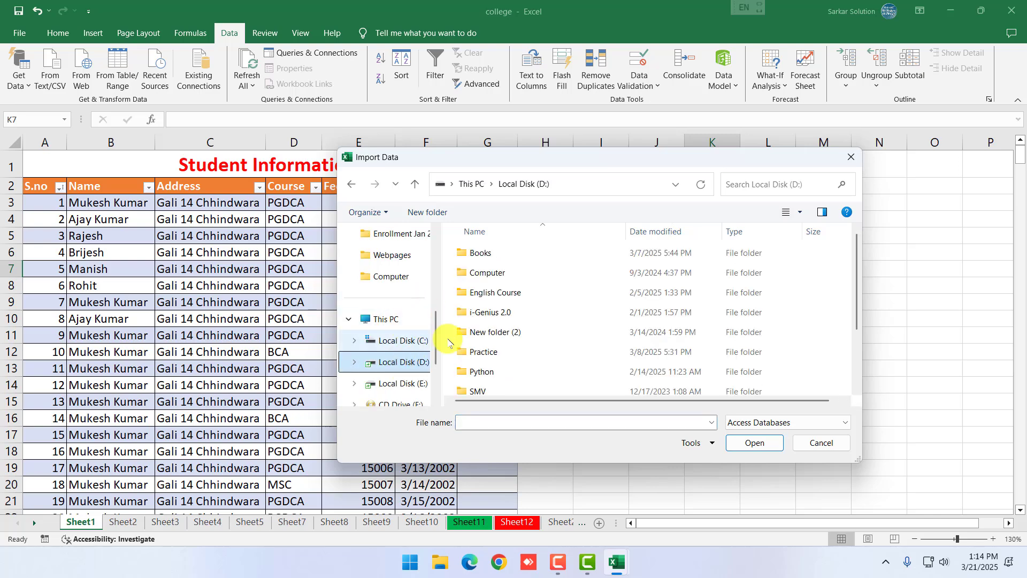
double_click(484, 351)
click(488, 271)
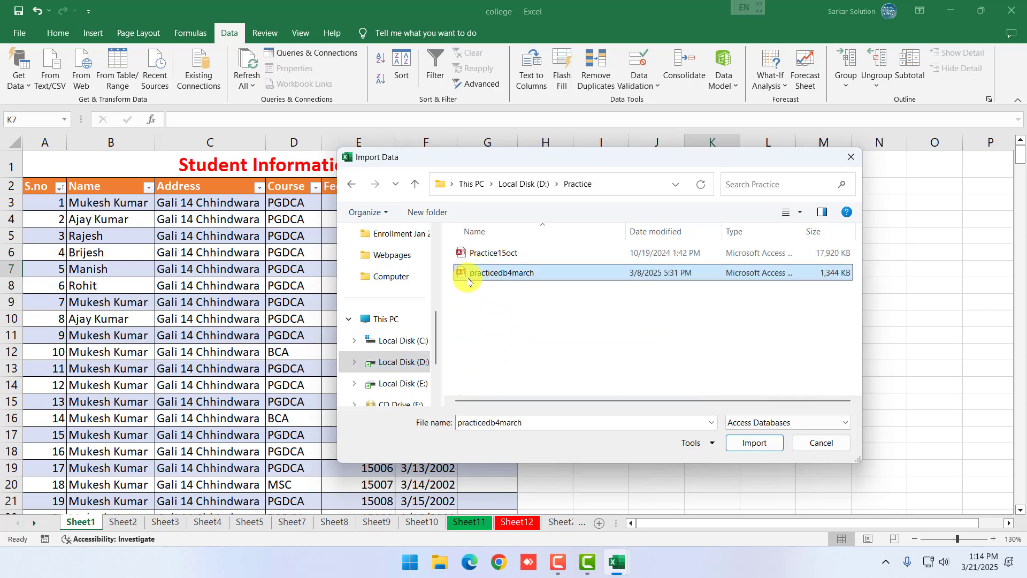
click(747, 445)
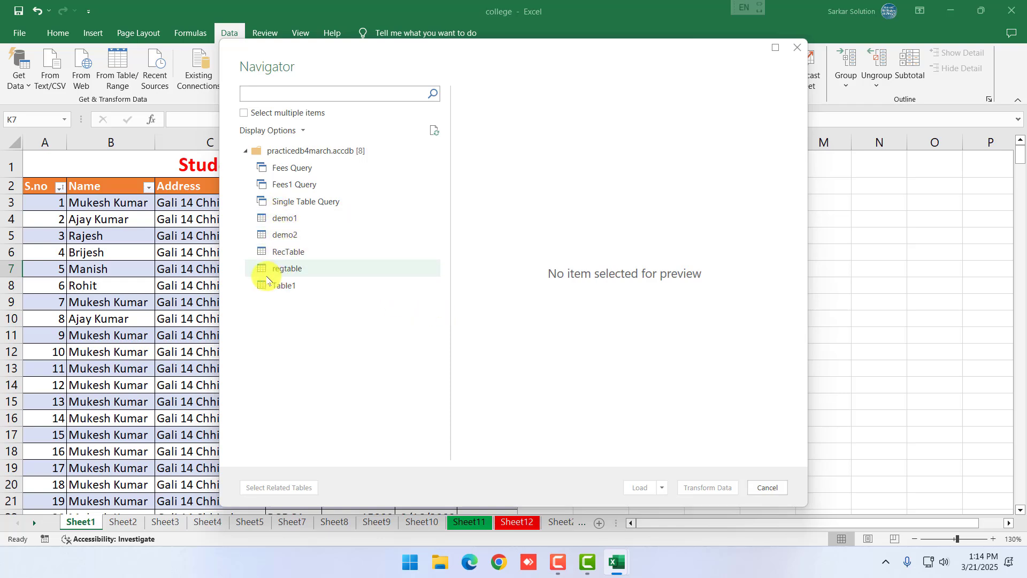
Select RecTable in the Navigator to preview its eight payment records
click(271, 254)
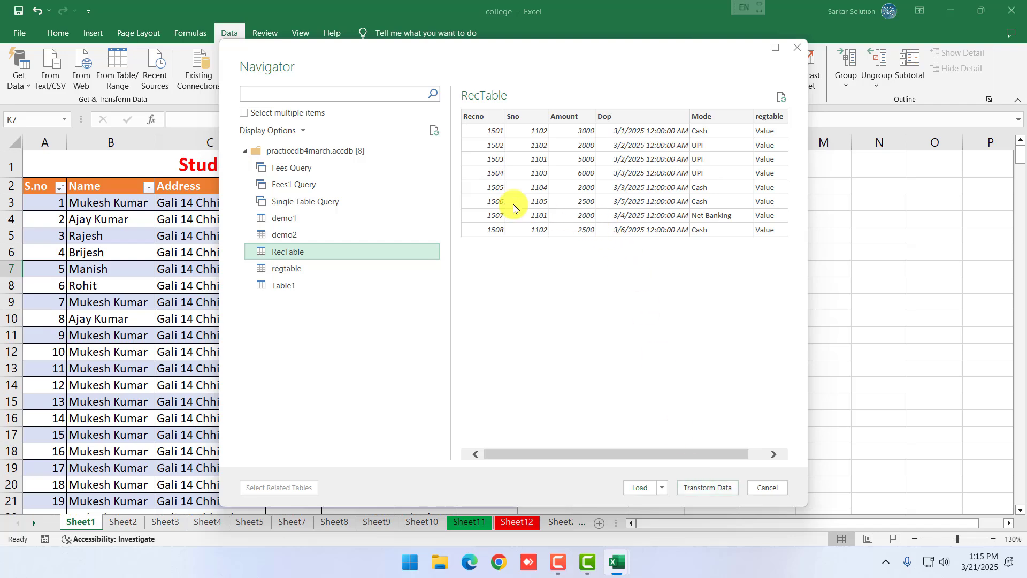
Edit RecTable in Power Query, remove the regtable column, and Close & Load it
click(723, 487)
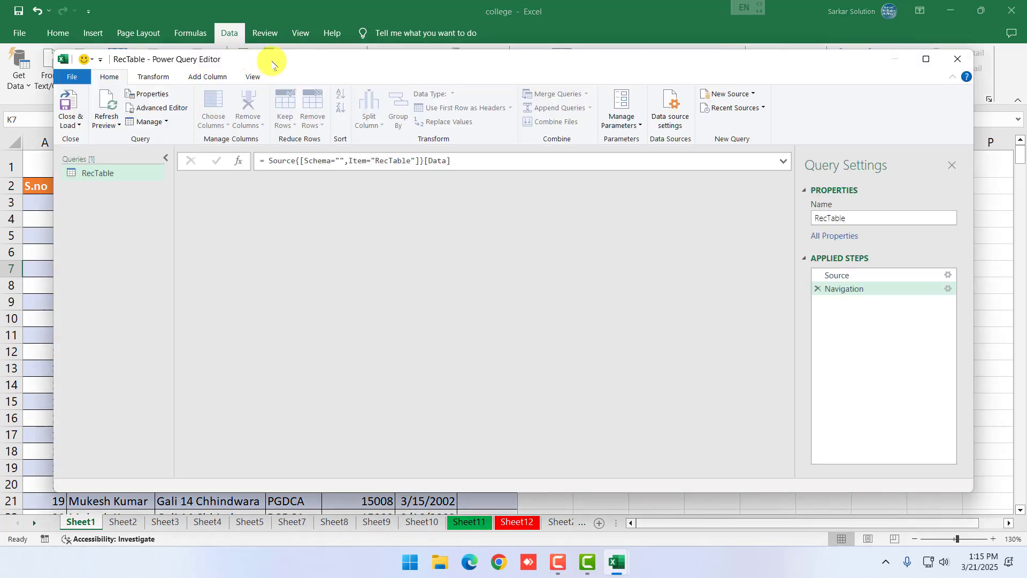
drag(290, 63, 368, 71)
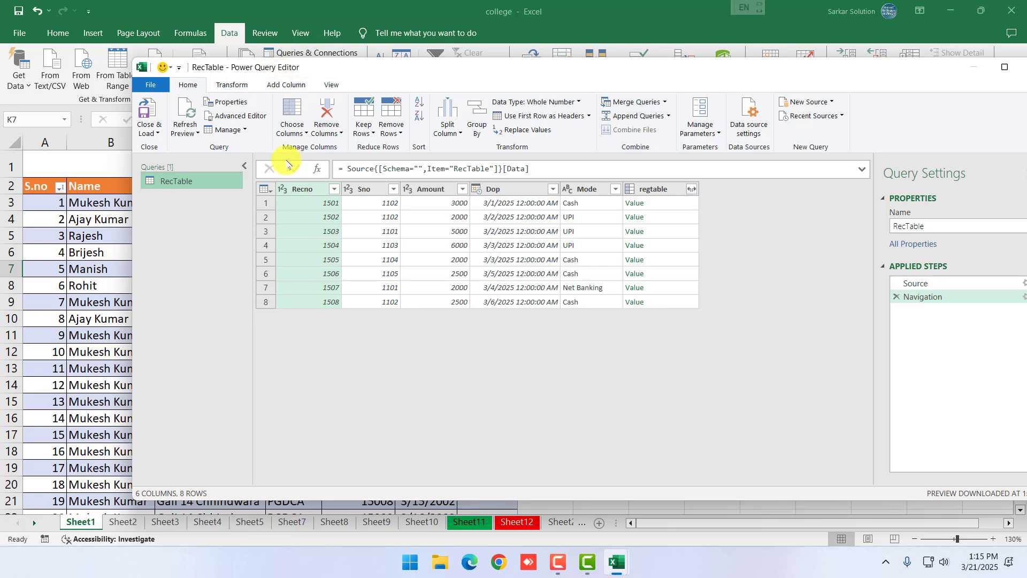
click(657, 190)
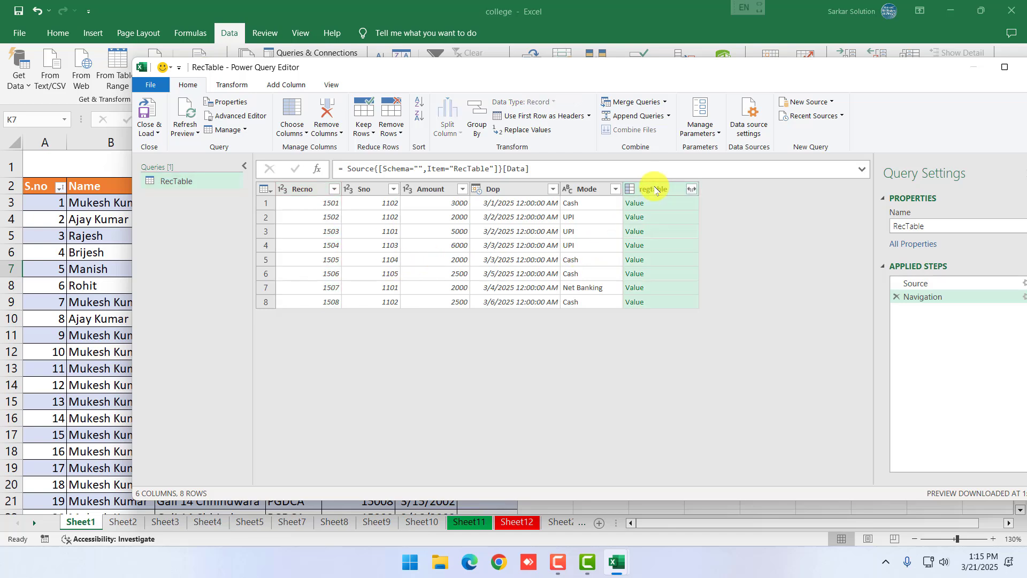
right_click(652, 189)
click(671, 213)
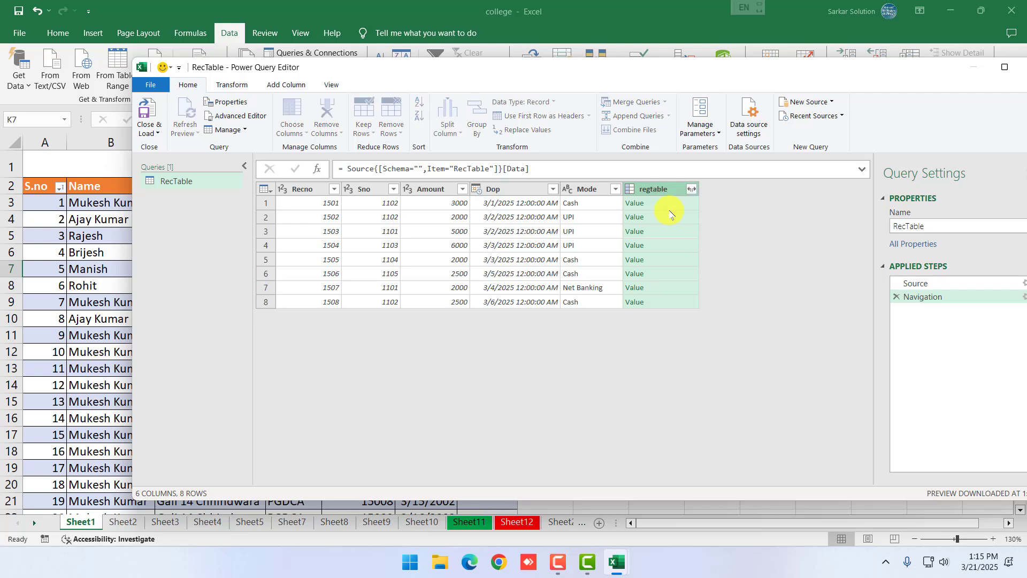
click(514, 192)
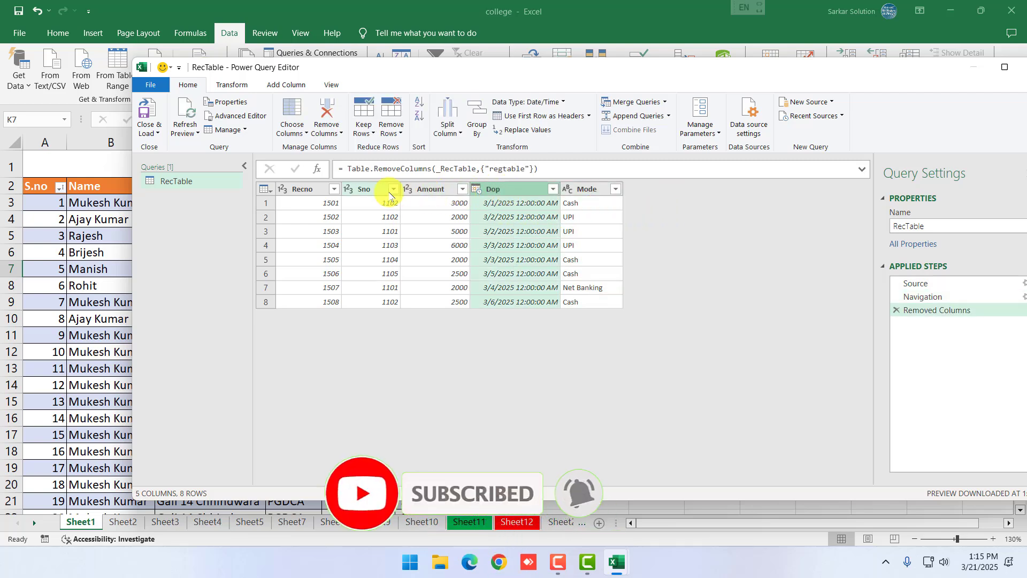
click(155, 133)
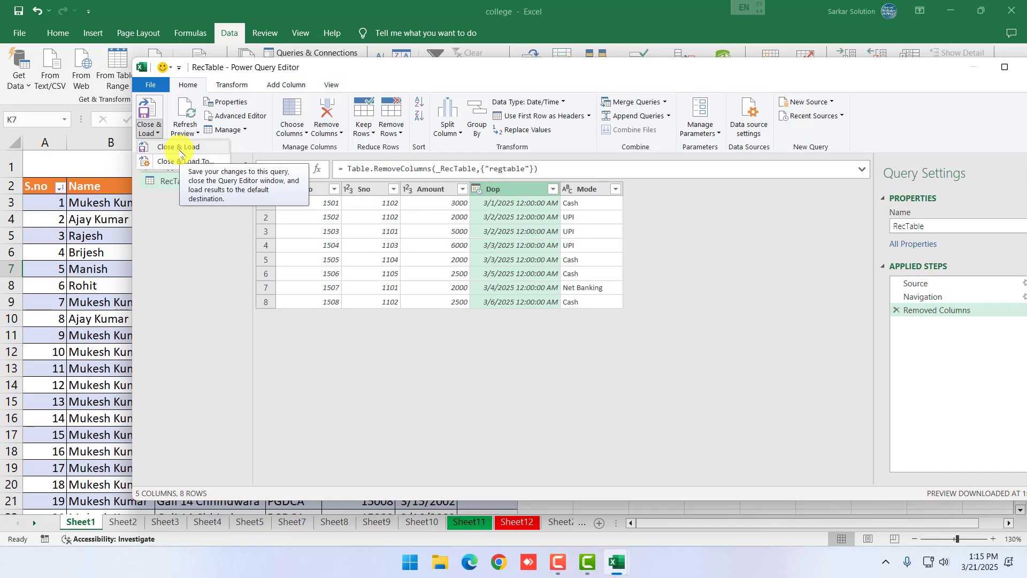
click(180, 148)
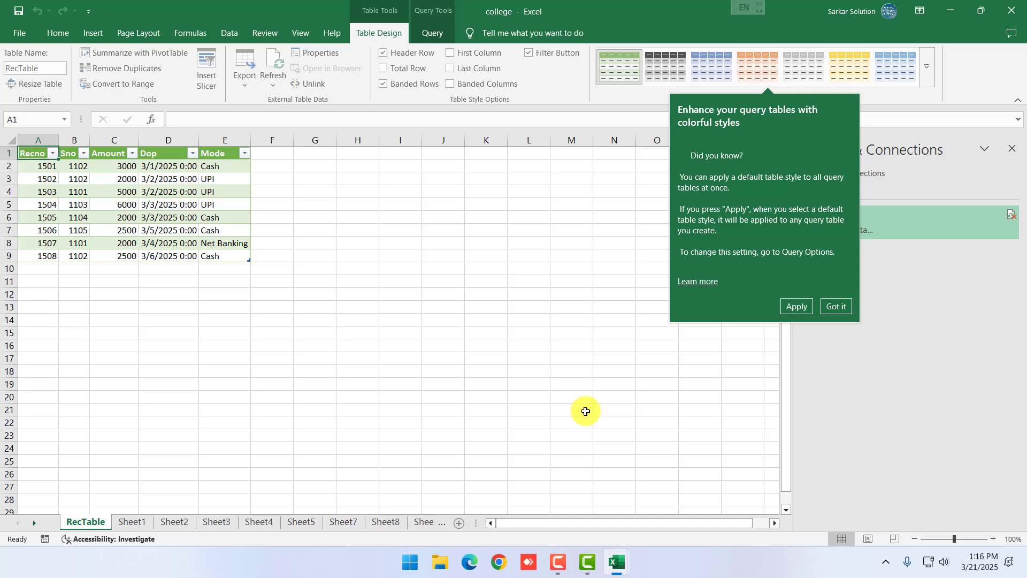
Dismiss the table-styles tip and select the imported RecTable data range
click(832, 305)
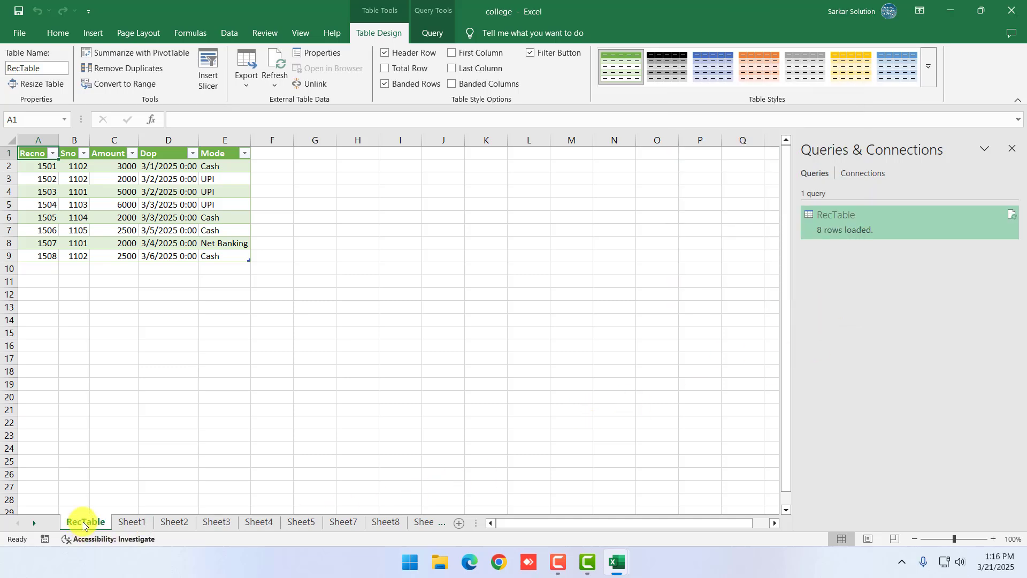
click(73, 204)
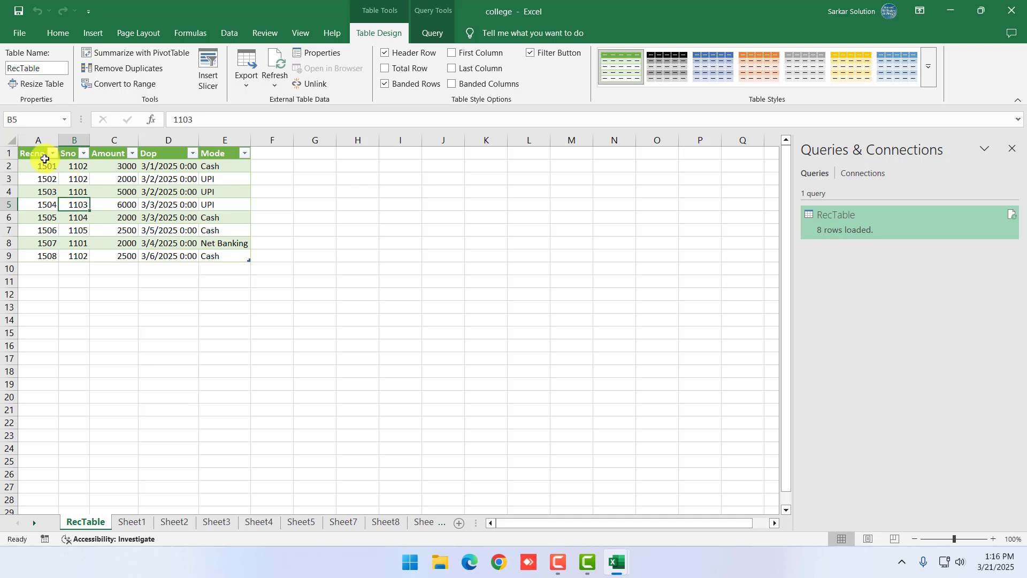
drag(33, 155, 245, 261)
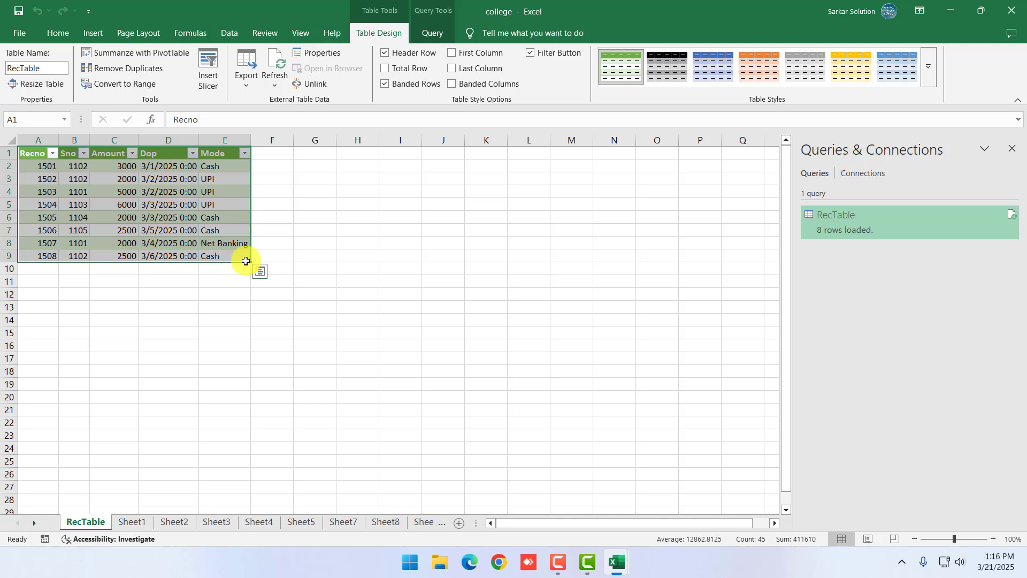
click(350, 305)
click(443, 293)
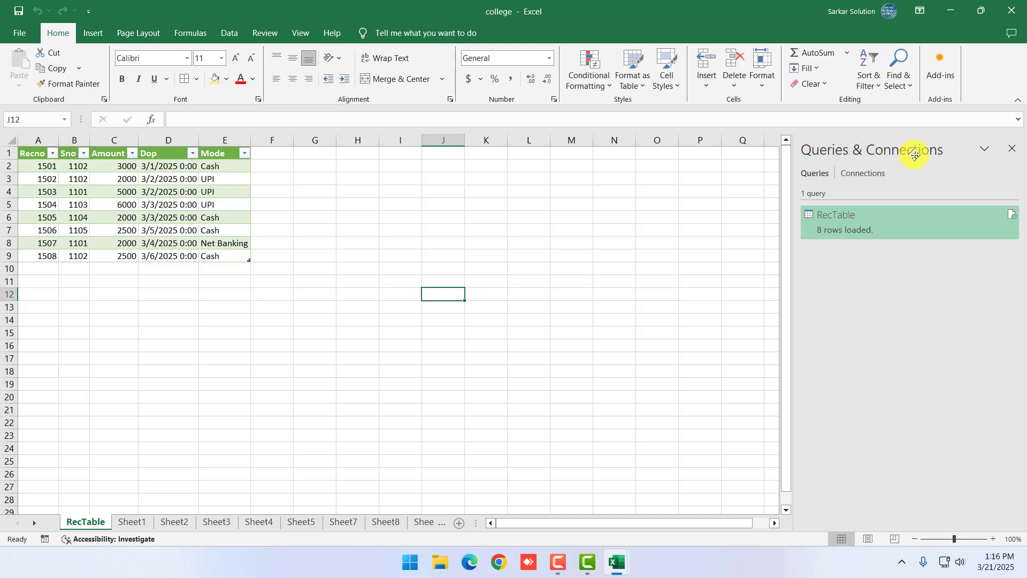
Close the RecTable query preview card and select an empty cell below the table
mouse_move(835, 225)
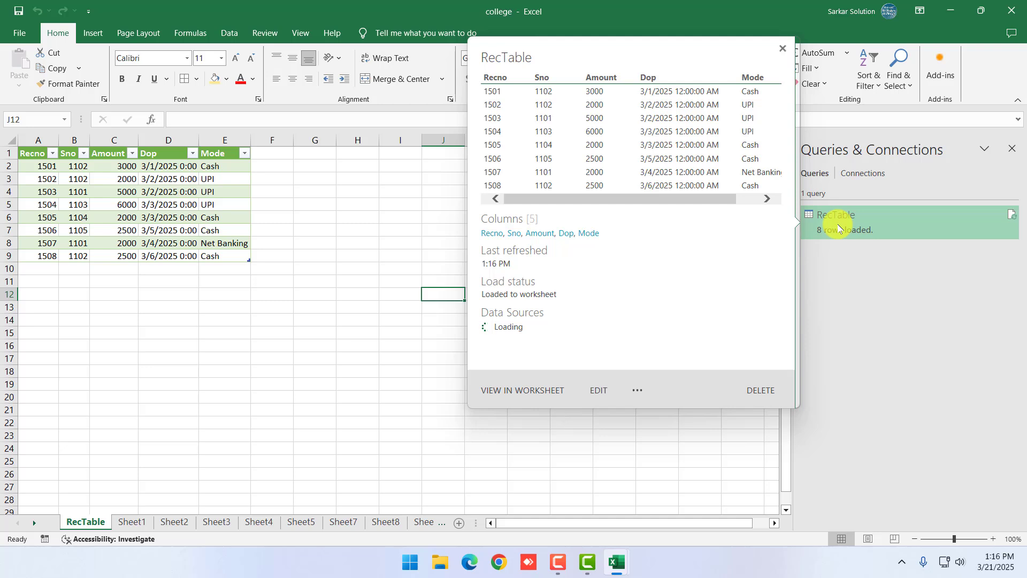
click(398, 332)
click(379, 281)
click(359, 241)
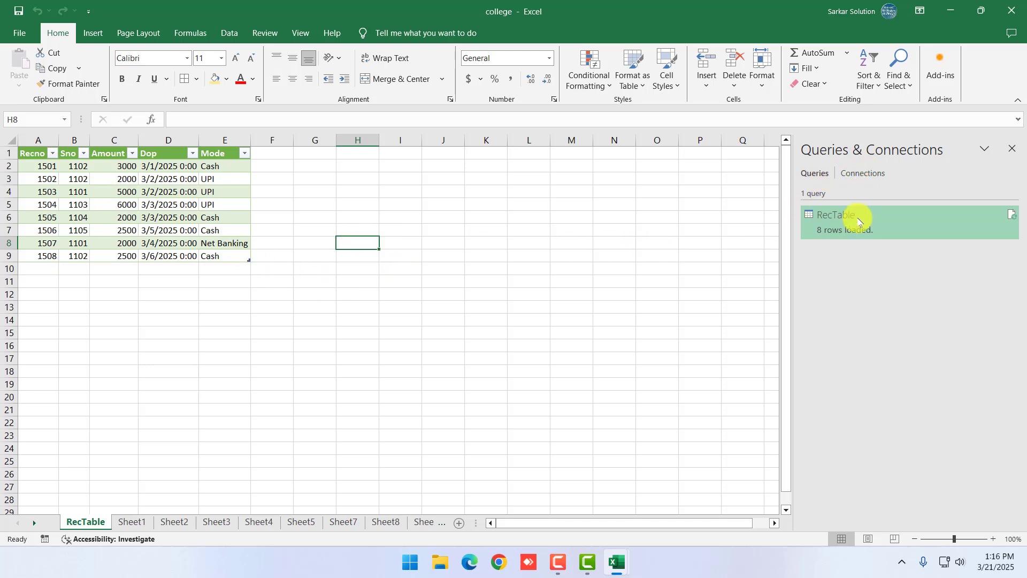
mouse_move(854, 222)
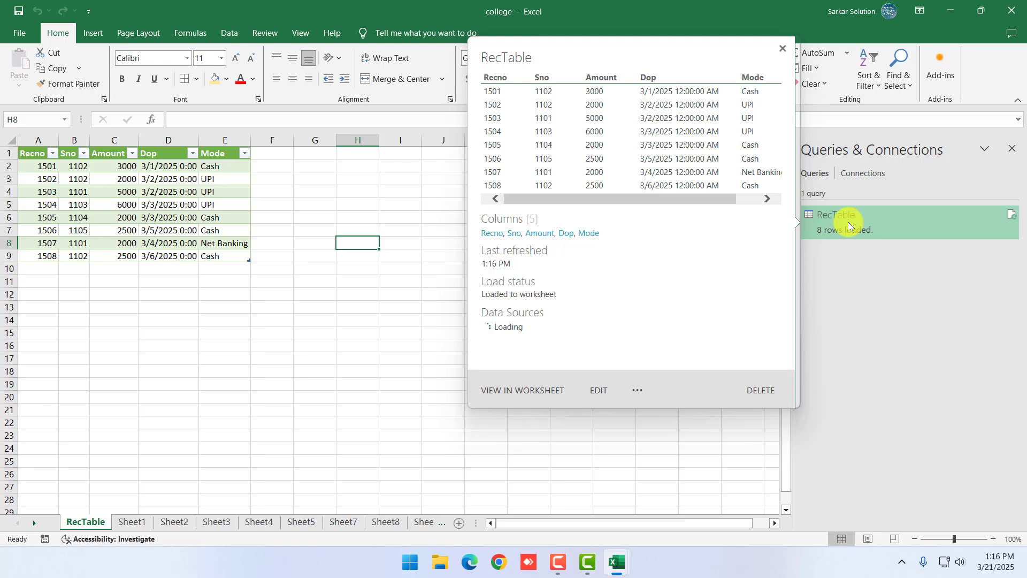
click(359, 314)
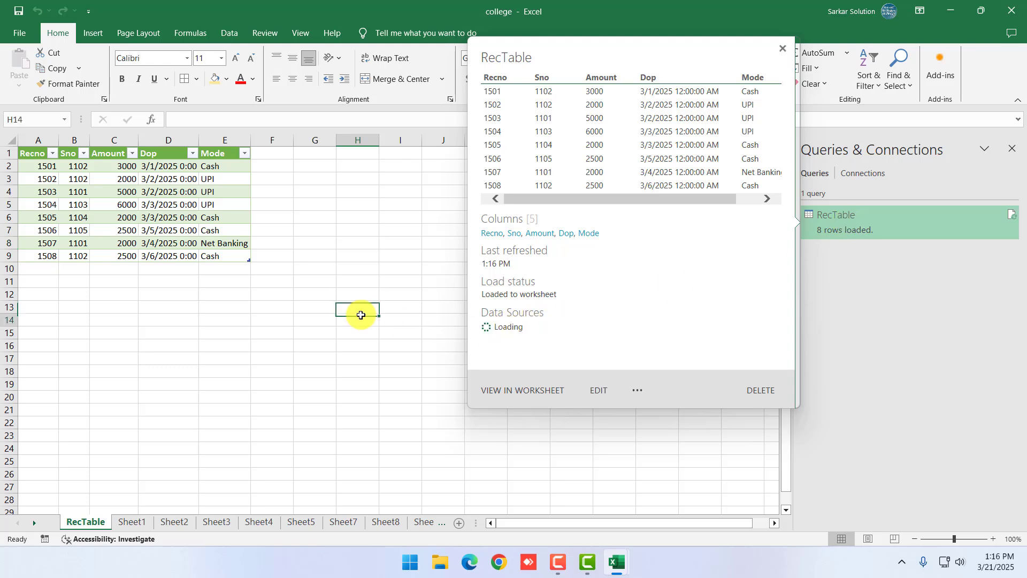
click(373, 459)
From the Data ribbon, step through the sheet tabs to Sheet9 and Sheet10
click(228, 33)
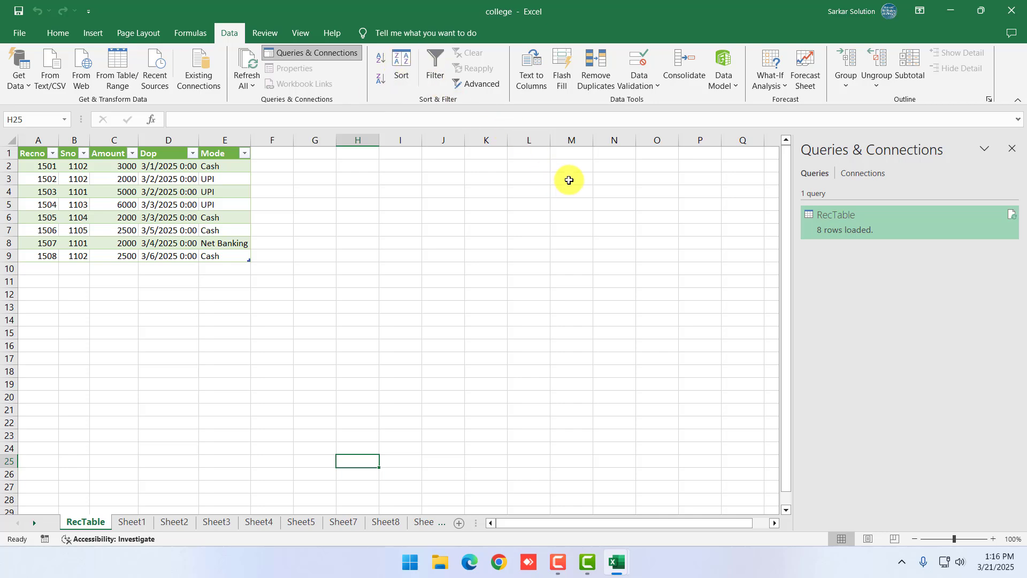
click(610, 155)
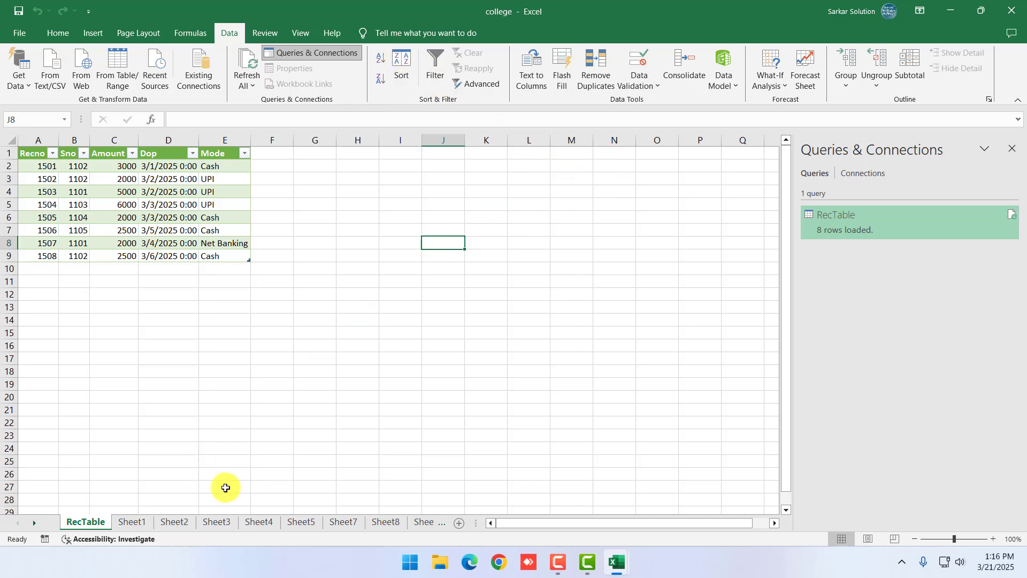
click(430, 522)
click(420, 522)
Select cells J8:J20 on Sheet11
click(422, 522)
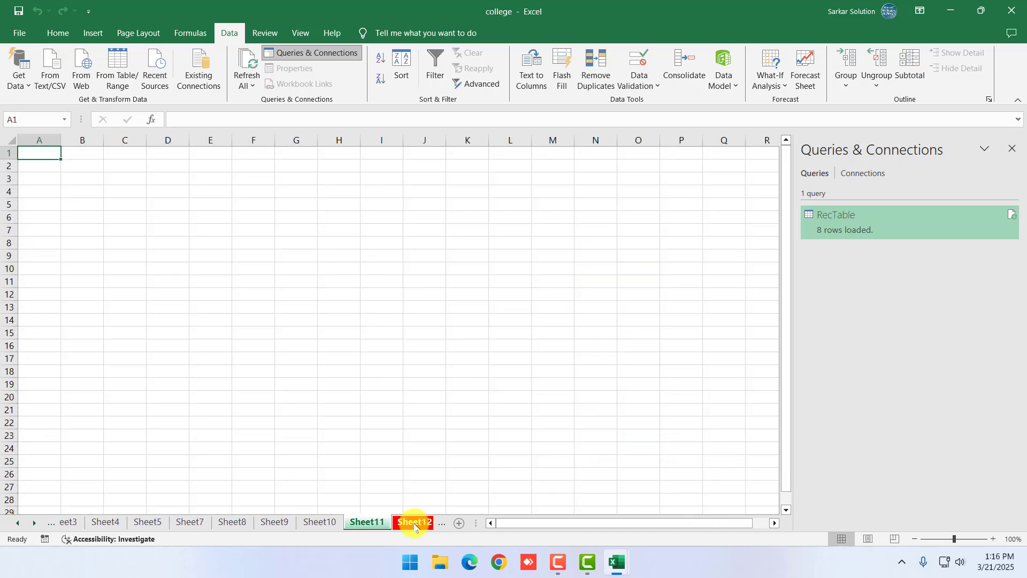
click(433, 303)
drag(433, 242, 431, 397)
scroll(425, 327, up, 3)
scroll(422, 321, down, 2)
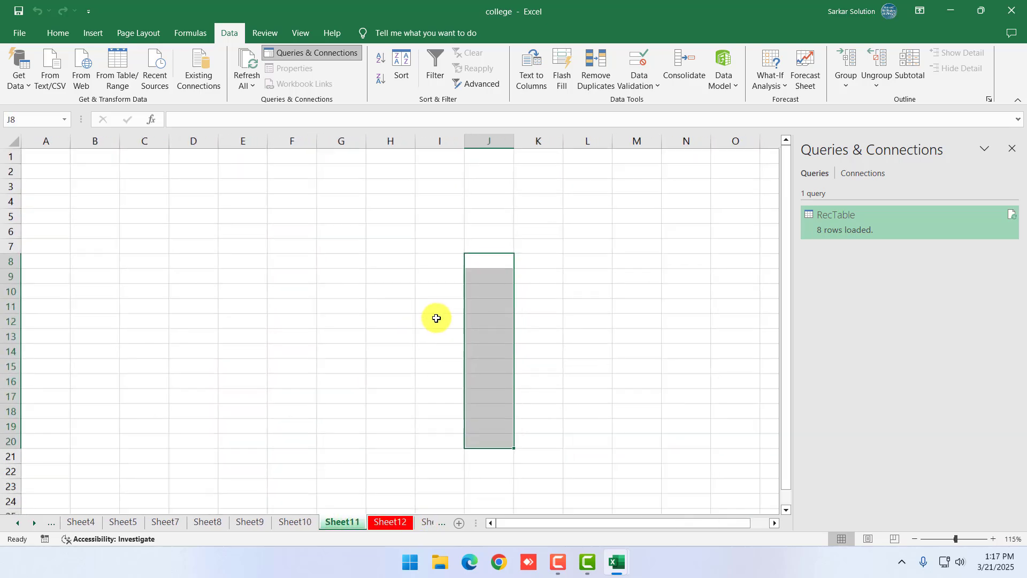
Add a Text length validation rule between 2 and 10 characters to J8:J20
click(637, 85)
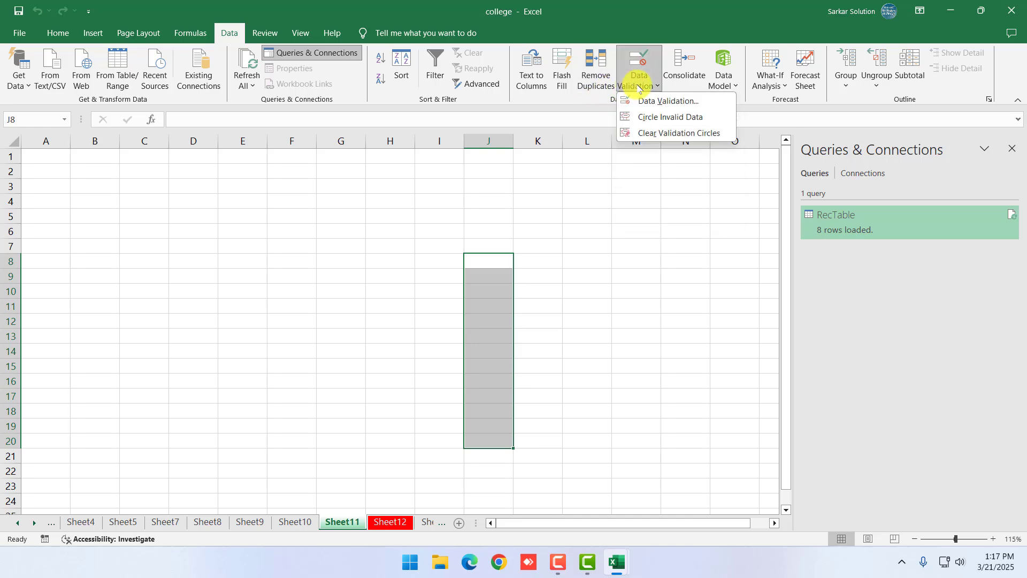
click(655, 102)
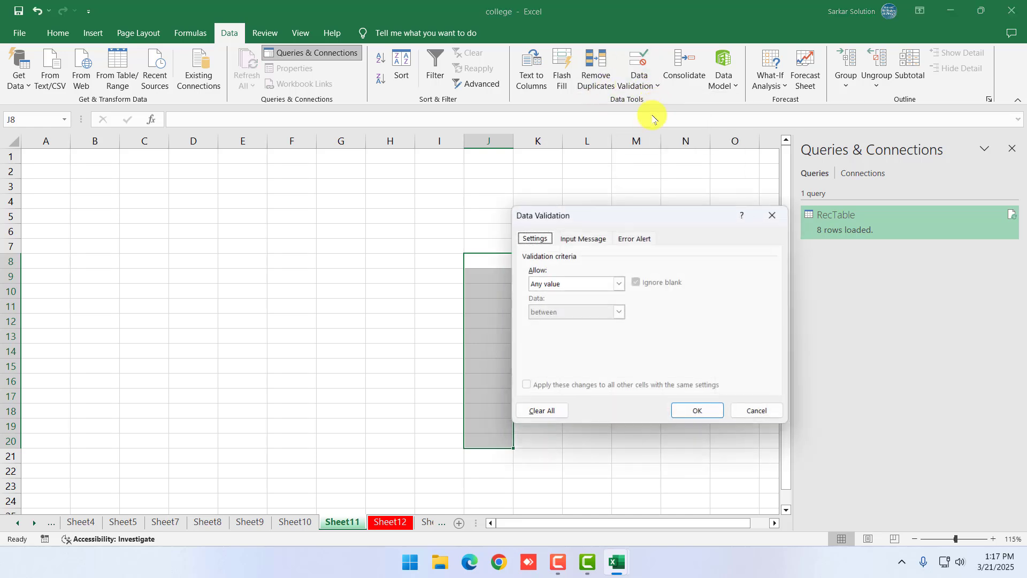
click(592, 283)
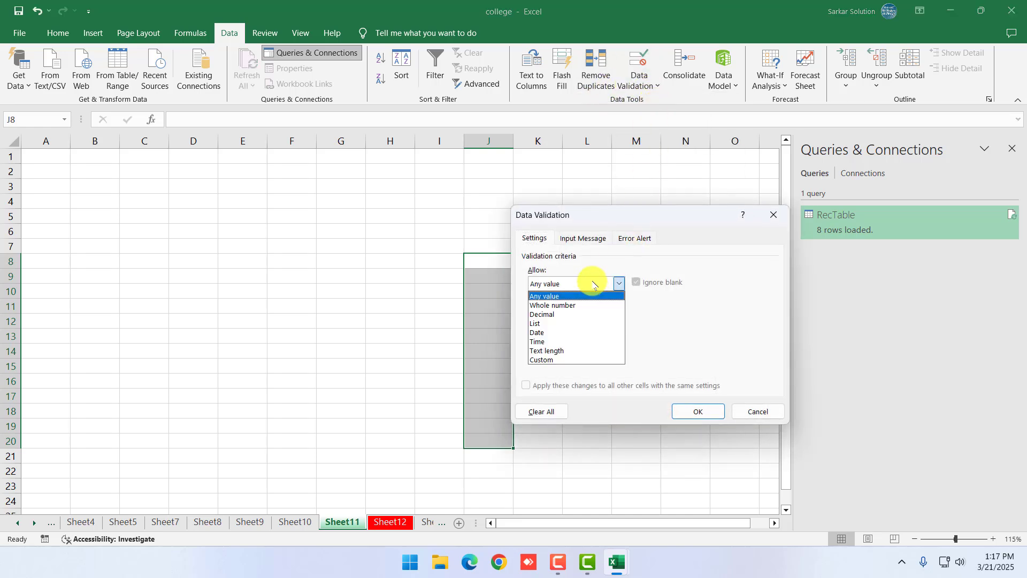
click(546, 351)
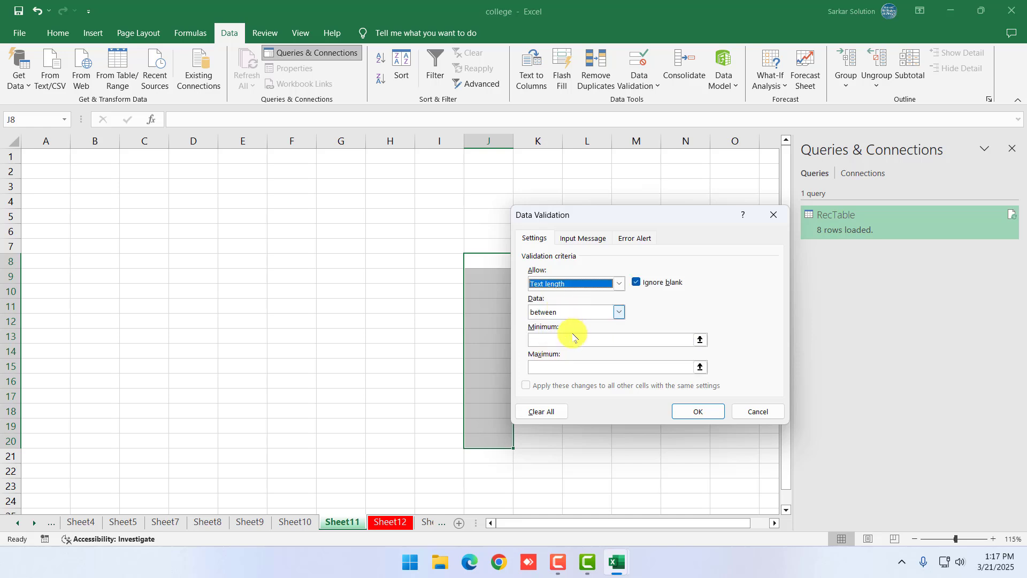
click(573, 342)
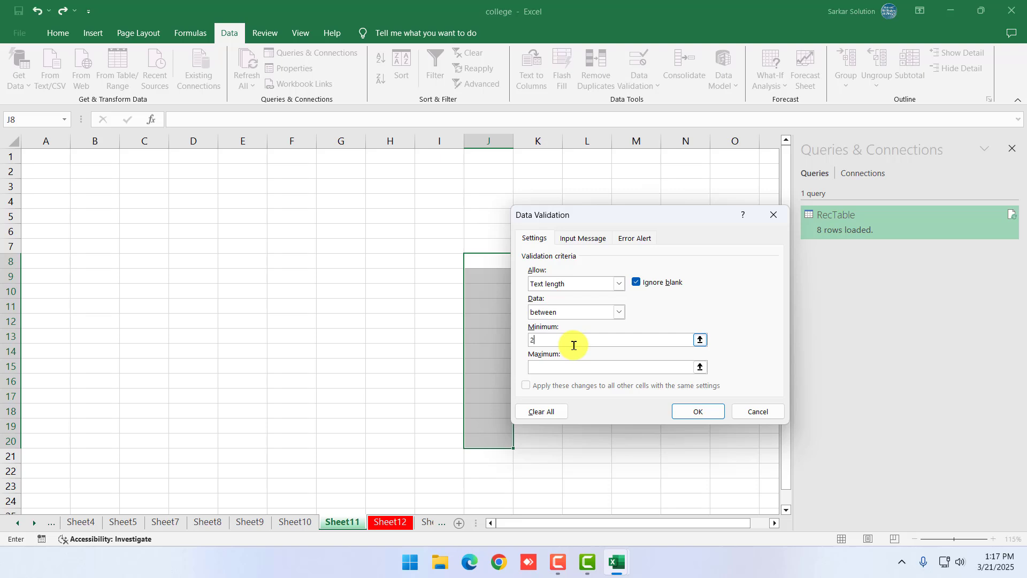
click(598, 368)
click(696, 412)
click(490, 266)
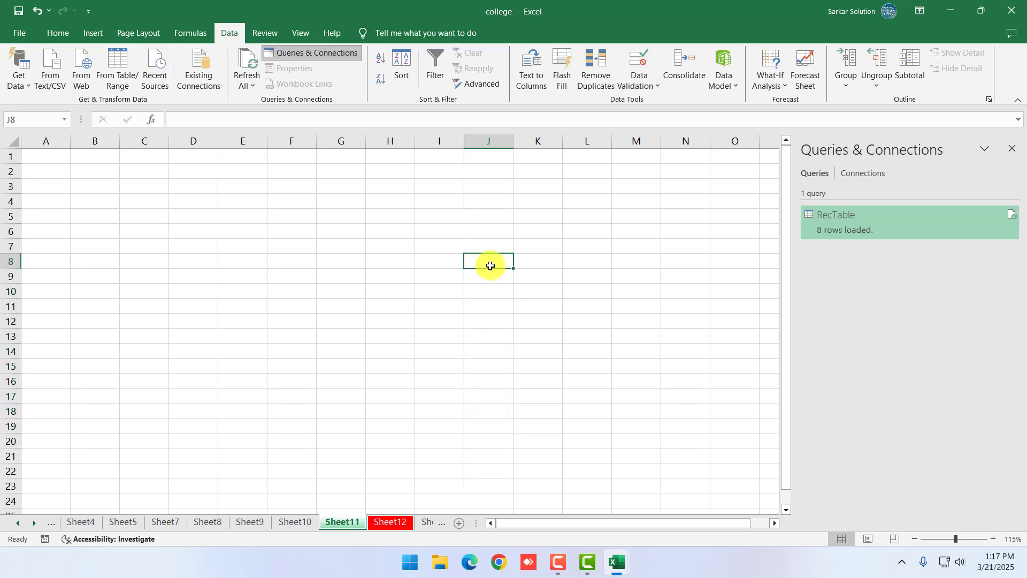
Enter 'A' in J8, cancel the rejection, then enter 'Om' instead
text(A)
key(Return)
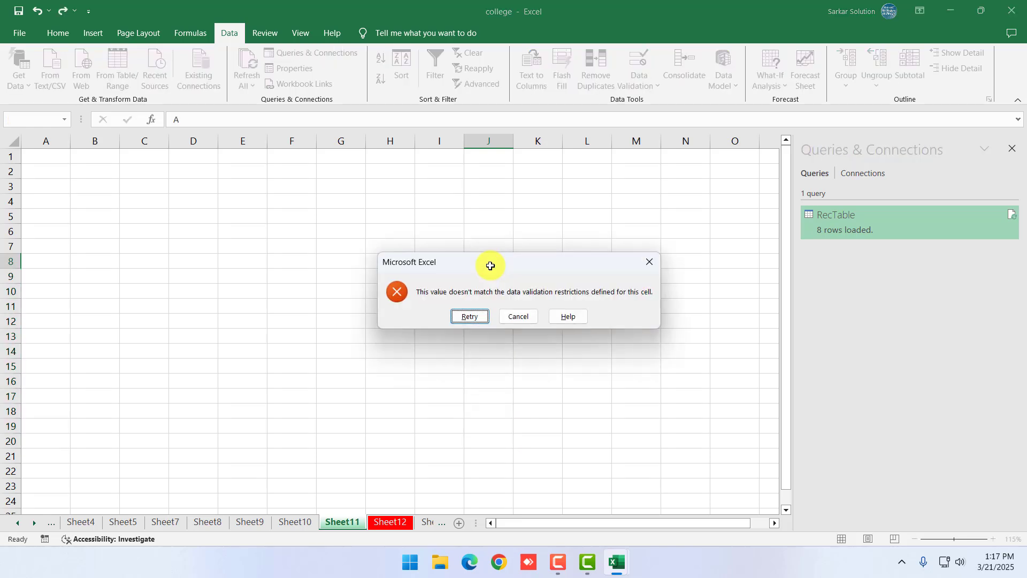
key(Escape)
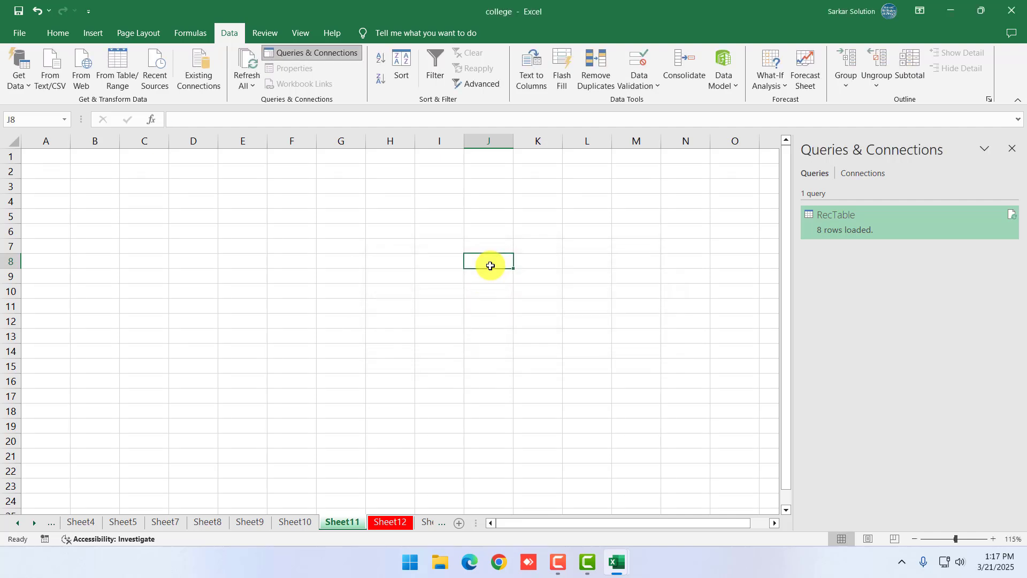
text(Om)
key(Return)
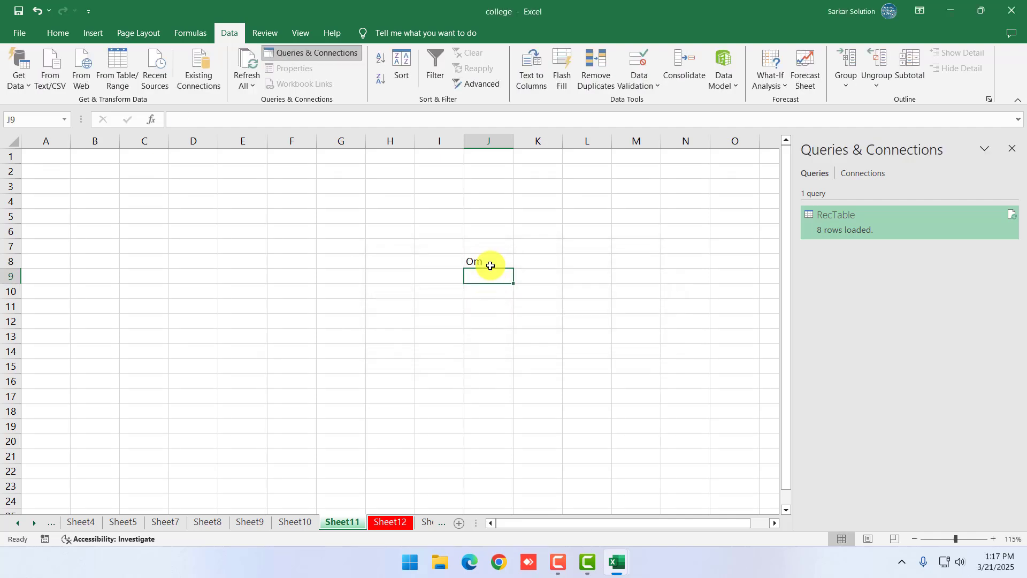
Try a long full name in J9, cancel the rejected entry, and check the cells
key(BackSpace)
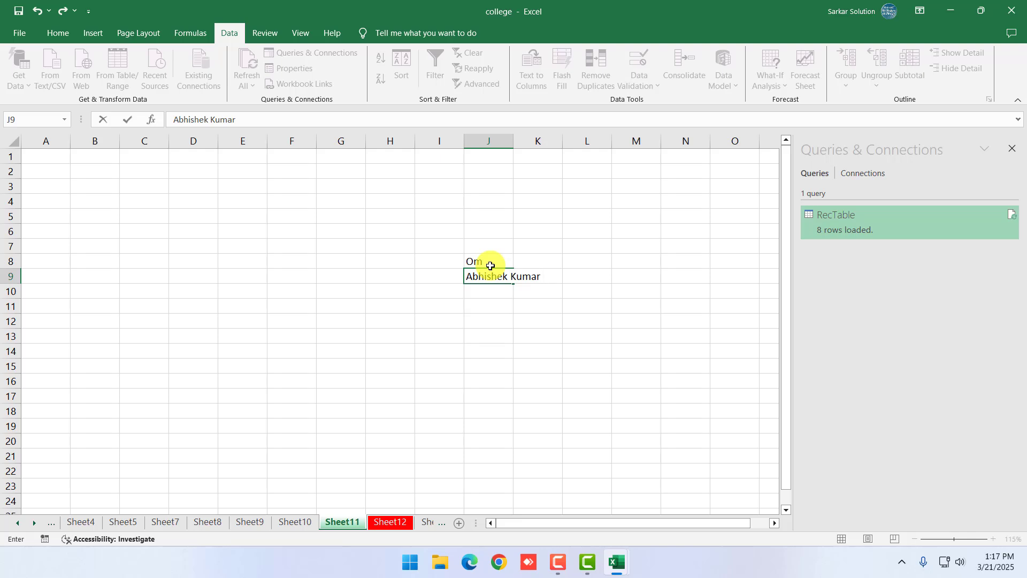
key(Return)
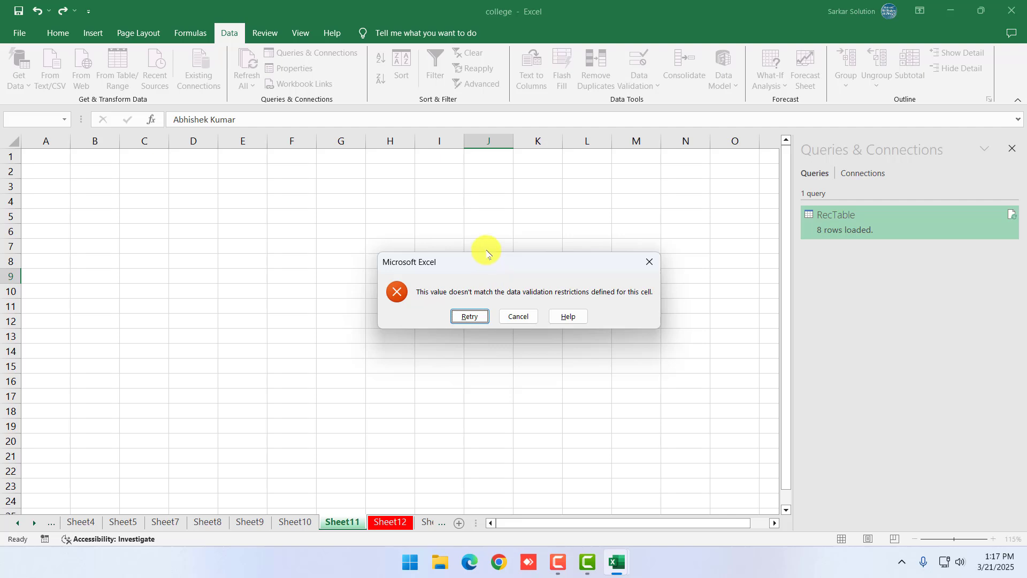
key(Escape)
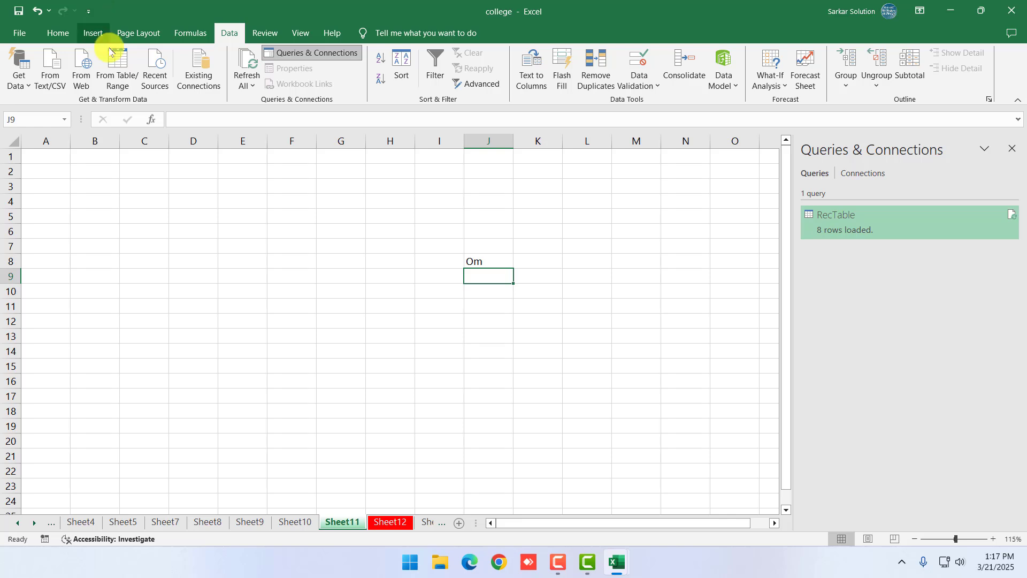
click(509, 304)
click(489, 255)
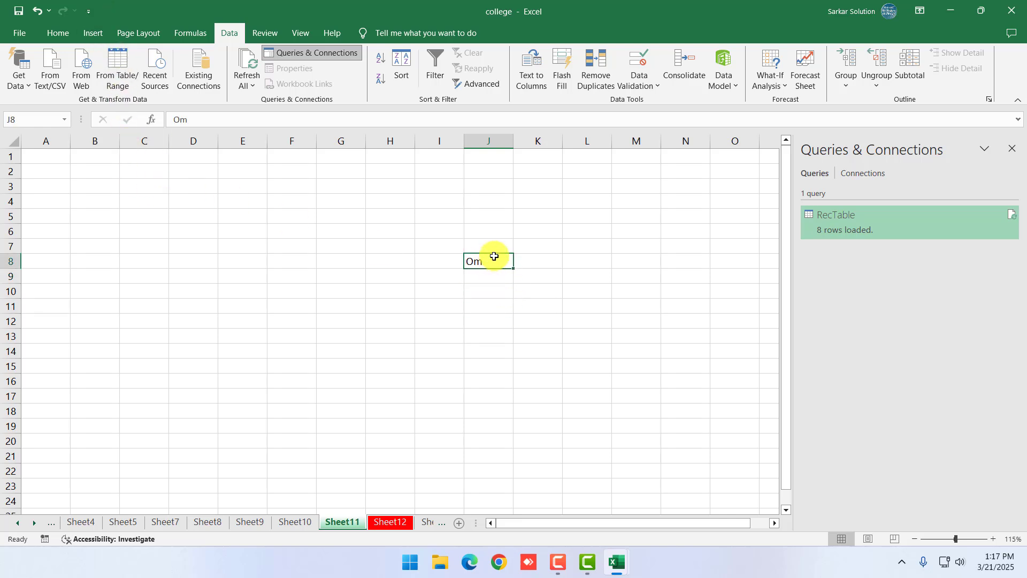
click(655, 323)
click(537, 306)
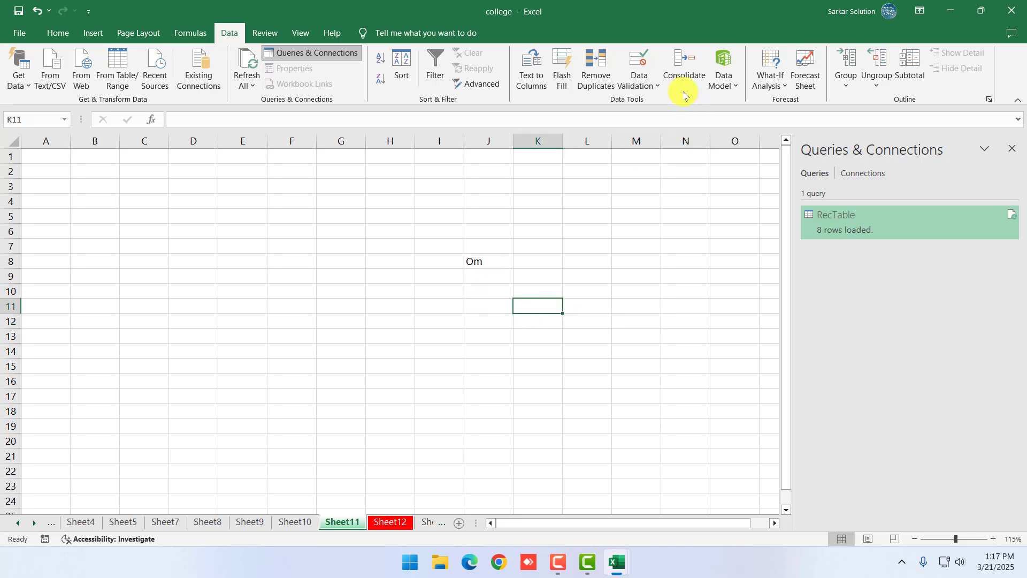
click(484, 308)
Look over column J's cells on Sheet11, then scroll the sheet tabs back to the first sheets
drag(481, 264, 499, 387)
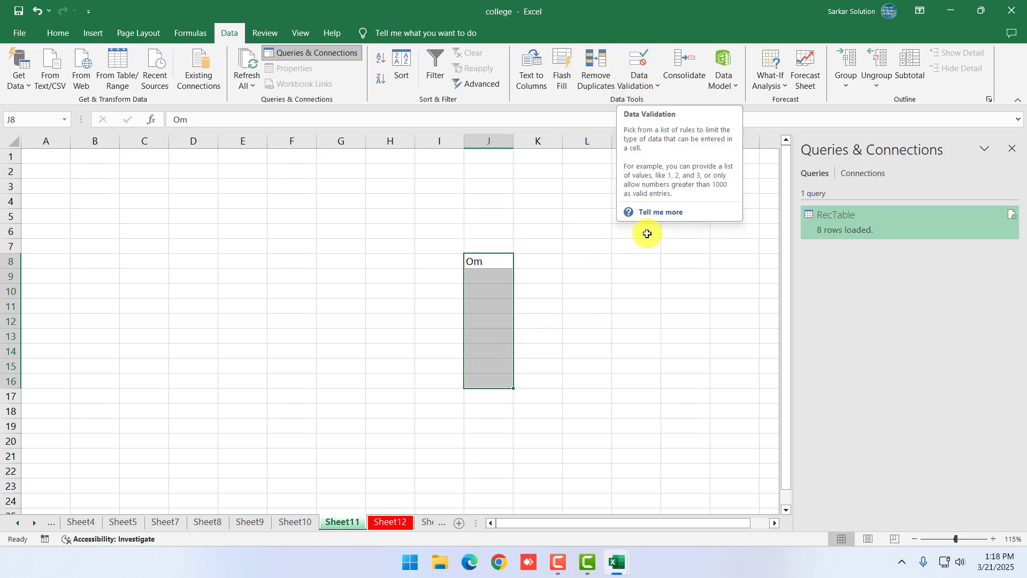
click(616, 276)
key(Left)
key(Left)
click(479, 308)
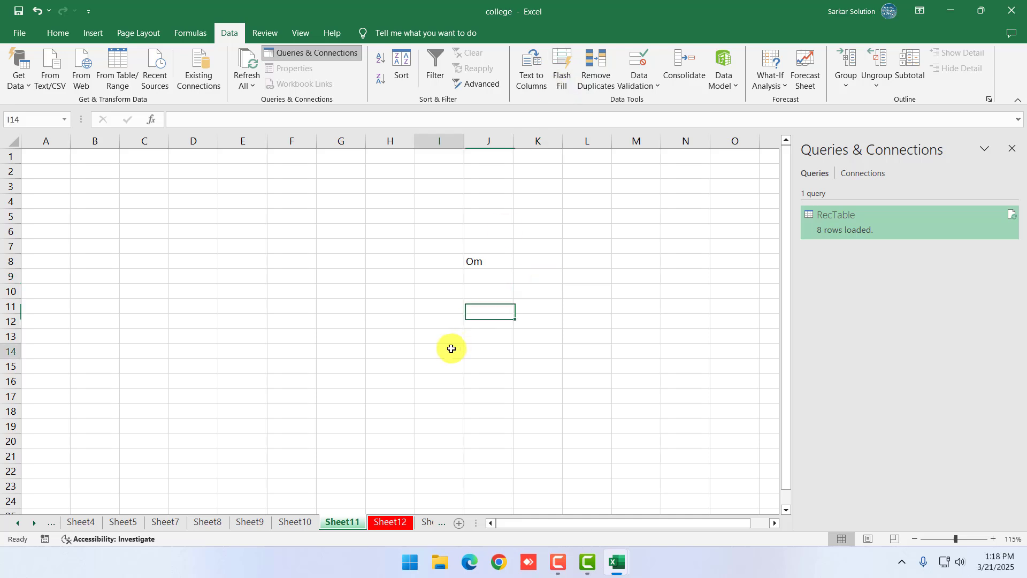
click(451, 348)
click(273, 312)
scroll(318, 355, up, 3)
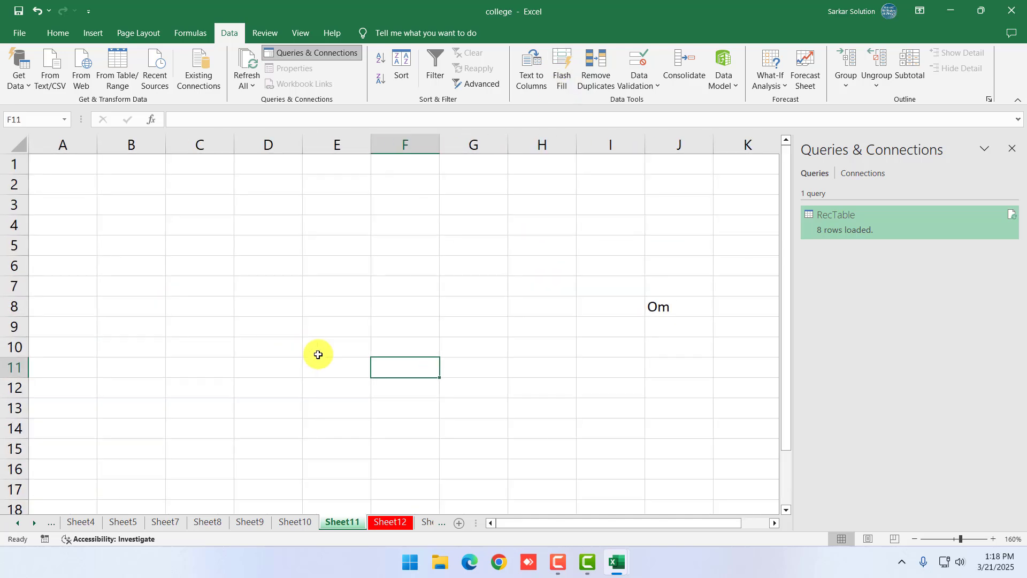
click(385, 385)
scroll(385, 386, down, 2)
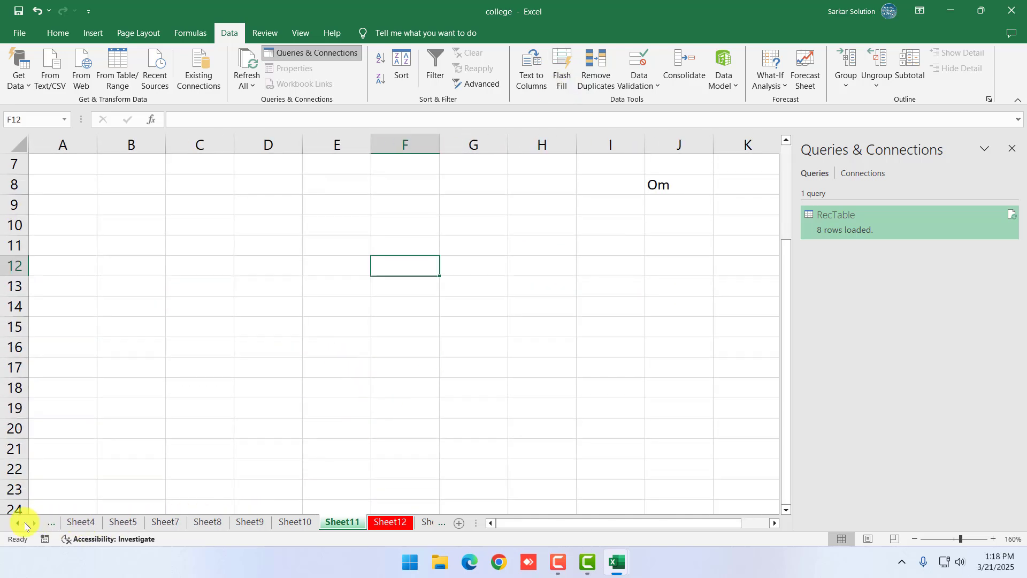
click(18, 522)
click(17, 522)
click(18, 522)
click(18, 523)
Copy the addresses C3:C18 from Sheet1 into H8 on Sheet9 and widen column H
click(159, 523)
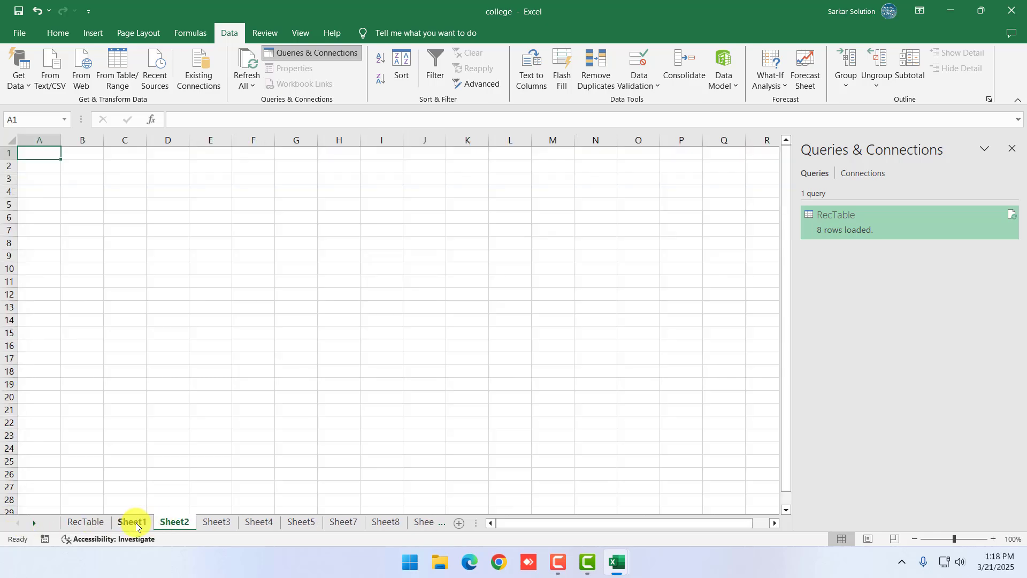
click(133, 522)
click(245, 367)
drag(176, 204, 242, 449)
key(ctrl+c)
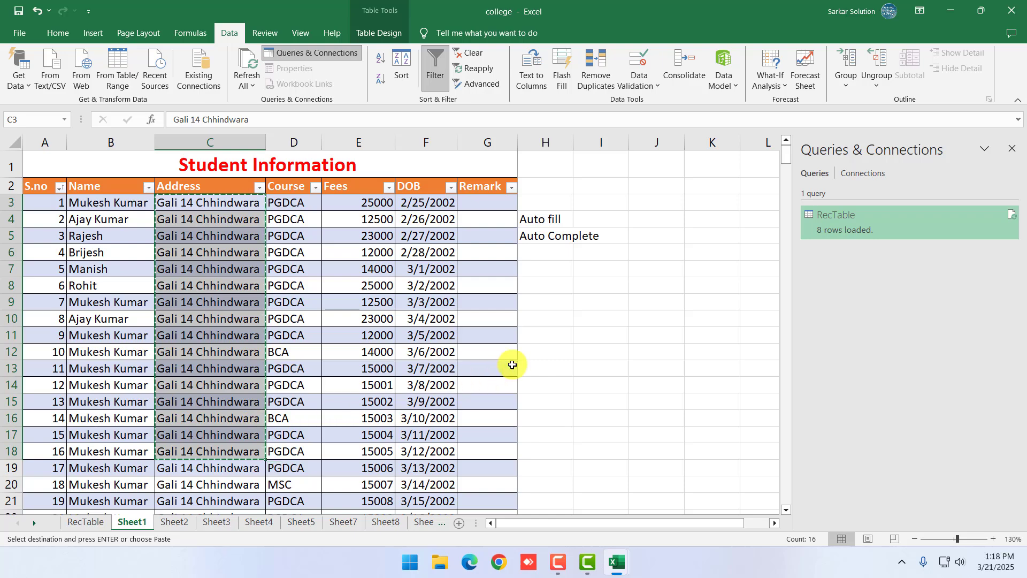
click(587, 330)
click(434, 522)
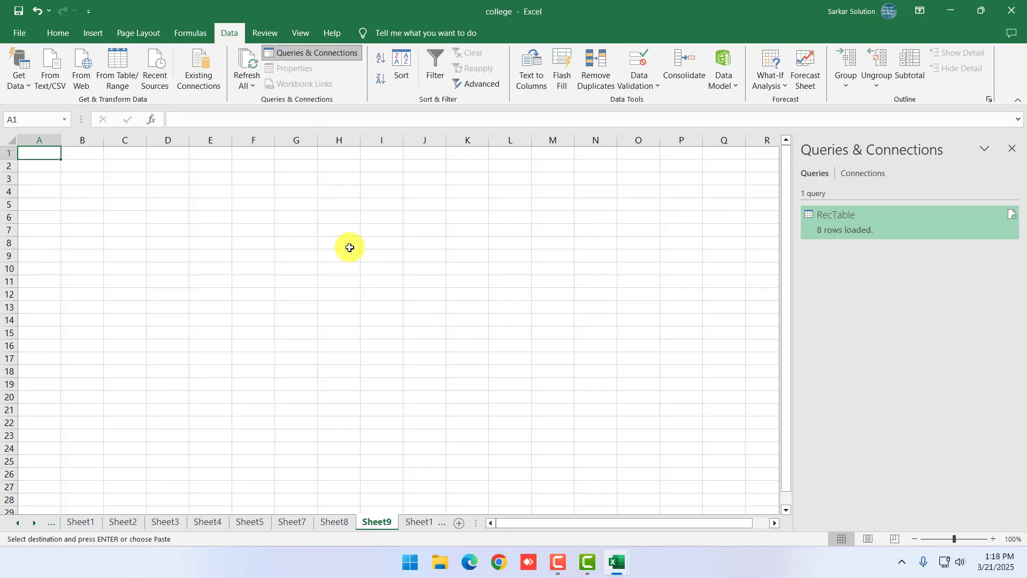
click(348, 243)
key(ctrl+v)
double_click(360, 146)
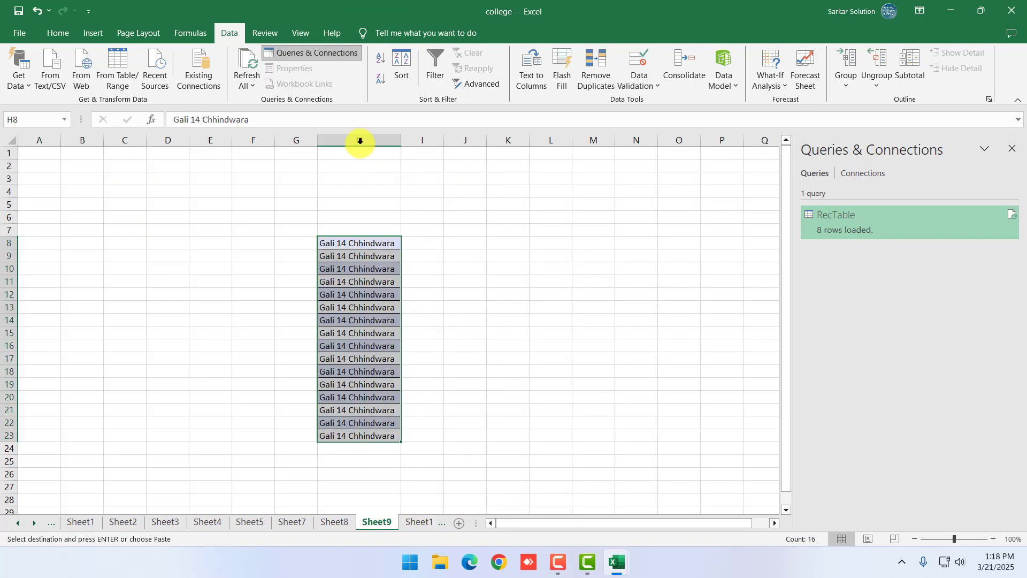
Add Street and City headings with the first-row examples Gali 14 and Chhindwara
ctrl+scroll(369, 321, up, 2)
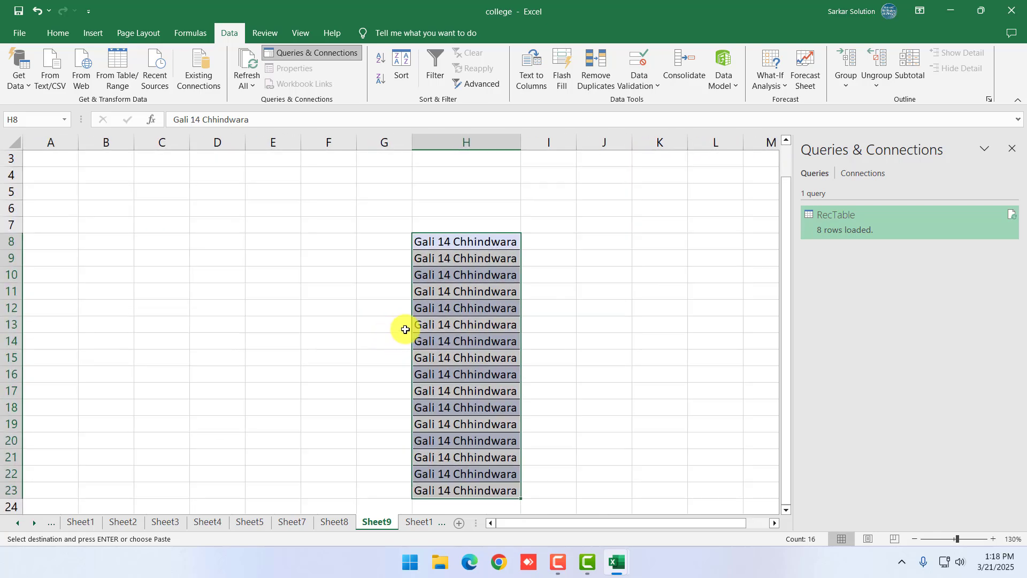
scroll(403, 328, down, 1)
click(541, 192)
click(554, 180)
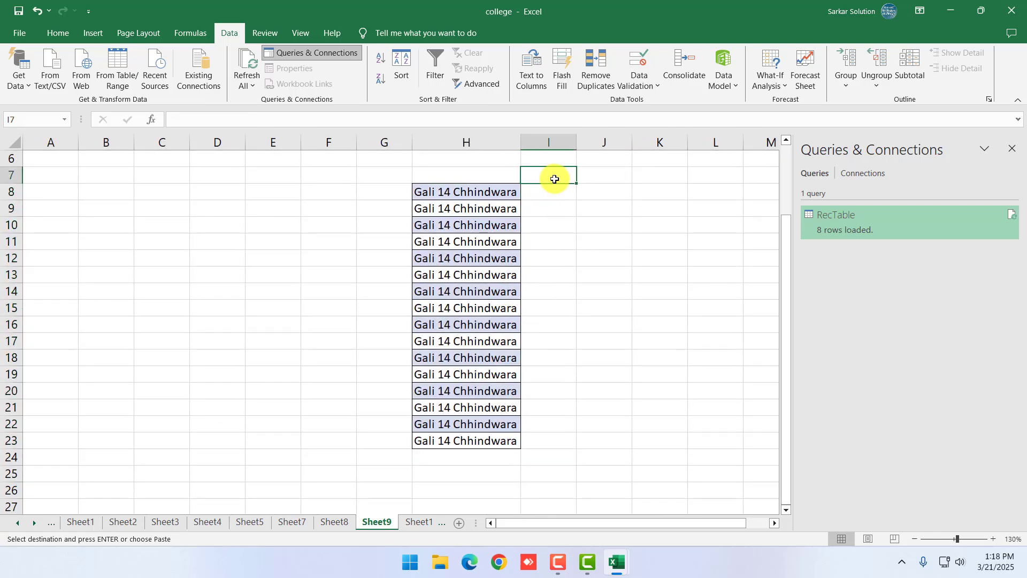
text(Stre)
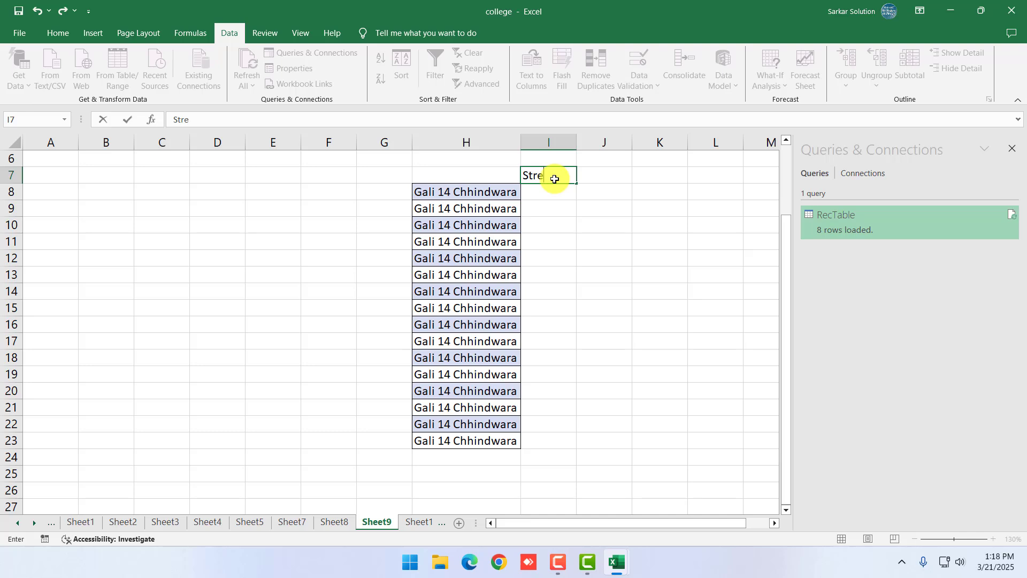
text(et)
key(Tab)
text(C)
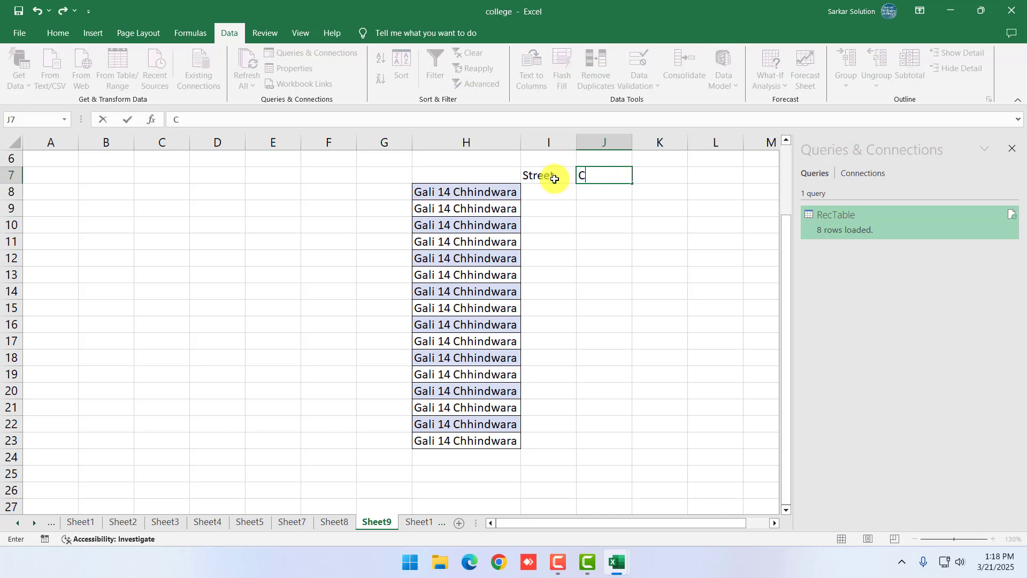
key(Return)
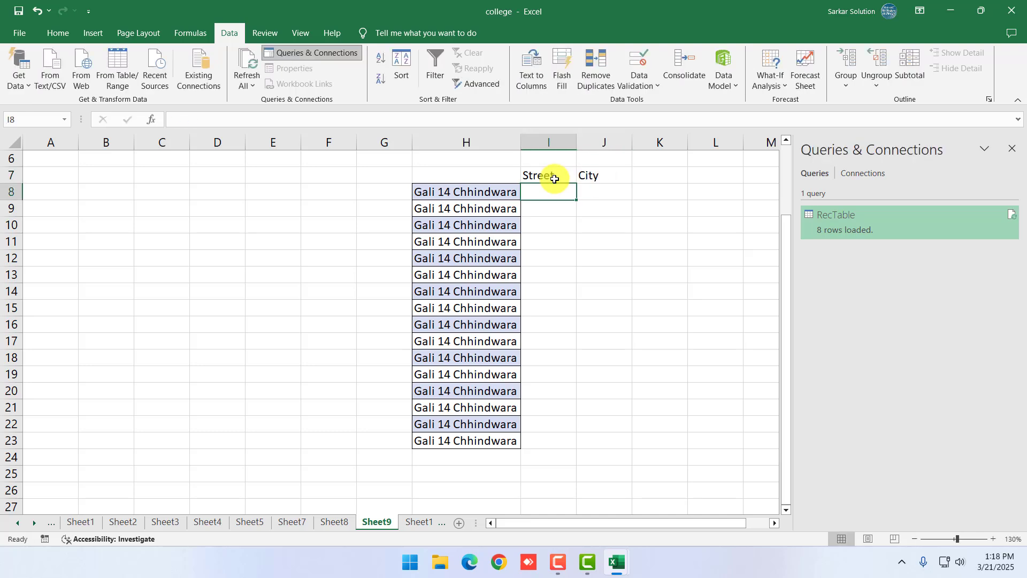
text(Gali 1)
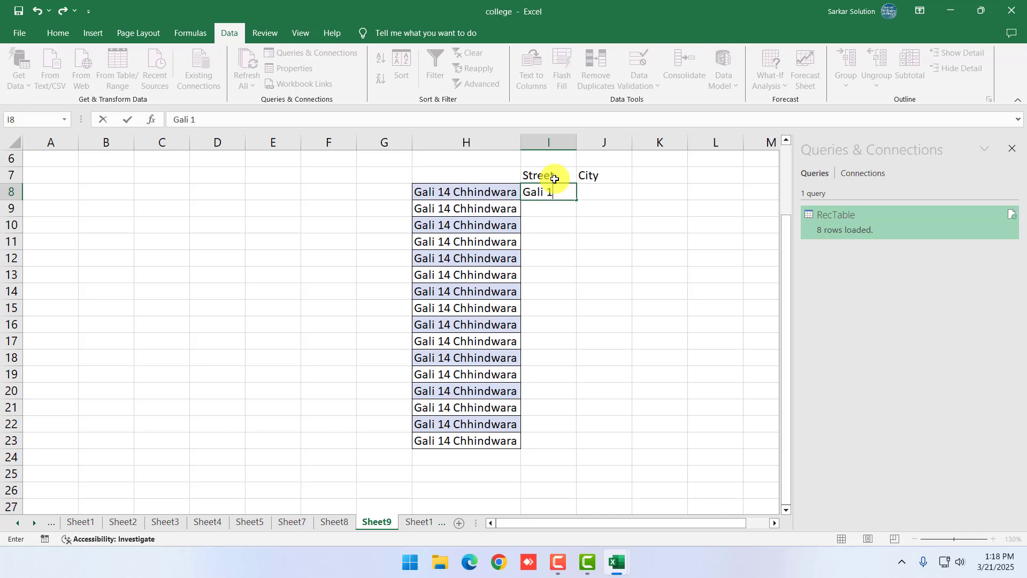
text(4)
key(Tab)
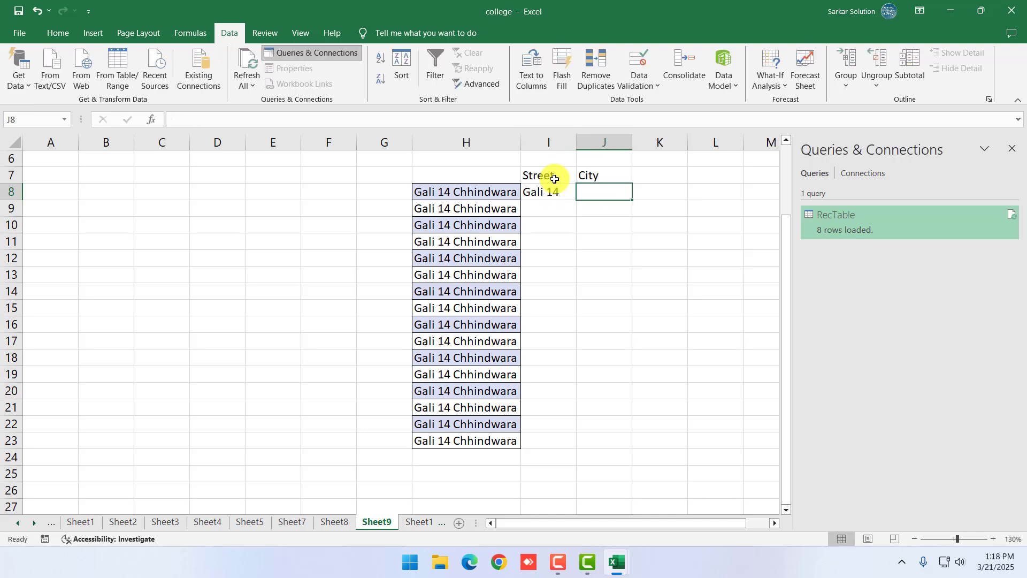
text(Chhindwara)
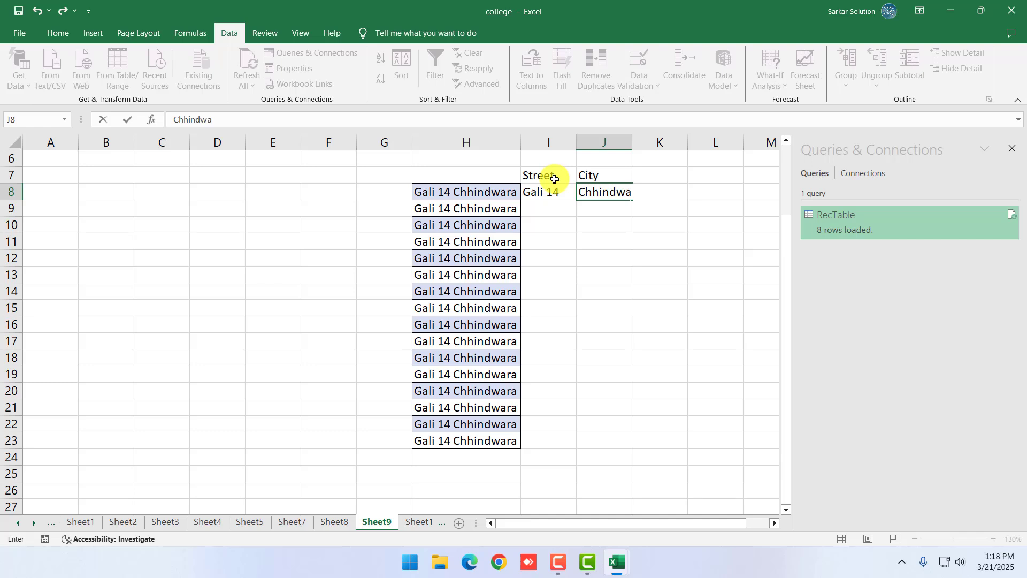
key(Return)
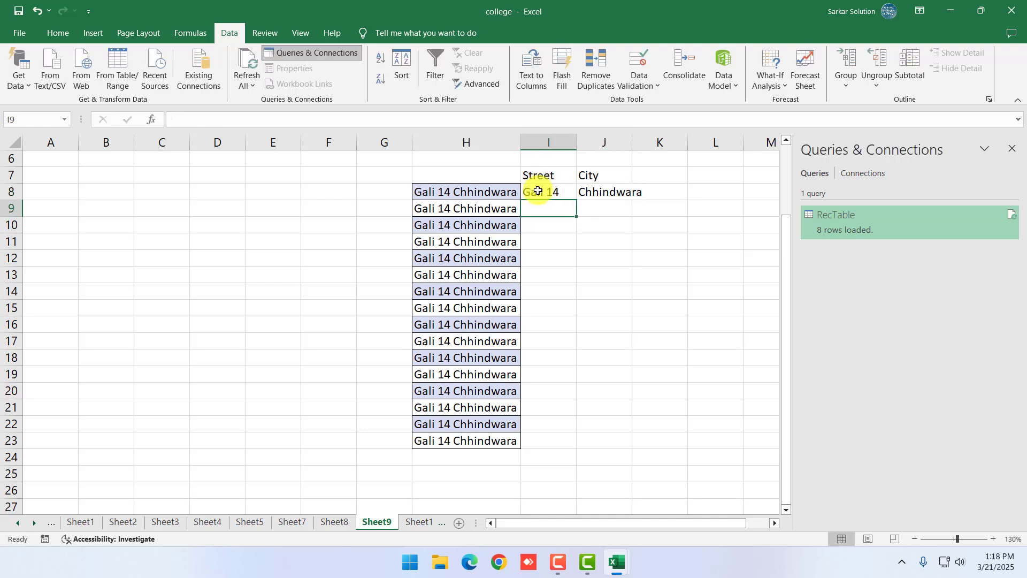
Flash Fill the Street column, then the City column, for all address rows
drag(535, 191, 616, 436)
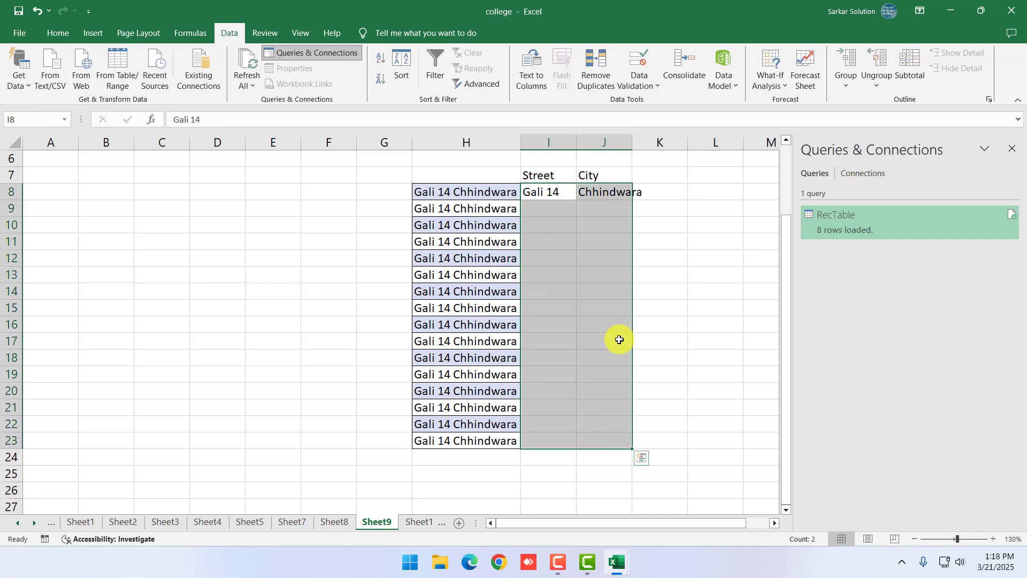
click(718, 337)
drag(563, 193, 564, 447)
click(561, 69)
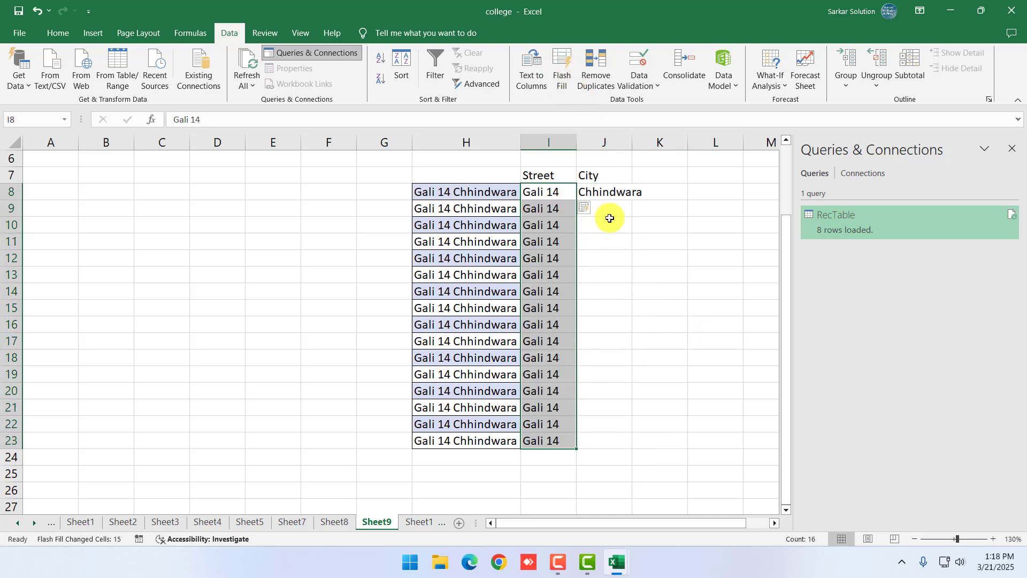
click(637, 327)
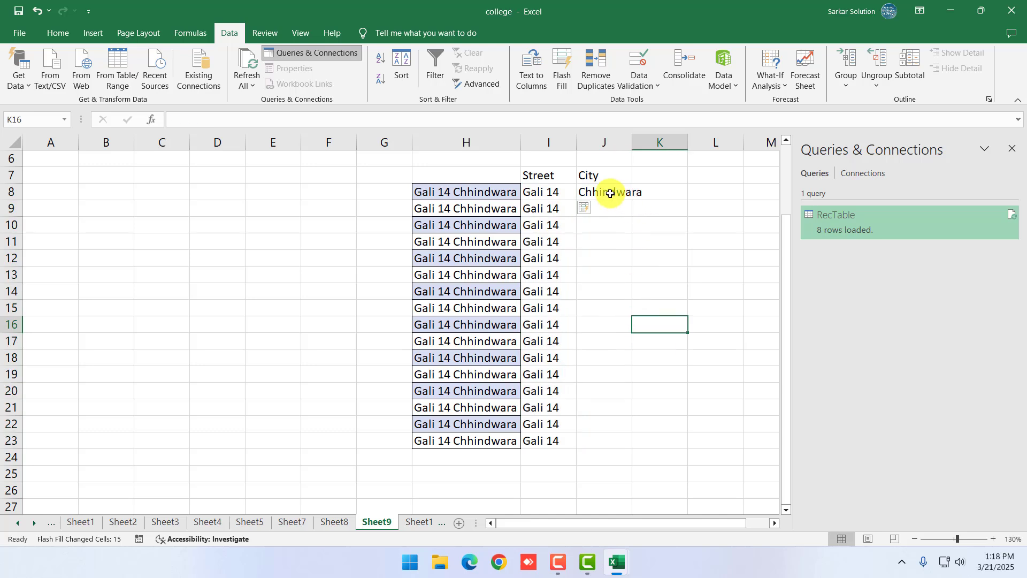
drag(608, 194, 618, 440)
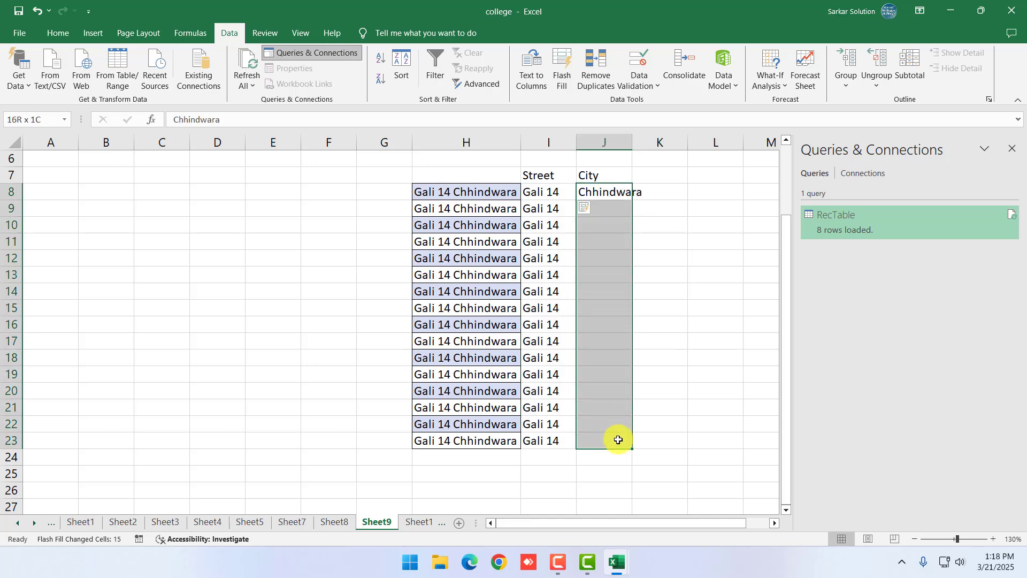
click(561, 70)
Check the filled Street and City results
click(677, 414)
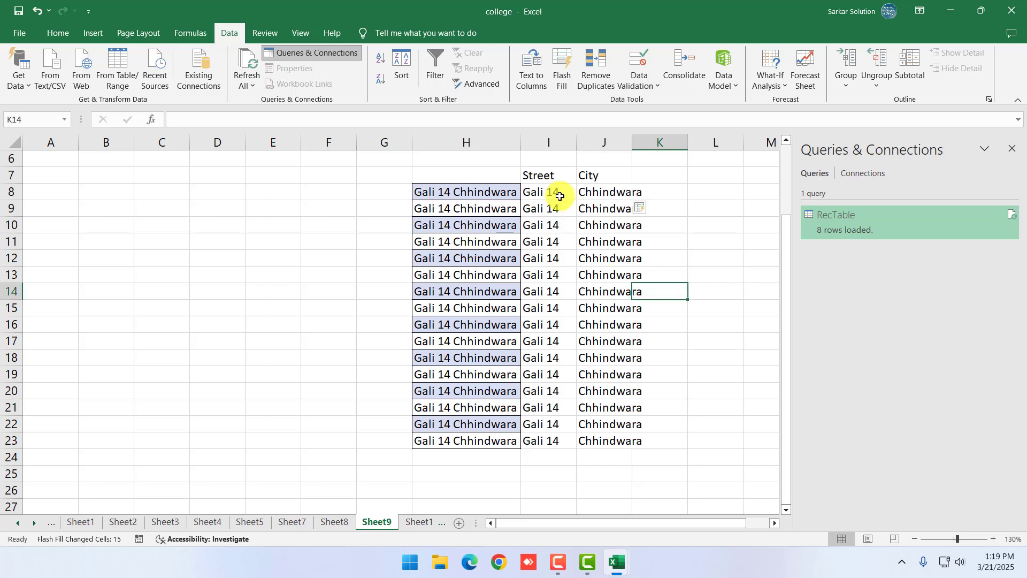
drag(555, 192, 615, 499)
click(647, 278)
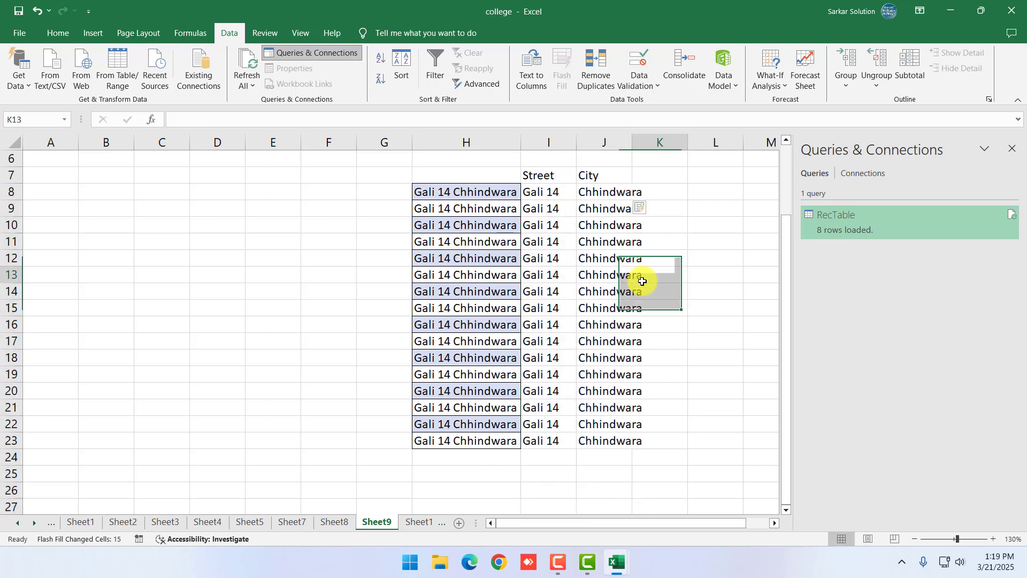
click(609, 306)
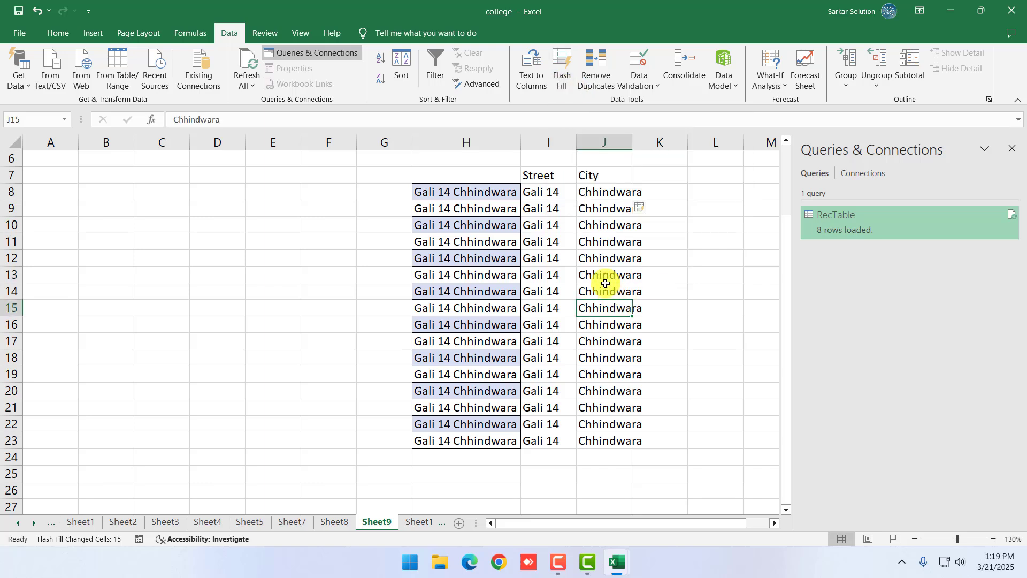
drag(600, 194, 609, 457)
click(694, 340)
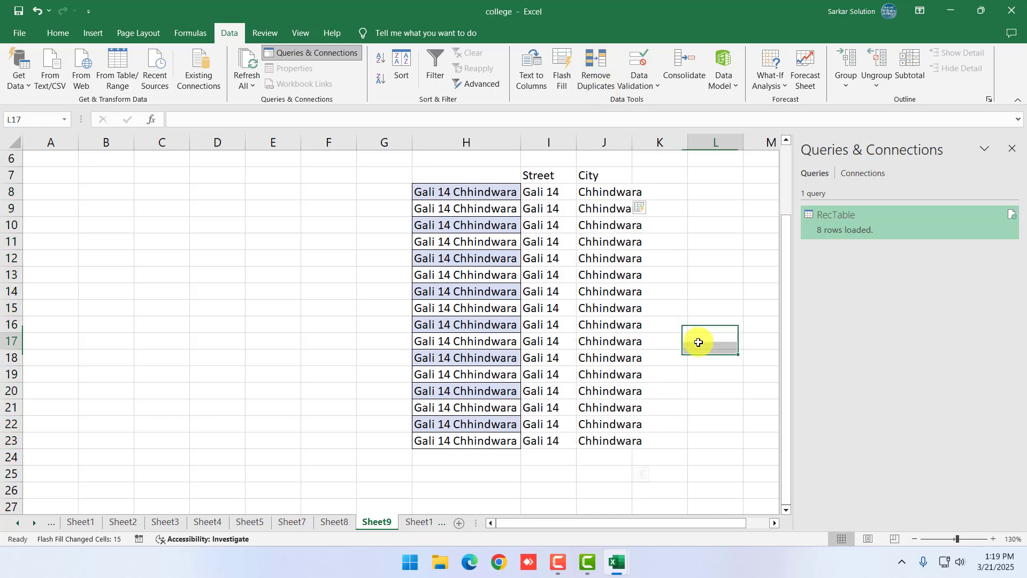
click(265, 32)
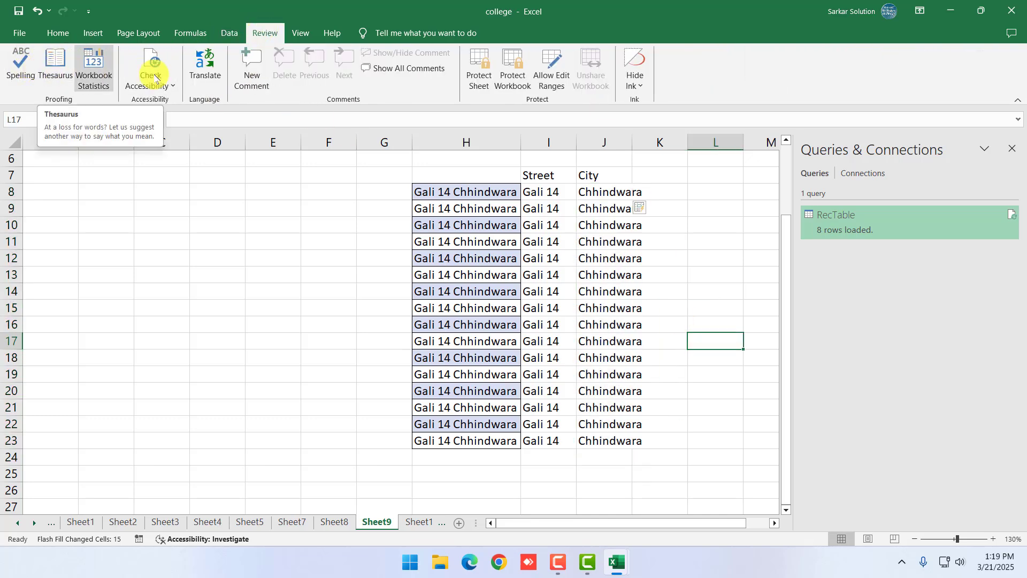
Go through Sheet1 and open the RecTable sheet
click(301, 32)
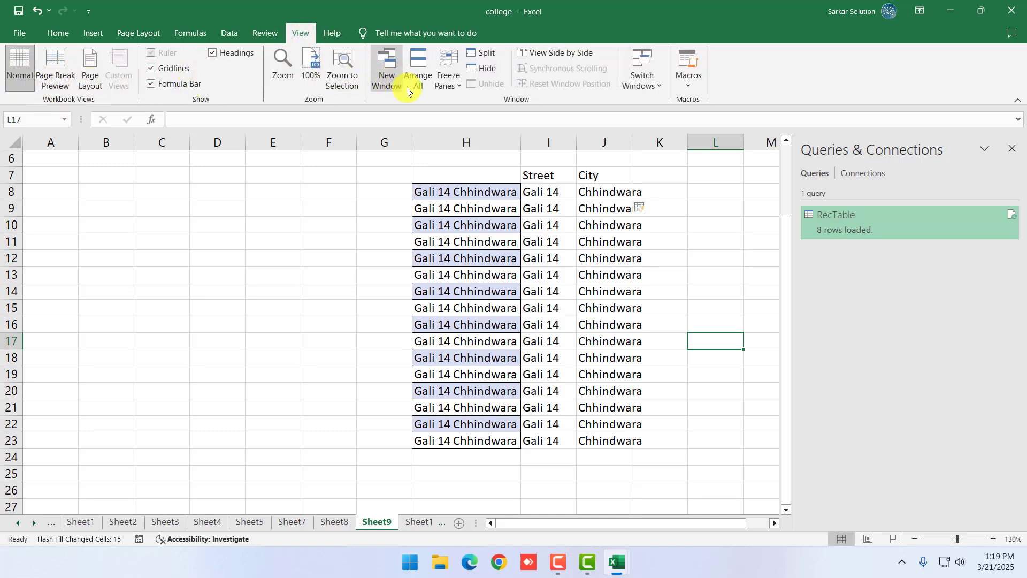
click(592, 425)
click(80, 523)
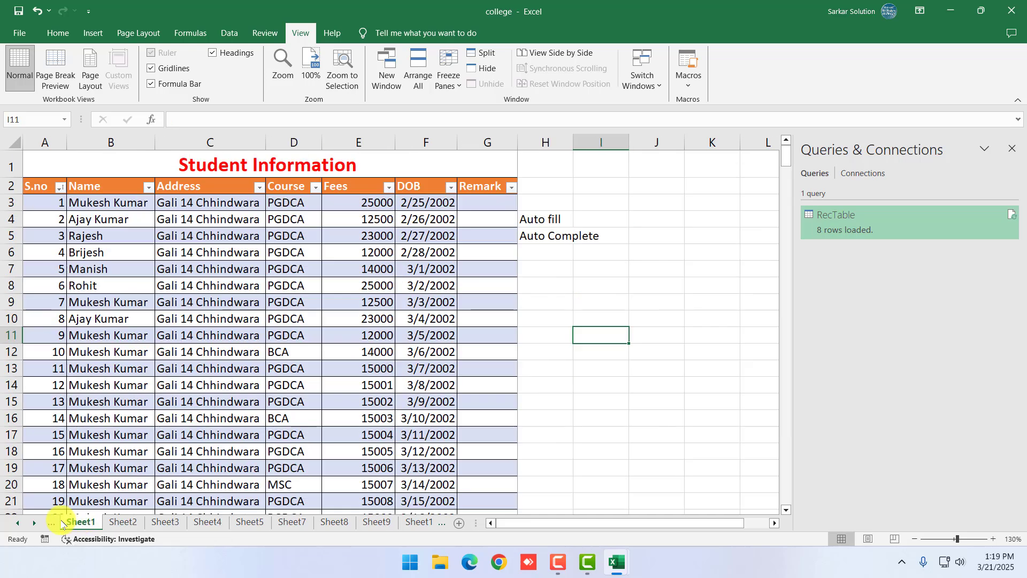
click(18, 523)
click(18, 526)
click(81, 522)
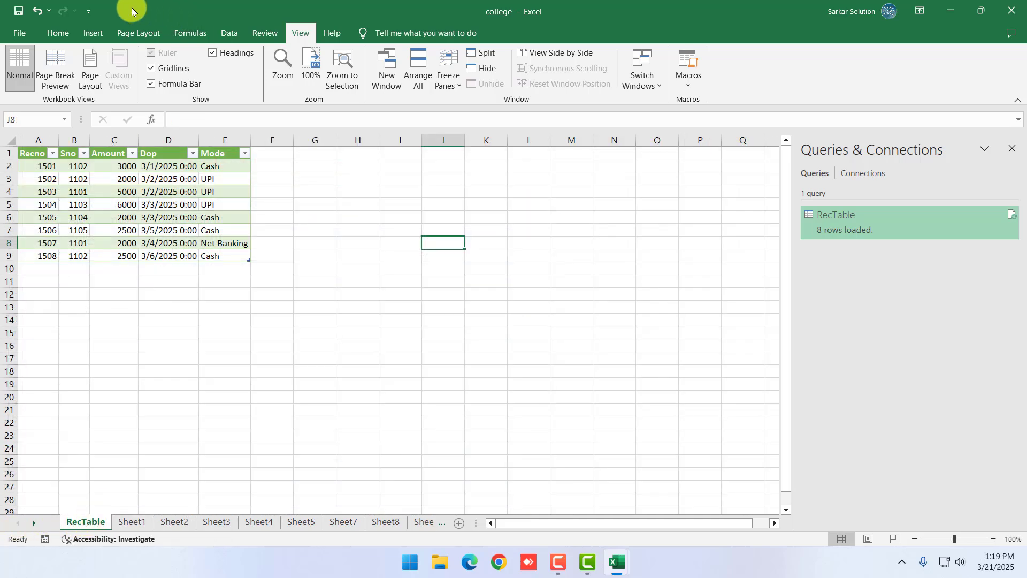
Browse the Home and Formulas ribbons and select RecTable's columns A through E
click(62, 34)
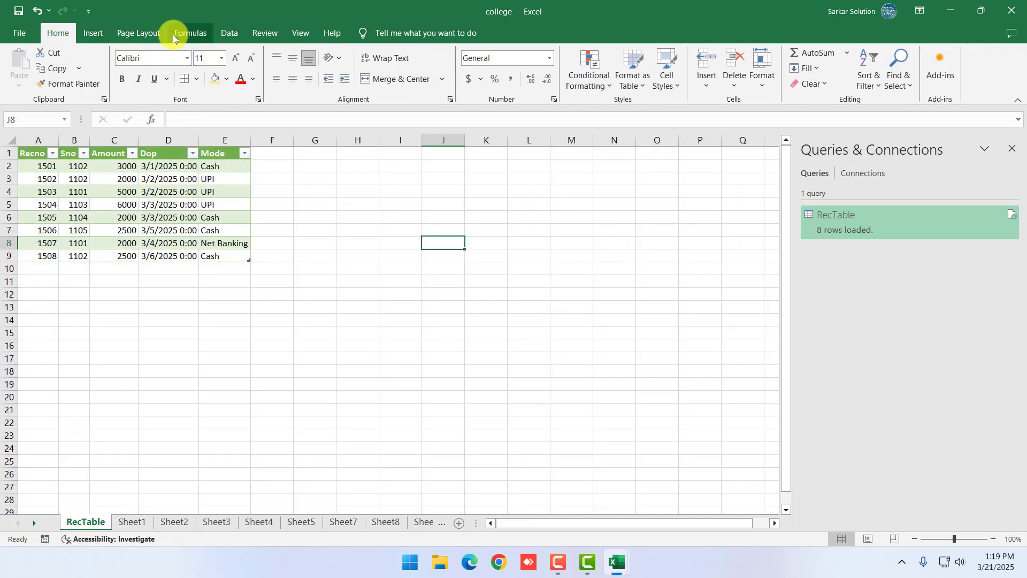
click(193, 34)
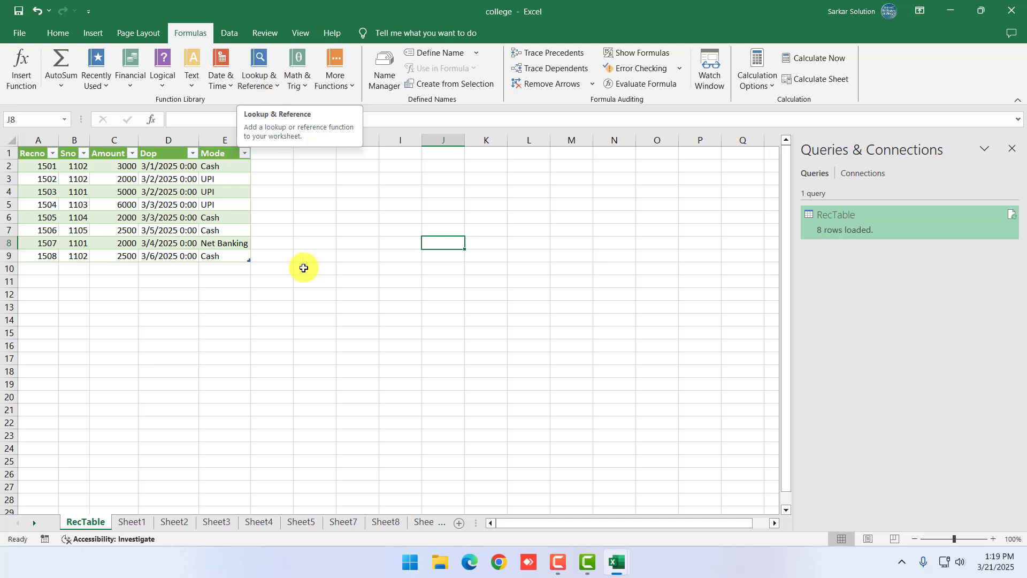
click(314, 281)
drag(37, 140, 220, 188)
click(356, 319)
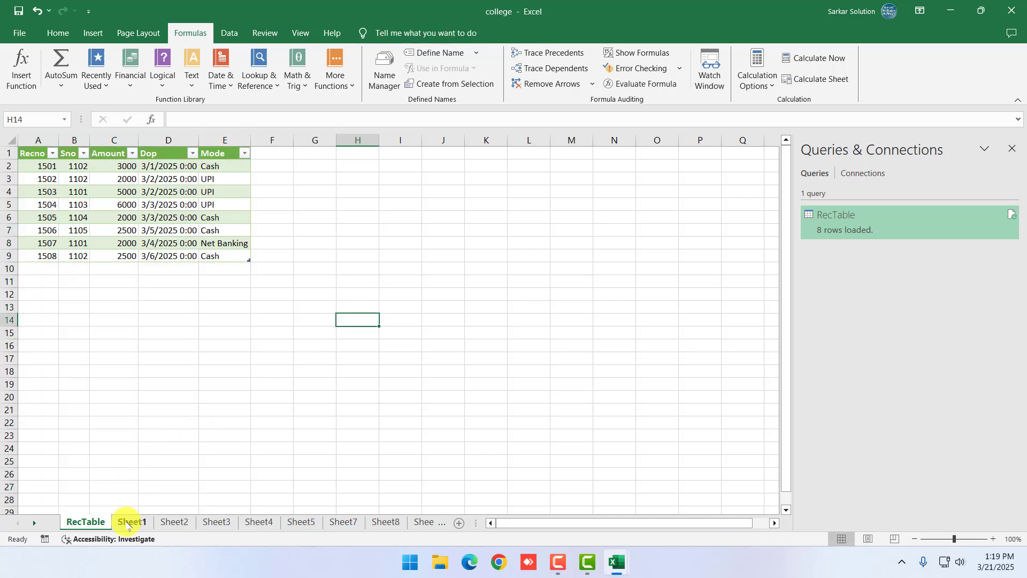
Switch to the empty Sheet2 and close the Accessibility Assistant pane
click(131, 521)
click(174, 521)
drag(393, 359, 411, 354)
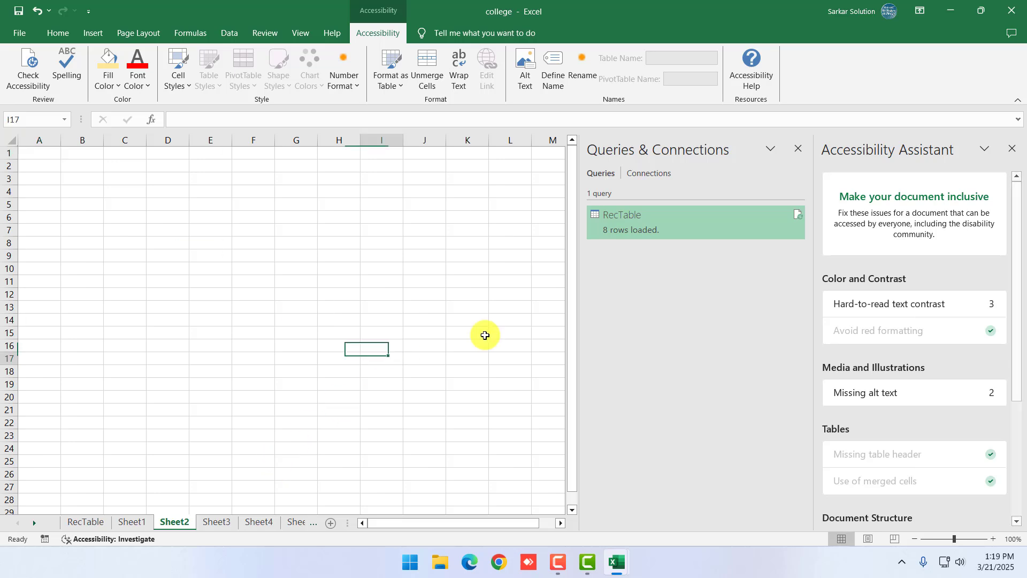
click(1011, 148)
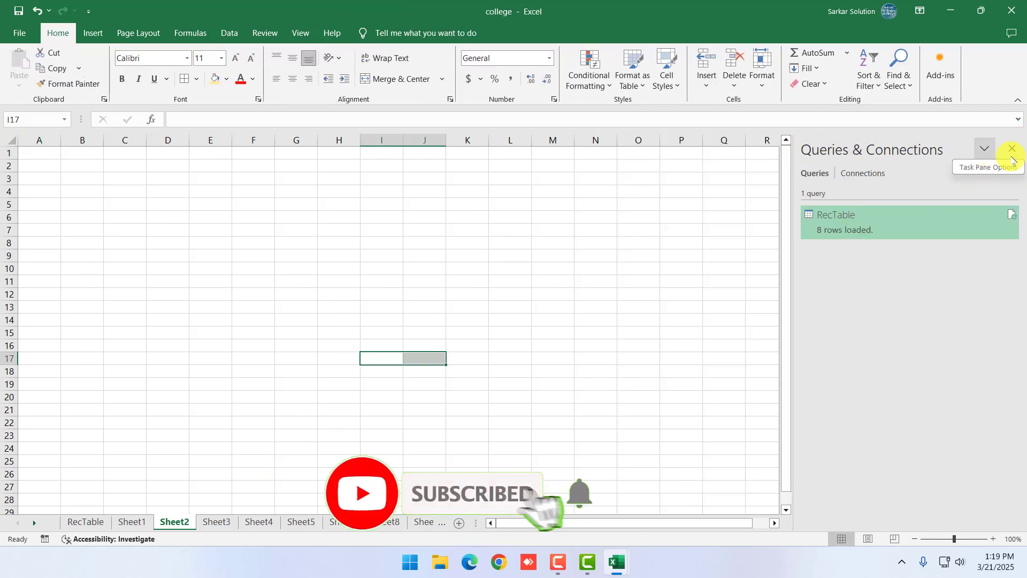